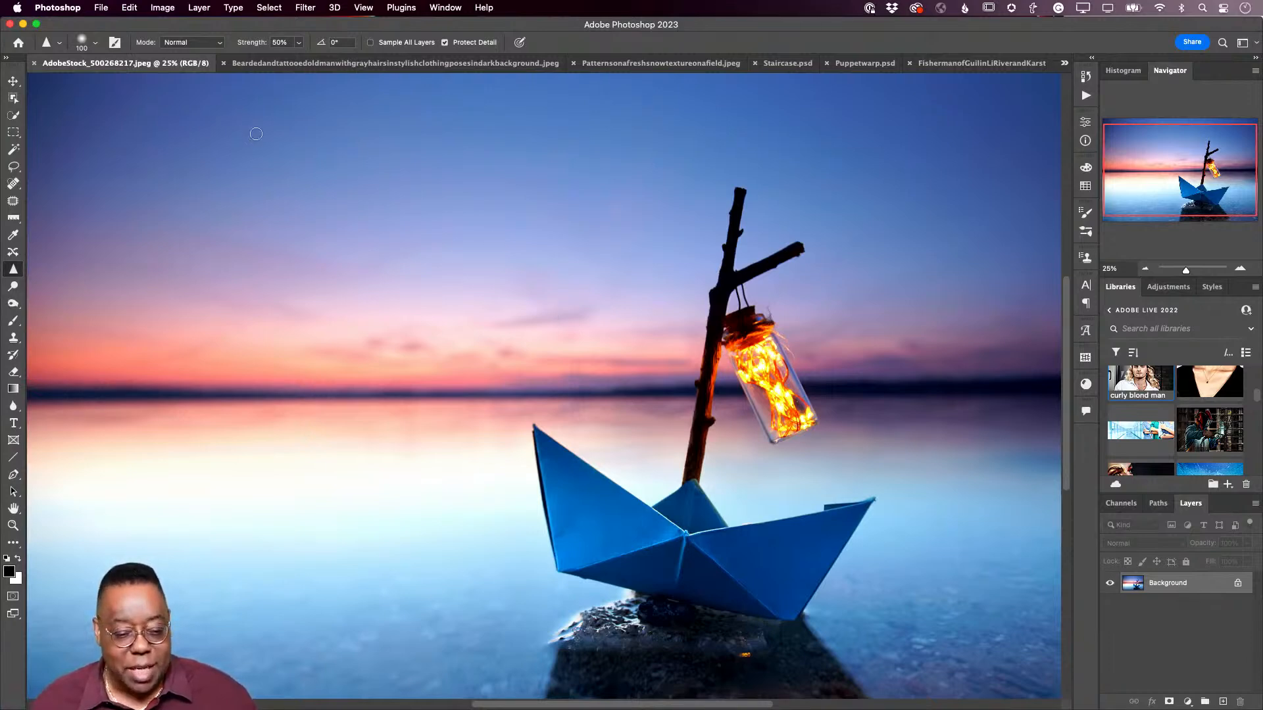
Step: Switch to the Move tool, open Extract from Image for the paper boat photo and move its window clear of the lantern
click(13, 81)
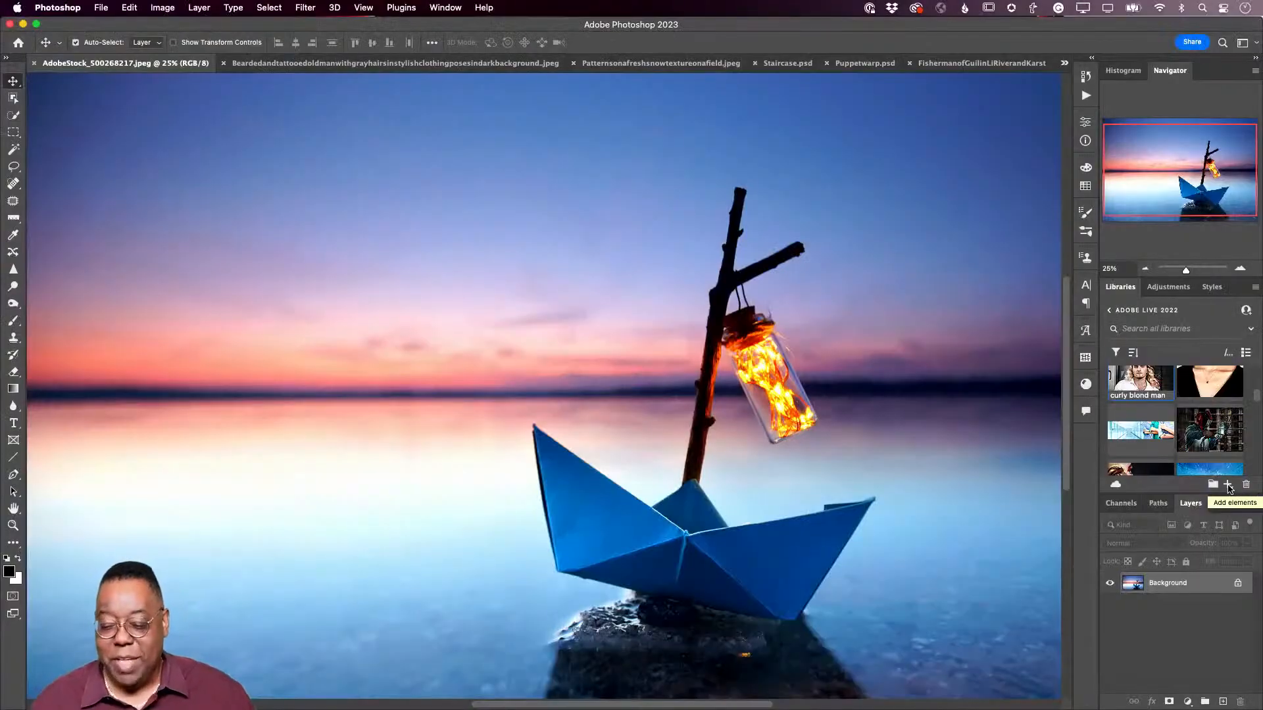
click(1229, 485)
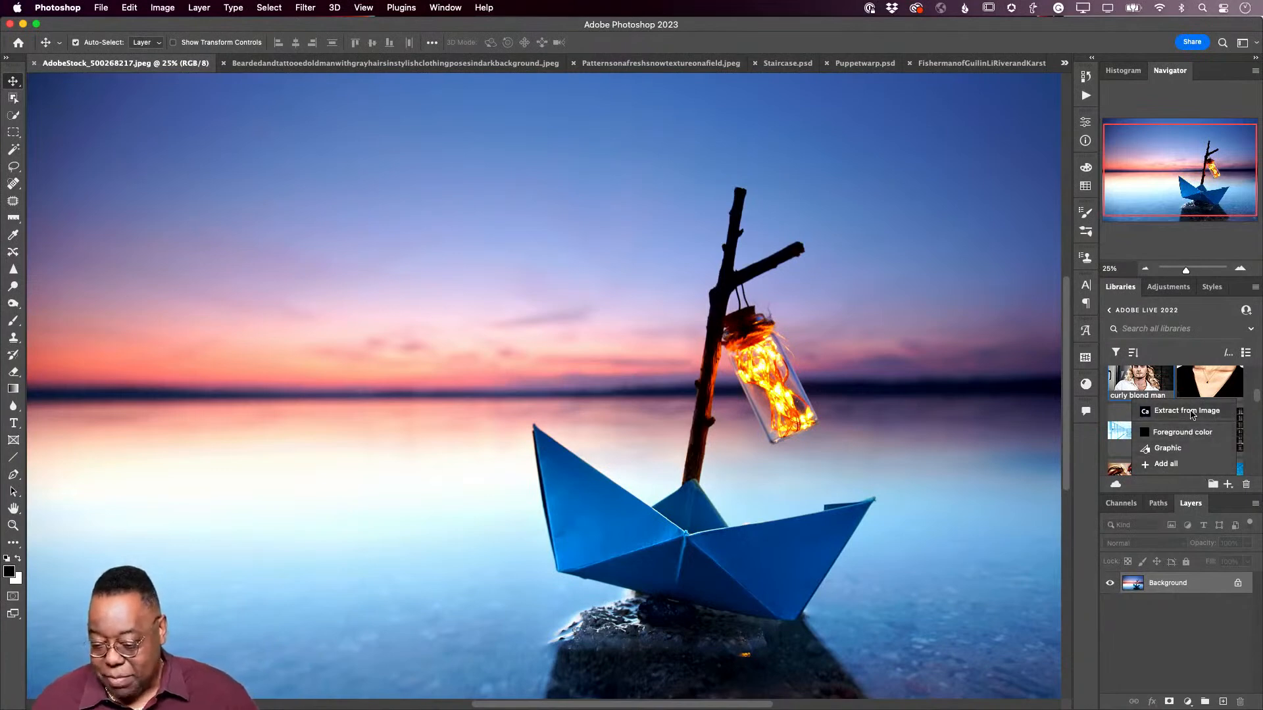
click(1192, 413)
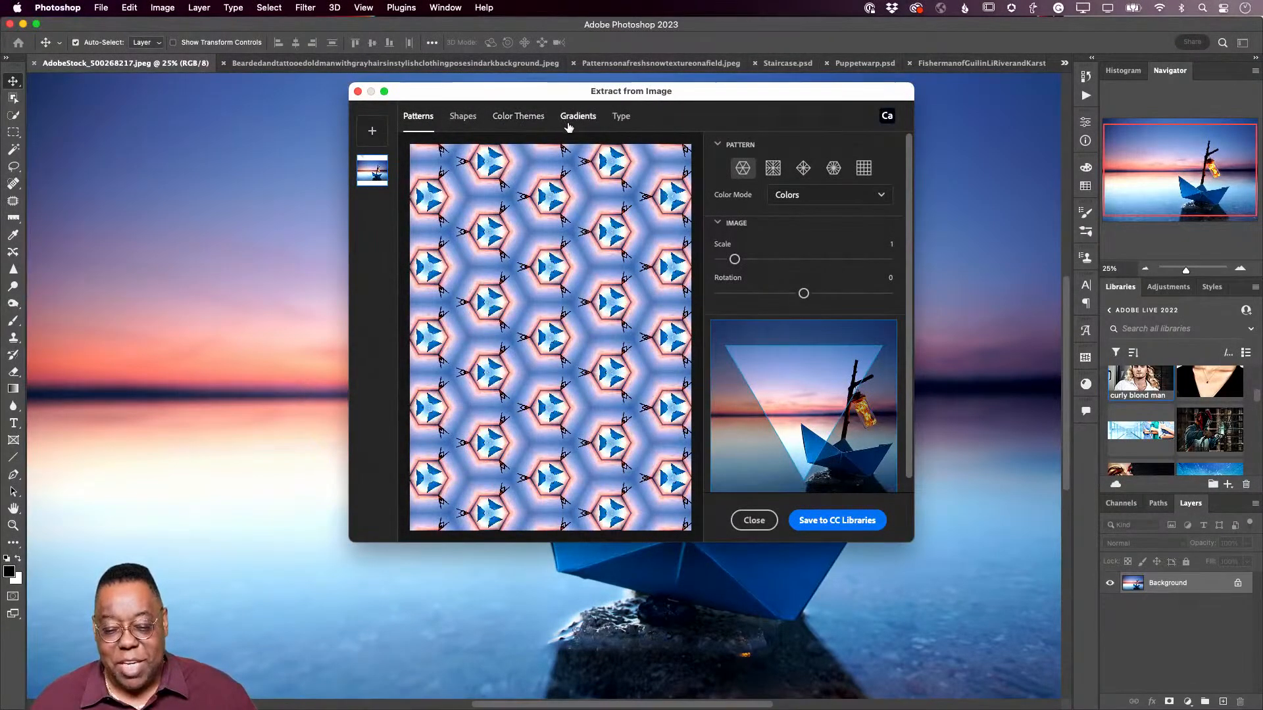
drag(649, 94, 407, 134)
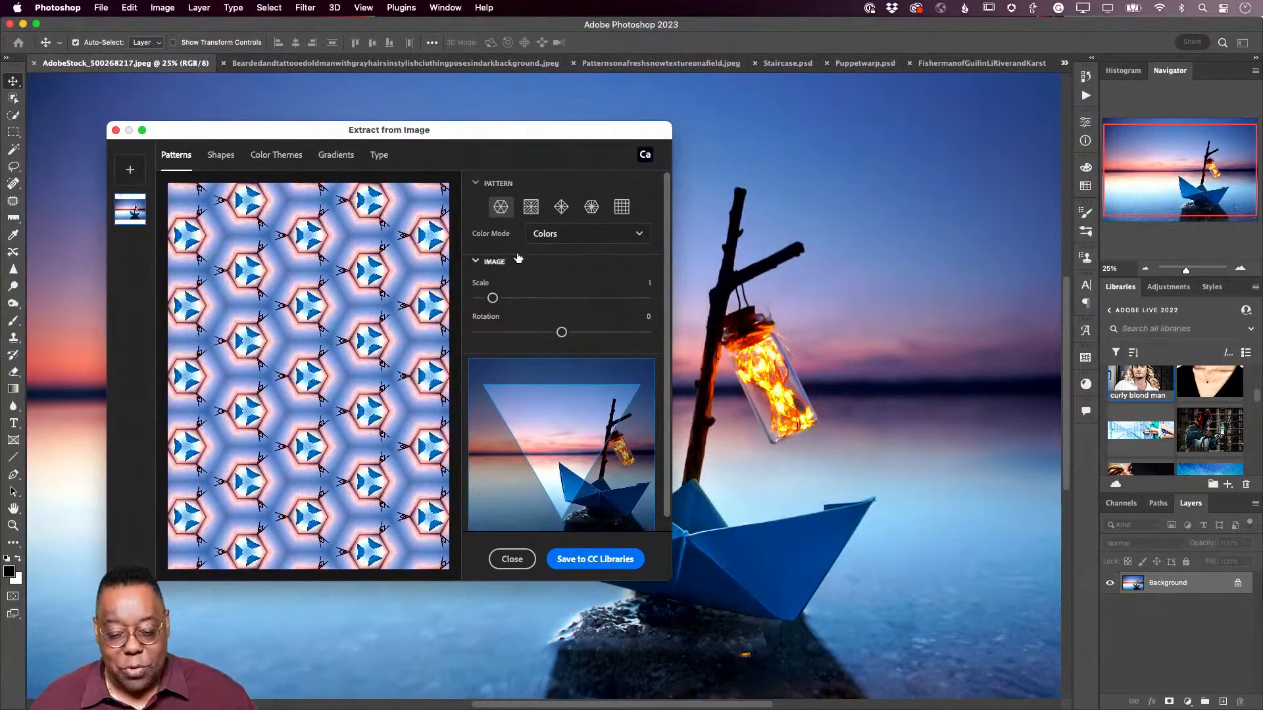
Step: Reposition the source image under the pattern's sampling triangle and set its scale to 2.6 and rotation to 14
scroll(562, 436, down, 1)
drag(561, 435, 517, 437)
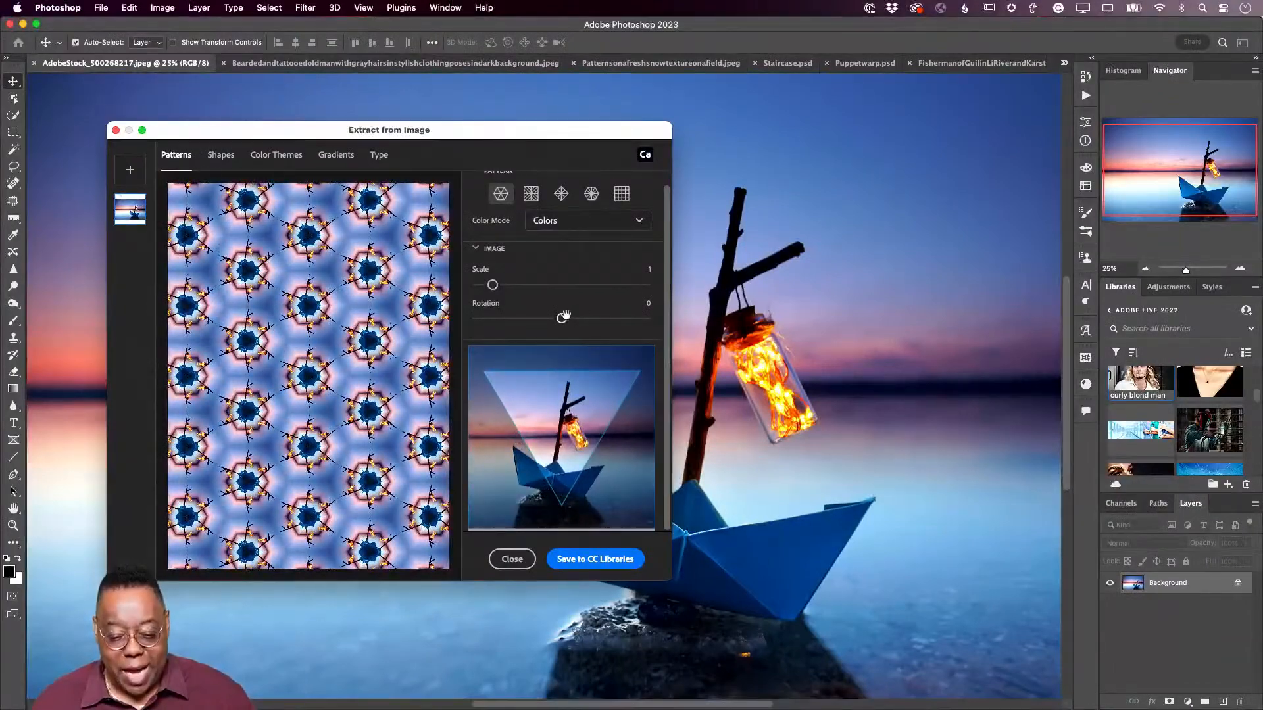
mouse_move(493, 284)
mouse_down()
mouse_move(592, 285)
mouse_move(556, 285)
mouse_move(589, 318)
mouse_move(567, 321)
mouse_move(533, 285)
mouse_move(518, 287)
mouse_up()
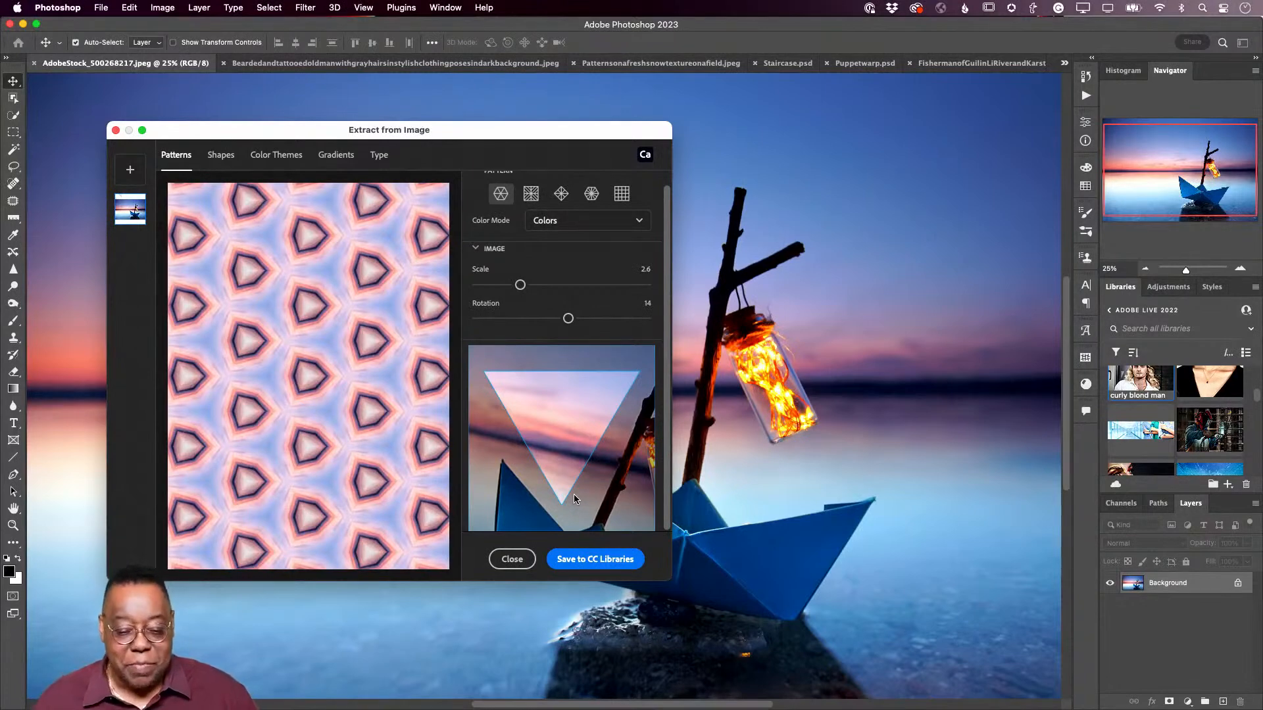
Step: Compare the other pattern tile layouts and choose the diamond-shaped one, third in the row
click(531, 194)
click(559, 195)
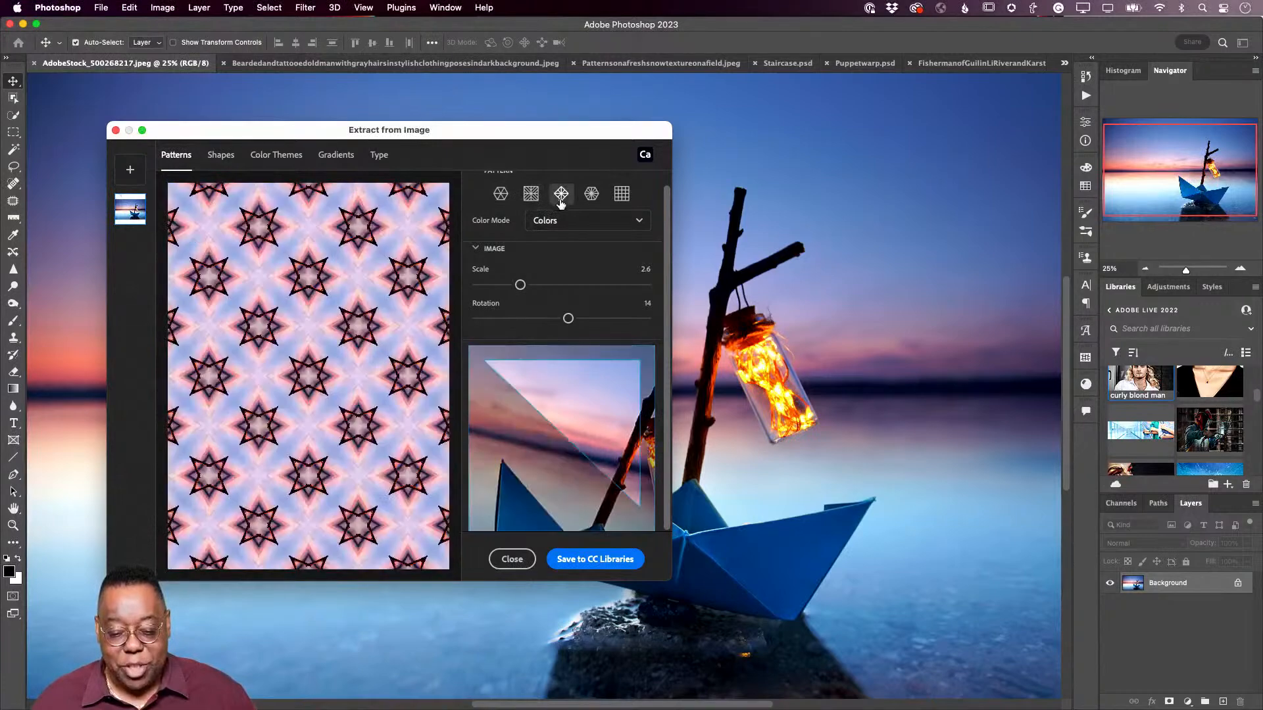
click(592, 195)
click(616, 198)
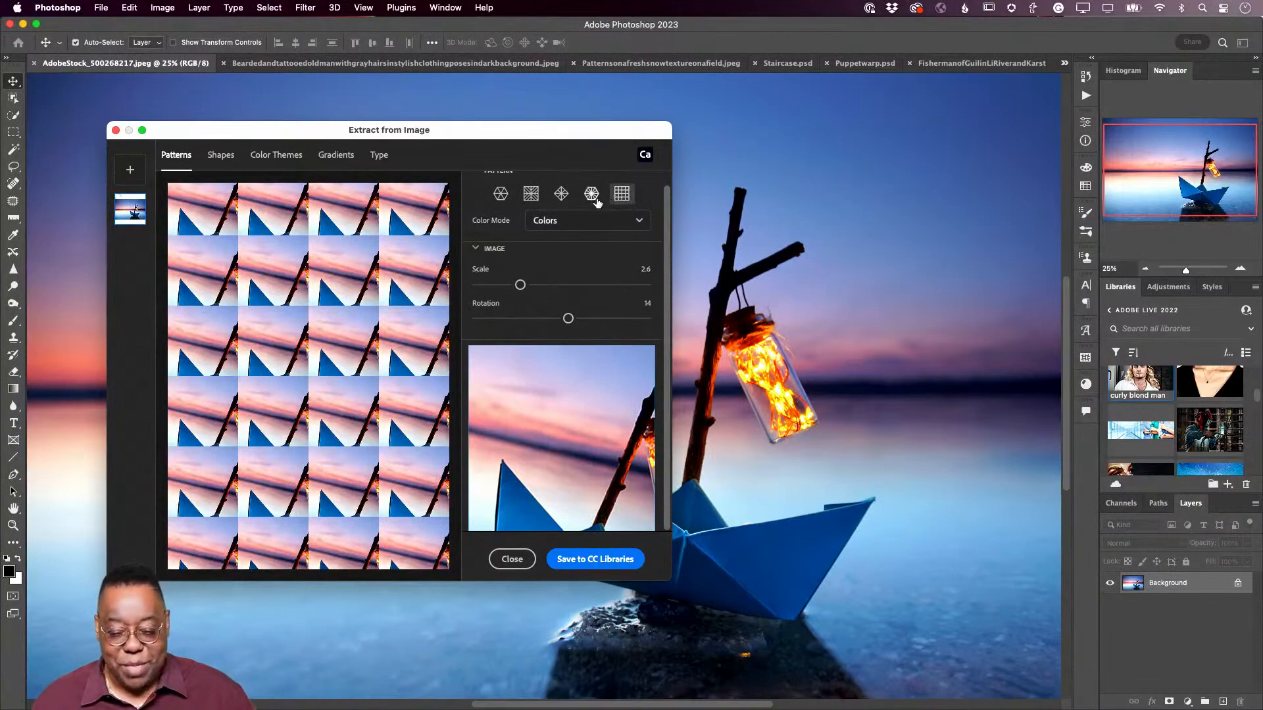
click(592, 197)
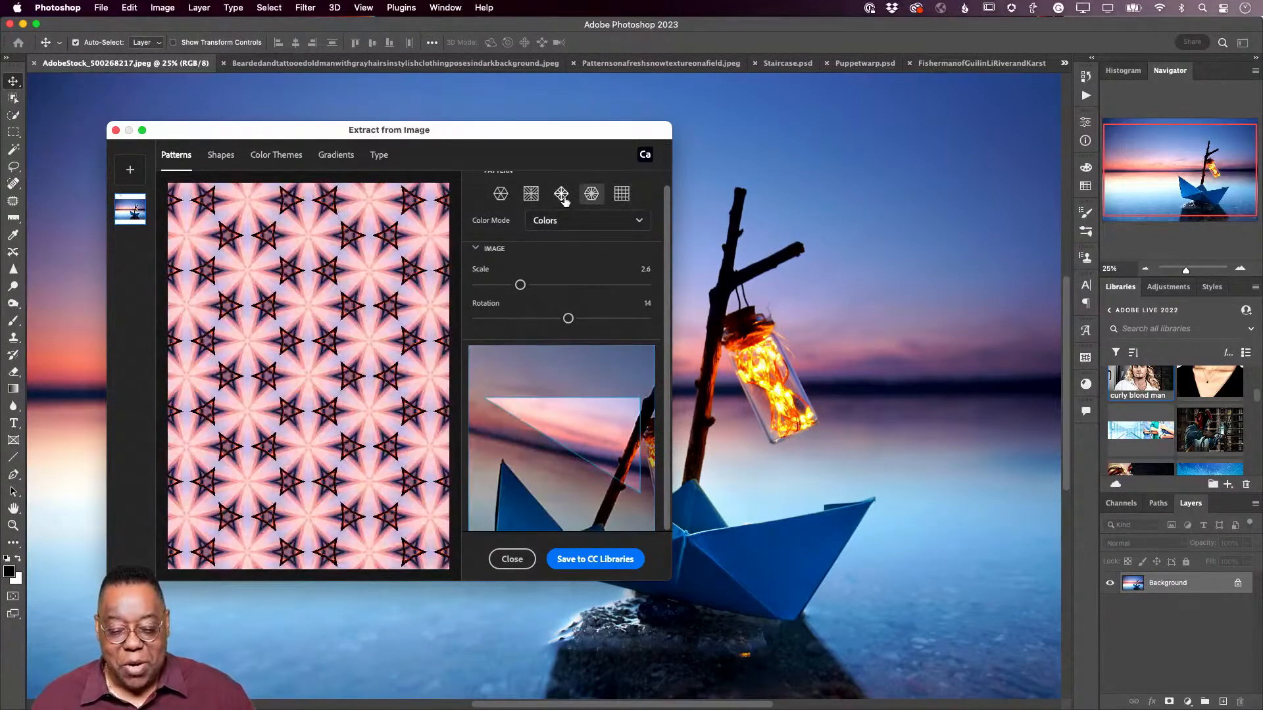
click(560, 197)
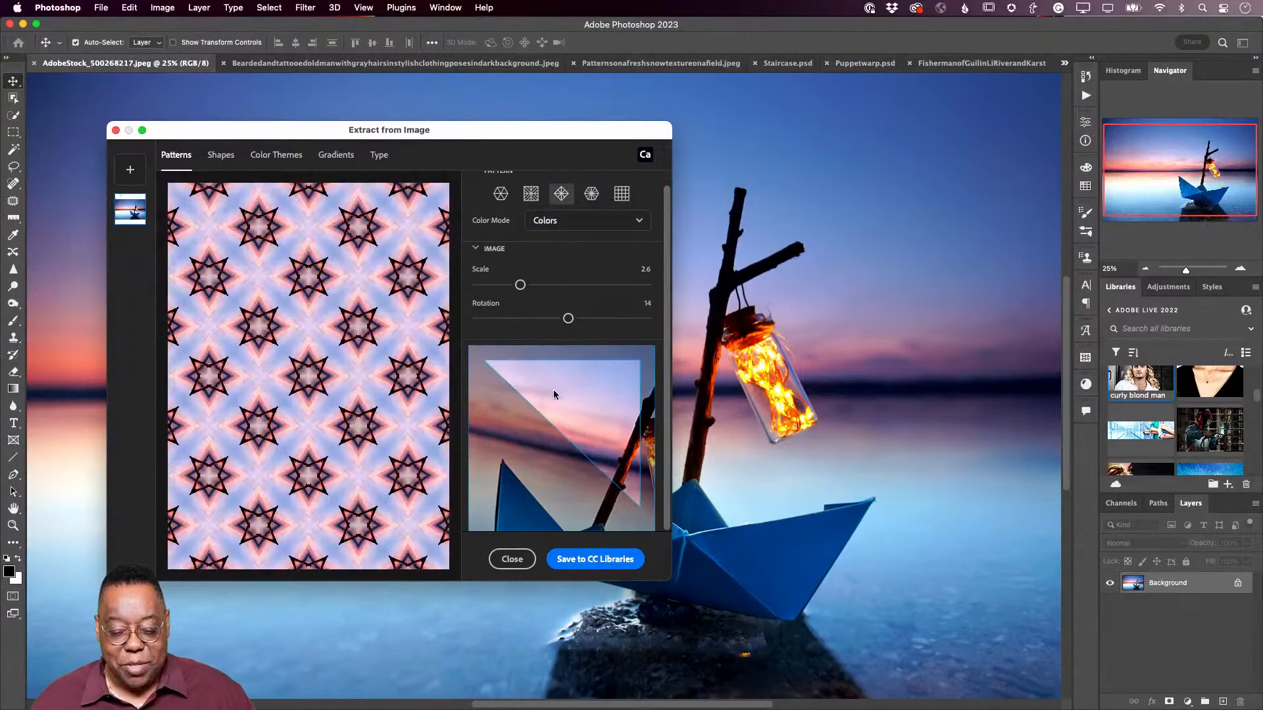
Step: Move the source image so the glowing lantern lies in the sampling triangle, and set the scale to 1.8
drag(567, 486, 490, 522)
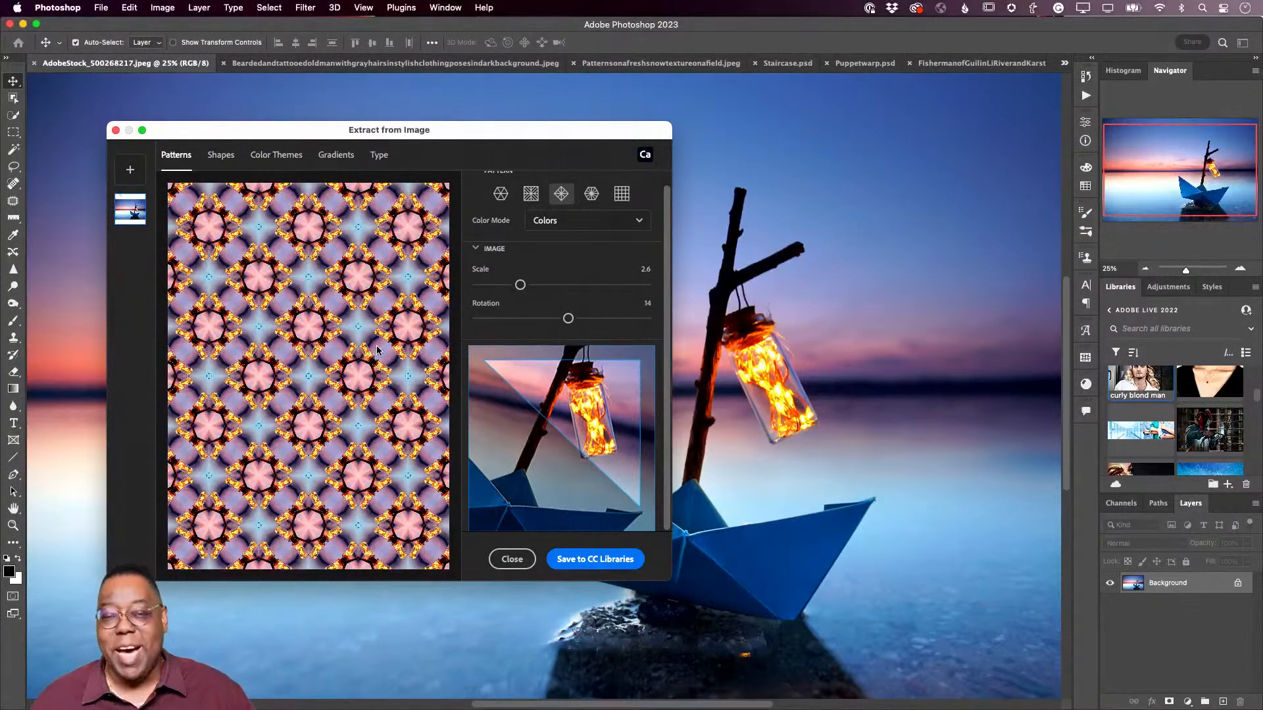
drag(520, 285, 506, 287)
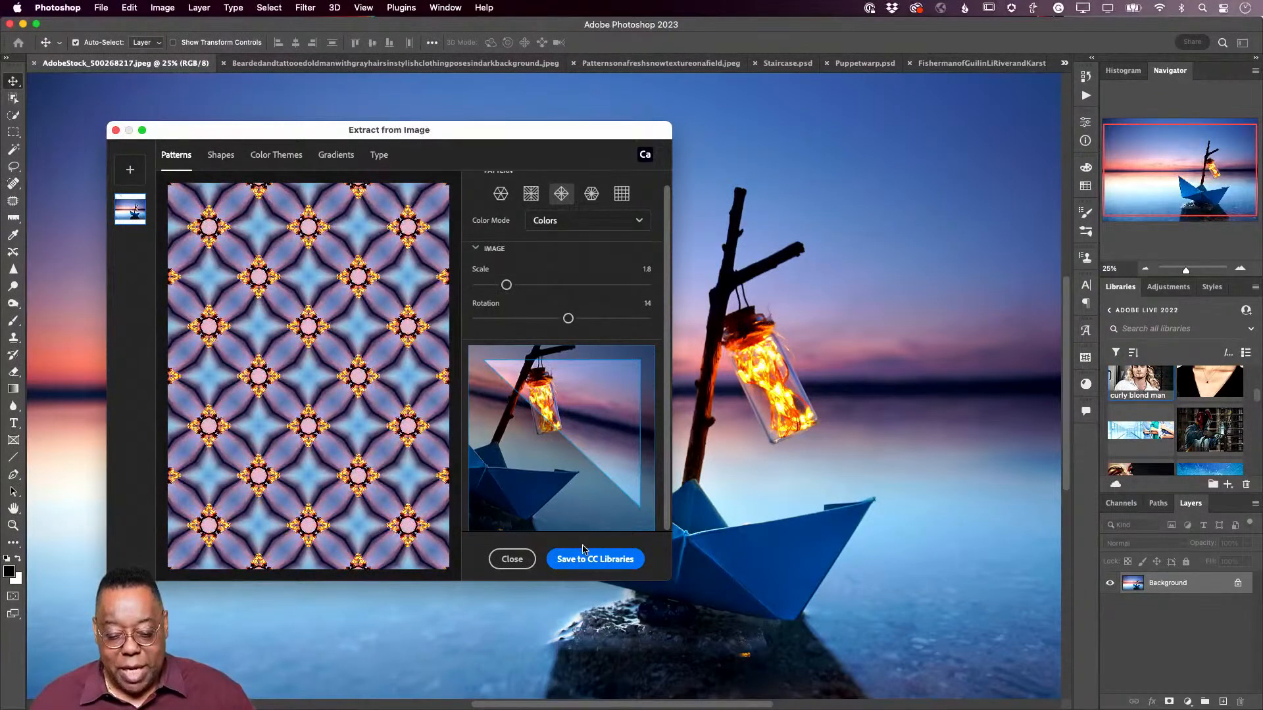
Step: Preview the pattern in Grayscale, set the color mode back to Colors and save the pattern to CC Libraries
click(606, 220)
click(594, 268)
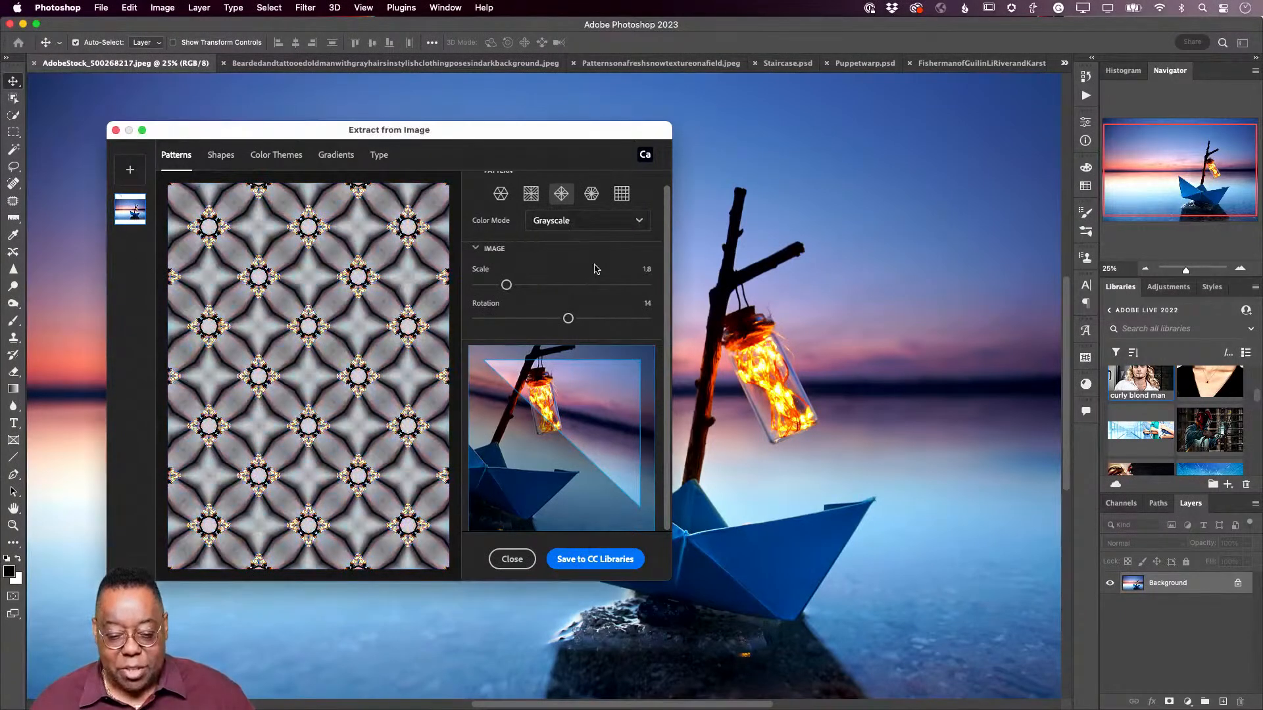
click(601, 220)
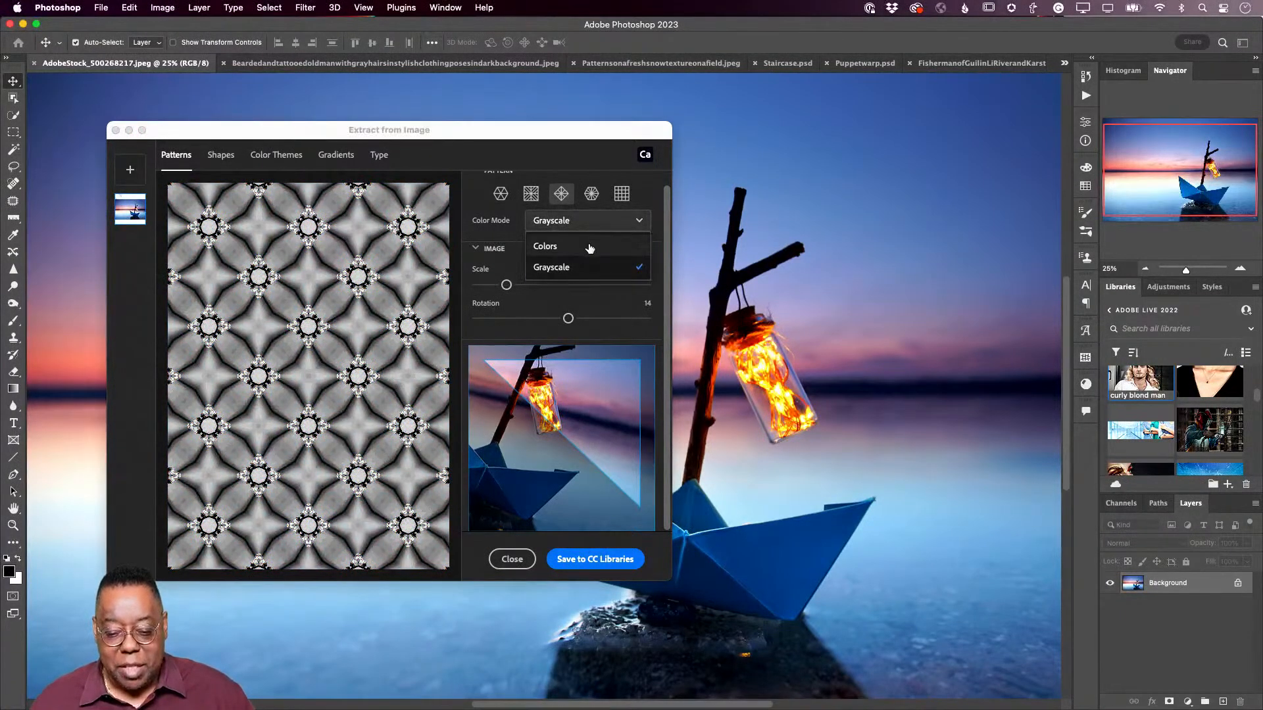
click(598, 252)
click(617, 564)
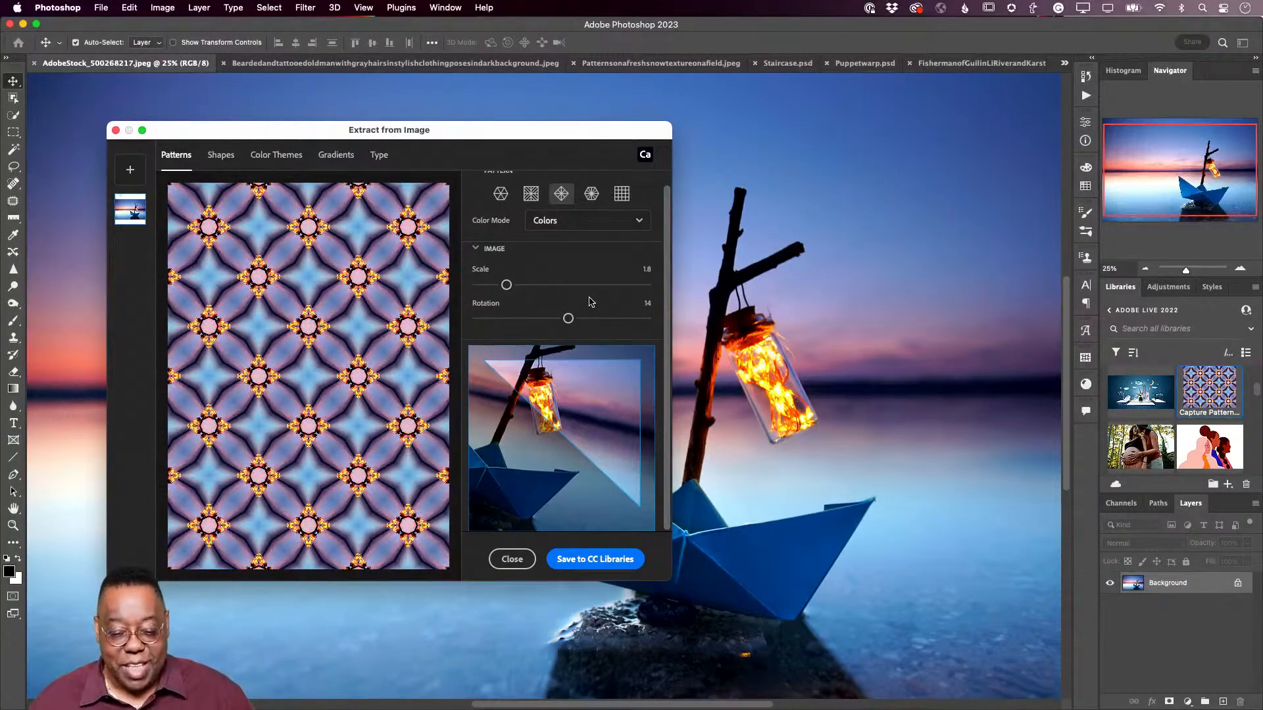
Step: Set up a shape extraction with Detail 16 and Smooth On Save enabled, trying Invert and switching it off again
click(219, 157)
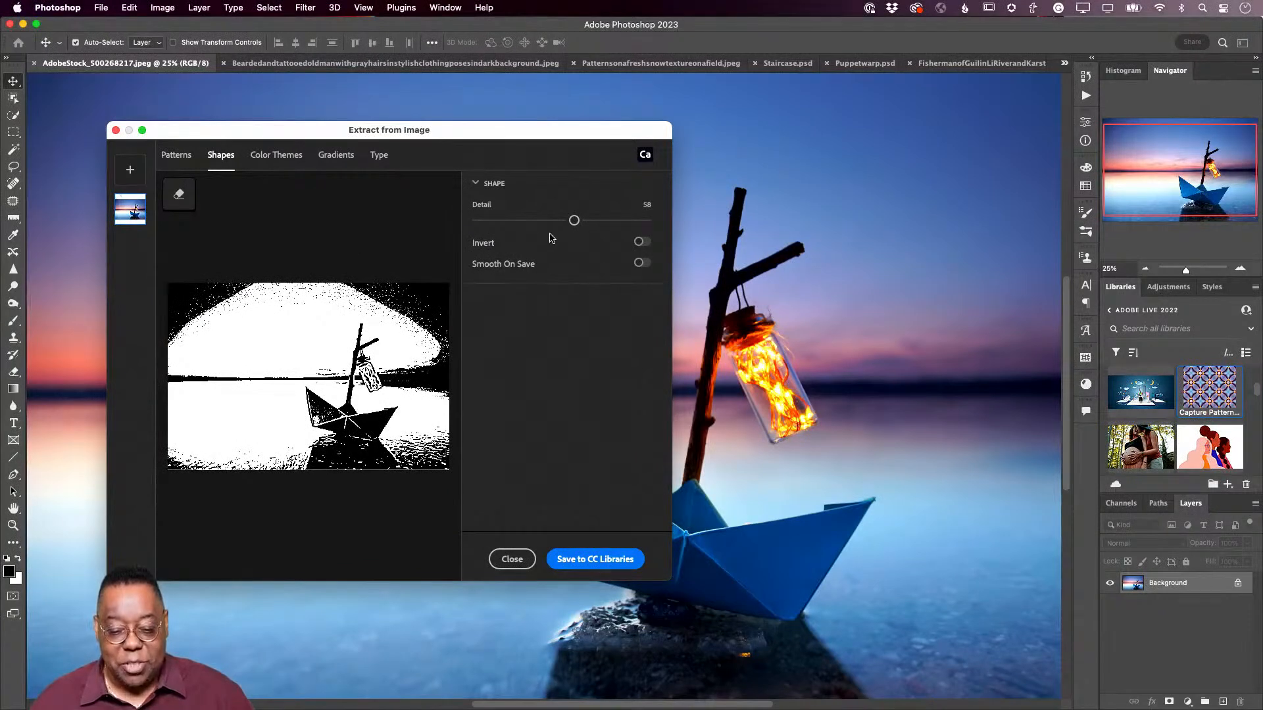
mouse_move(574, 221)
mouse_down()
mouse_move(469, 231)
mouse_move(489, 231)
mouse_up()
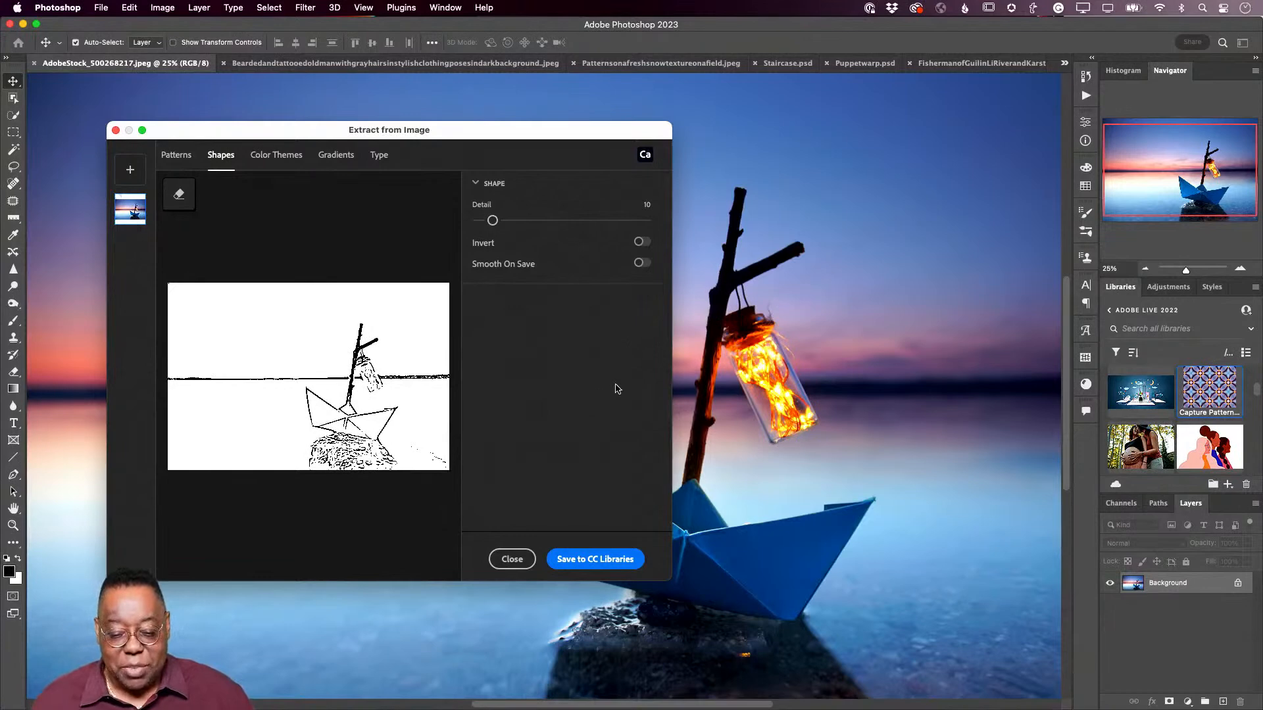
click(641, 264)
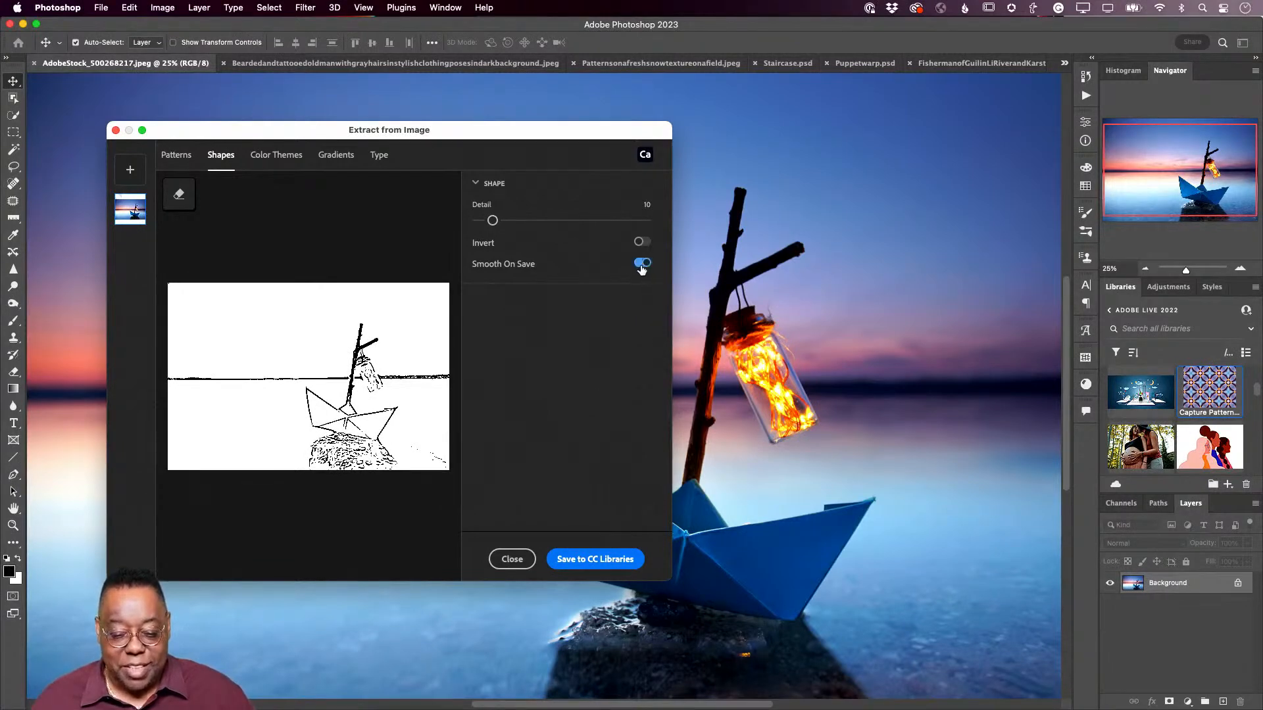
click(641, 243)
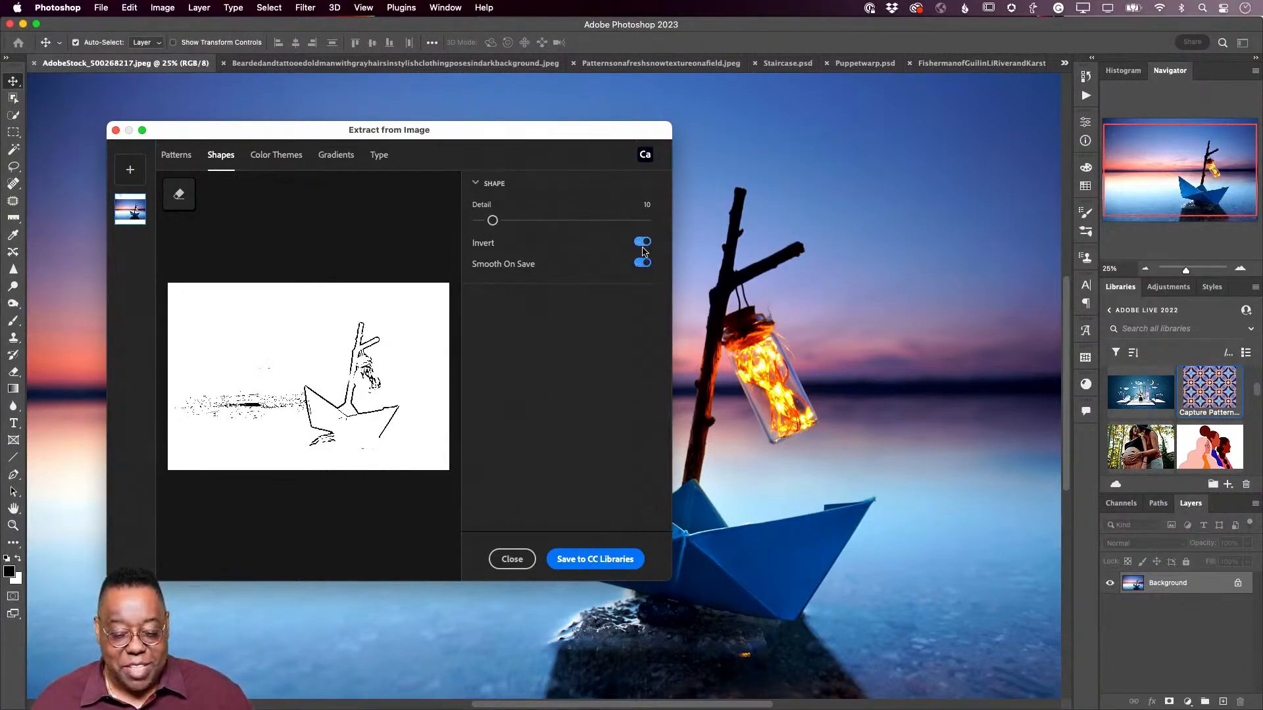
click(642, 245)
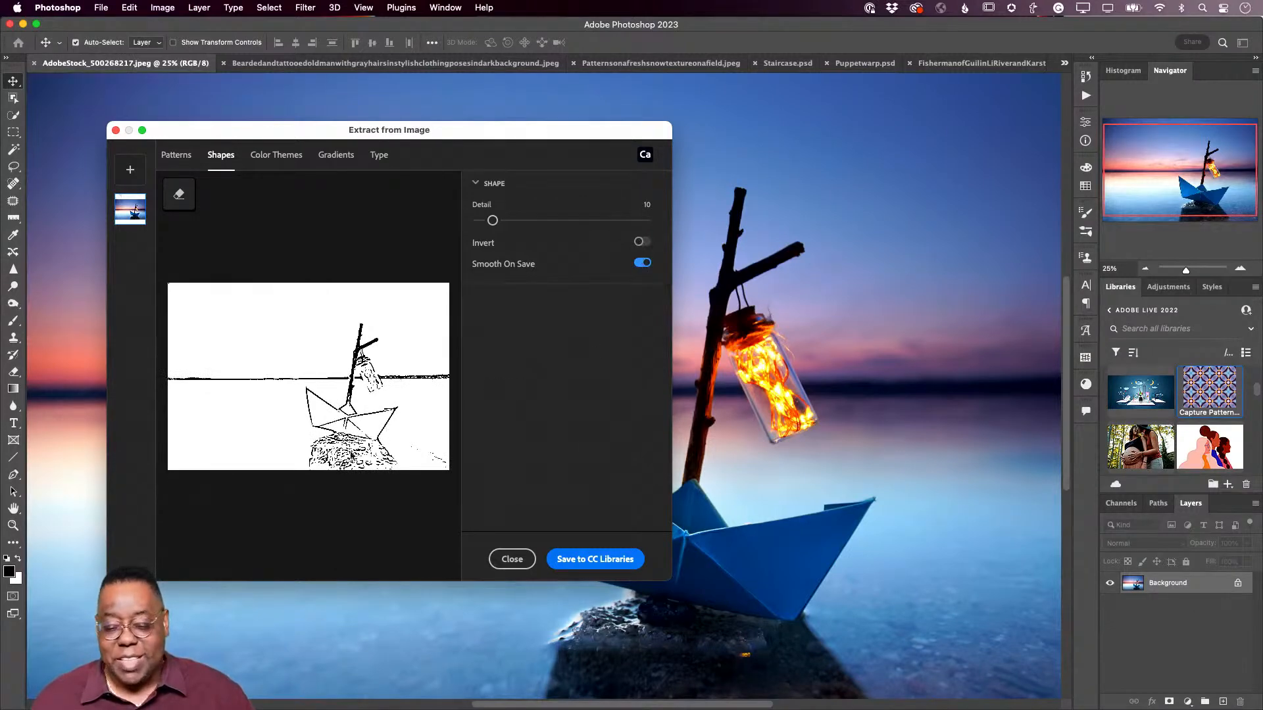
mouse_move(491, 224)
mouse_down()
mouse_move(479, 227)
mouse_move(502, 229)
mouse_up()
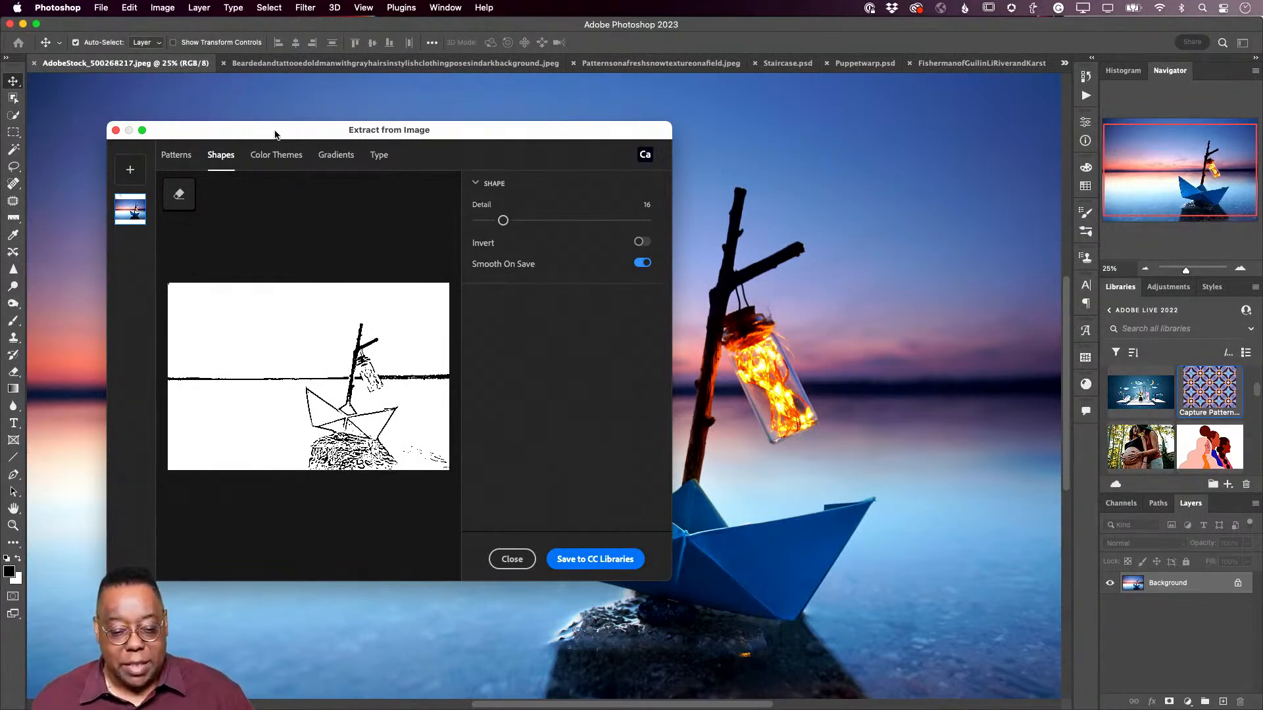
Step: Open color theme extraction and resample three swatches: #0770C3 from the boat, #6D8EC6 from the sky and #D86668 from the horizon glow
click(279, 156)
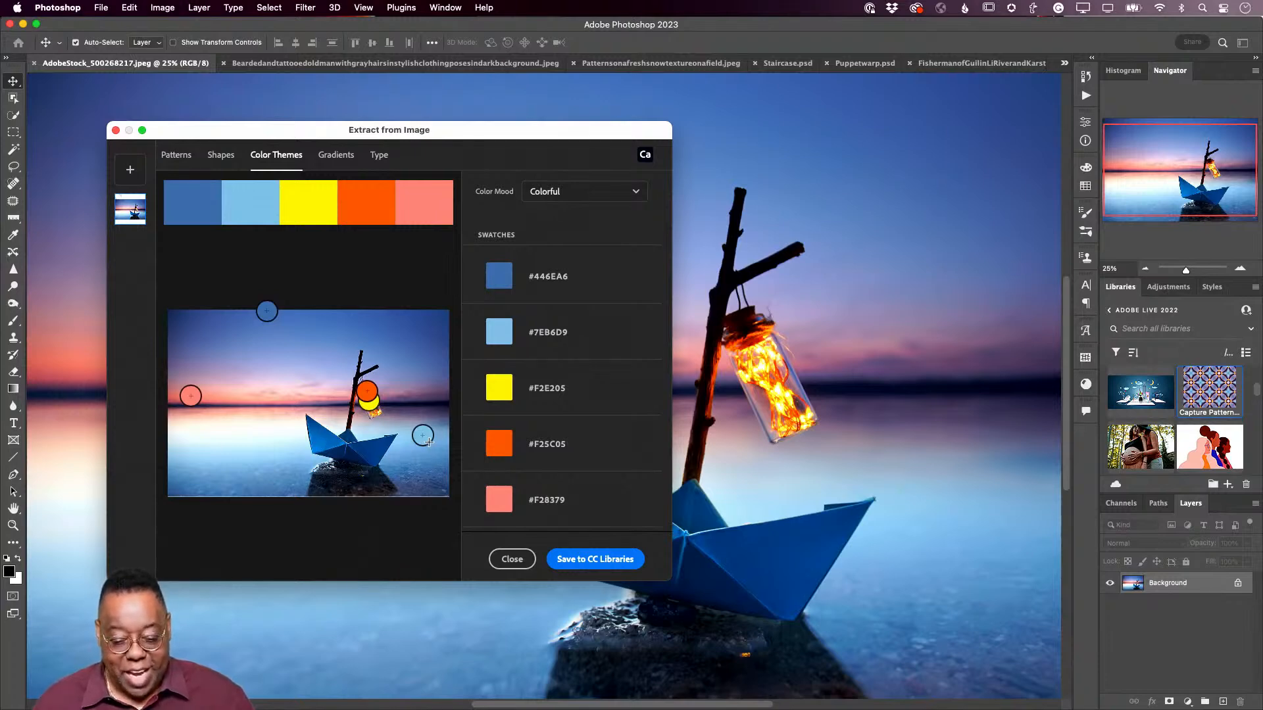
drag(423, 438, 321, 440)
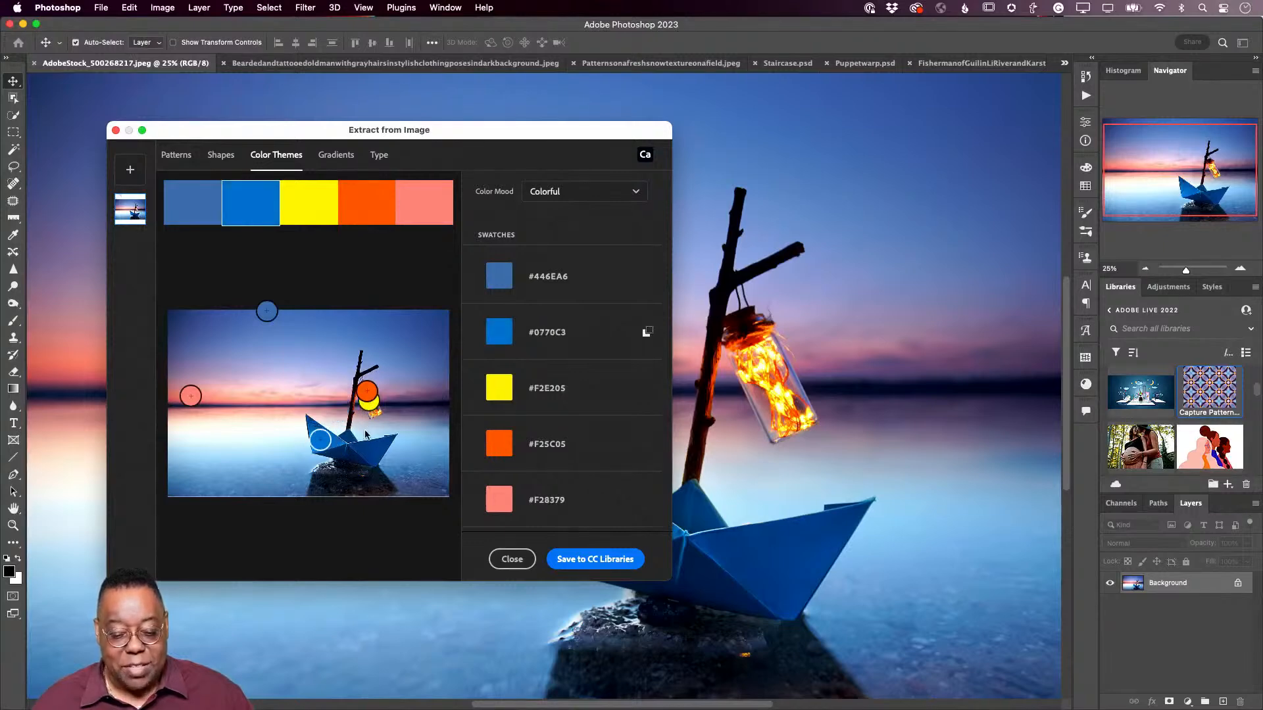
drag(265, 311, 314, 346)
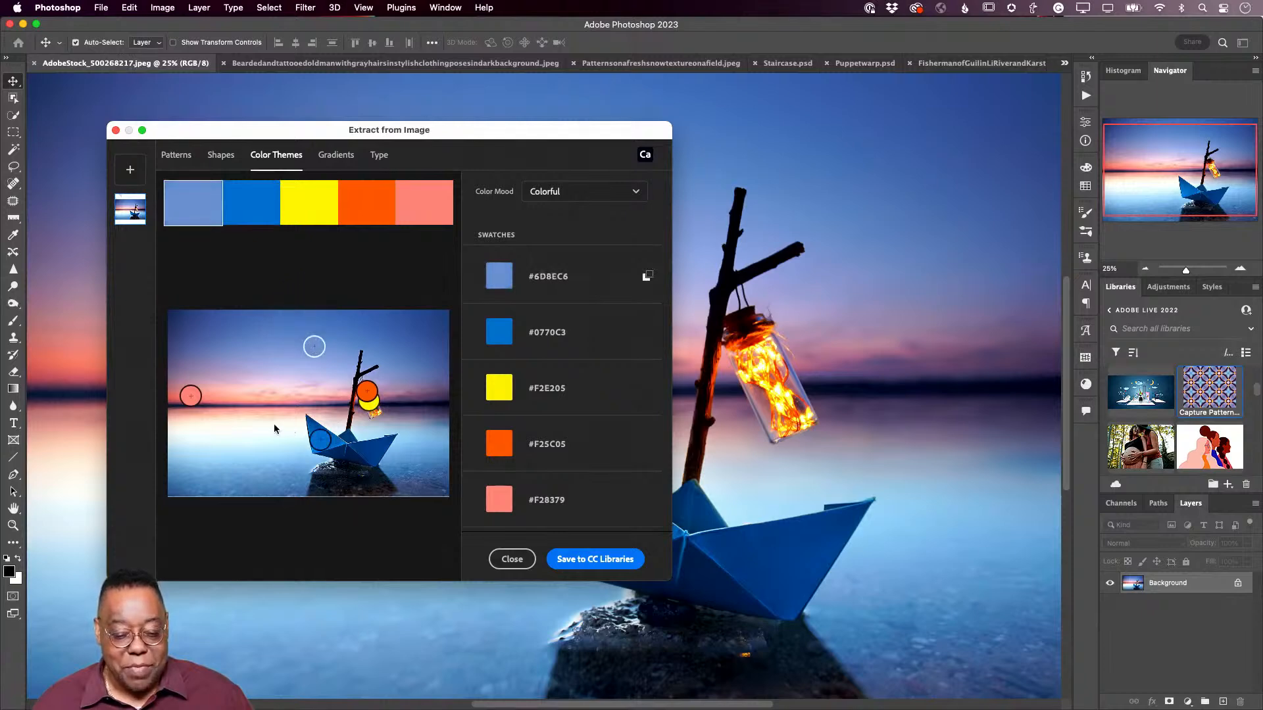
drag(191, 396, 179, 400)
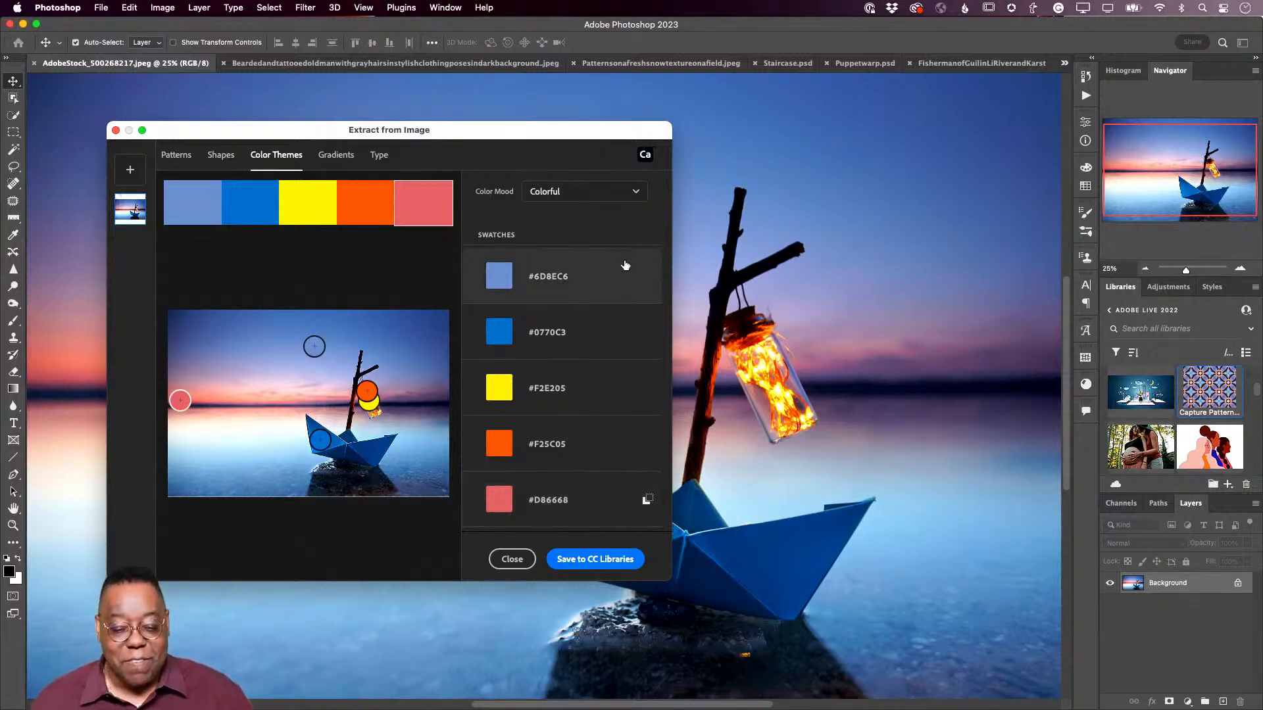
Step: Try the Muted, Bright, Deep and Dark color moods on the extracted color theme
click(587, 193)
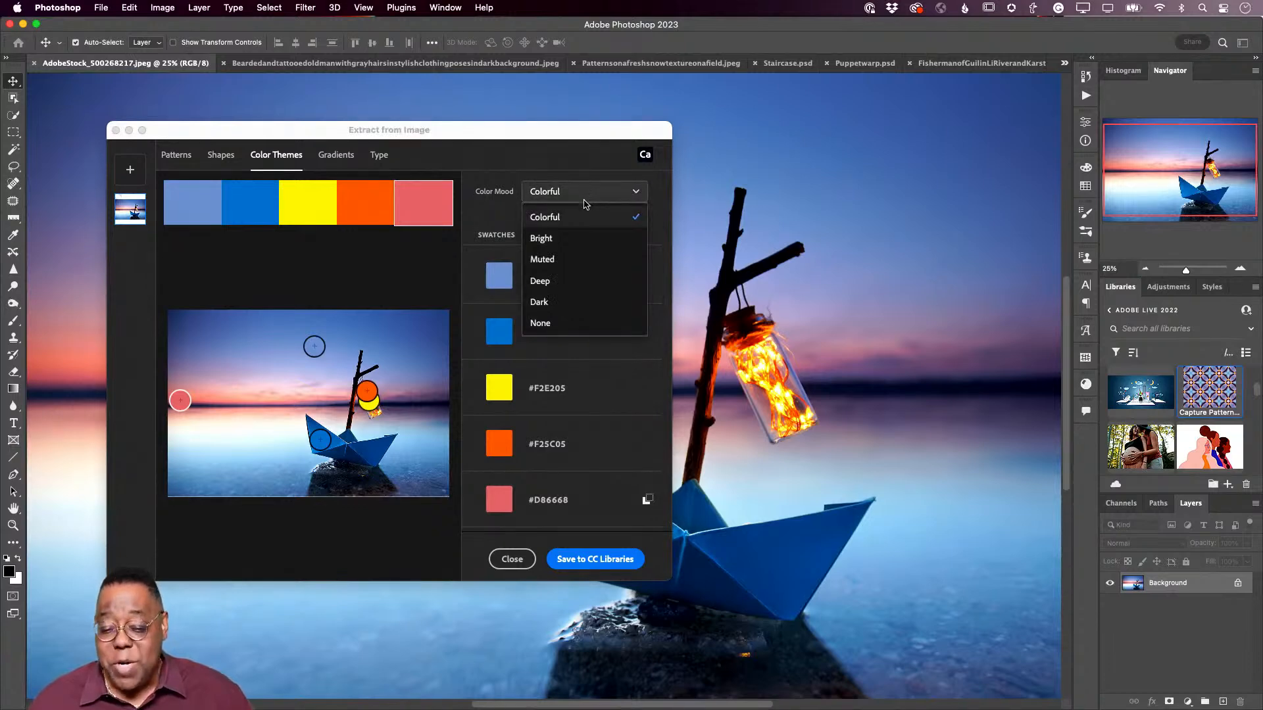
click(569, 261)
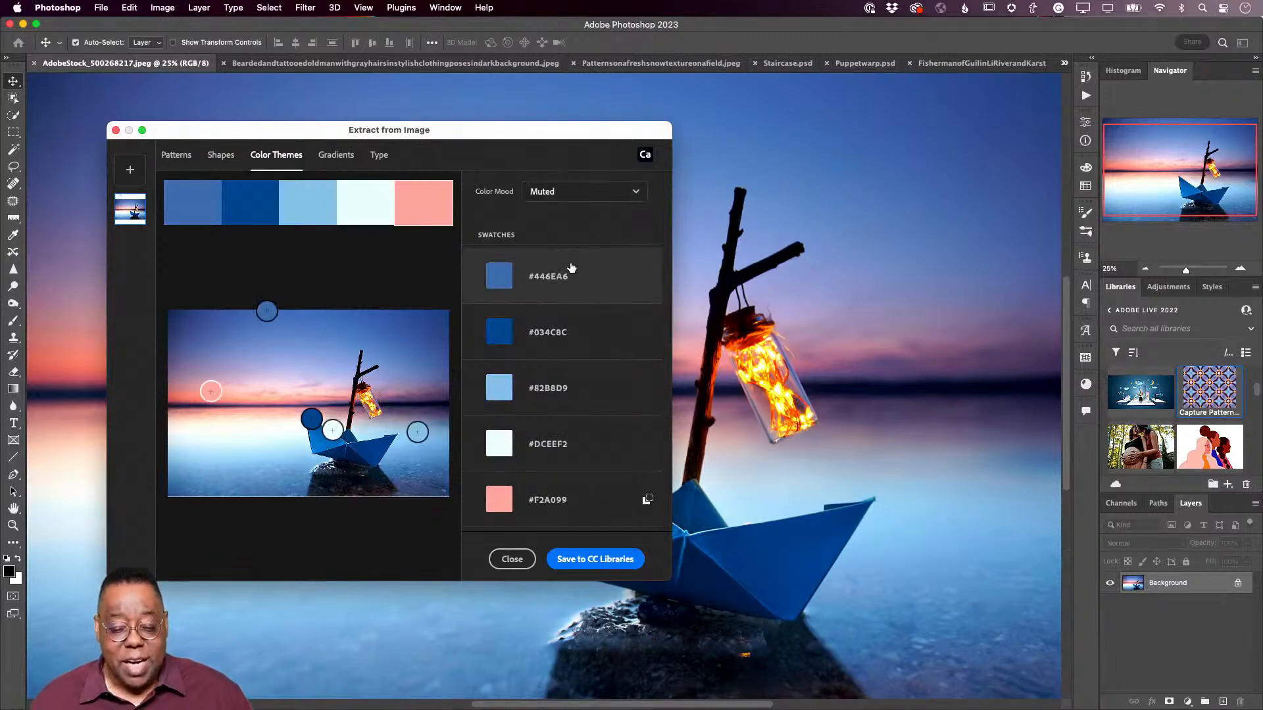
click(588, 194)
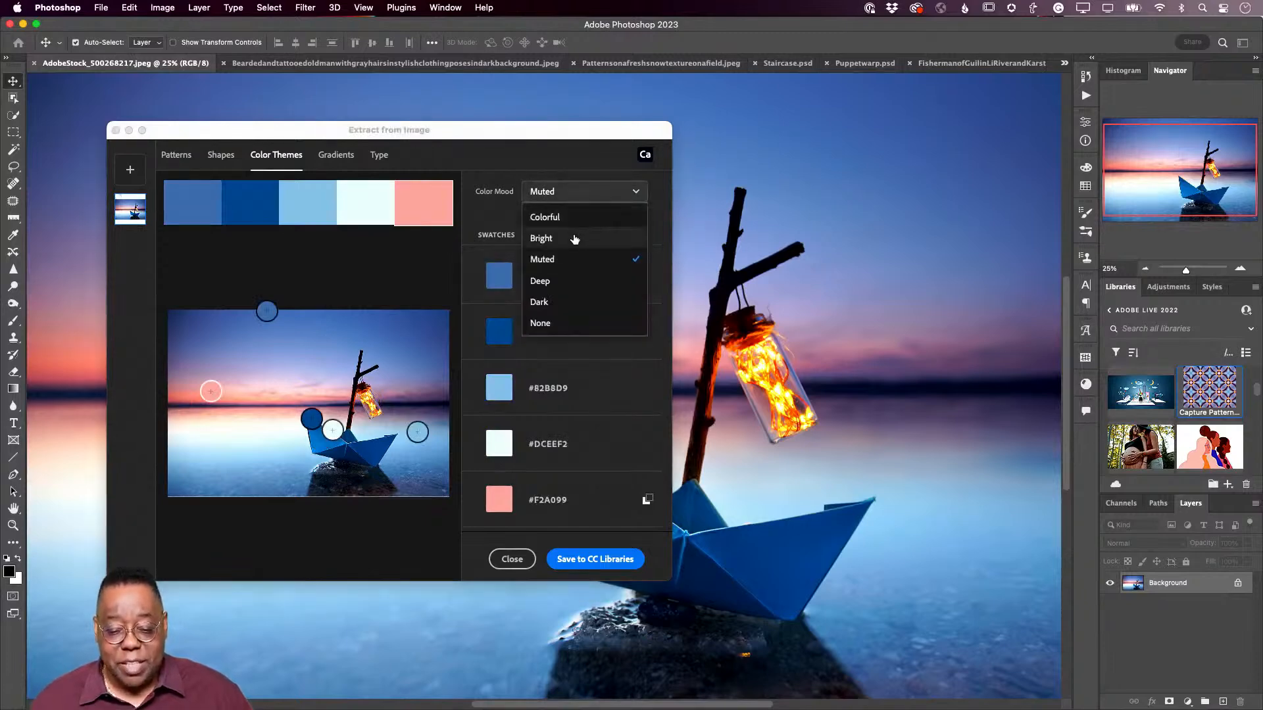
click(574, 239)
click(599, 195)
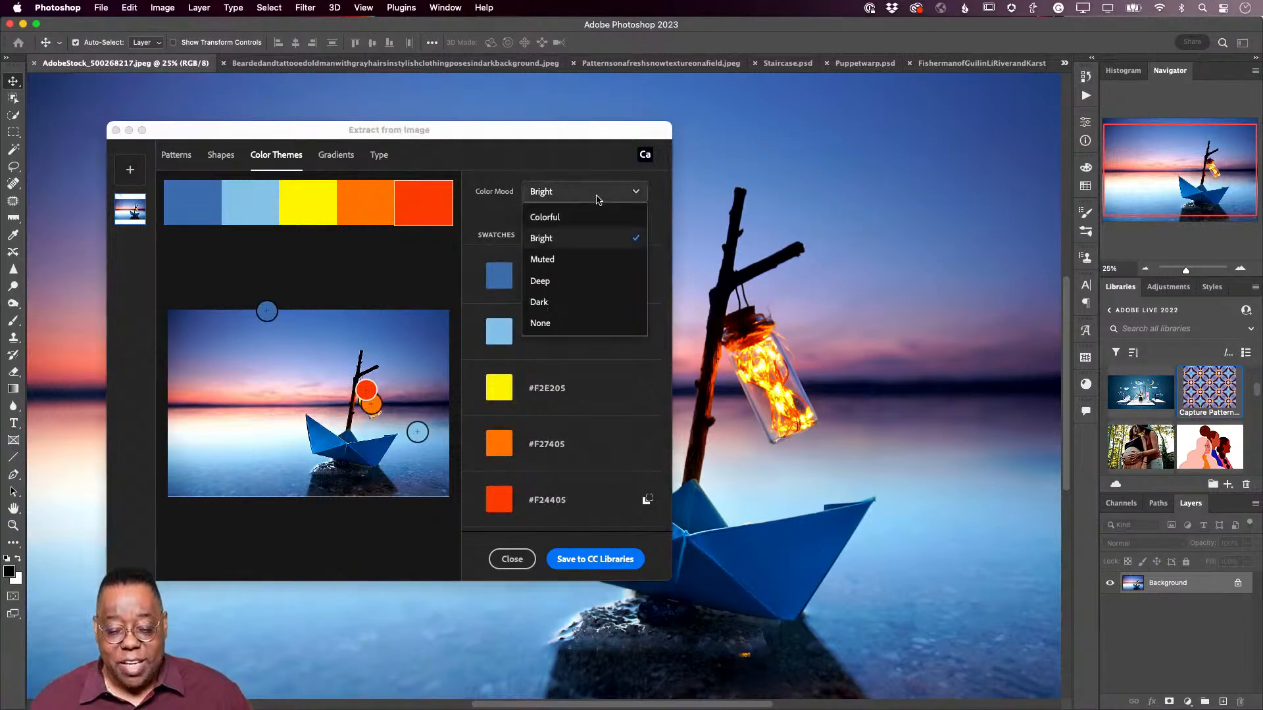
click(587, 281)
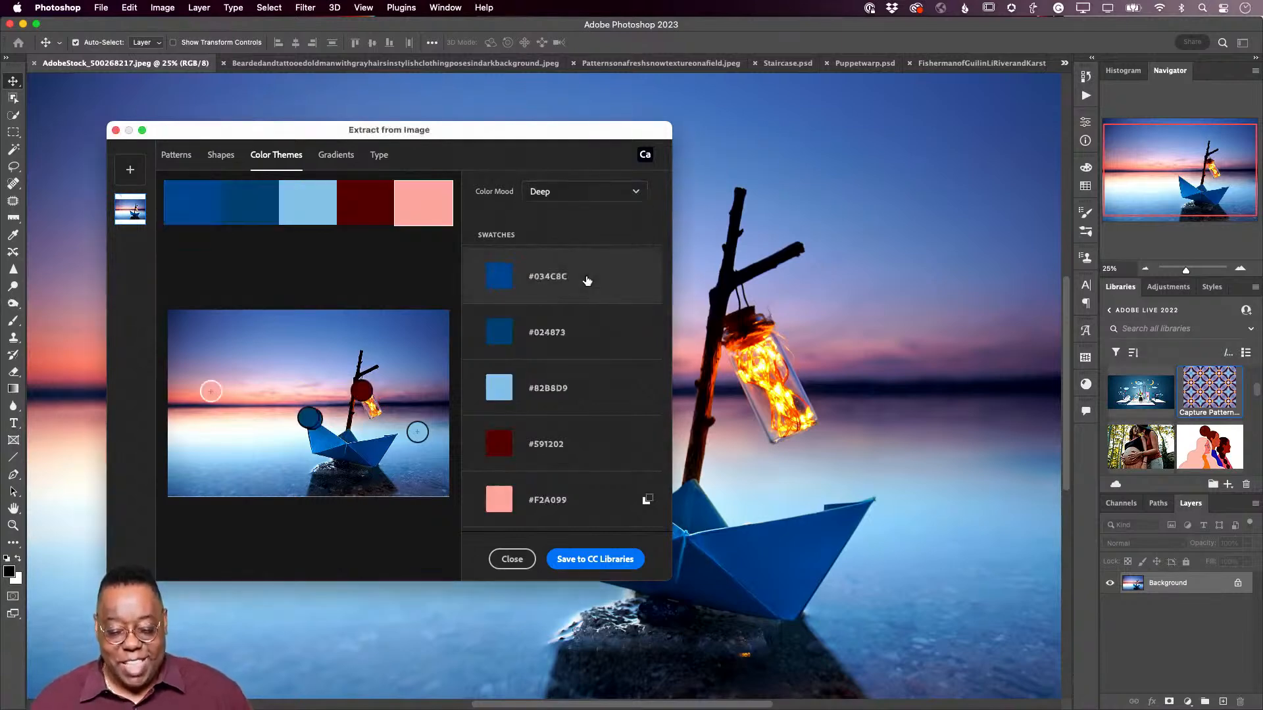
click(584, 192)
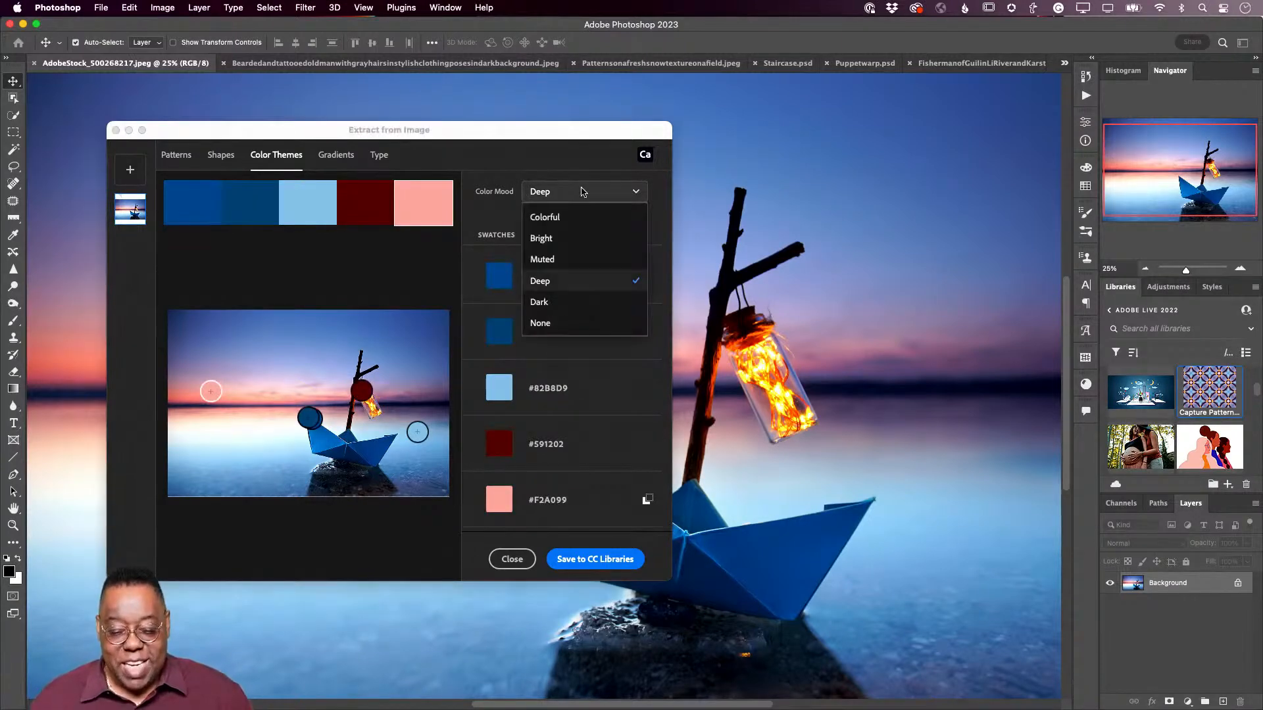
click(573, 305)
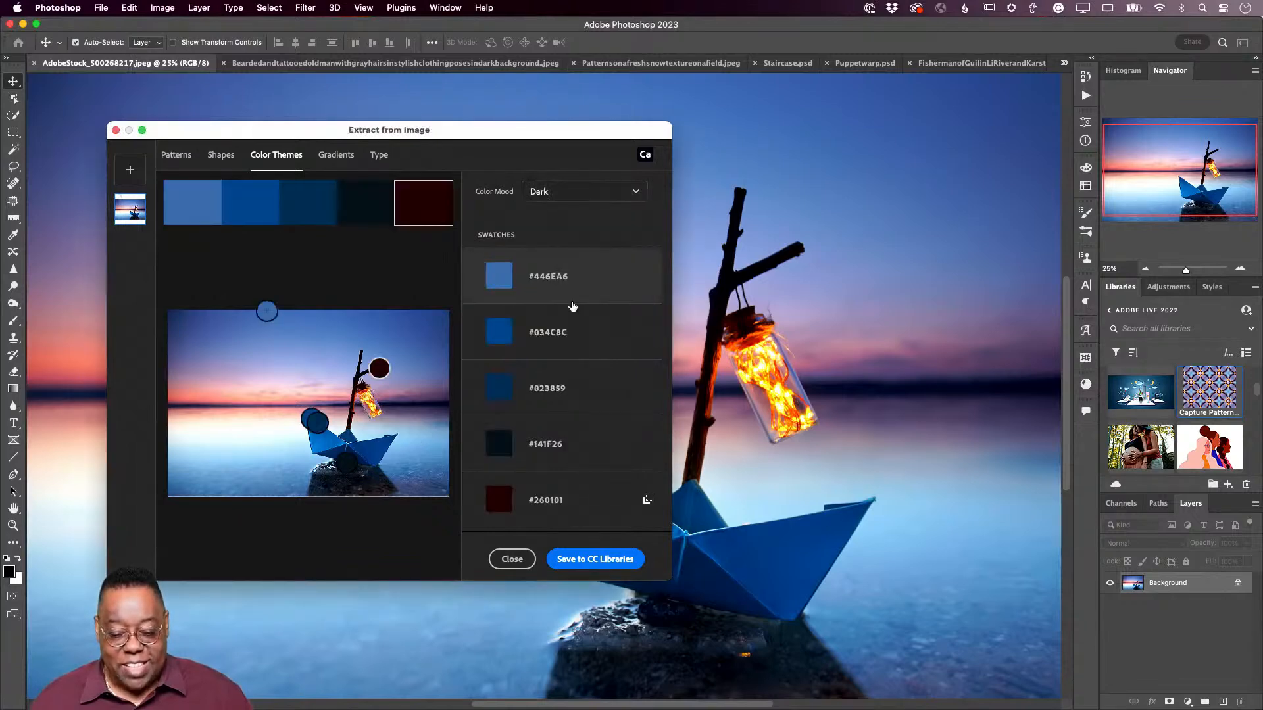
Step: Return the theme to the Colorful color mood and set the mood to None
click(572, 194)
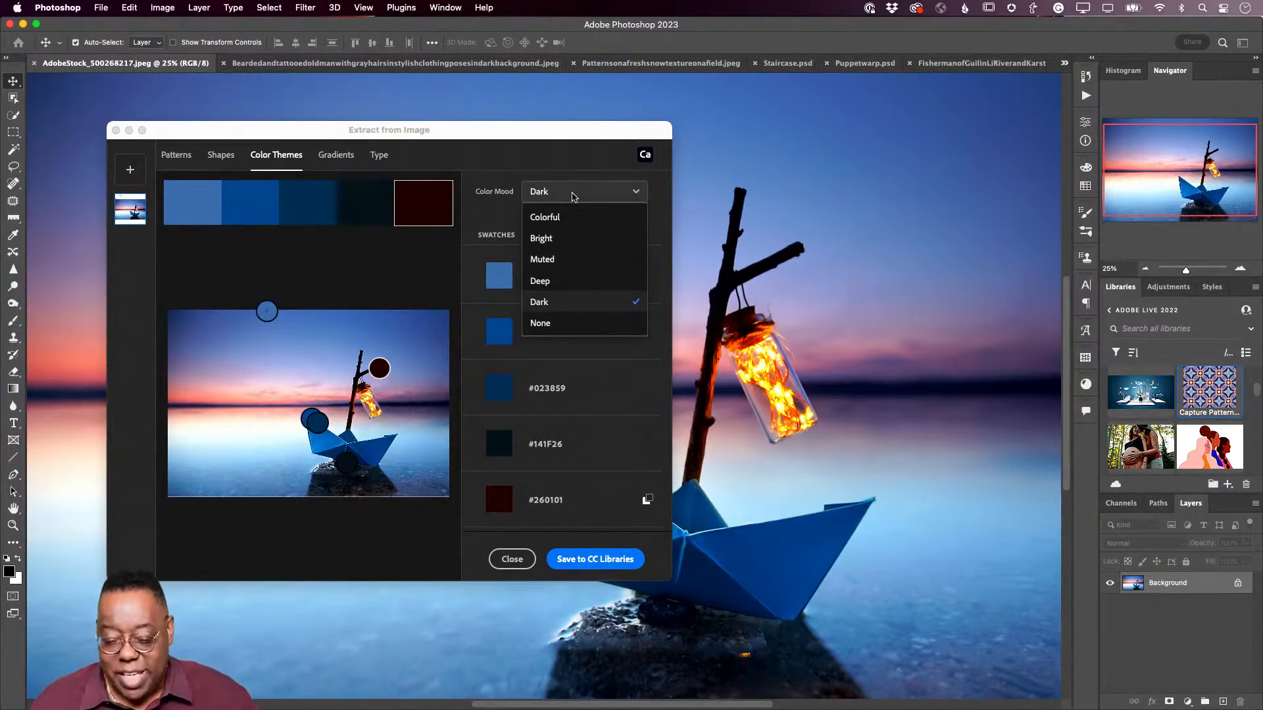
click(569, 219)
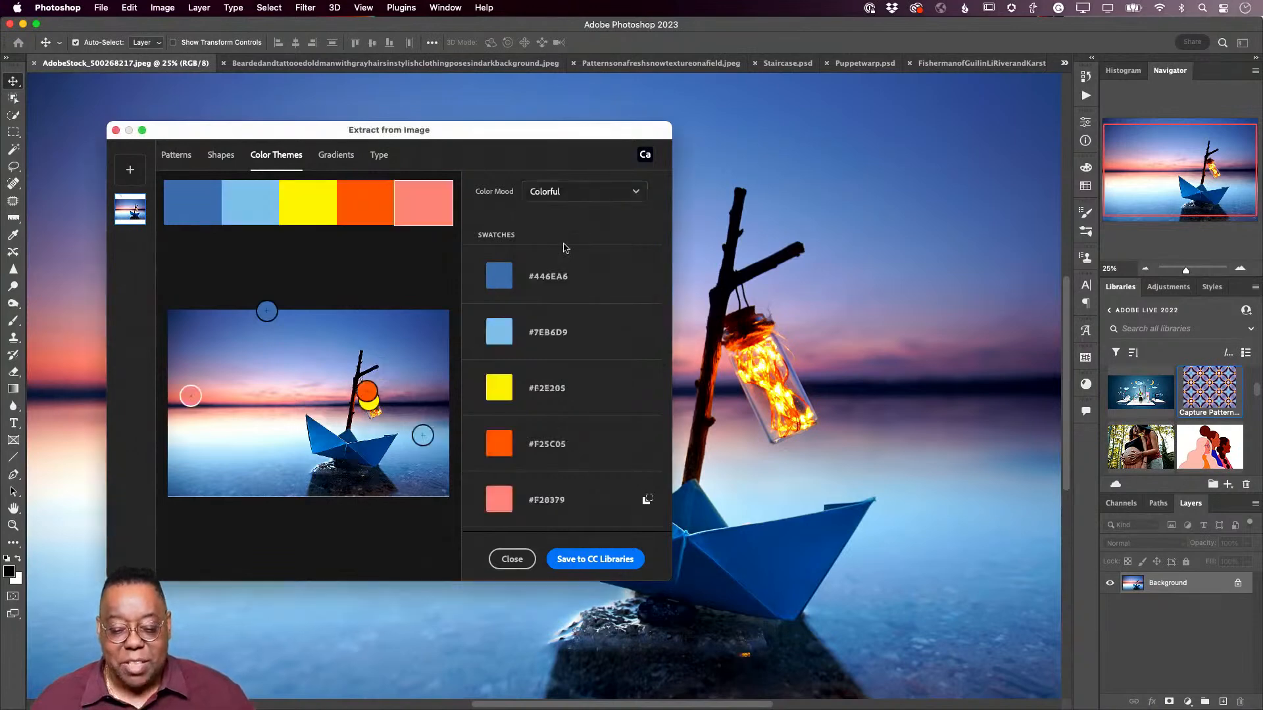
click(573, 198)
click(567, 323)
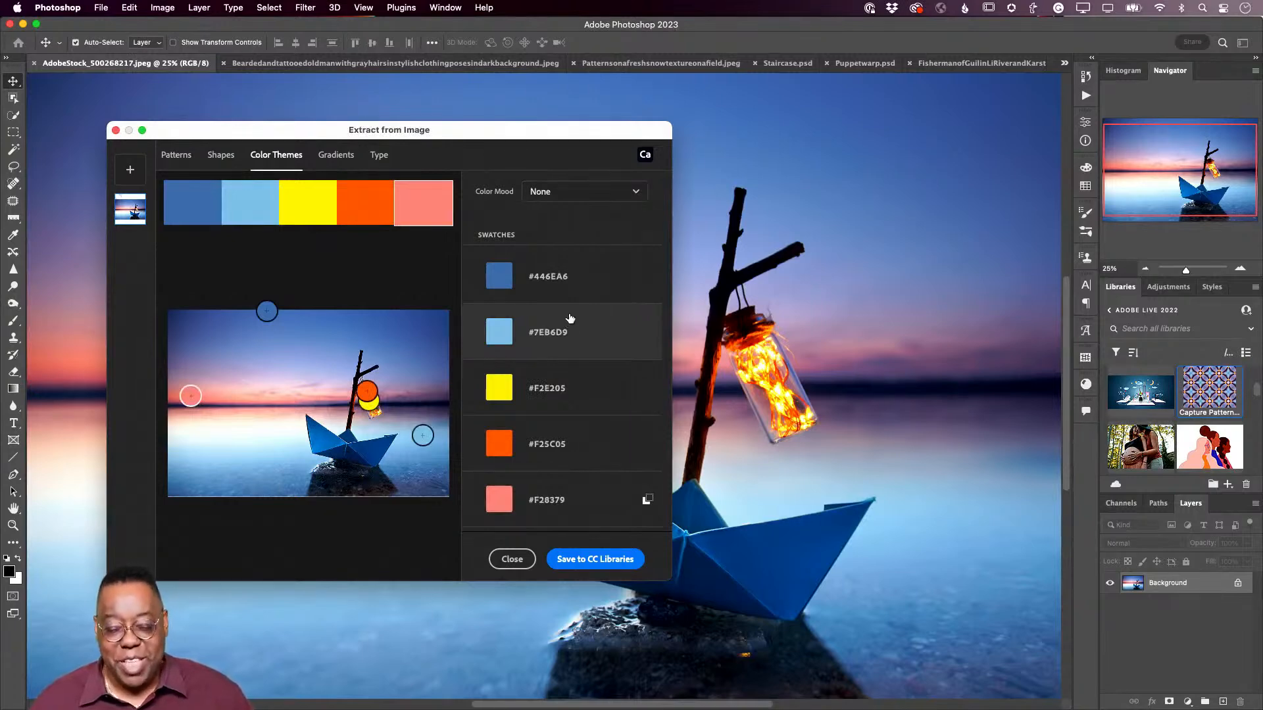
Step: Set the color mood to Bright, save the color theme to the library, and switch to gradient extraction
click(565, 192)
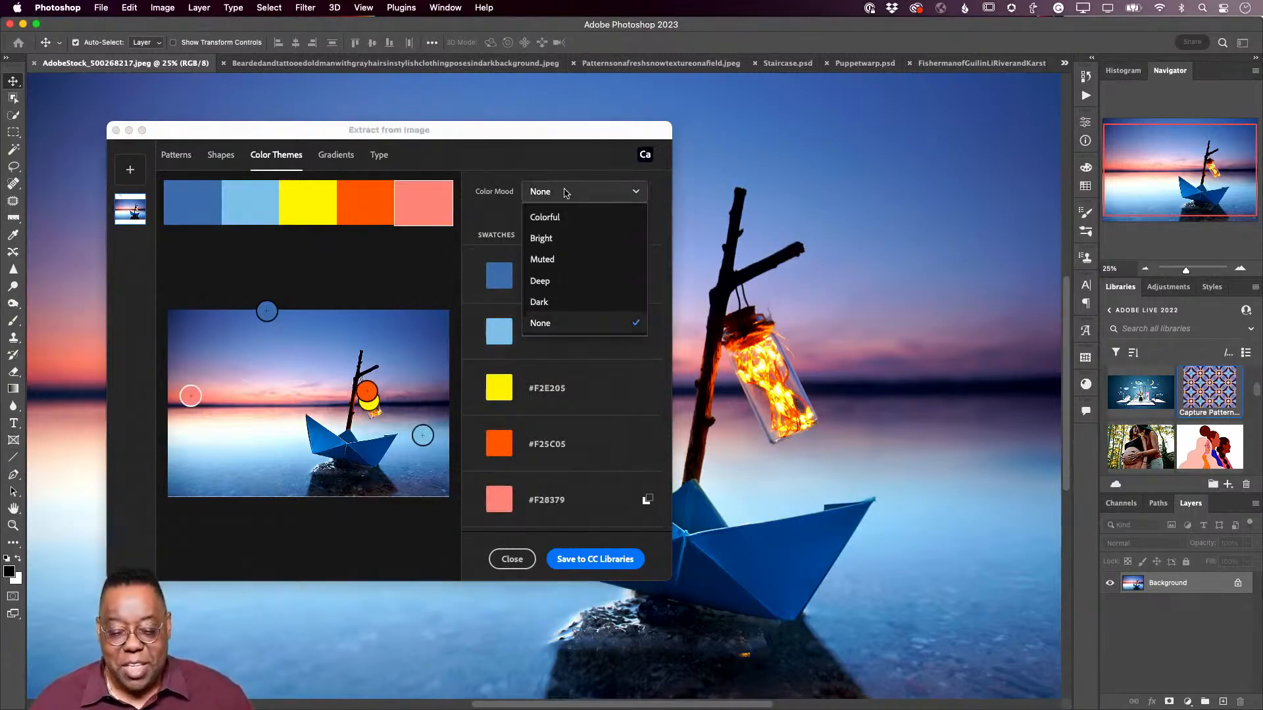
click(557, 238)
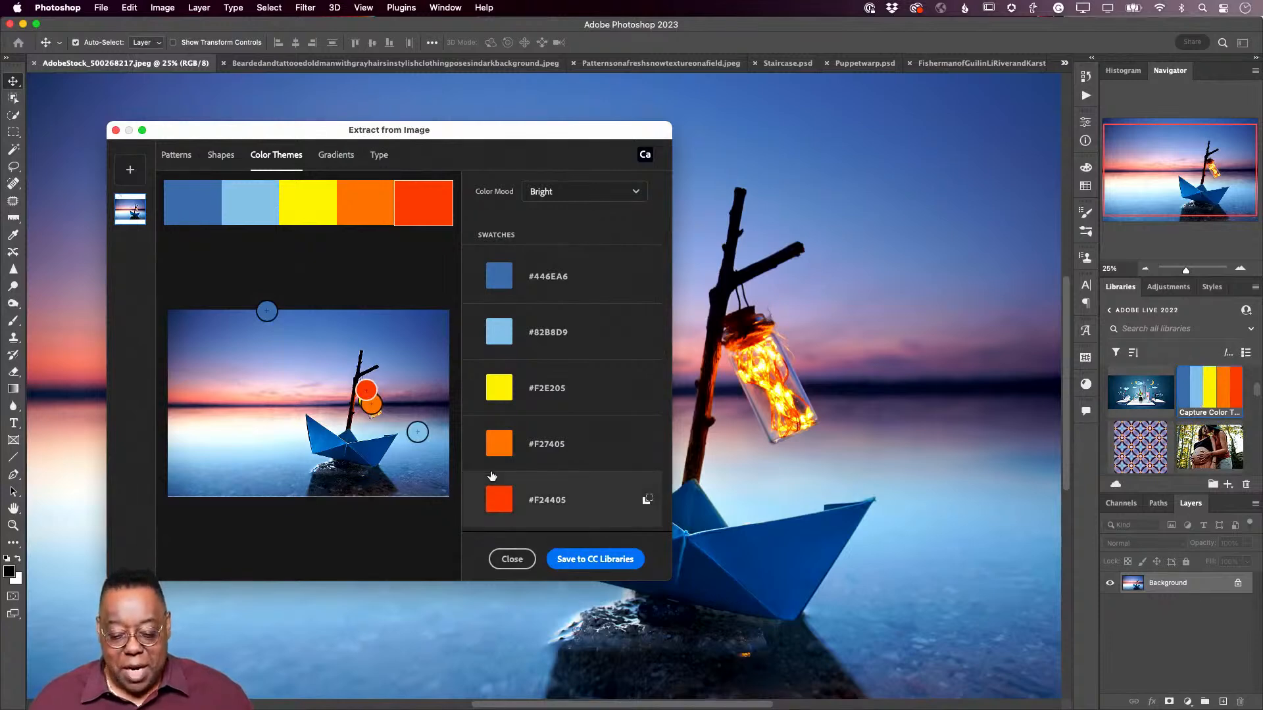
click(336, 155)
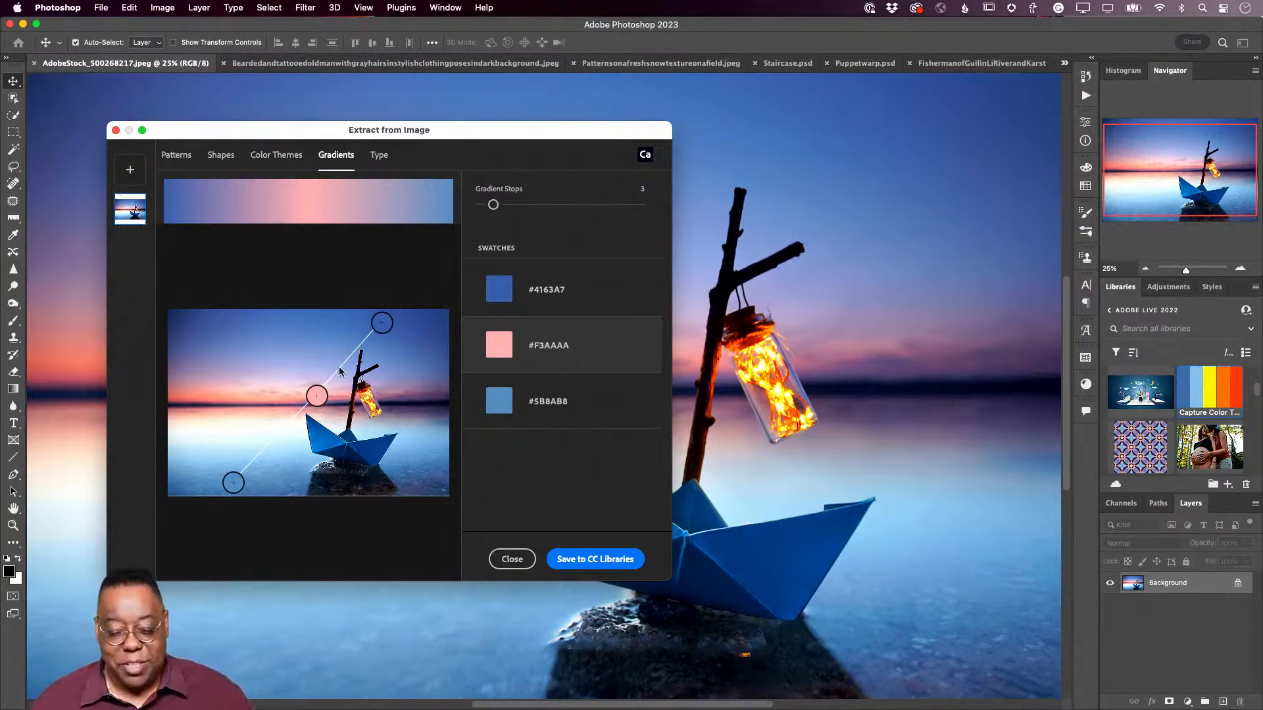
Step: Resample the three gradient stops as #495996 from the sky, #FE7133 from the lantern and #006CB6 from the boat
drag(319, 396, 367, 398)
drag(382, 323, 426, 343)
drag(234, 483, 326, 441)
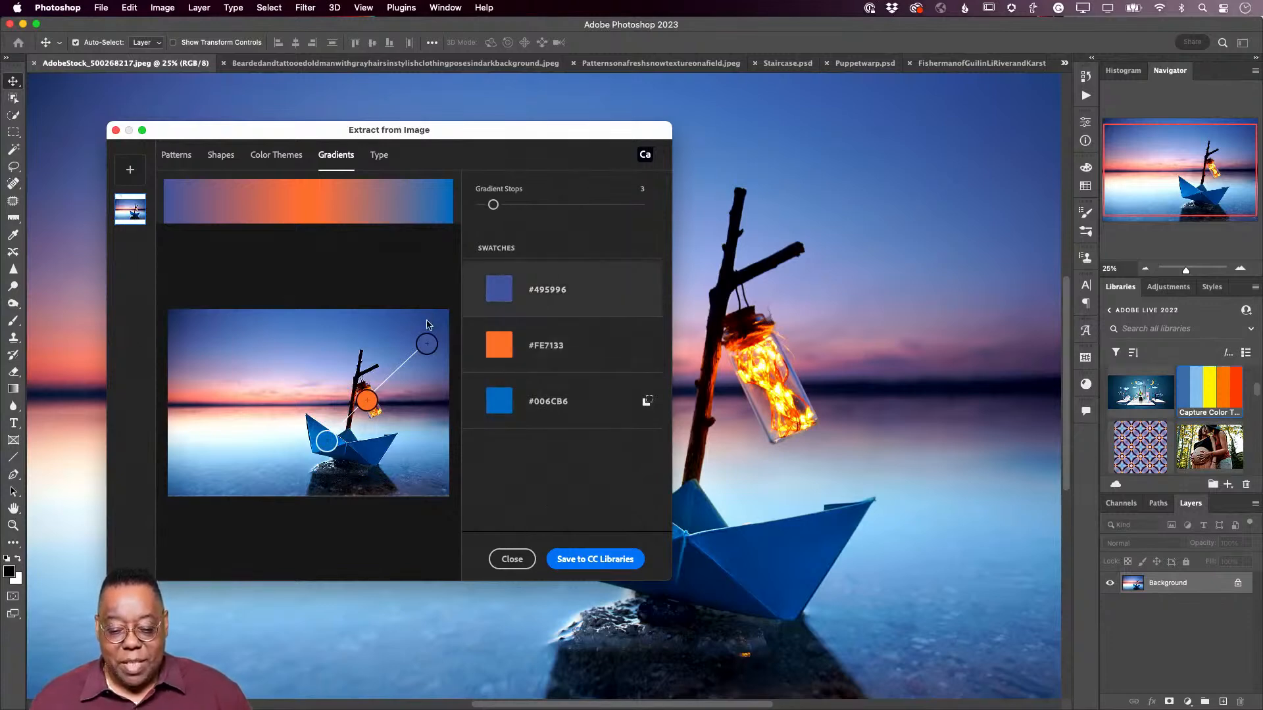
Step: Set the gradient to 6 stops, resample #FE953A from the lantern, #8BA3D4 from the sky and #0269B6 from the boat, and save it to the library
drag(494, 205, 530, 205)
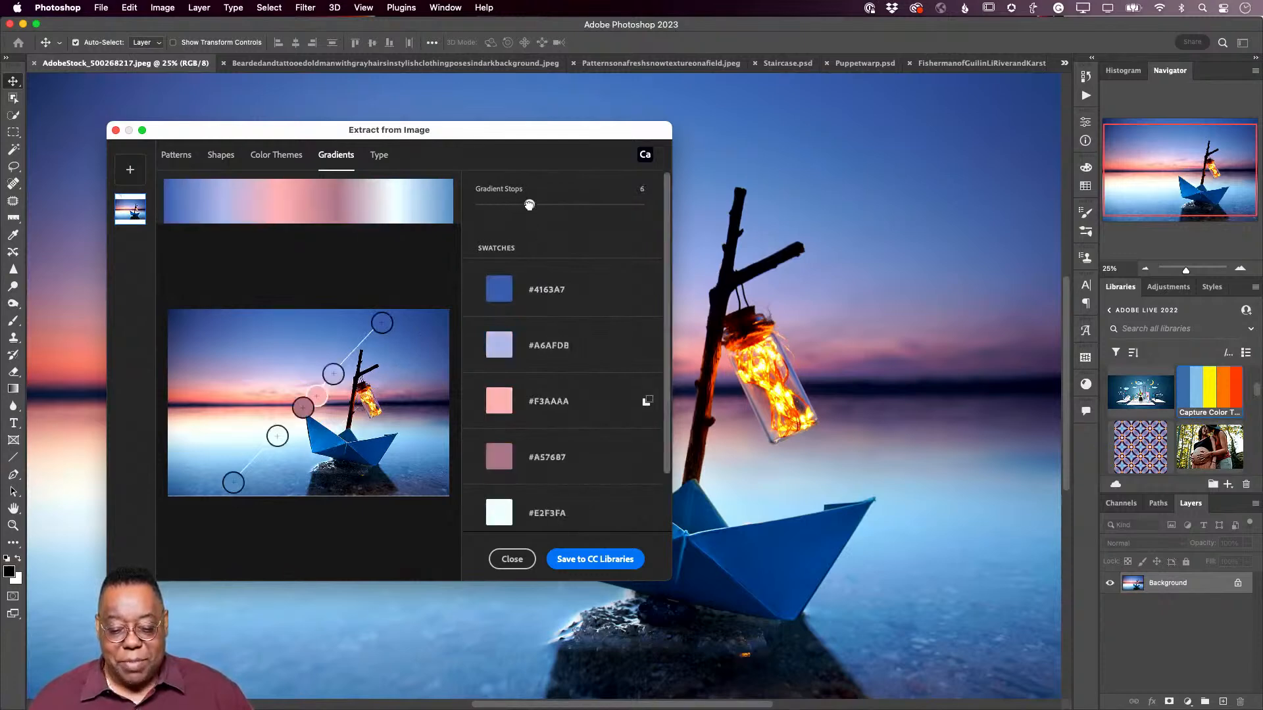
drag(278, 435, 315, 434)
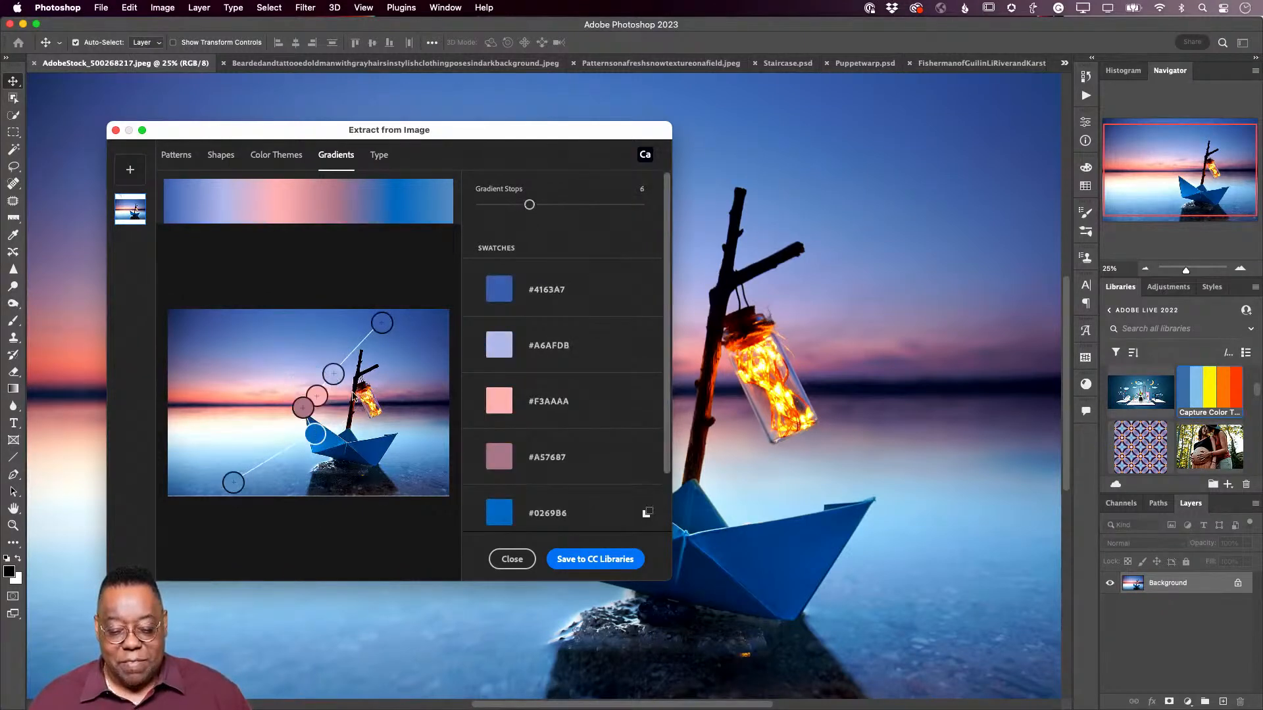
drag(334, 374, 302, 357)
scroll(510, 410, down, 1)
click(577, 561)
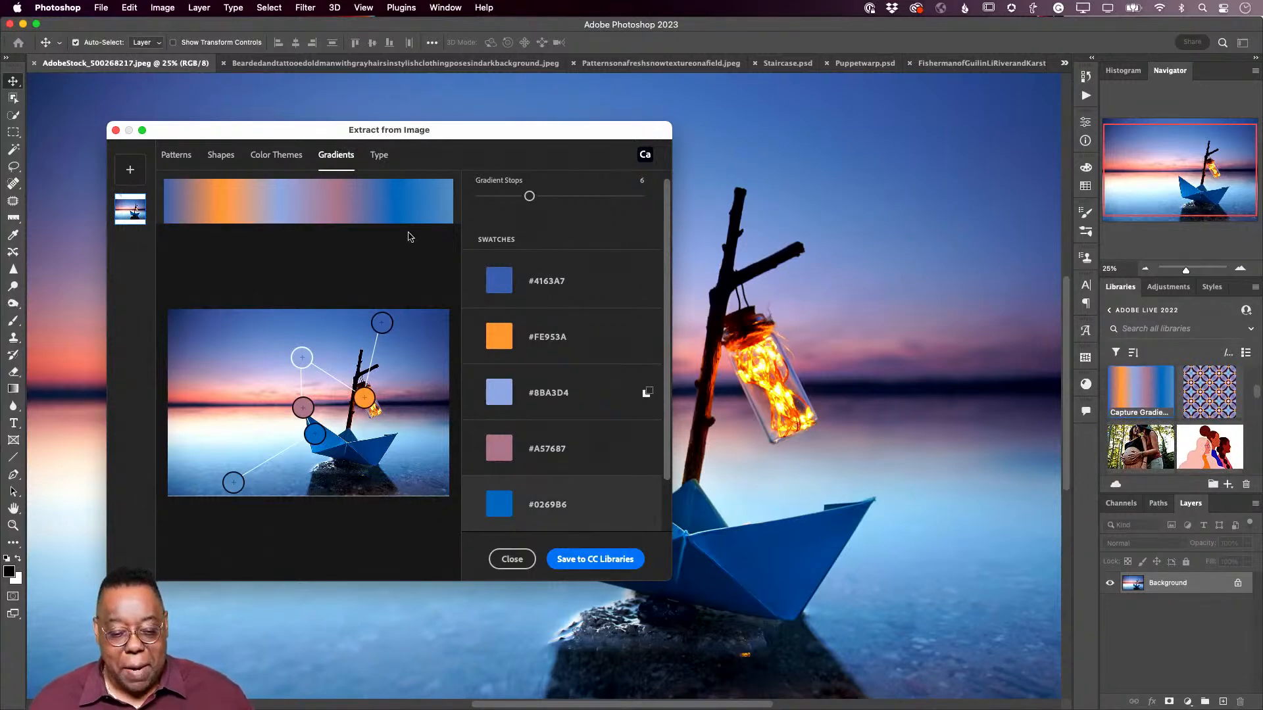
Step: Open type extraction, move the text selection box across the sky, and close Extract from Image
click(387, 165)
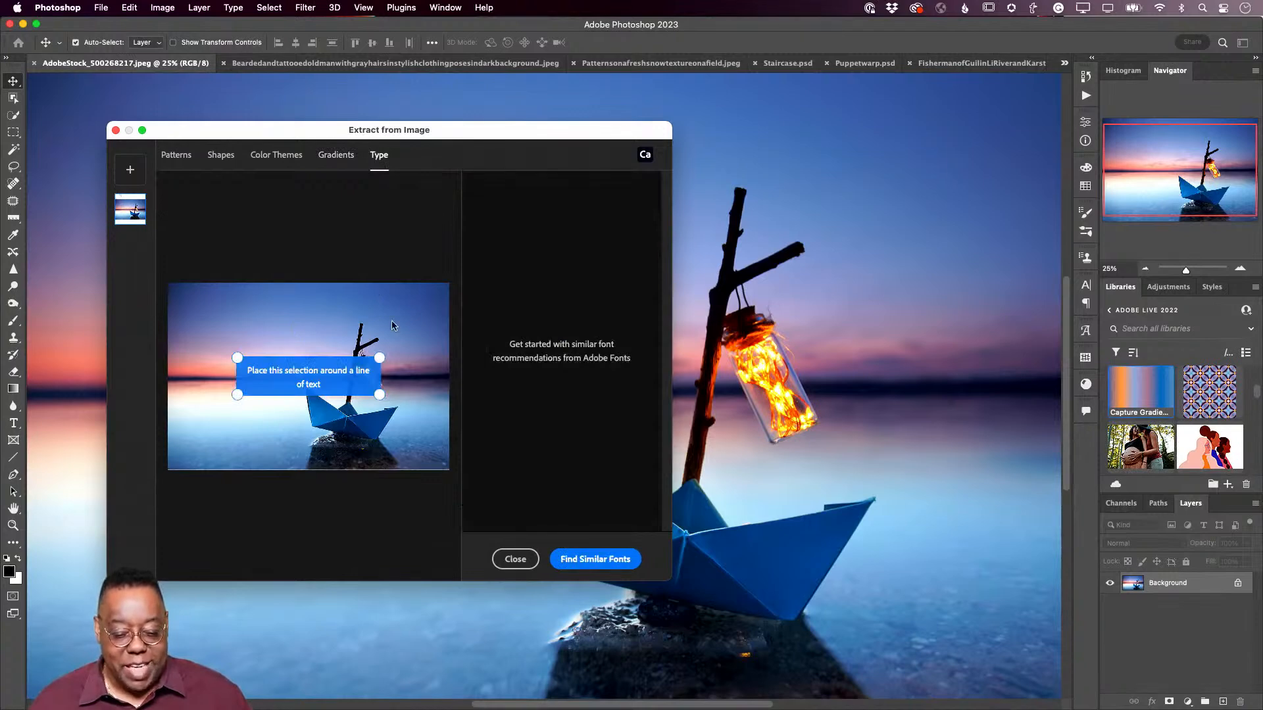
drag(315, 376, 290, 371)
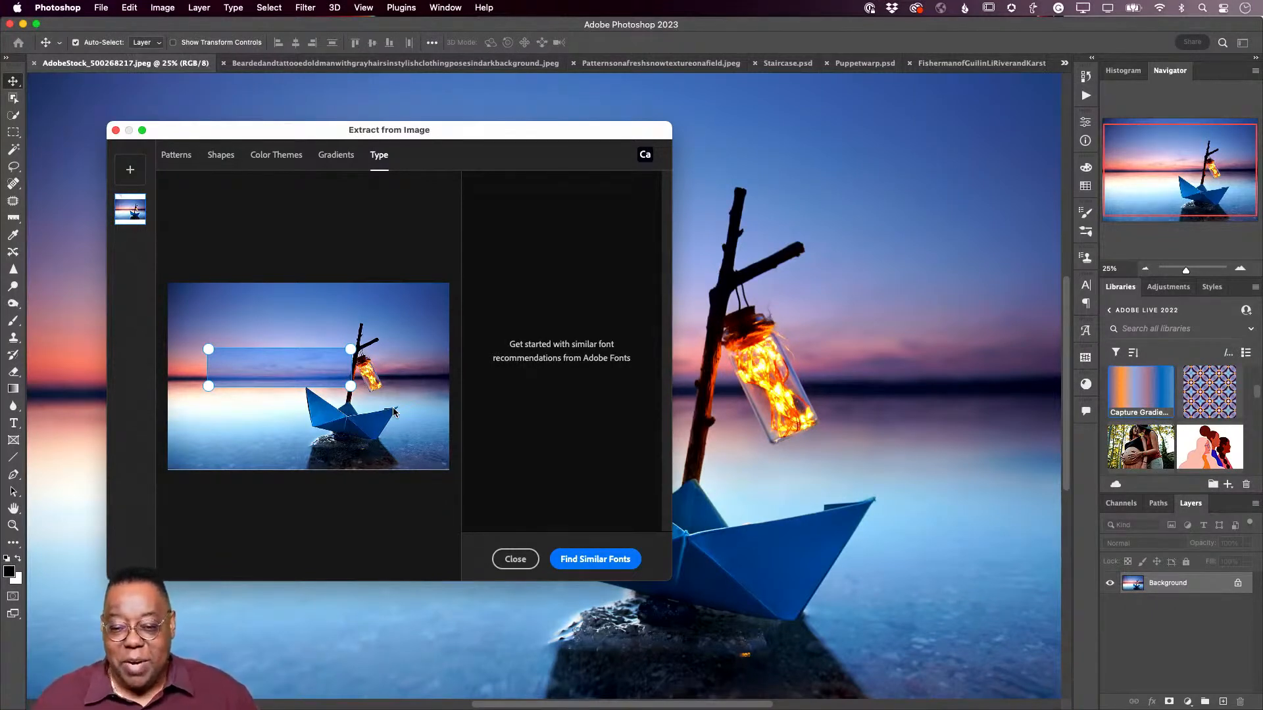
click(515, 558)
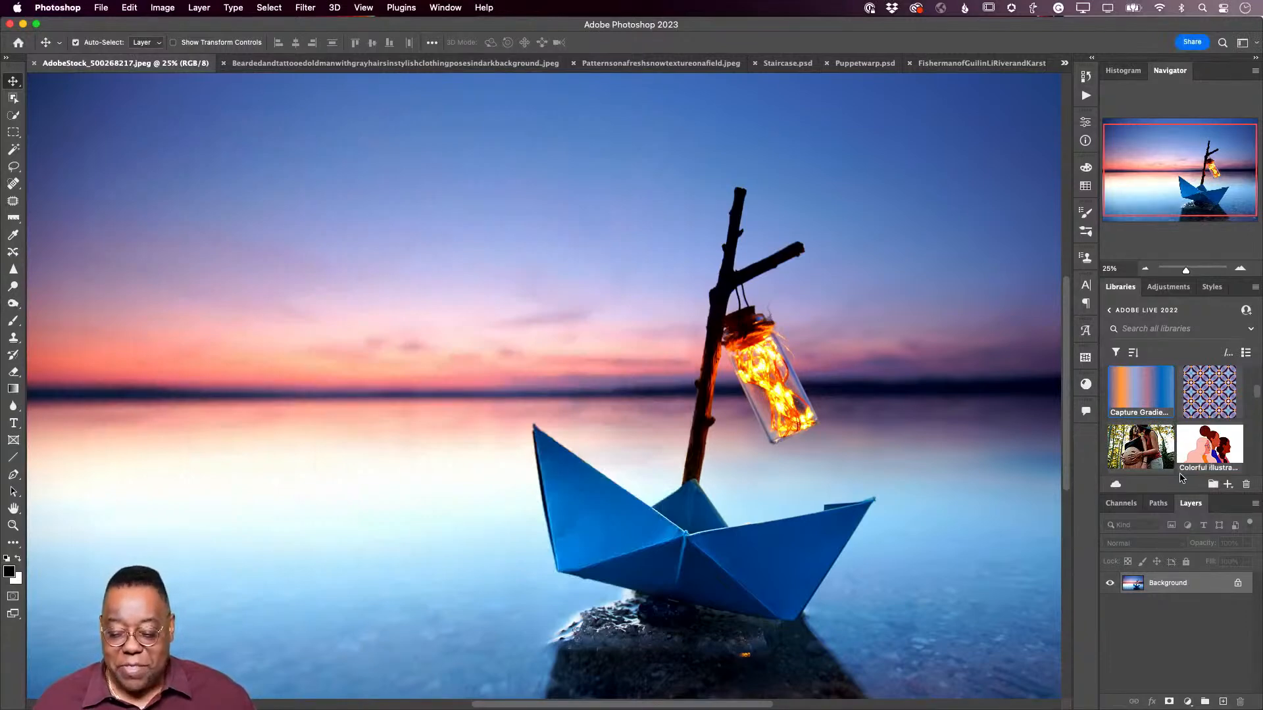
click(1227, 484)
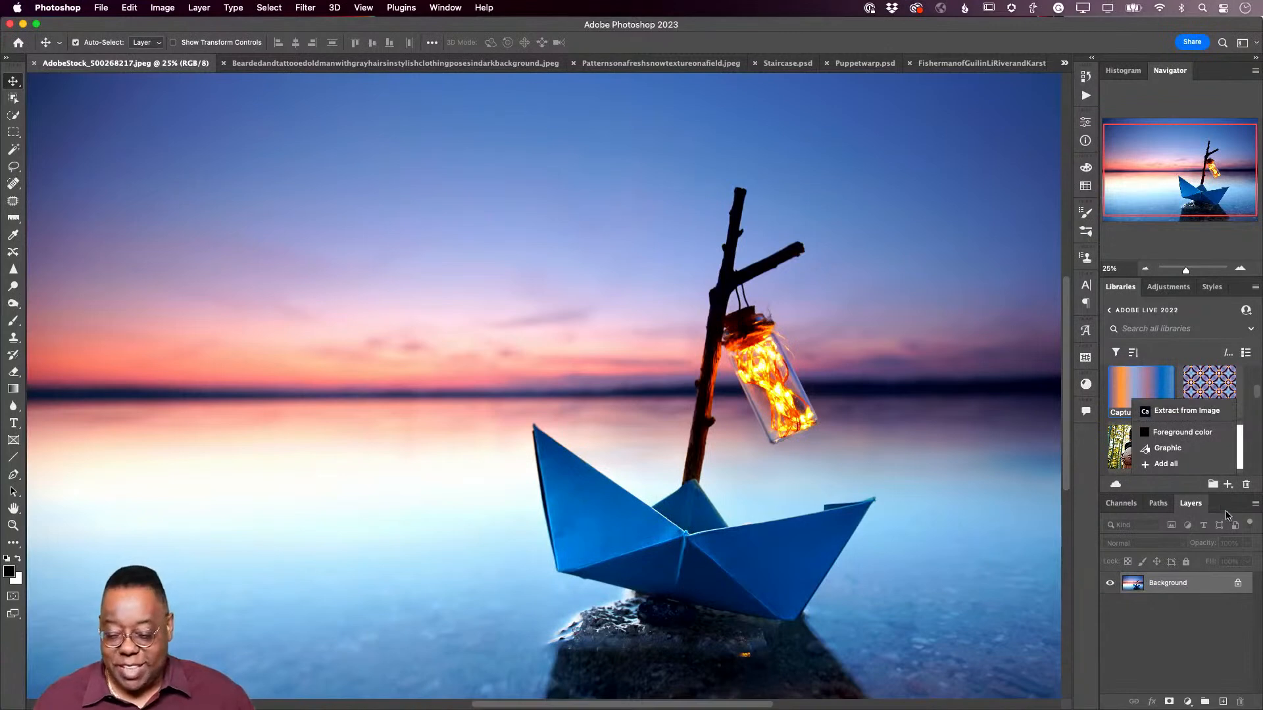
click(1230, 490)
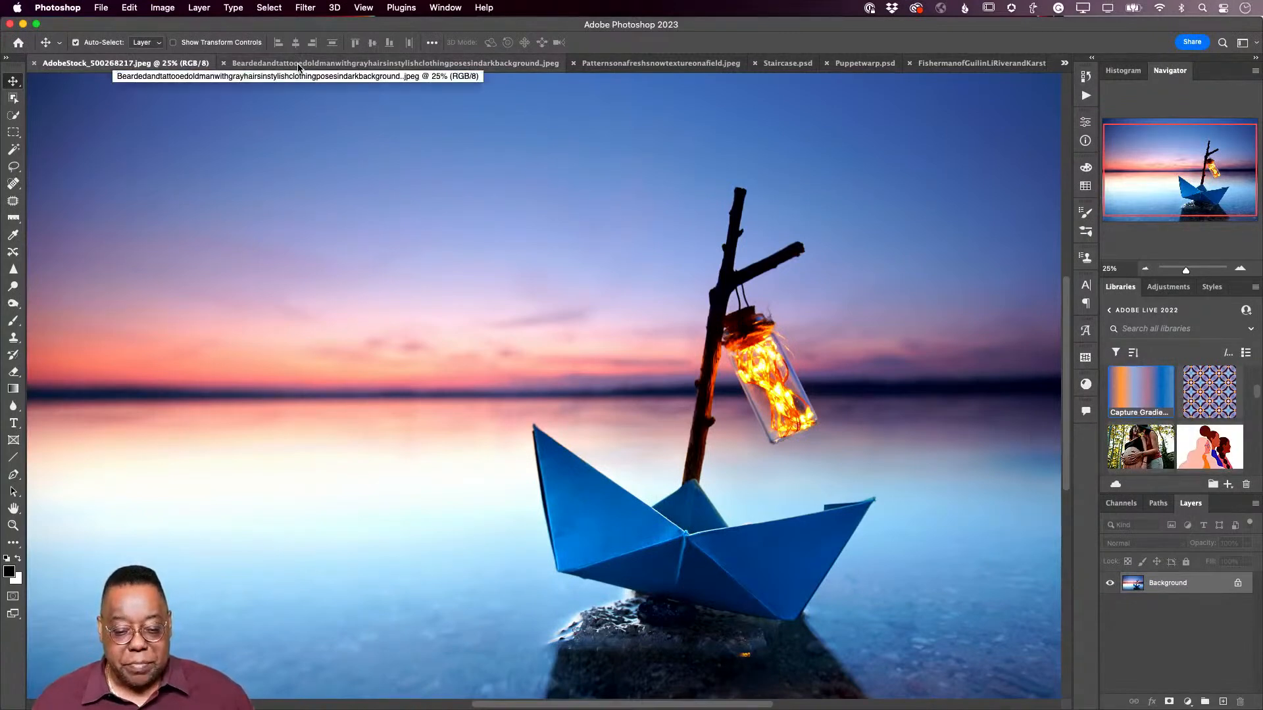
Step: Switch to the bearded, tattooed man portrait and add an empty layer above the Background
key(ctrl+shift+Tab)
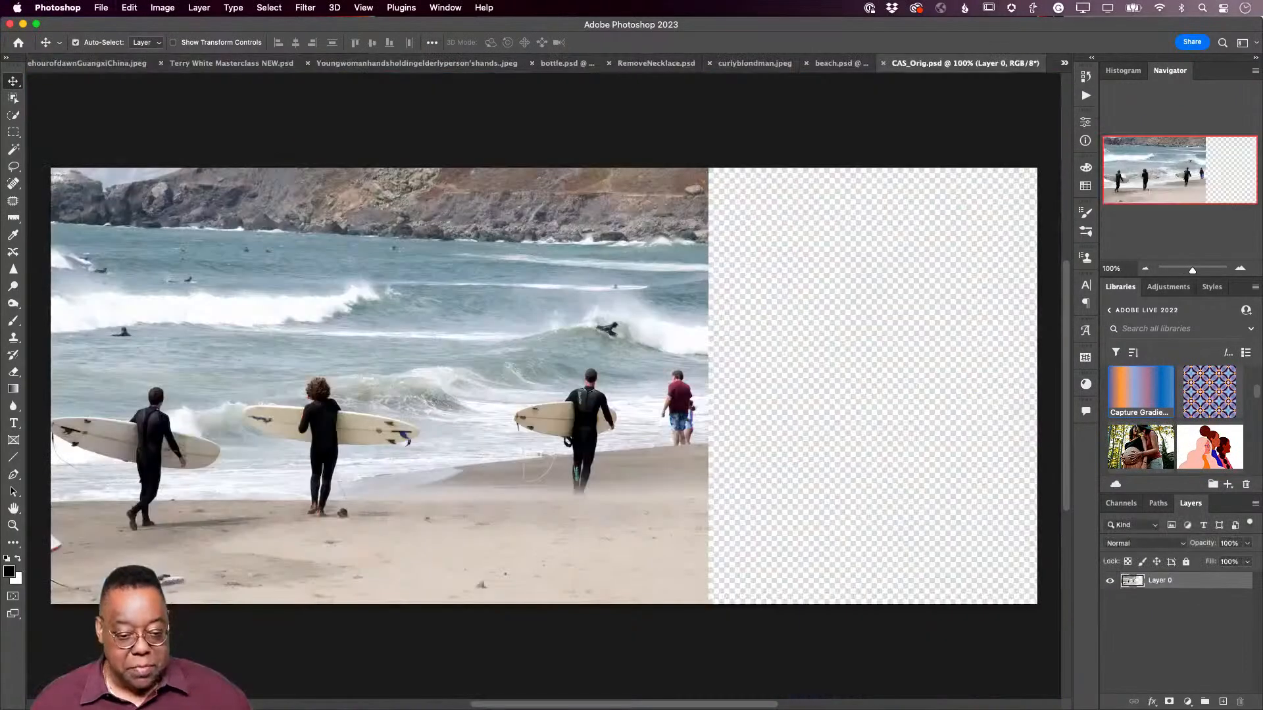
click(1064, 63)
click(1060, 66)
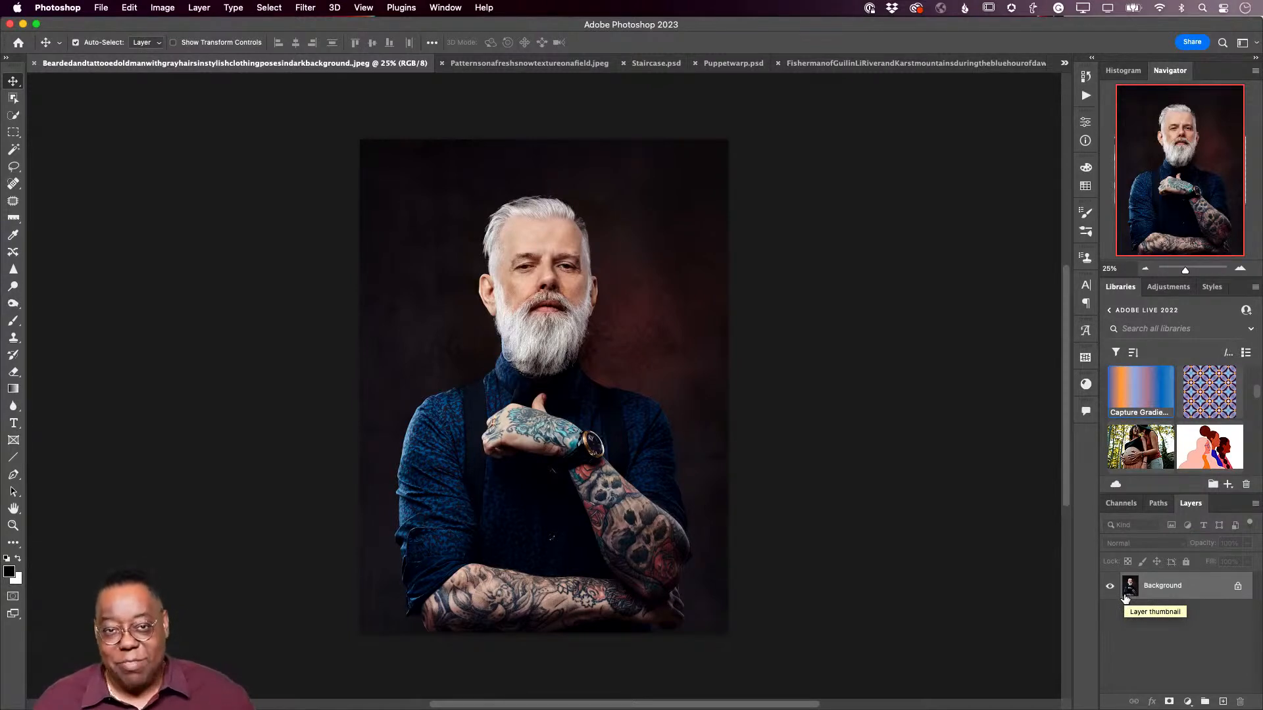
click(1224, 703)
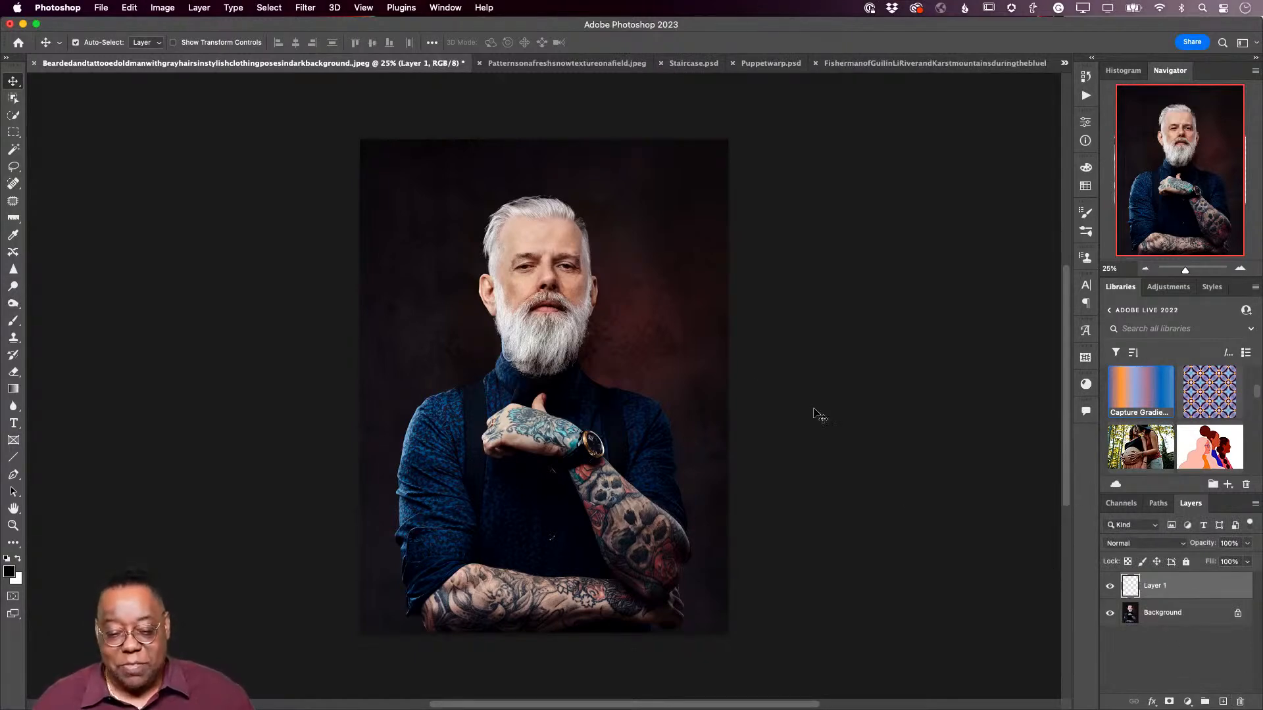
Step: Start the Picture Frame render filter on the empty layer and place its dialog over the portrait
click(303, 5)
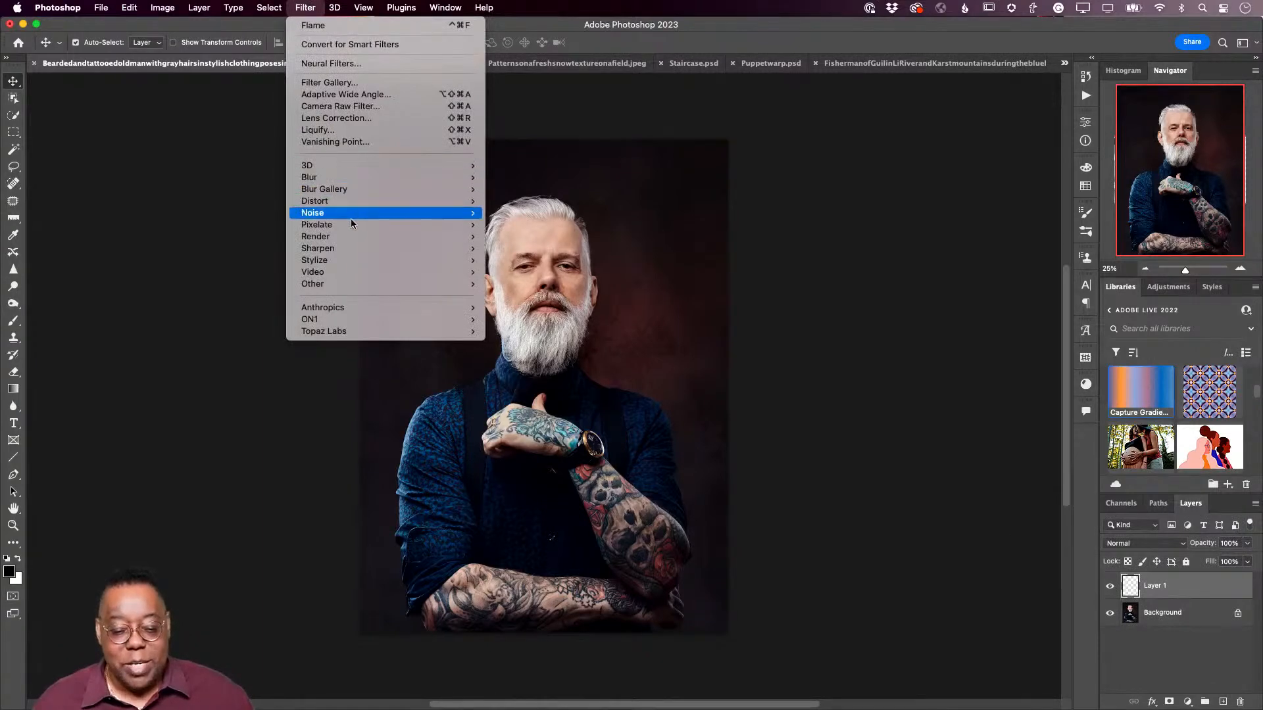
mouse_move(351, 237)
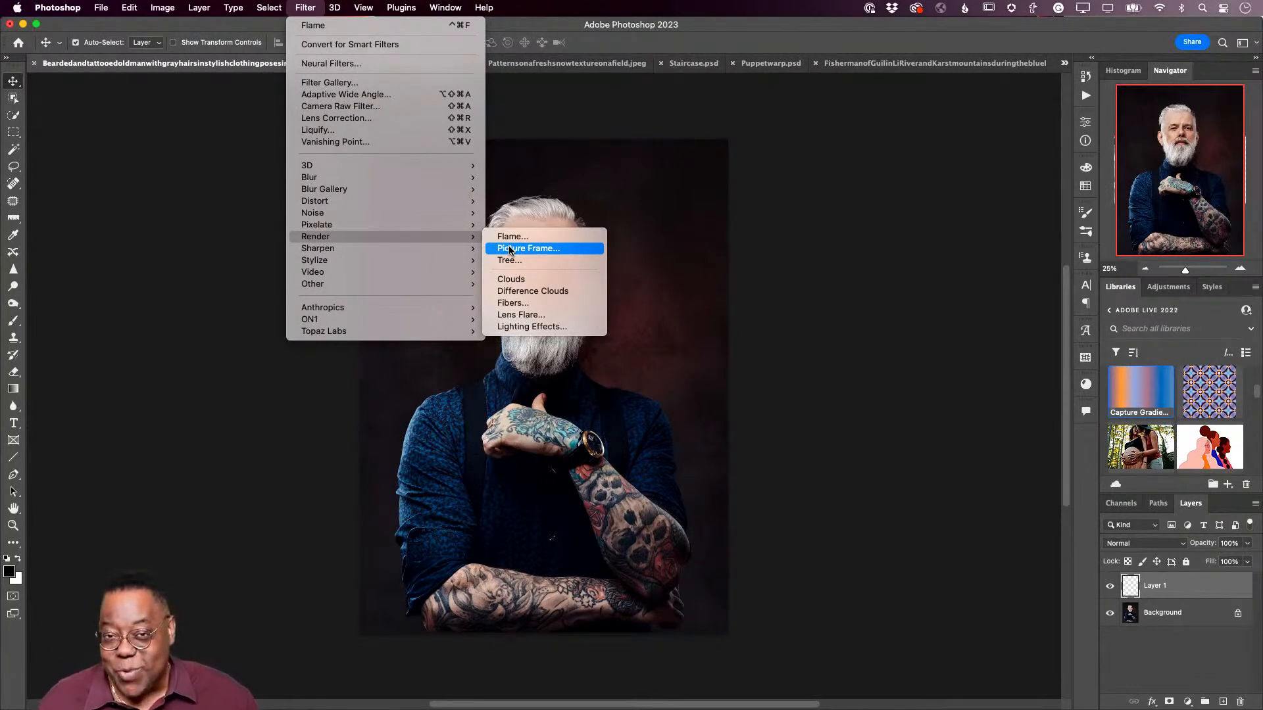
click(510, 249)
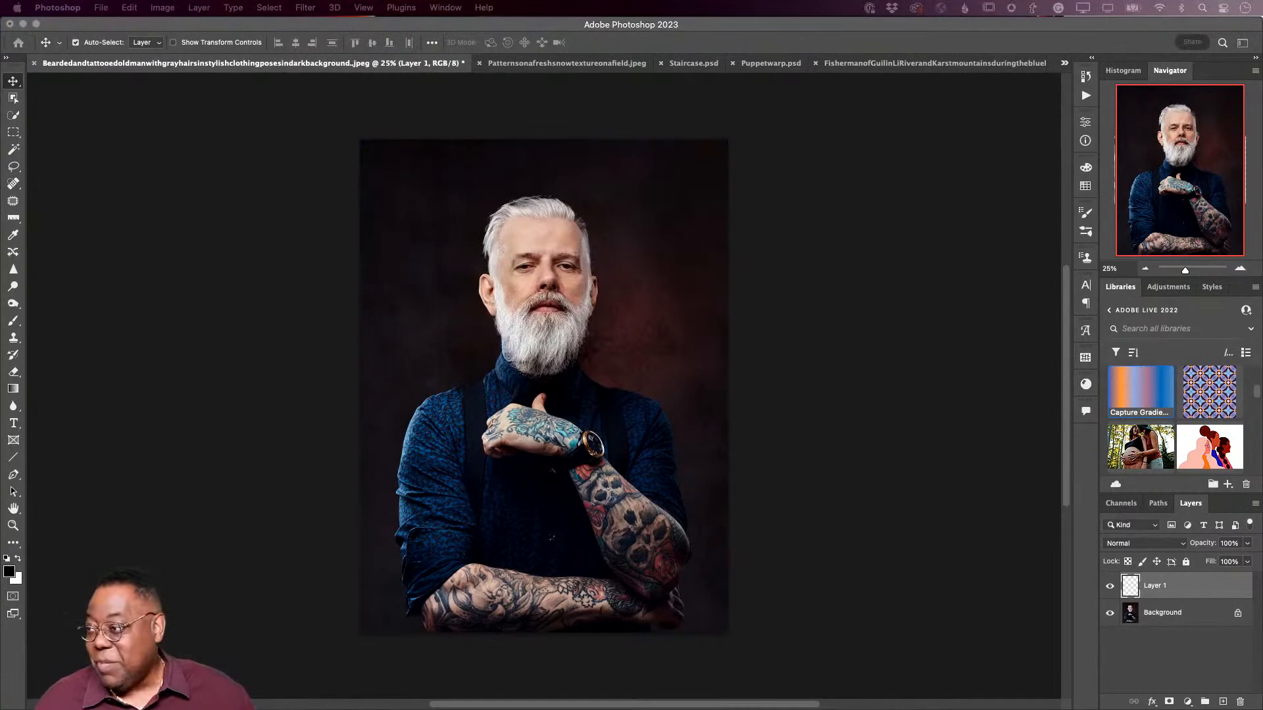
drag(367, 378, 626, 208)
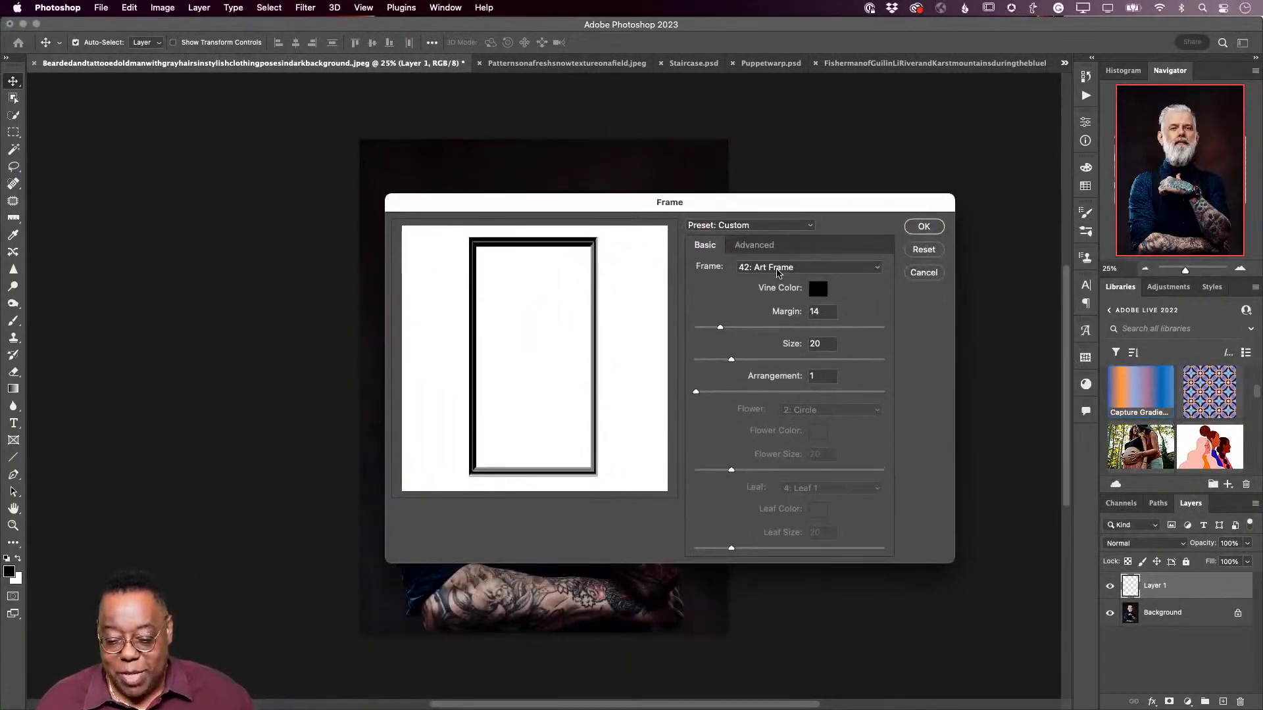
Step: Try the Bush, Pretty Vine, Smoke Signals and Party frame styles in the preview
click(777, 267)
click(779, 279)
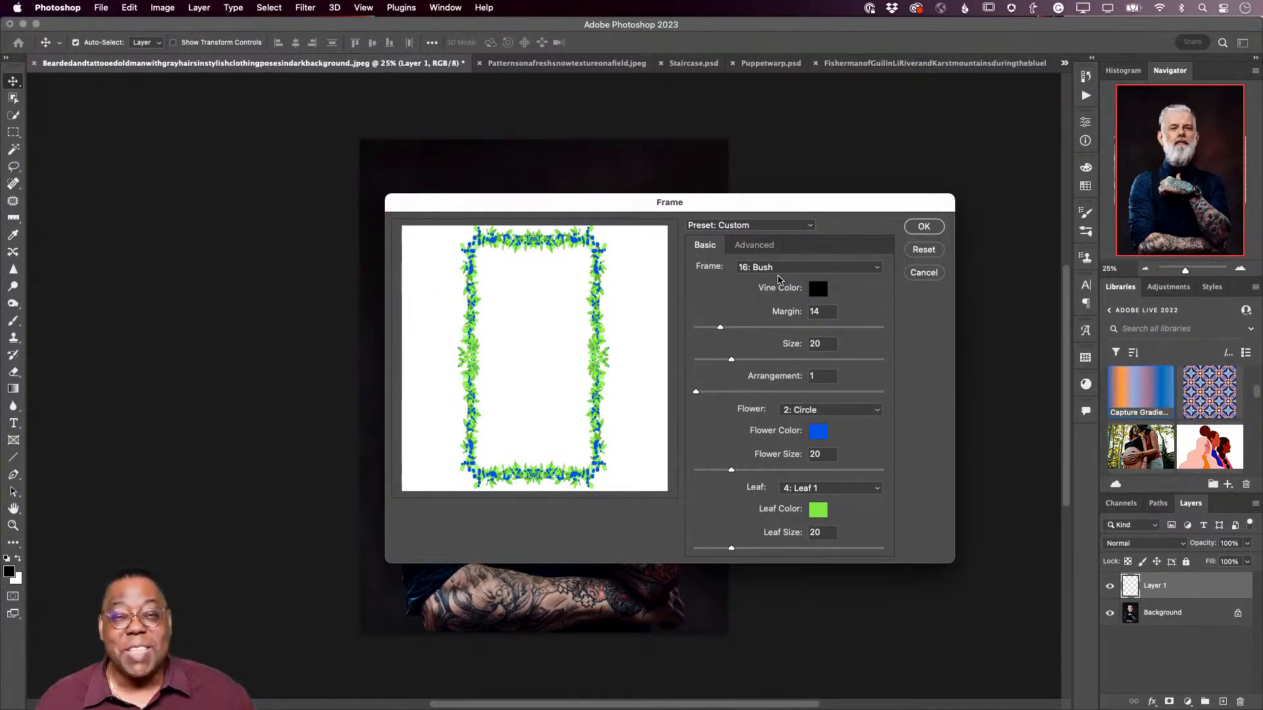
click(780, 272)
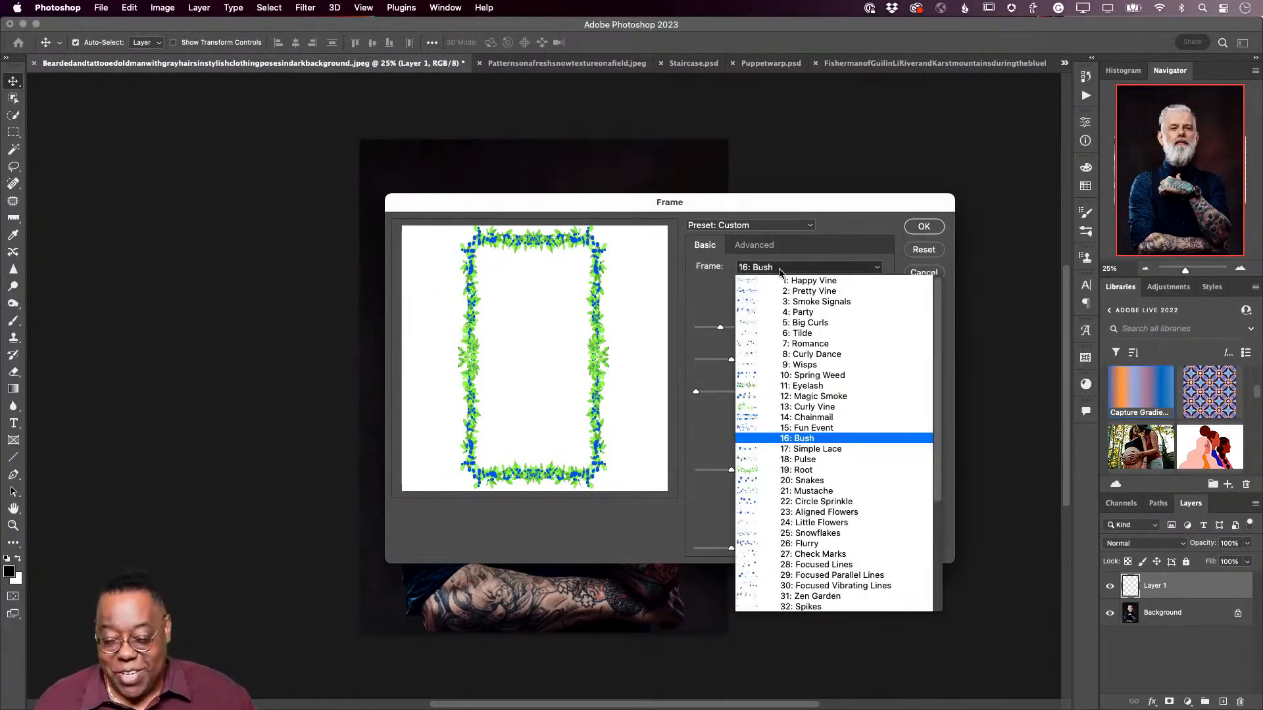
click(783, 275)
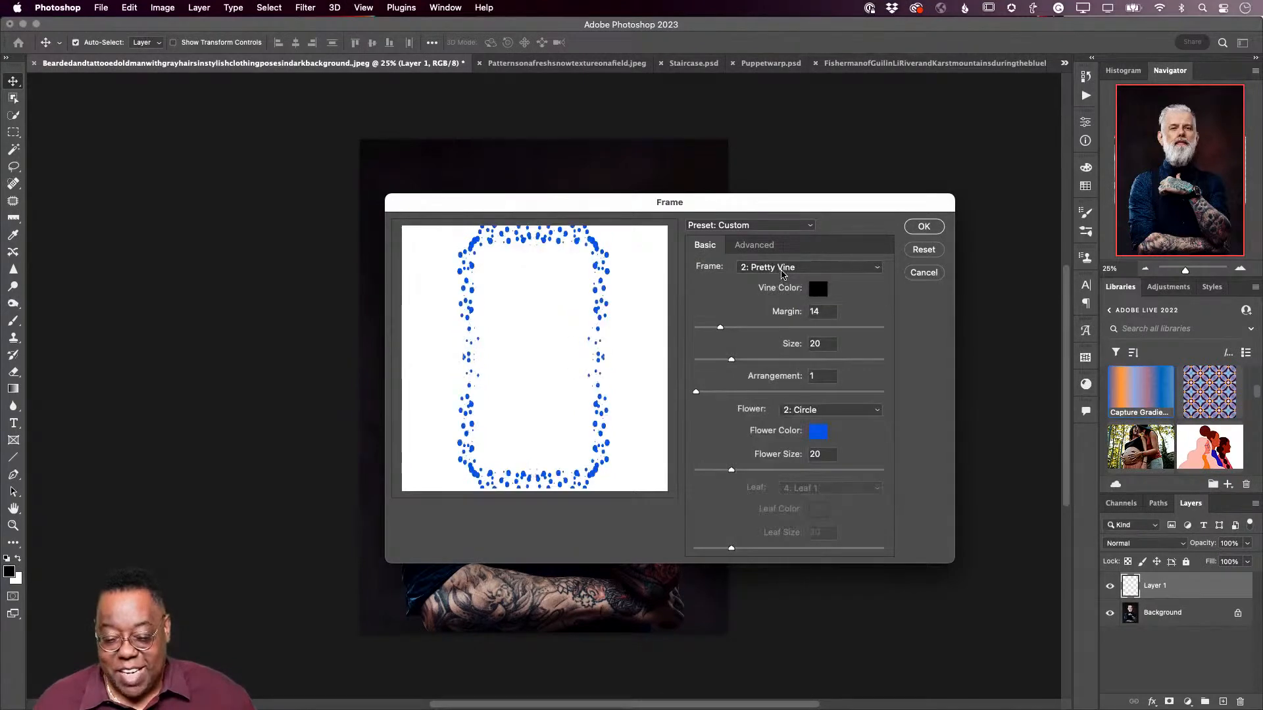
click(782, 275)
click(784, 293)
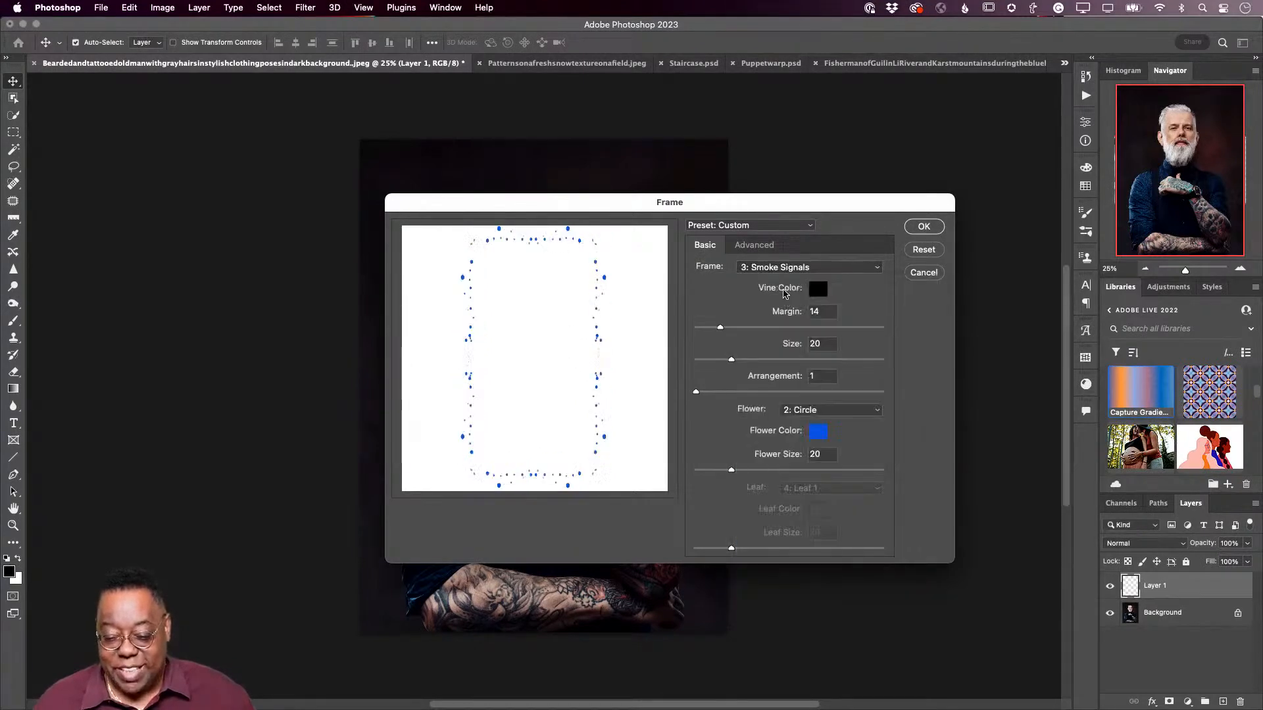
click(783, 275)
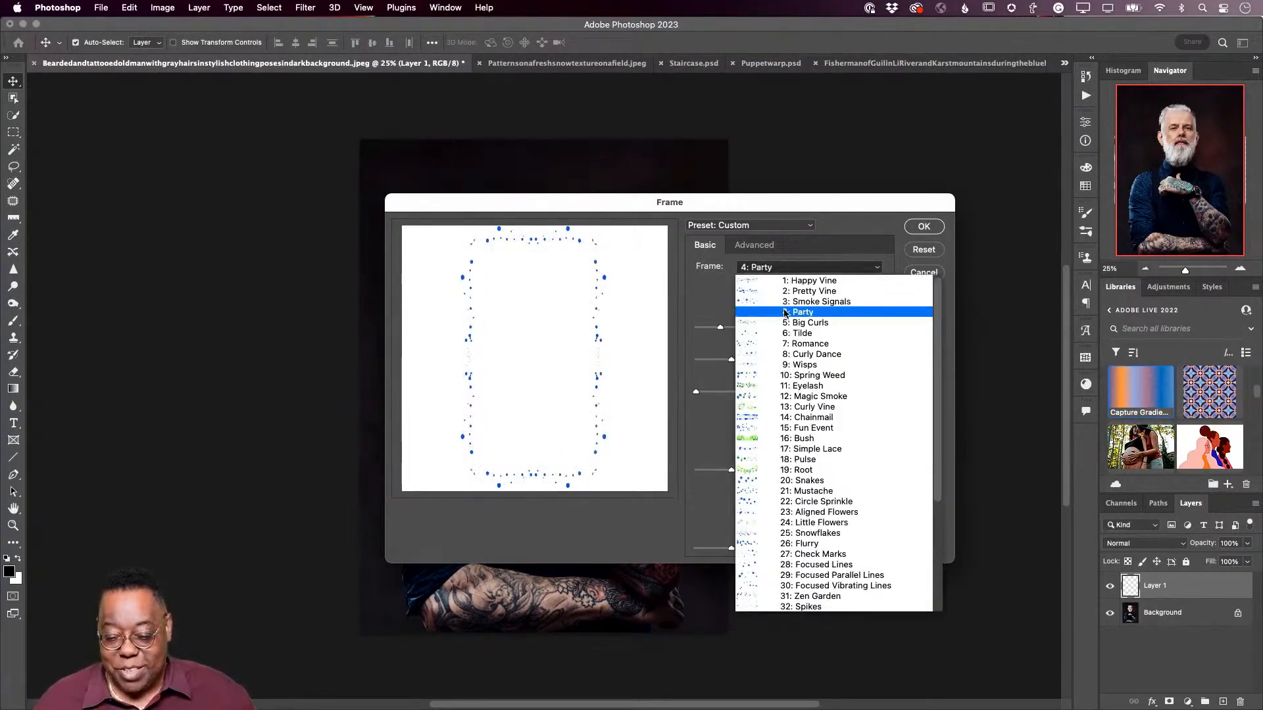
click(784, 313)
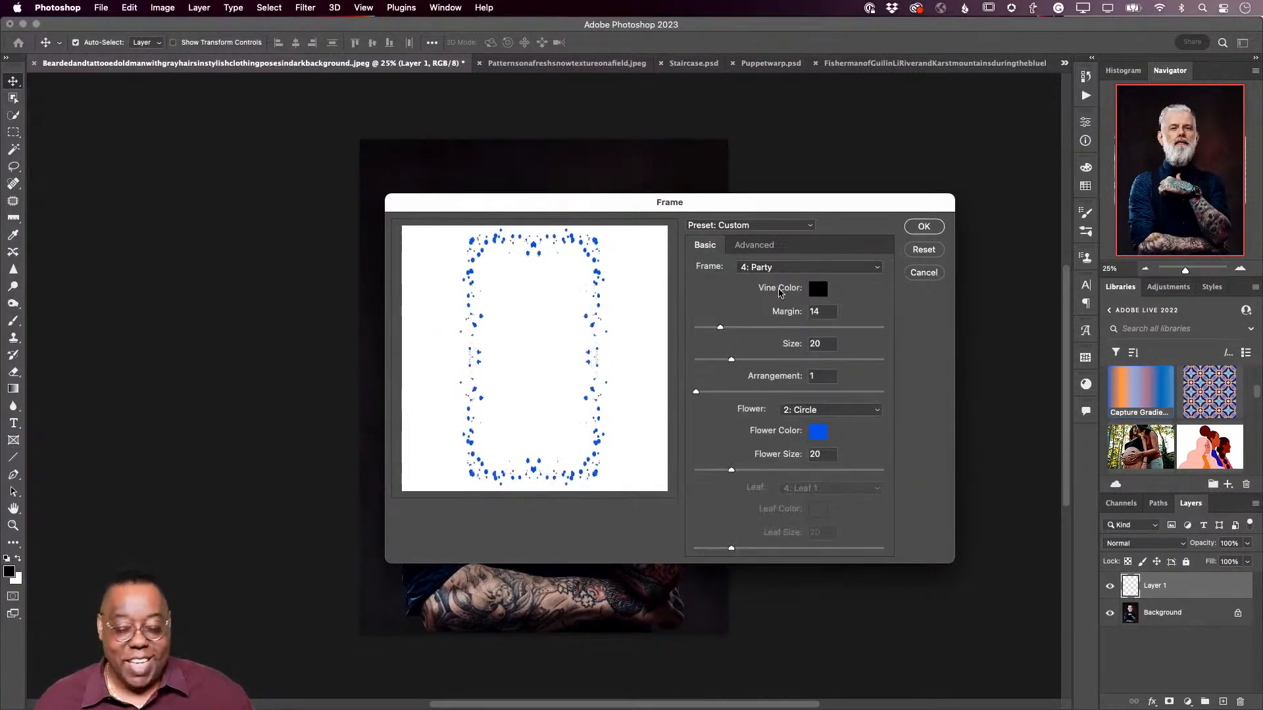
Step: Try the Romance, Spring Weed and Chainmail frame styles in the preview
click(782, 269)
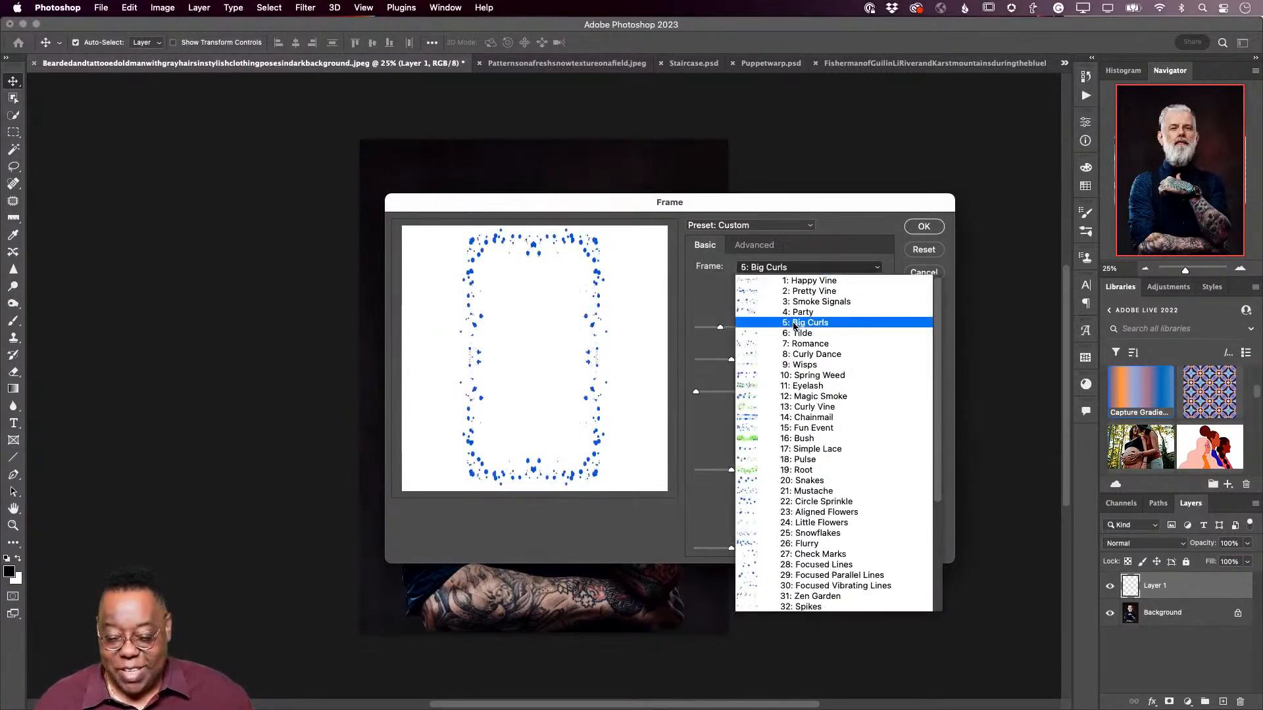
click(794, 344)
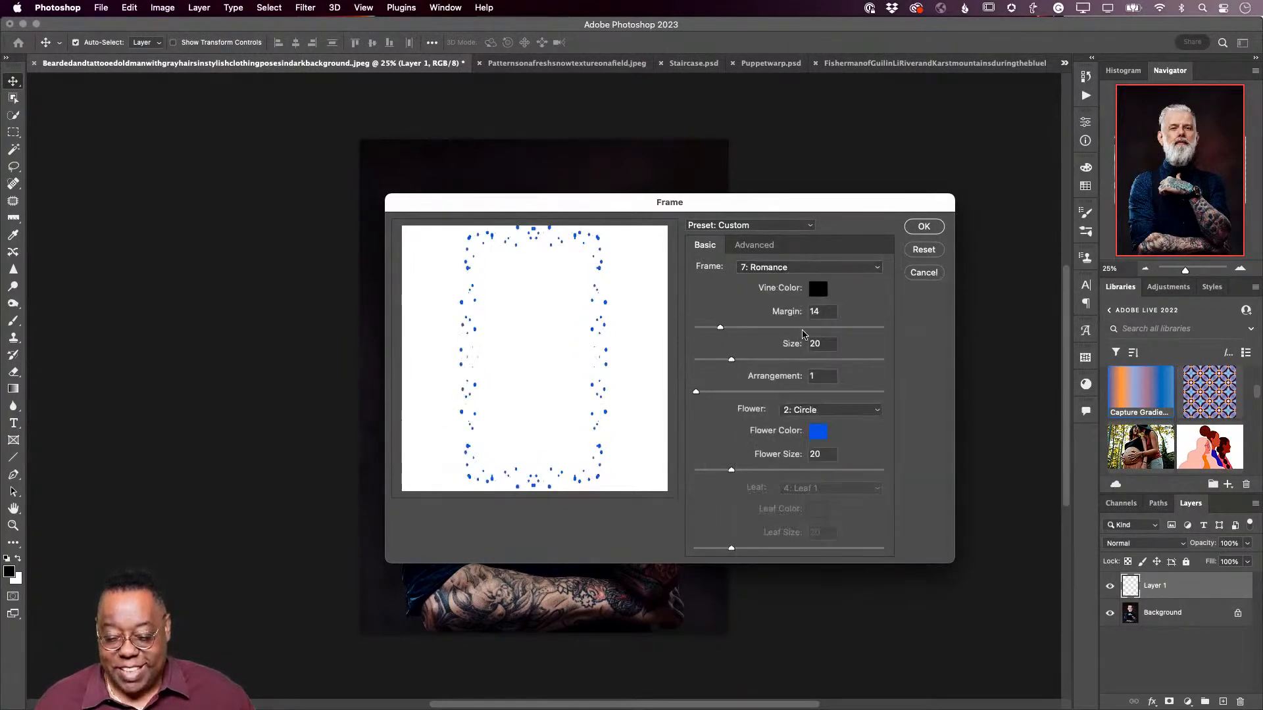
click(805, 267)
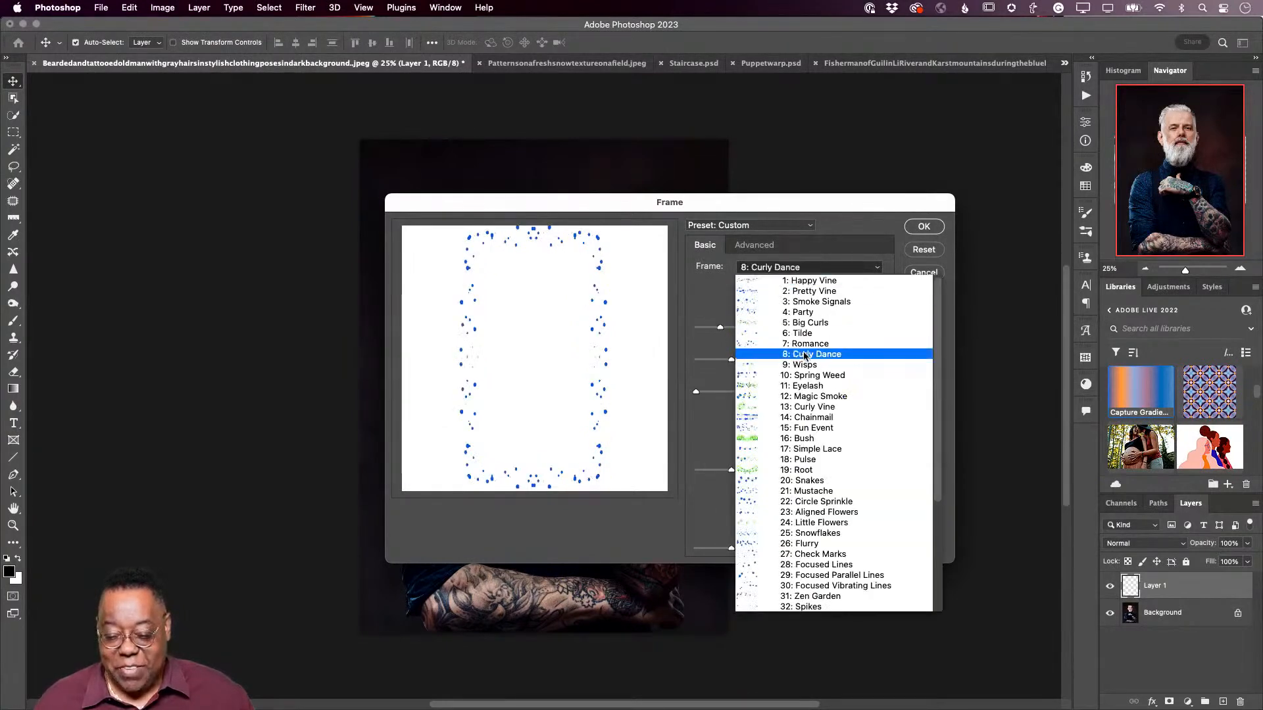
click(803, 375)
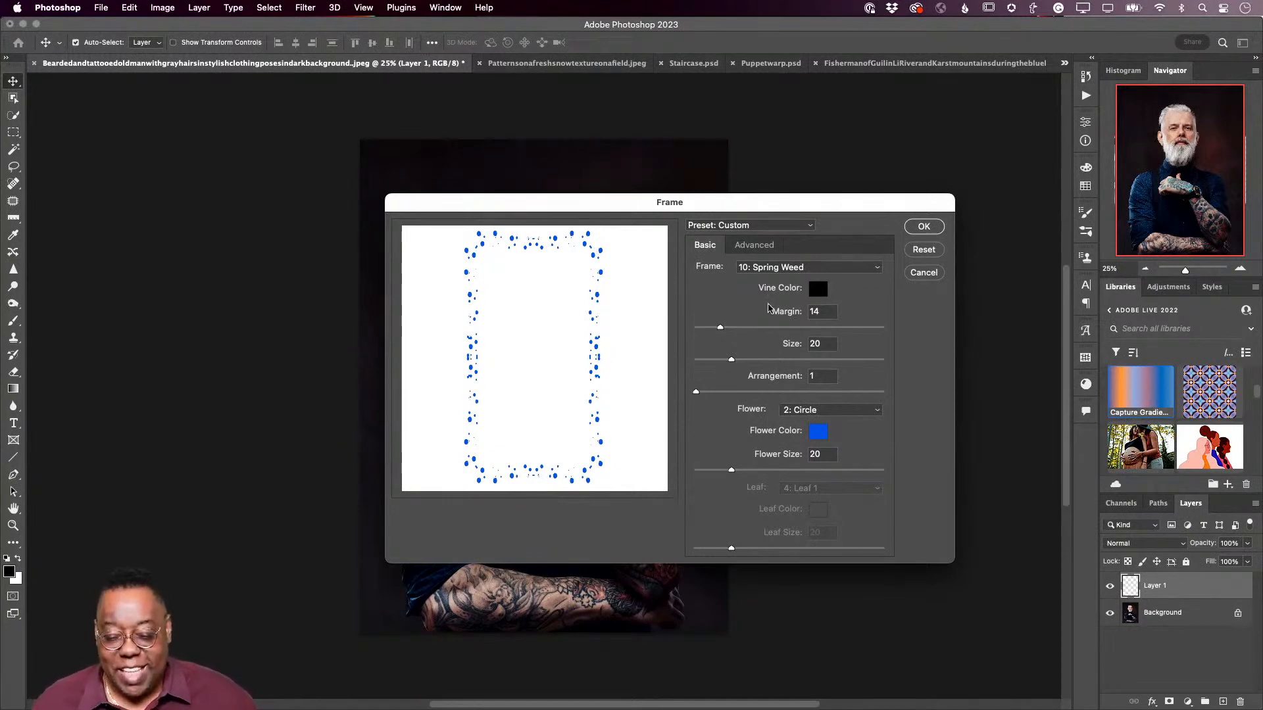
click(764, 271)
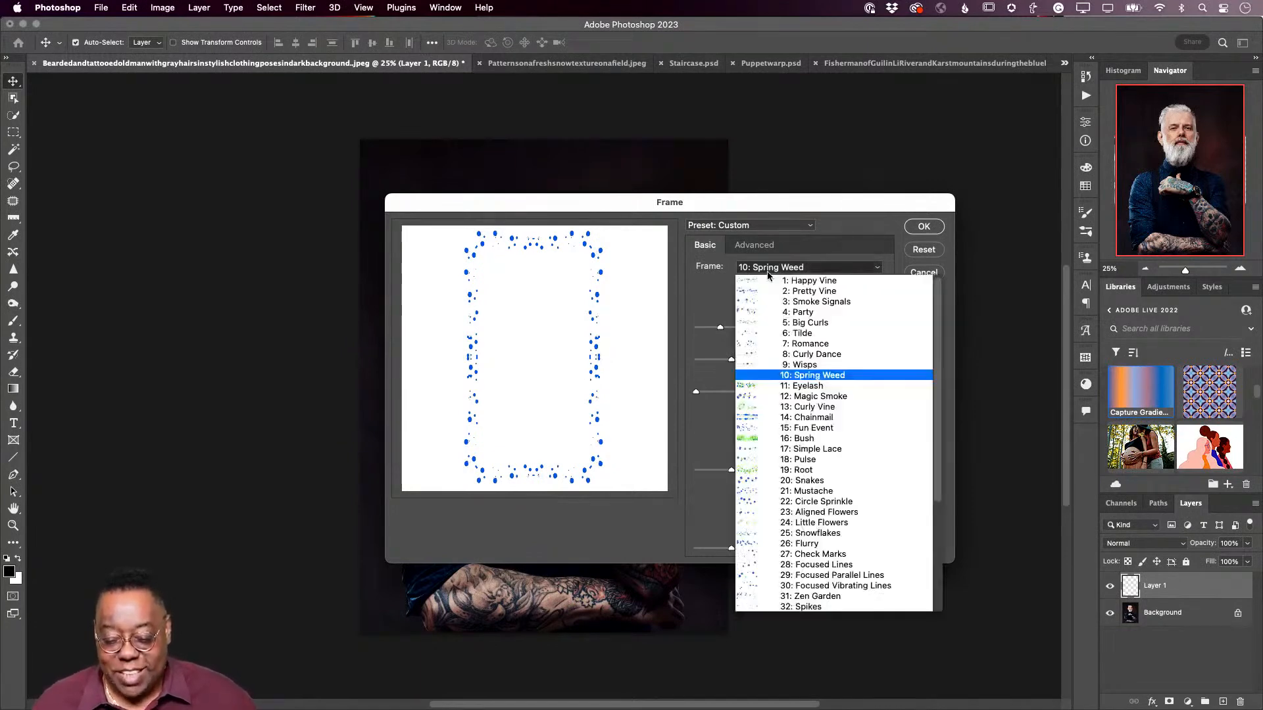
click(792, 417)
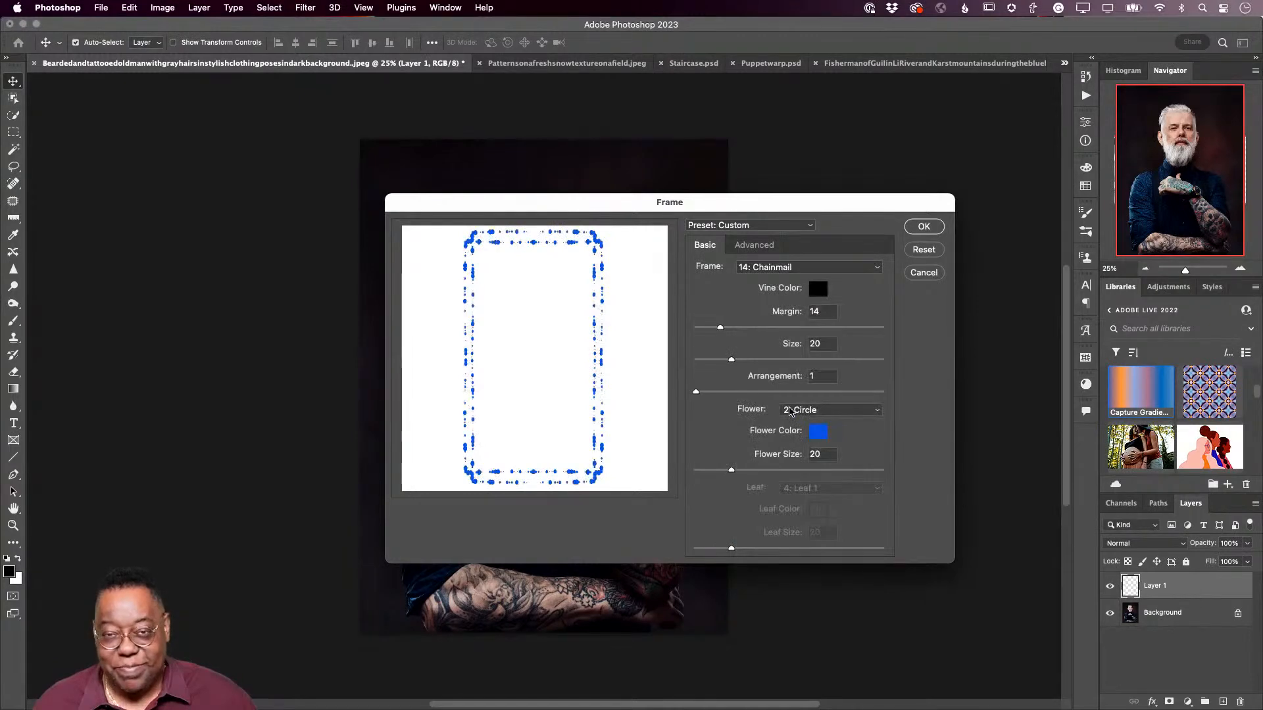
Step: Choose the 42: Art Frame style, set its size to 18, and adjust its margin to 10 and back to 14
click(782, 274)
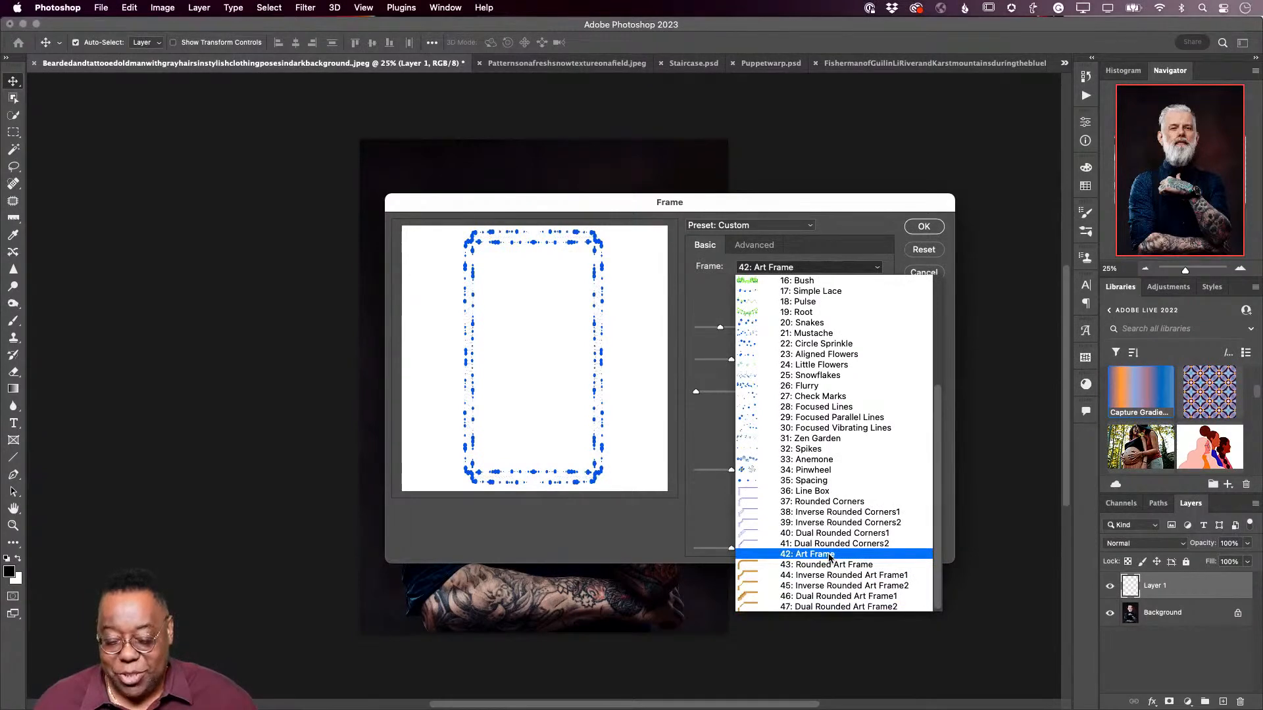
click(830, 556)
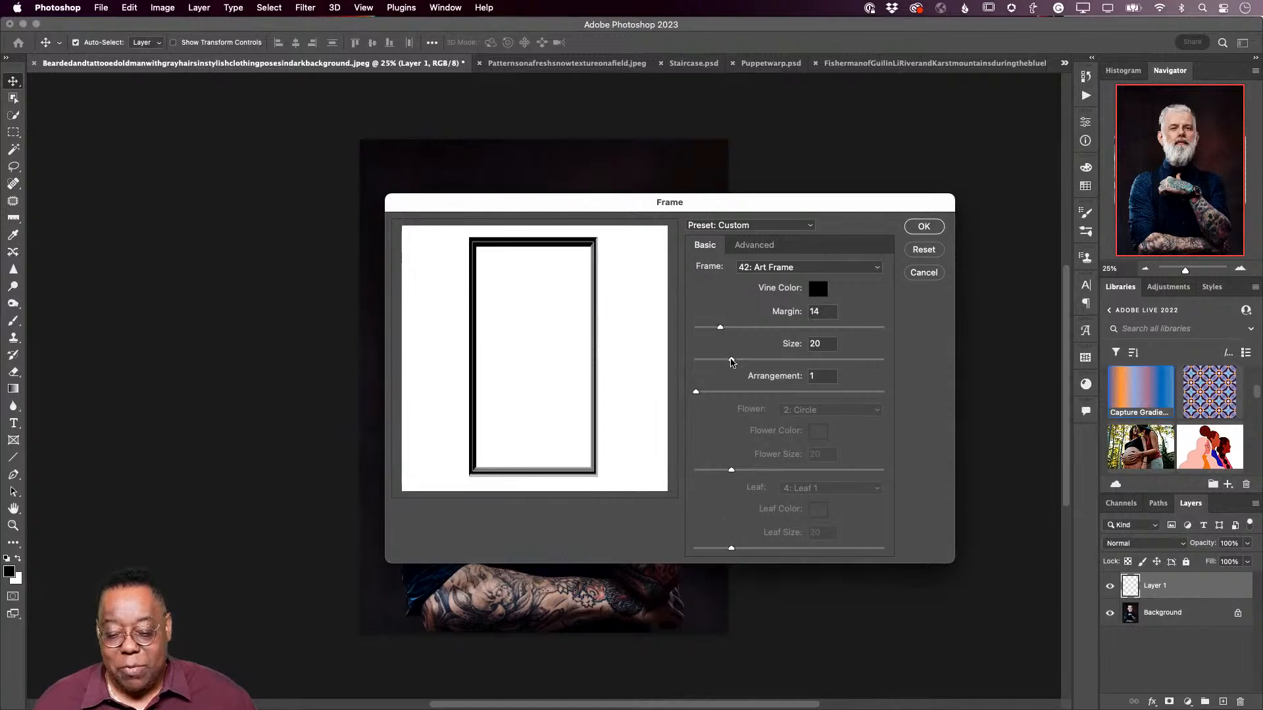
drag(730, 360, 713, 332)
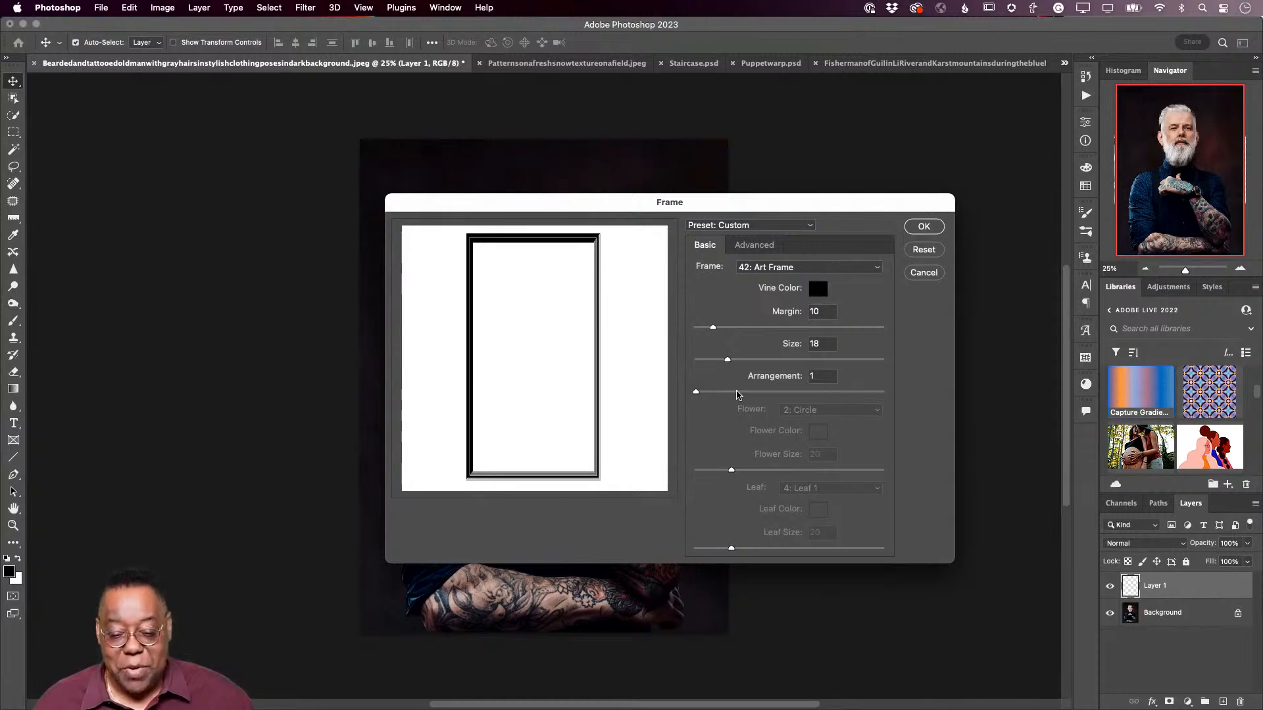
drag(713, 327, 719, 328)
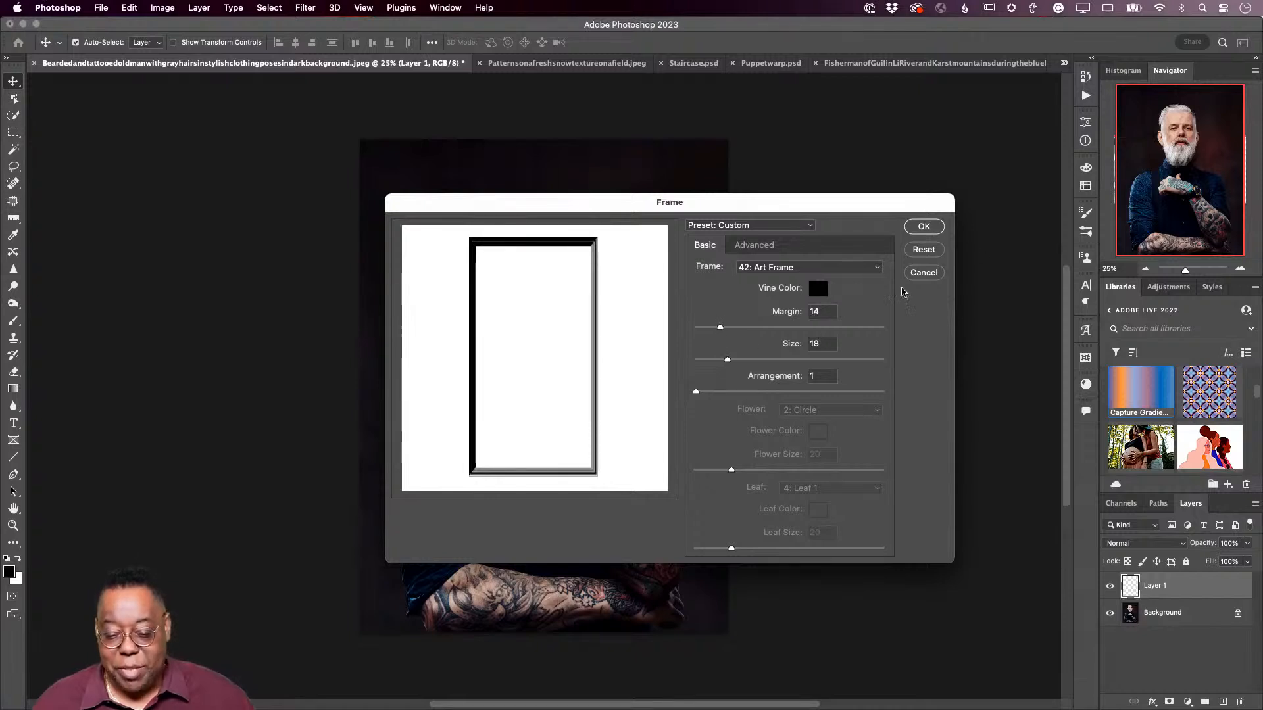
Step: Apply the configured frame to the empty layer and toggle the layer's visibility off and on to compare
click(932, 235)
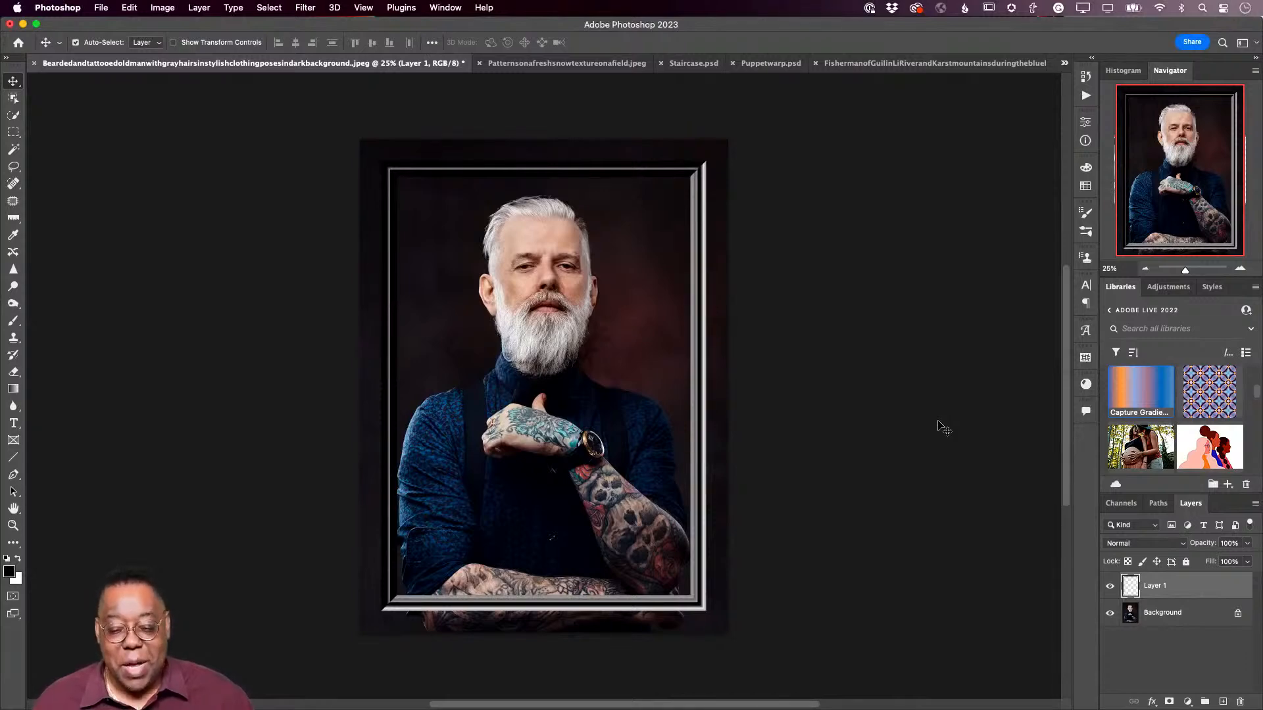
click(1111, 587)
click(1111, 587)
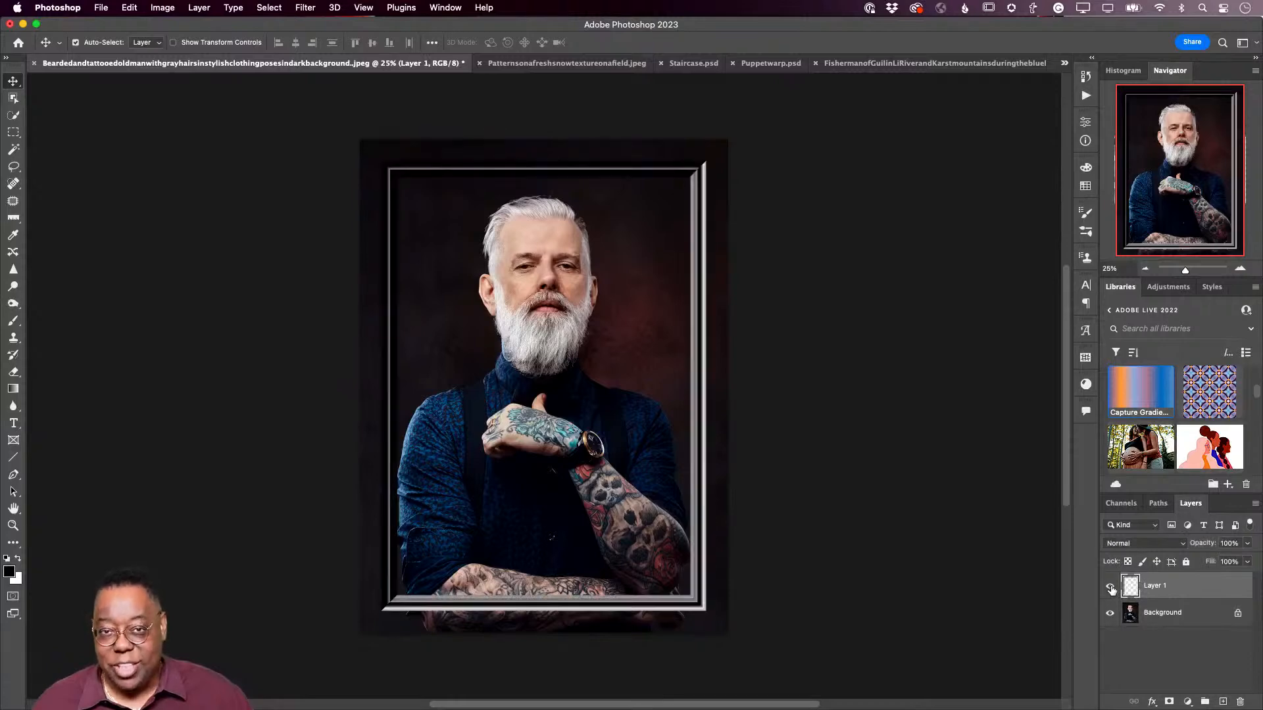
Step: Free-transform the rendered frame so its outer edges reach the portrait's canvas edges, about 113% wide and 110% high
key(super+t)
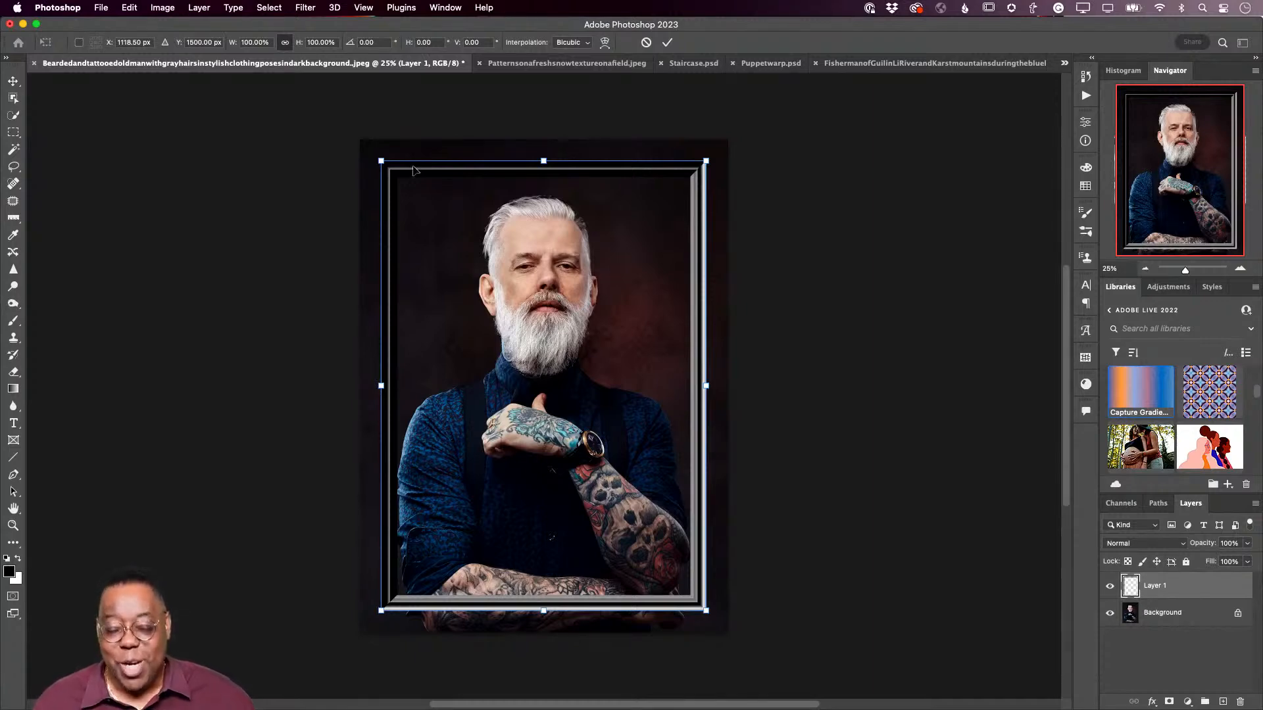
drag(381, 160, 359, 140)
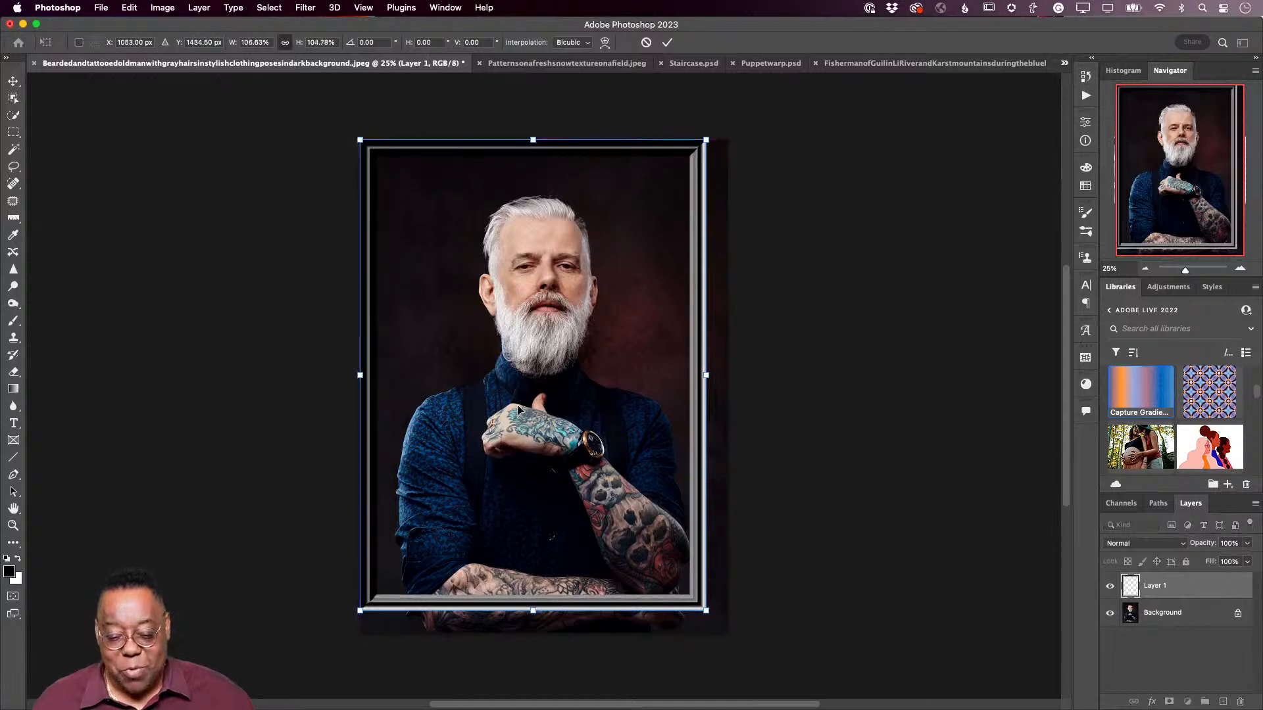
drag(706, 611, 728, 632)
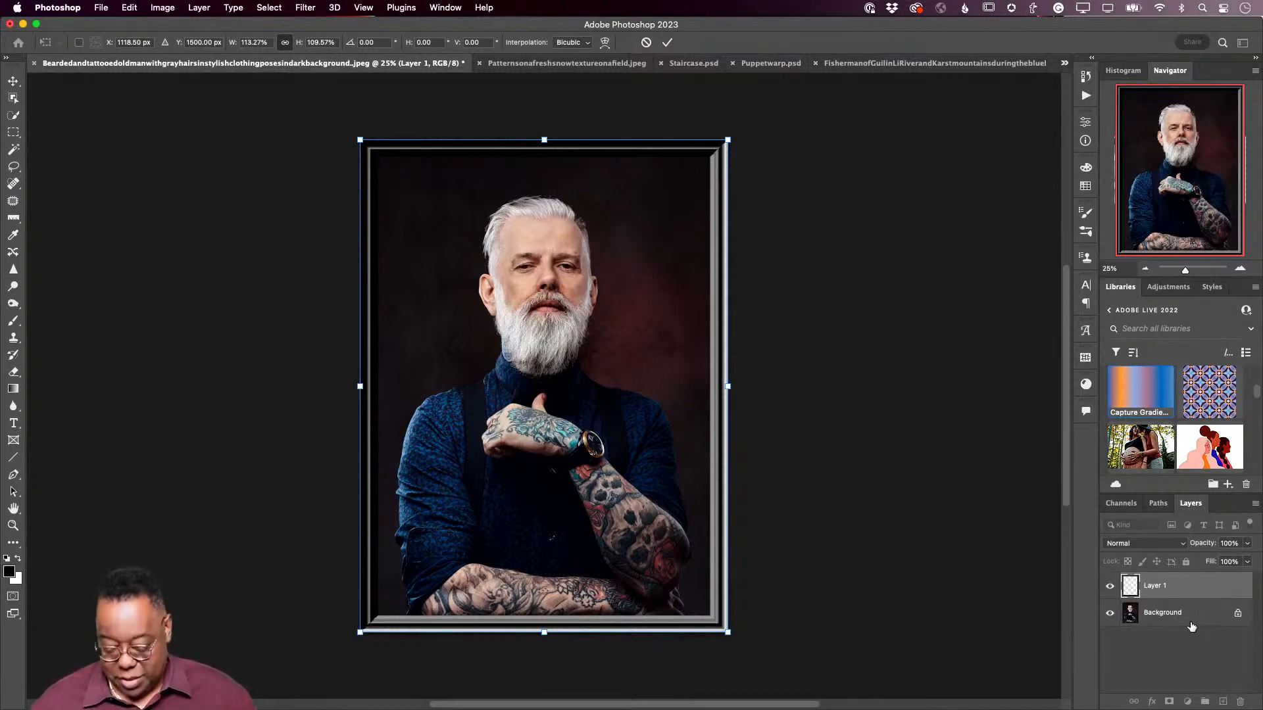
key(Return)
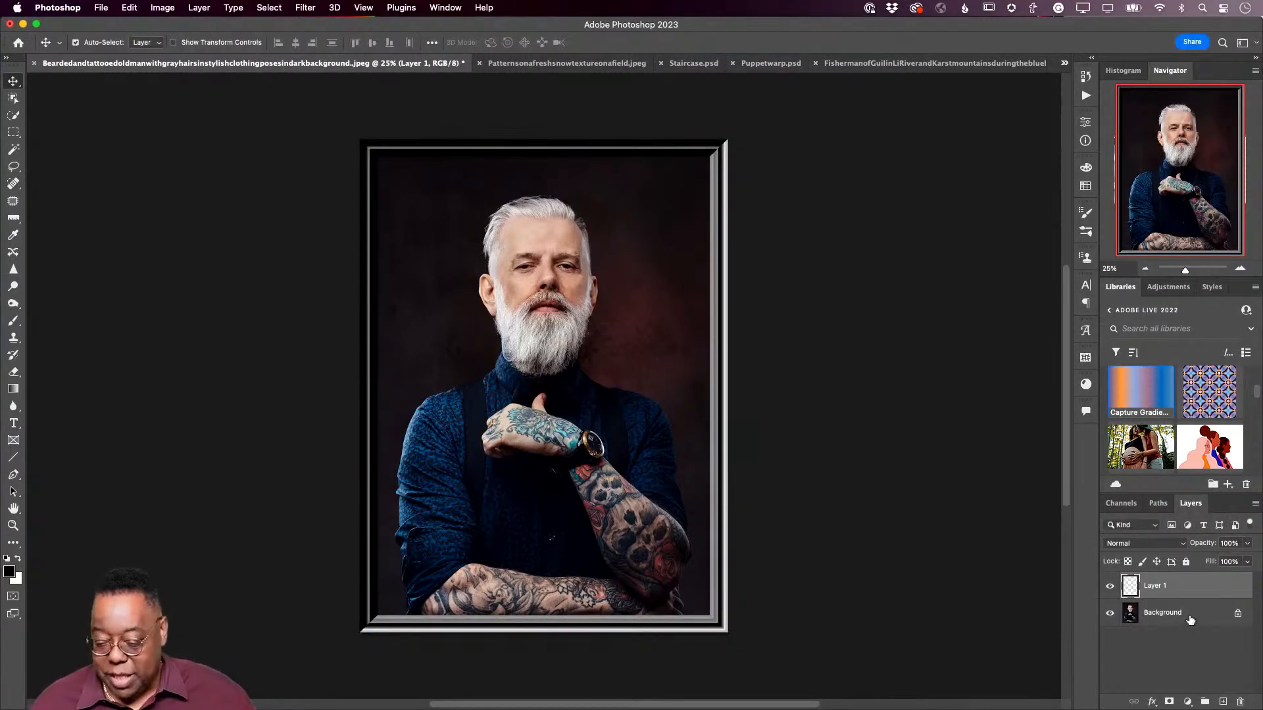
Step: Rename the layer containing the picture frame as frame
click(1188, 622)
double_click(1156, 586)
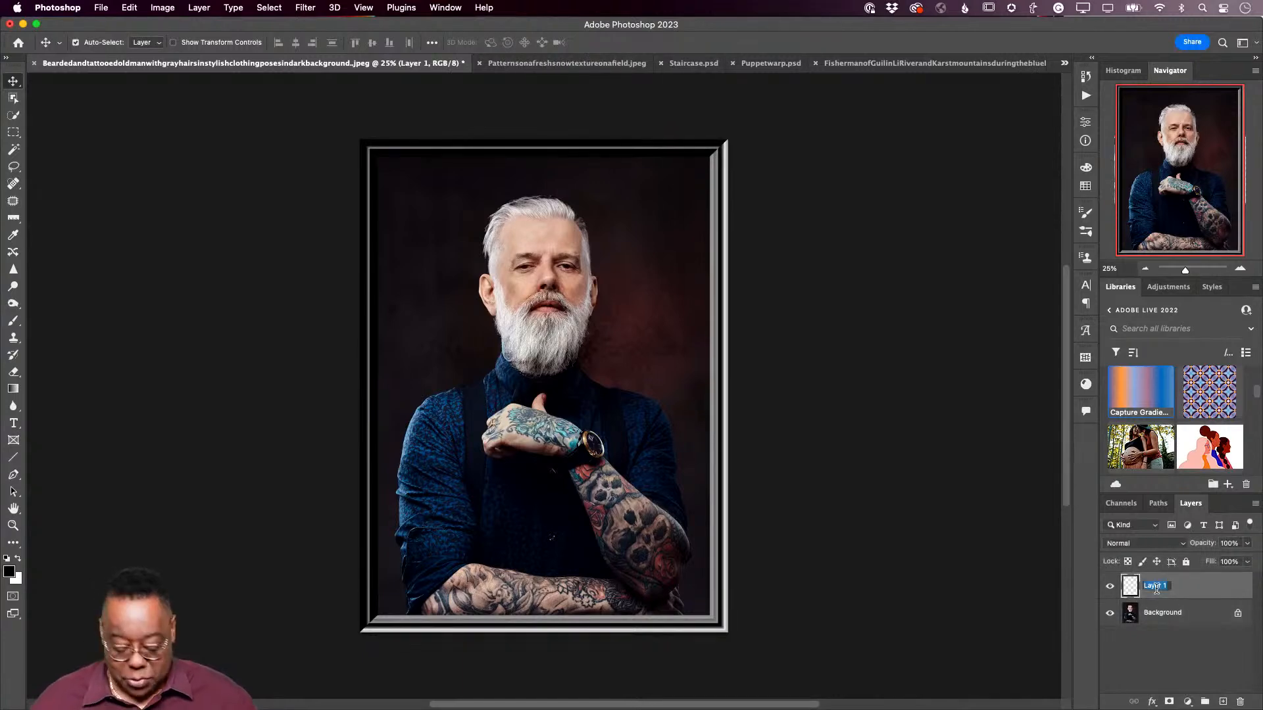
text(frame)
key(Return)
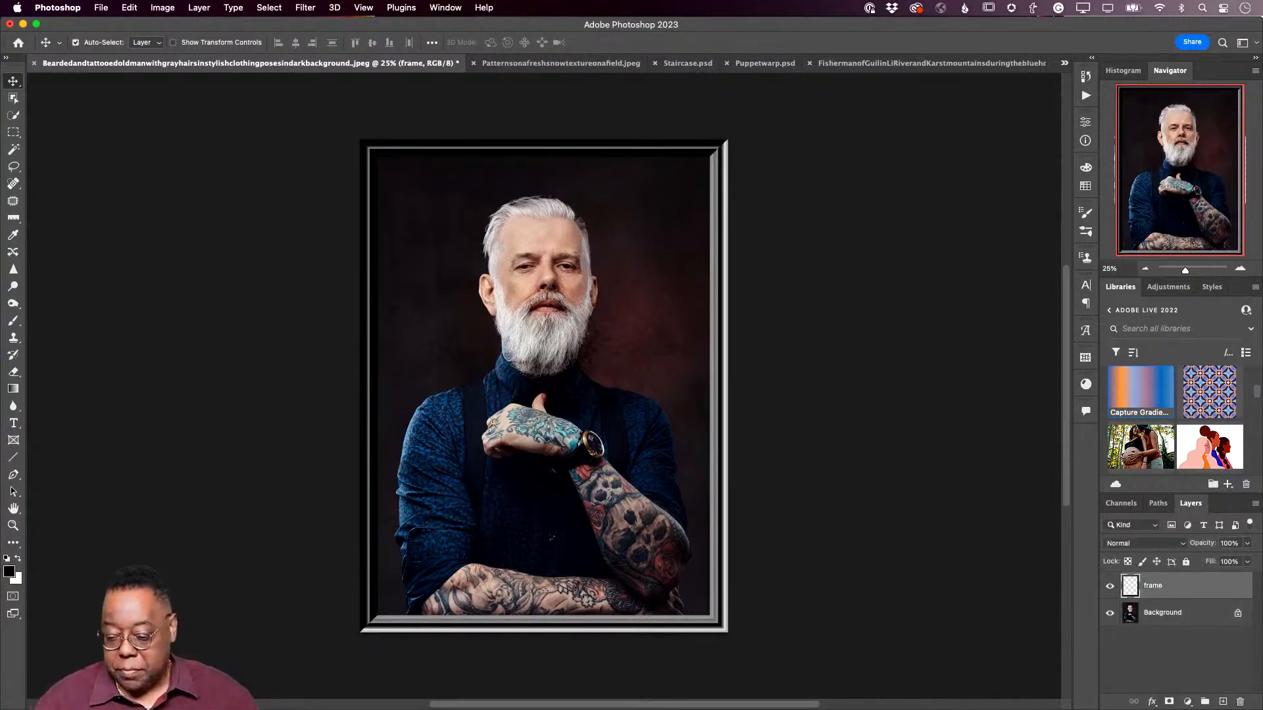
Step: Add a new layer between the frame and Background layers and name it Matte
click(1183, 613)
click(1223, 702)
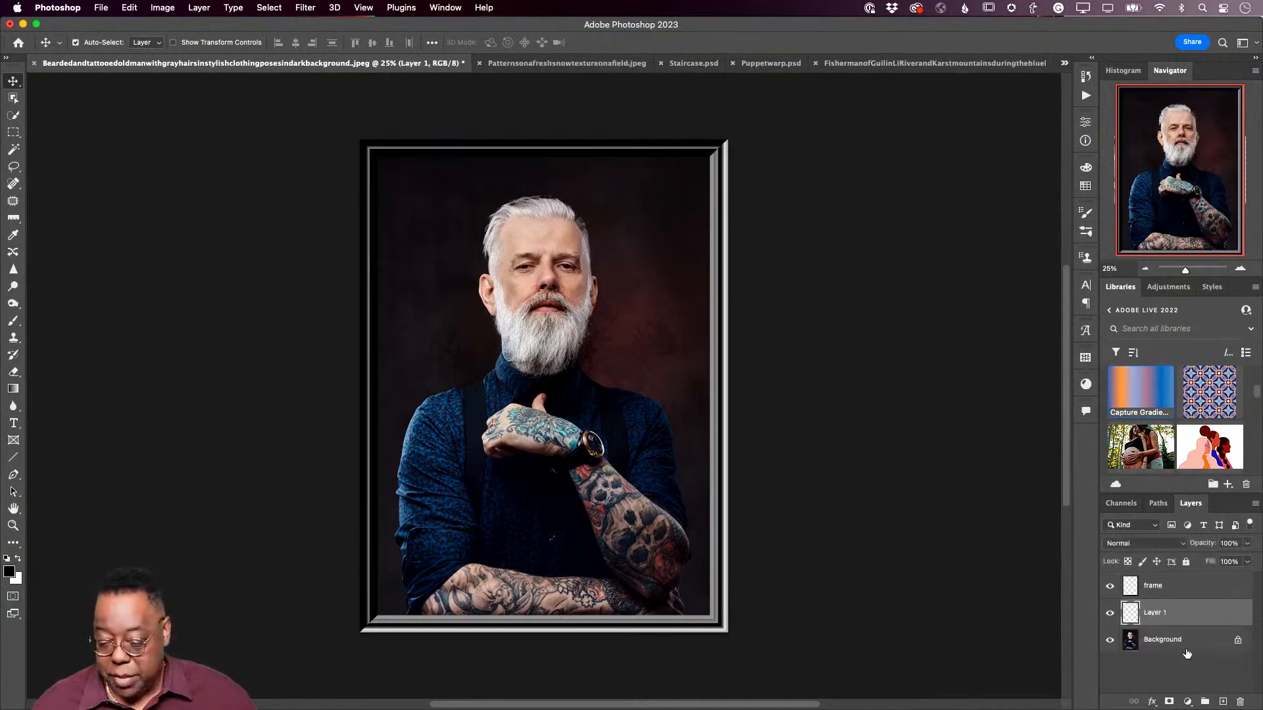
double_click(1161, 613)
text(Matte)
key(Return)
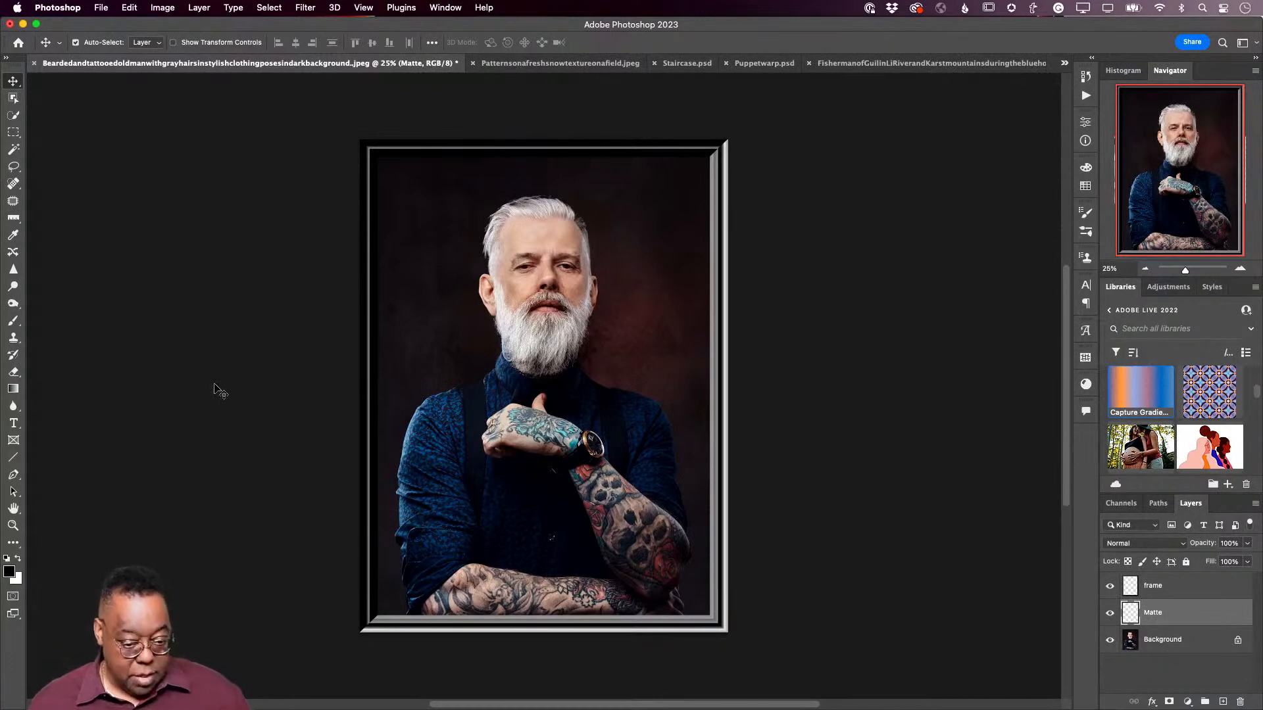
Step: Fill the Matte layer with white and lower its opacity to 50% to reveal the portrait beneath
key(x)
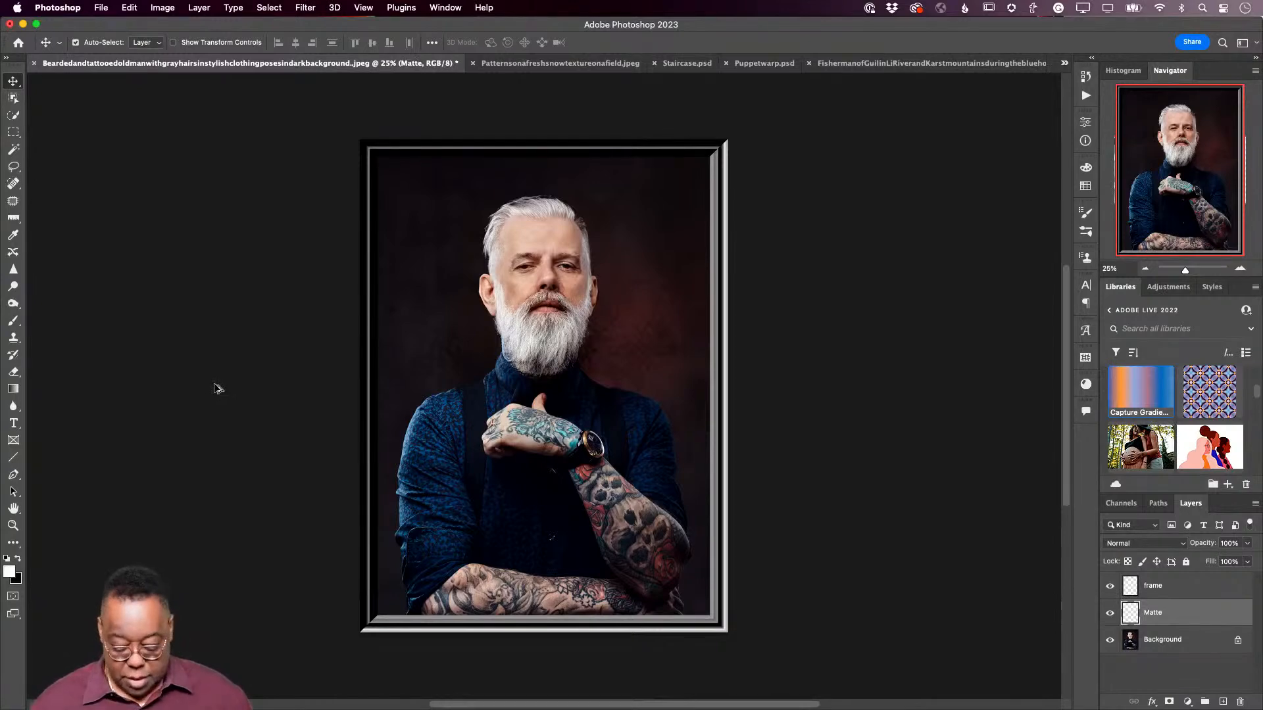
key(alt+BackSpace)
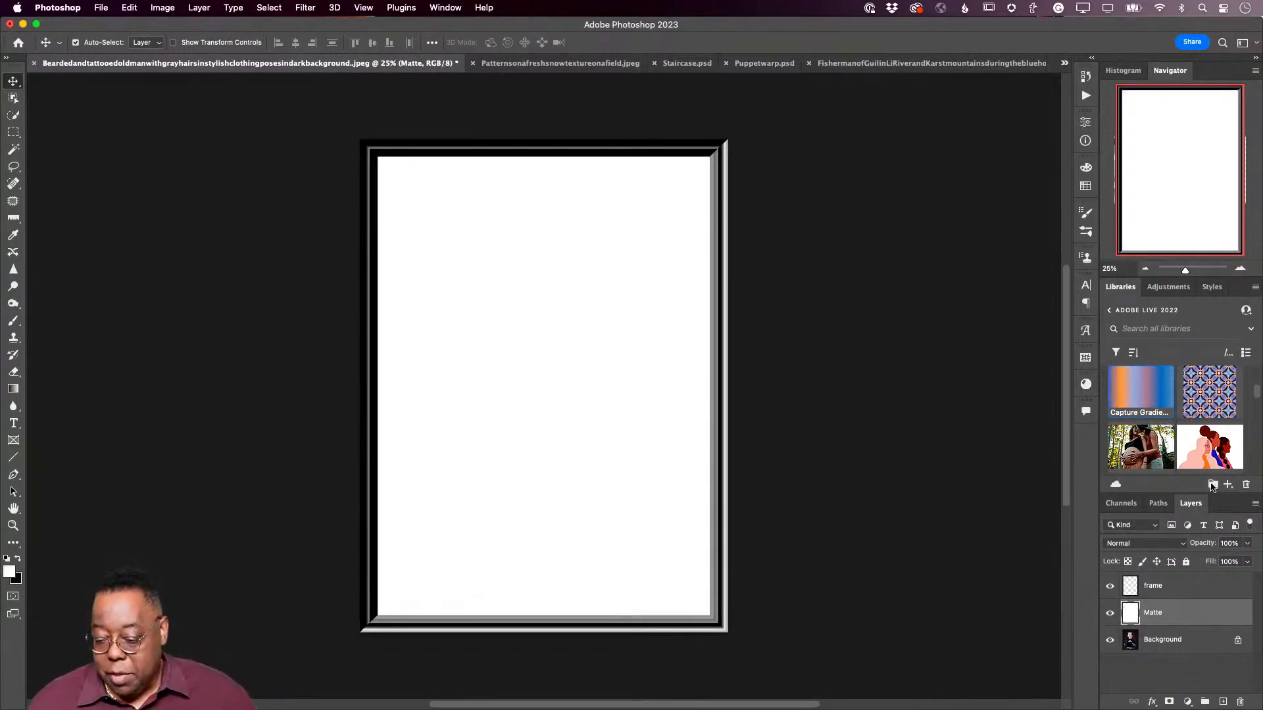
drag(1209, 546, 1173, 549)
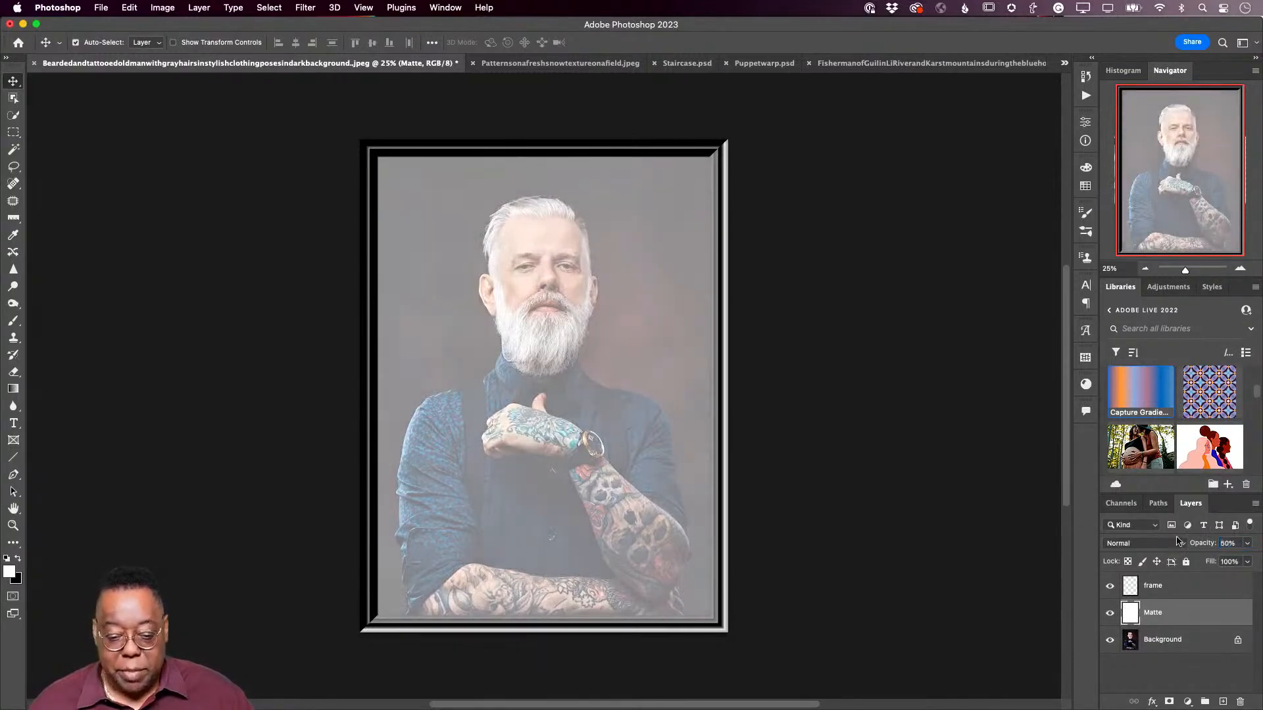
Step: Select a rectangle slightly inside the frame, restore Matte to 100% opacity, and delete the selected area to leave a white border
click(14, 133)
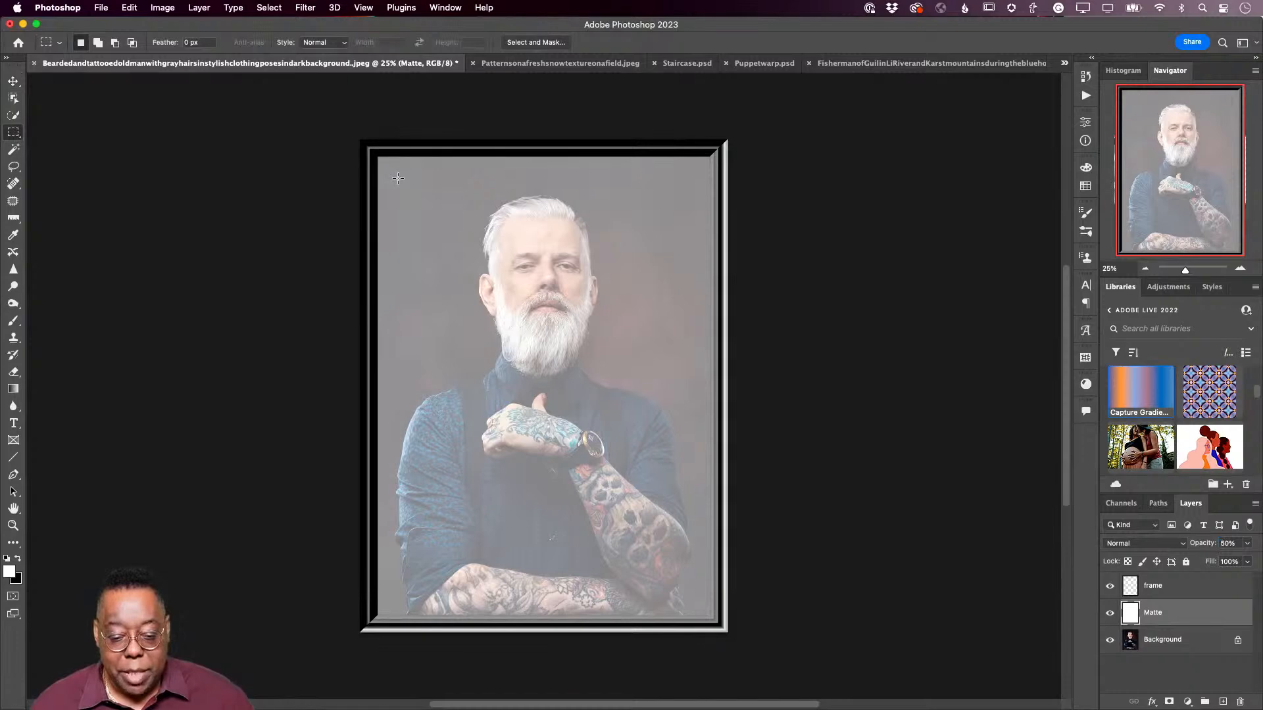
drag(398, 178, 688, 592)
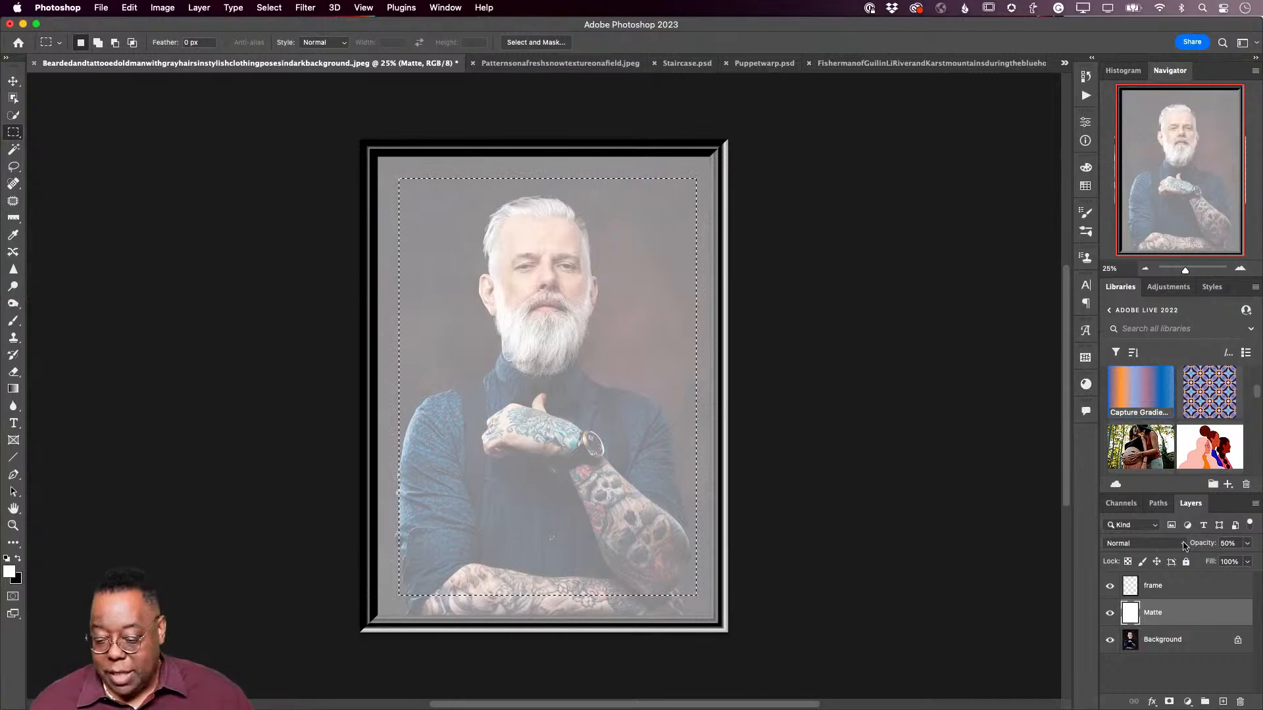
drag(1202, 547, 1230, 545)
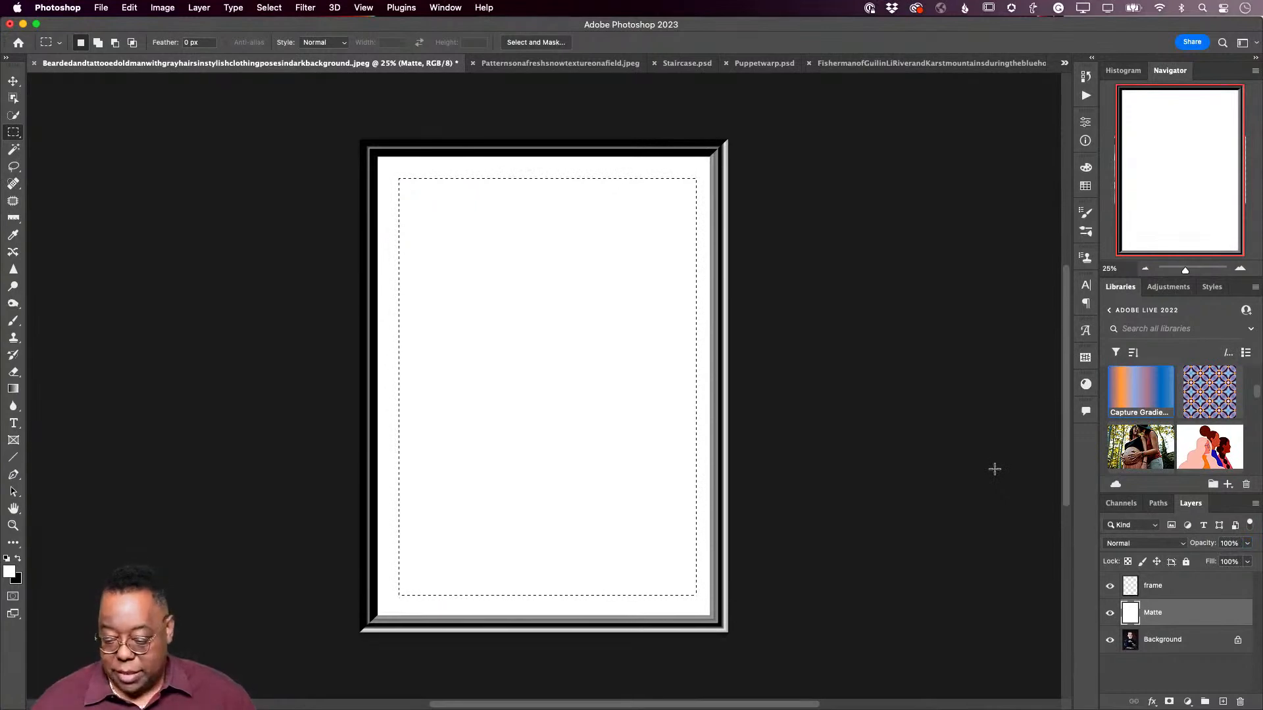
key(BackSpace)
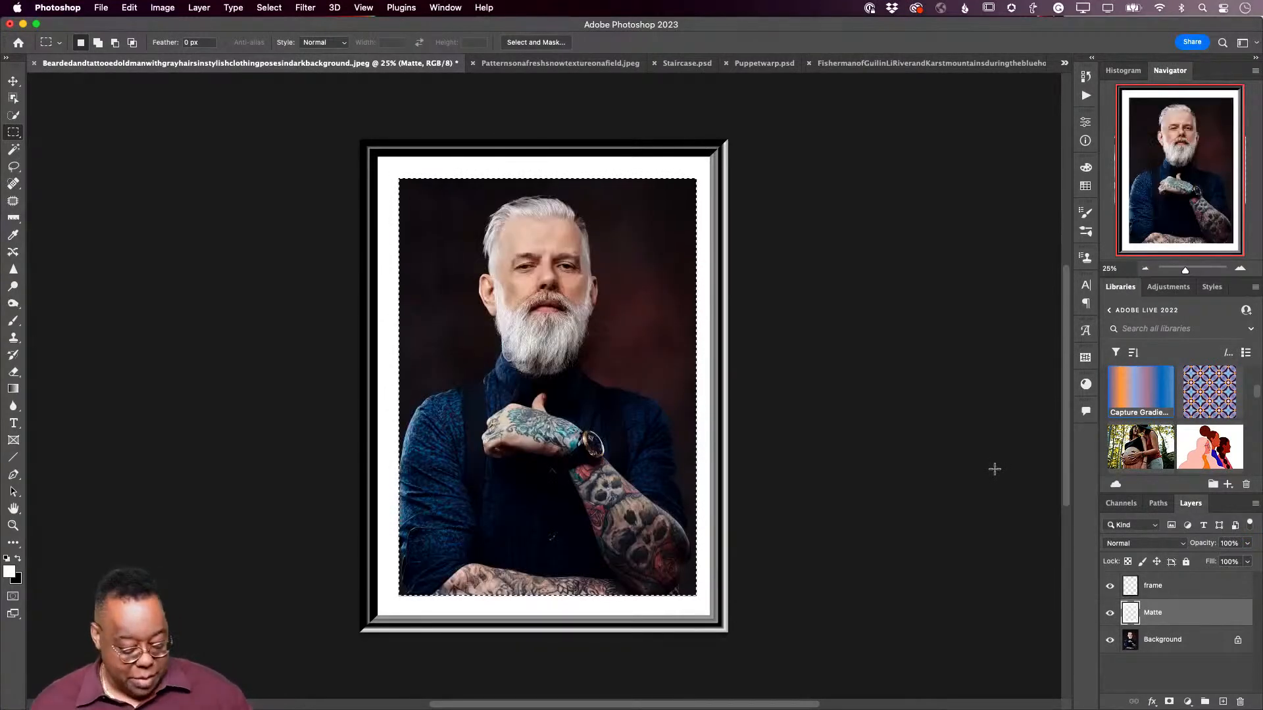
key(super+d)
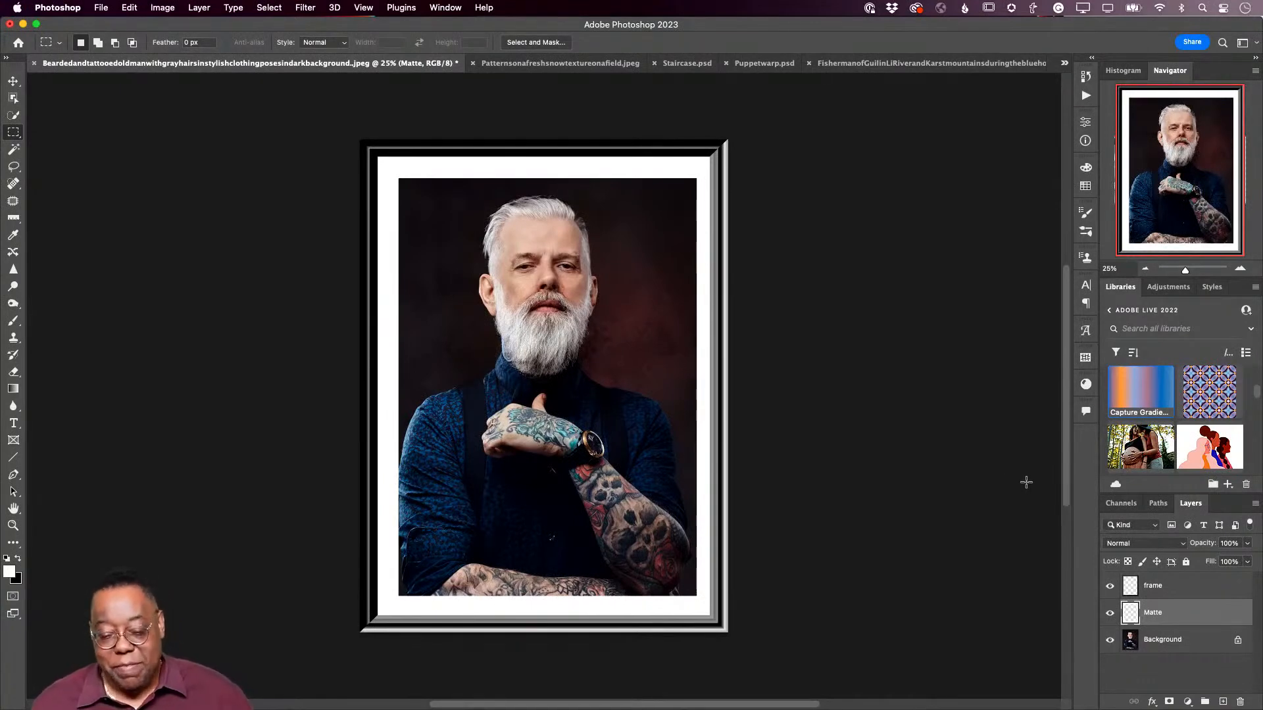
Step: Add an Inner Shadow to the Matte layer with angle 0°, distance 5 px and size 10 px
click(1152, 702)
click(1178, 577)
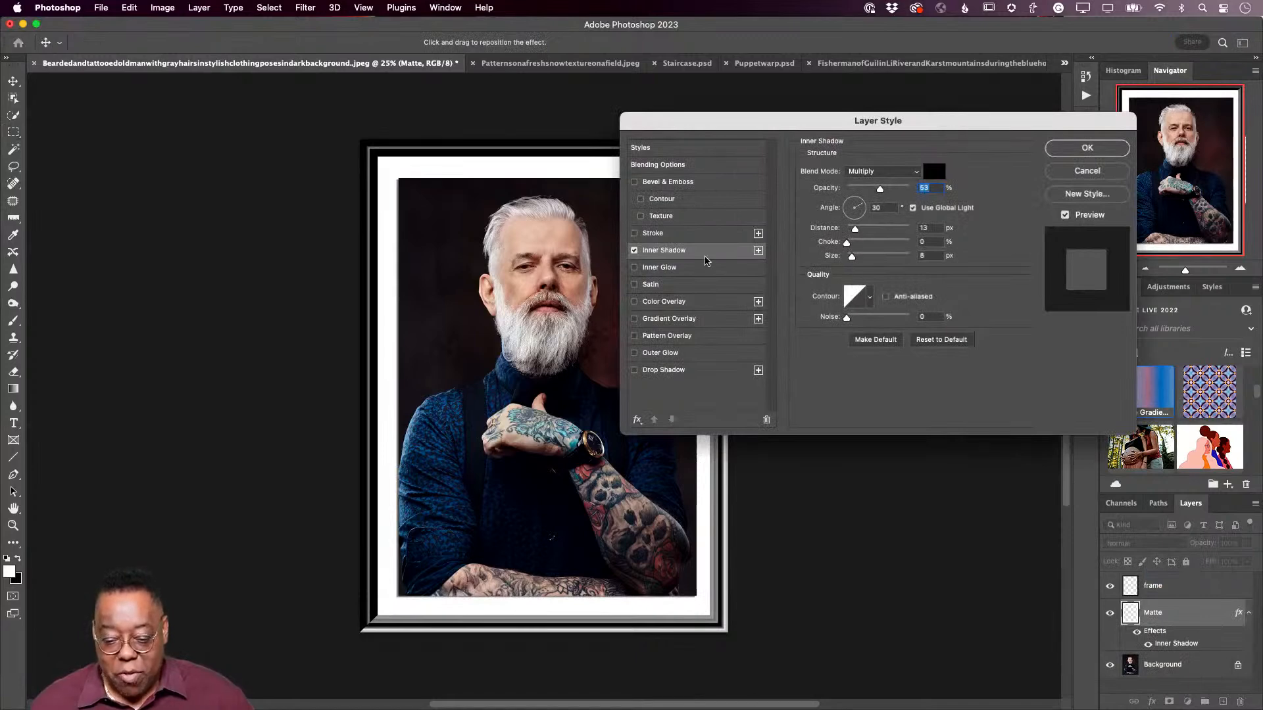
mouse_move(416, 205)
mouse_down()
mouse_move(424, 215)
mouse_move(411, 194)
mouse_up()
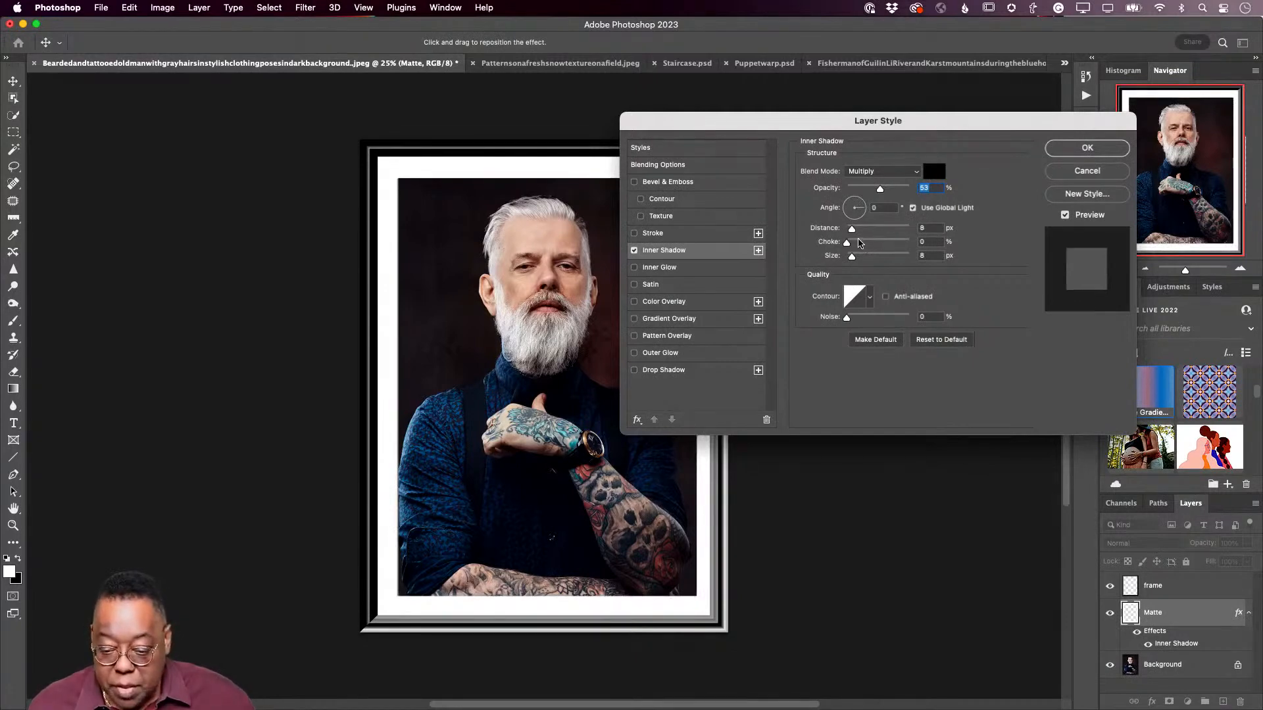
mouse_move(853, 234)
mouse_down()
mouse_move(865, 234)
mouse_move(849, 237)
mouse_up()
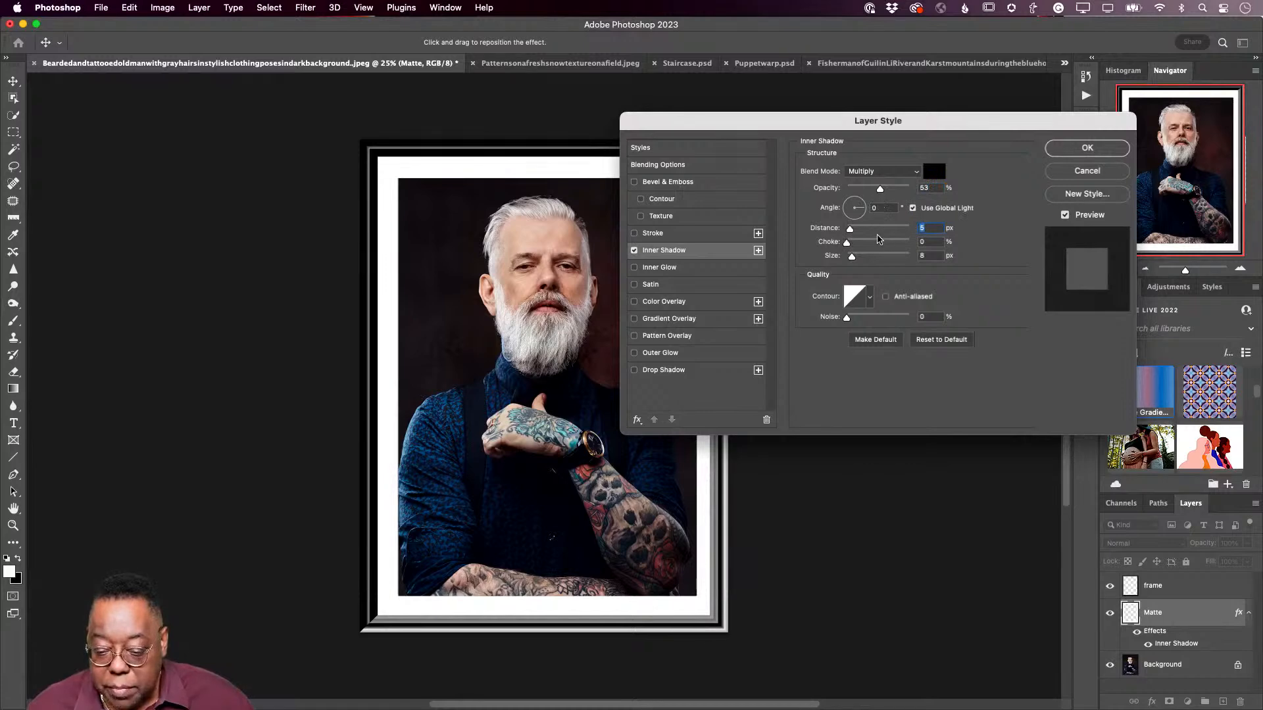
mouse_move(852, 257)
mouse_down()
mouse_move(893, 259)
mouse_move(839, 261)
mouse_move(854, 261)
mouse_up()
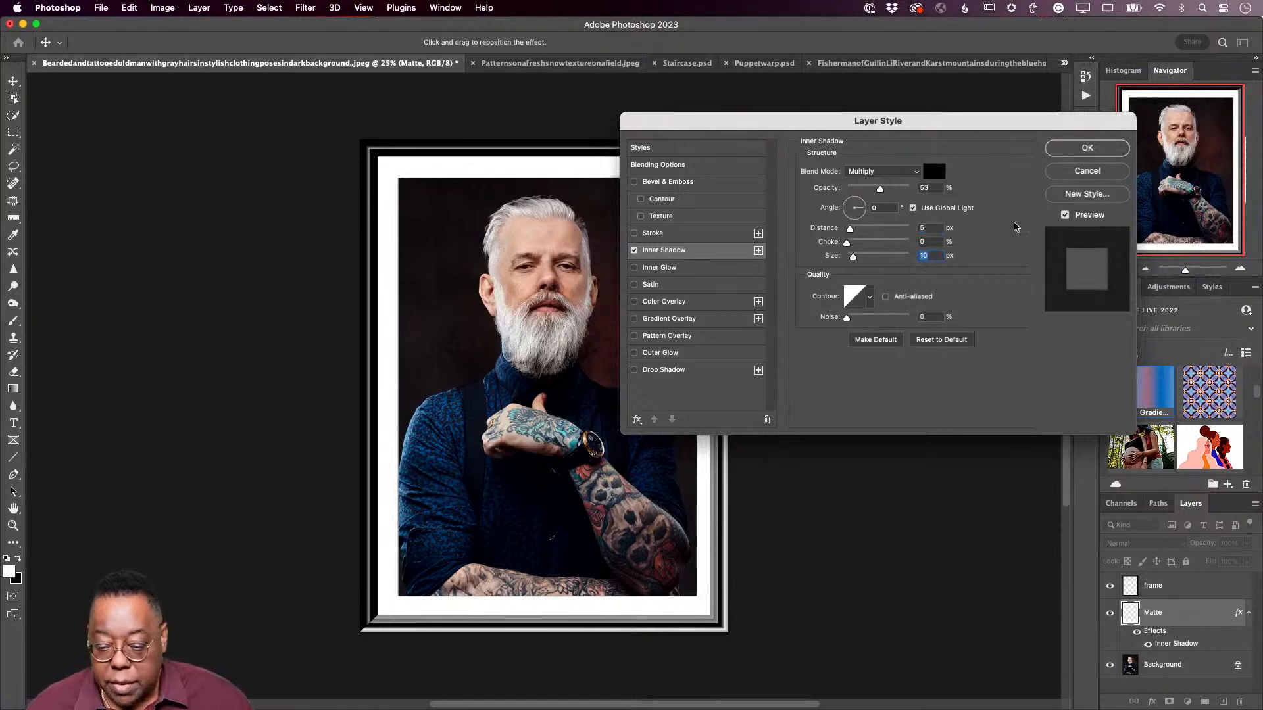
click(1082, 151)
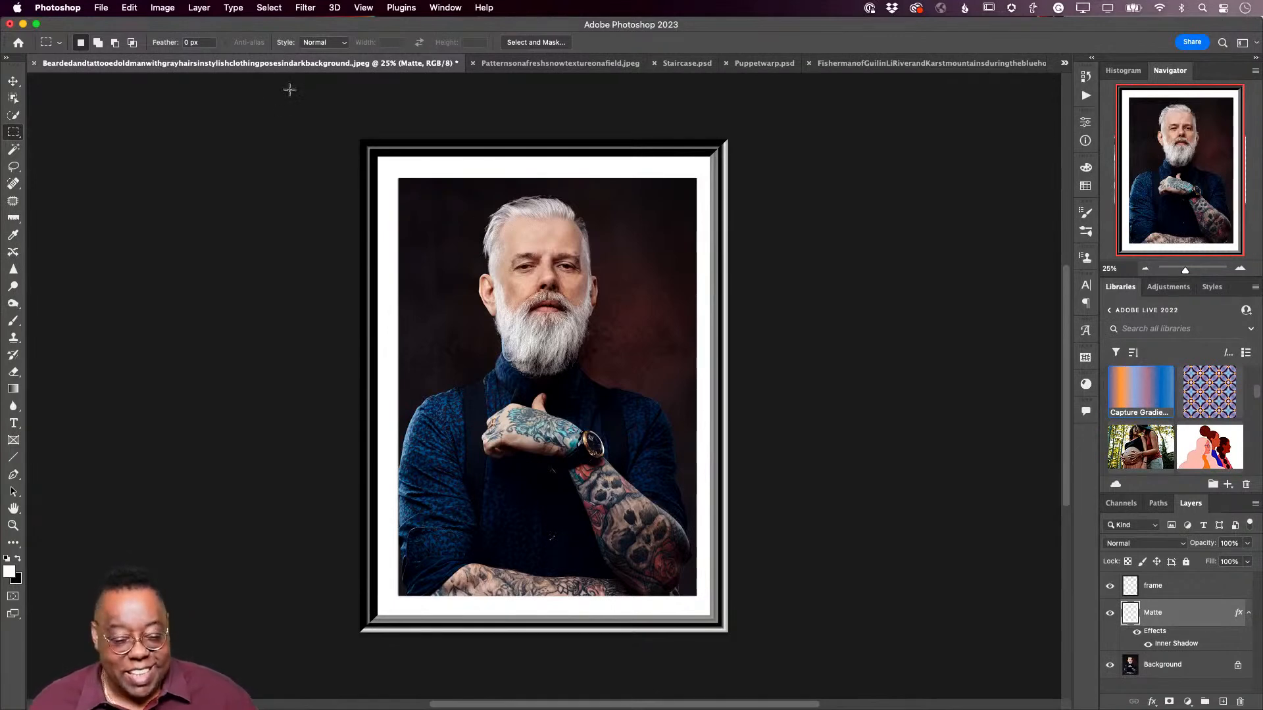
Step: Start opening another file and search the Desktop folder for the framed military portrait
click(100, 8)
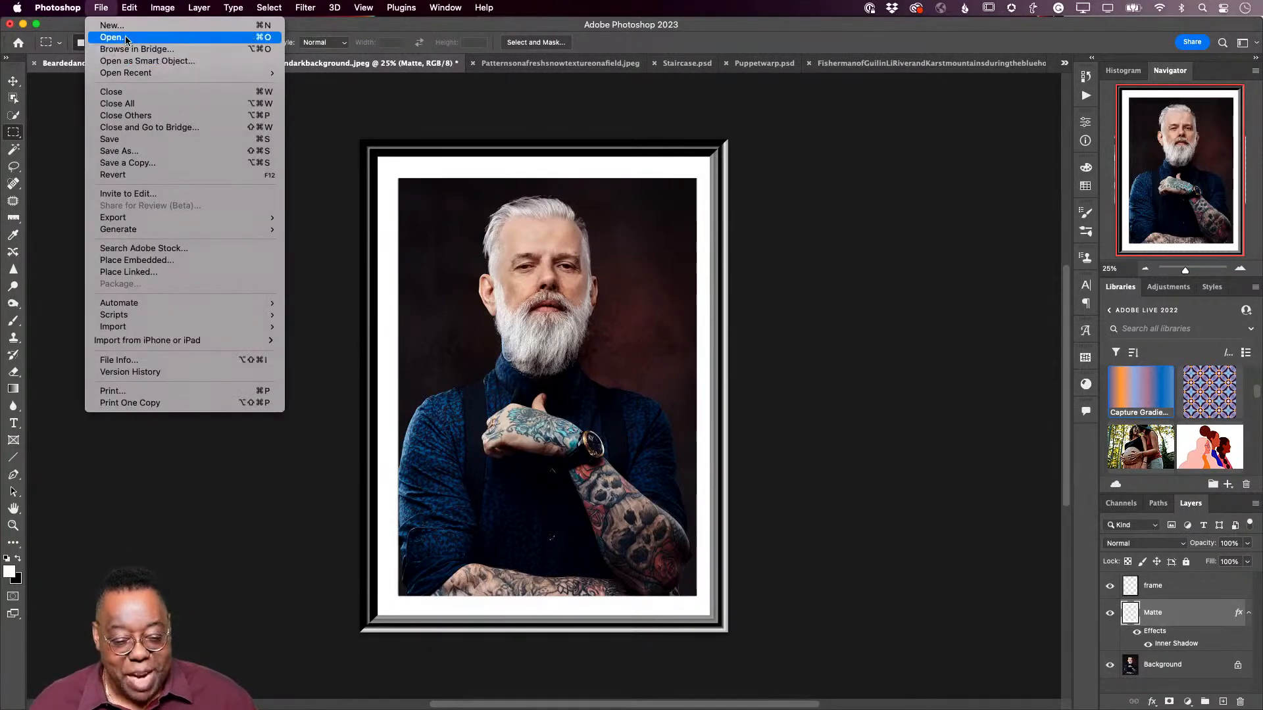
click(114, 37)
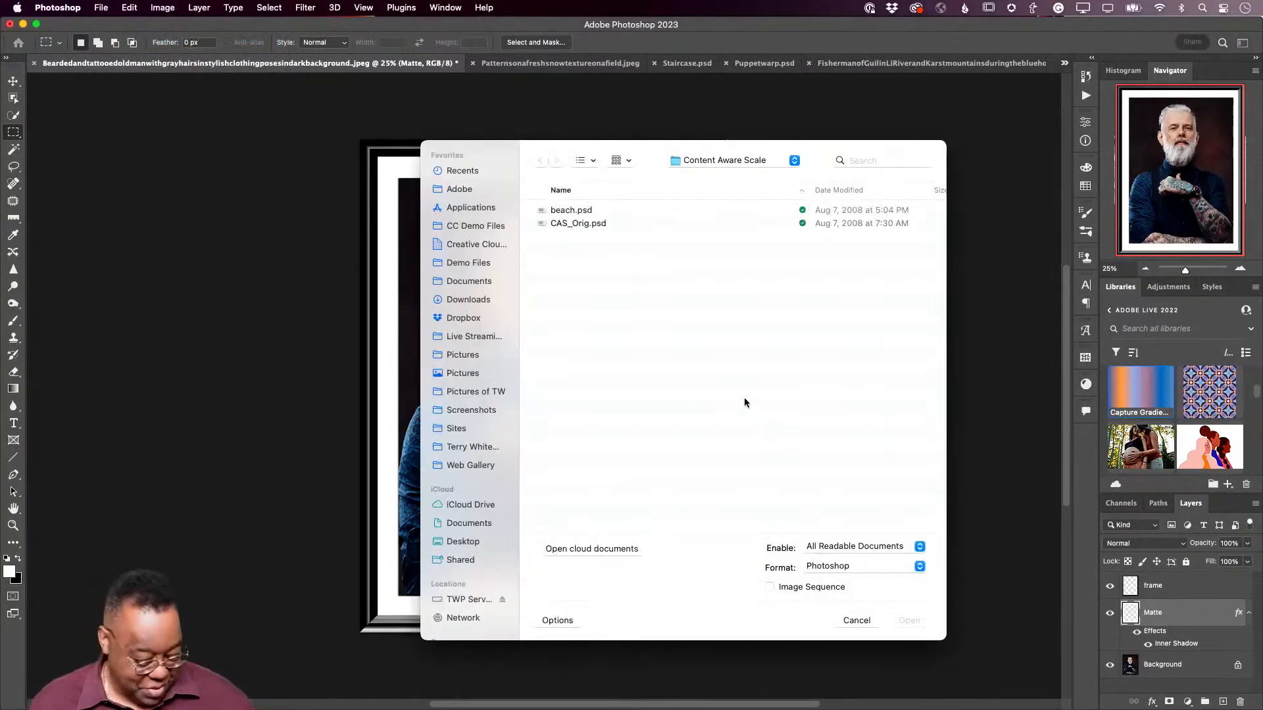
key(super+d)
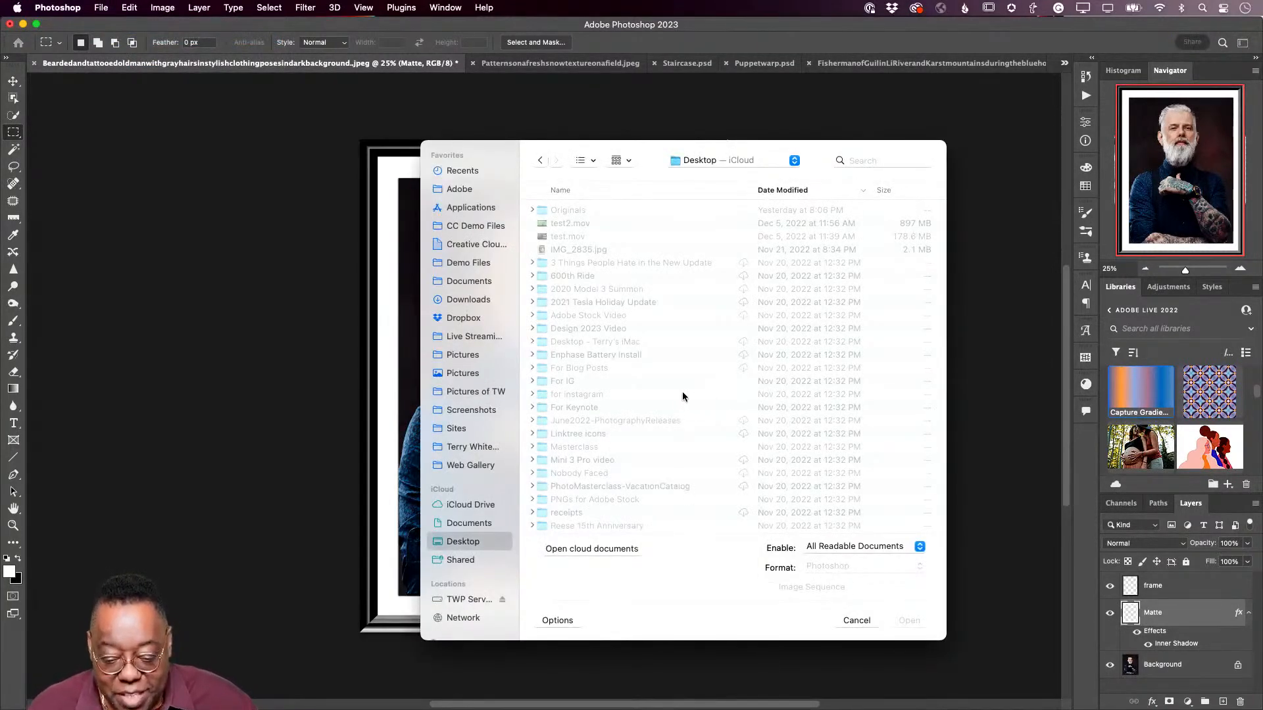
scroll(682, 396, down, 8)
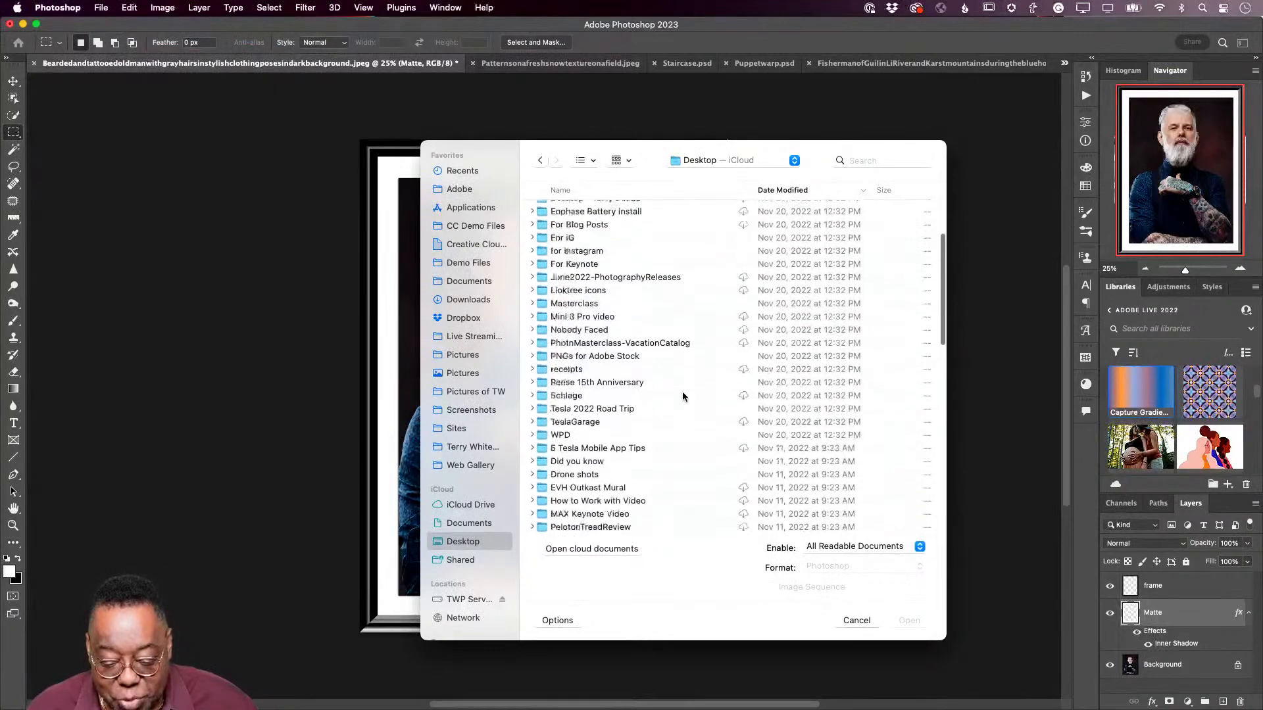
scroll(682, 396, down, 12)
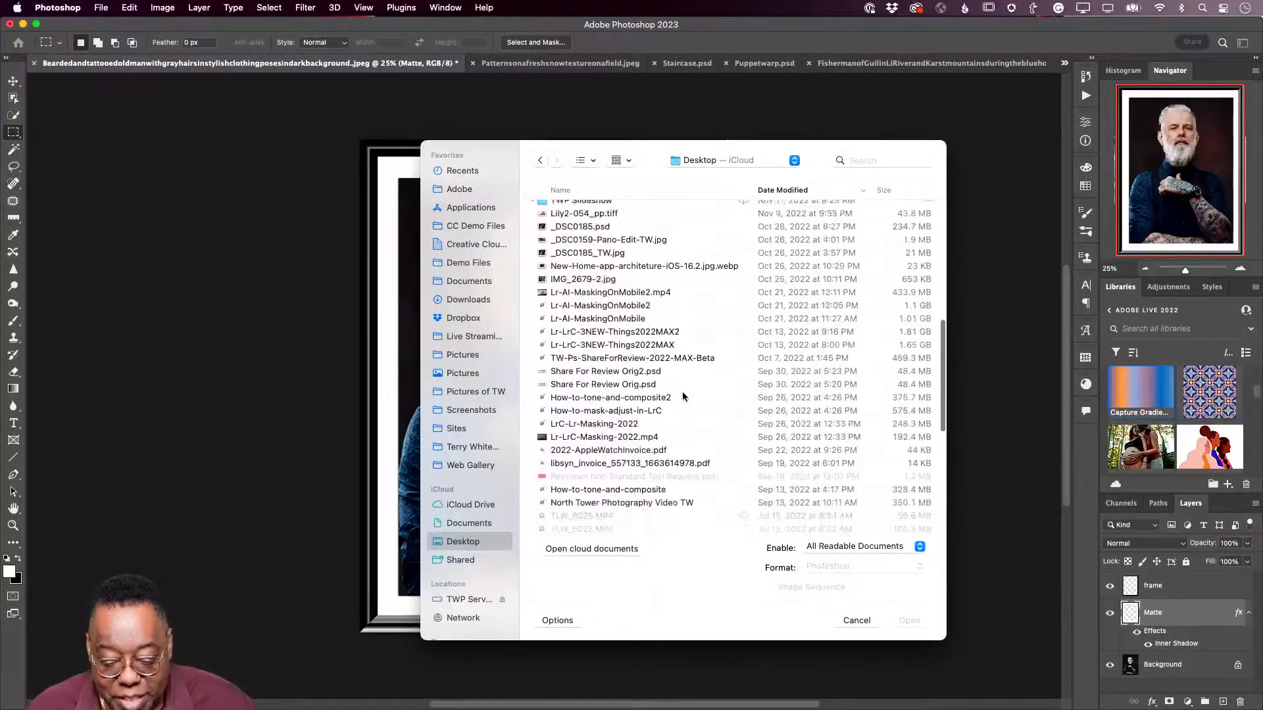
scroll(683, 396, down, 10)
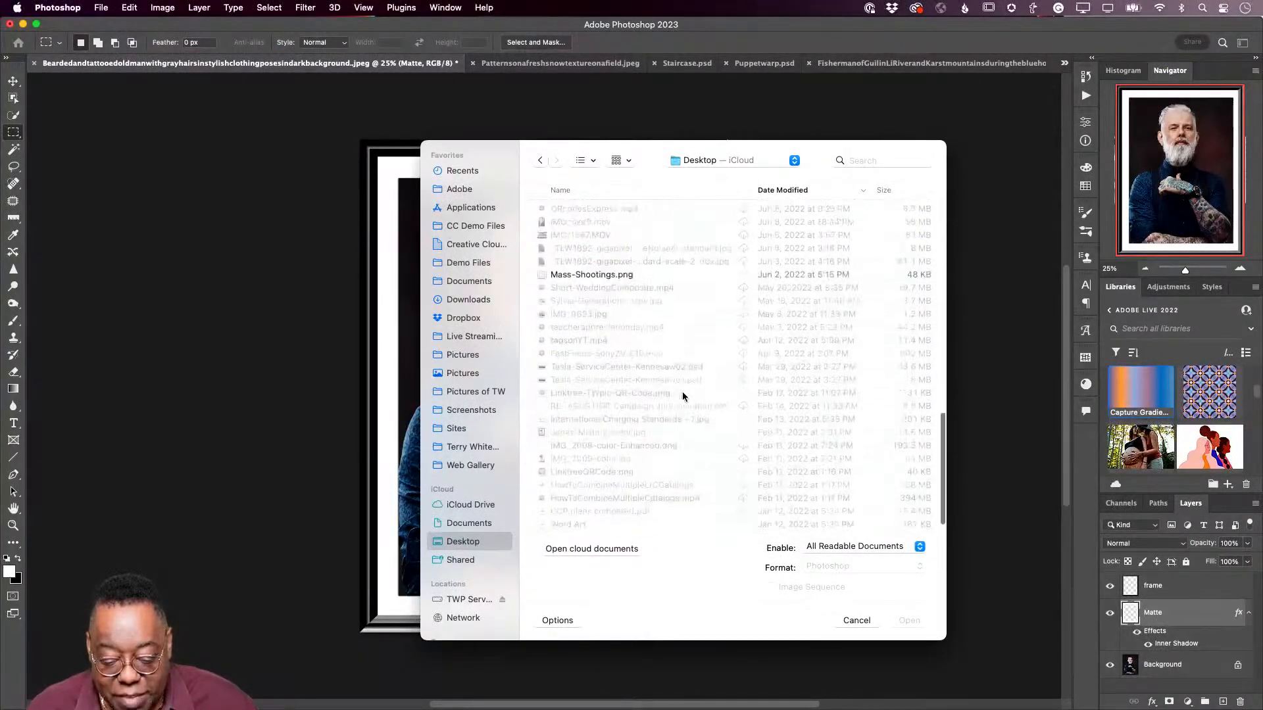
scroll(683, 396, up, 4)
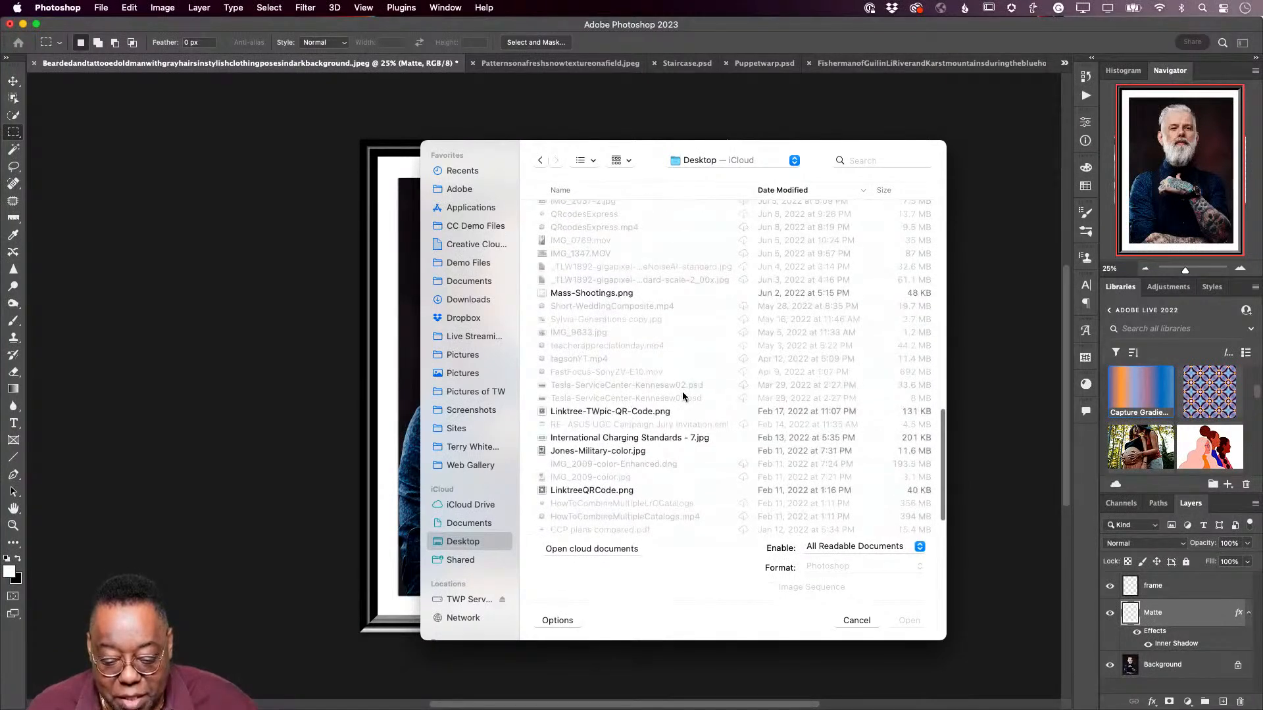
scroll(683, 396, up, 8)
scroll(682, 396, up, 17)
scroll(683, 396, up, 11)
scroll(683, 396, up, 1)
scroll(683, 396, down, 16)
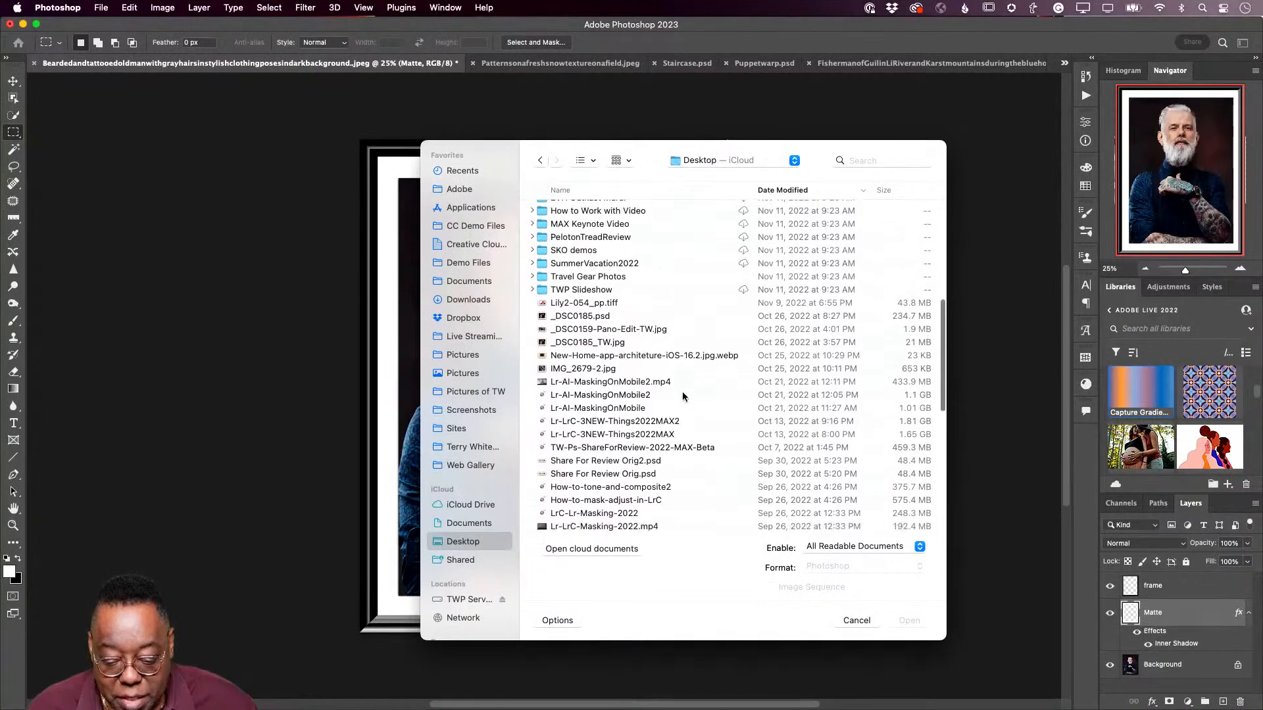
scroll(683, 396, down, 17)
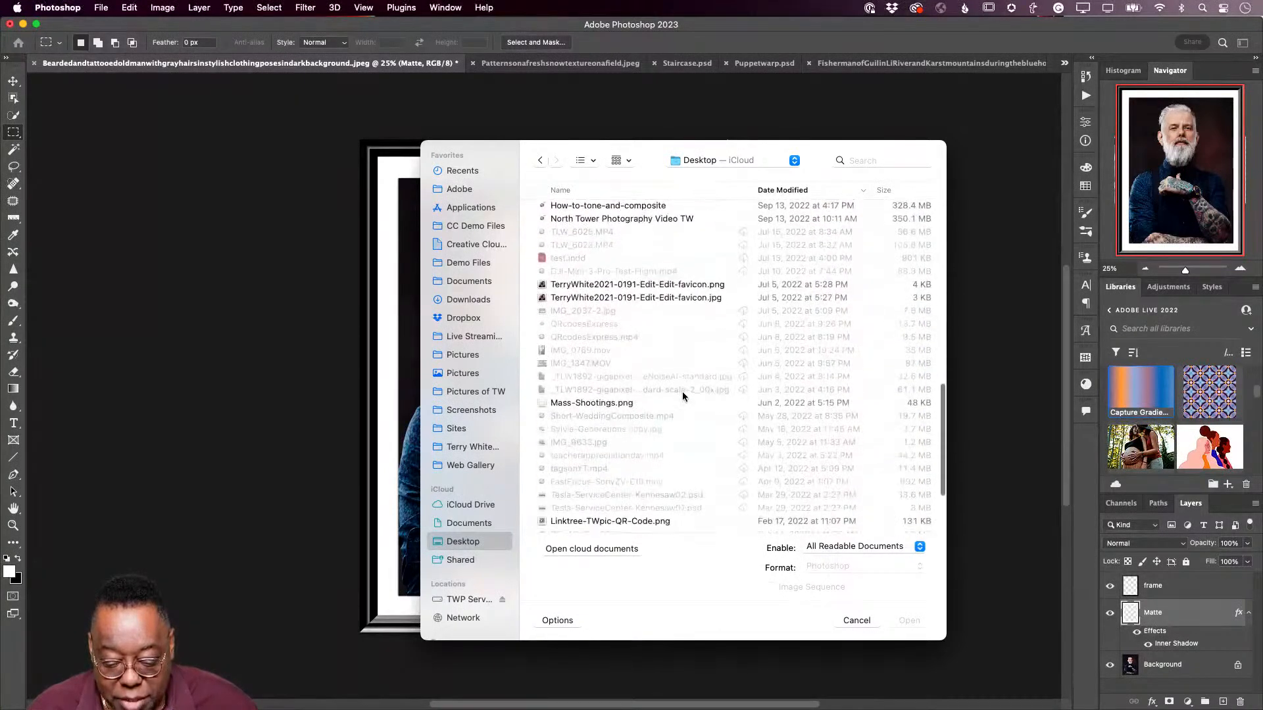
scroll(682, 395, down, 9)
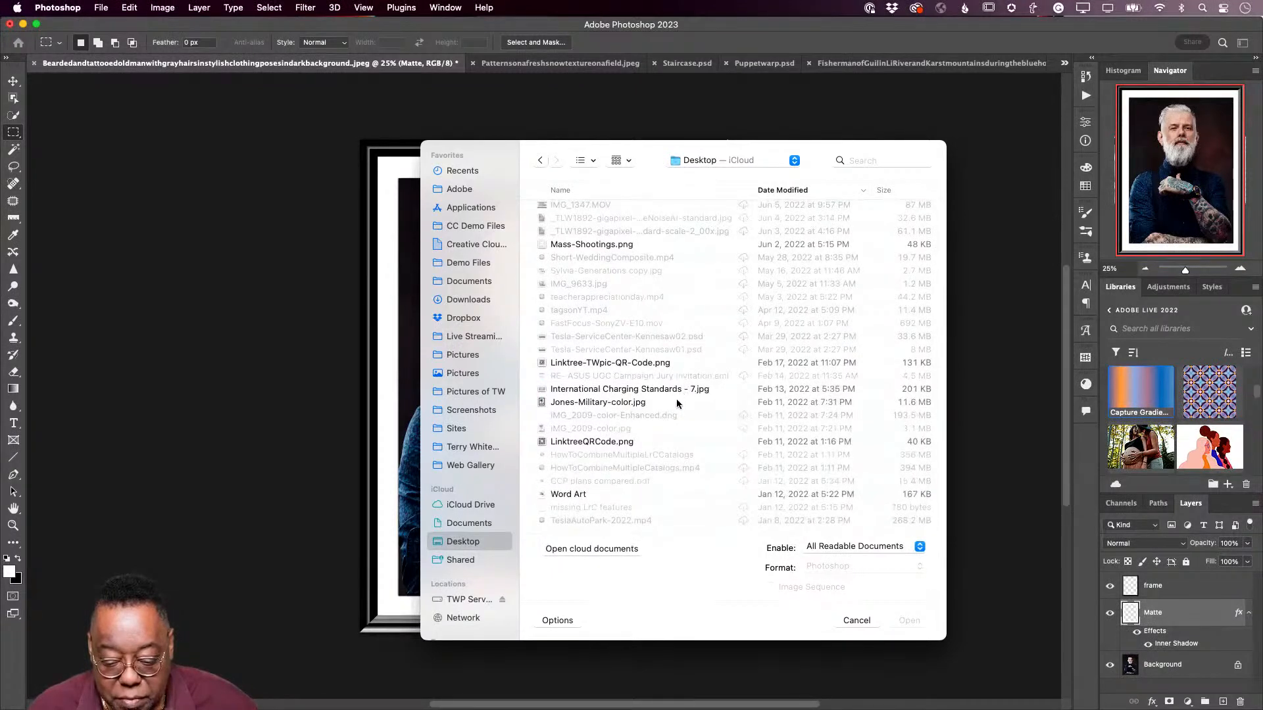
Step: Preview and open the file ending in Military-color.jpg, and enlarge the view to 12.5%
click(655, 407)
key(space)
key(space)
double_click(655, 404)
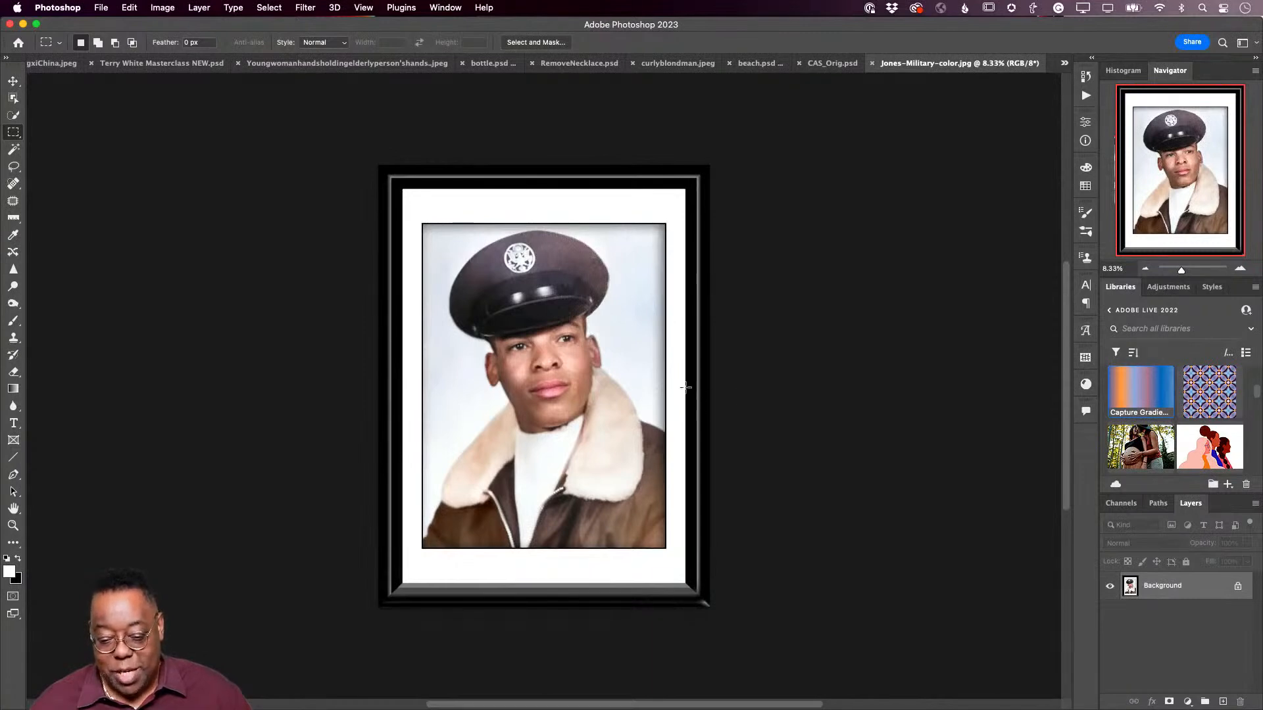
key(super+plus)
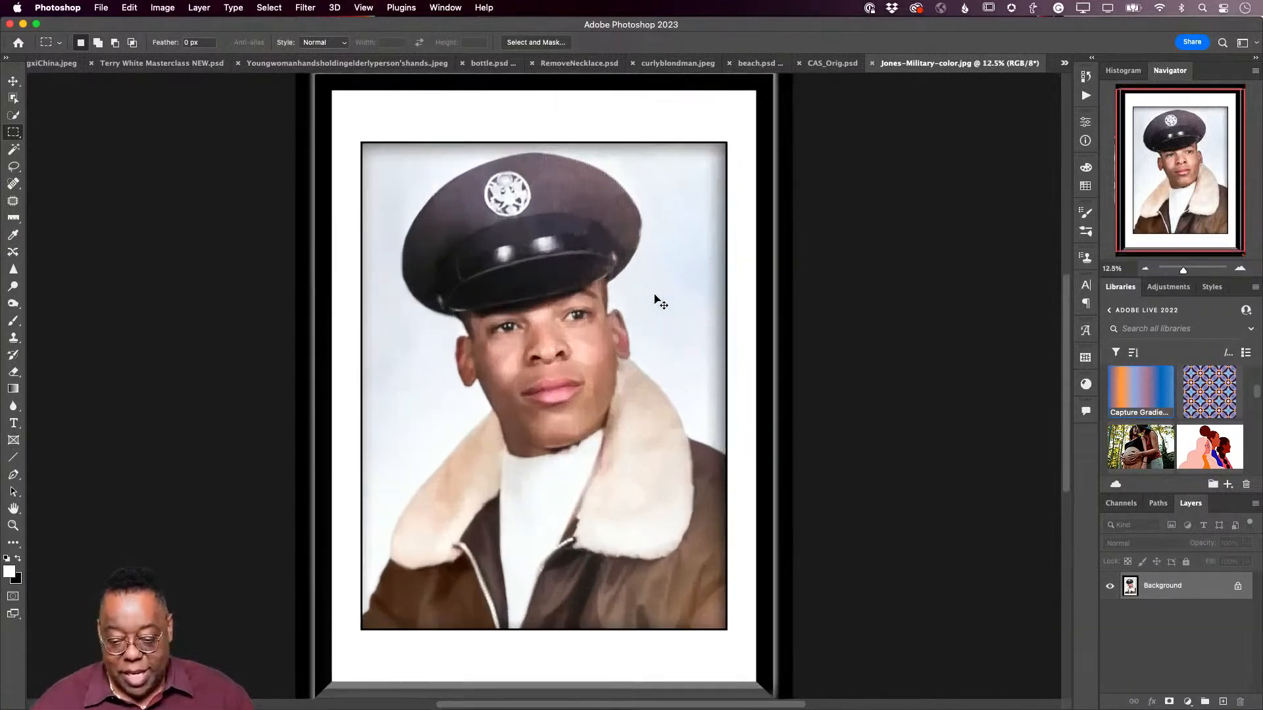
Step: Switch to the snowy field document and add a new empty layer above its background
key(super+minus)
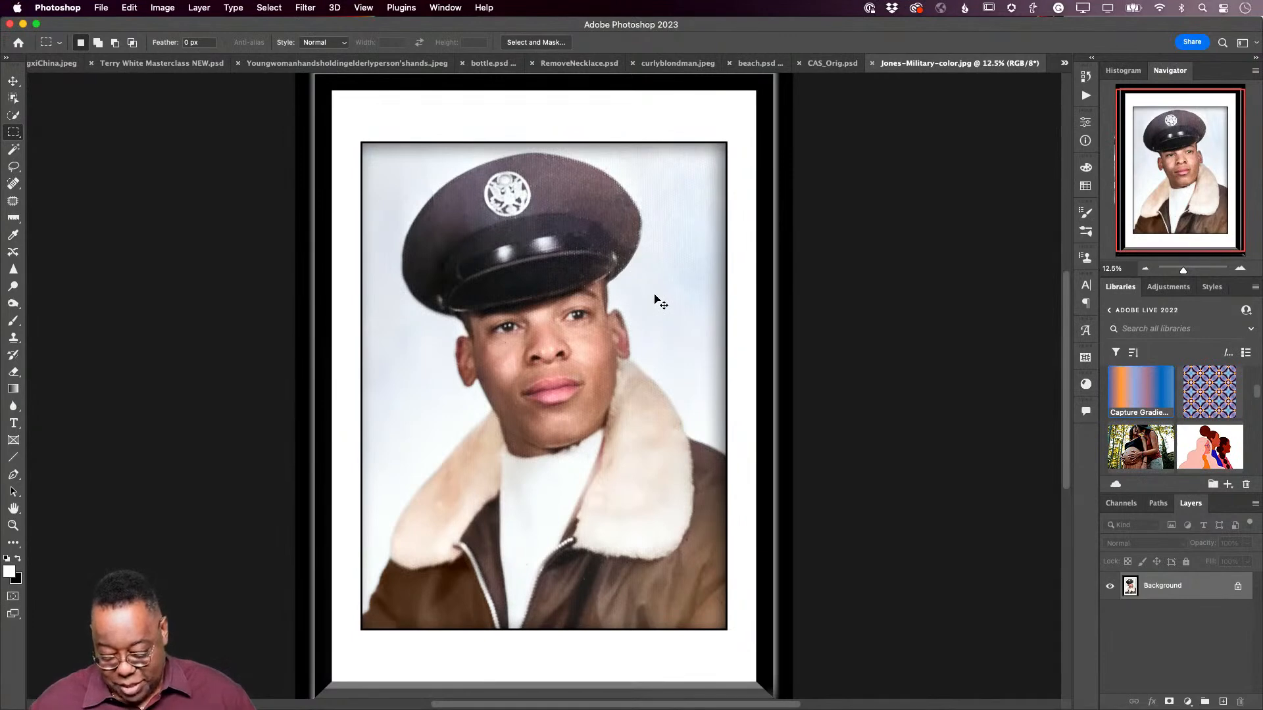
key(super+minus)
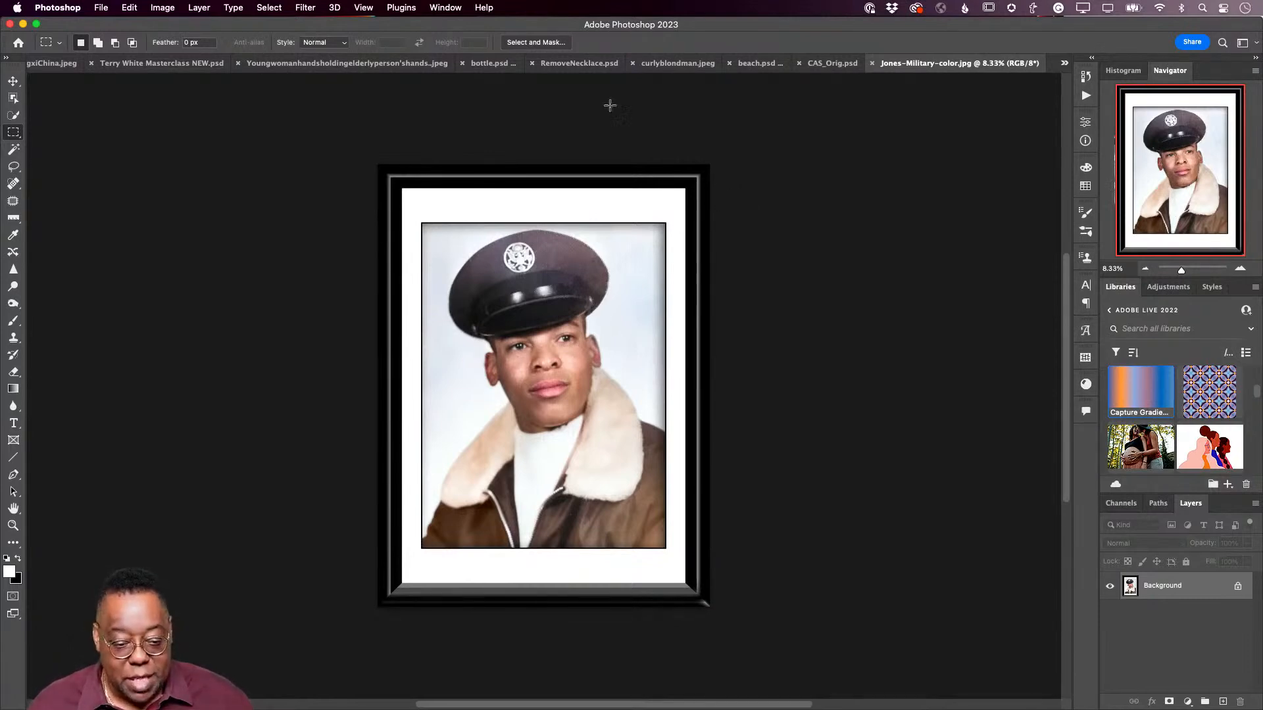
click(1065, 63)
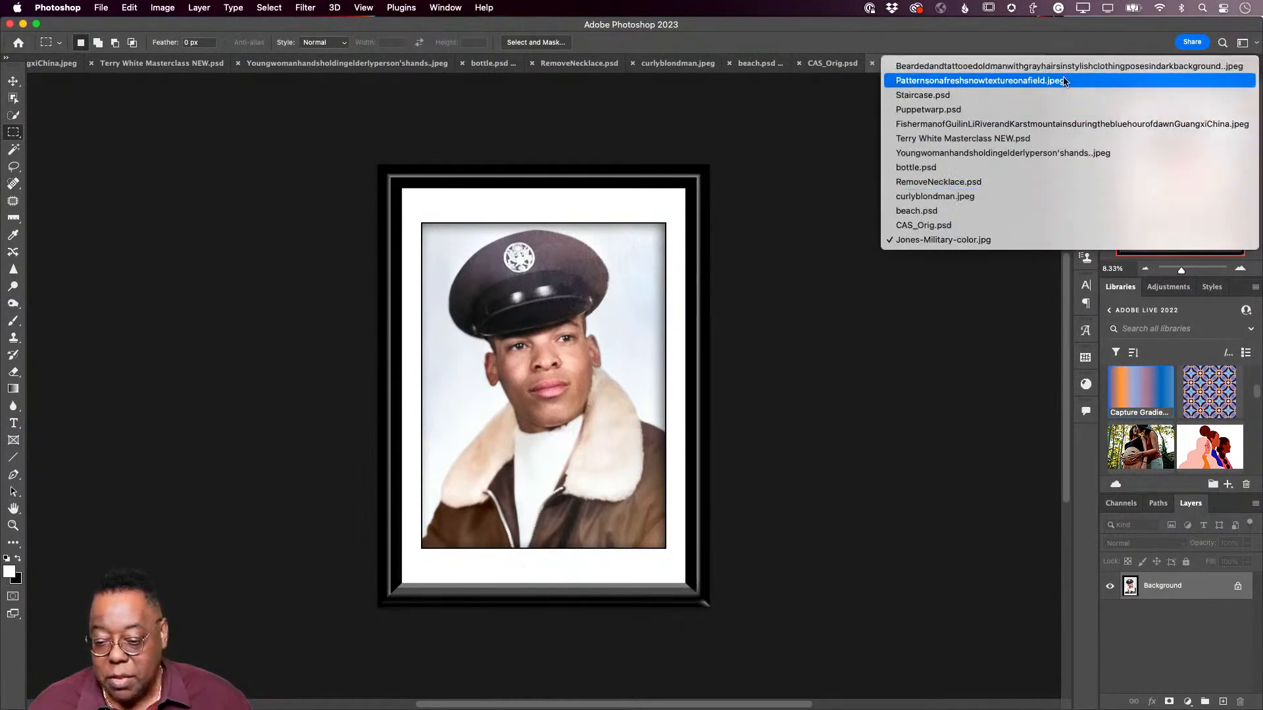
click(1064, 80)
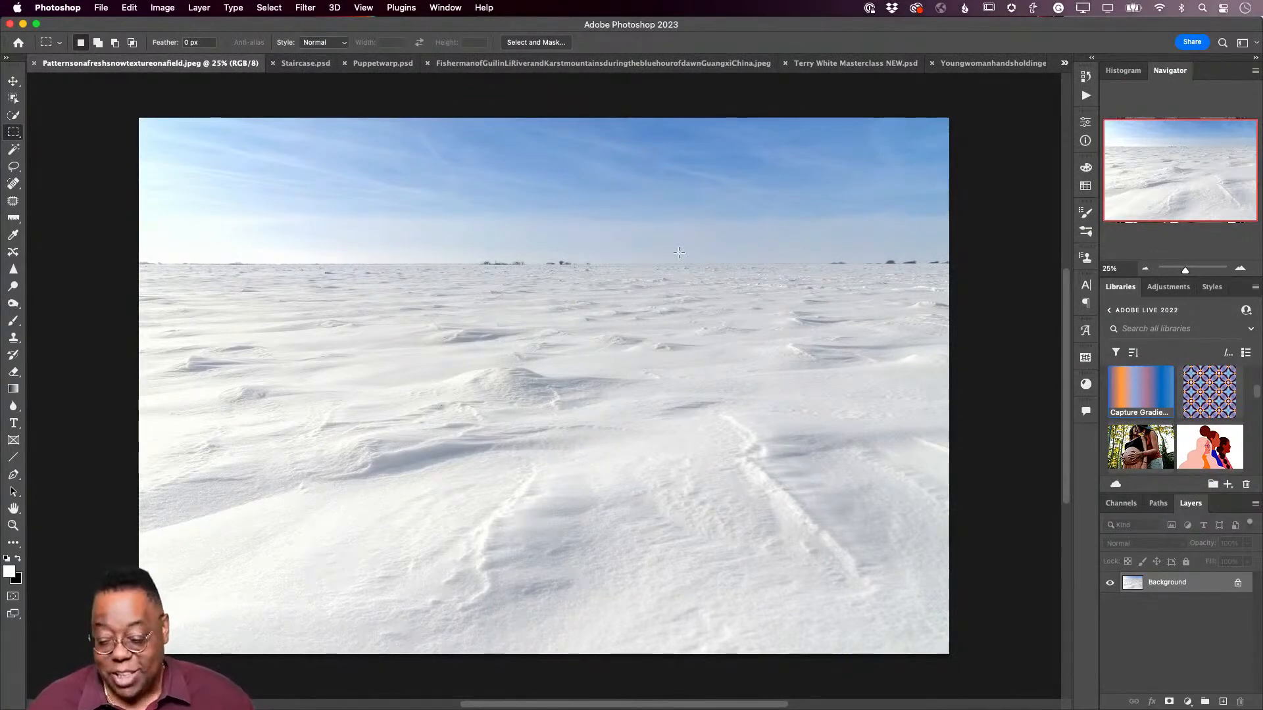
click(1223, 701)
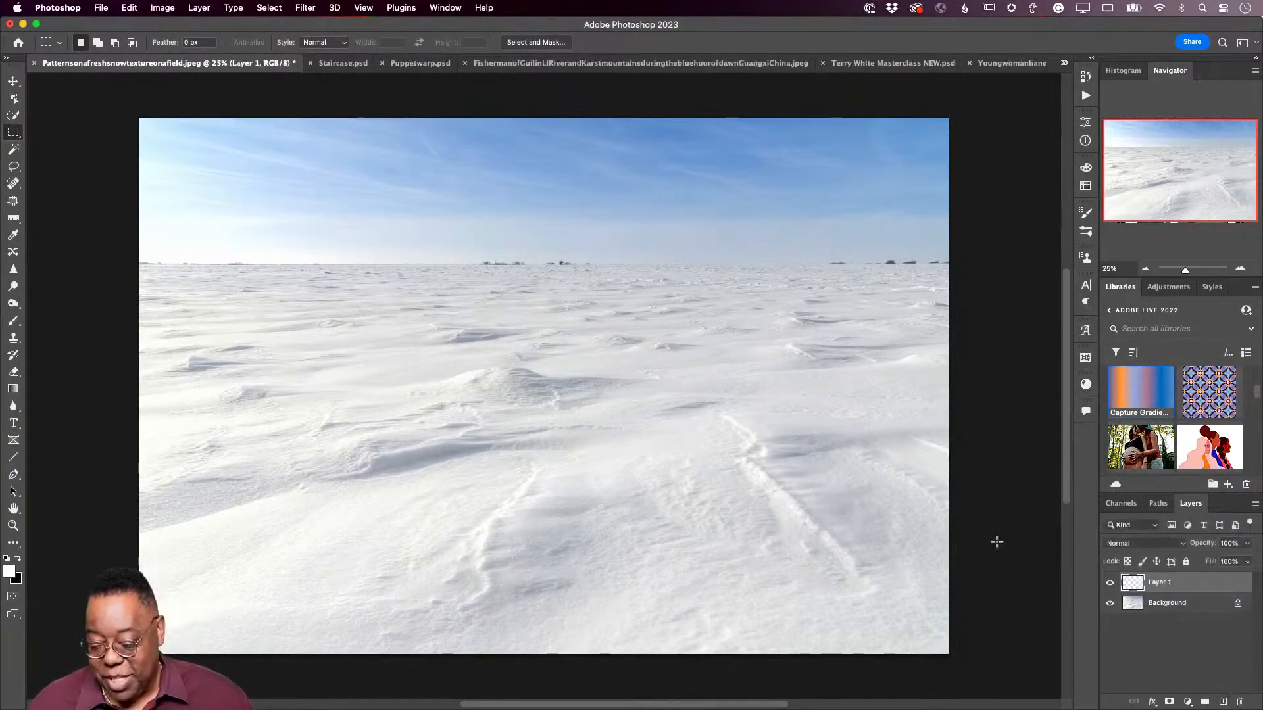
Step: Start the Tree render filter on Layer 1 and choose 22: Palm Tree as the base tree type
click(304, 8)
mouse_move(329, 226)
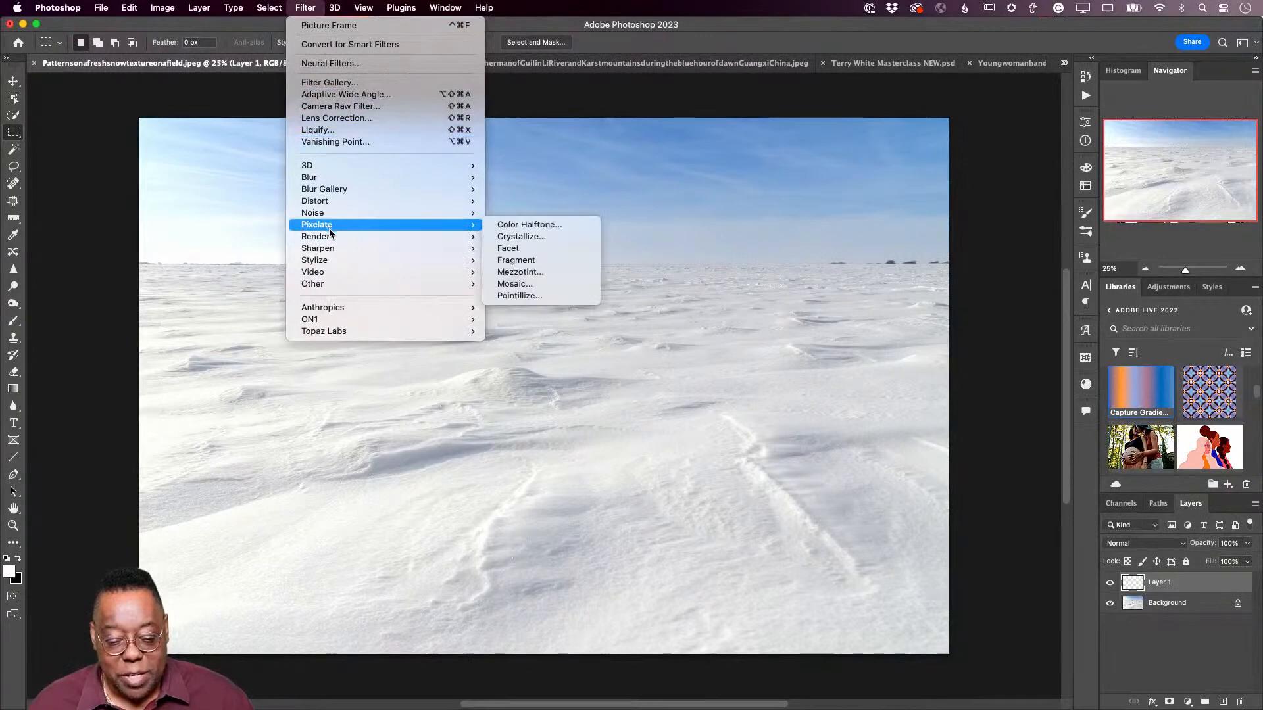
mouse_move(376, 237)
click(517, 260)
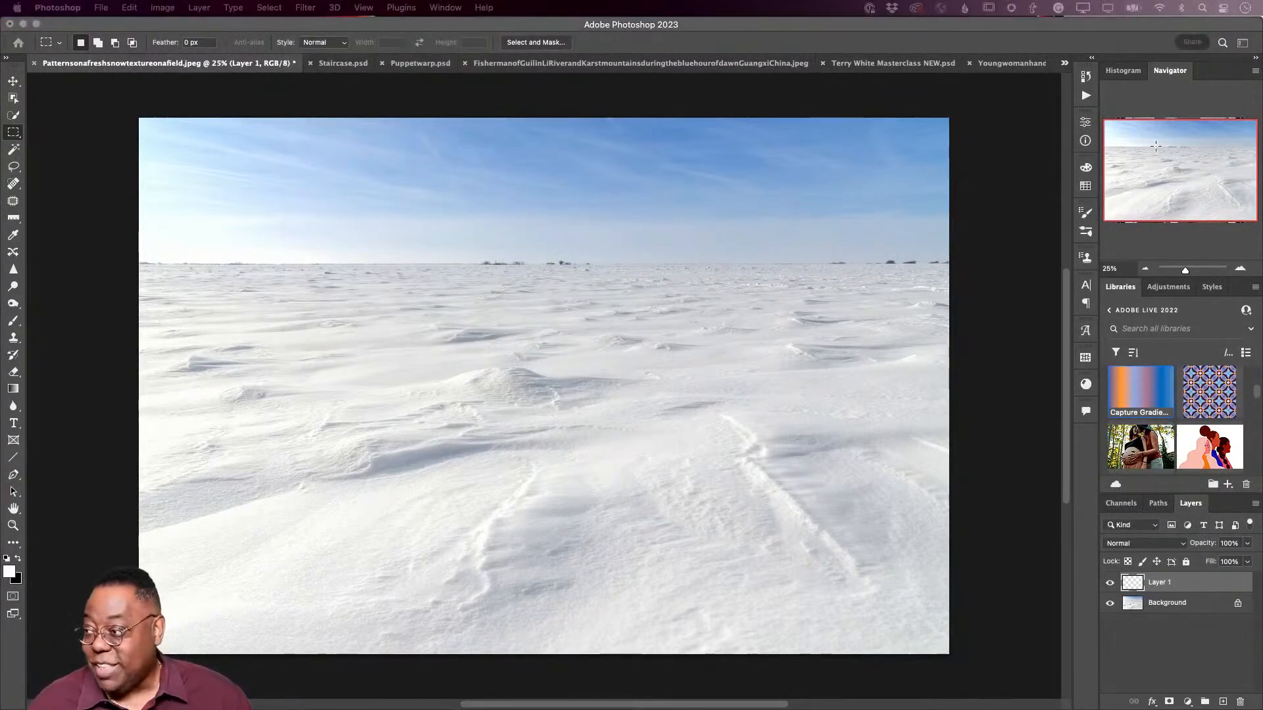
drag(961, 104, 517, 162)
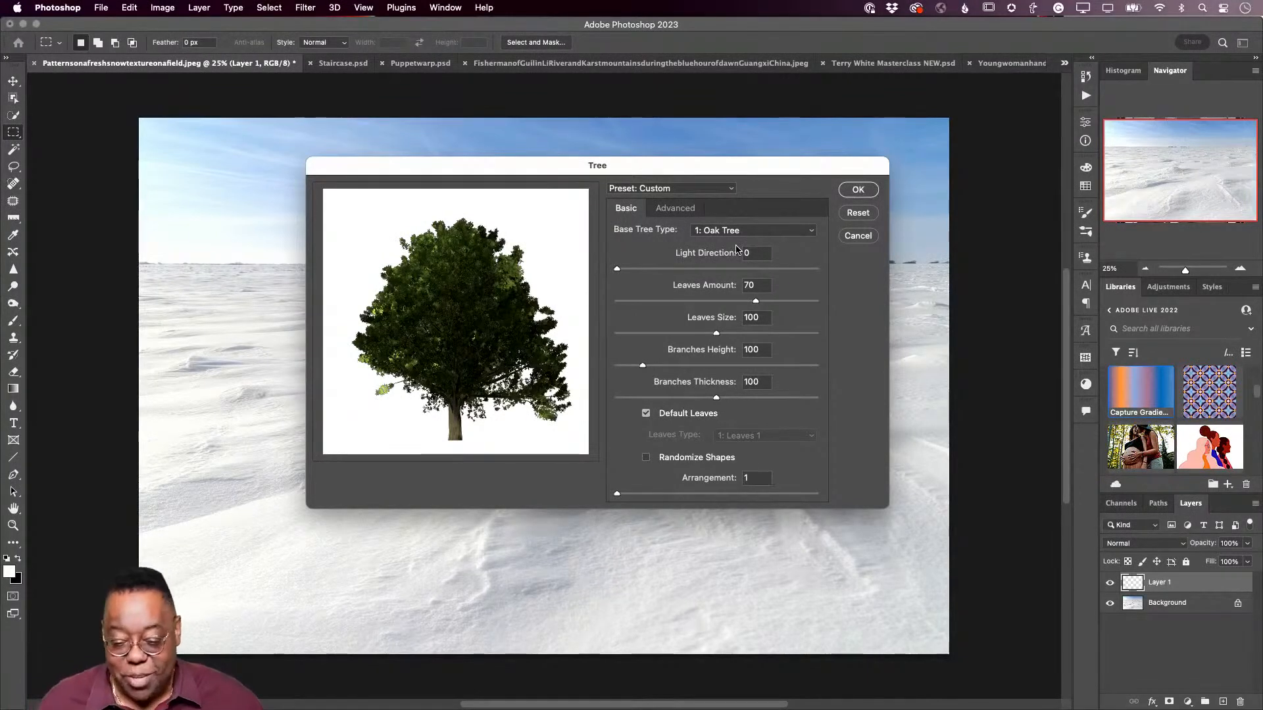
click(729, 231)
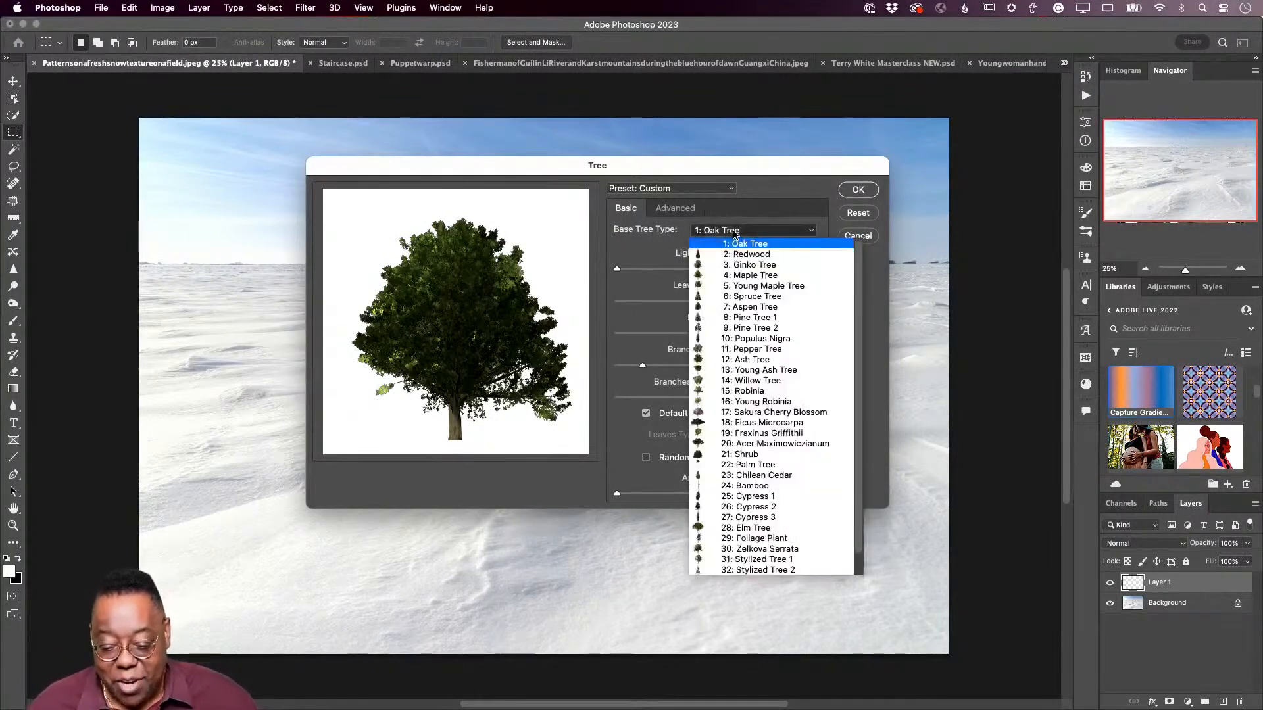
scroll(756, 481, down, 1)
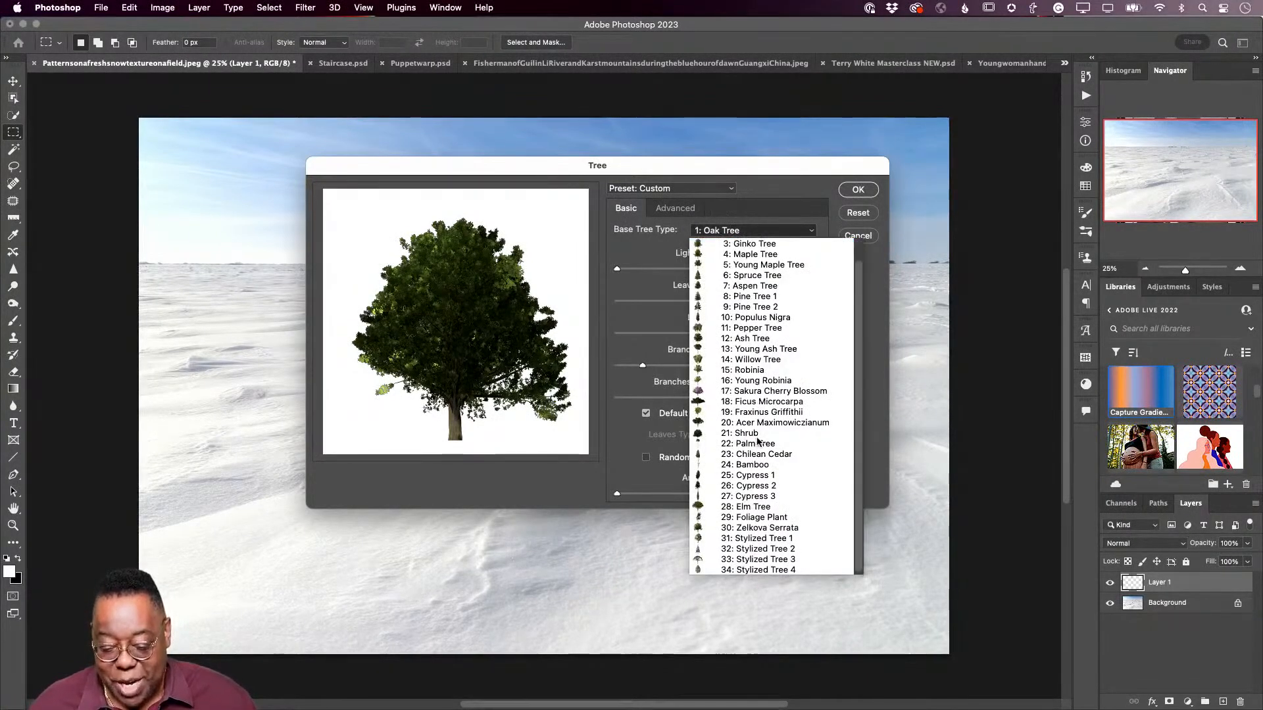
scroll(760, 421, up, 1)
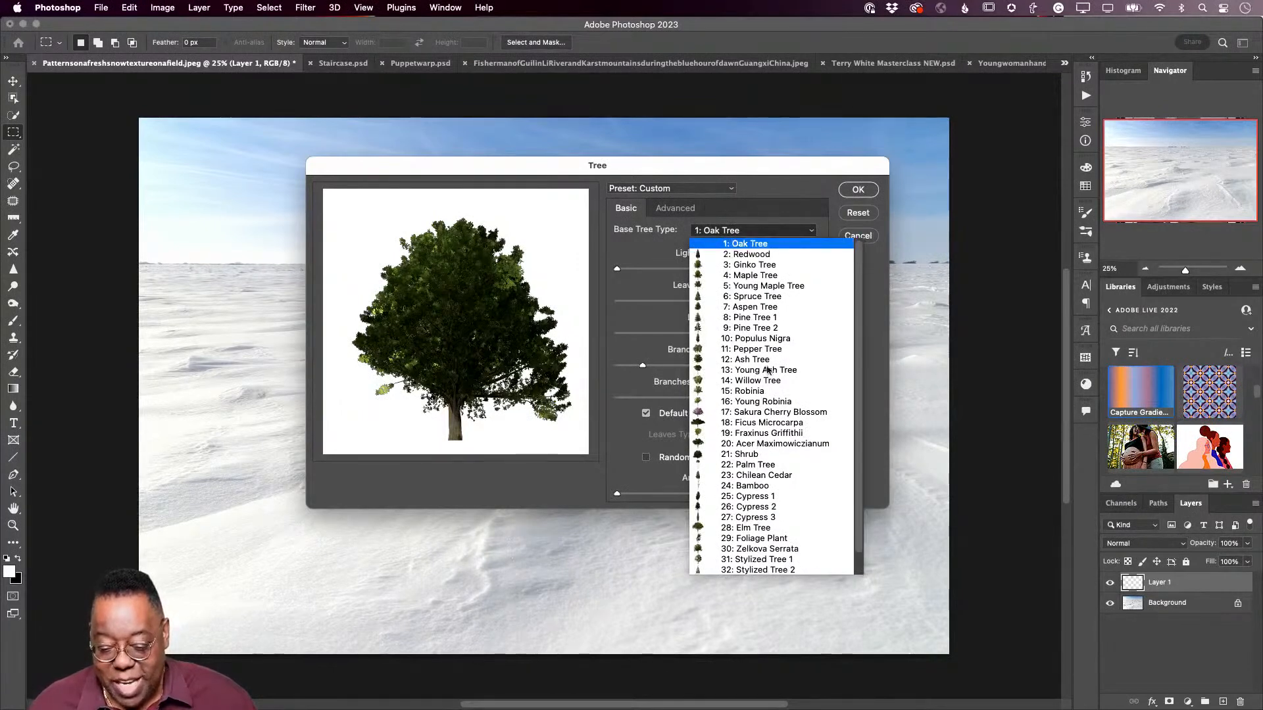
click(766, 465)
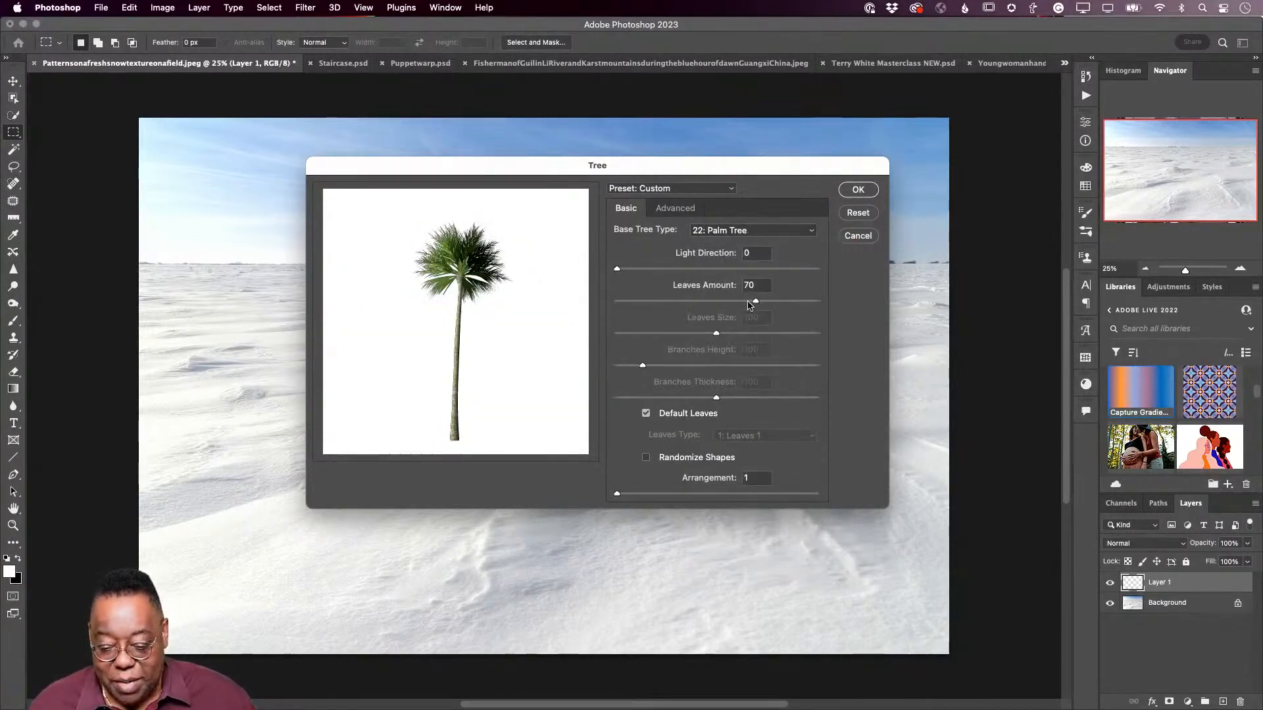
Step: Set the palm's leaves amount to 92 and light direction to 26, and render the tree onto the layer
drag(756, 301, 800, 313)
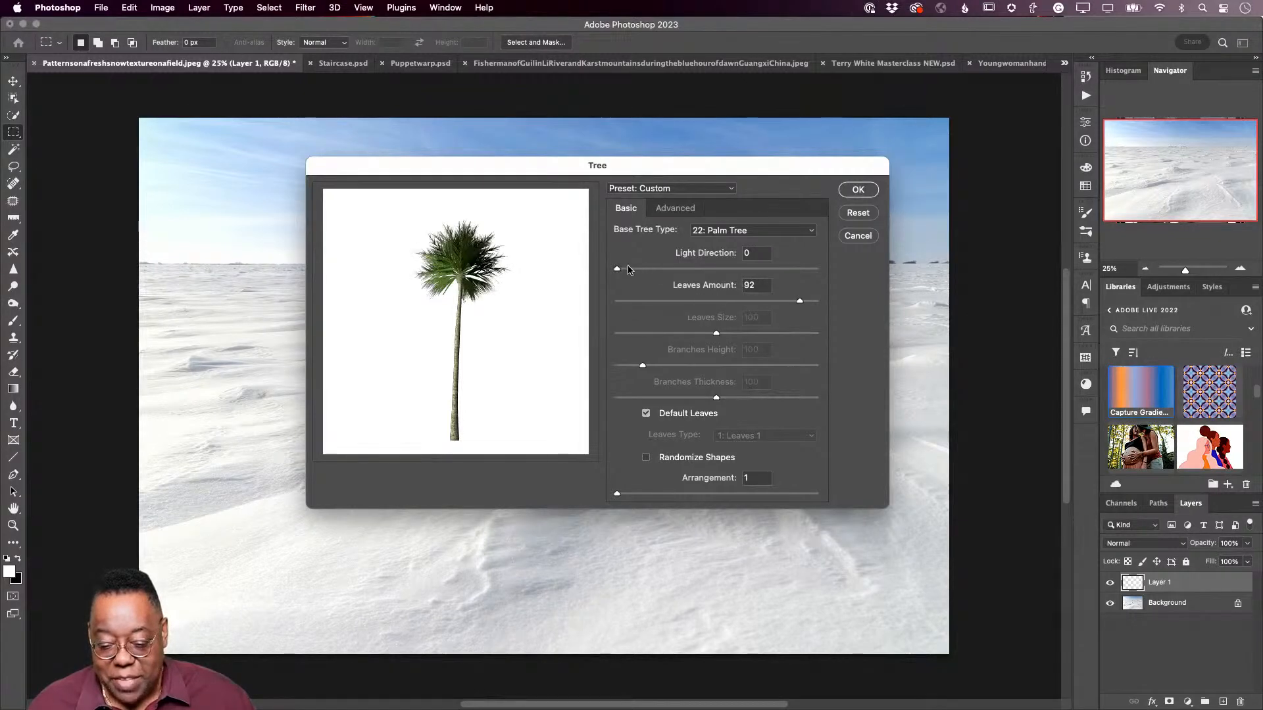
drag(617, 270, 780, 276)
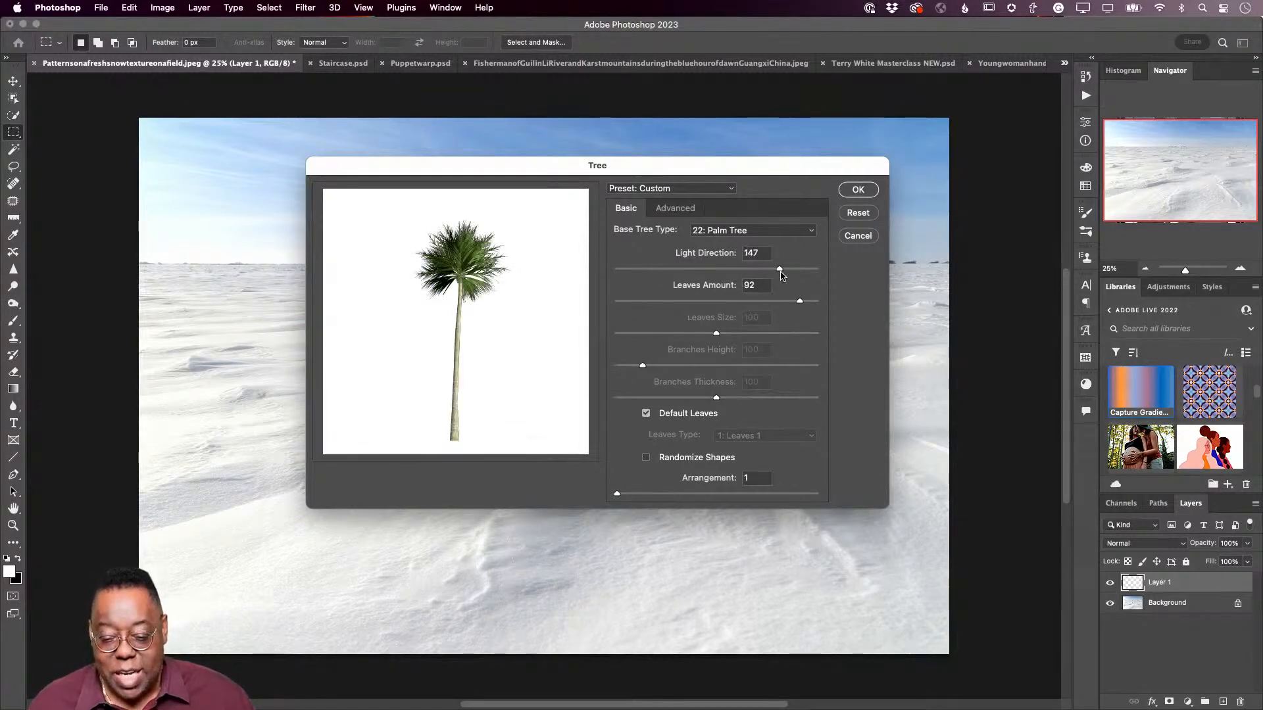
click(645, 269)
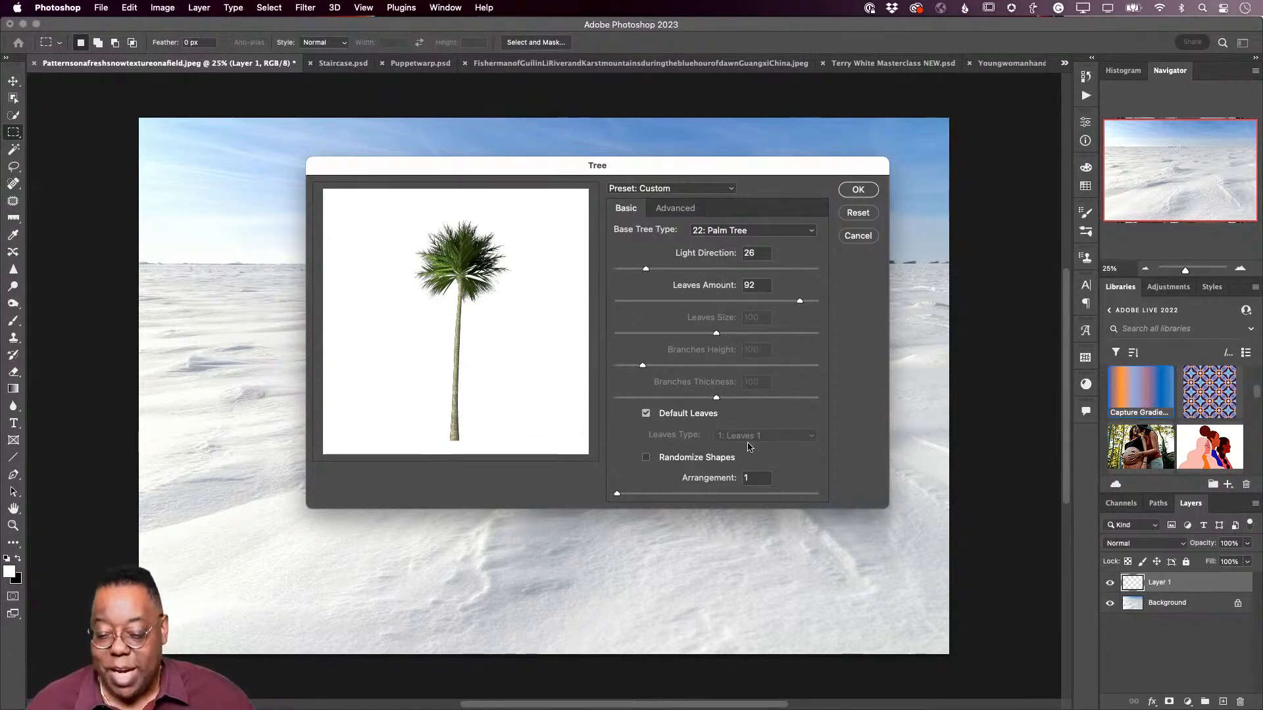
click(859, 190)
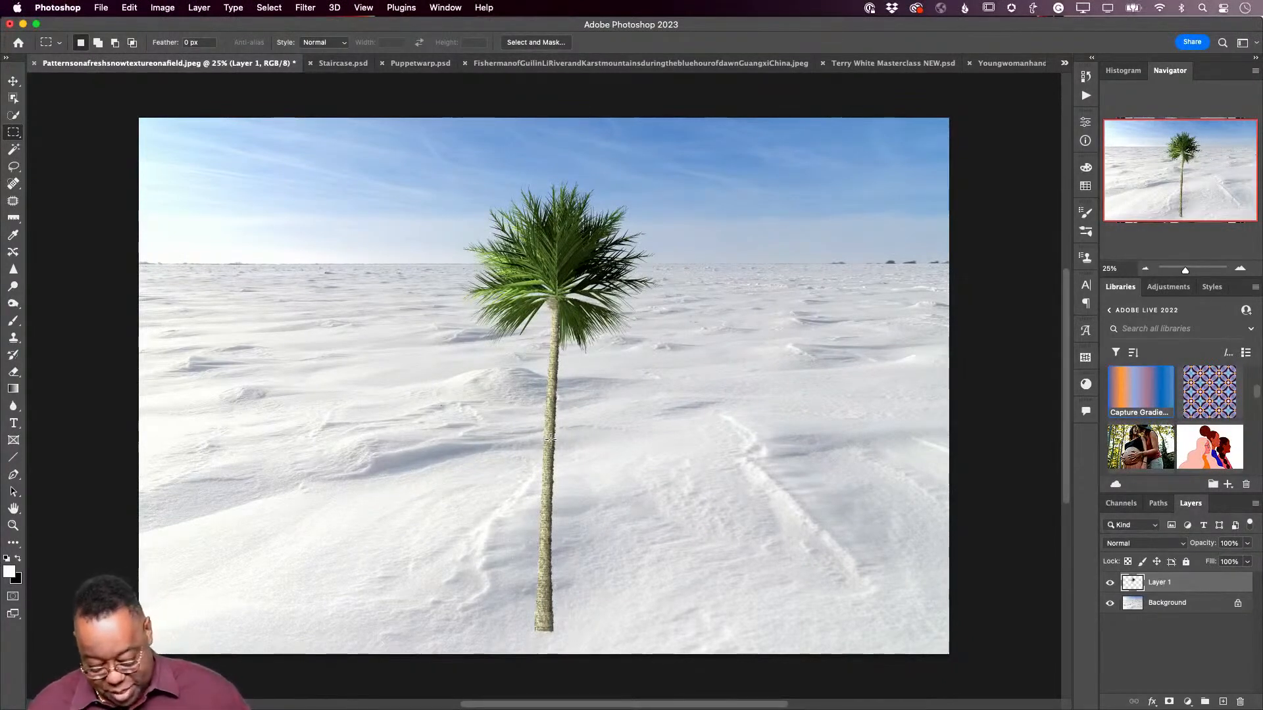
Step: Move the palm tree to the right side of the snowy field with its trunk base near the image's lower edge
key(v)
drag(555, 436, 831, 479)
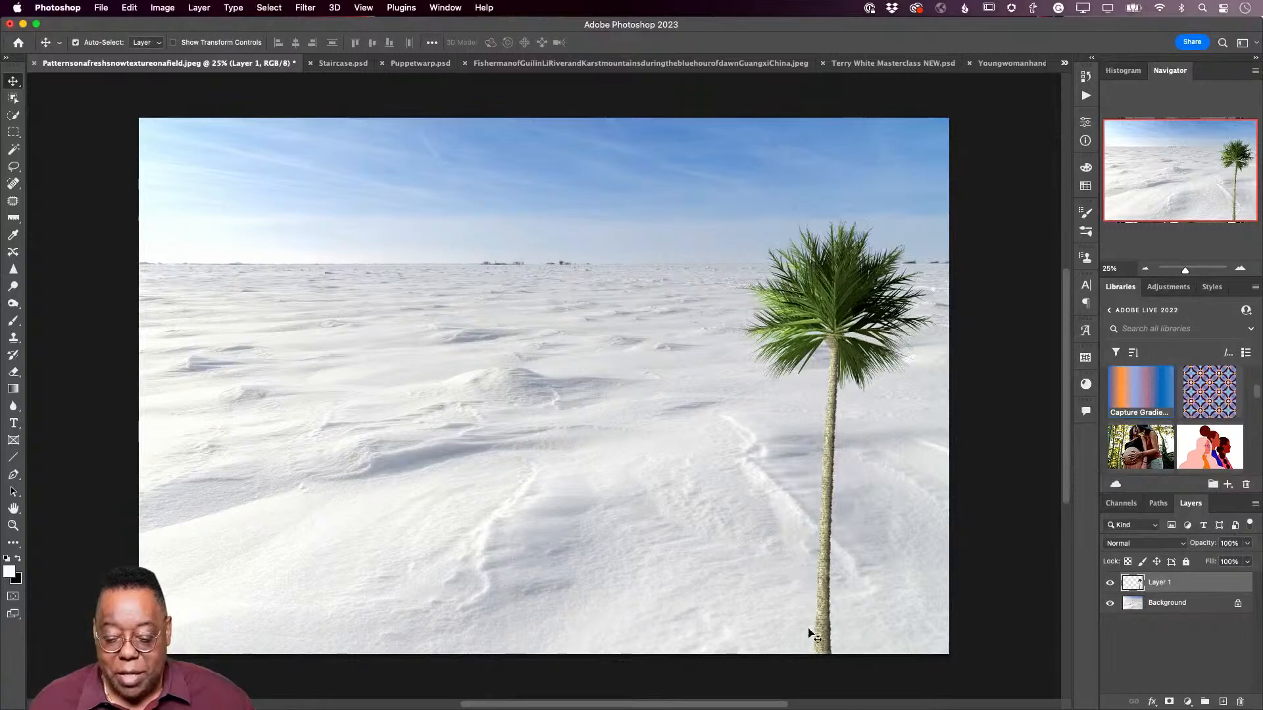
drag(826, 595, 804, 505)
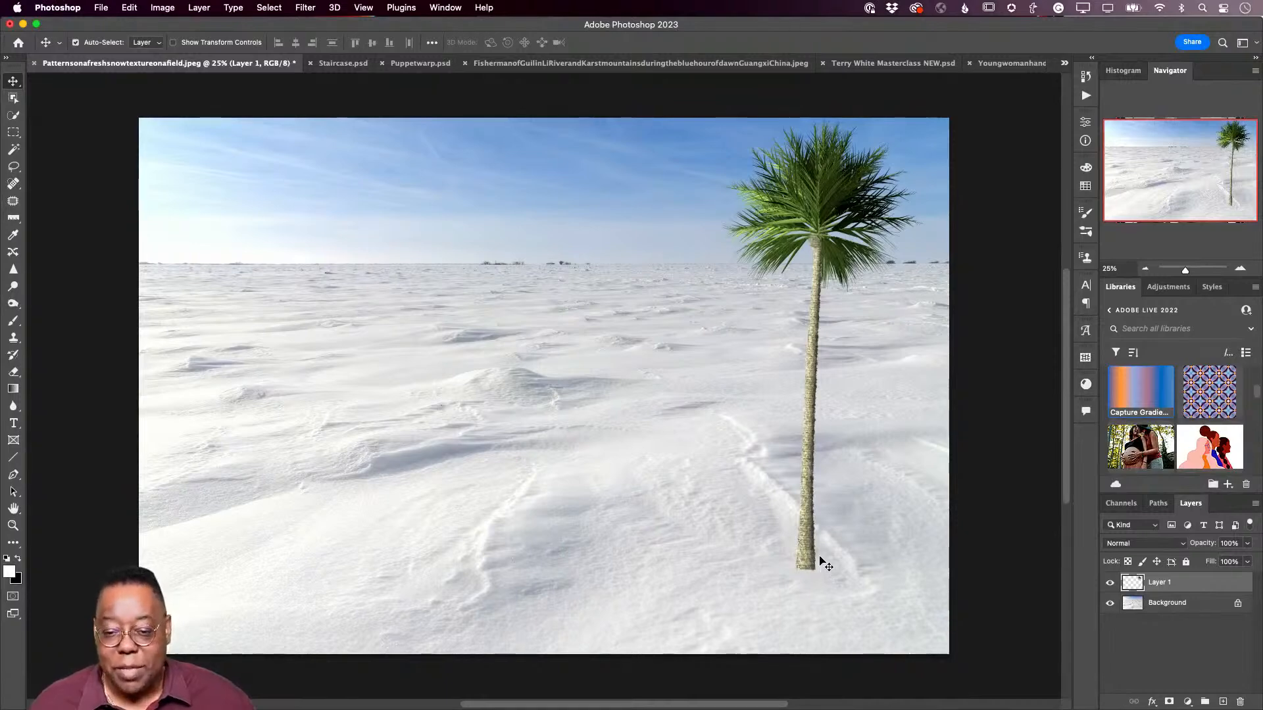
drag(818, 423, 792, 477)
Step: Scale the palm tree up to about 131% and place it so its trunk runs off the image's lower edge
key(super+t)
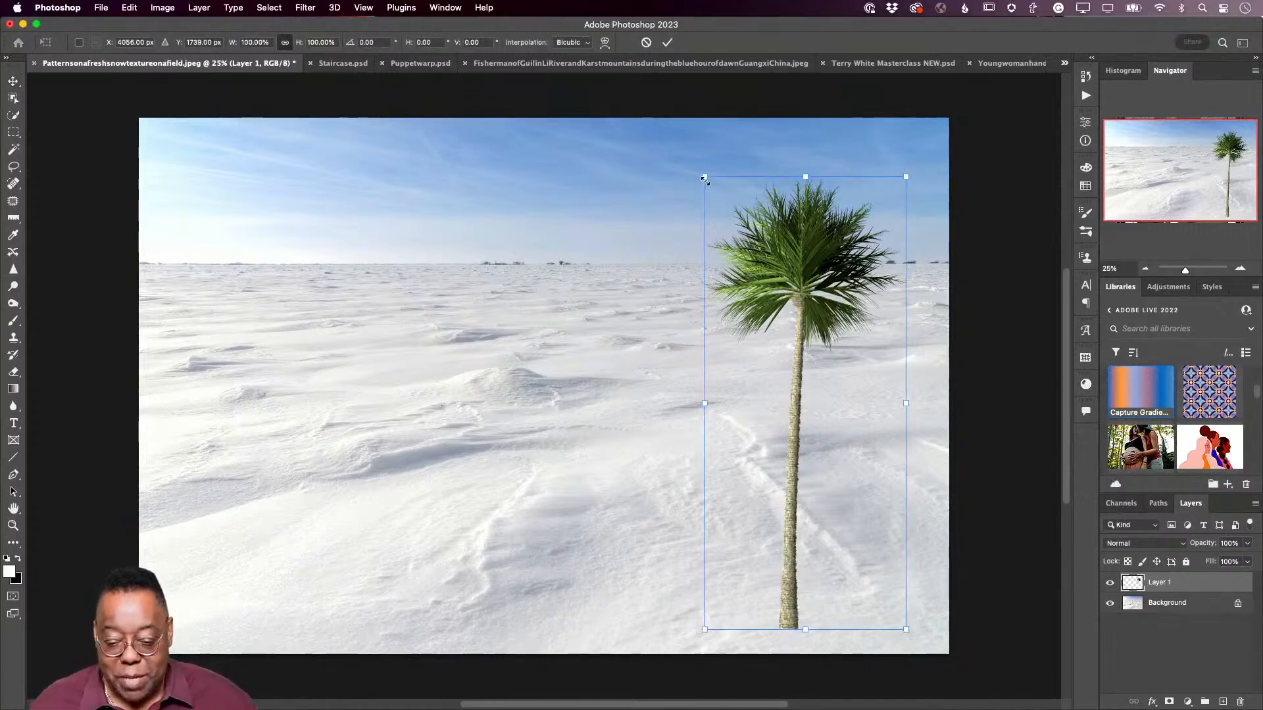
drag(702, 175, 507, 97)
drag(770, 316, 792, 373)
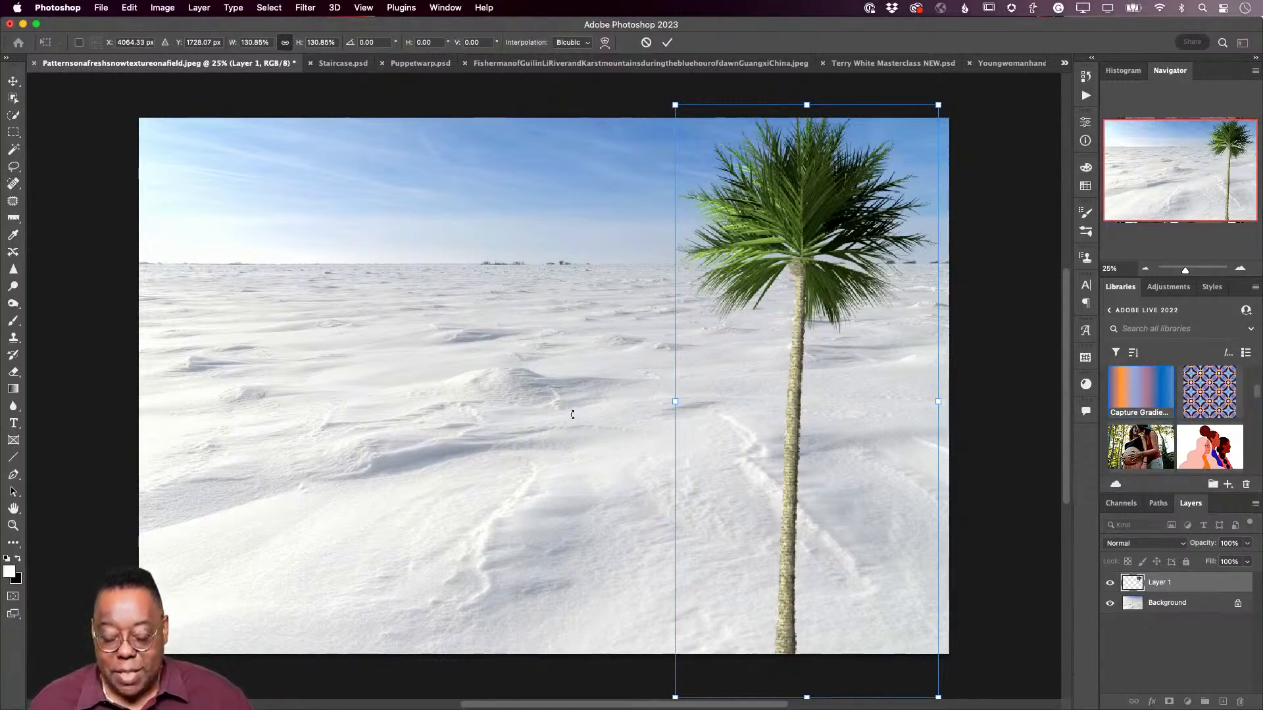
key(Return)
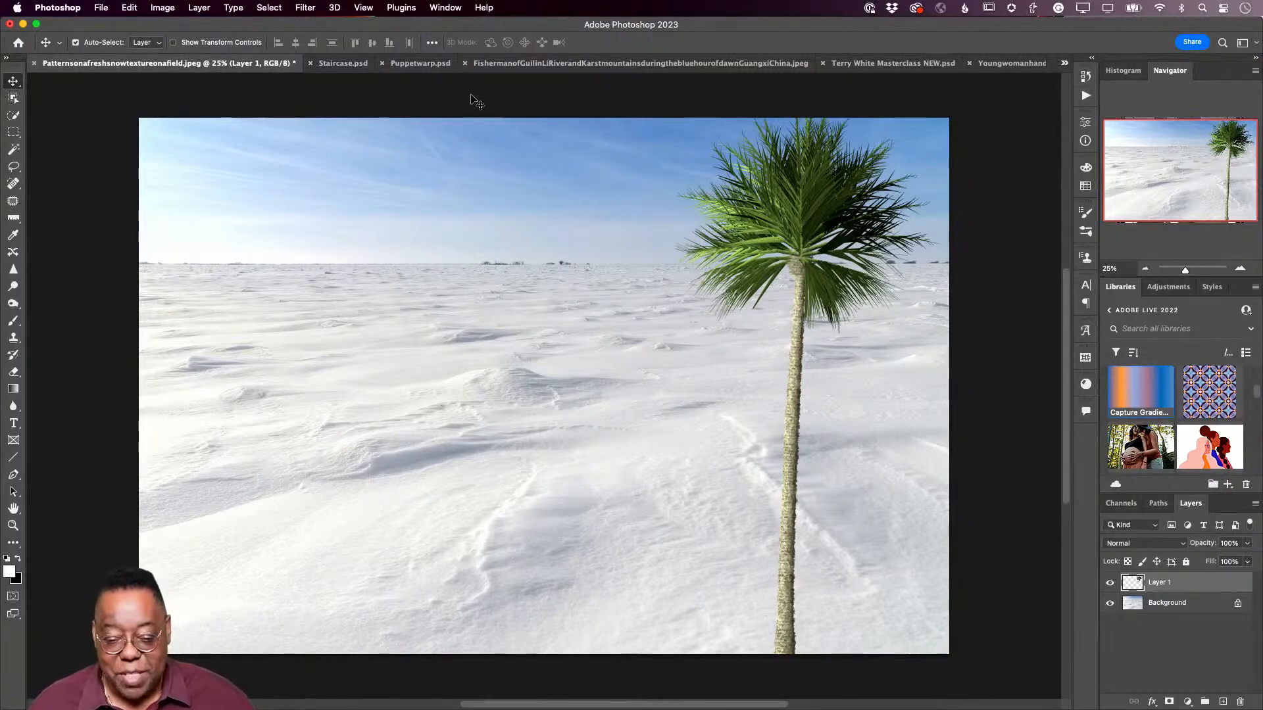
Step: Switch to Staircase.psd, show its saved paths and activate the Pen tool
click(337, 64)
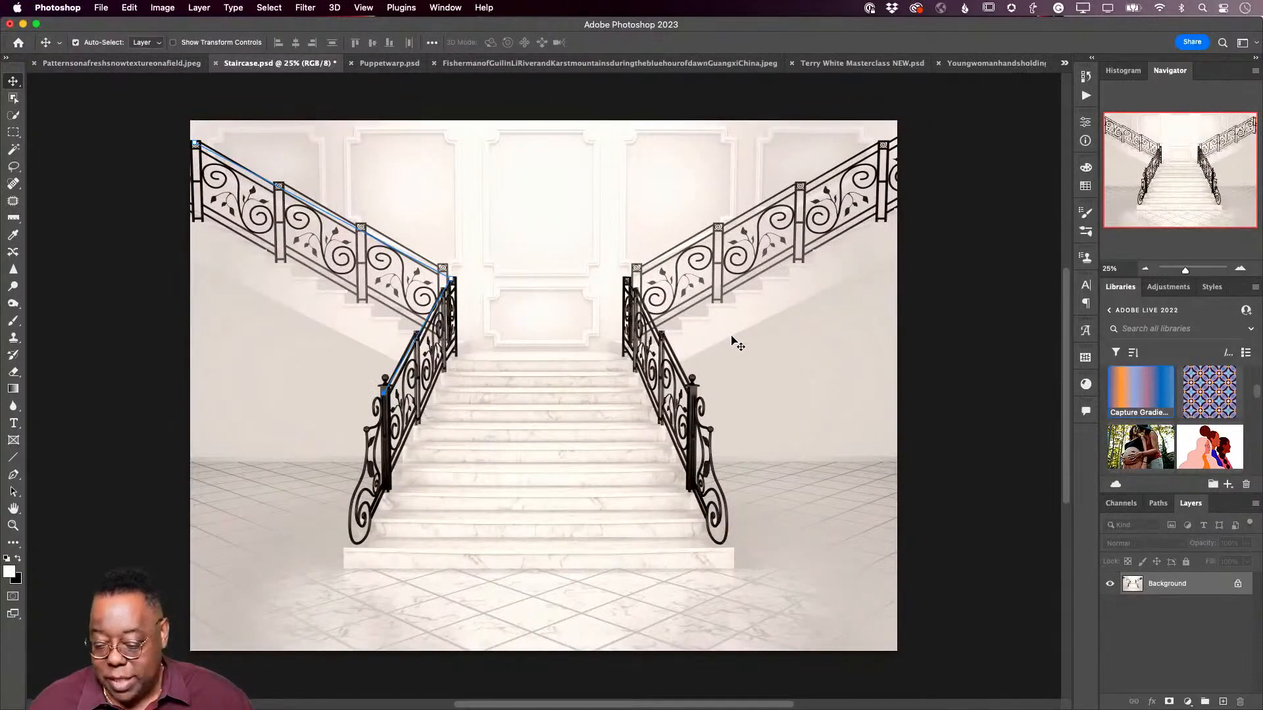
click(1158, 503)
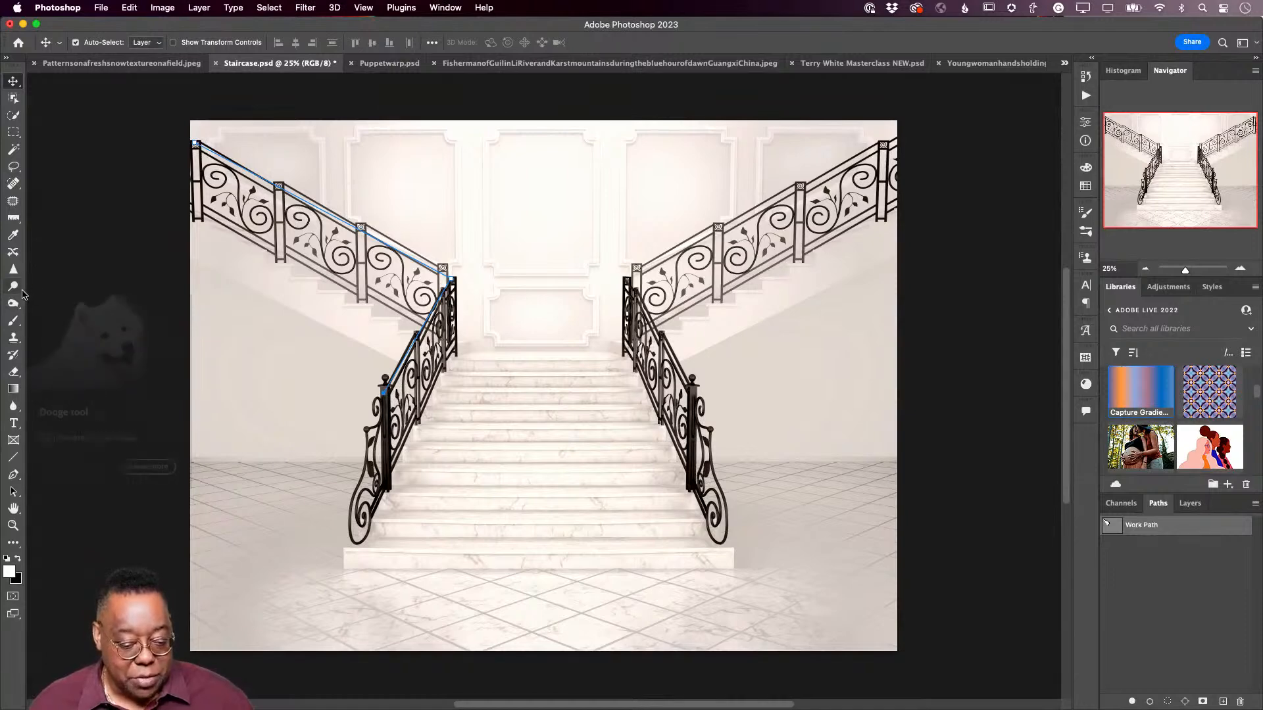
key(p)
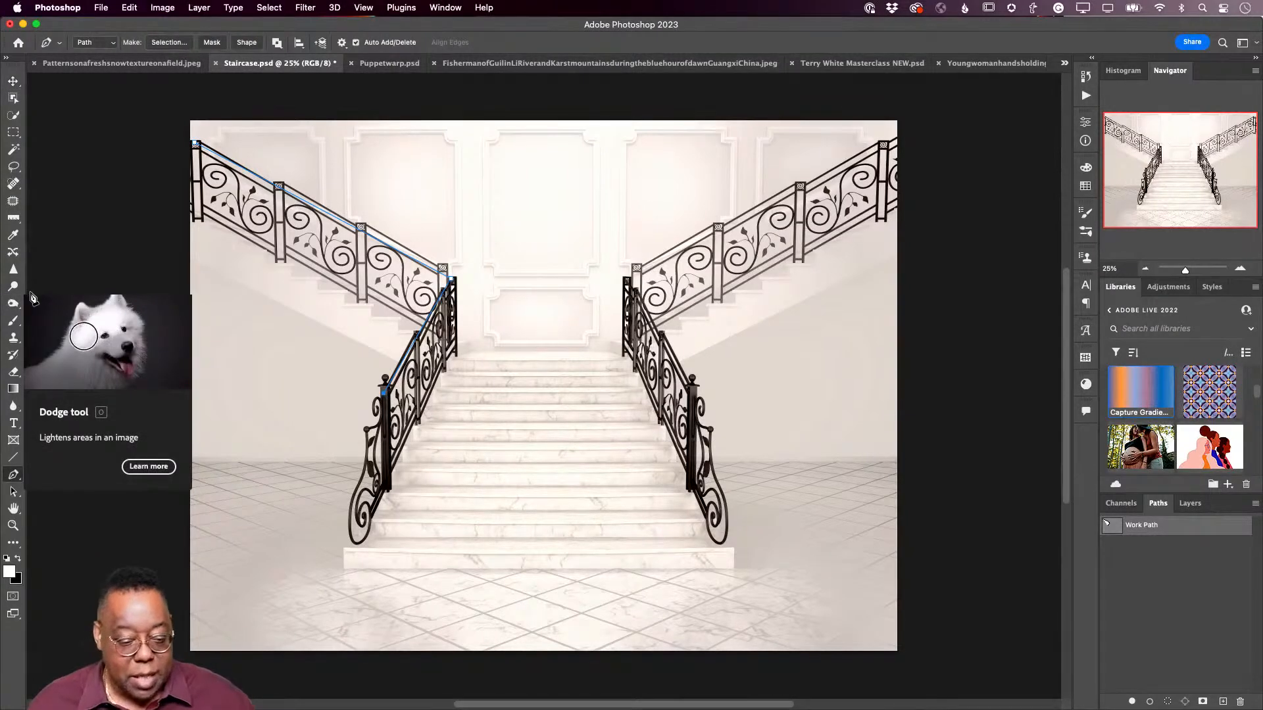
click(897, 136)
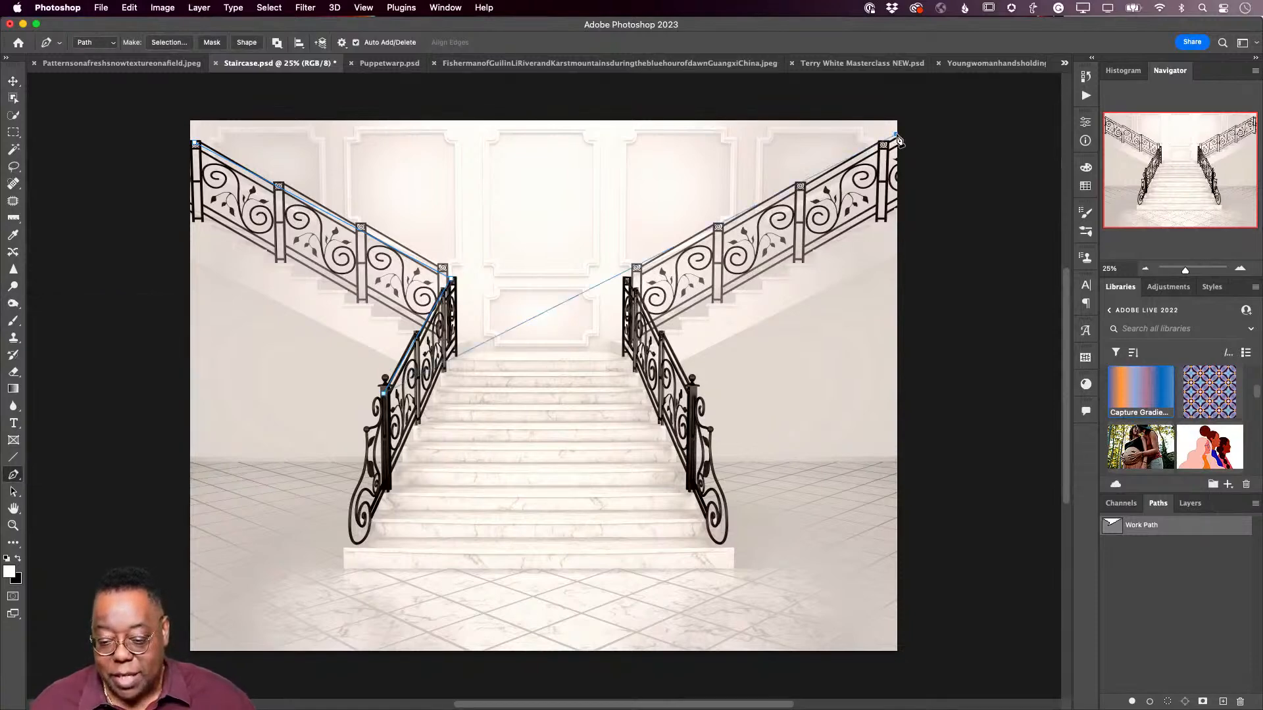
key(super+z)
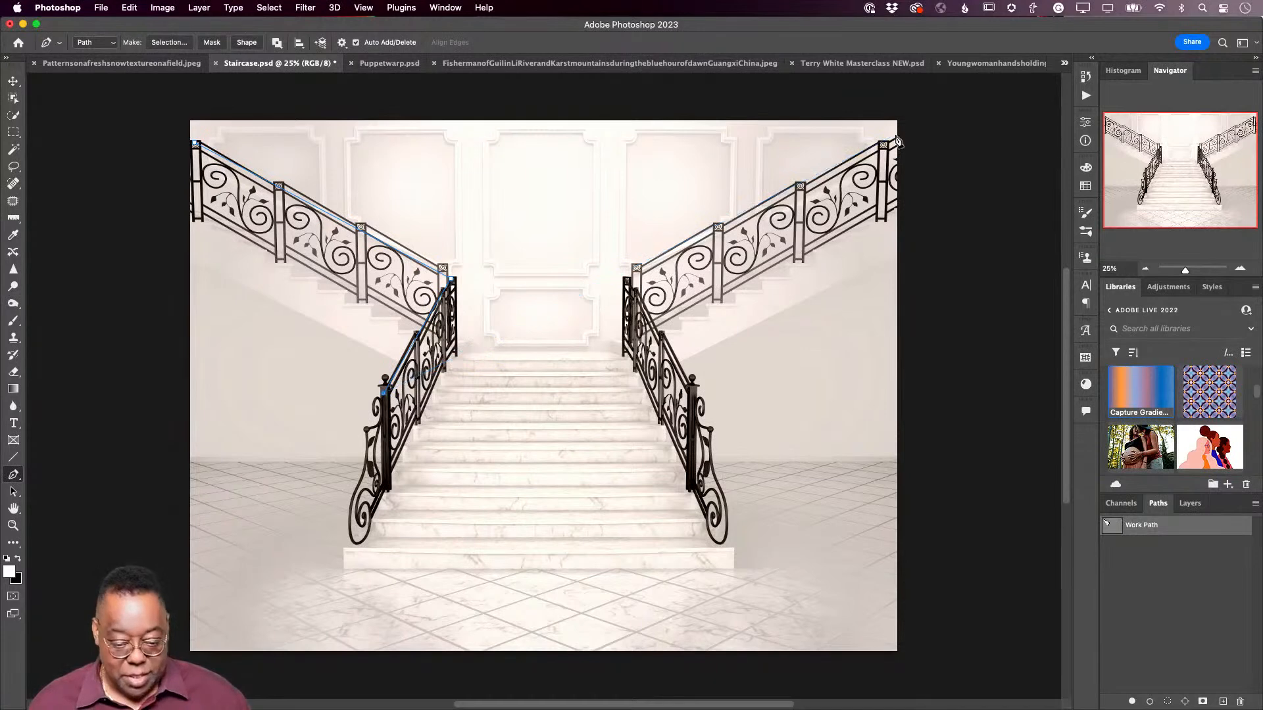
click(897, 136)
key(super+z)
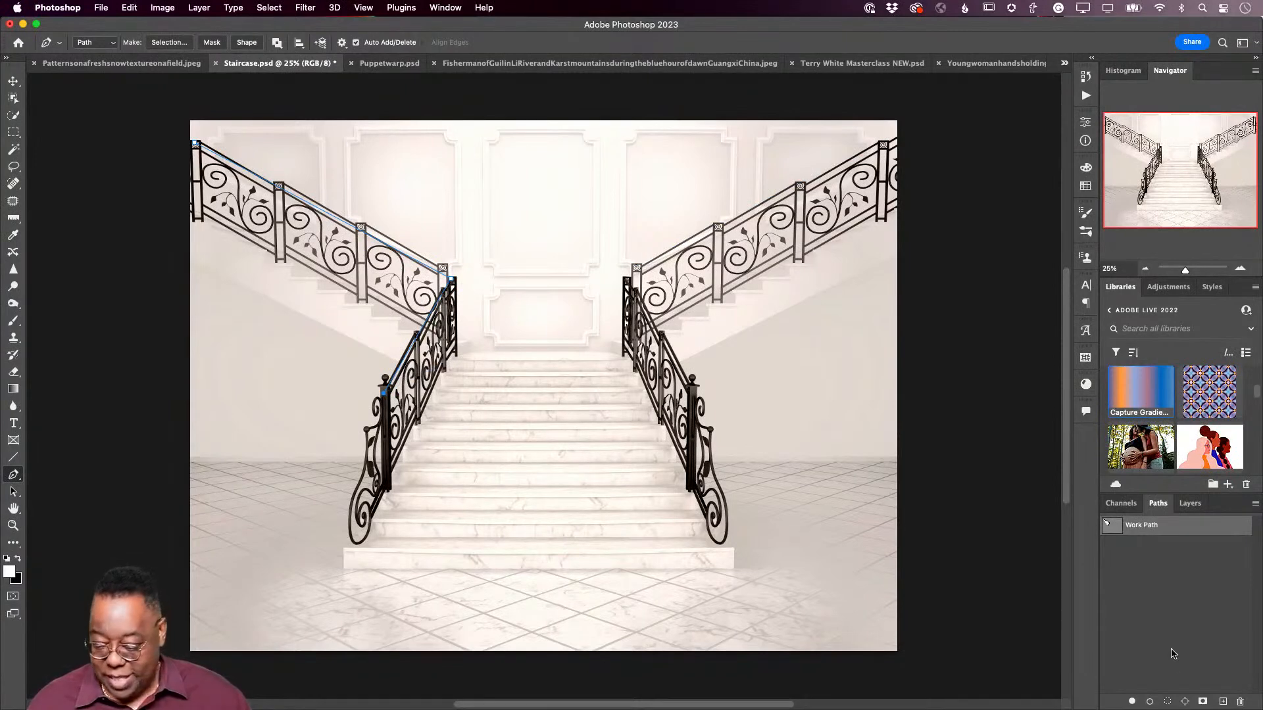
Step: Create a new path and trace the right handrail from the image edge to the landing post and down to the lower post
click(1222, 703)
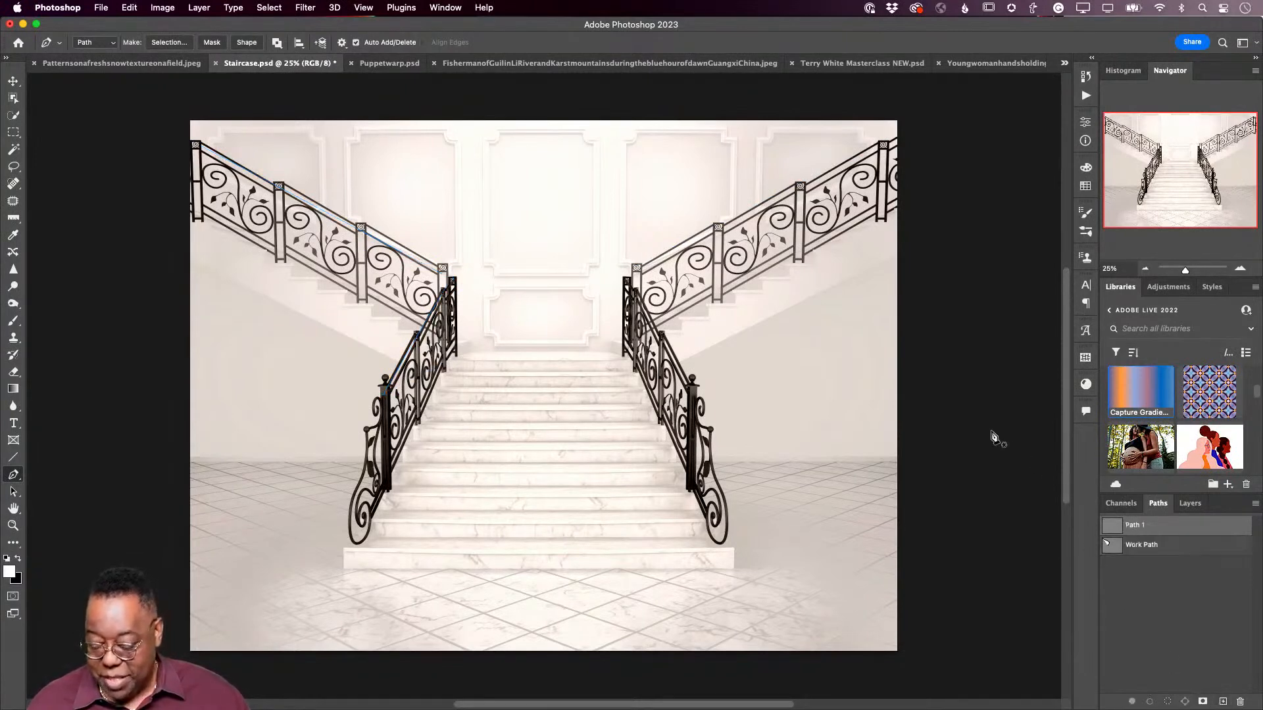
click(895, 137)
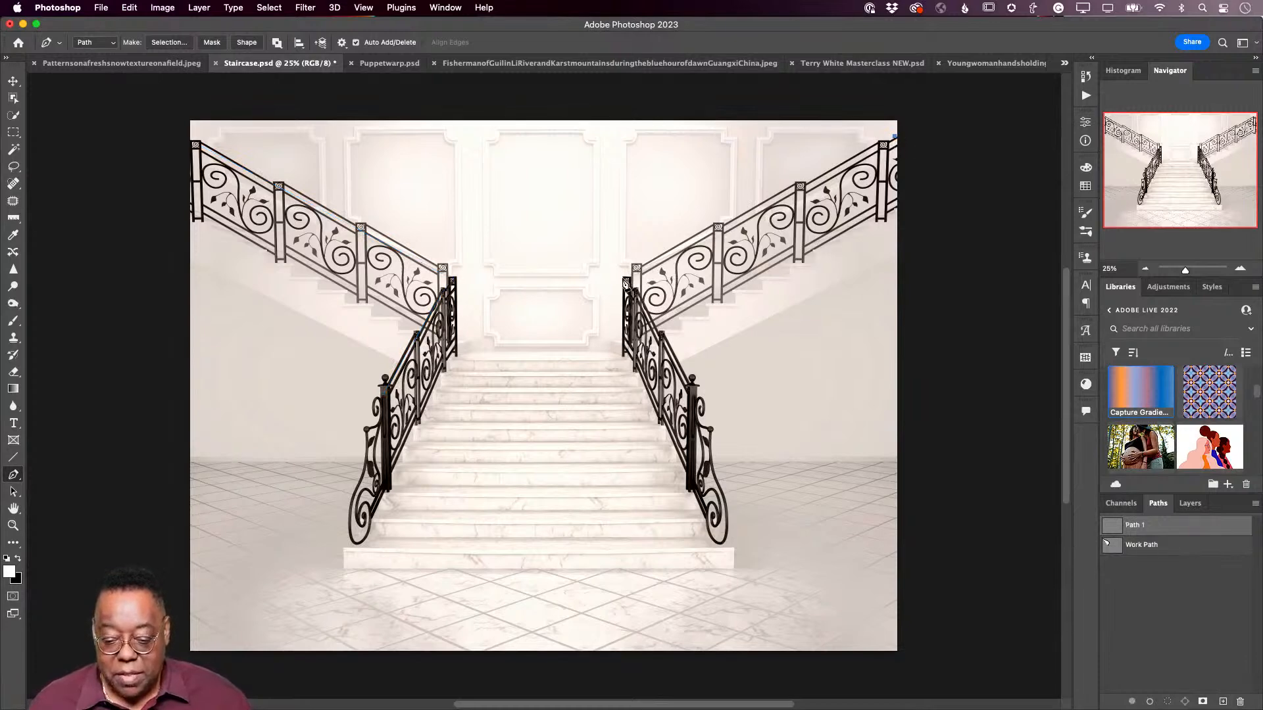
click(628, 280)
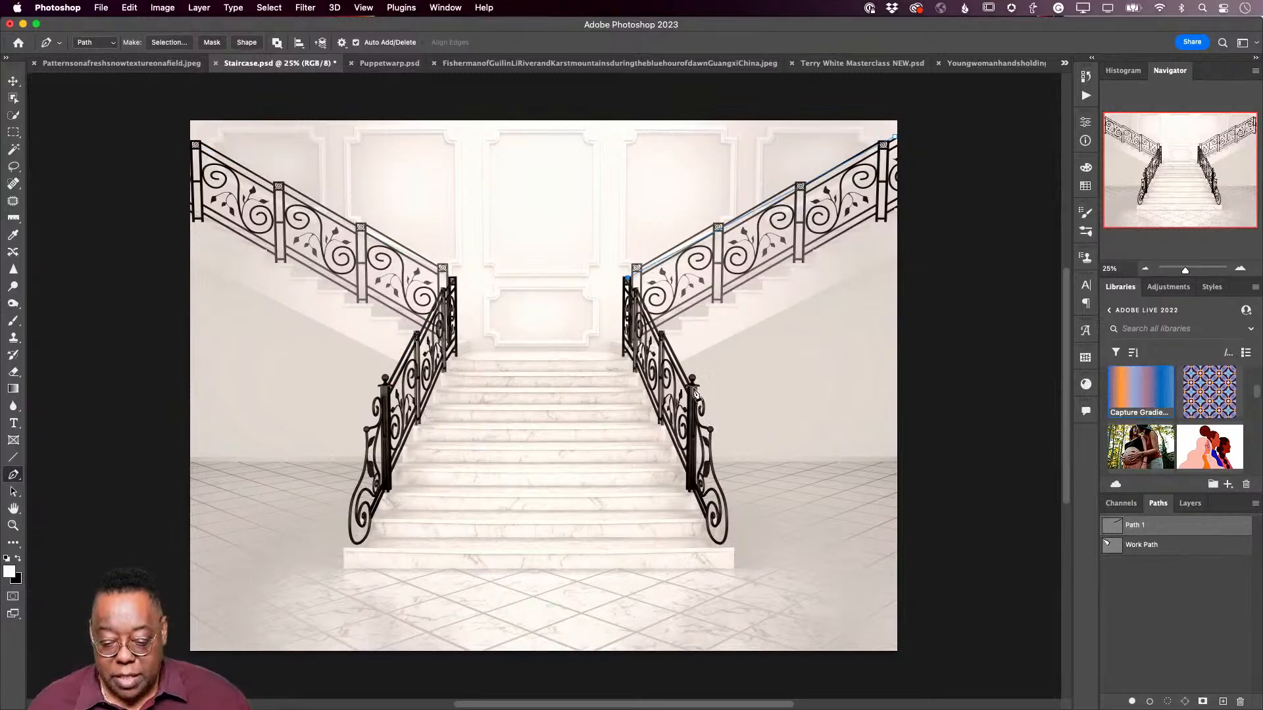
click(692, 388)
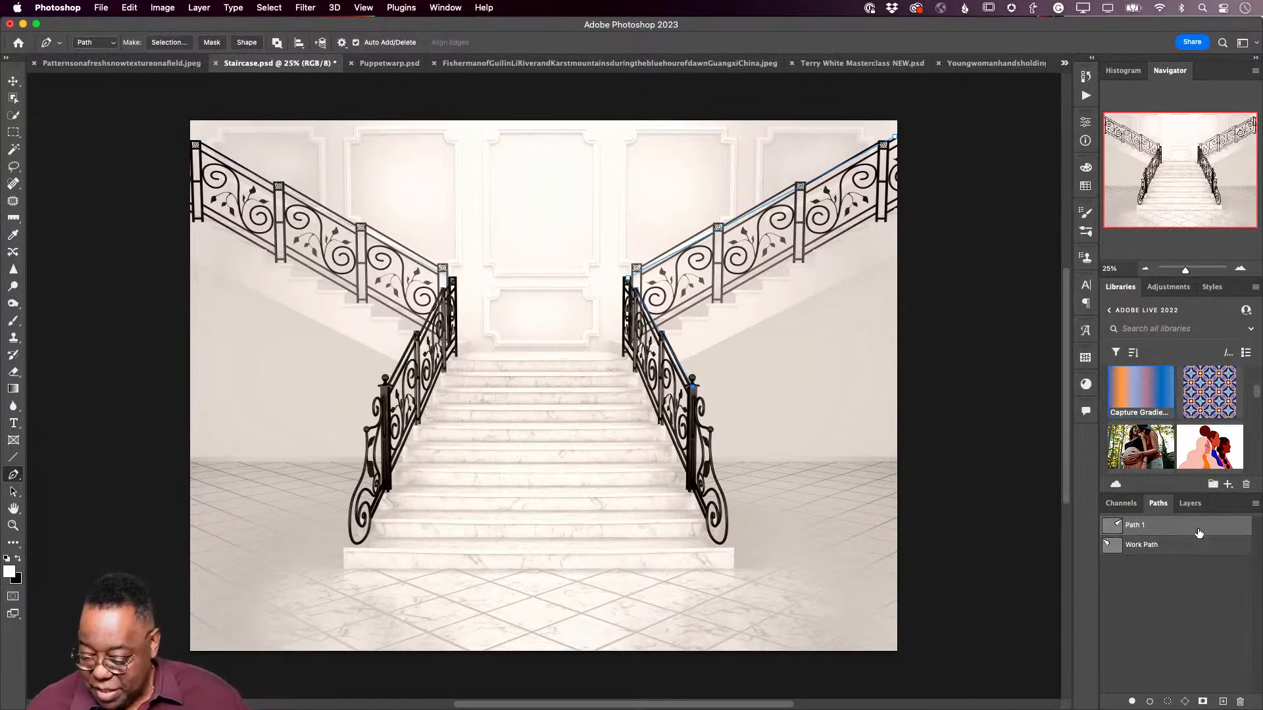
Step: Check the path commands for the two handrail paths, and select only the Work Path along the left handrail
click(1254, 504)
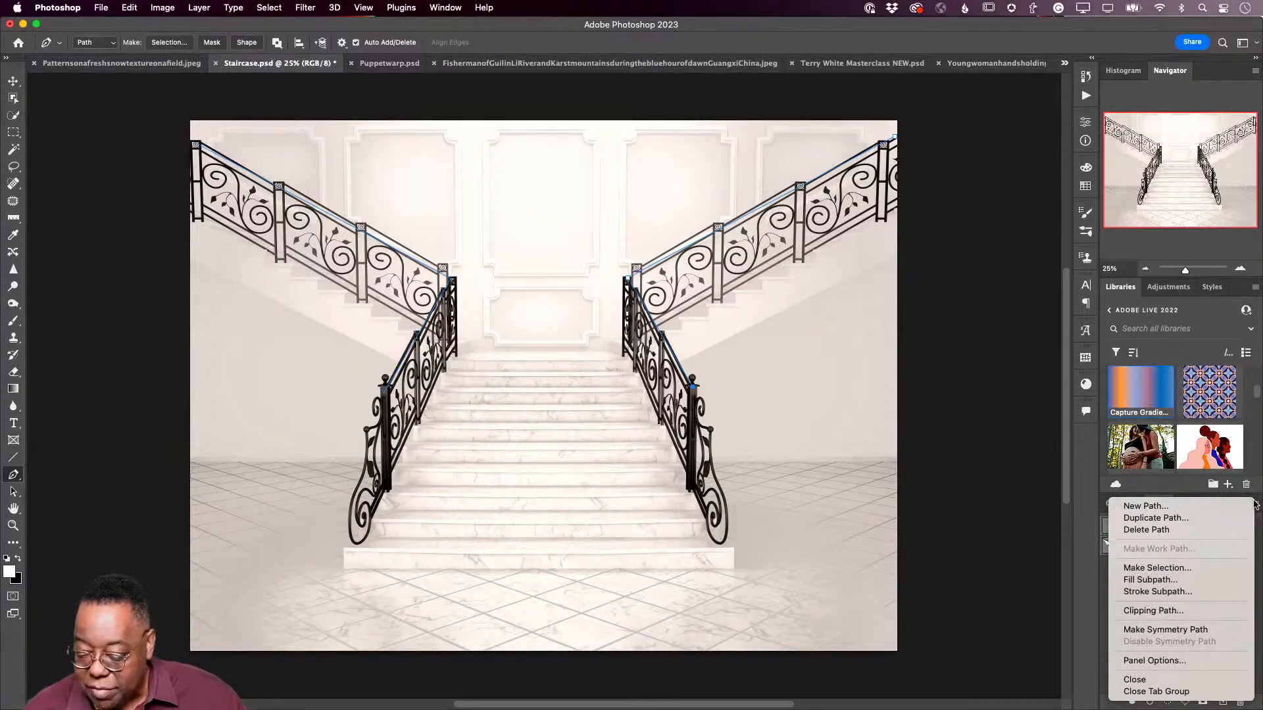
click(1251, 462)
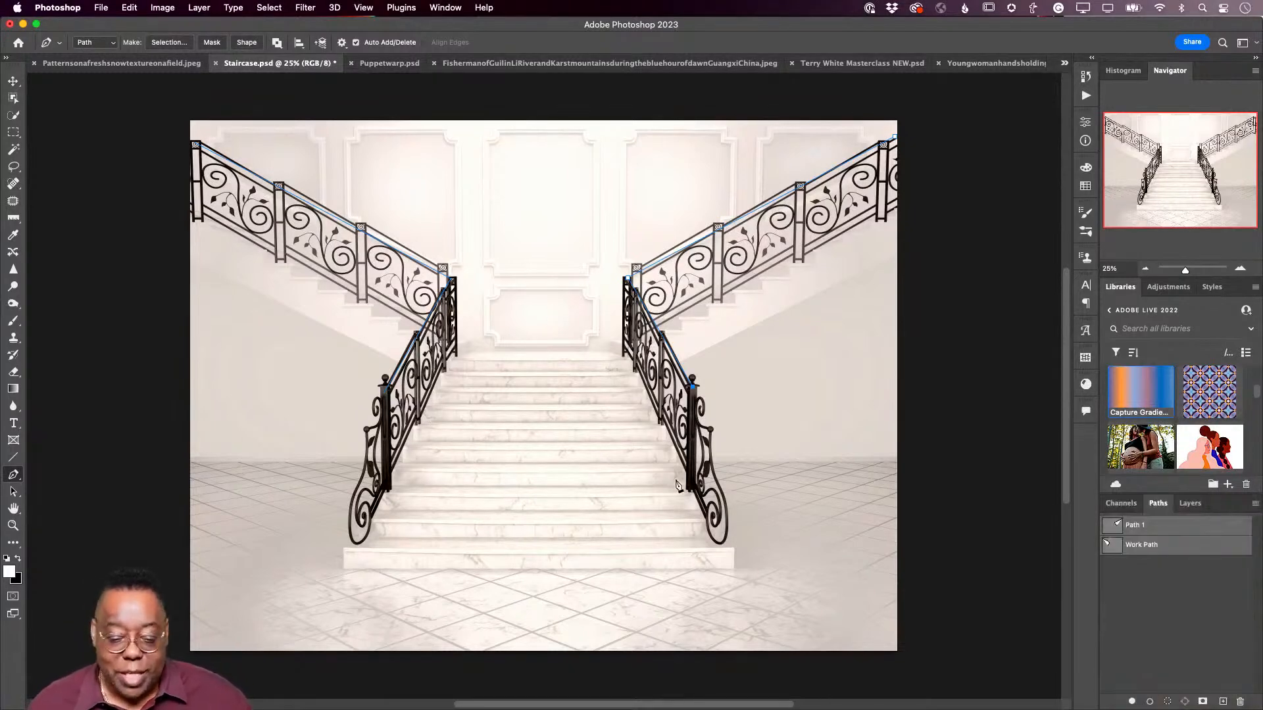
click(1136, 548)
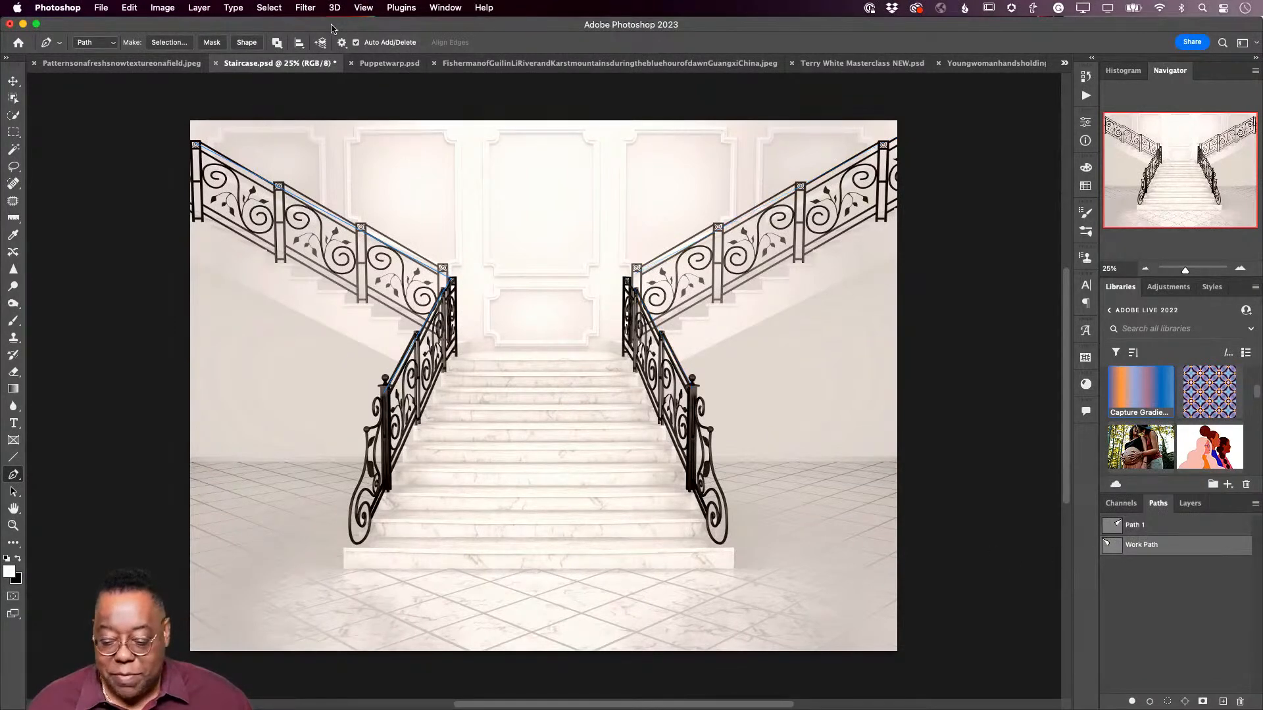
click(1135, 506)
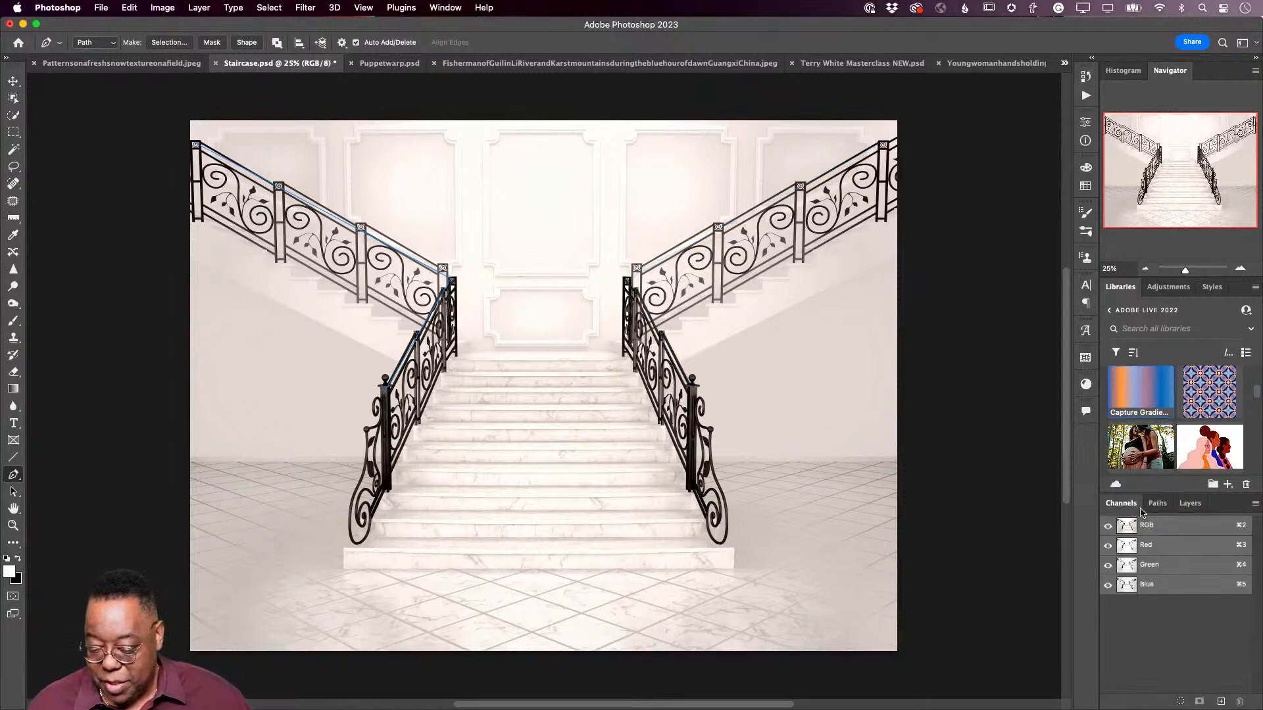
Step: Add a new empty layer above the staircase and open the Flame render filter with the Work Path selected
click(1187, 505)
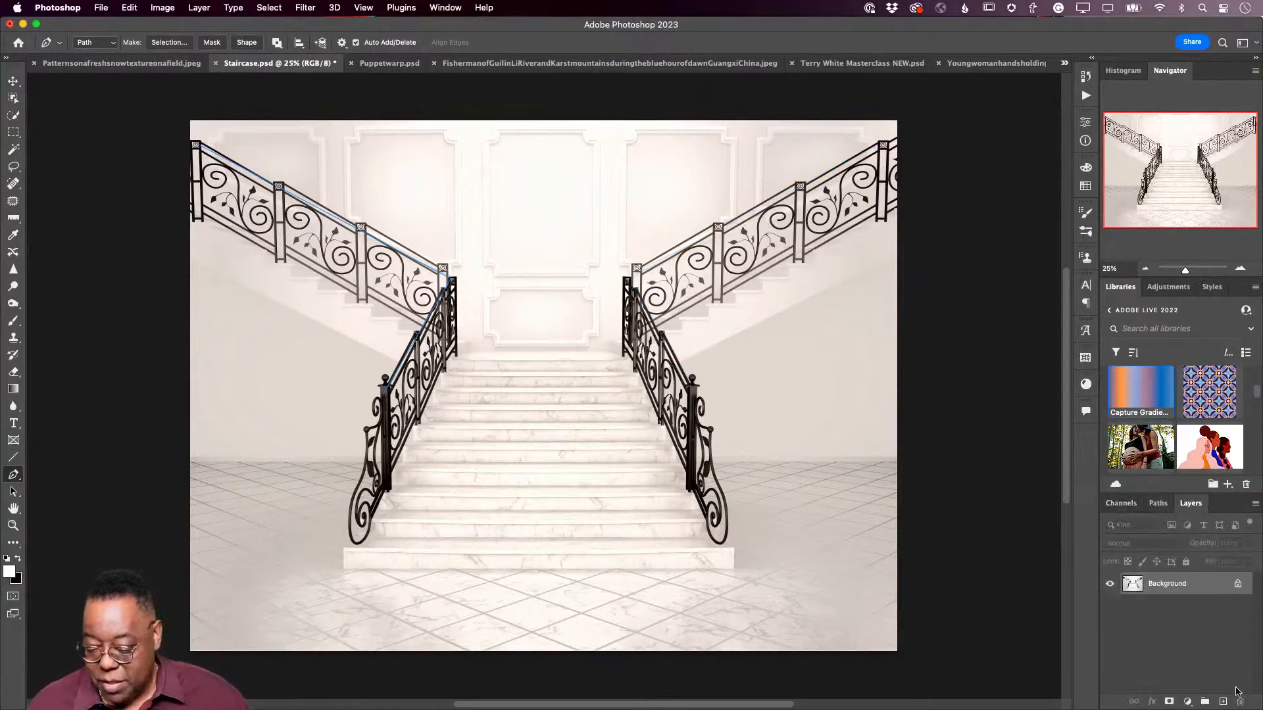
click(1223, 701)
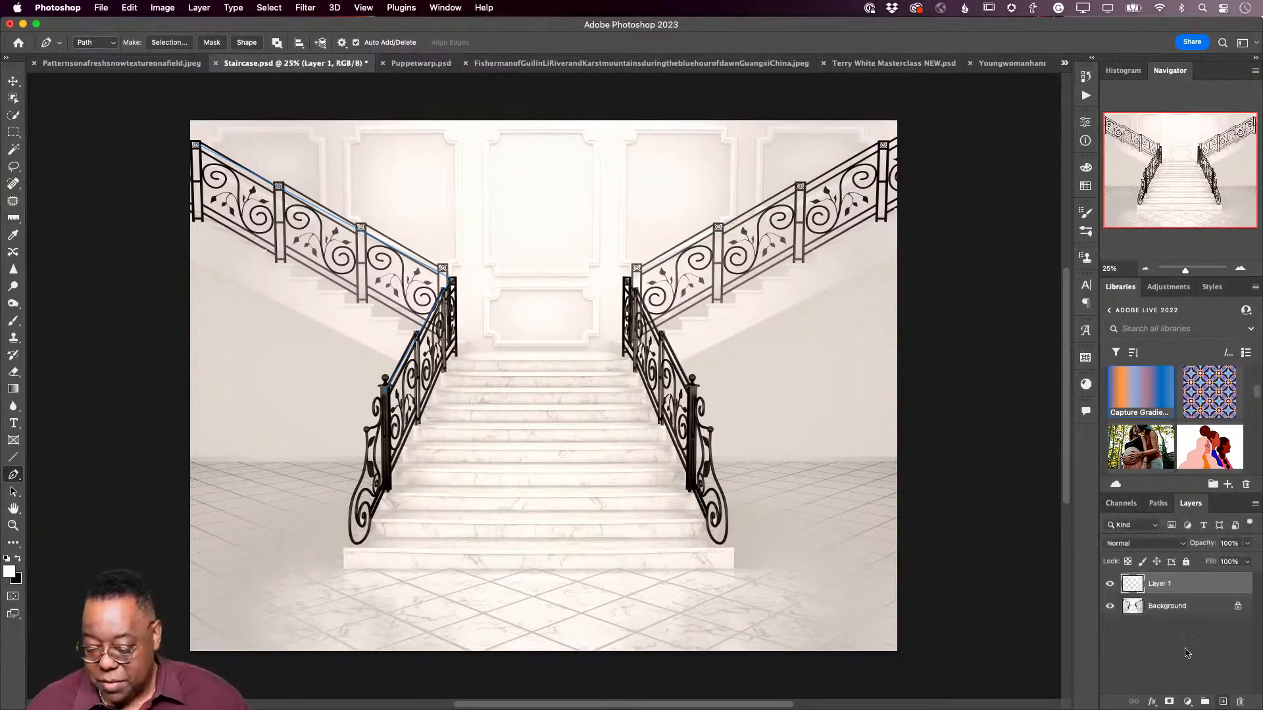
click(1158, 504)
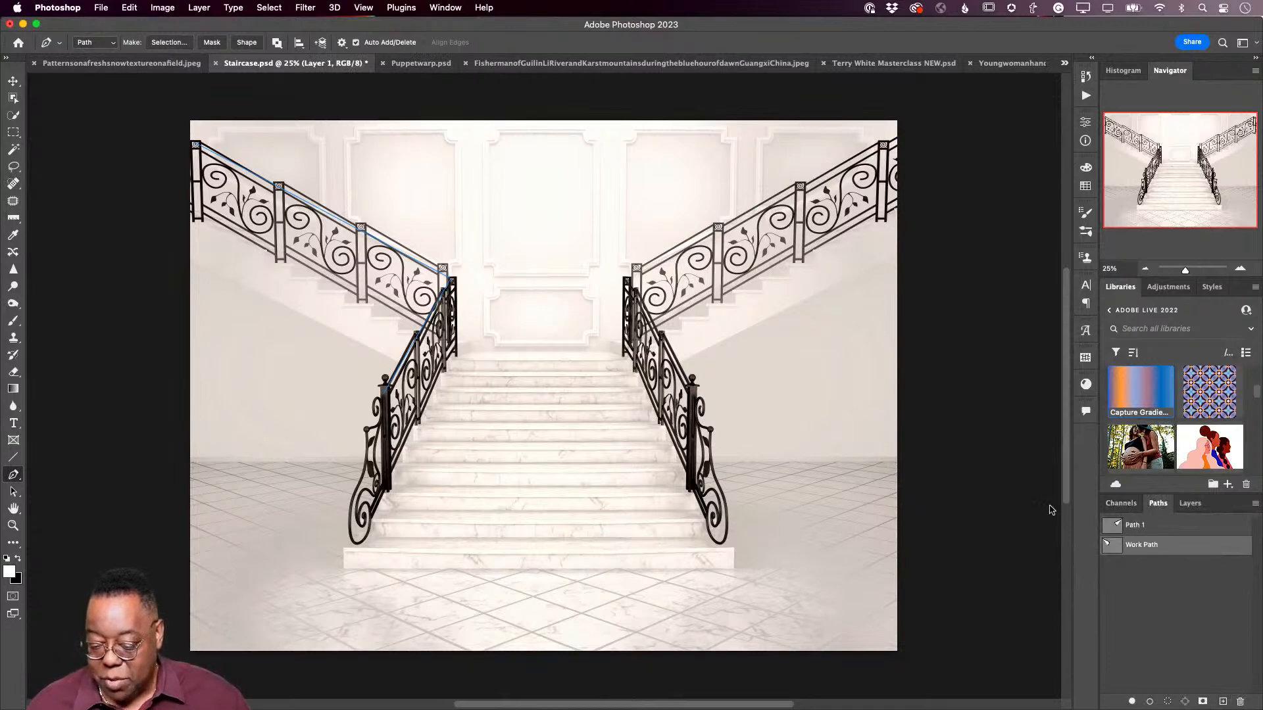
click(297, 9)
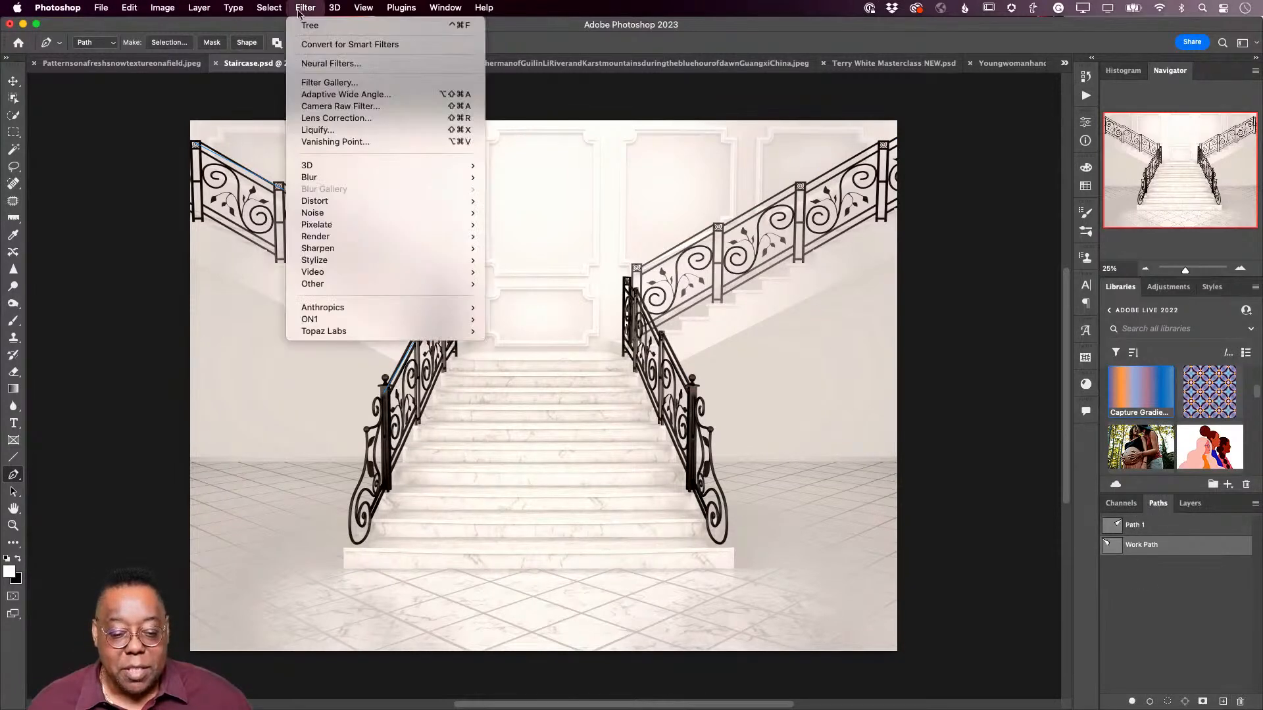
mouse_move(339, 225)
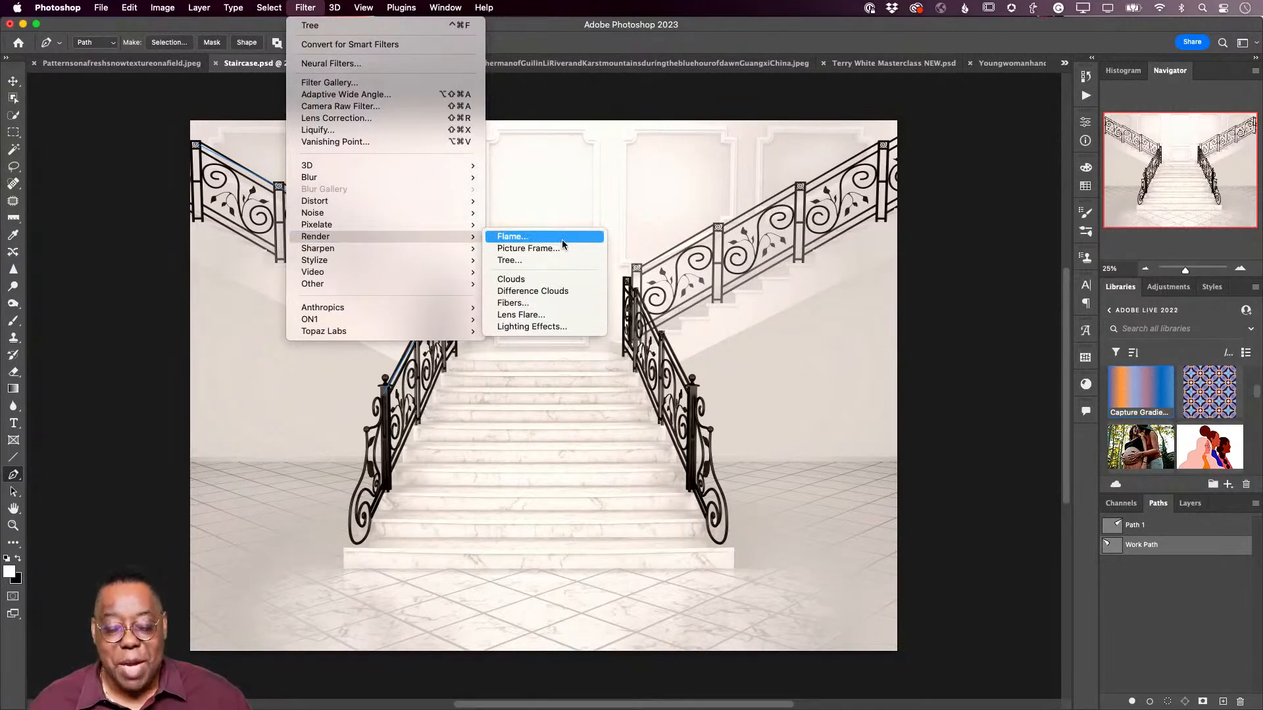
click(562, 238)
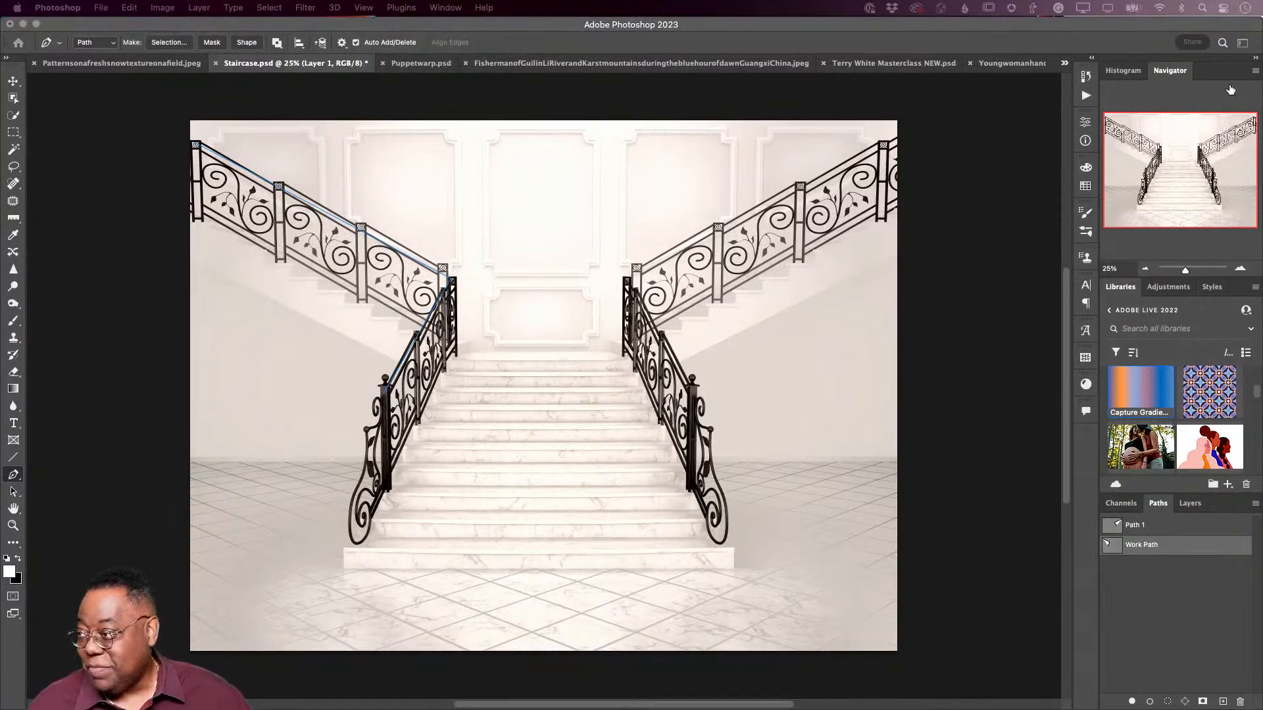
drag(1133, 179, 904, 169)
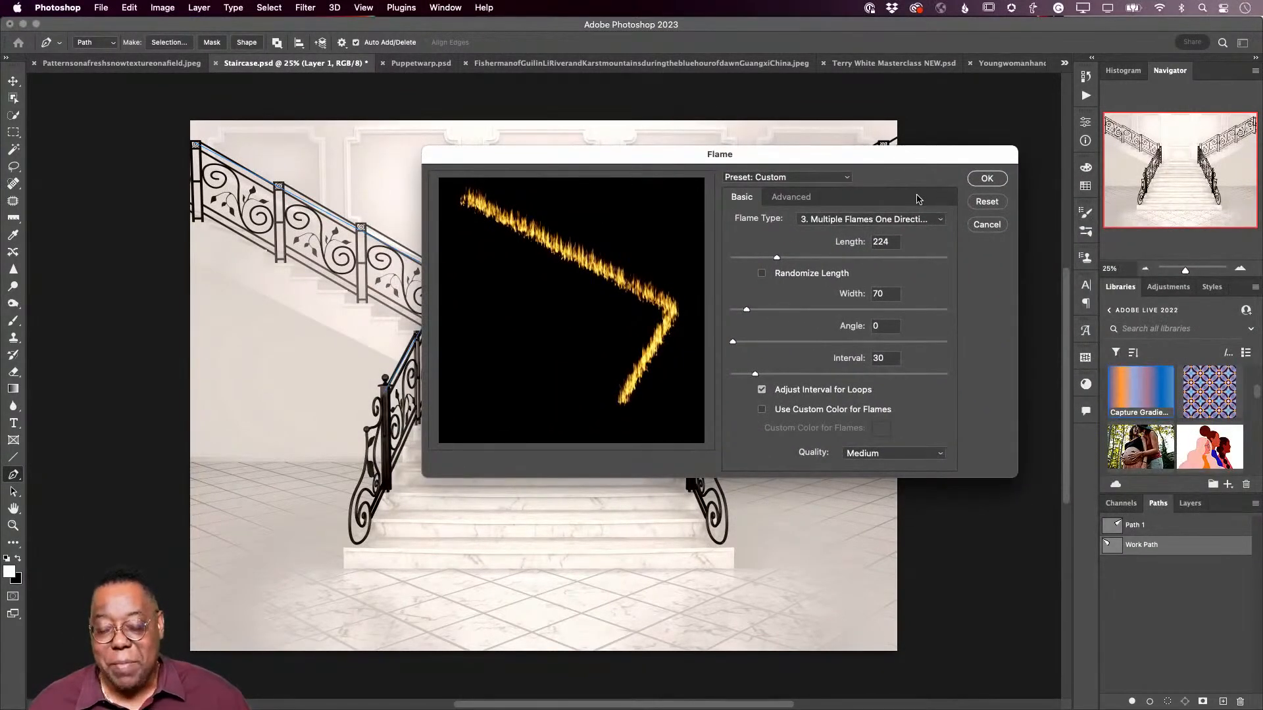
Step: Render flames along the left handrail with length 416, width 107, angle 11 and interval 56
drag(774, 260, 818, 261)
mouse_move(748, 311)
mouse_down()
mouse_move(774, 314)
mouse_move(755, 313)
mouse_up()
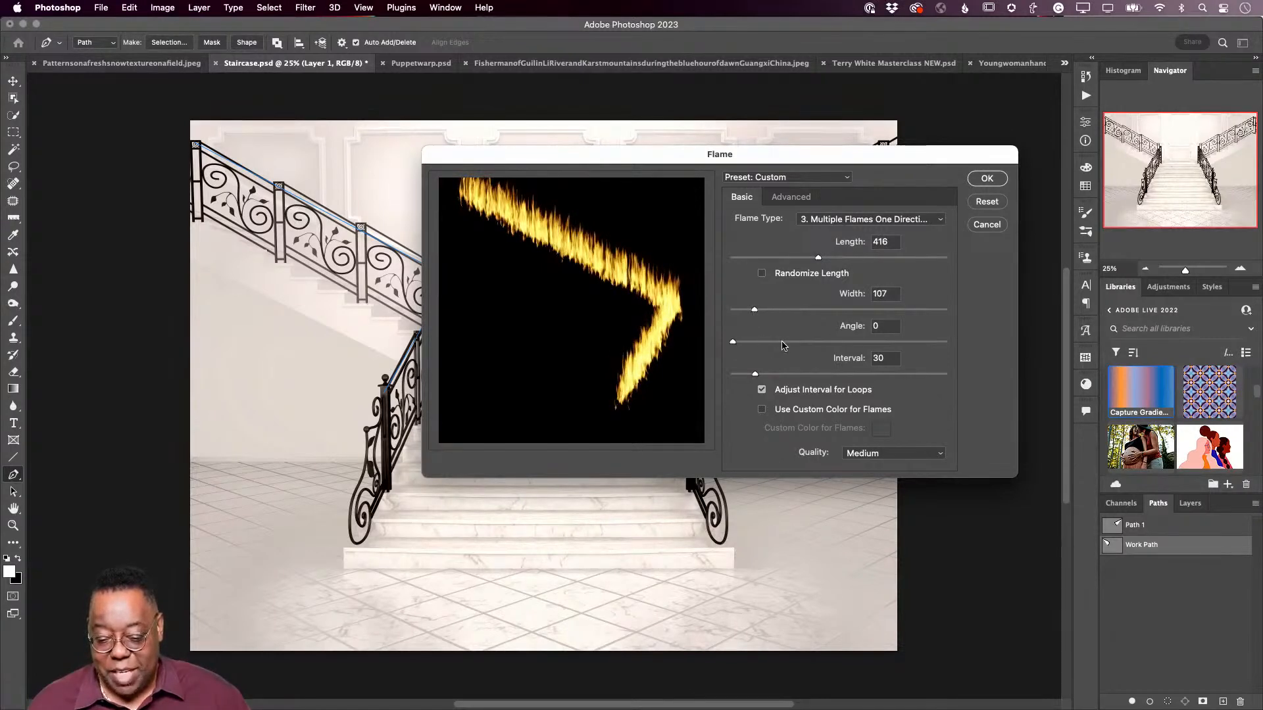
drag(733, 342, 785, 379)
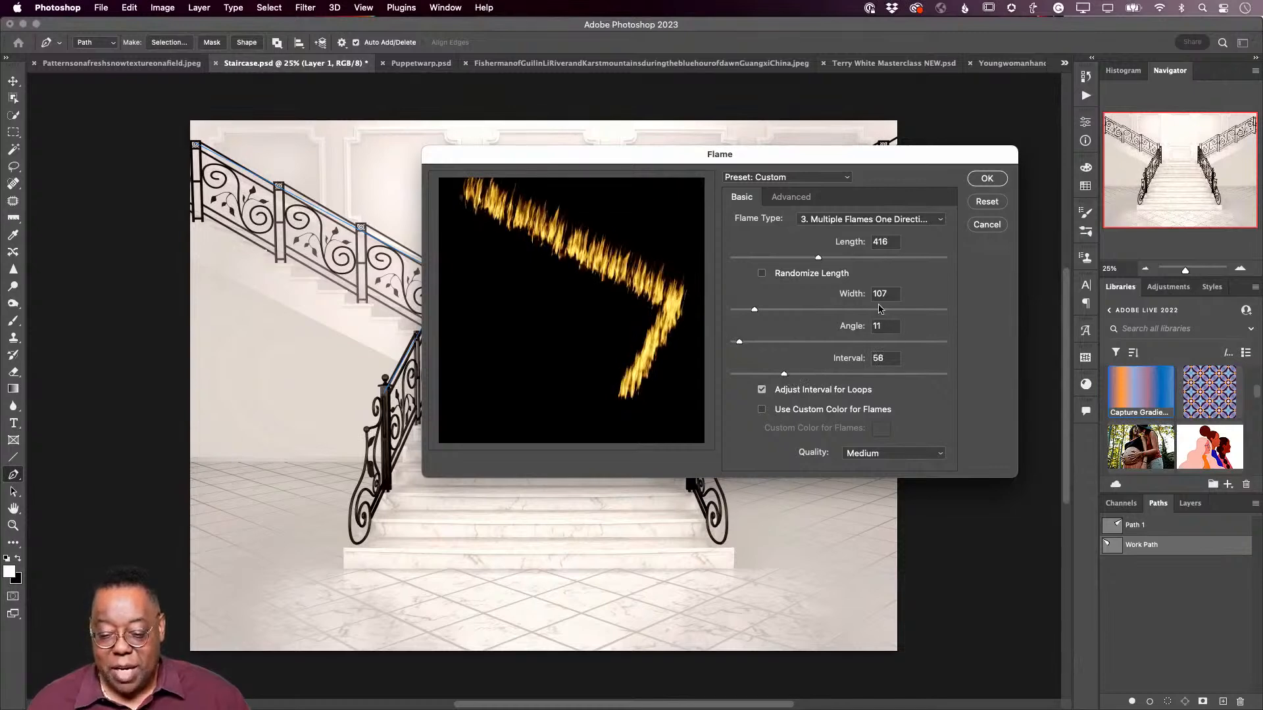
click(989, 182)
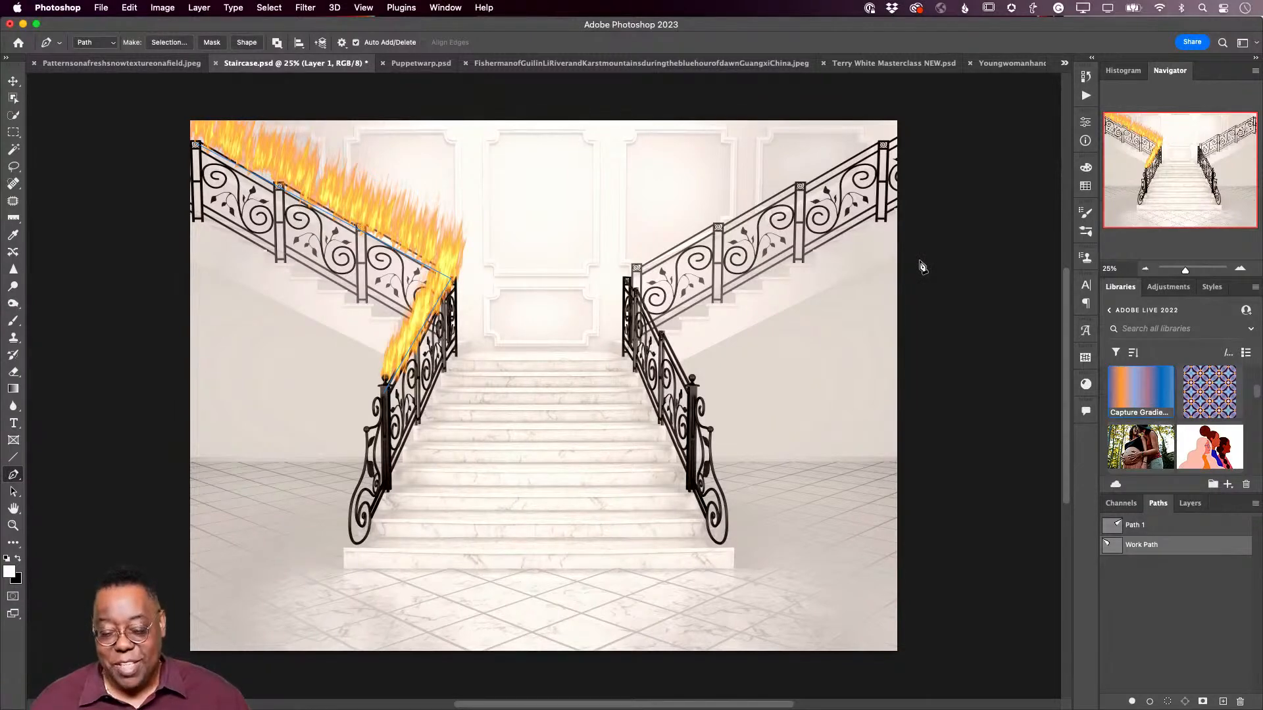
Step: Select Path 1 along the right handrail and apply the Flame filter again with the same settings
click(1153, 524)
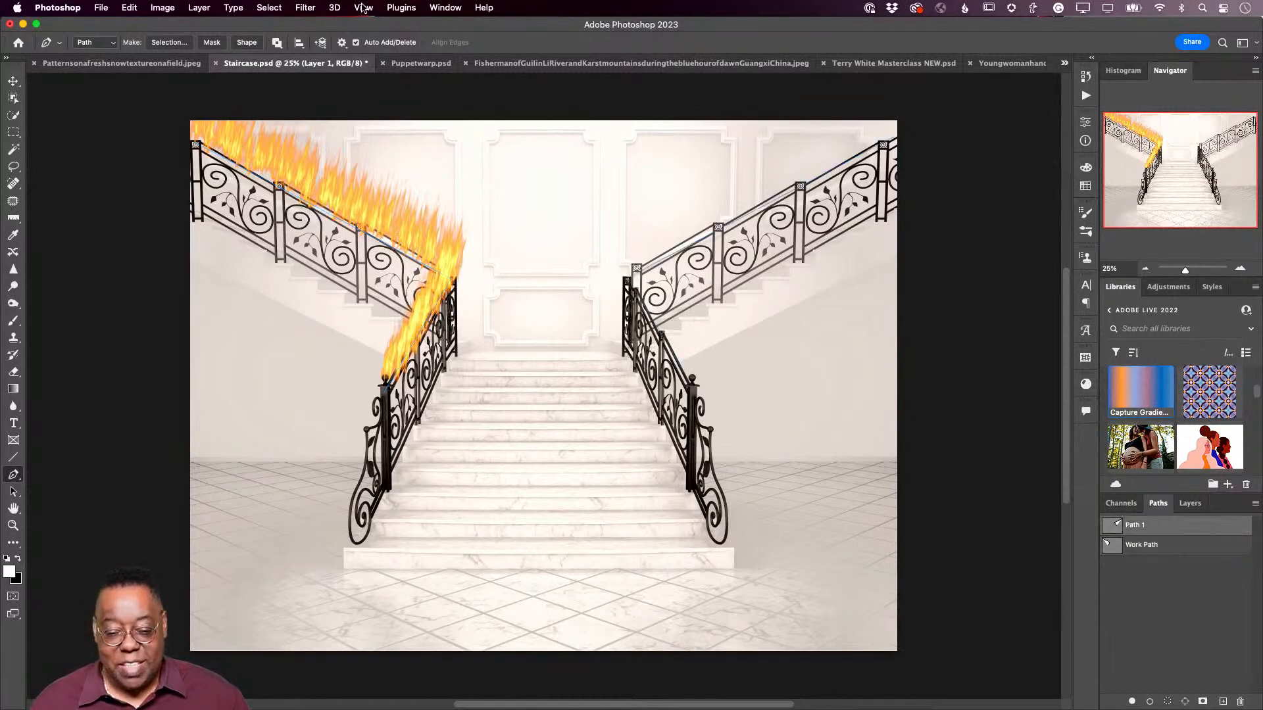
click(305, 8)
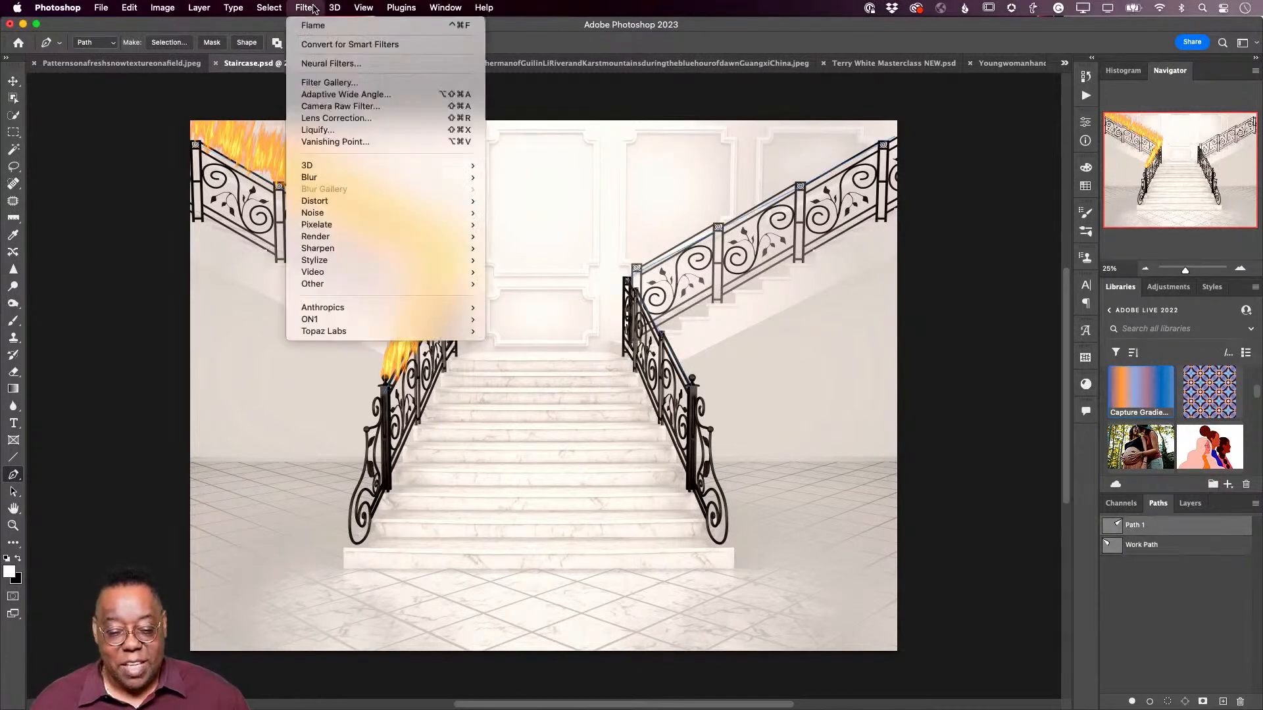
click(316, 27)
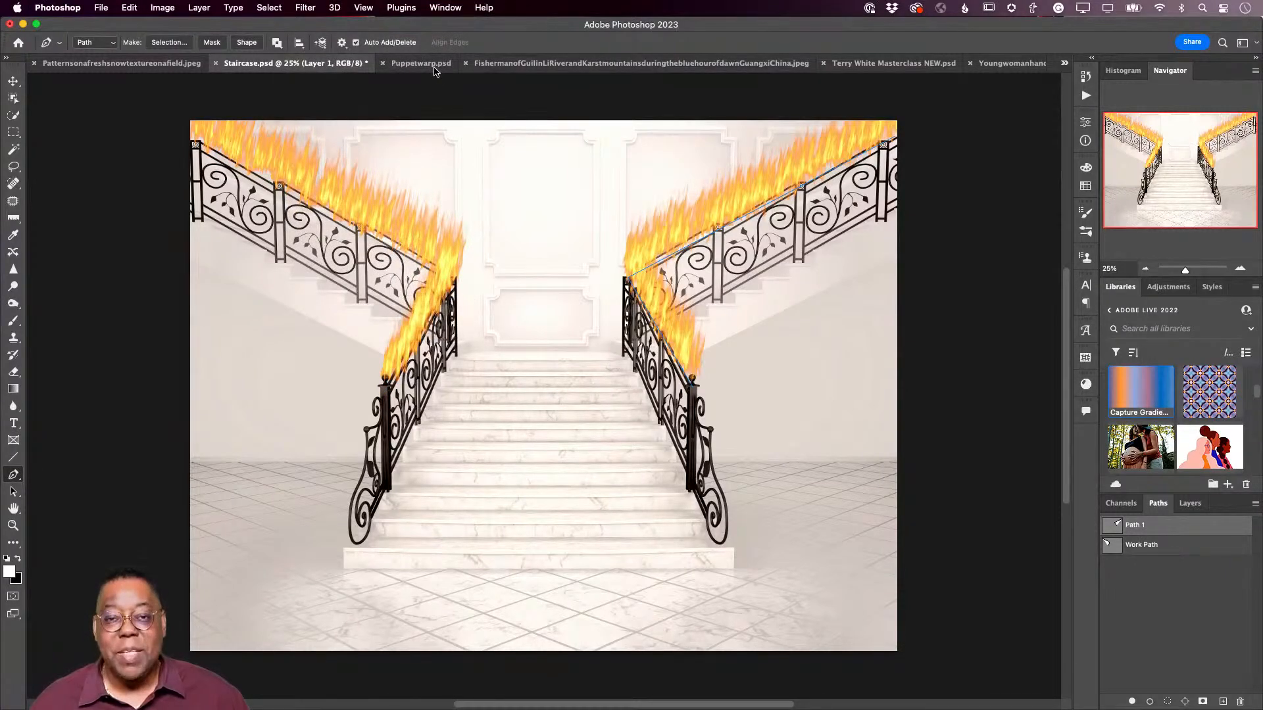
click(305, 7)
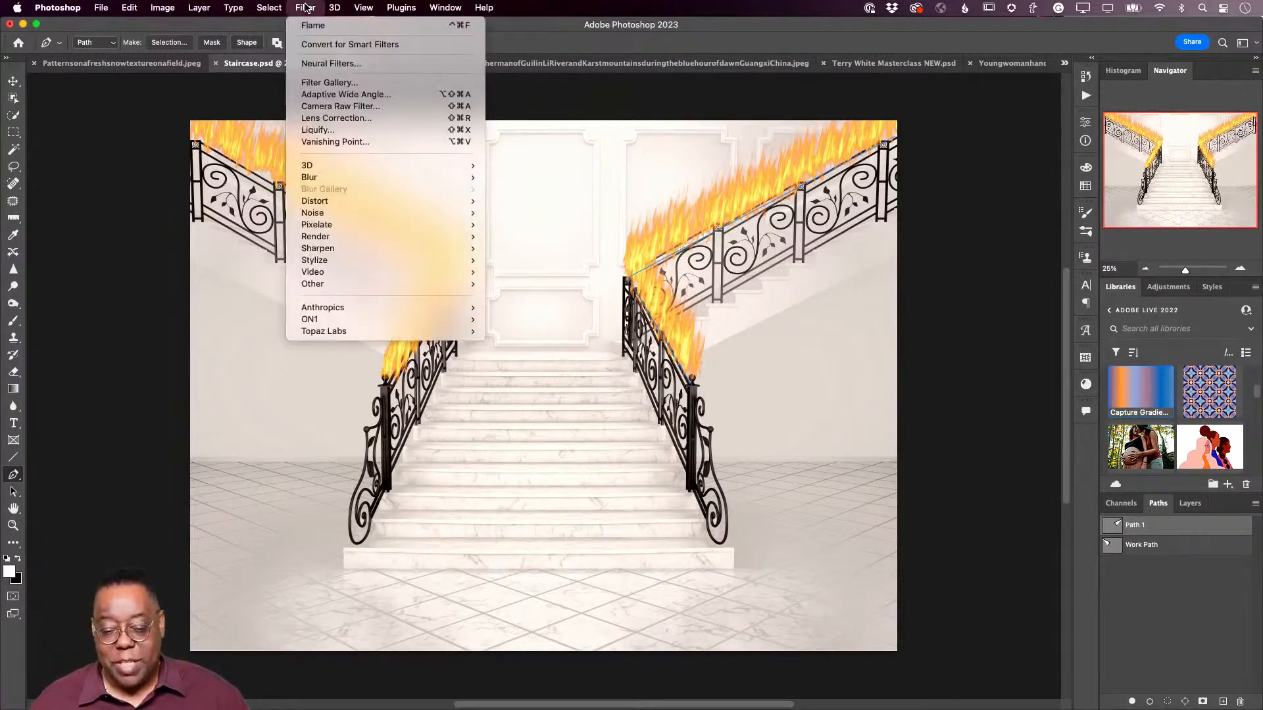
mouse_move(377, 205)
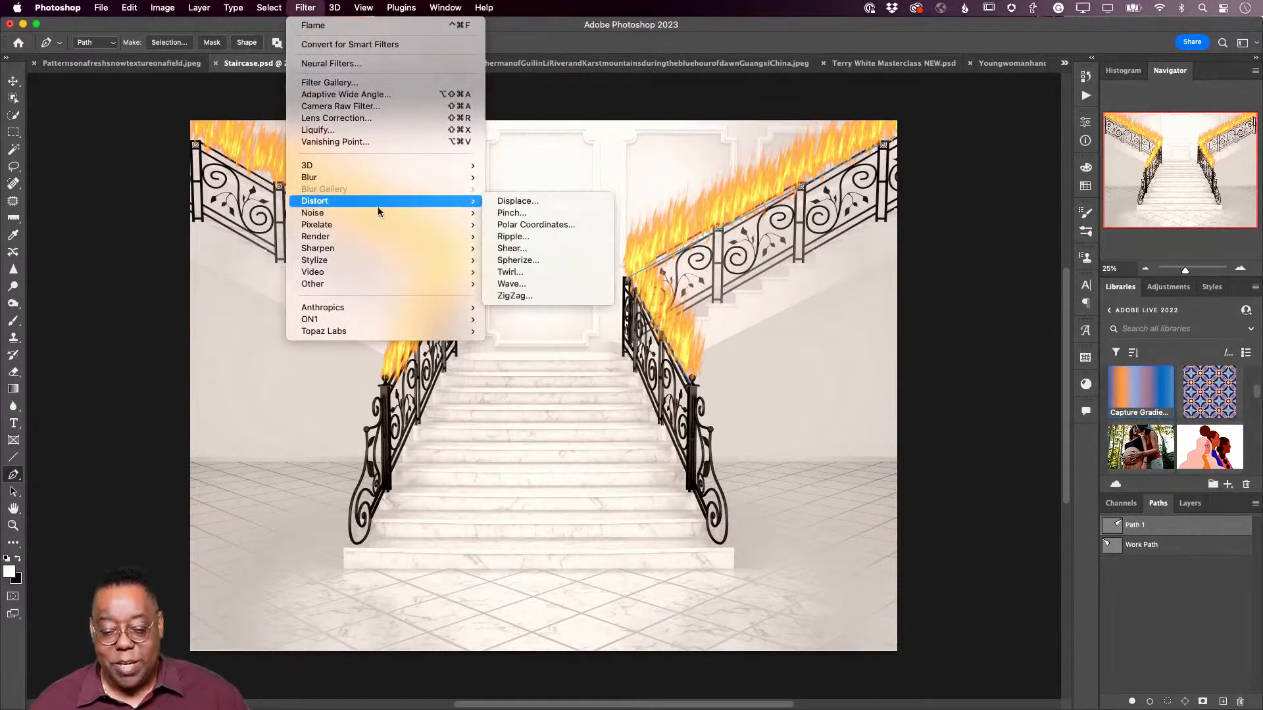
mouse_move(424, 235)
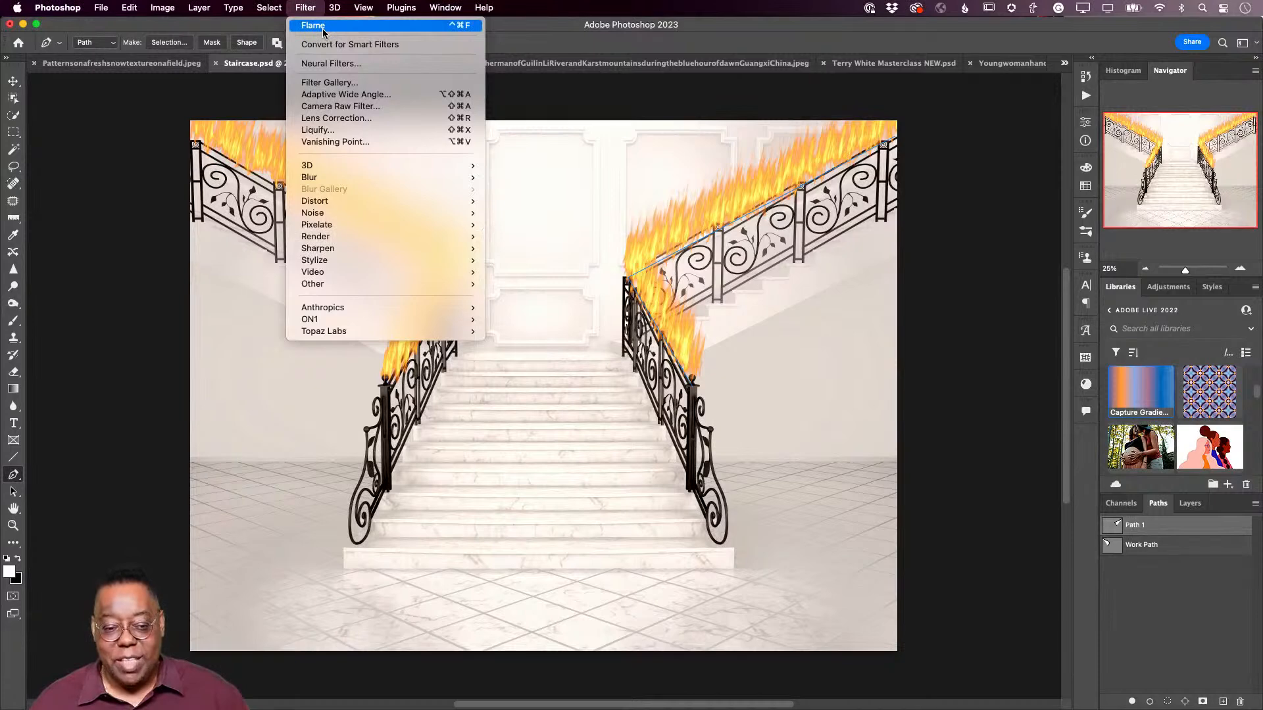
click(323, 26)
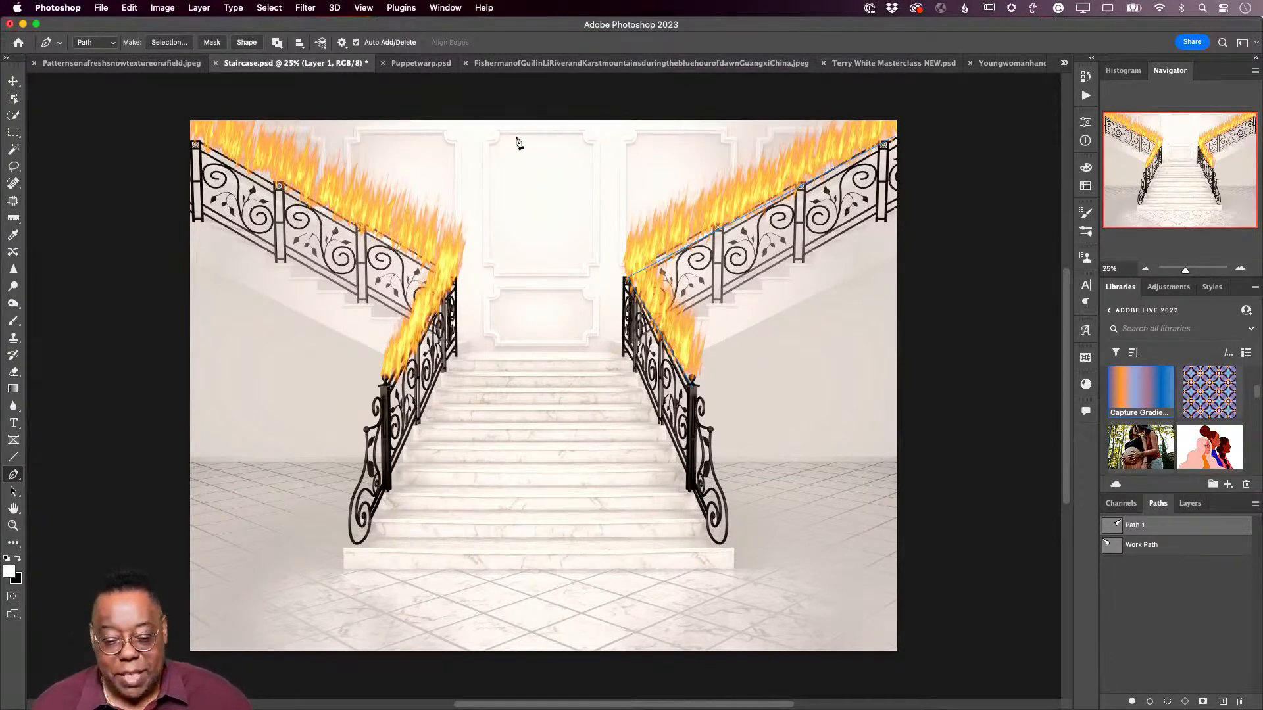
Step: Activate the Move tool, start the Contact Sheet II automation and choose the Australia photos folder as the image source
click(13, 80)
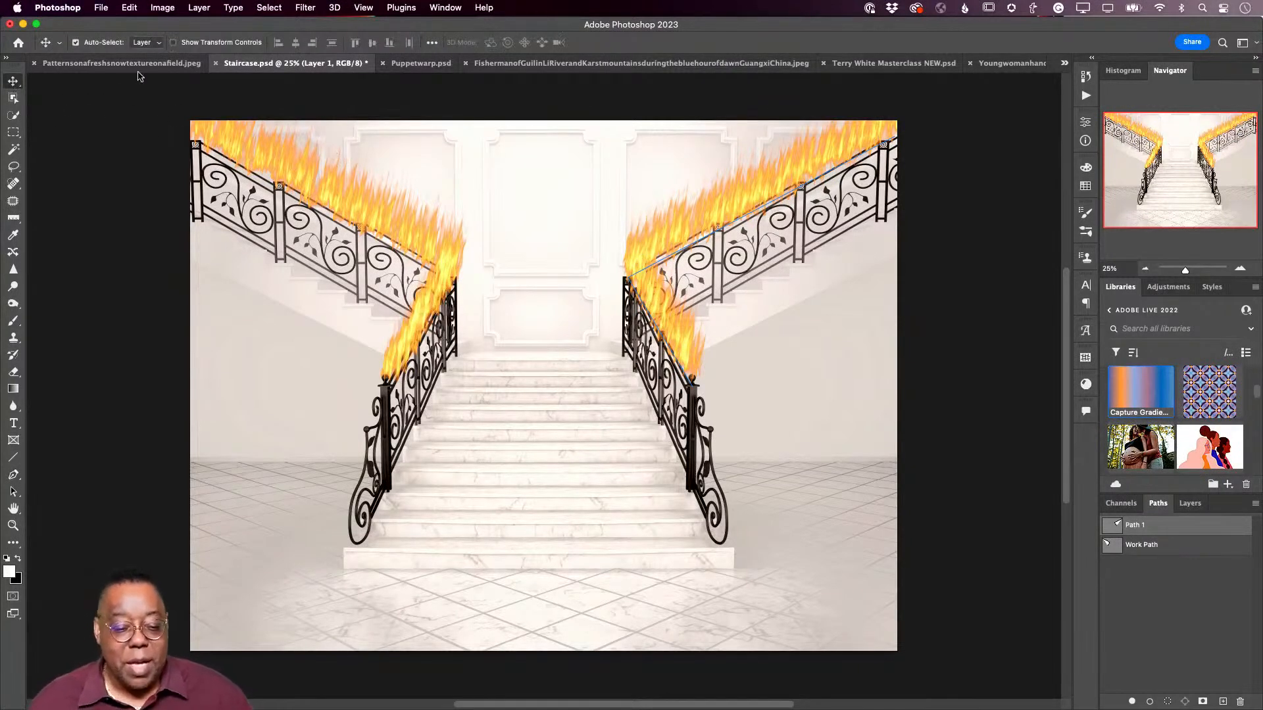
click(100, 7)
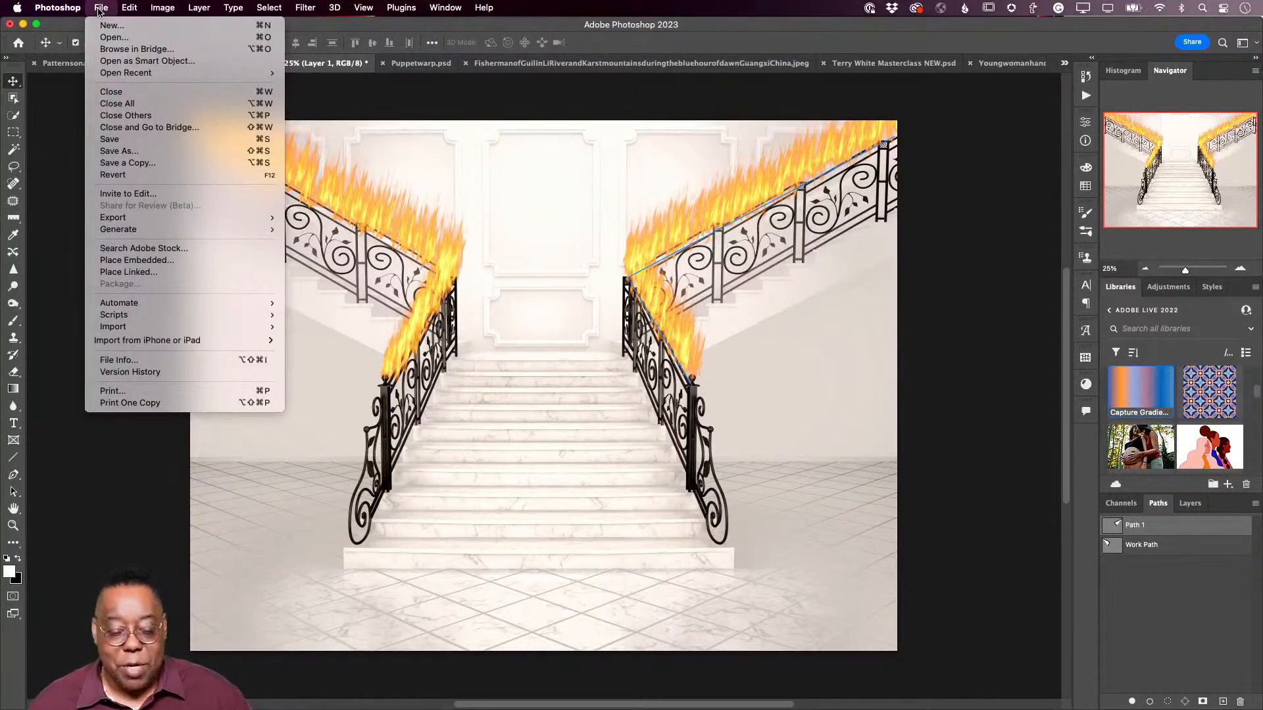
mouse_move(152, 304)
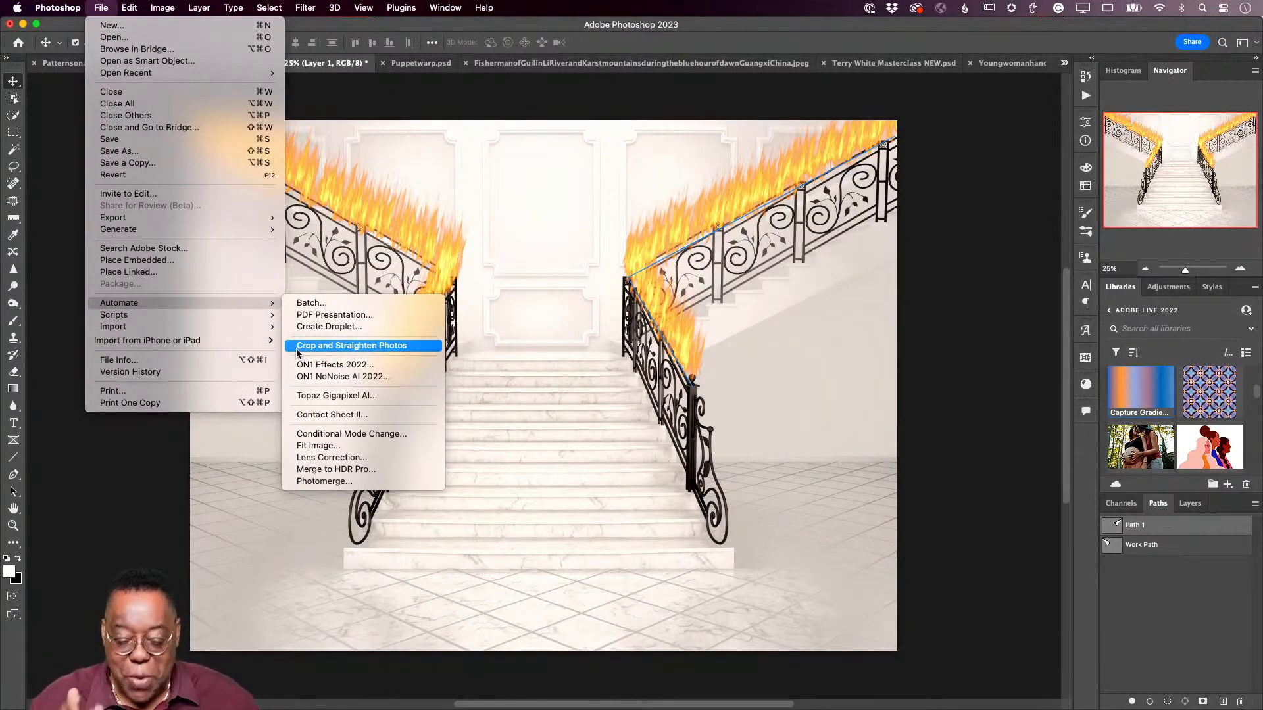
click(314, 415)
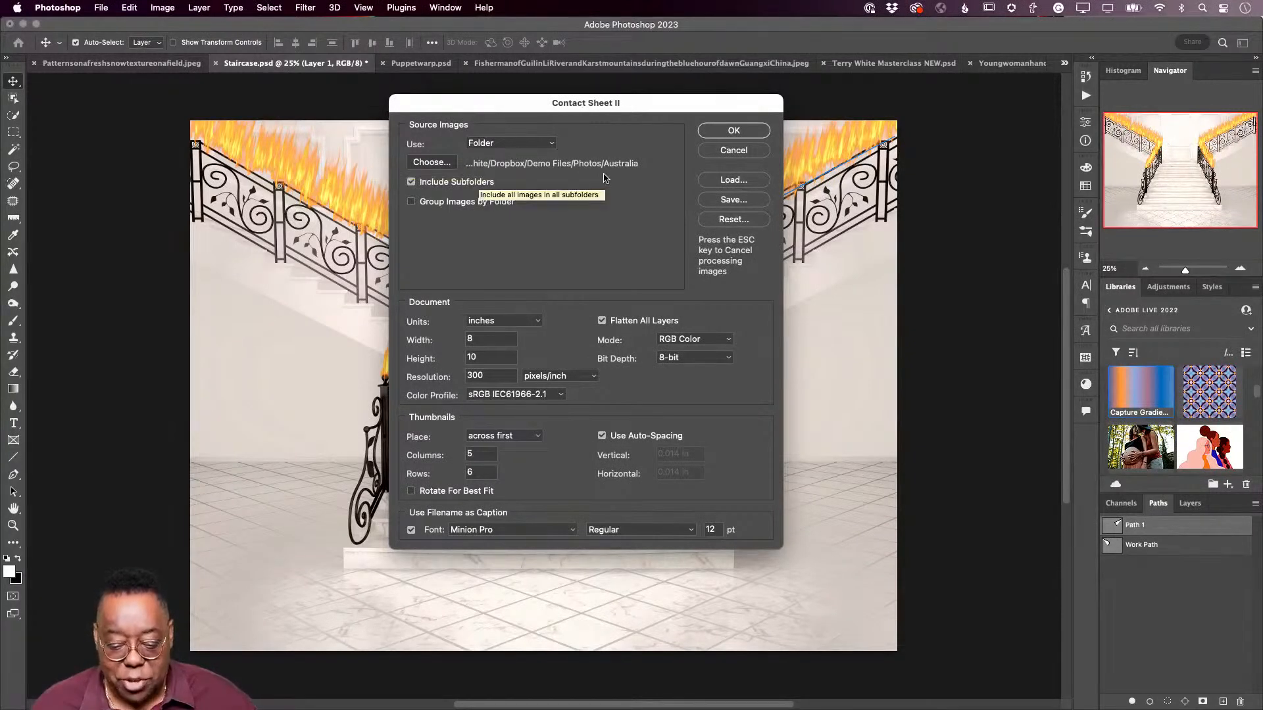
click(440, 166)
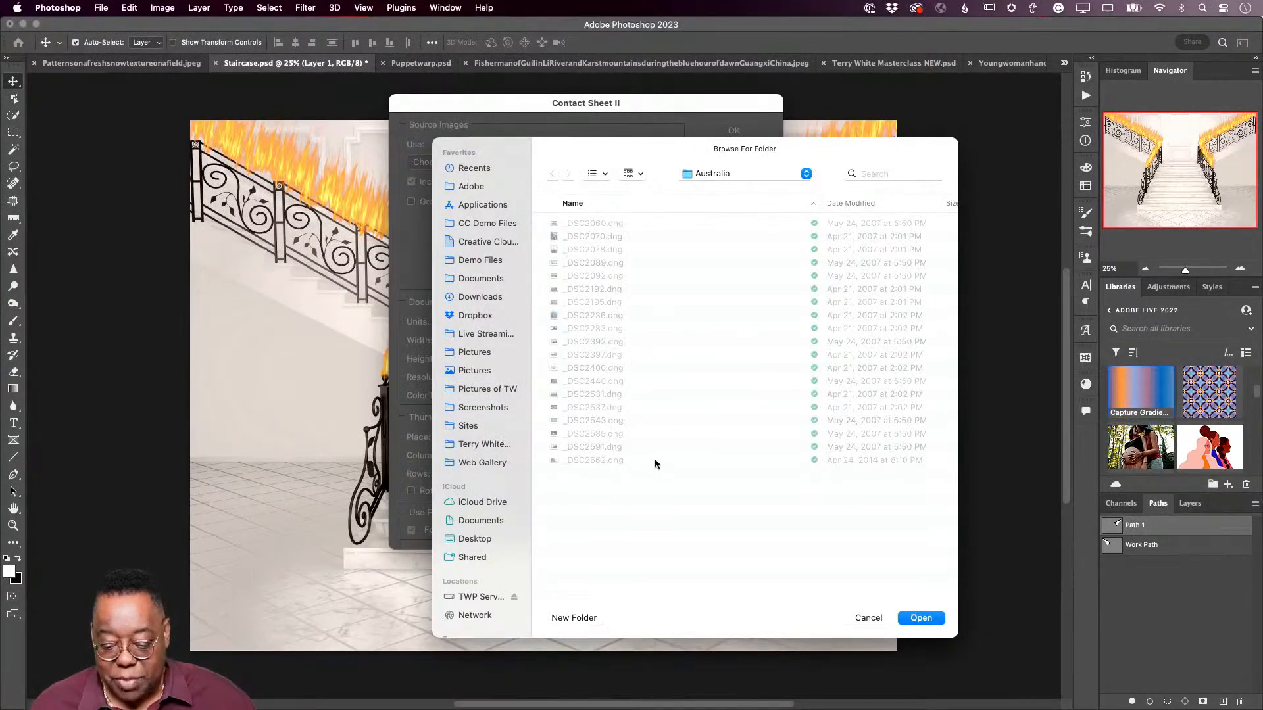
click(921, 617)
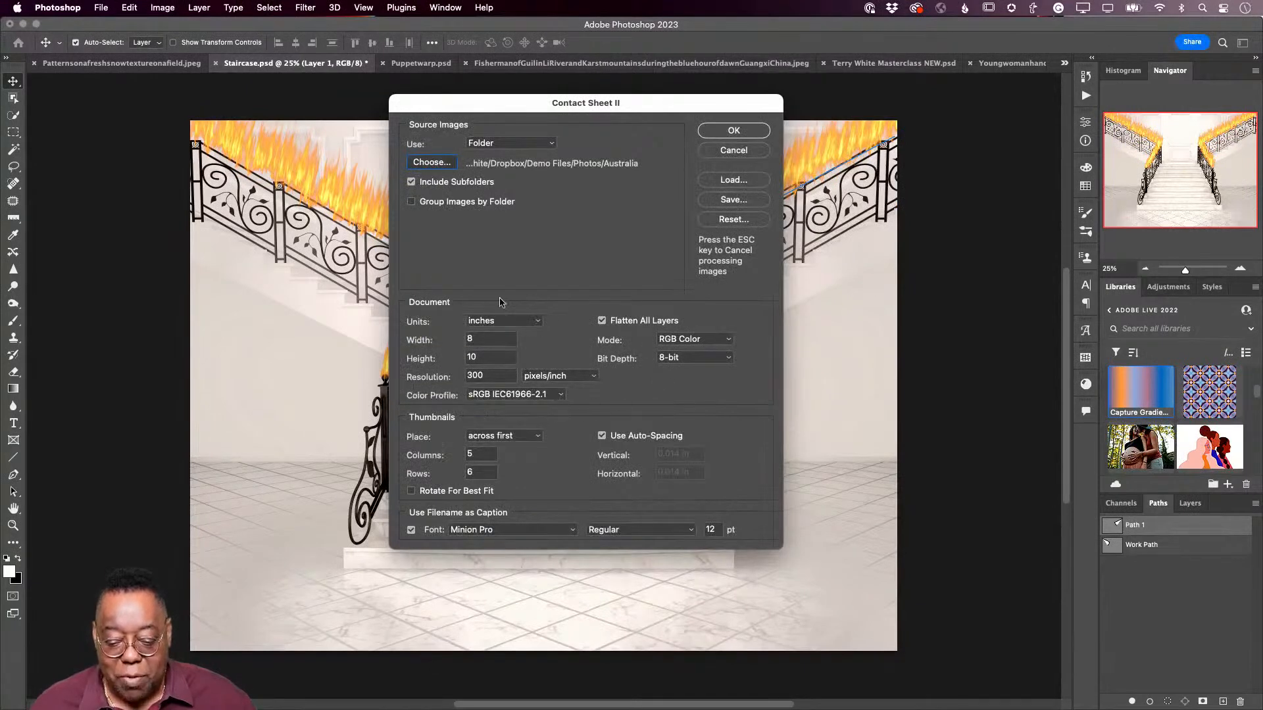
Step: Set the contact sheet page to 8.5 by 11 inches and keep the thumbnails placed across first
click(488, 340)
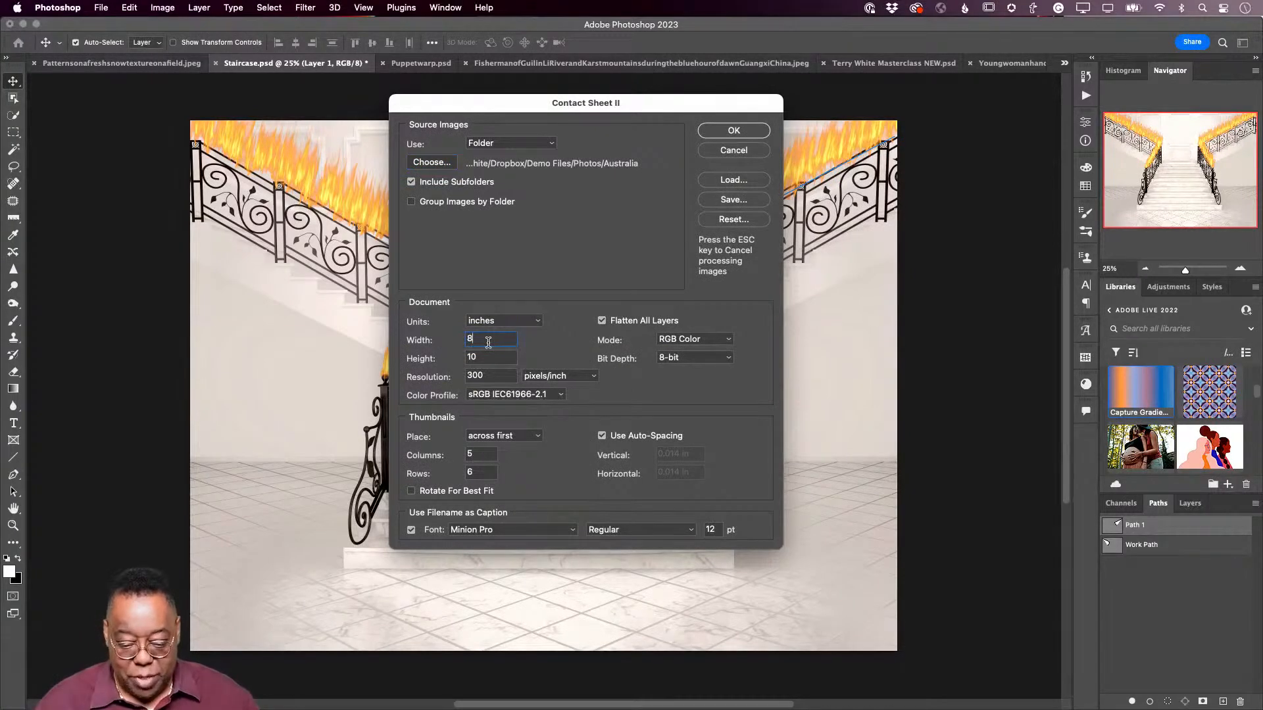
key(Tab)
text(1)
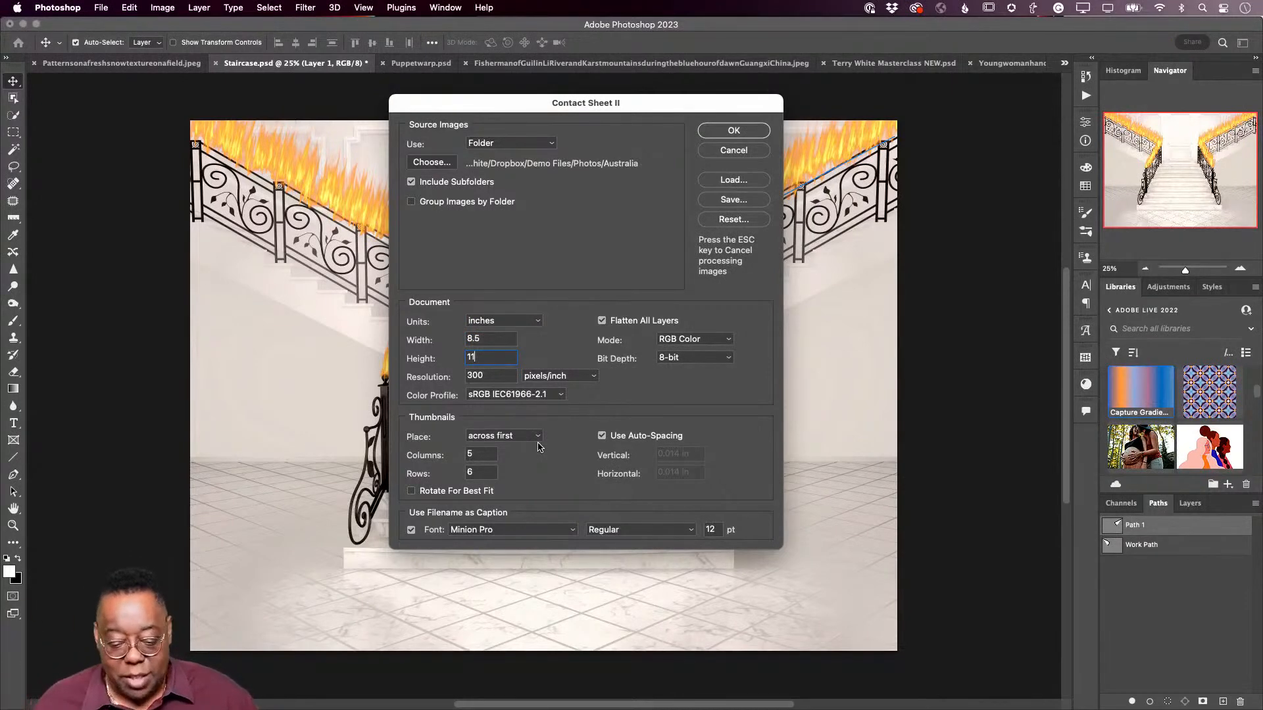
click(509, 437)
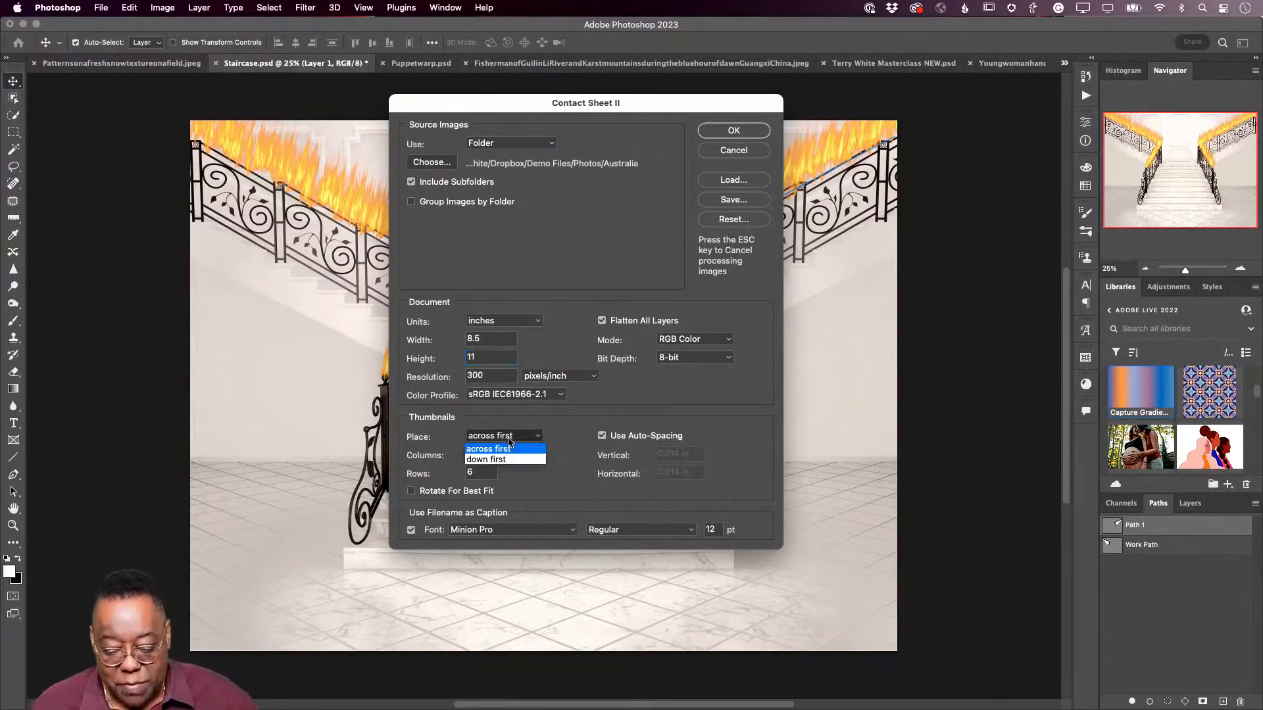
click(567, 419)
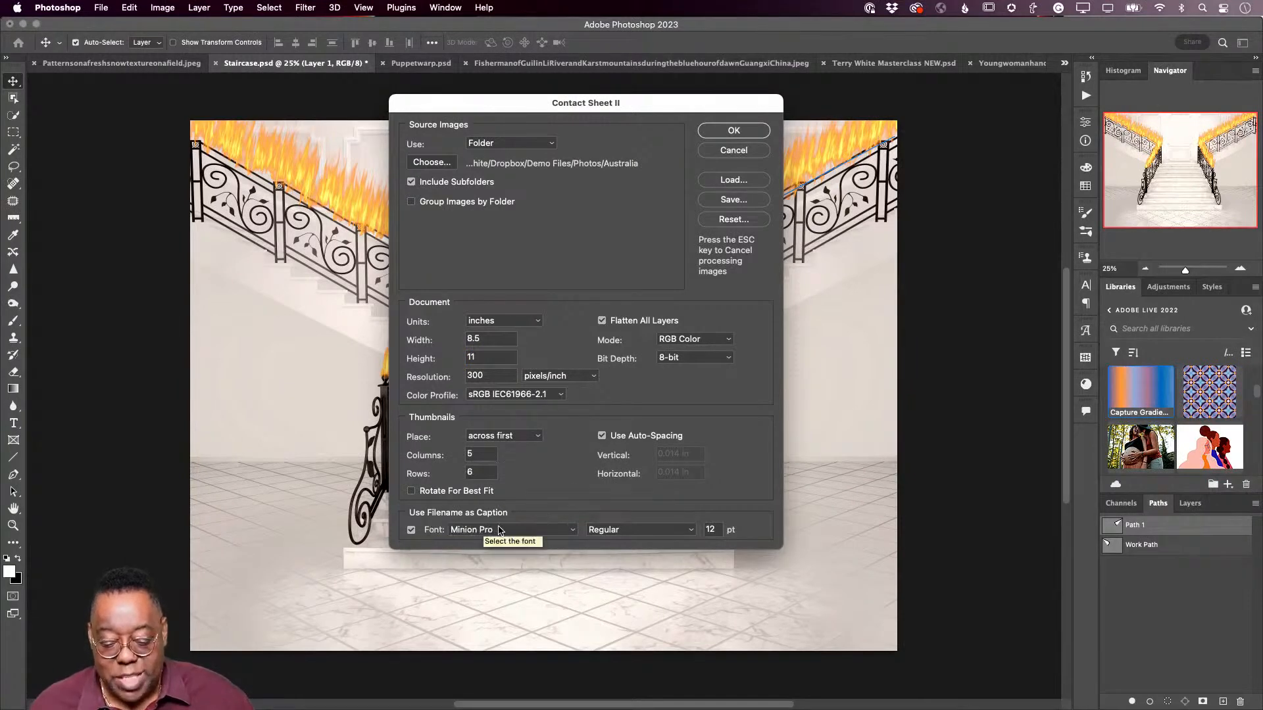
Step: Set the filename caption font to Myriad Pro and generate the contact sheet
click(521, 530)
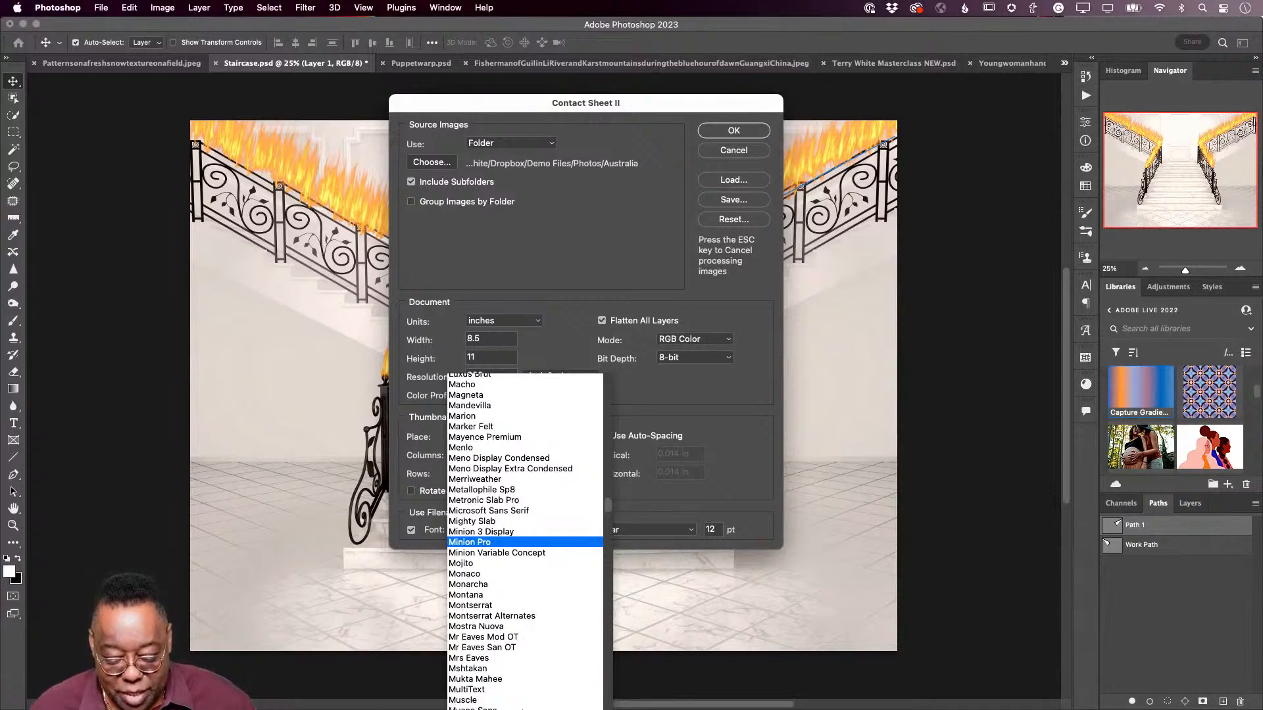
scroll(495, 663, down, 10)
scroll(494, 658, up, 8)
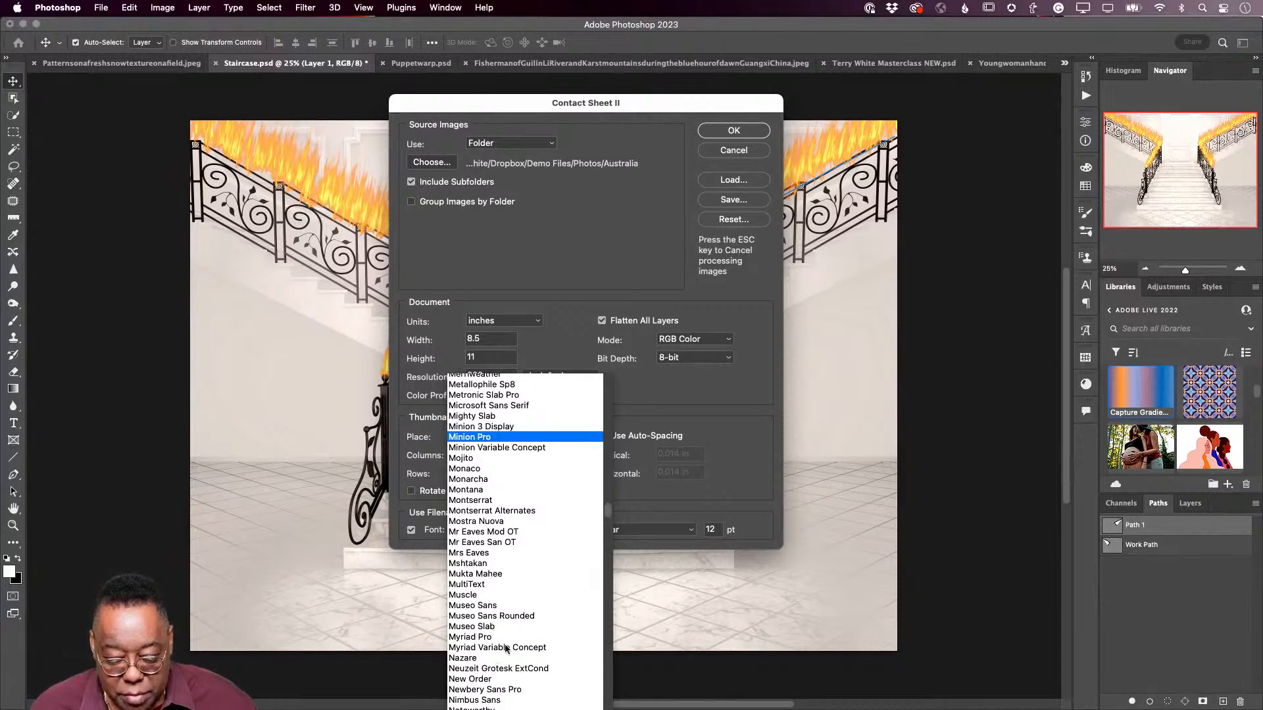
click(509, 638)
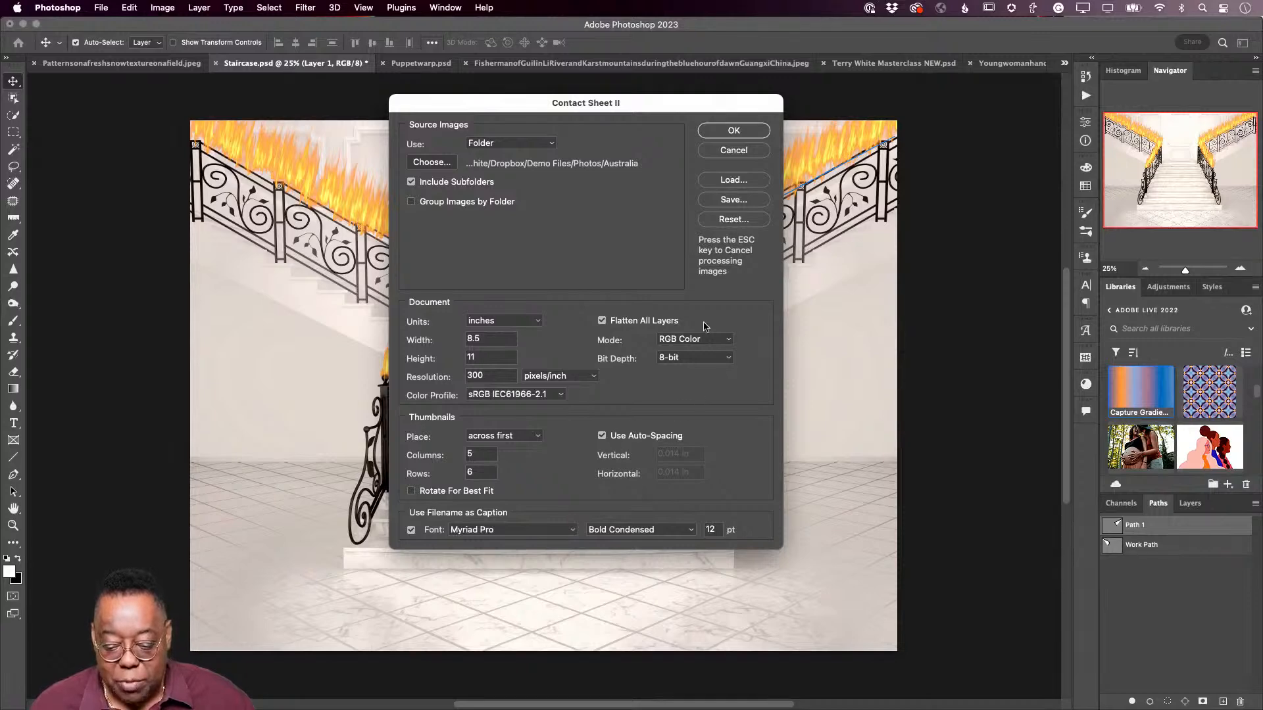
click(725, 132)
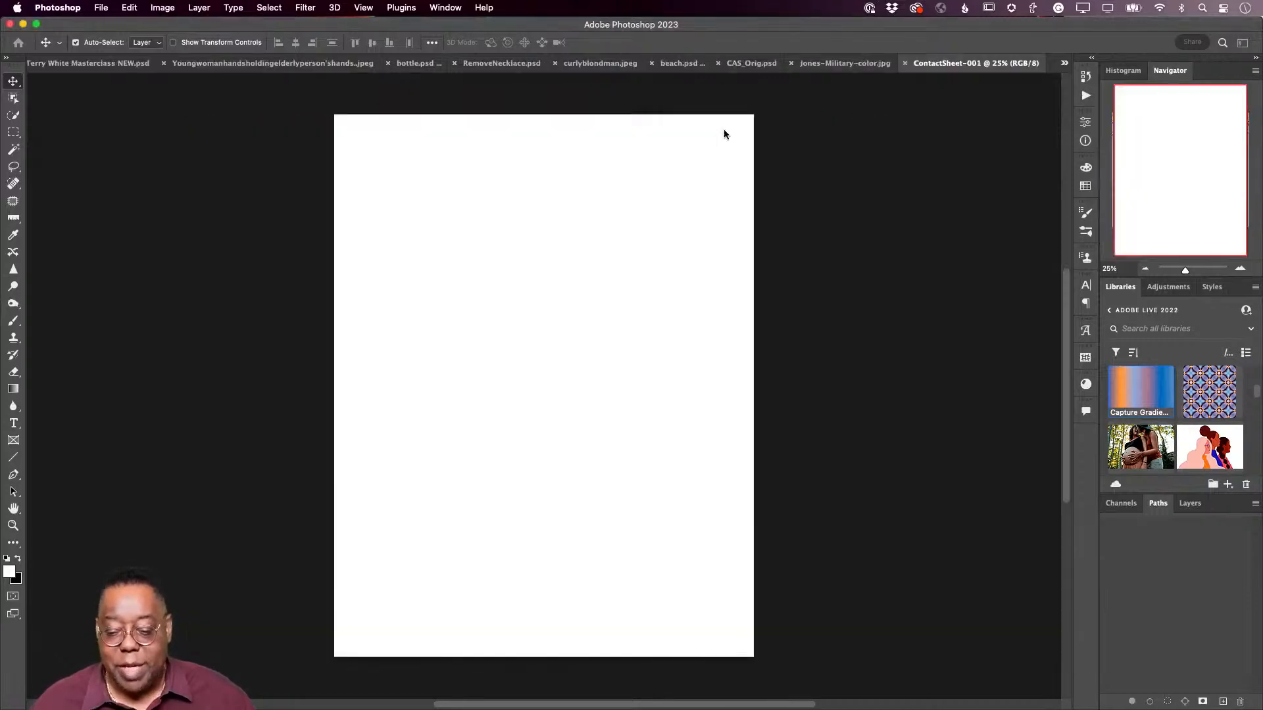
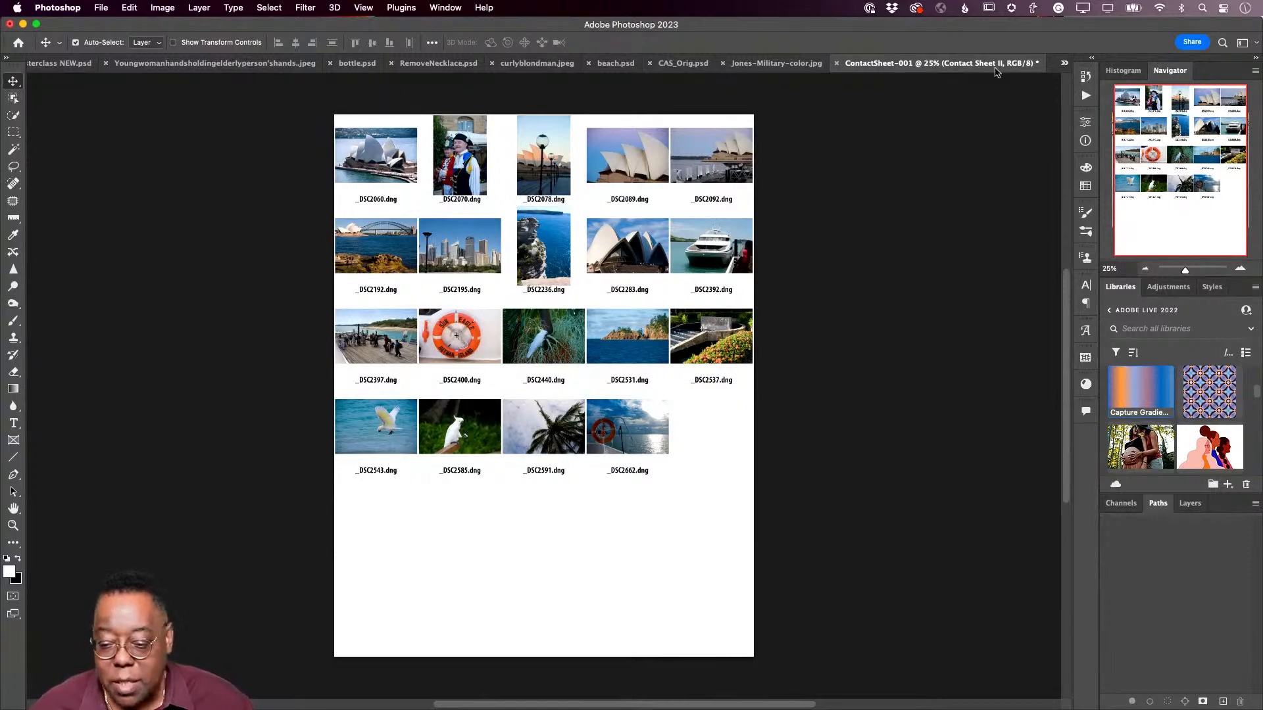
Step: Switch to the Puppetwarp.psd document, select the jumping woman with Select Subject and copy her onto a new layer
click(1064, 64)
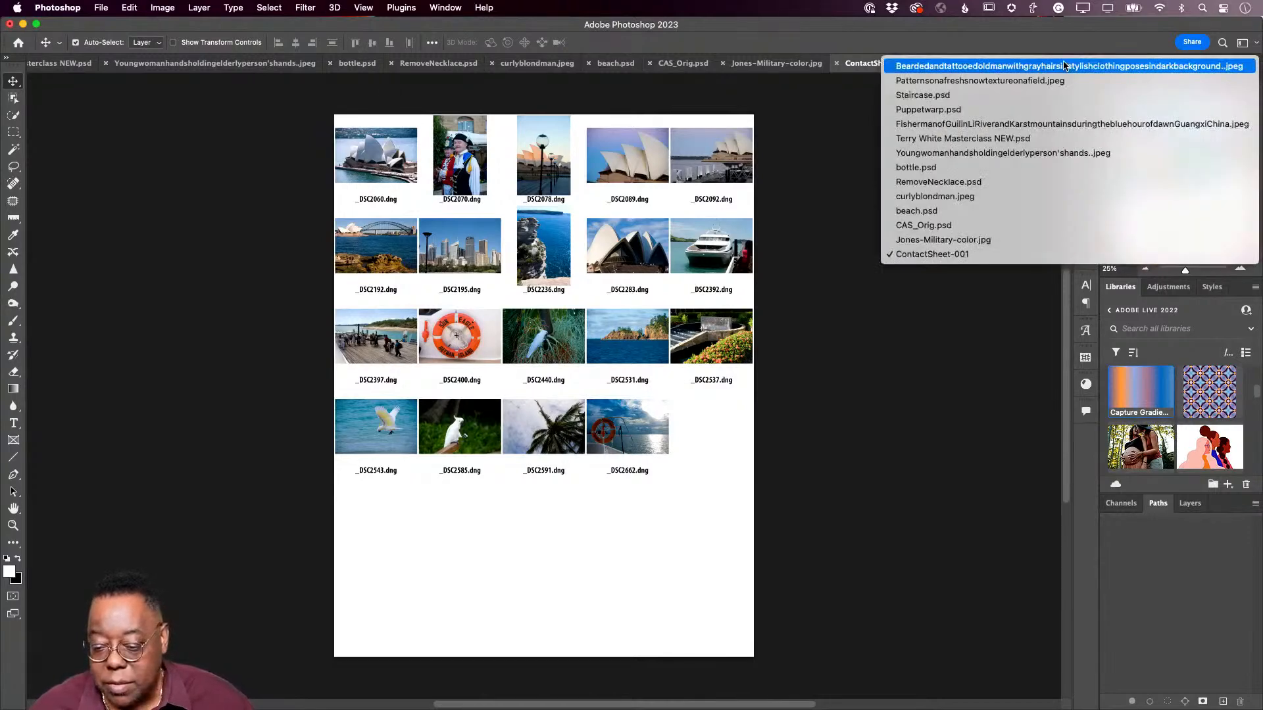
click(1063, 110)
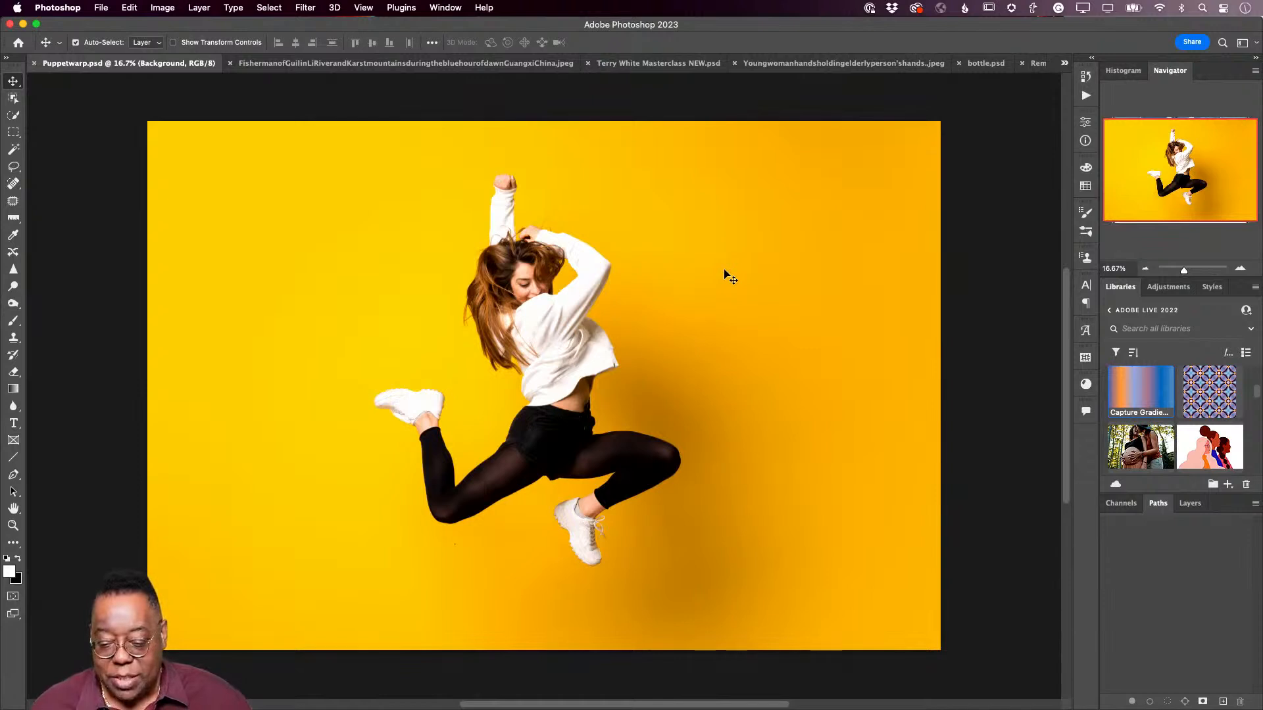
click(271, 11)
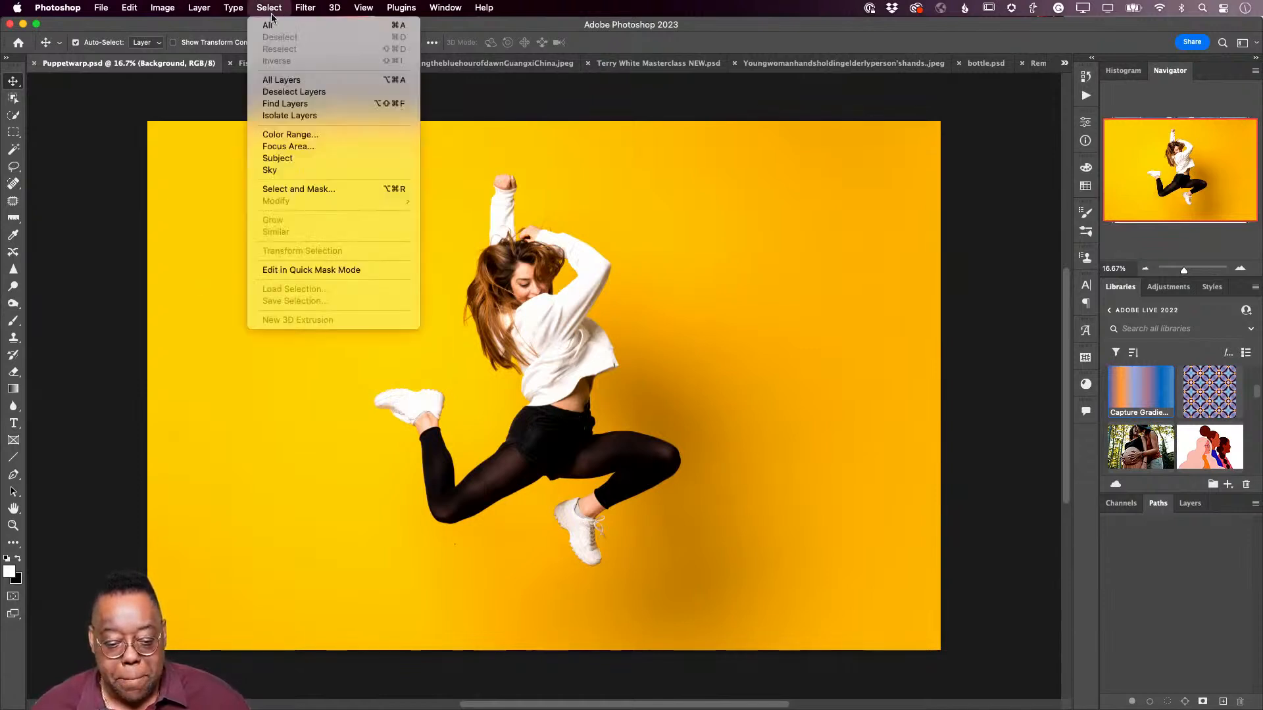
click(297, 158)
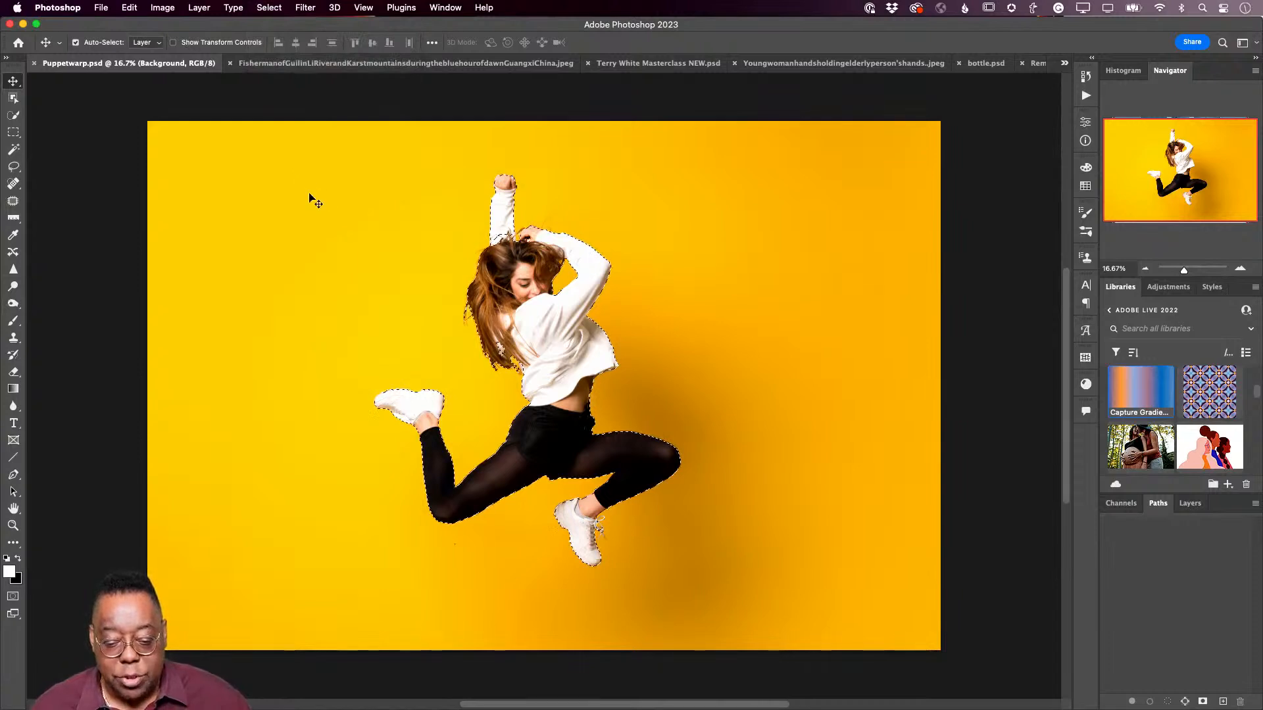
key(ctrl+j)
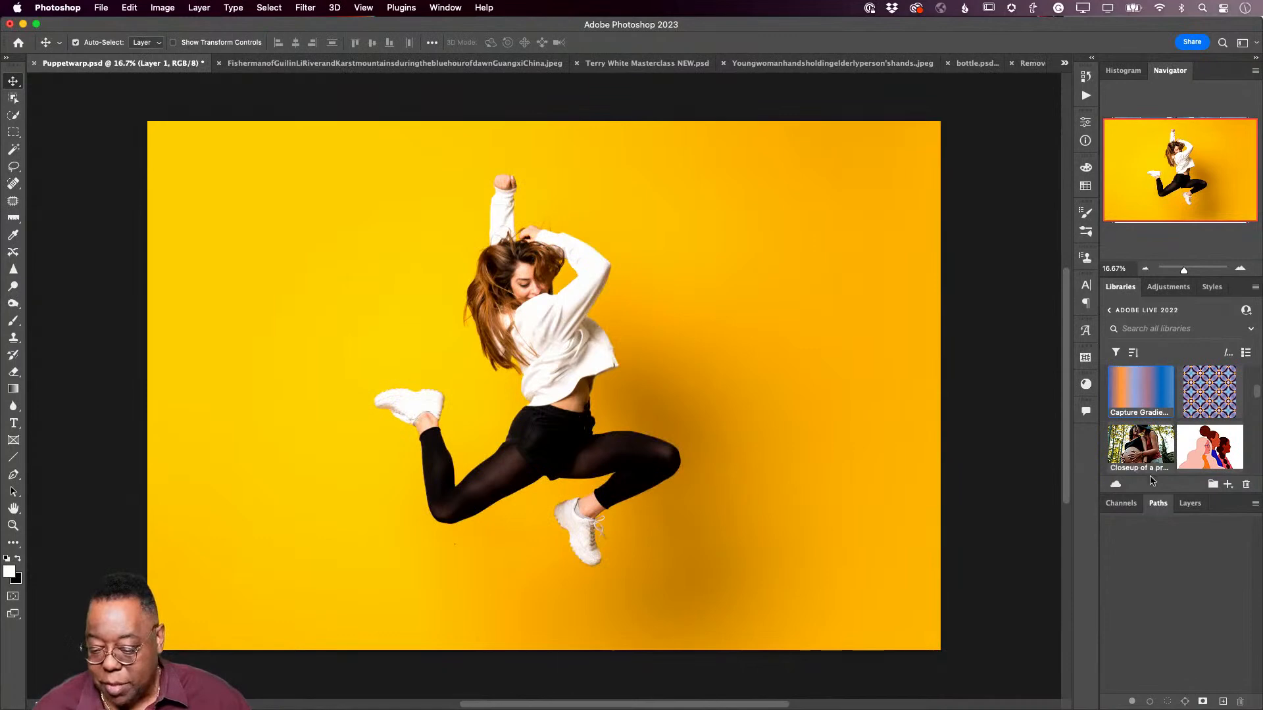
Step: Hide the woman's copy, Layer 1, and select her on the Background layer with Select Subject
click(1190, 503)
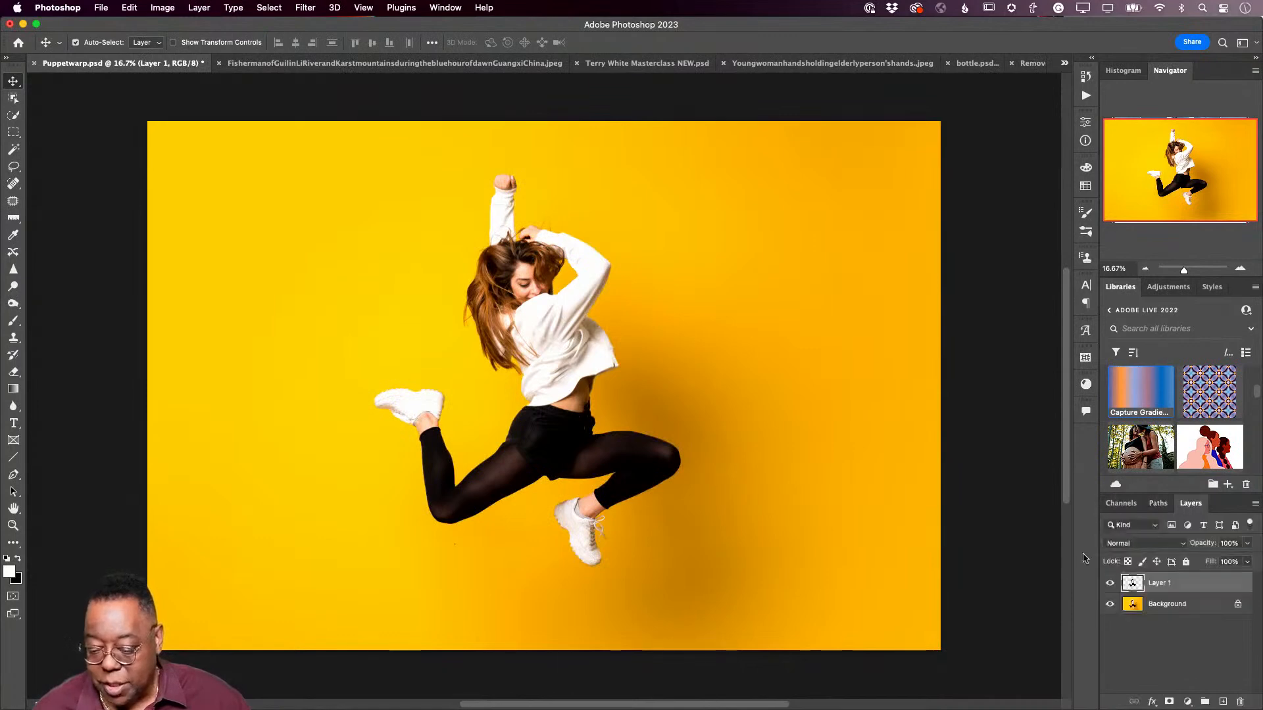
click(1110, 605)
click(1110, 606)
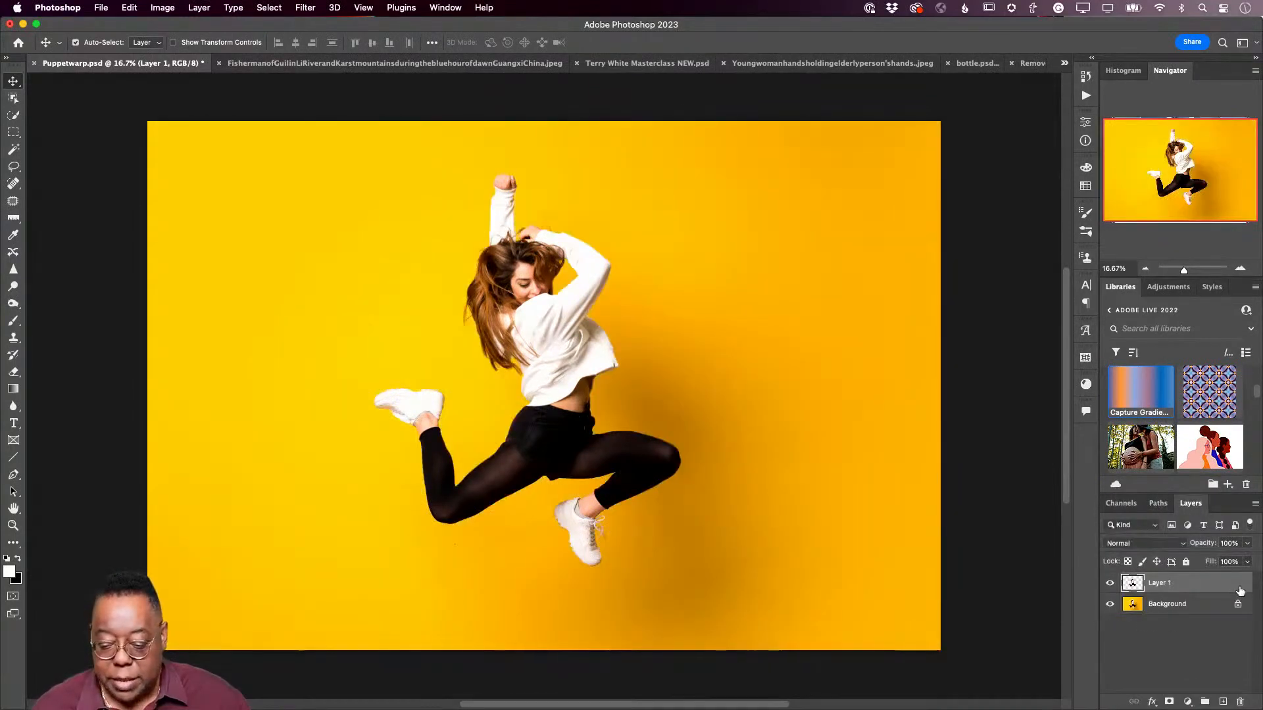
click(1137, 607)
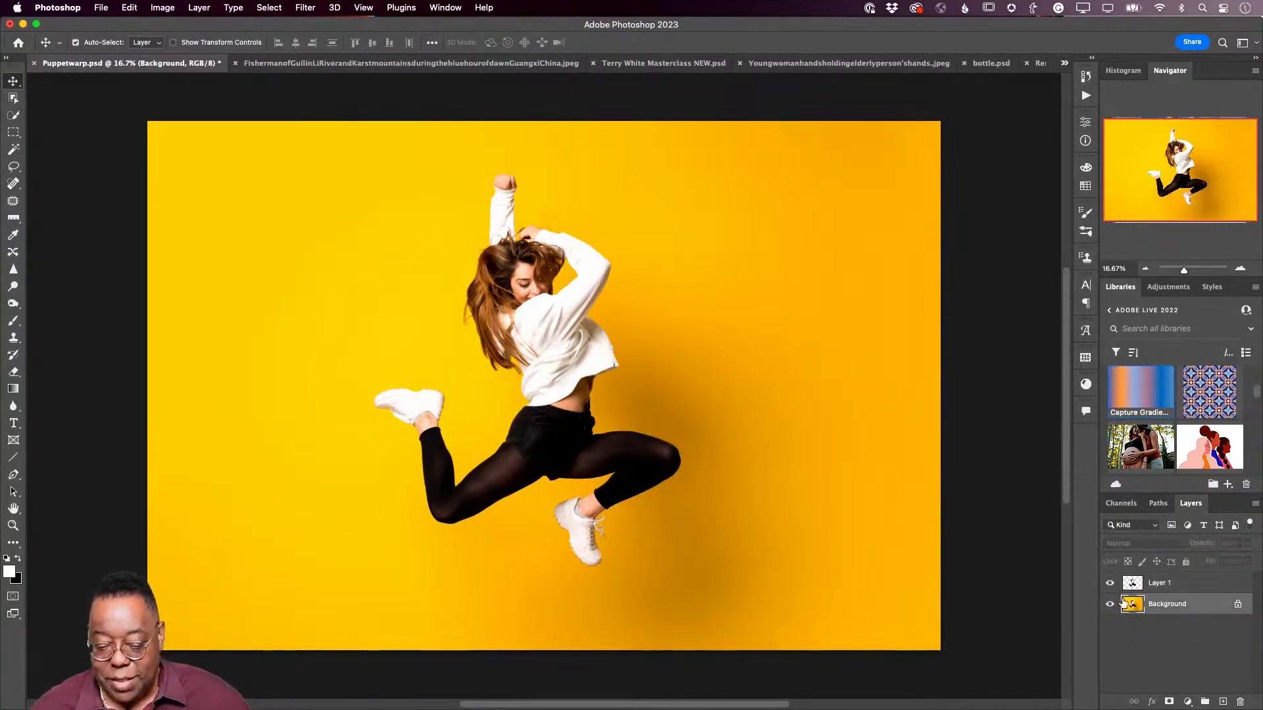
click(1109, 584)
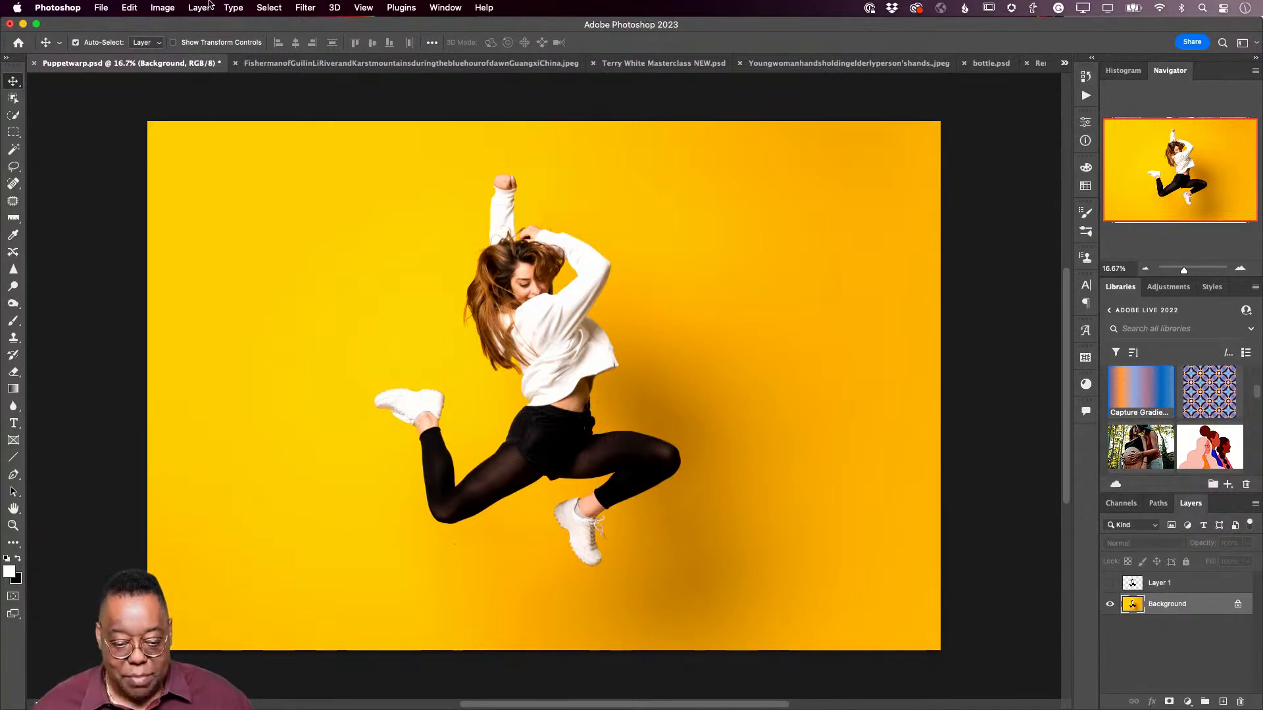
click(271, 7)
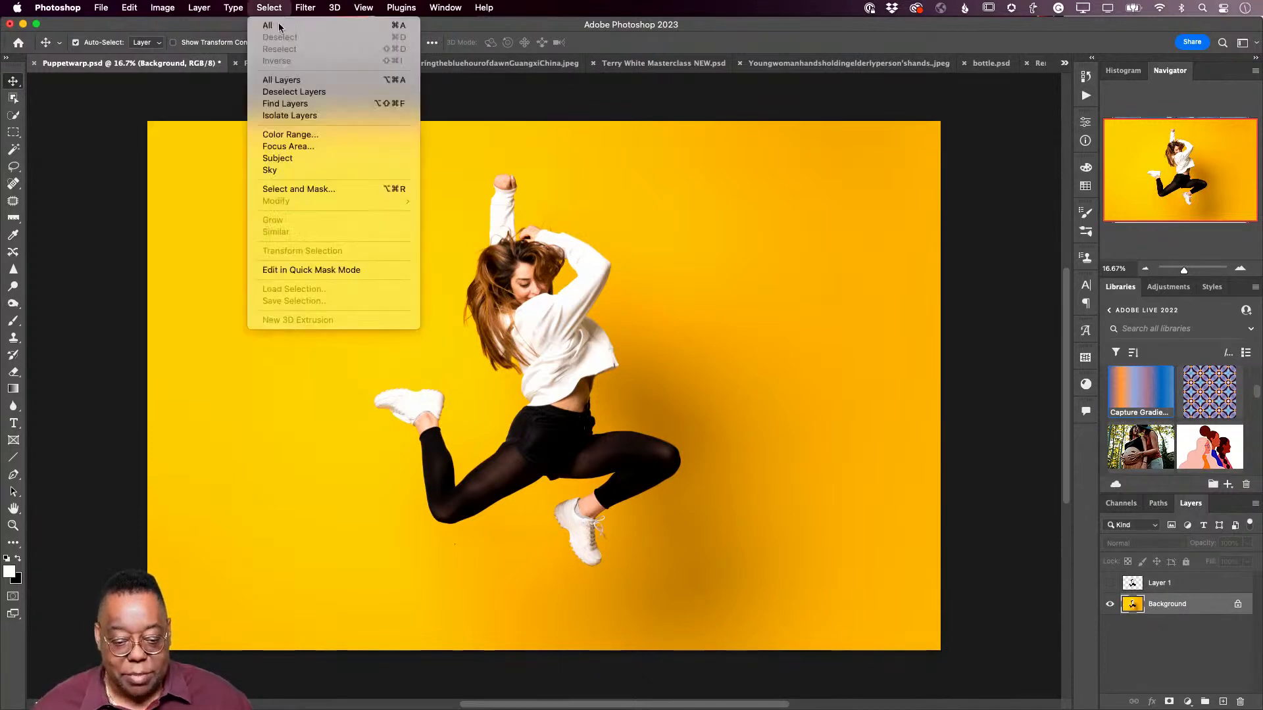
click(298, 159)
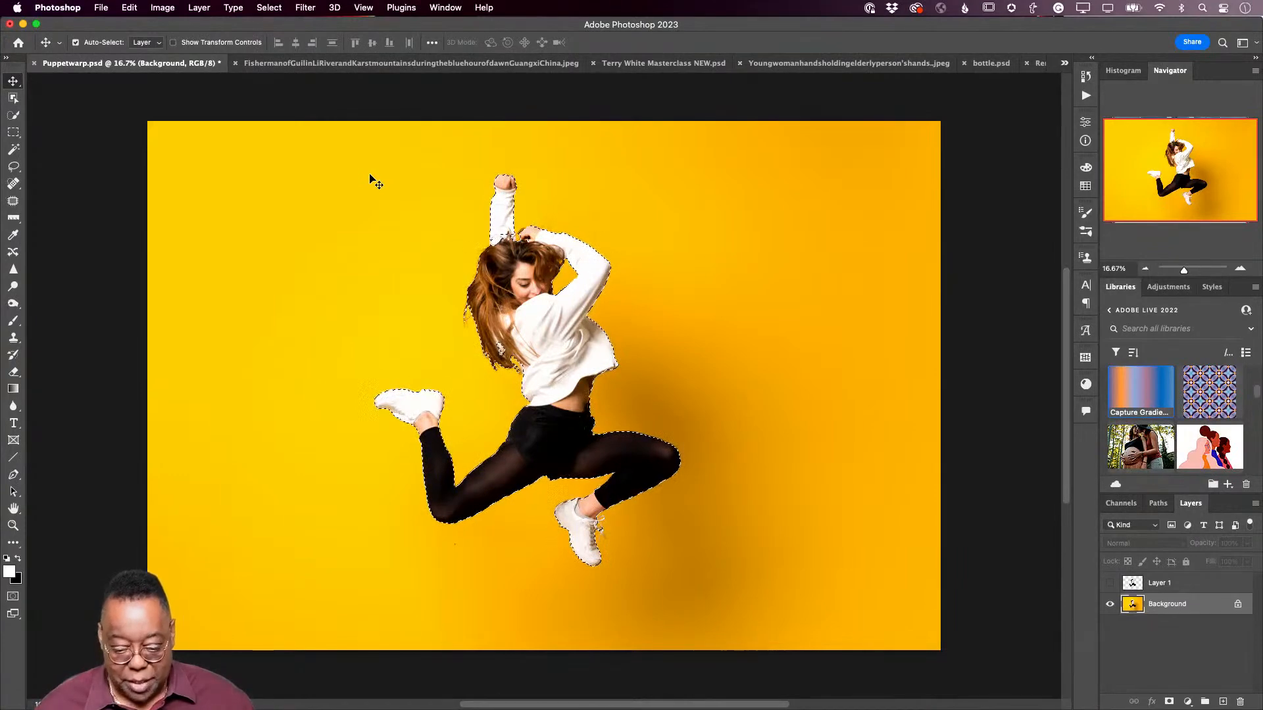
Step: Try to remove the selected woman from the Background layer with a Content-Aware fill at 100% opacity, and undo the fill
key(i)
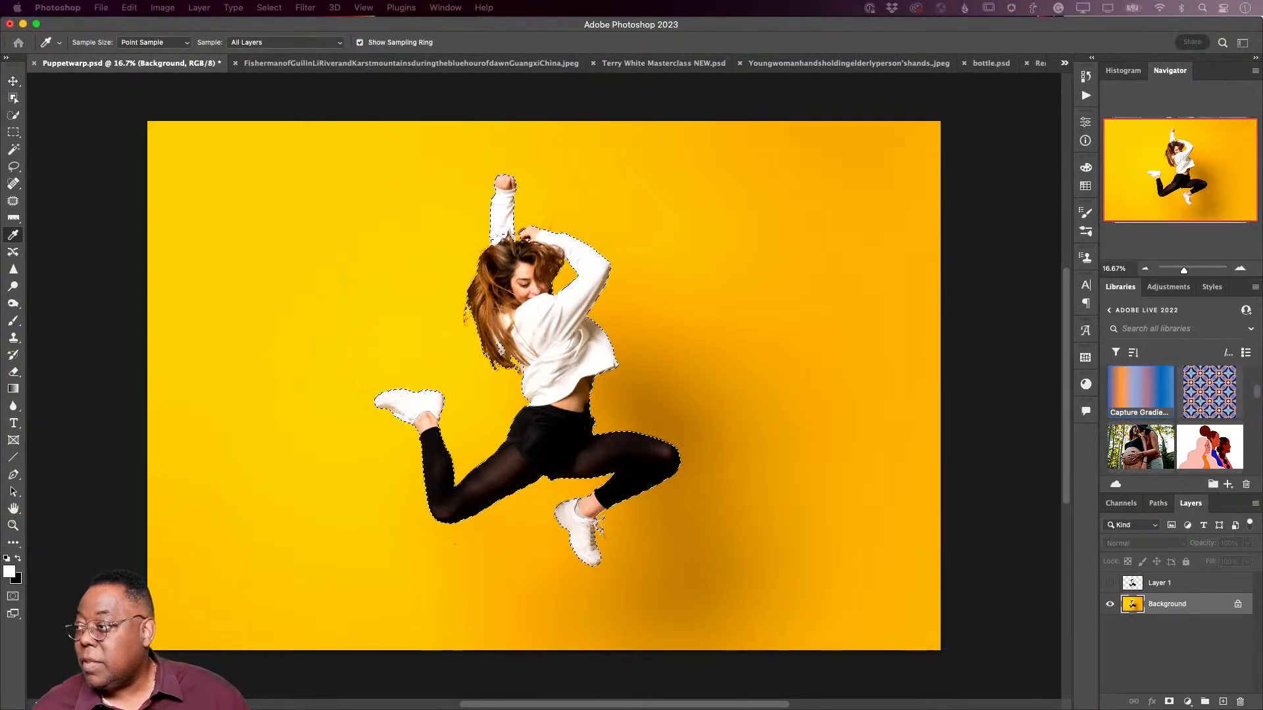
key(shift+BackSpace)
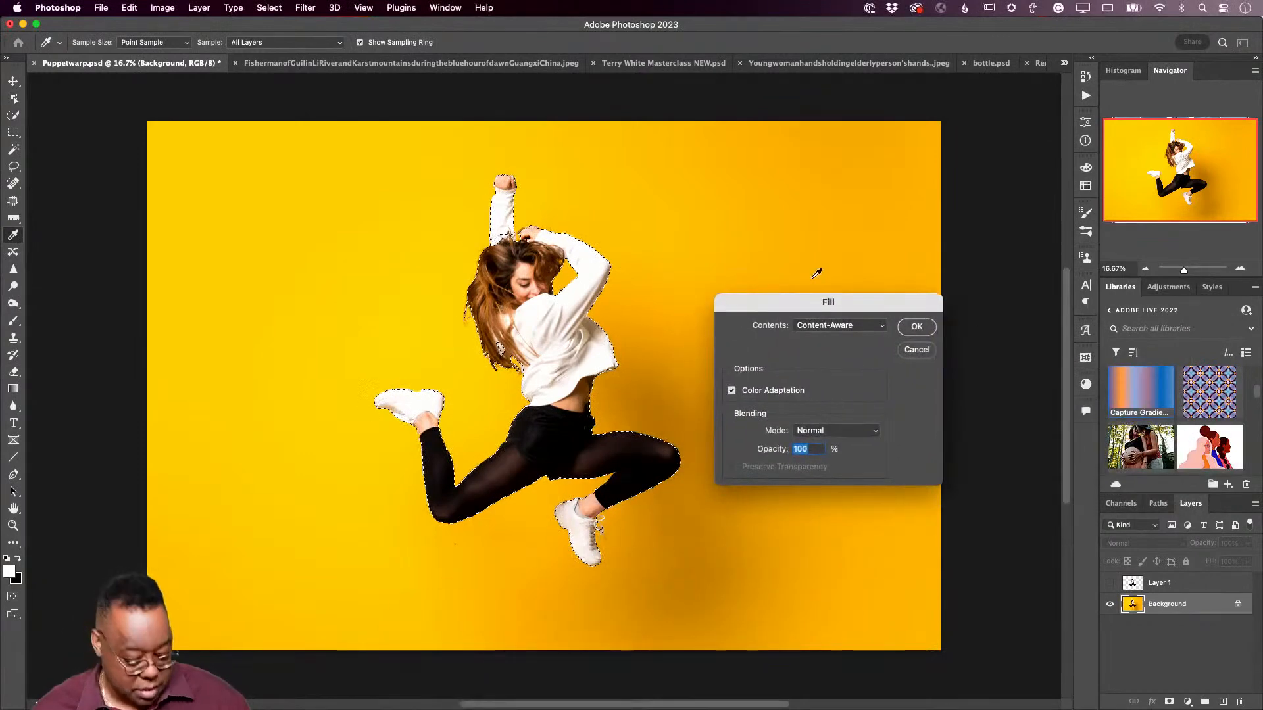
key(Return)
key(v)
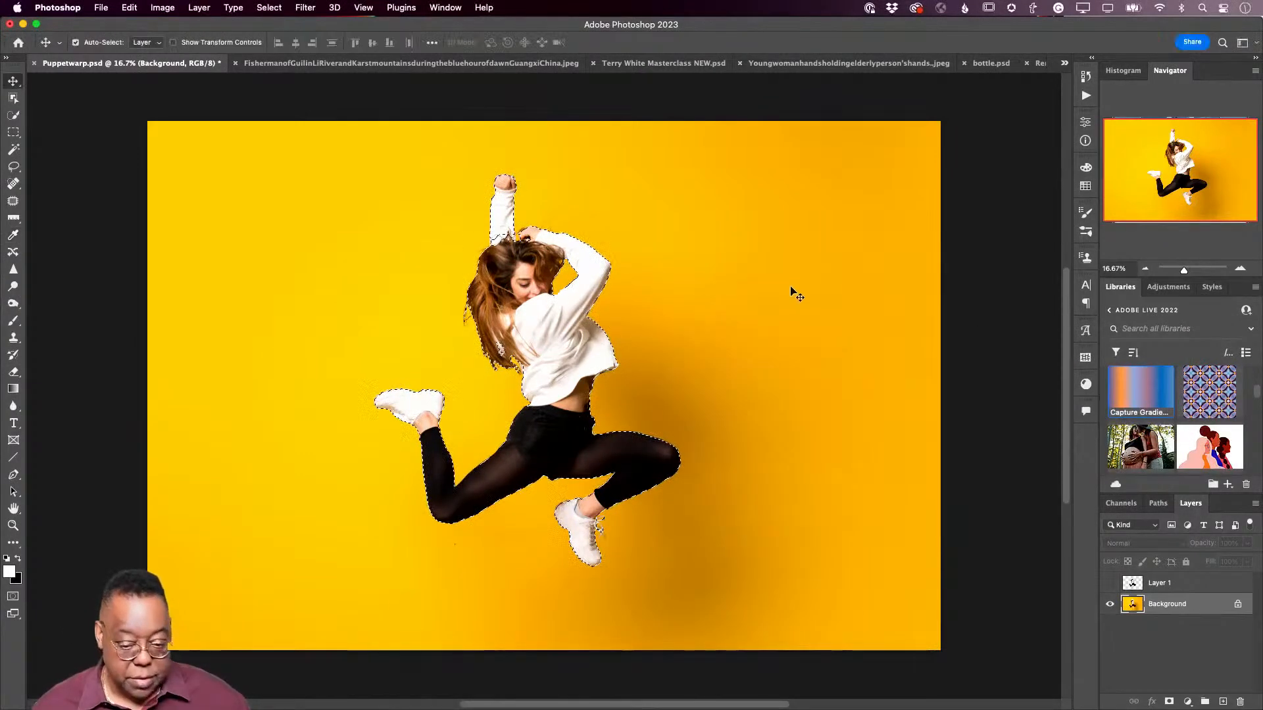
click(13, 97)
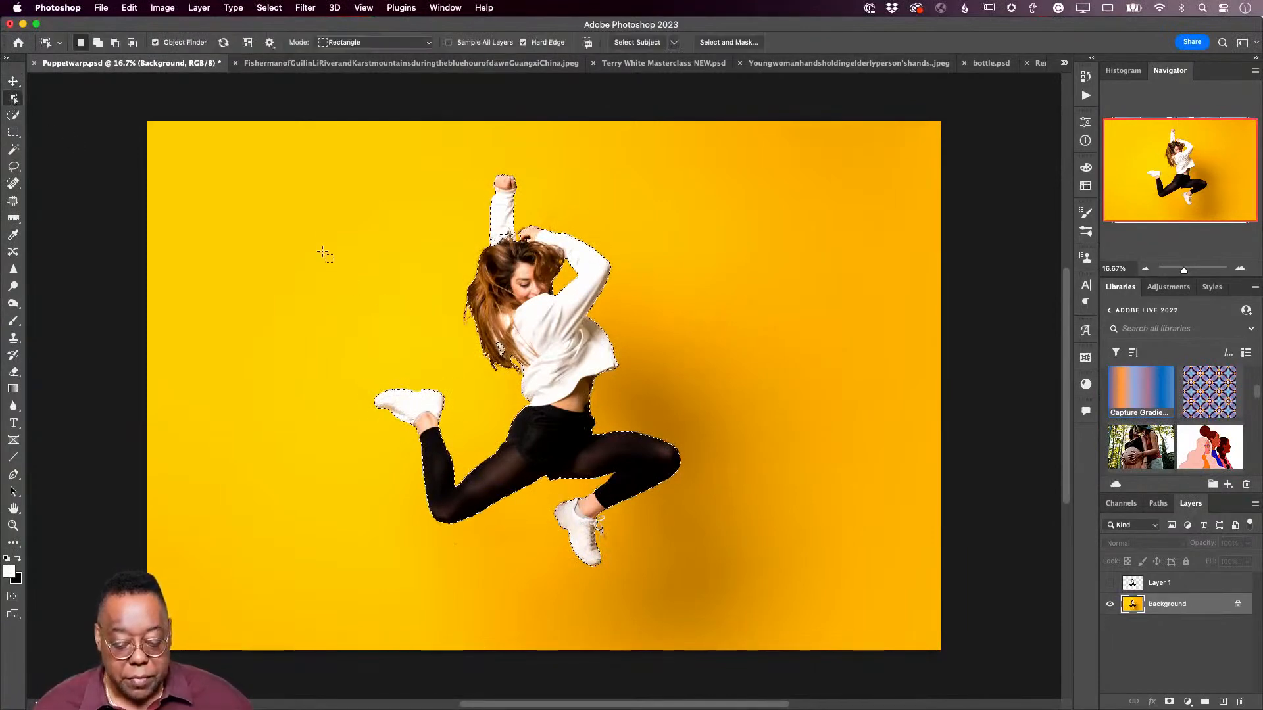
key(shift+BackSpace)
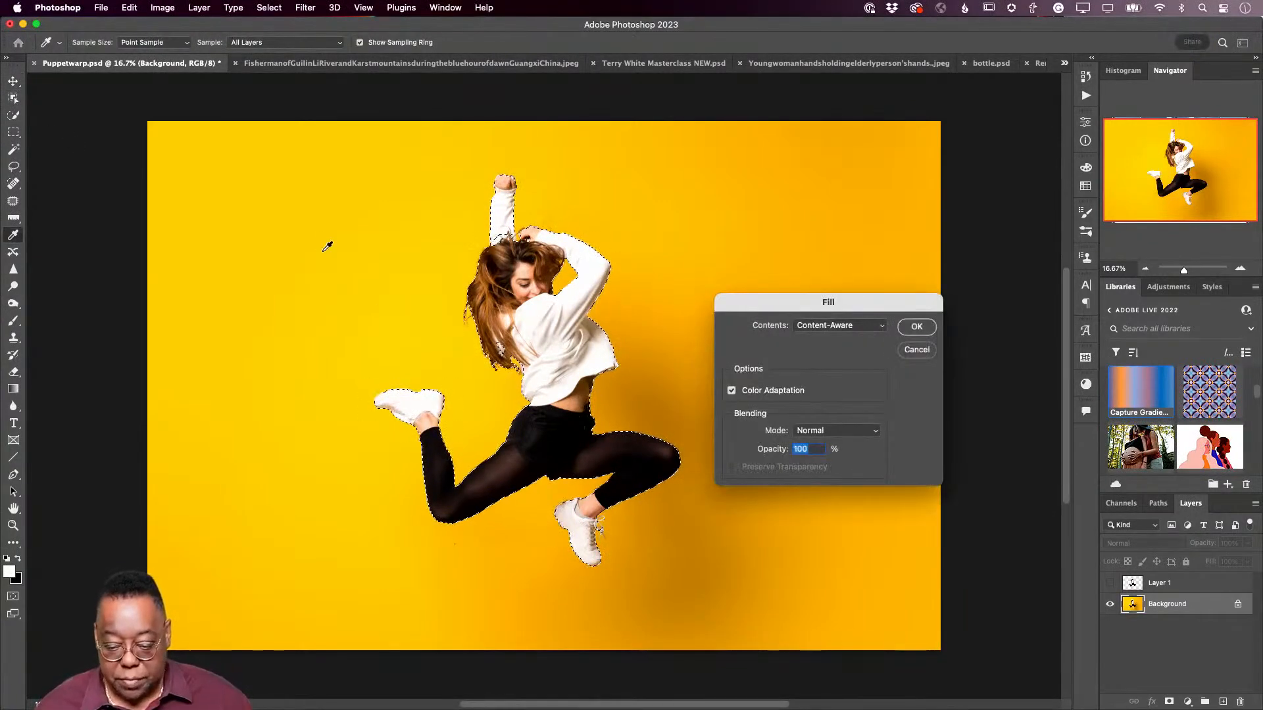
click(917, 328)
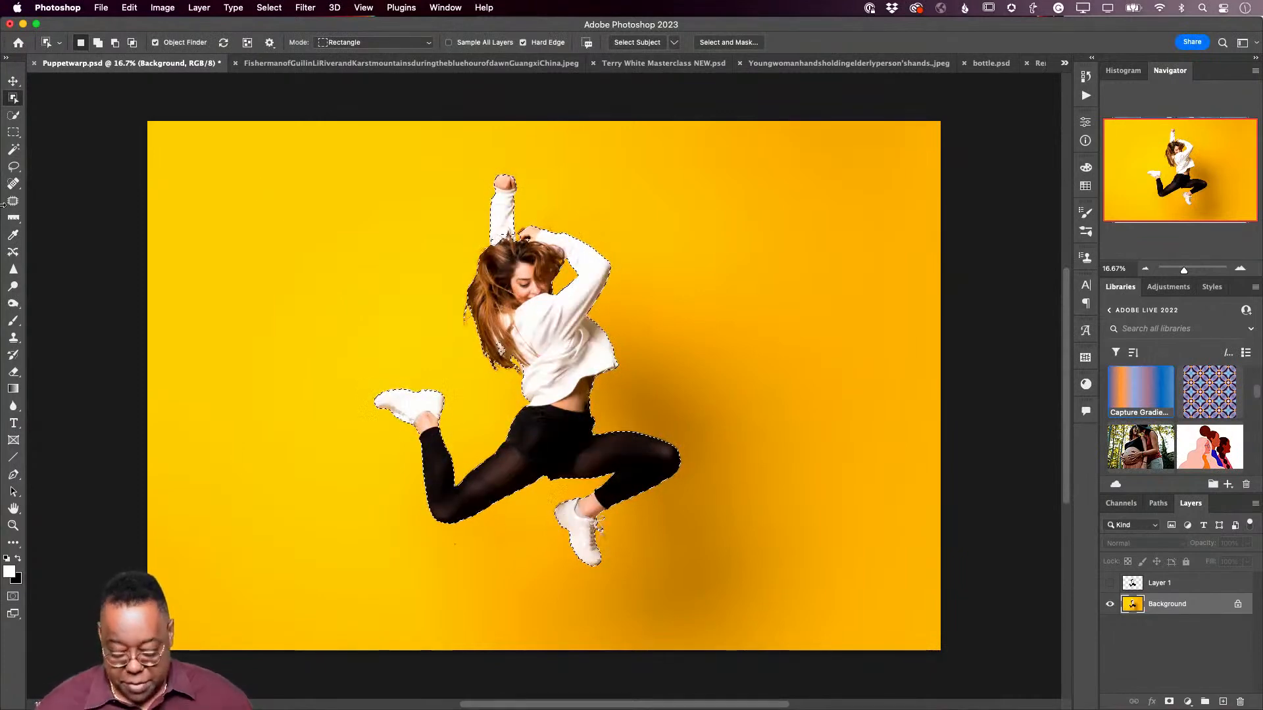
key(shift+BackSpace)
key(Return)
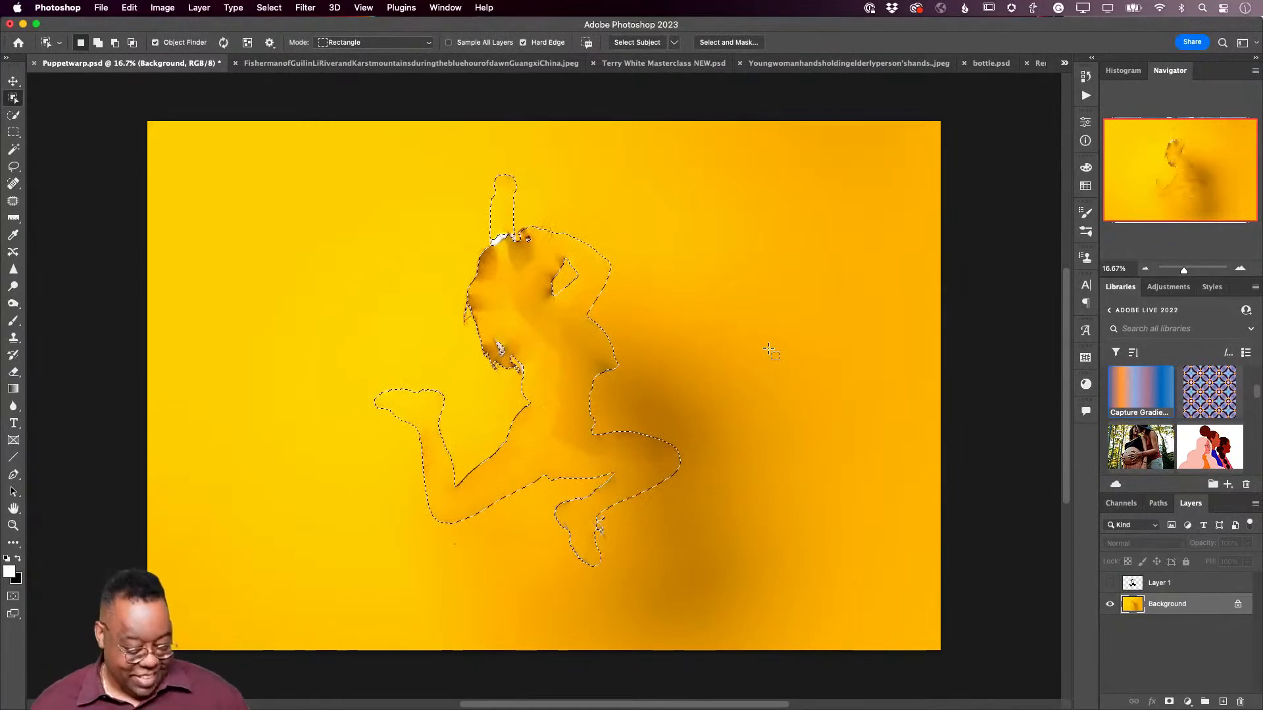
key(super+z)
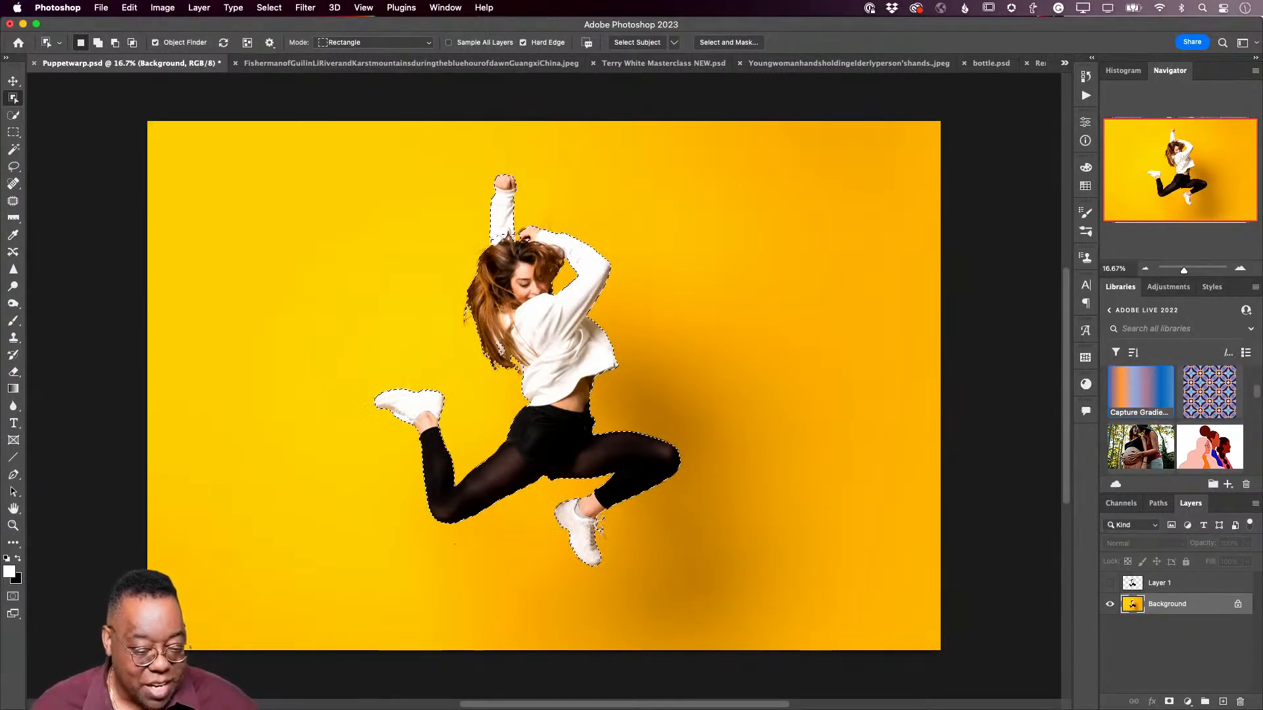
Step: Try to replace the selected woman with the plain yellow area below and to the left using the Patch tool, and undo it
click(13, 200)
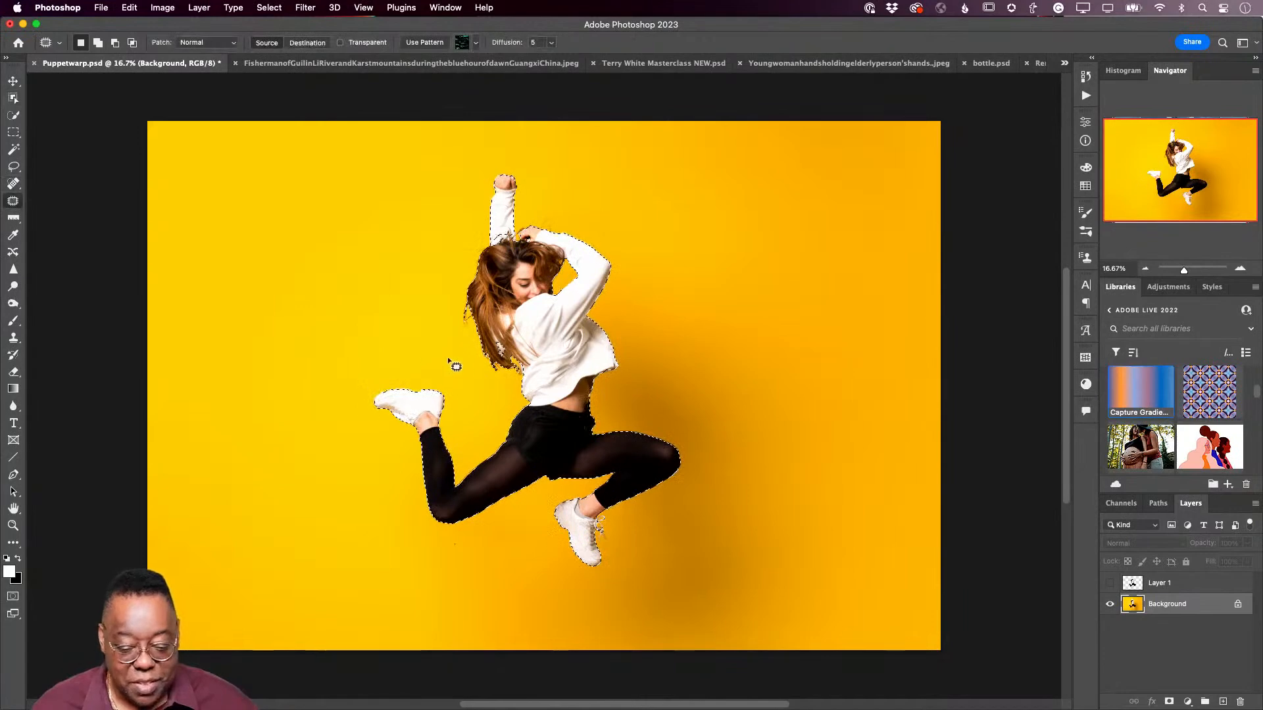
drag(533, 360, 318, 456)
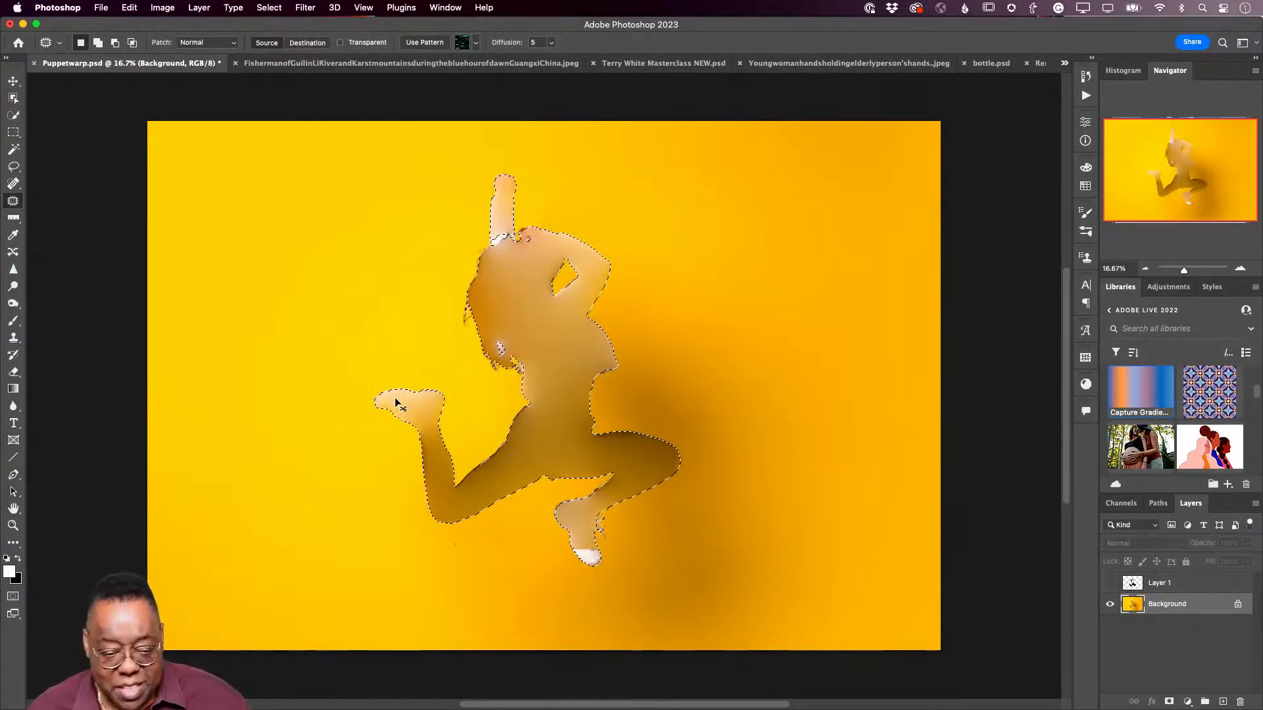
key(super+z)
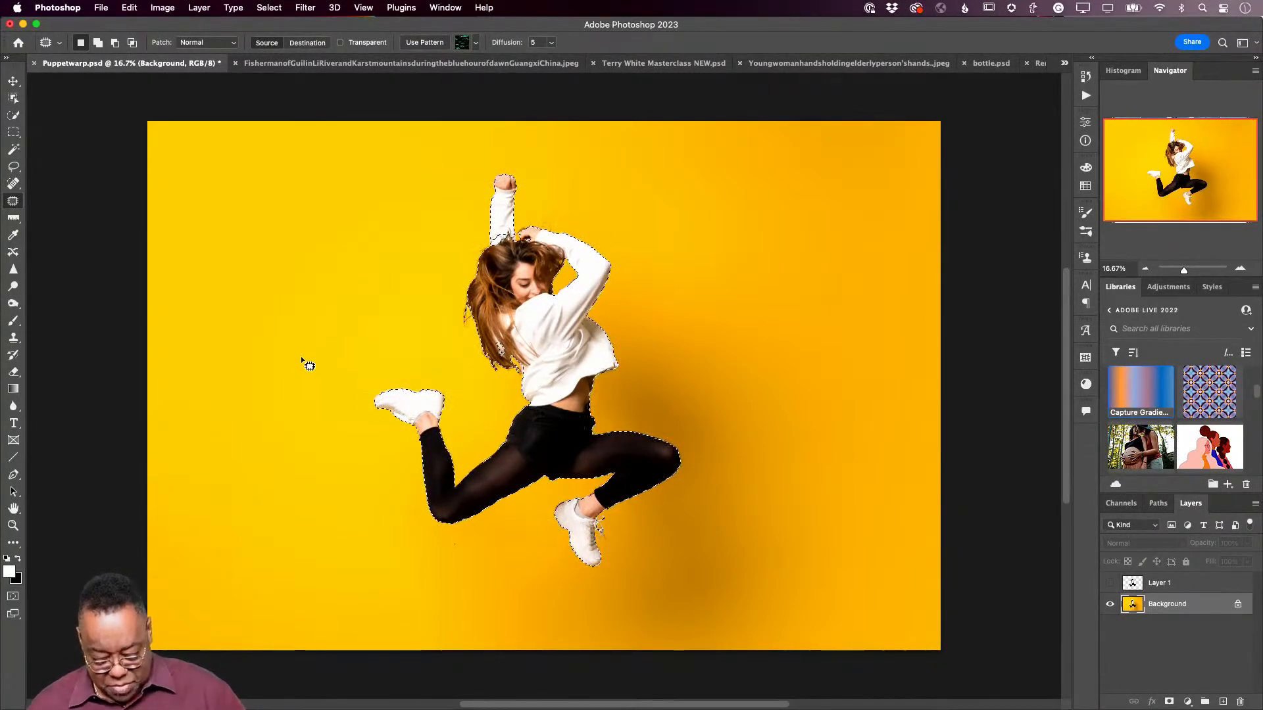
Step: Sample the yellow backdrop beside the woman, fill her selection on the Background layer with that colour, and deselect
key(i)
click(490, 391)
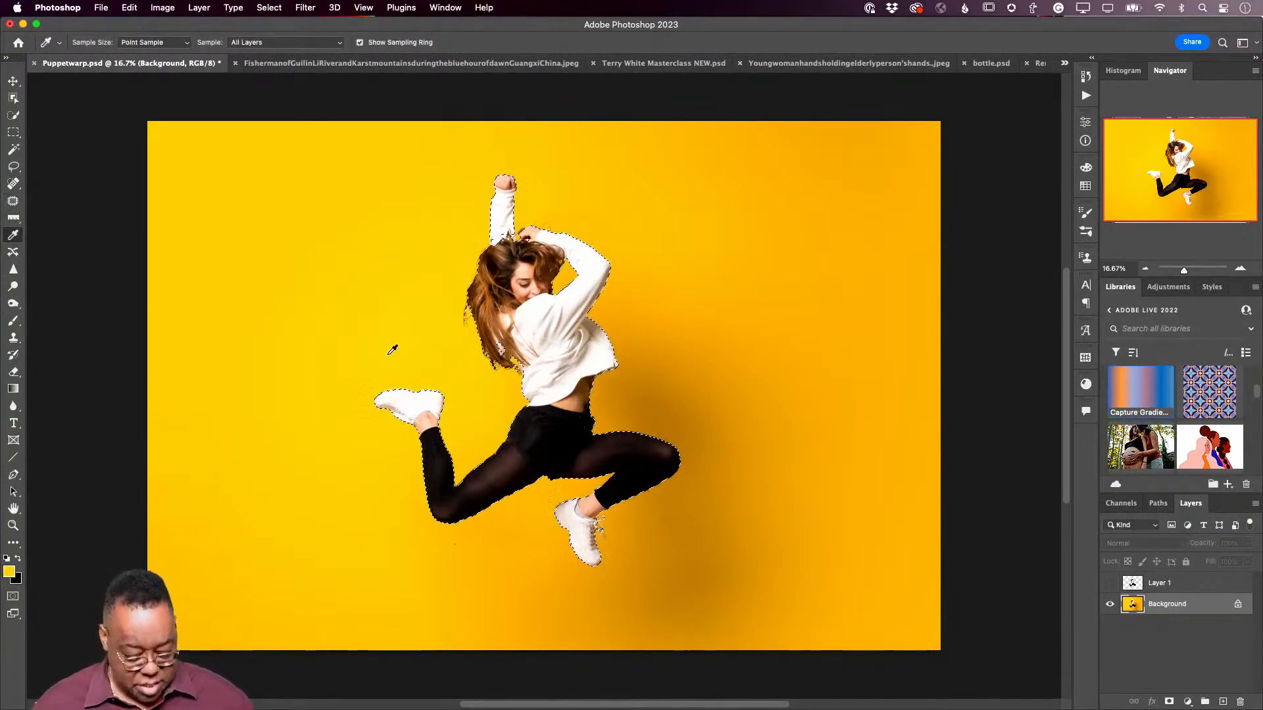
key(alt+BackSpace)
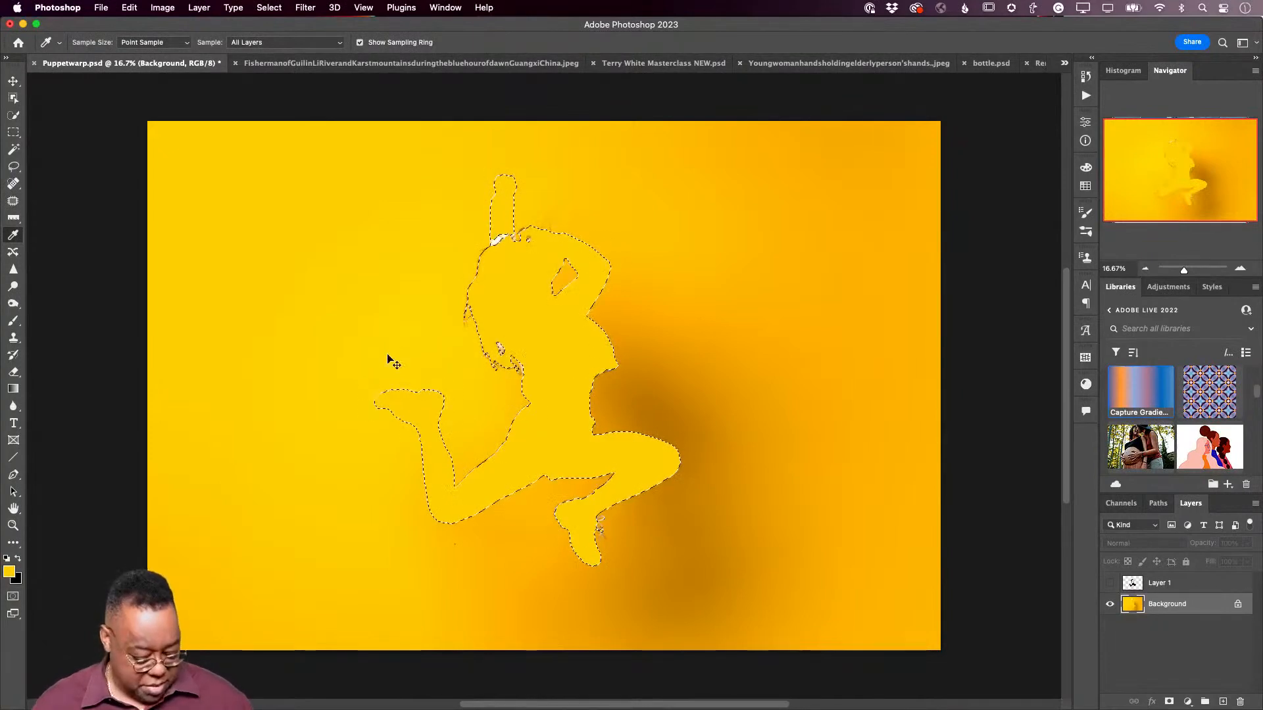
key(super+d)
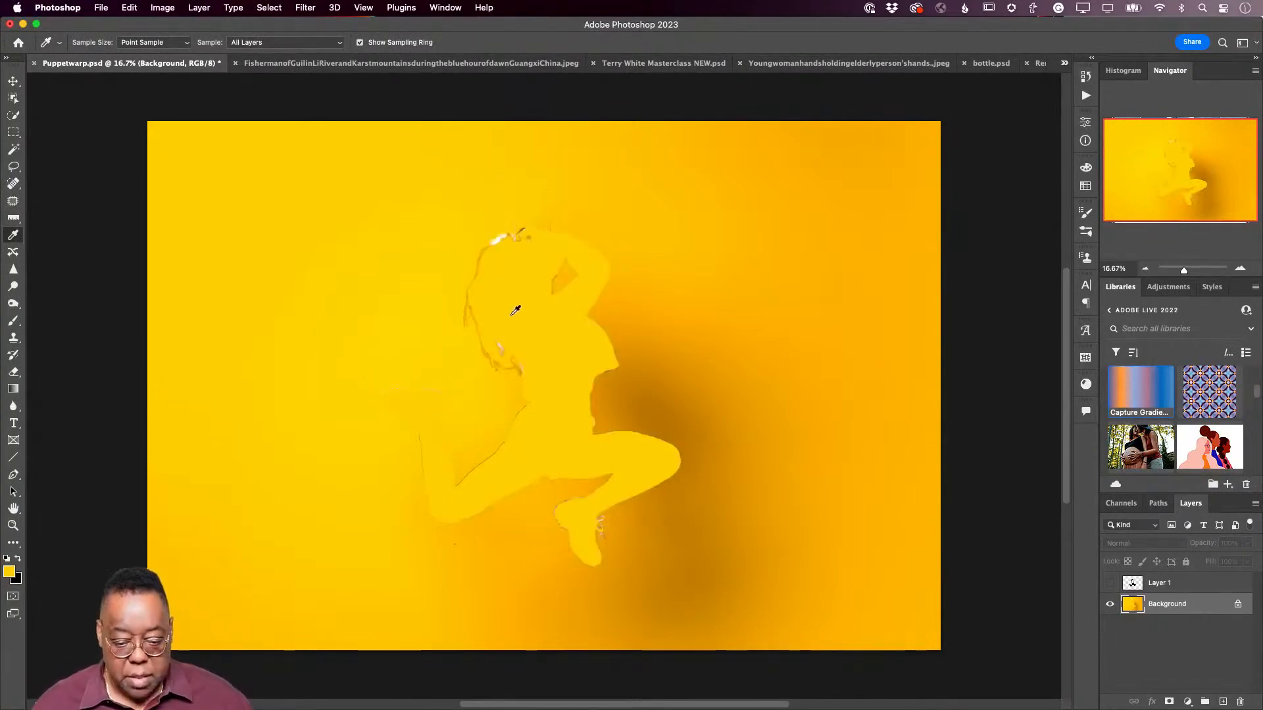
Step: Patch the leftover hair outline and rear leg outline on the Background layer with clean yellow backdrop
click(13, 200)
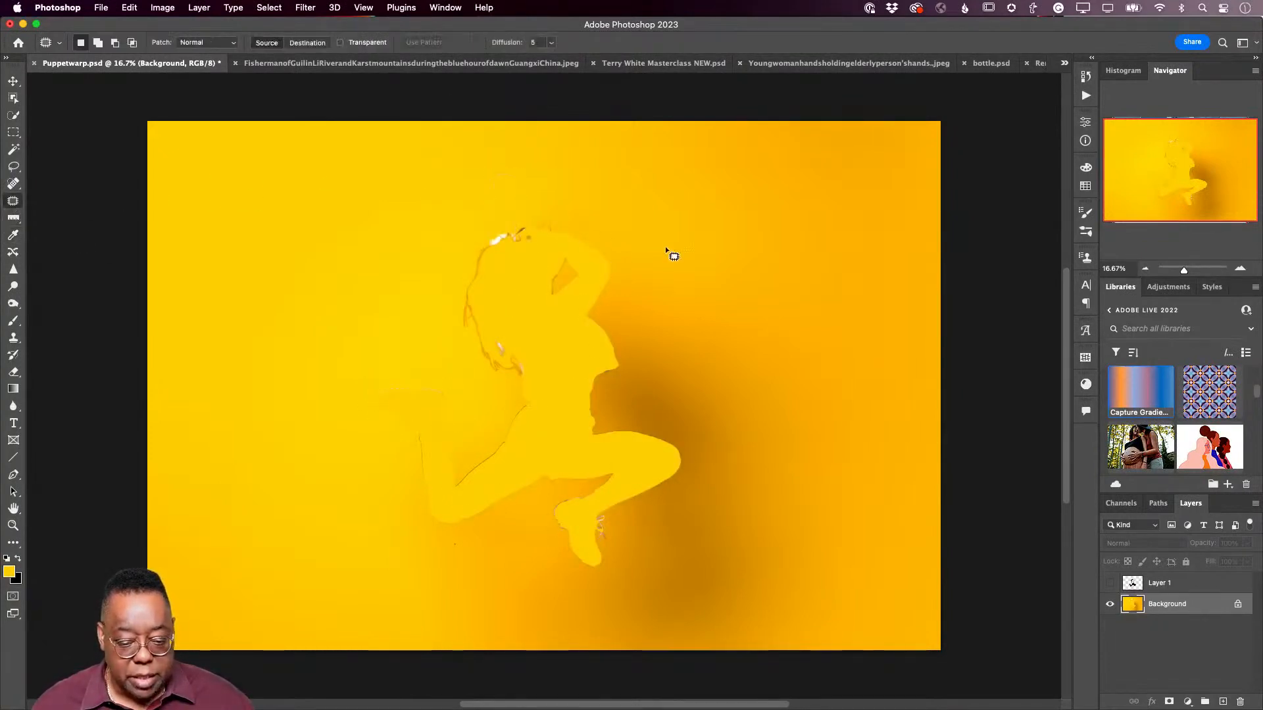
mouse_move(552, 192)
mouse_down()
mouse_move(446, 219)
mouse_move(519, 391)
mouse_move(561, 310)
mouse_up()
drag(492, 329, 309, 332)
mouse_move(458, 372)
mouse_down()
mouse_move(359, 472)
mouse_move(466, 561)
mouse_move(527, 519)
mouse_move(546, 451)
mouse_move(526, 379)
mouse_up()
drag(502, 463, 338, 295)
key(super+d)
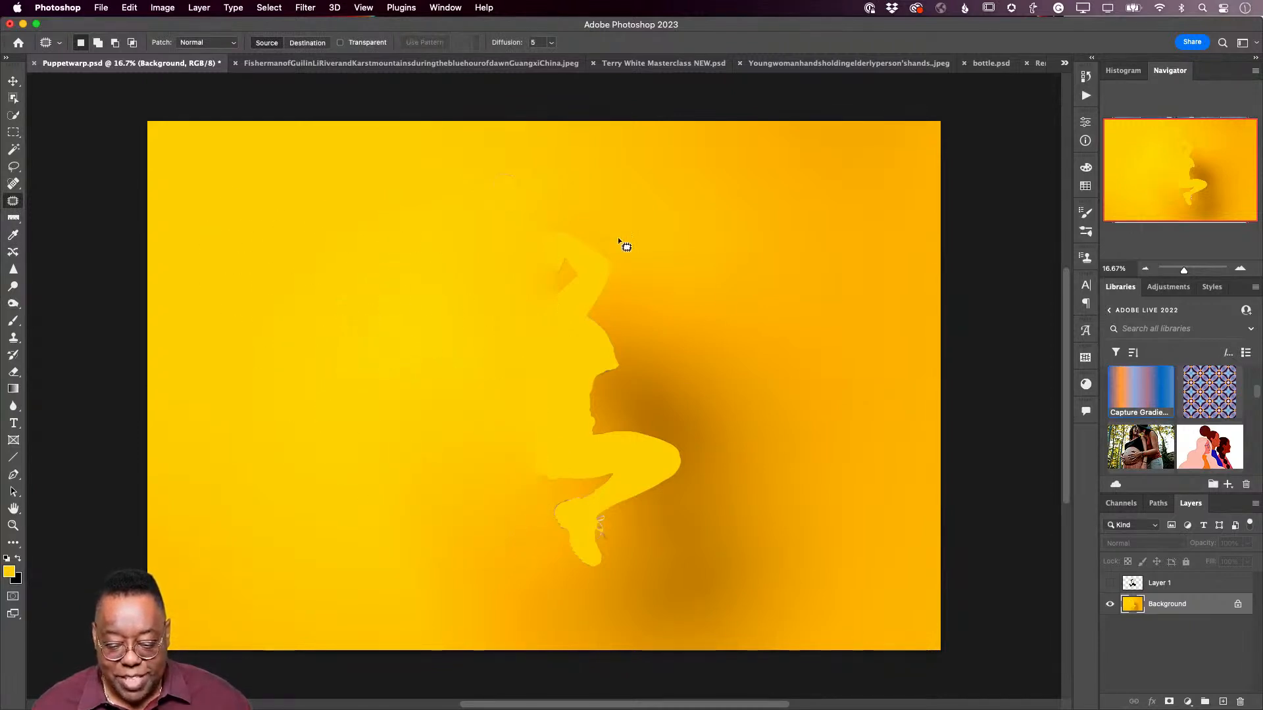
Step: Patch the leftover bent arm, torso and front leg outlines on the Background layer with backdrop from the right side of the image
mouse_move(592, 226)
mouse_down()
mouse_move(534, 285)
mouse_move(547, 351)
mouse_move(613, 357)
mouse_move(634, 337)
mouse_move(713, 401)
mouse_up()
key(super+d)
mouse_move(615, 331)
mouse_down()
mouse_move(572, 347)
mouse_move(524, 595)
mouse_move(724, 530)
mouse_move(618, 335)
mouse_up()
mouse_move(657, 446)
mouse_down()
mouse_move(765, 415)
mouse_move(815, 420)
mouse_up()
key(super+d)
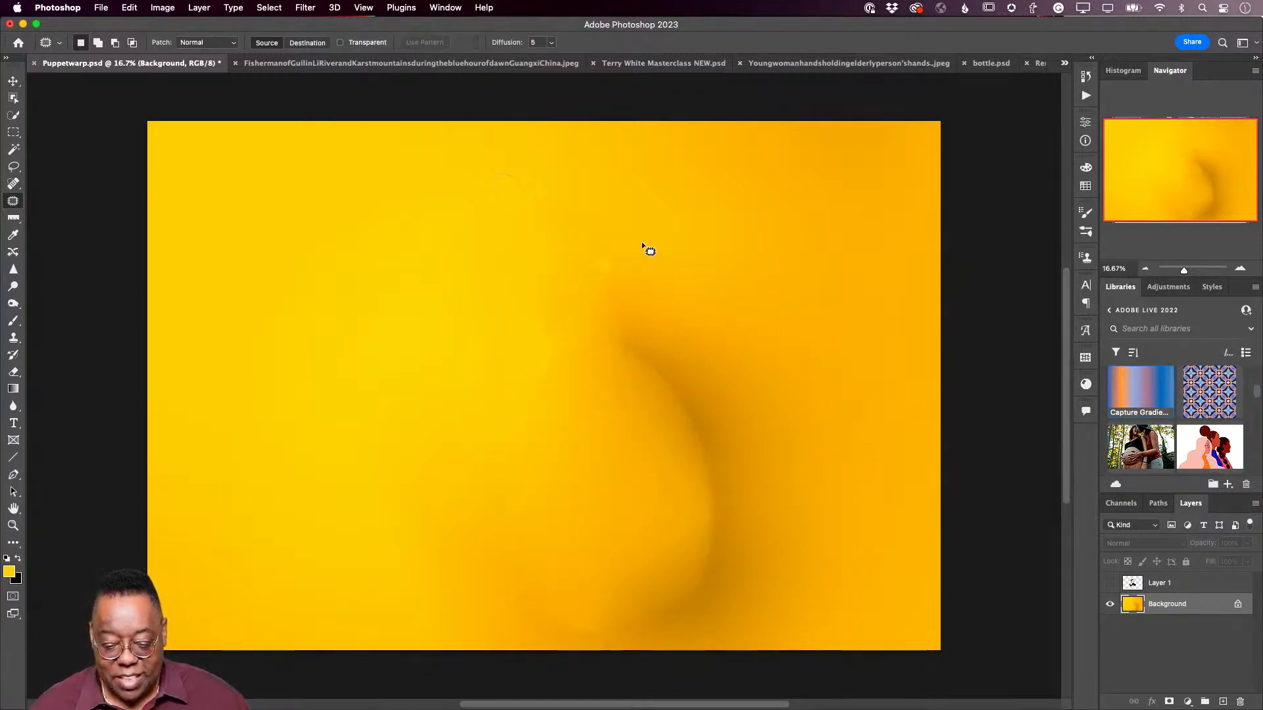
Step: Patch the remaining uneven spots near the former elbow, torso and lower edge of the Background layer, then deselect
mouse_move(566, 296)
mouse_down()
mouse_move(638, 271)
mouse_move(813, 306)
mouse_up()
key(super+d)
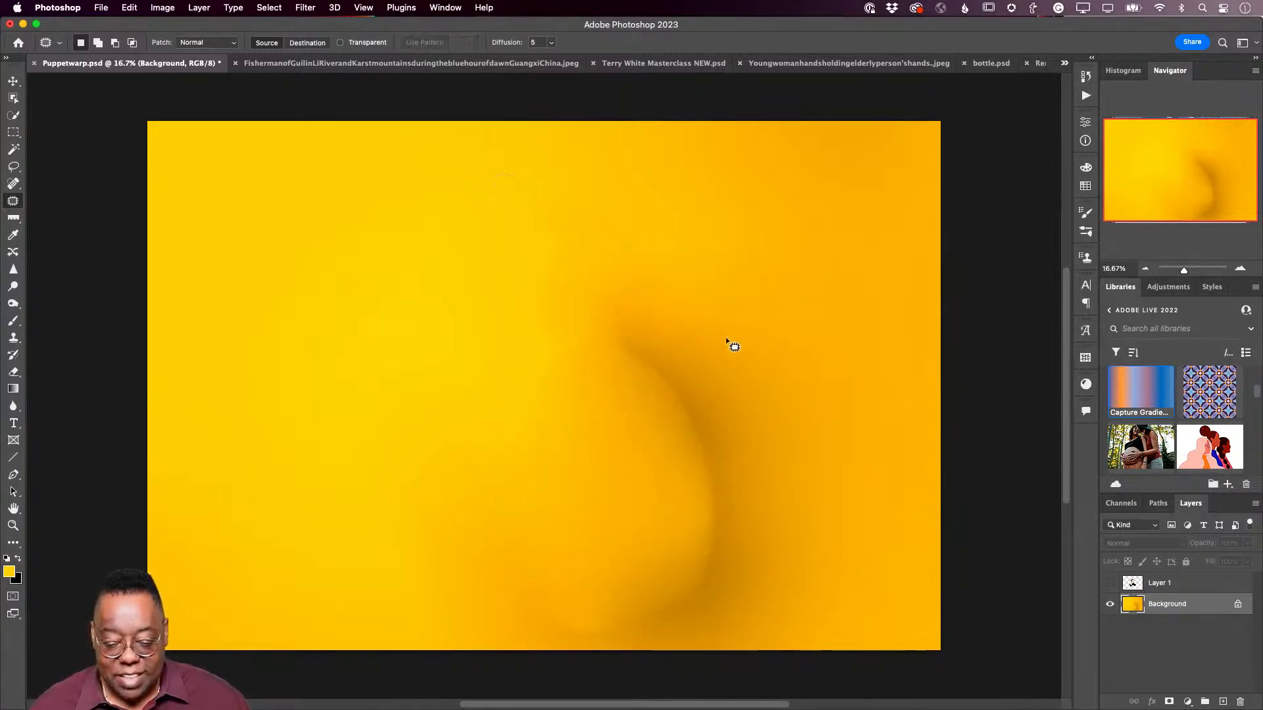
mouse_move(563, 349)
mouse_down()
mouse_move(614, 355)
mouse_move(724, 272)
mouse_up()
key(super+d)
mouse_move(542, 664)
mouse_down()
mouse_move(613, 640)
mouse_move(585, 590)
mouse_move(595, 538)
mouse_up()
key(super+d)
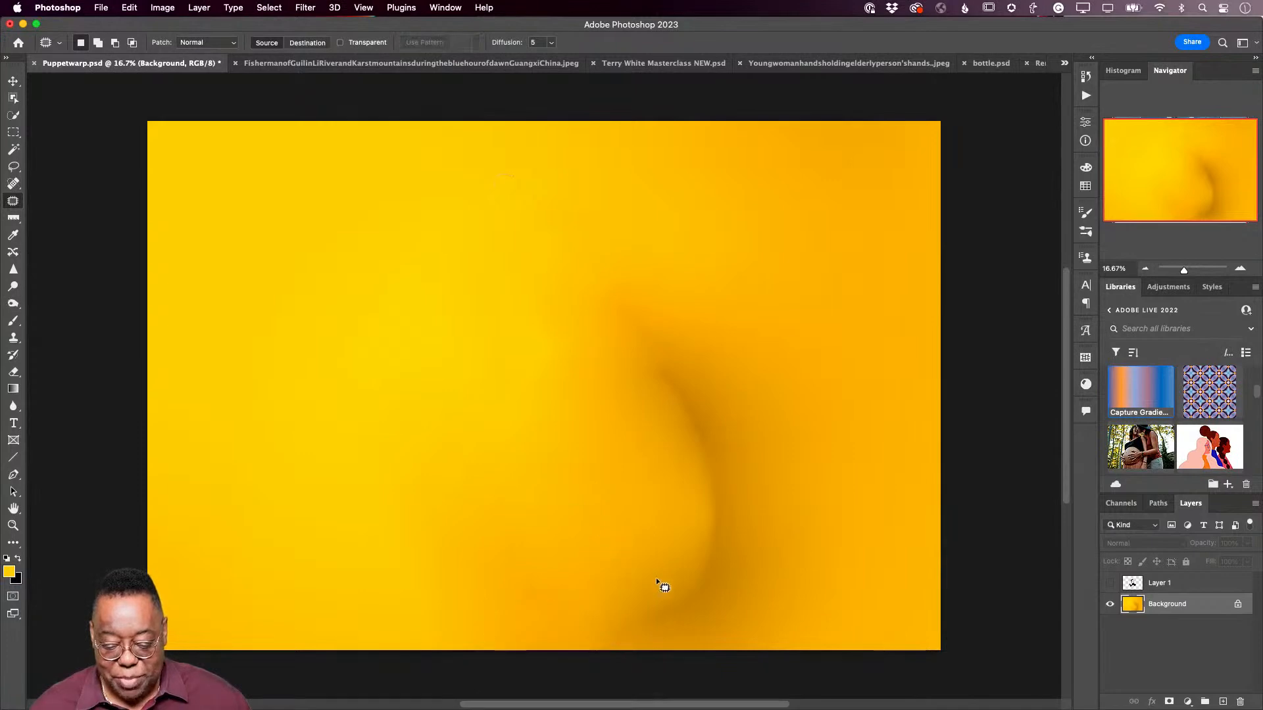
Step: Show Layer 1 again and restore the woman's original shadow on the Background layer with a 600-pixel History Brush, checking it without Layer 1
click(1110, 583)
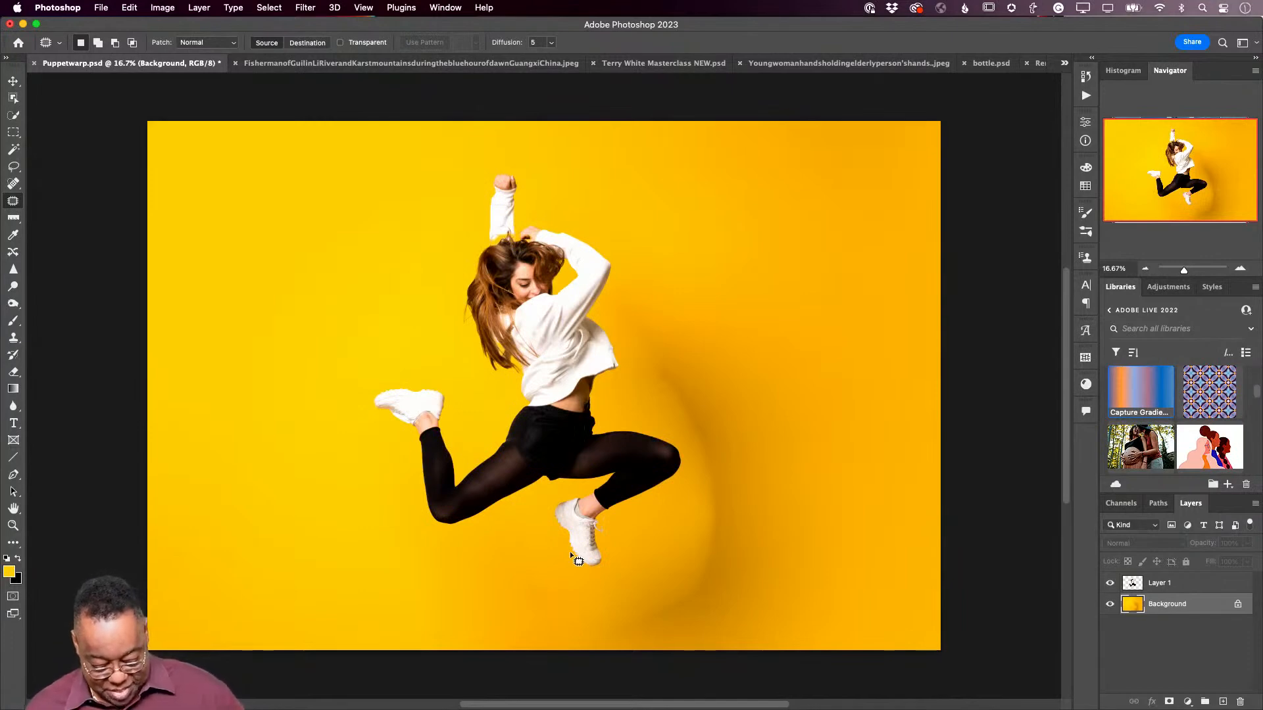
key(y)
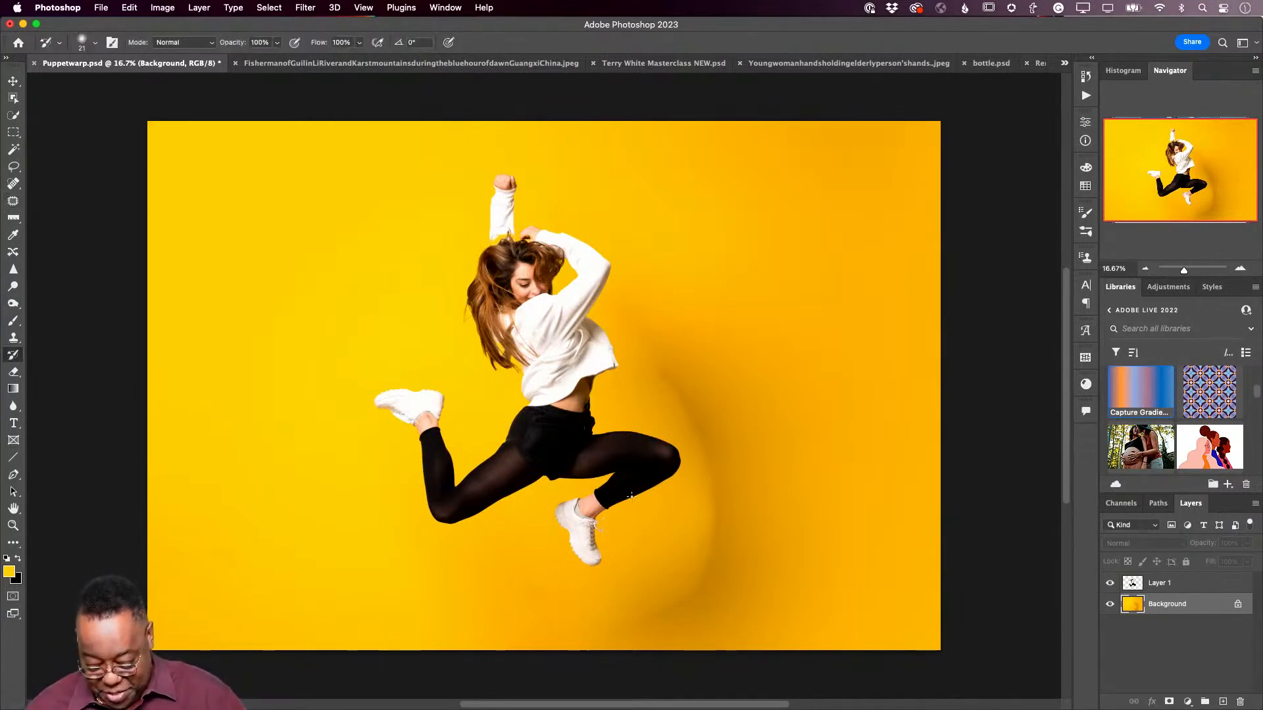
key(bracketright)
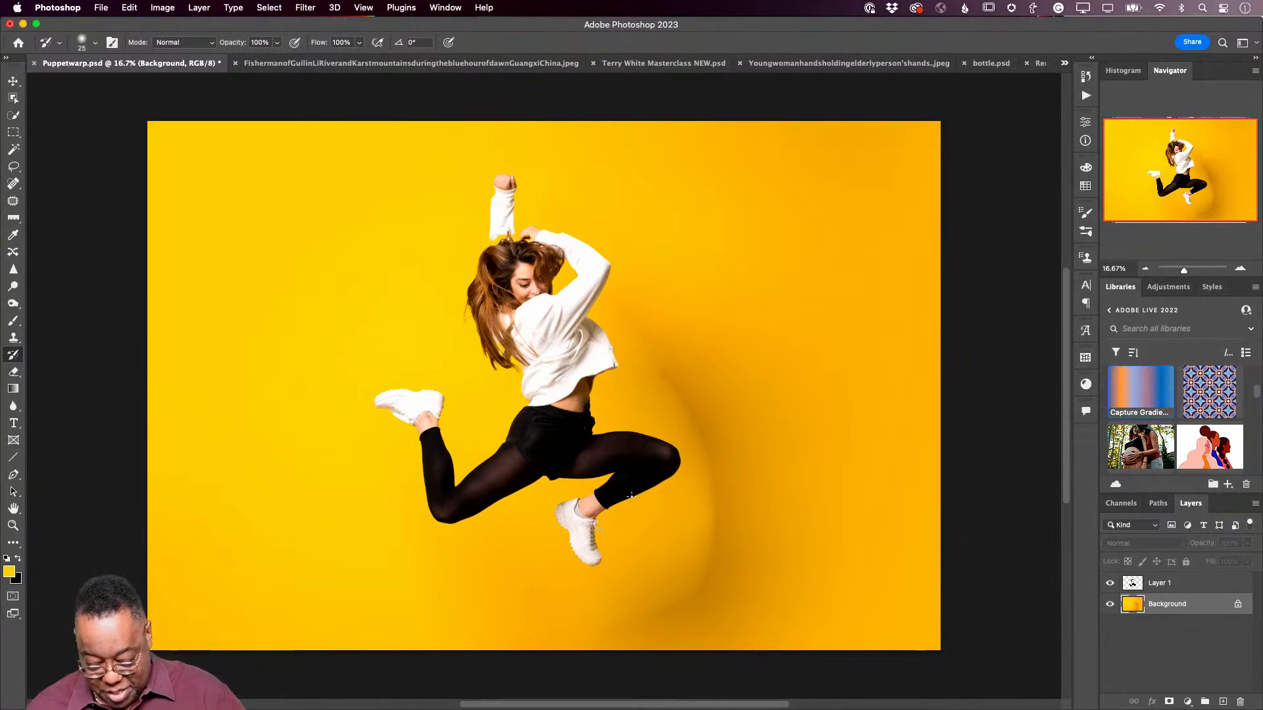
key(bracketright)
key(bracketright)
key(bracketright)
key(bracketright)
key(bracketright)
key(bracketright)
mouse_move(686, 511)
mouse_down()
mouse_move(661, 412)
mouse_move(689, 553)
mouse_move(697, 479)
mouse_move(608, 357)
mouse_move(679, 581)
mouse_move(674, 502)
mouse_move(659, 572)
mouse_move(623, 565)
mouse_move(618, 628)
mouse_move(620, 502)
mouse_move(586, 358)
mouse_move(669, 534)
mouse_move(706, 508)
mouse_move(723, 556)
mouse_up()
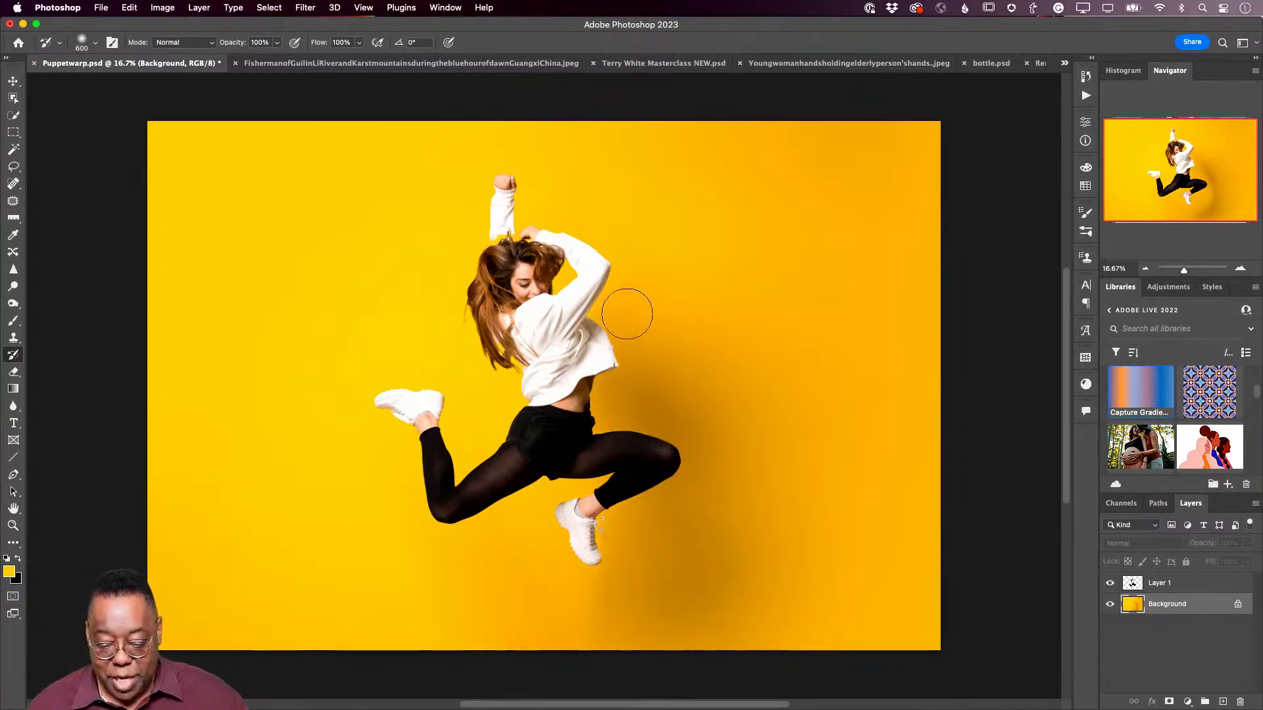
mouse_move(634, 663)
mouse_down()
mouse_move(688, 649)
mouse_move(673, 523)
mouse_move(659, 524)
mouse_up()
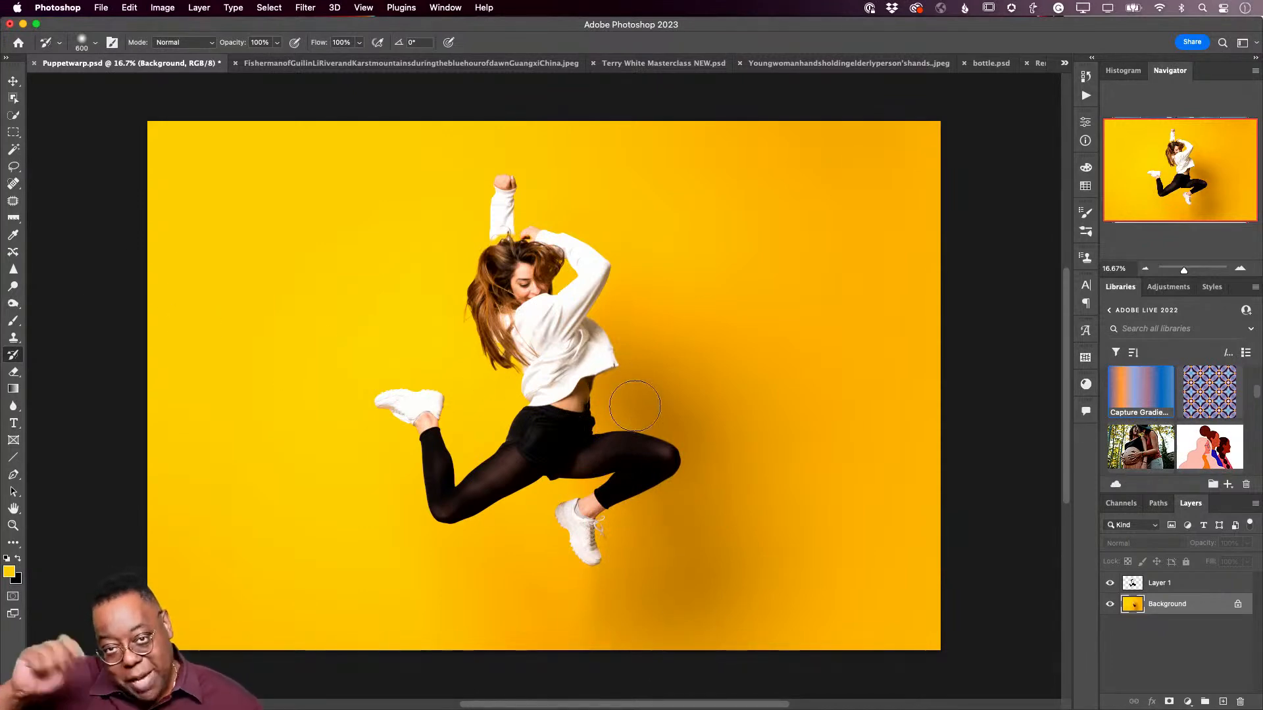
mouse_move(634, 406)
mouse_down()
mouse_move(612, 427)
mouse_move(672, 463)
mouse_move(691, 507)
mouse_up()
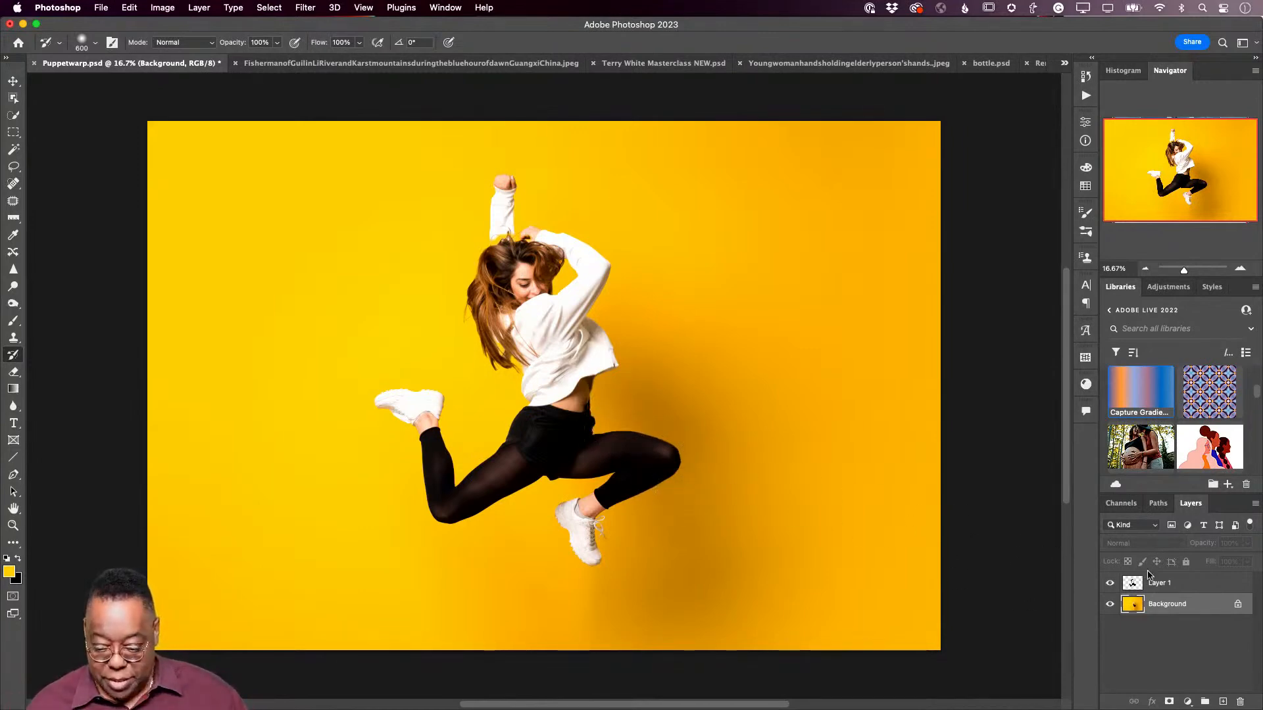
click(1110, 583)
click(1110, 583)
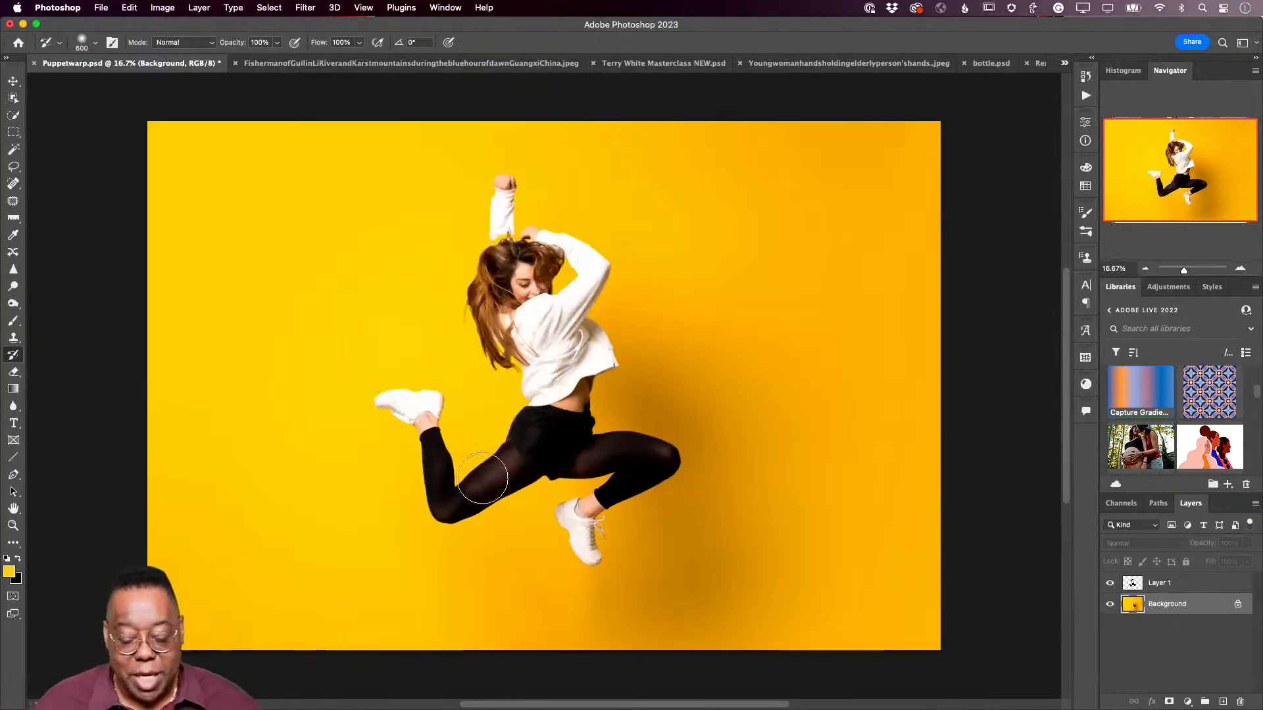
Step: Start Puppet Warp on Layer 1 and pin the jumping woman's back knee, both hips and front knee
click(1131, 582)
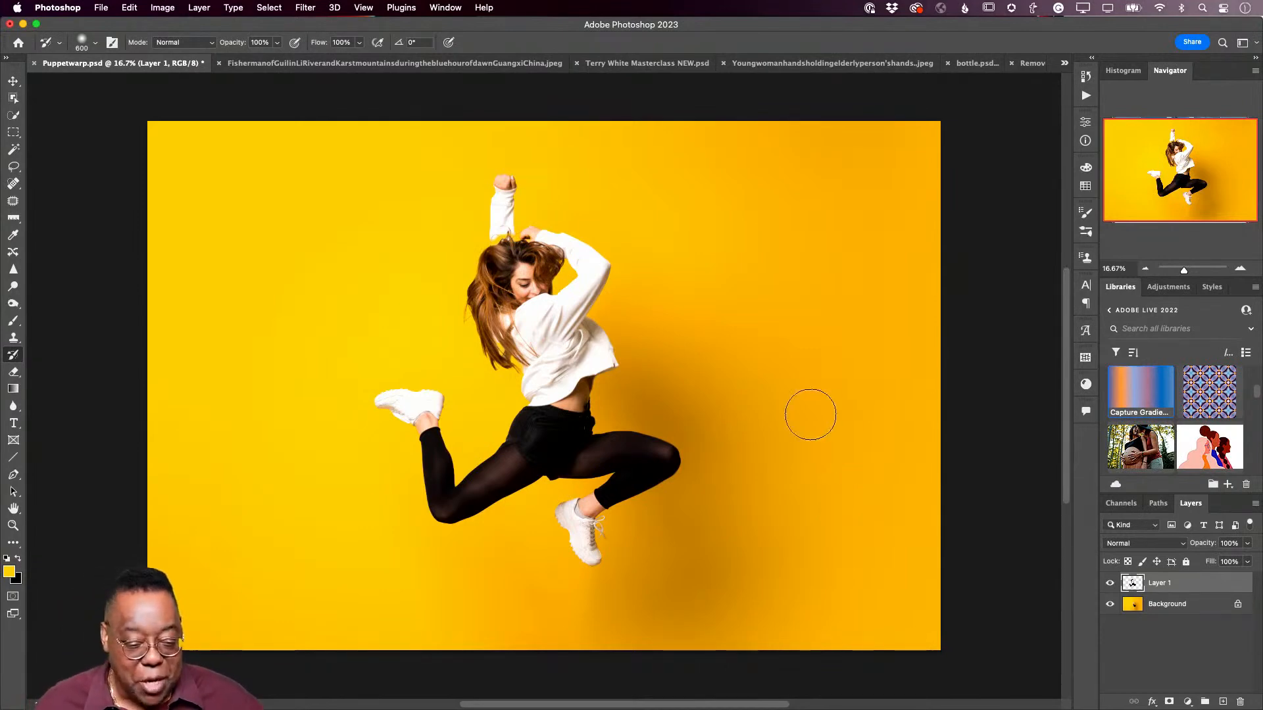
click(129, 9)
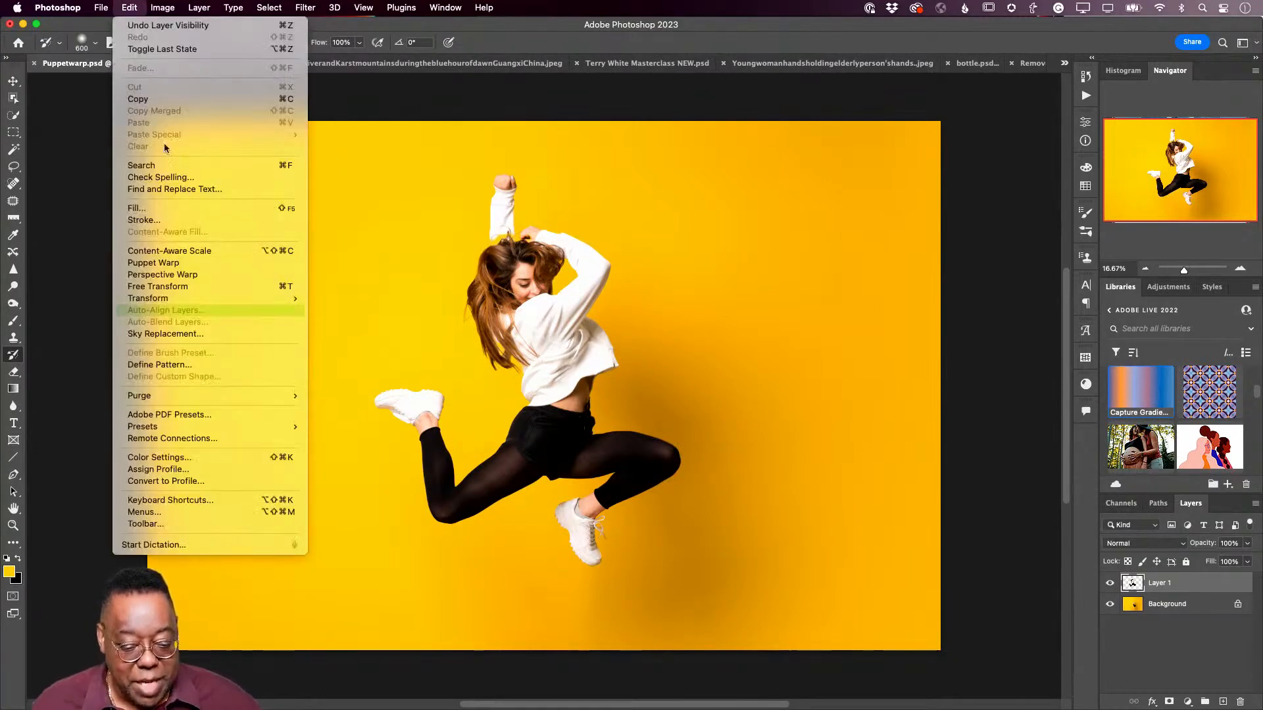
click(174, 263)
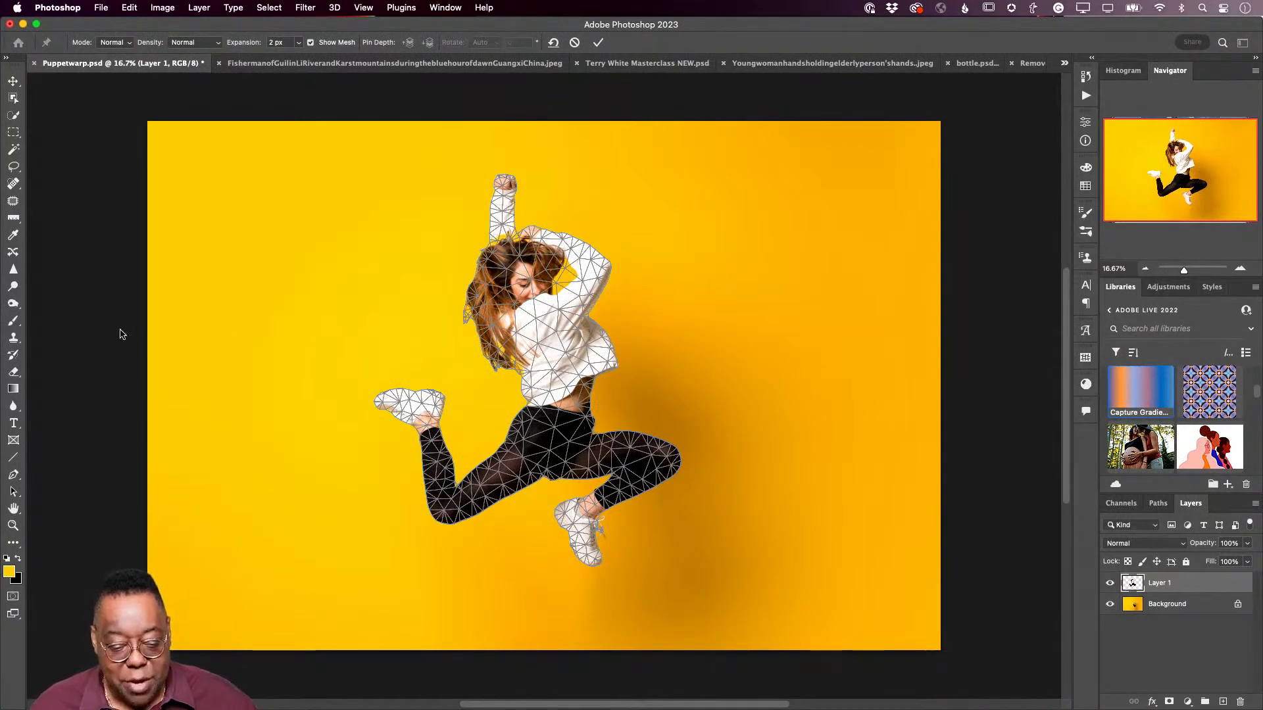
click(418, 405)
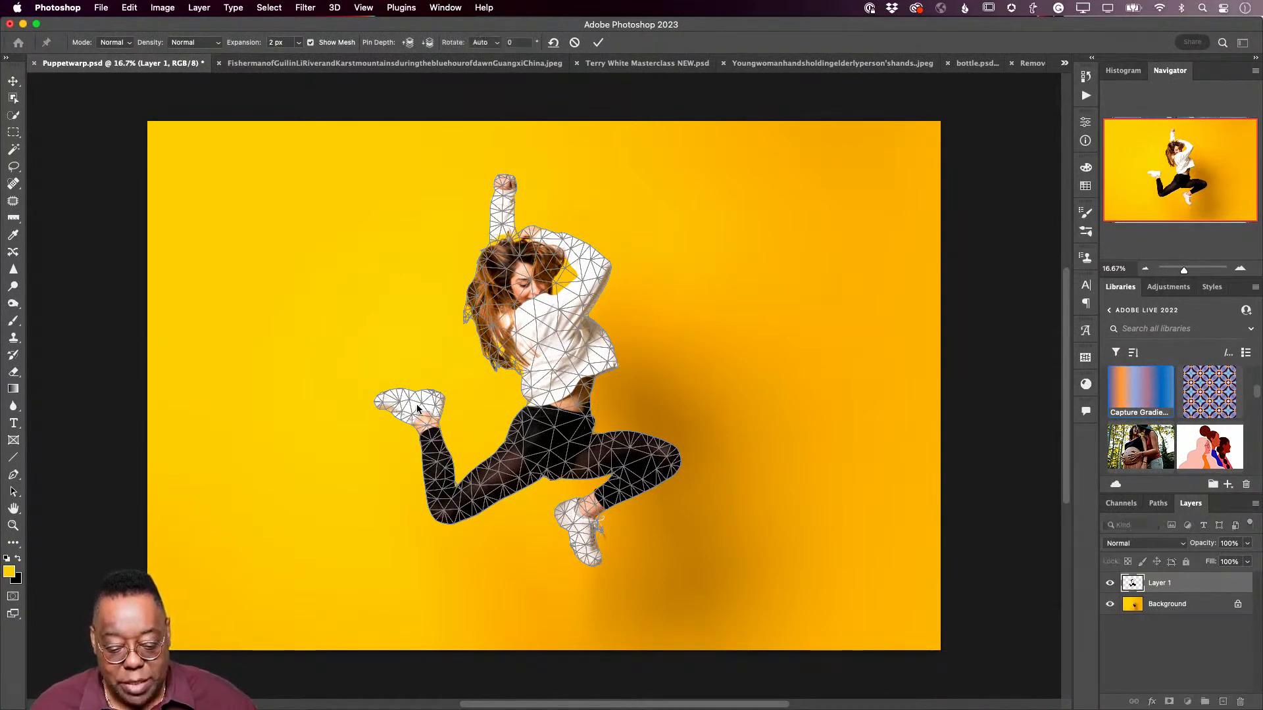
click(445, 512)
click(518, 450)
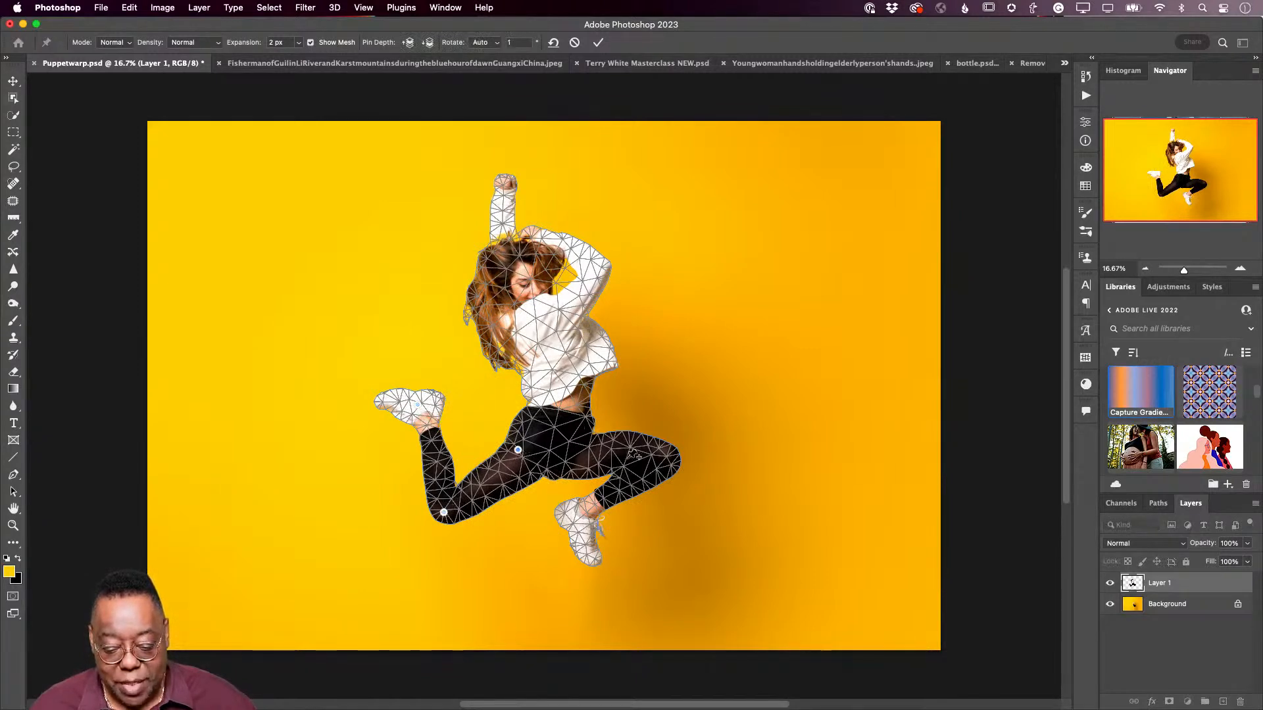
click(594, 444)
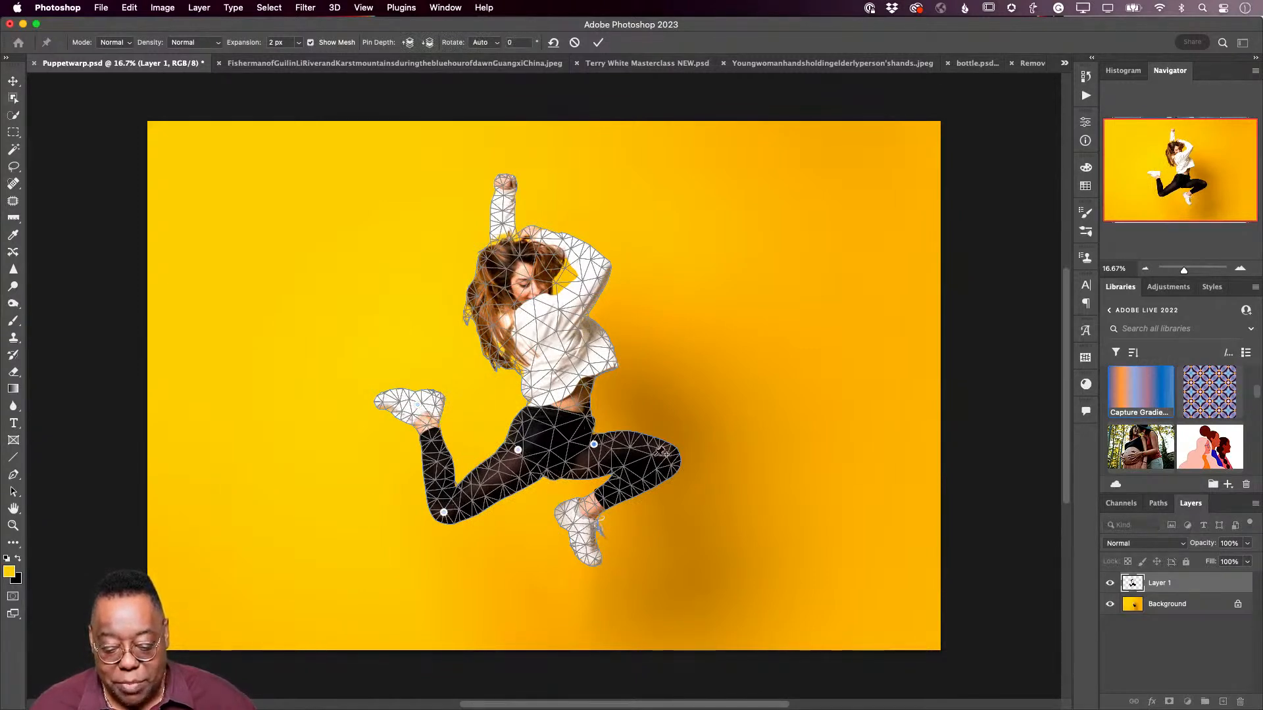
click(668, 457)
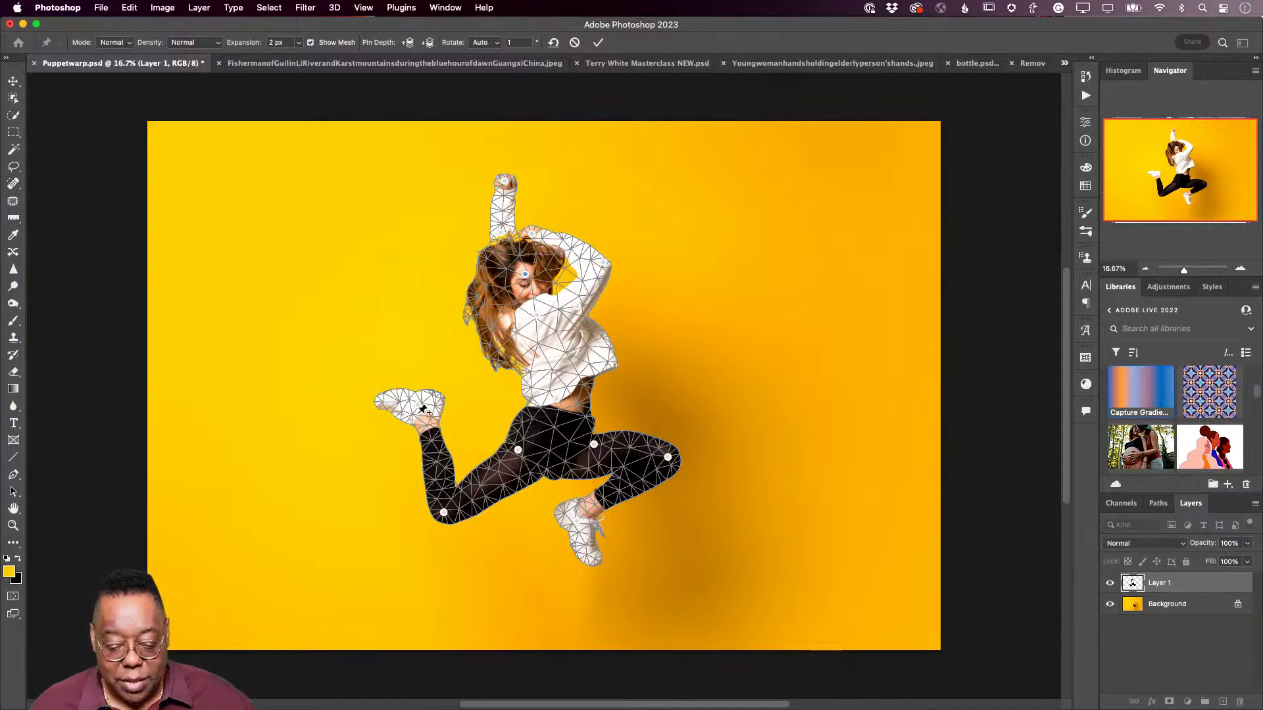
Step: Bend the woman's back leg by pulling its foot in toward her thigh and tilt the shoe to a flatter angle
drag(419, 408, 479, 415)
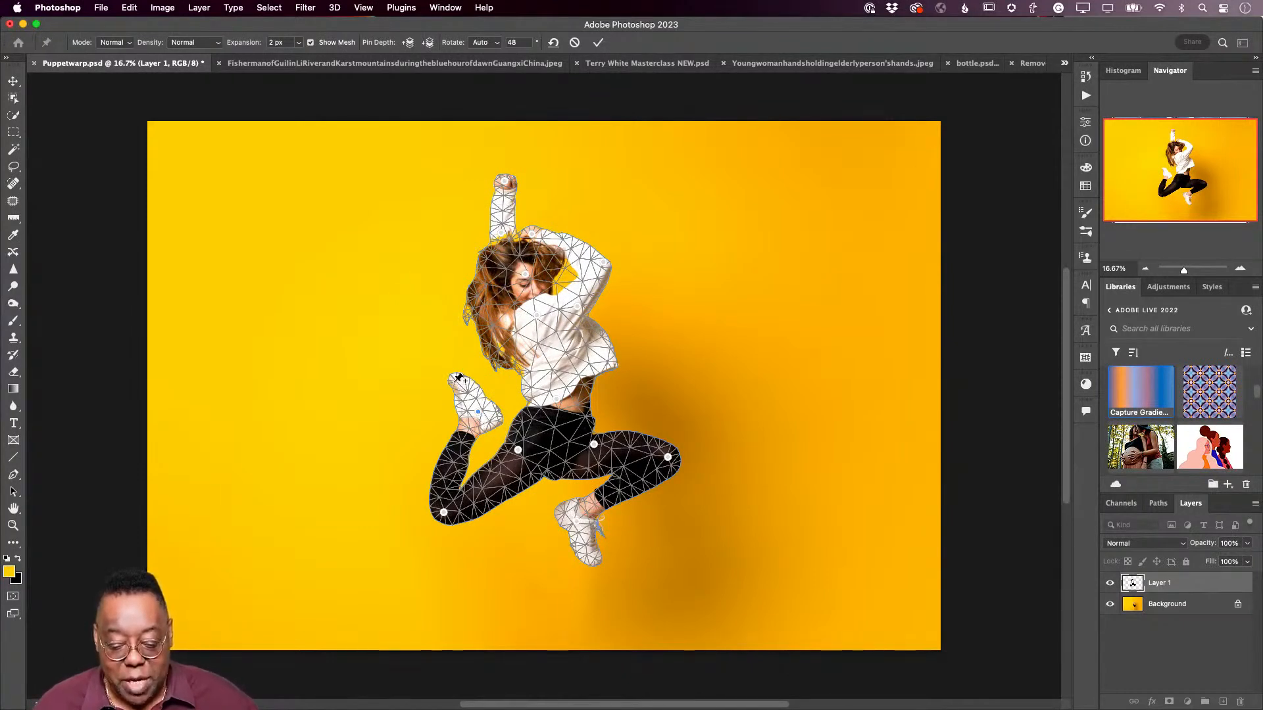
click(476, 425)
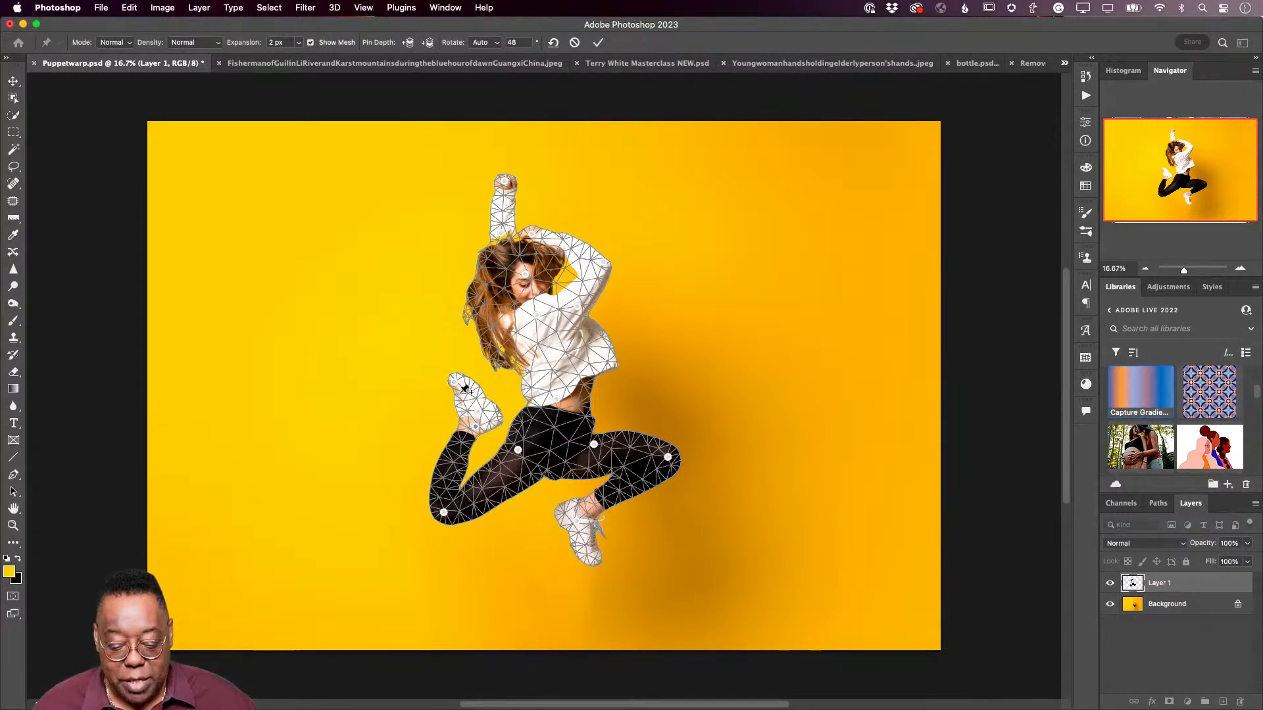
drag(454, 386, 476, 431)
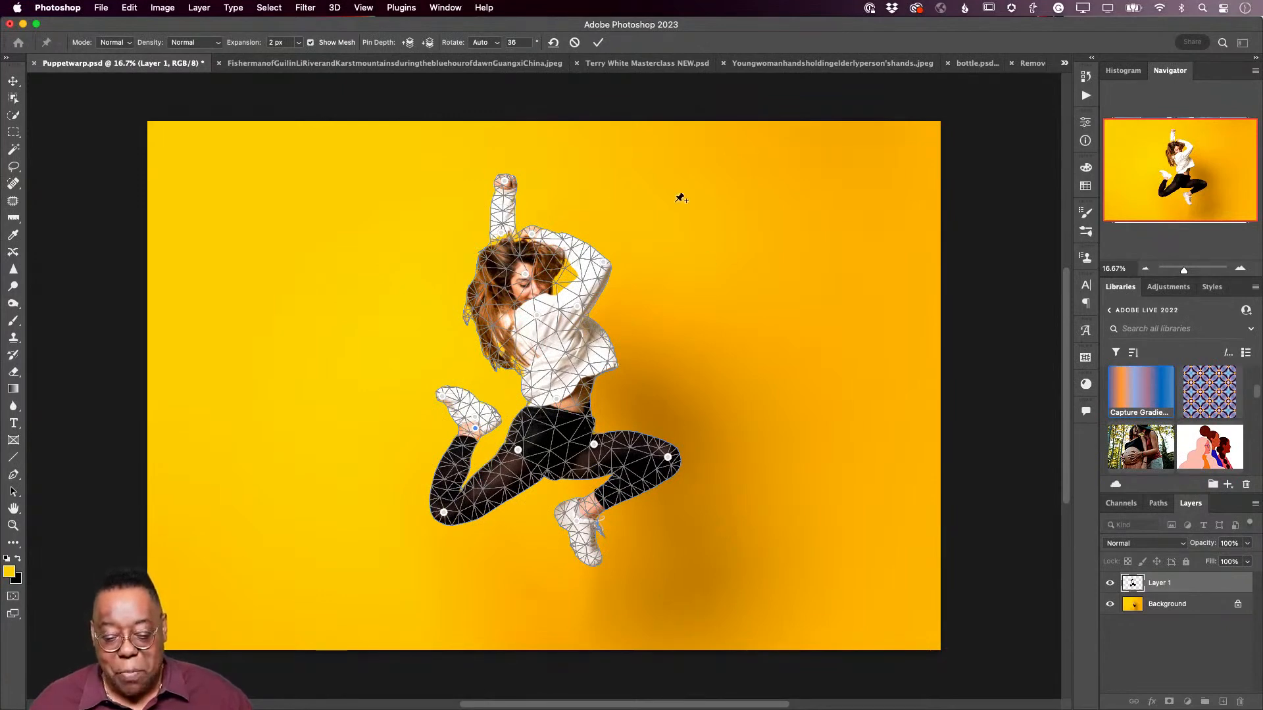
Step: Tilt the woman's raised arm slightly to the right and apply the puppet warp
mouse_move(509, 181)
mouse_down()
mouse_move(520, 177)
mouse_move(507, 207)
mouse_move(532, 180)
mouse_move(510, 209)
mouse_move(531, 179)
mouse_up()
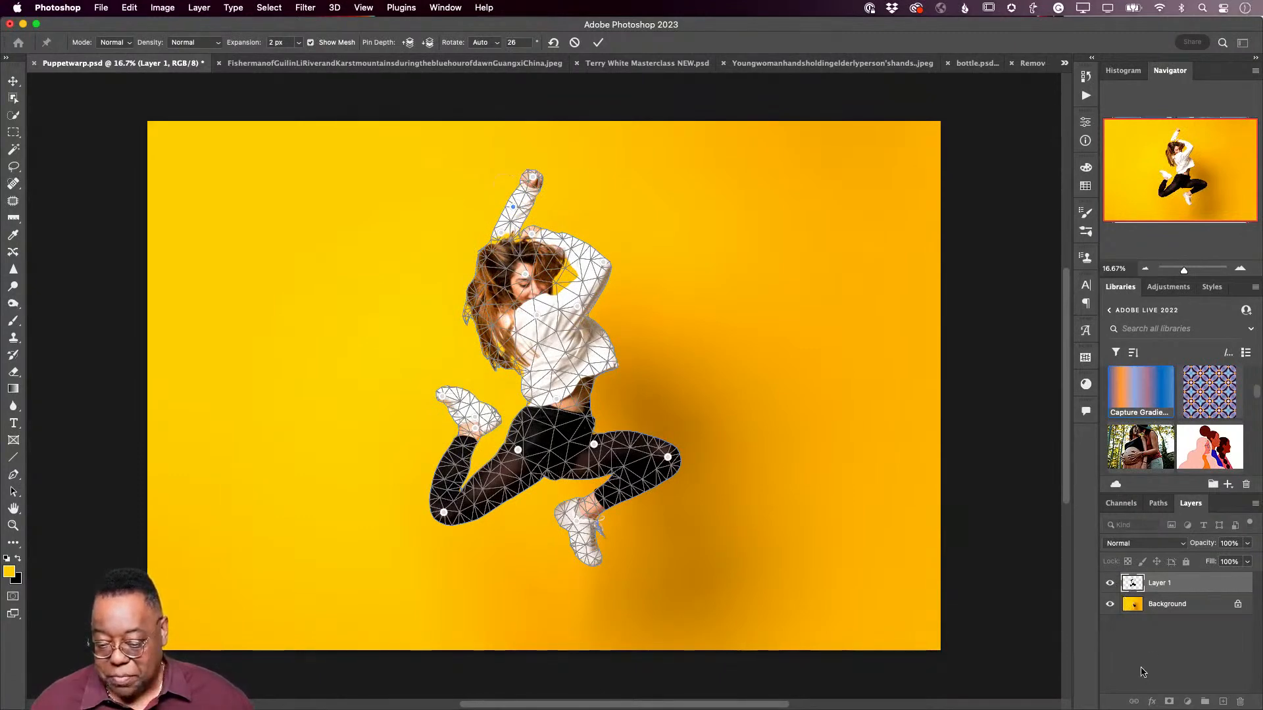
click(598, 42)
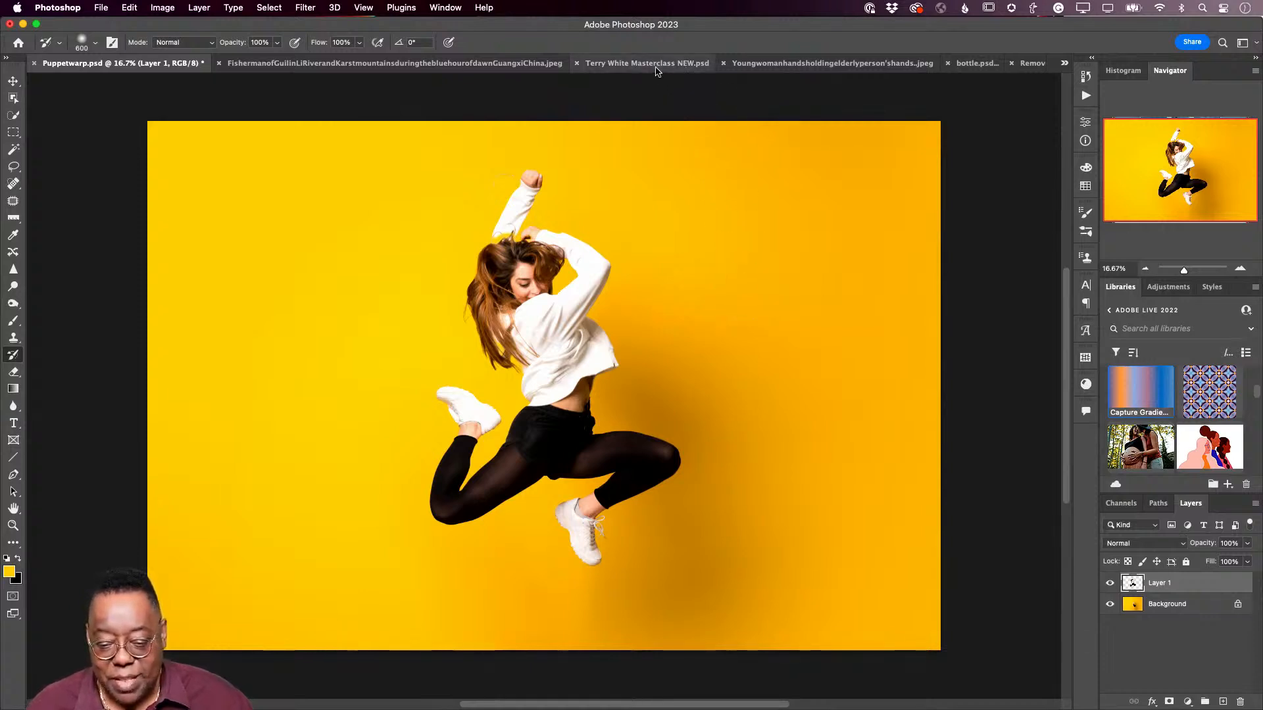
Step: Switch to the Fisherman of Guilin document and place the underwater swimmer image from the ADOBE LIVE 2022 library on it
click(1064, 63)
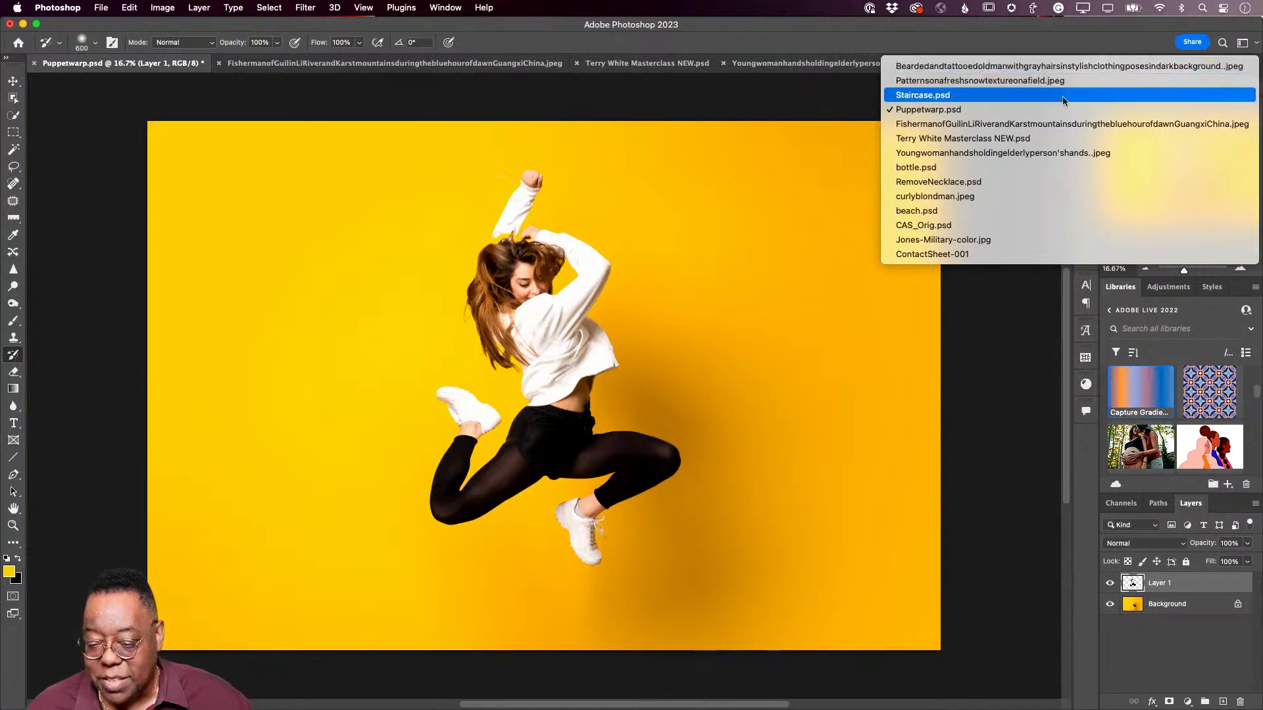
click(1059, 124)
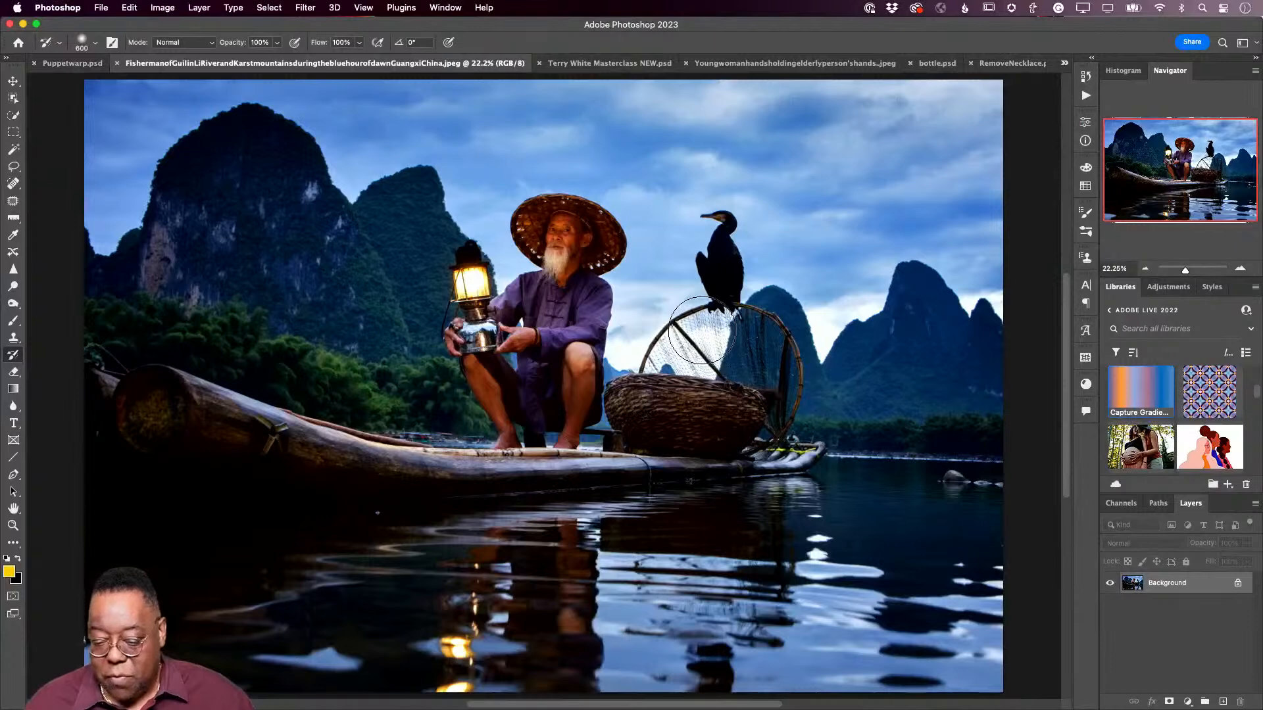
scroll(1150, 425, down, 2)
scroll(1150, 425, down, 5)
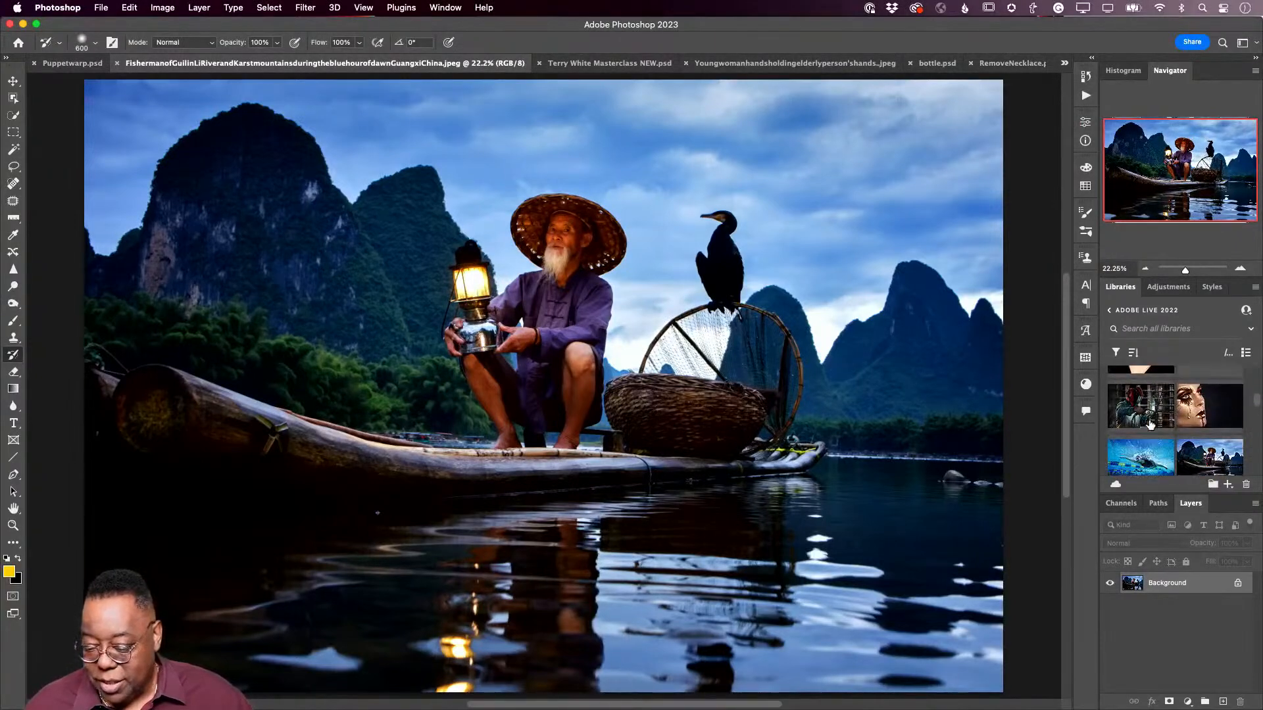
scroll(1150, 425, down, 3)
scroll(1150, 425, down, 2)
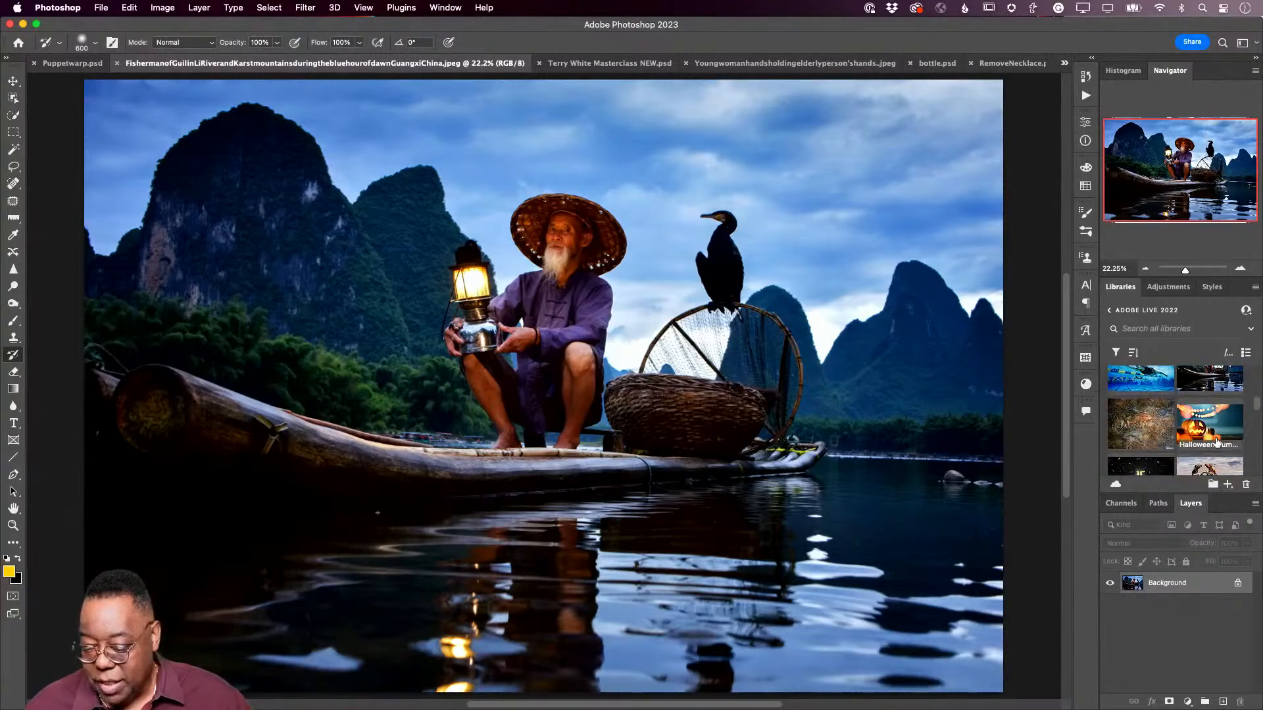
scroll(1202, 433, down, 1)
scroll(1202, 433, up, 3)
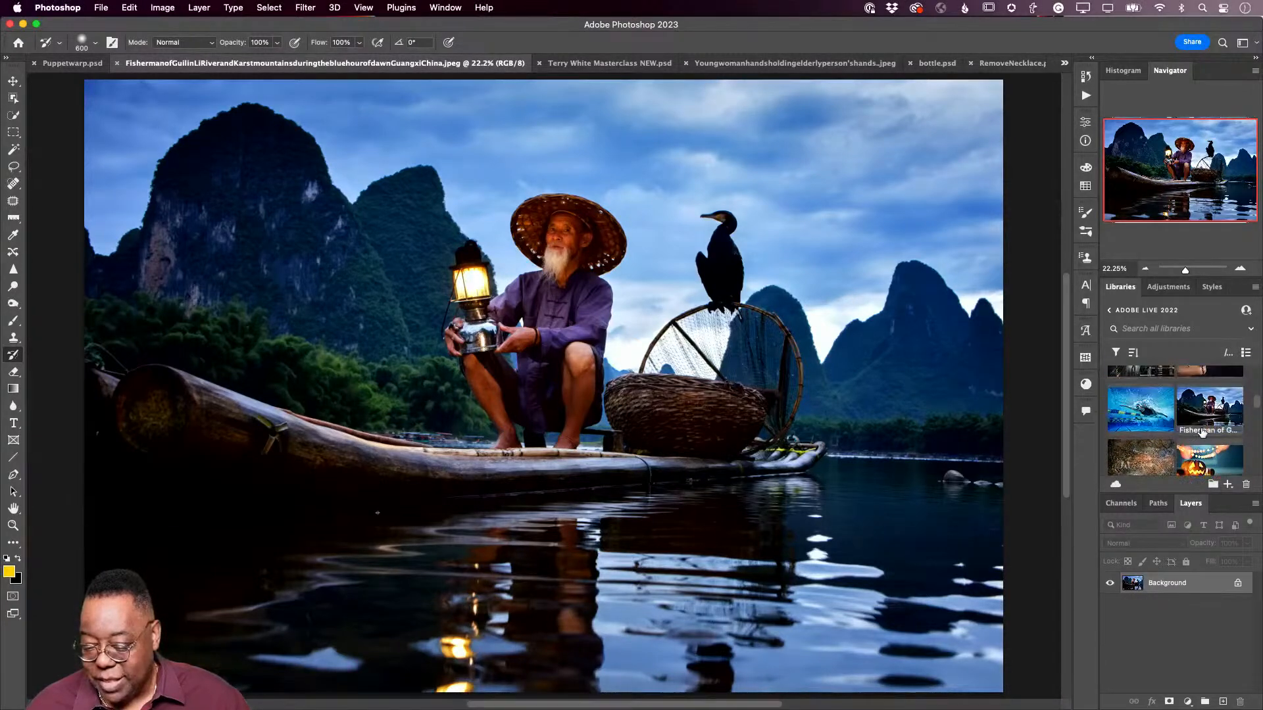
drag(1144, 414, 781, 357)
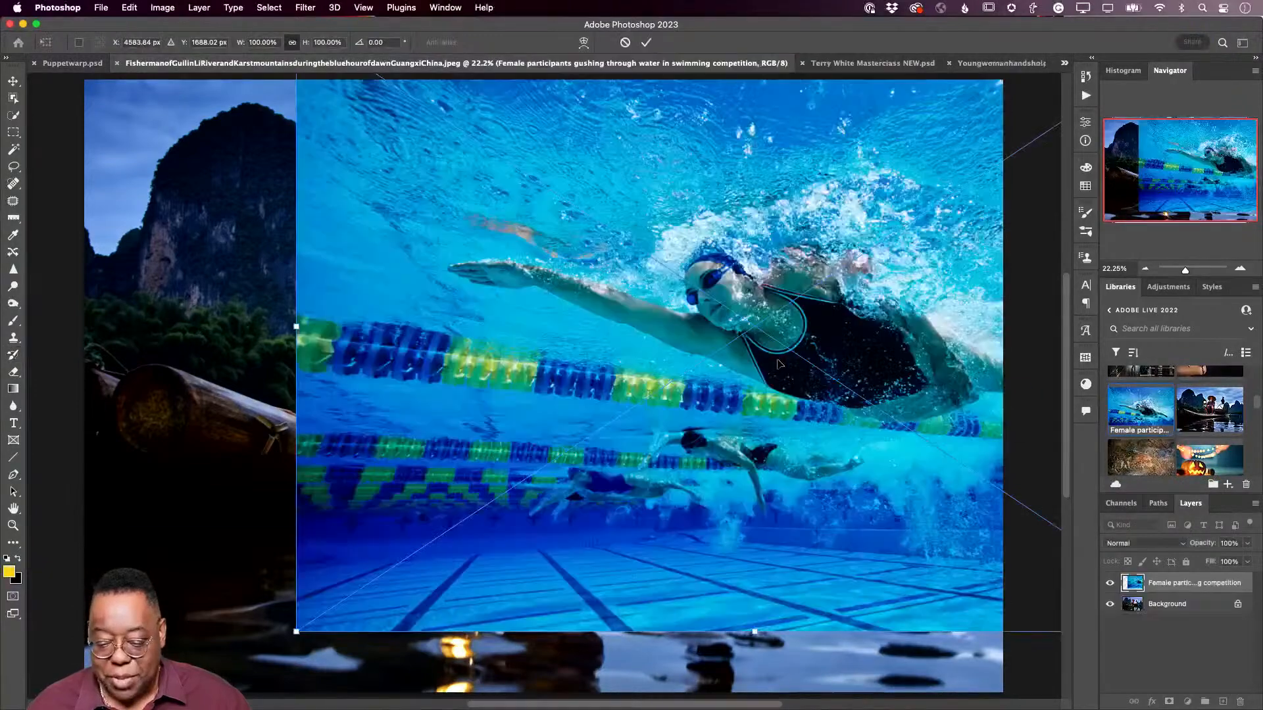
Step: Scale the swimmer image down to about 18.66% and position it in the upper-right corner of the sky
drag(295, 633, 877, 192)
drag(967, 152, 722, 226)
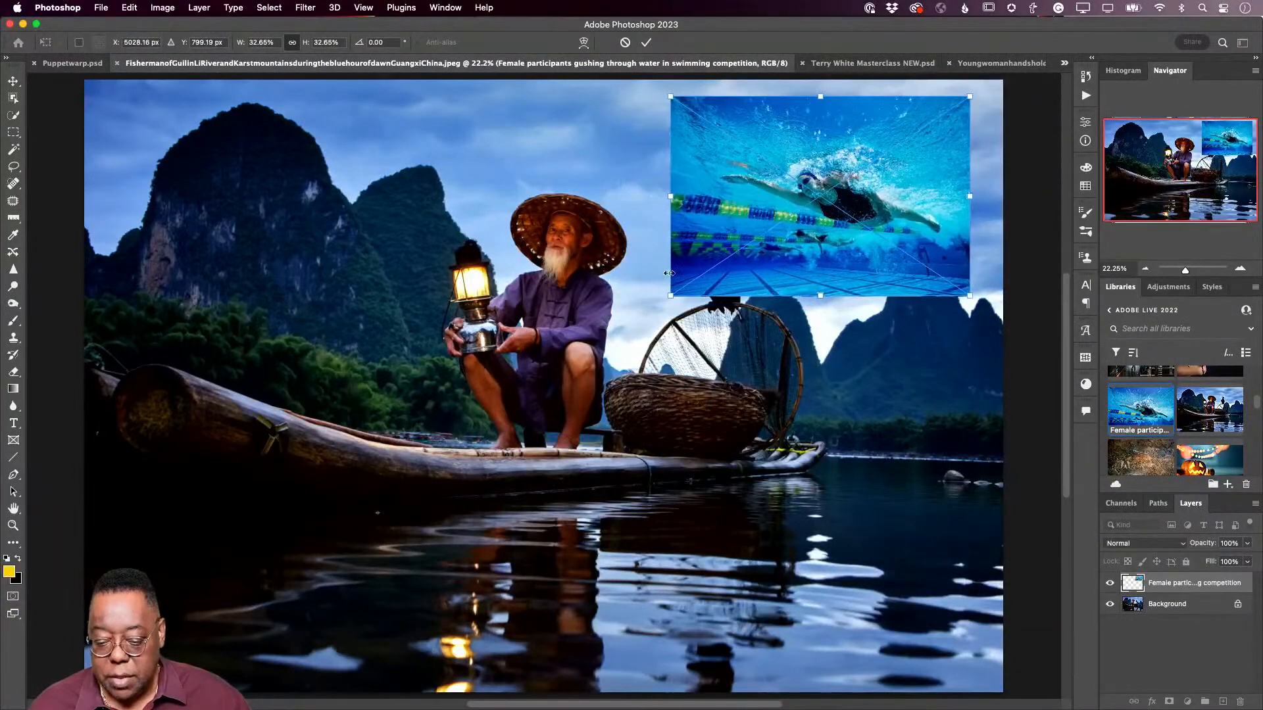
drag(669, 297, 798, 210)
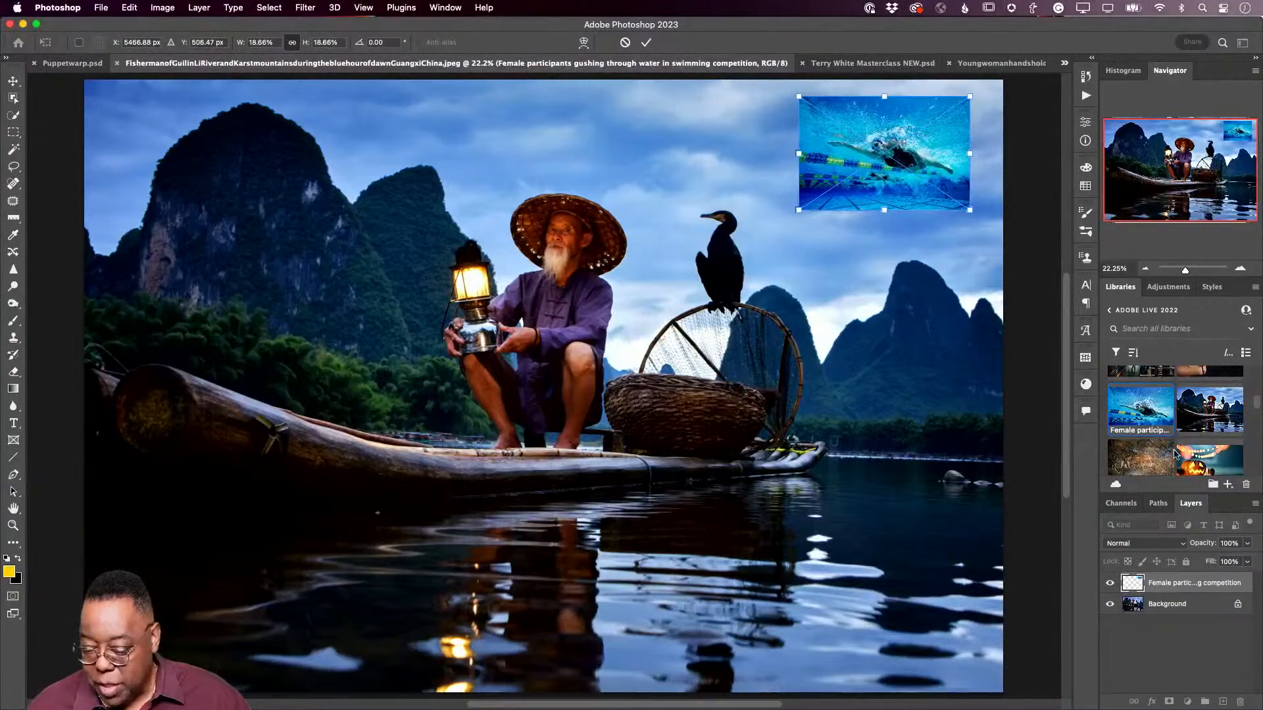
Step: Commit the swimmer placement and place the library image of the traveler holding a paper map in a car
scroll(1172, 453, down, 1)
scroll(1175, 454, down, 5)
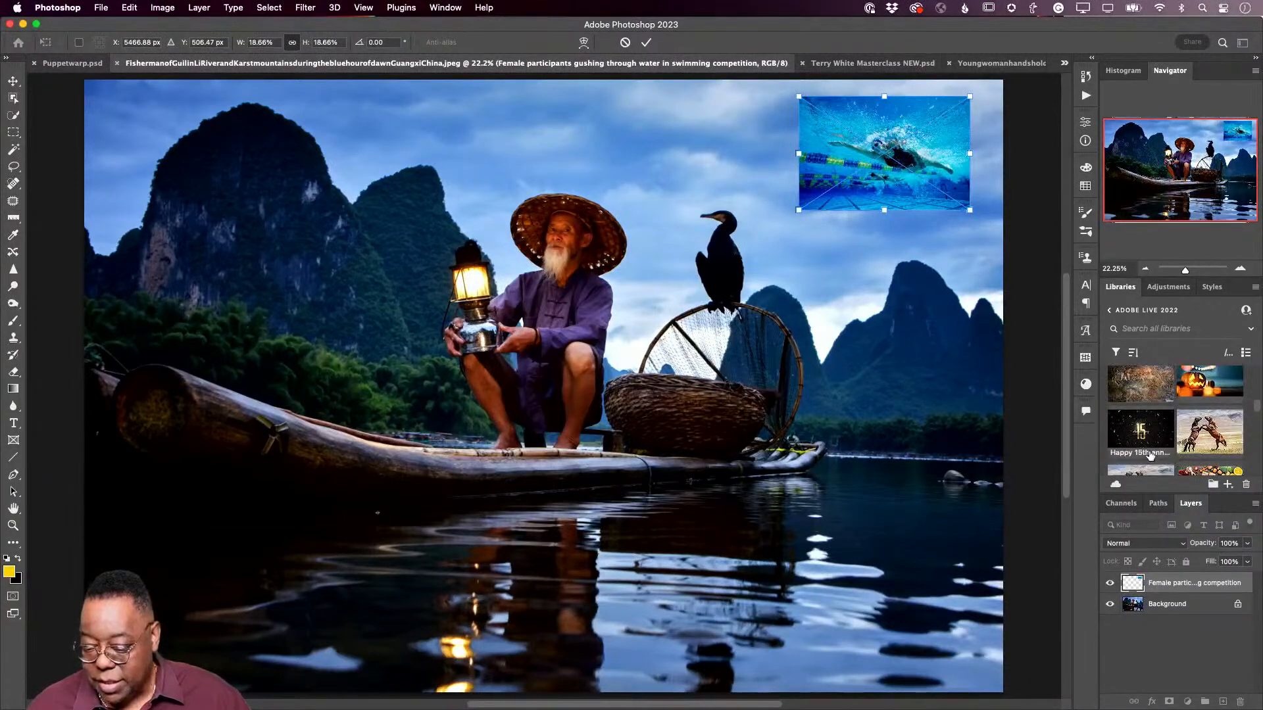
scroll(1170, 442, up, 8)
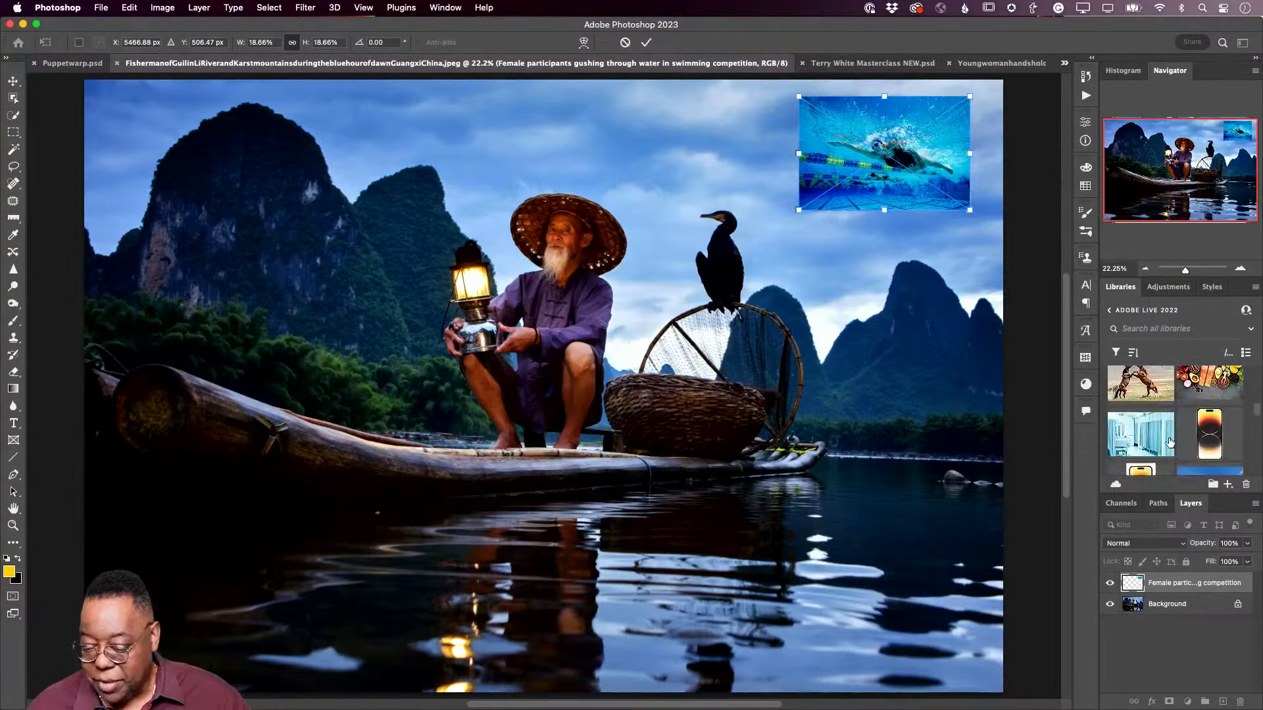
scroll(1170, 442, up, 8)
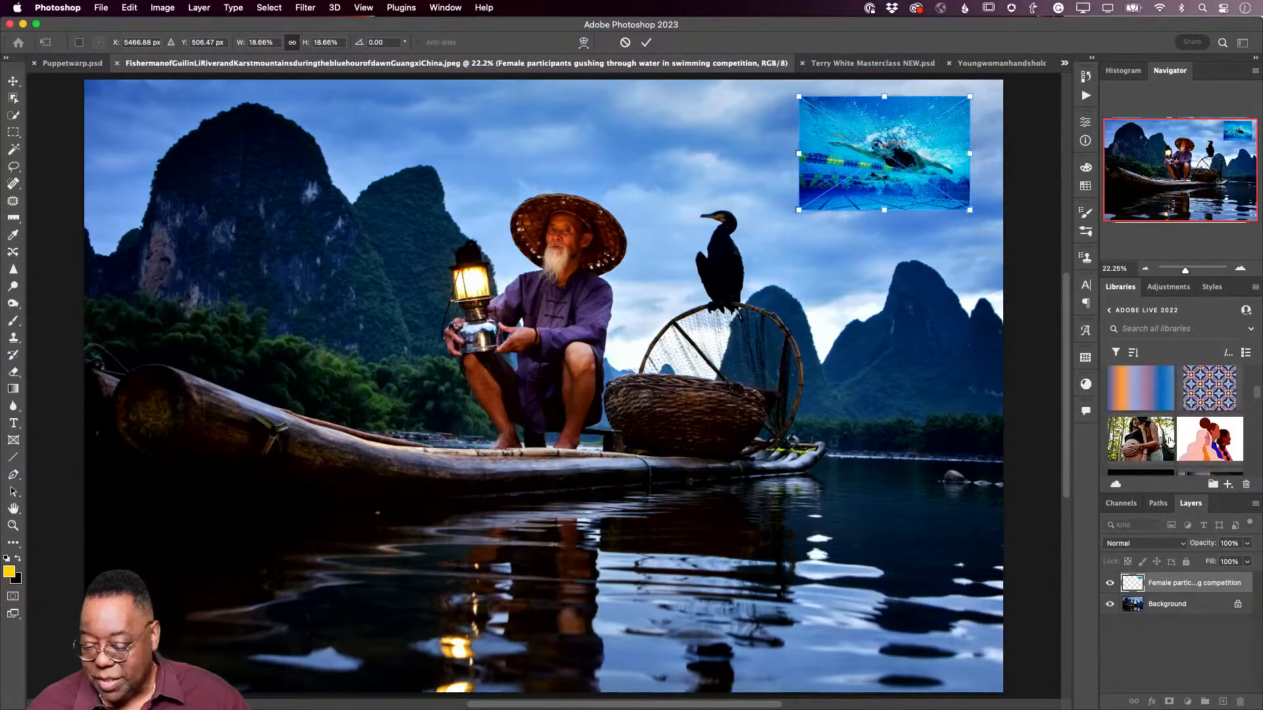
scroll(1169, 442, down, 2)
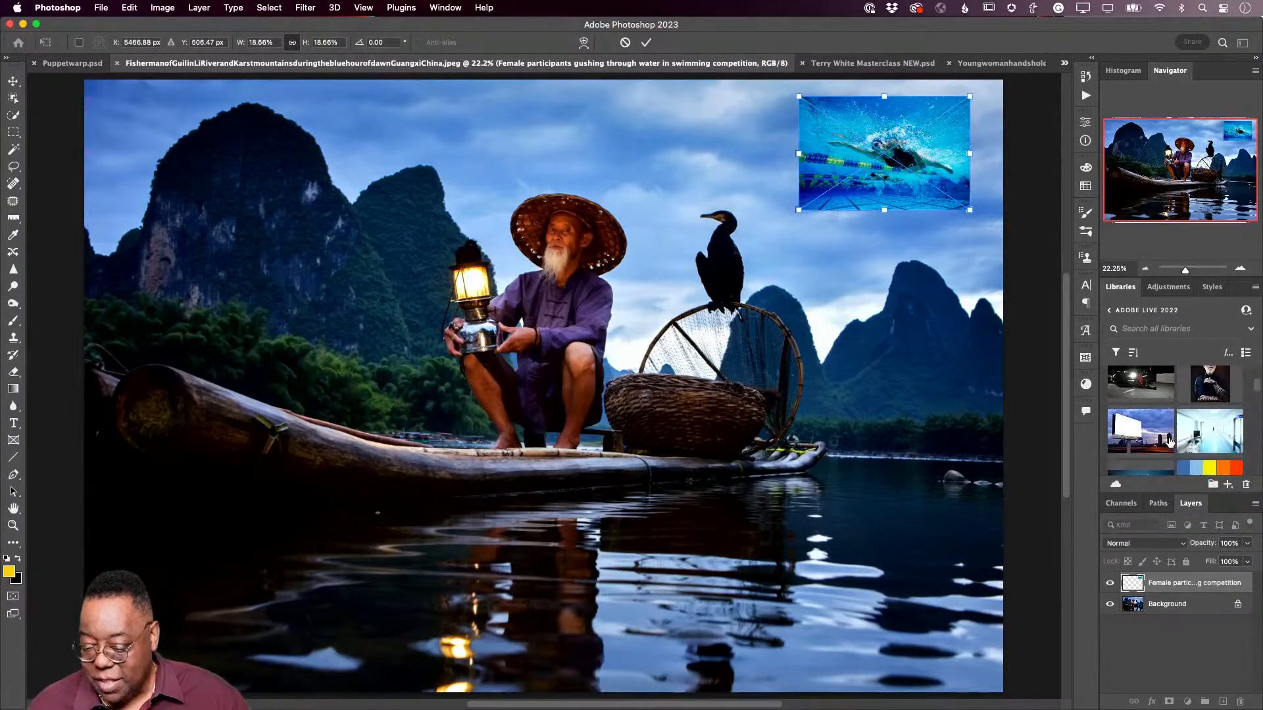
scroll(1169, 442, up, 3)
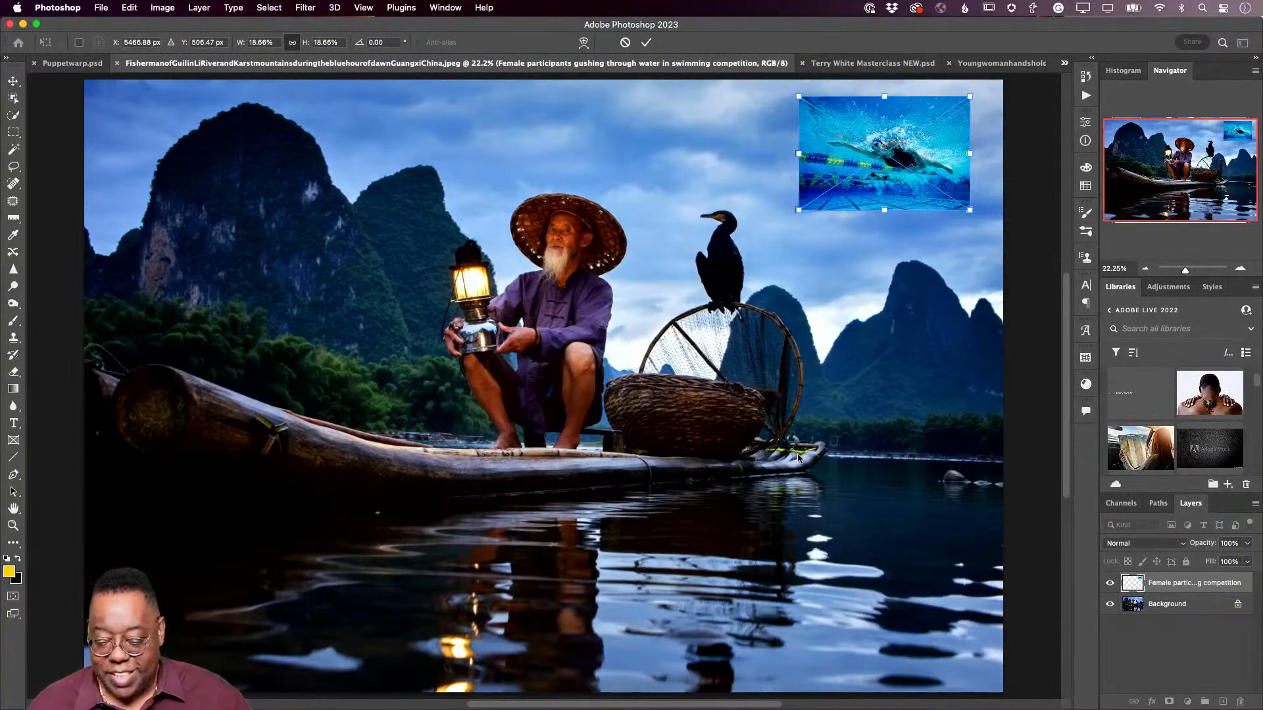
key(Return)
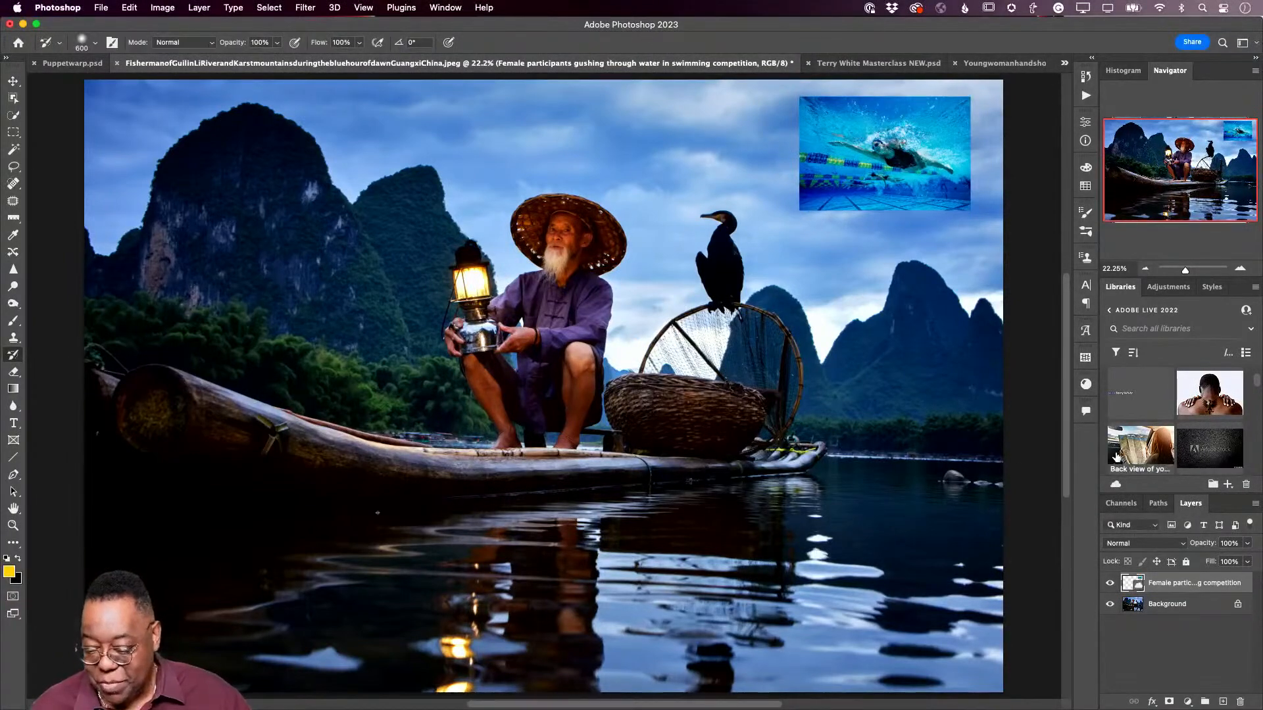
drag(1131, 447, 848, 520)
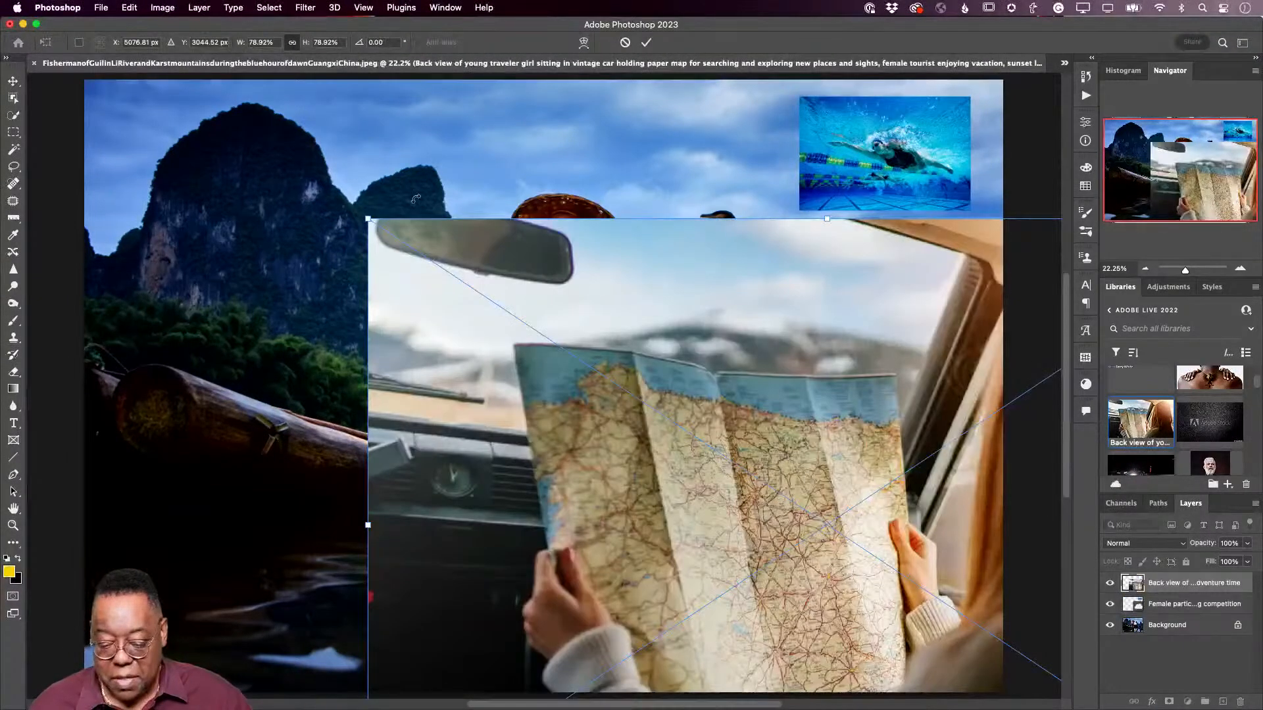
Step: Scale the map image to about 14.69%, aligned directly beneath the swimmer image at the same width, and commit it
drag(367, 220, 913, 583)
drag(967, 636, 650, 481)
drag(597, 428, 807, 570)
drag(856, 612, 850, 262)
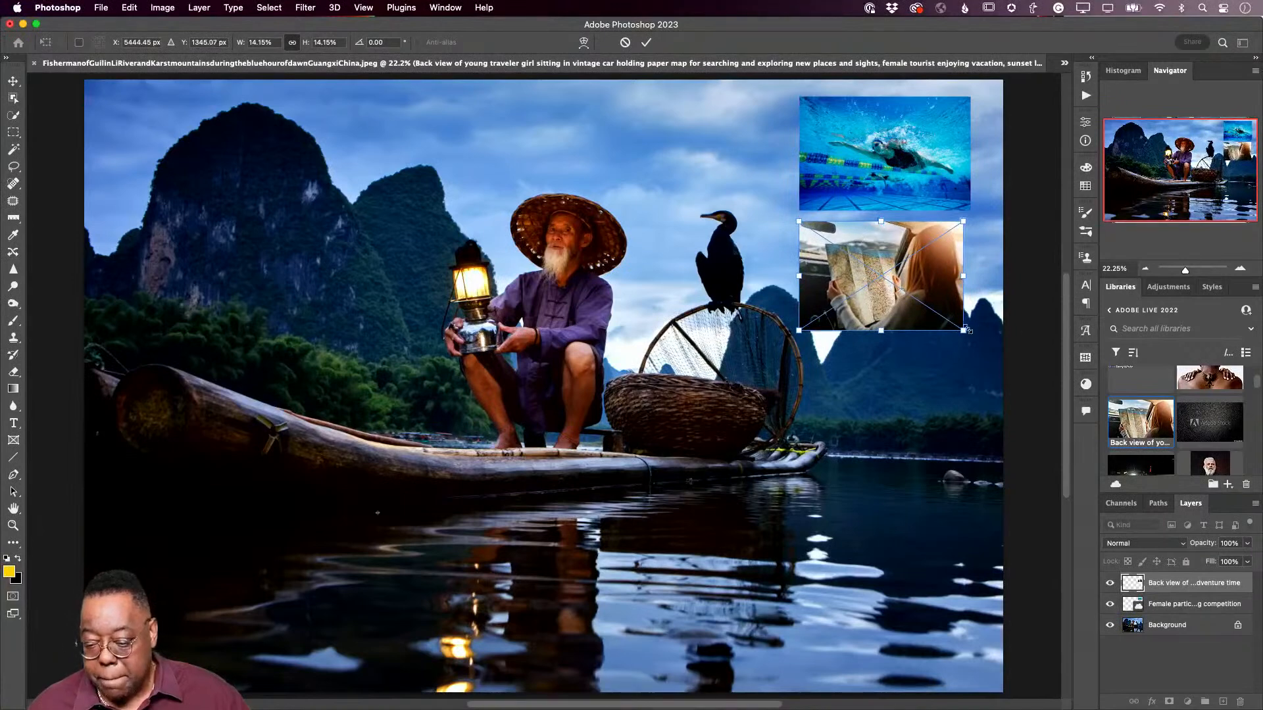
drag(965, 330, 971, 336)
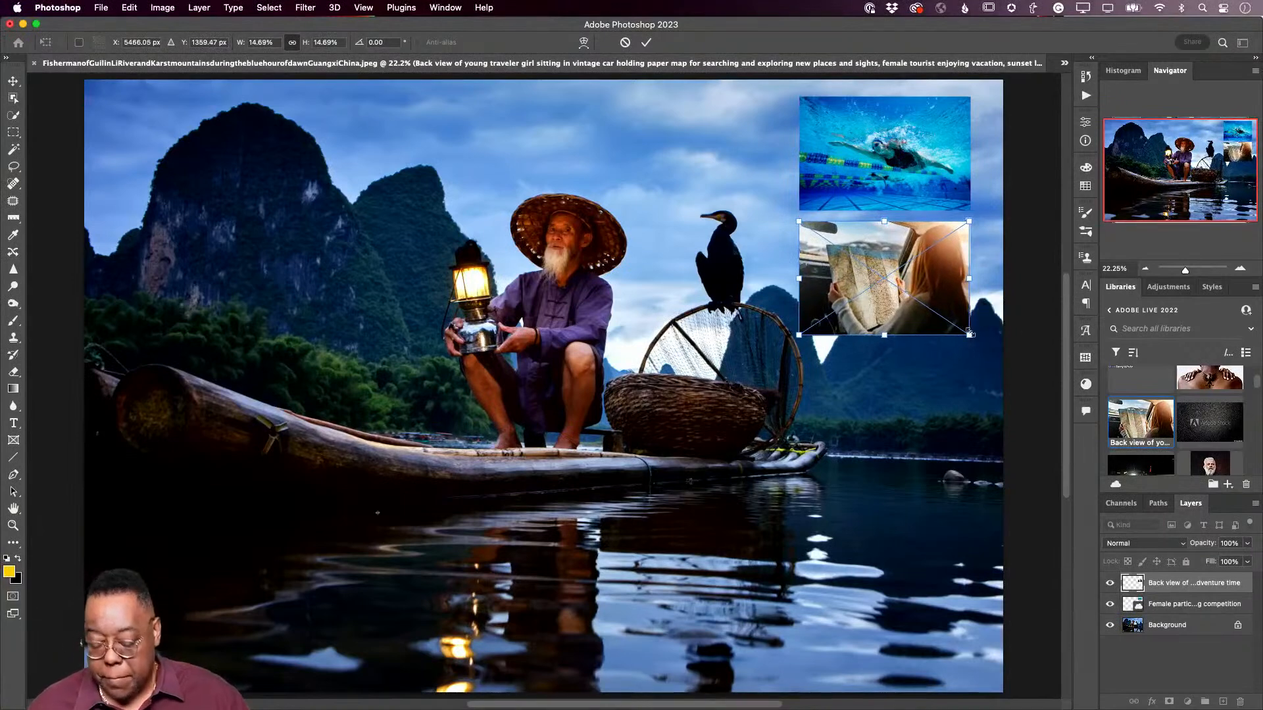
key(Return)
key(y)
click(906, 307)
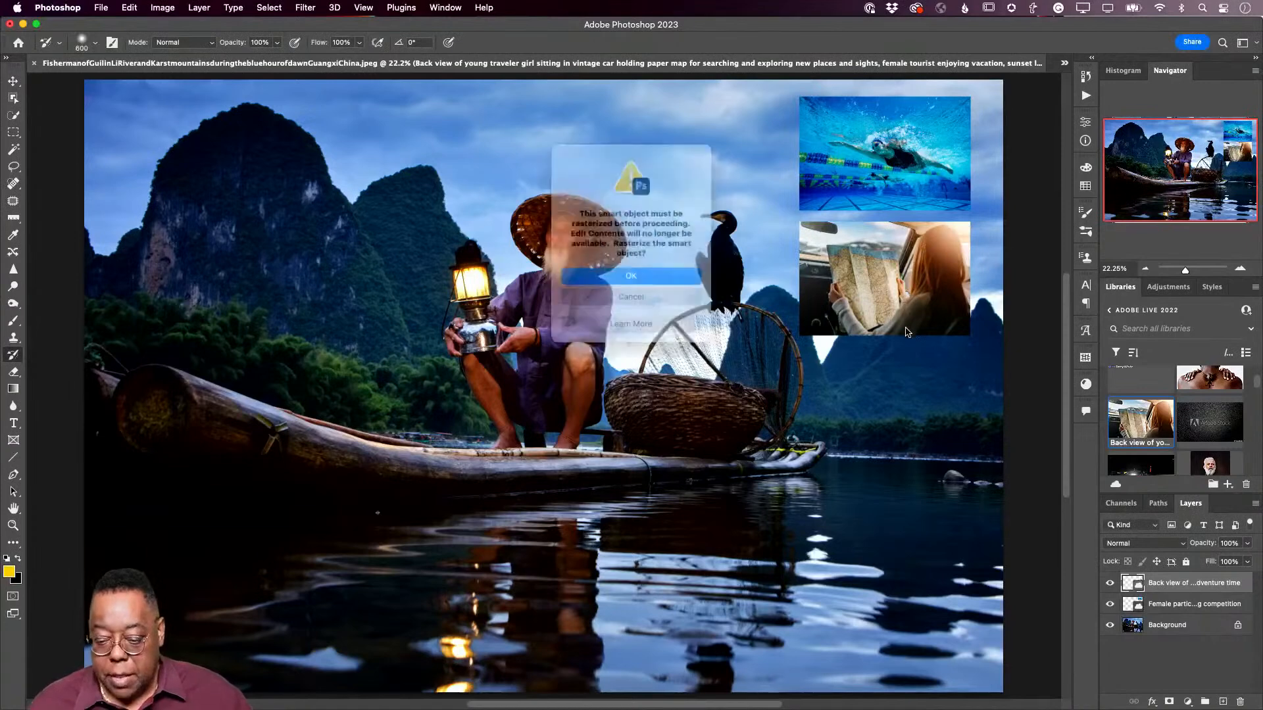
click(687, 308)
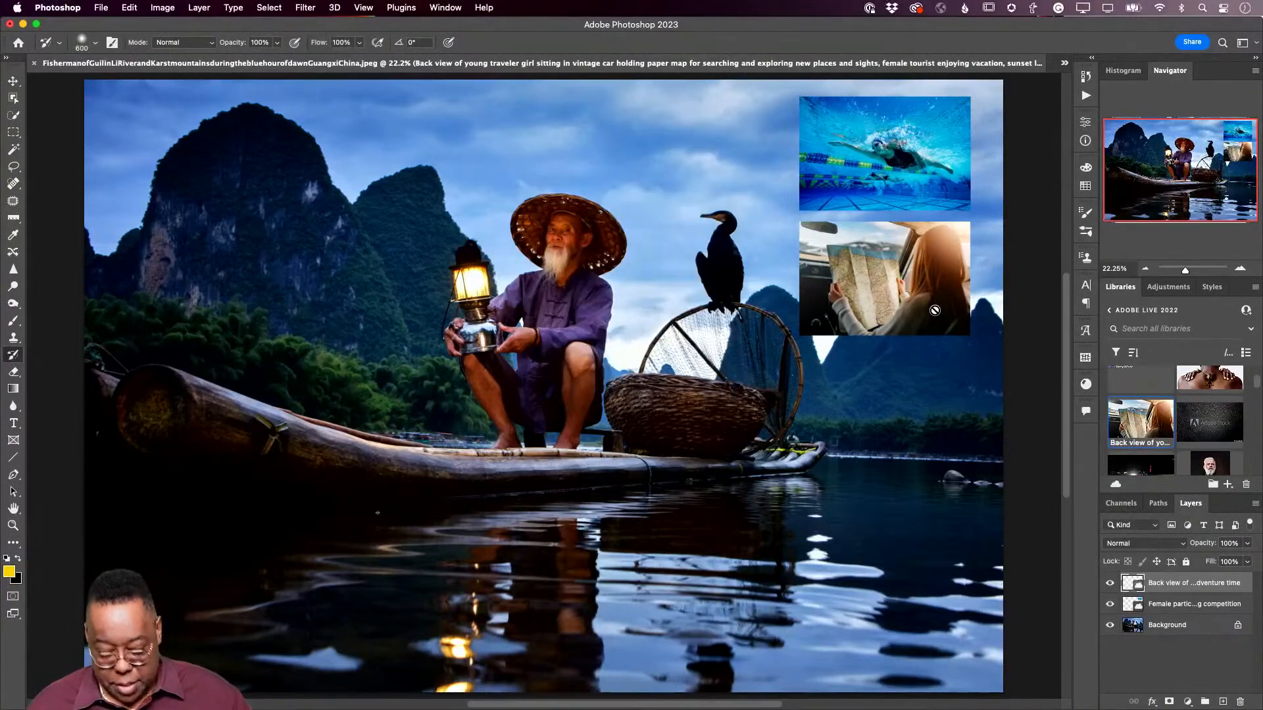
Step: Move the map image straight down over the water near the photo's lower-right corner with the Move tool
key(v)
drag(908, 294, 906, 581)
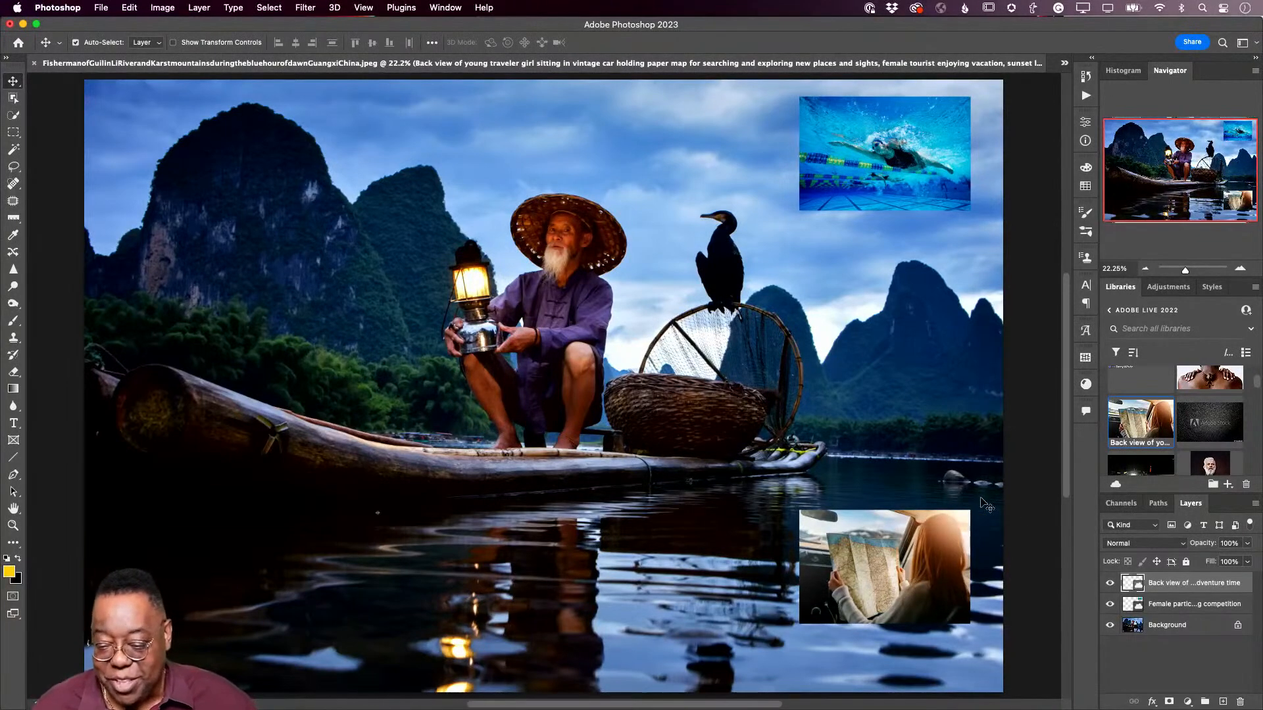
Step: Switch to the Motion workspace and bring both inset images into view above the timeline
click(1242, 42)
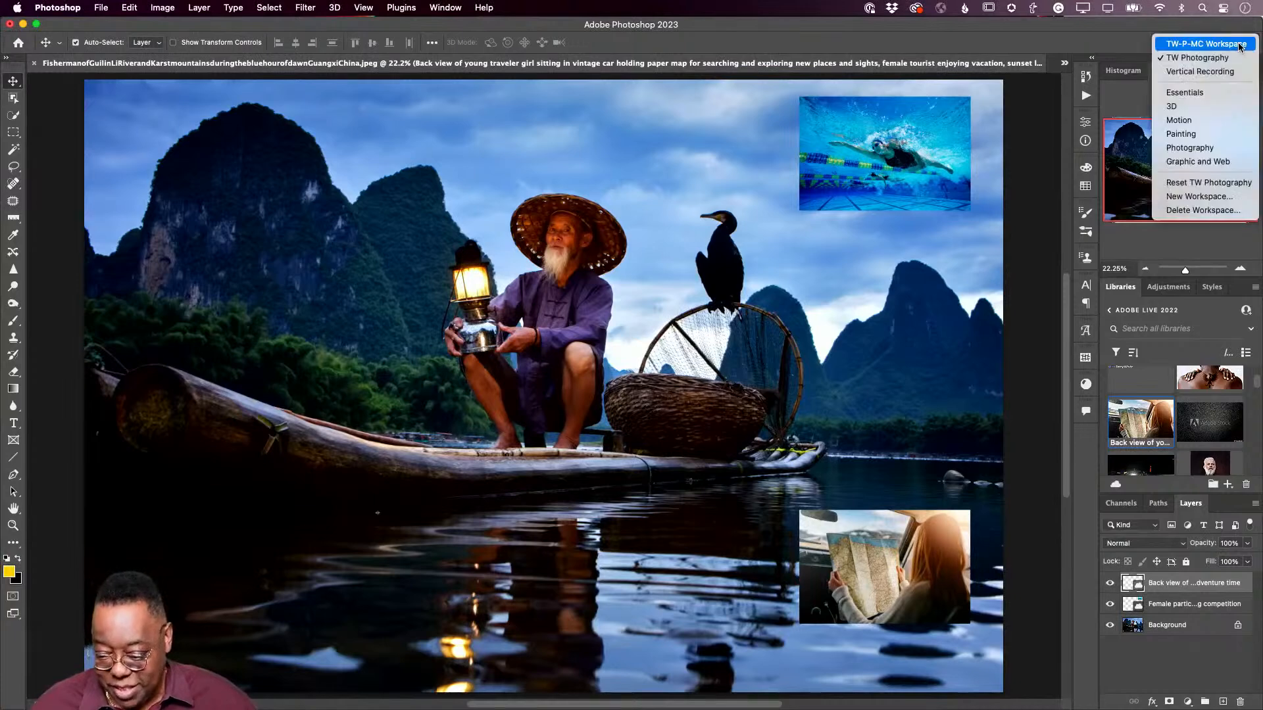
click(1239, 121)
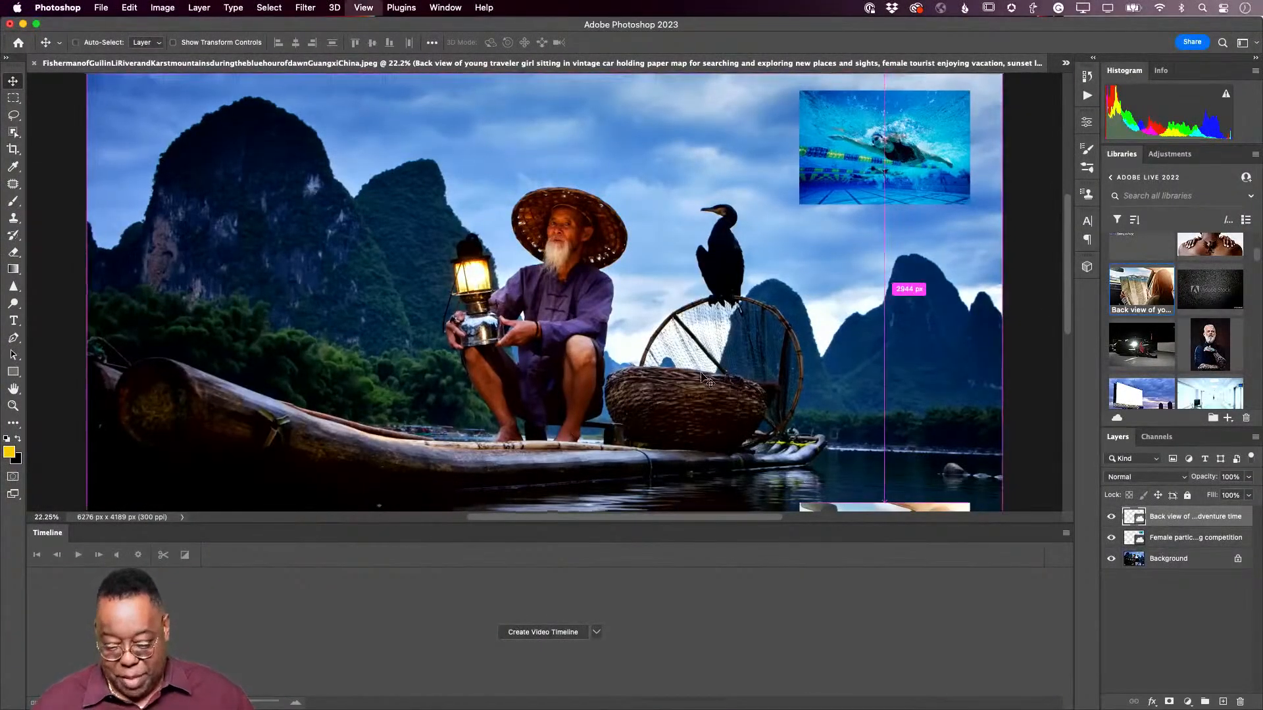
key(super+minus)
scroll(661, 377, down, 2)
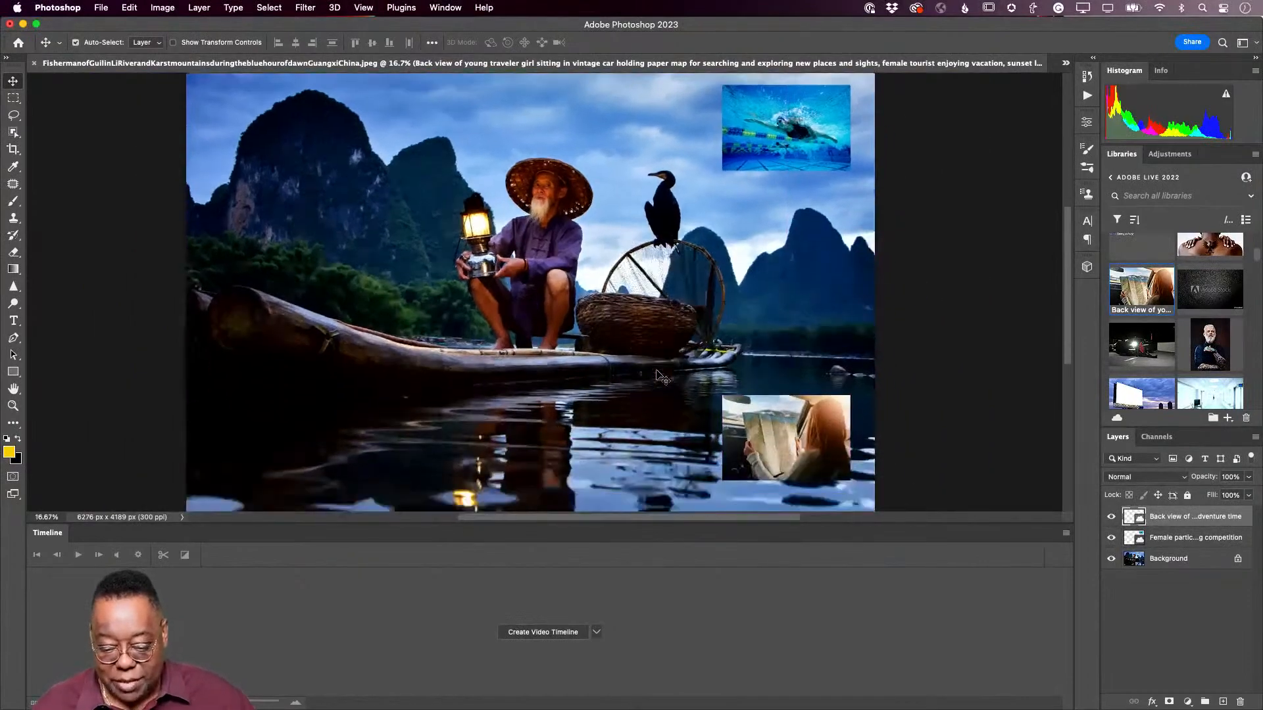
Step: Create a video timeline for the fisherman photo and expand the animation properties of the map and swimmer layers
key(super+minus)
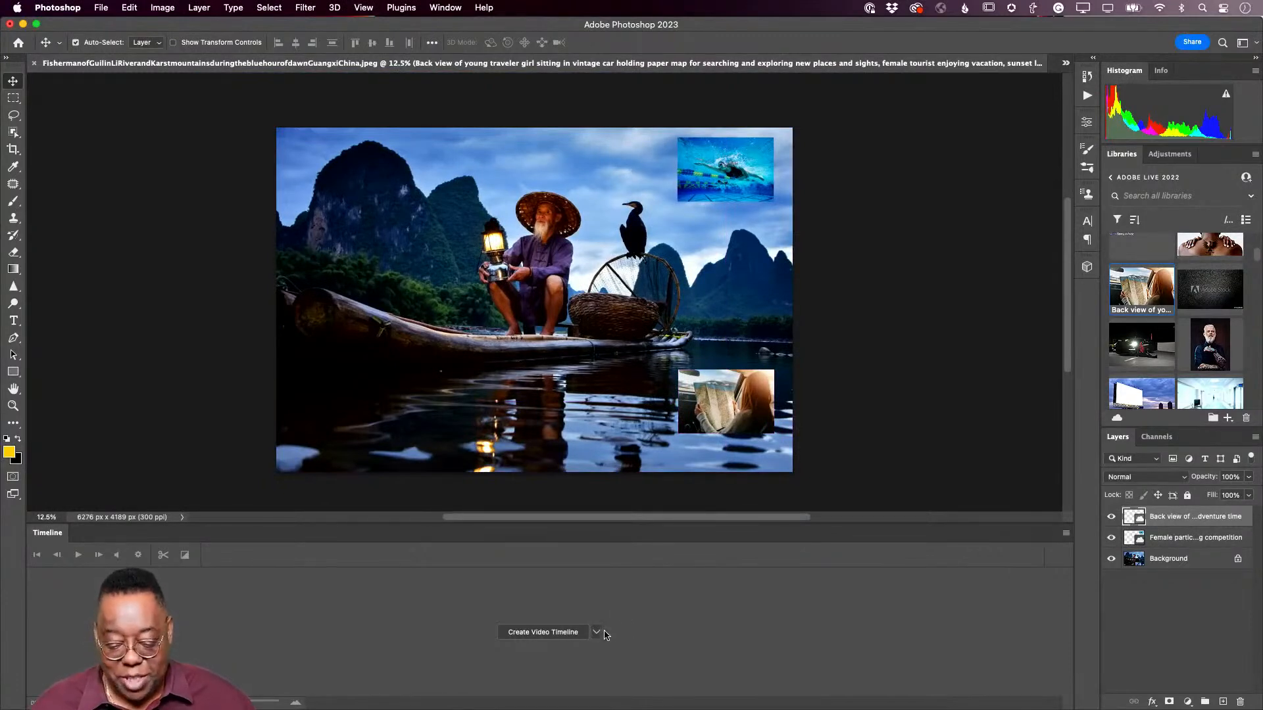
click(557, 633)
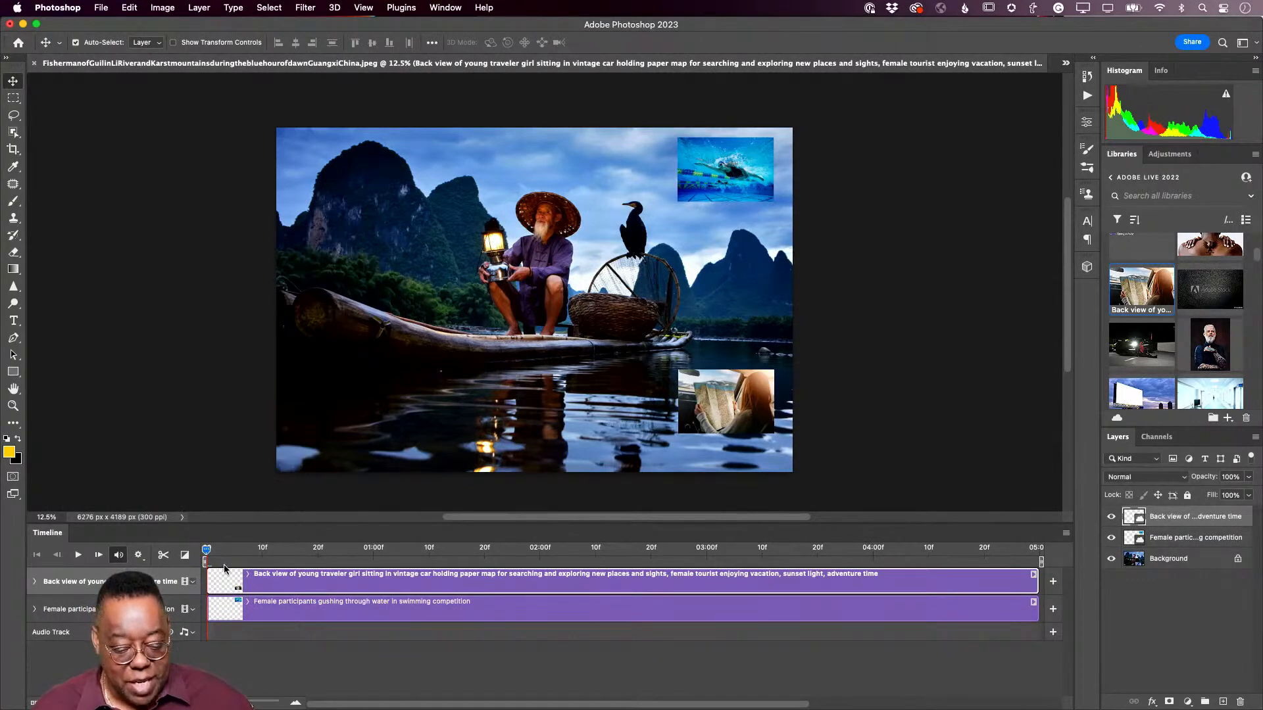
click(33, 581)
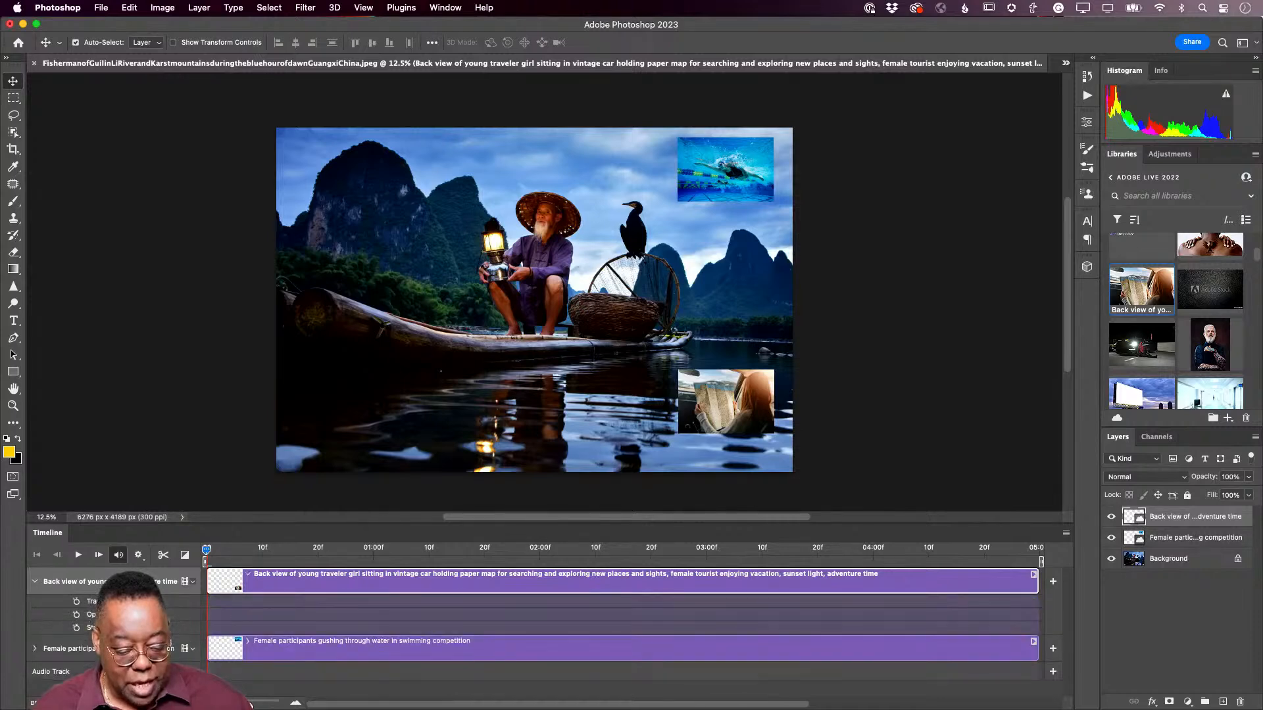
click(35, 649)
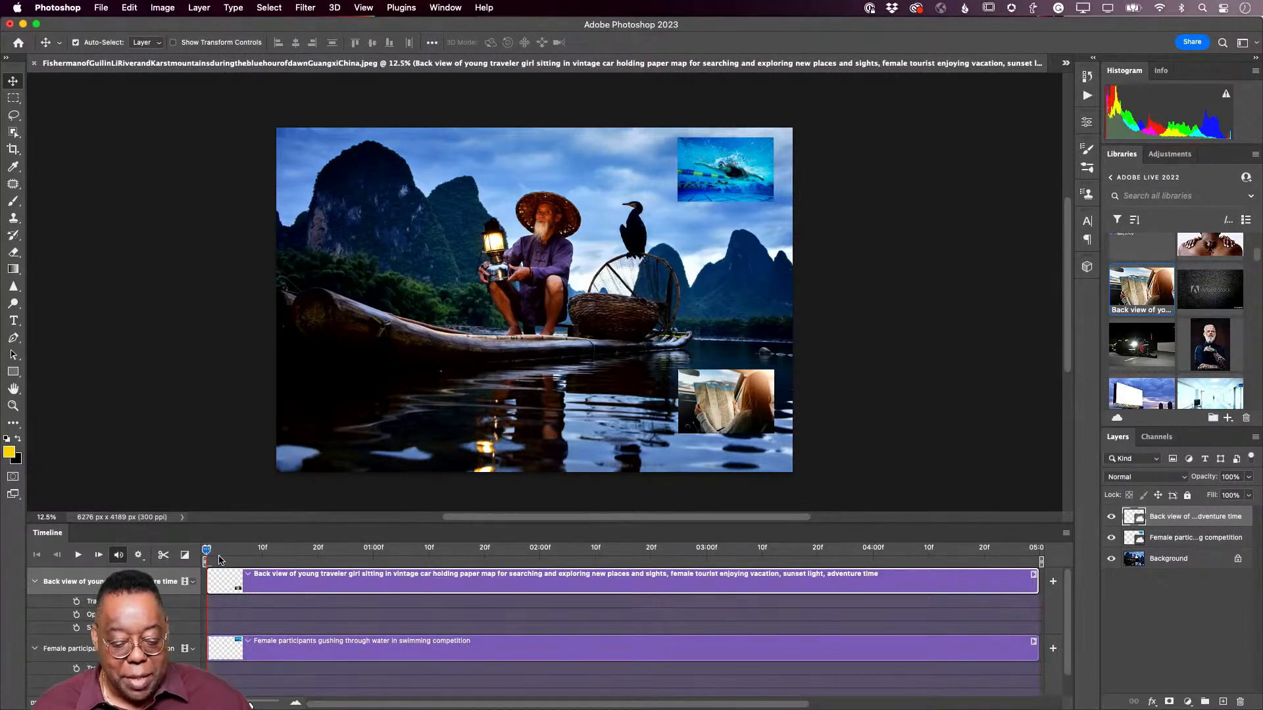
Step: Enable Transform keyframing for the map and swimmer layers at the start of the timeline
drag(209, 554, 202, 586)
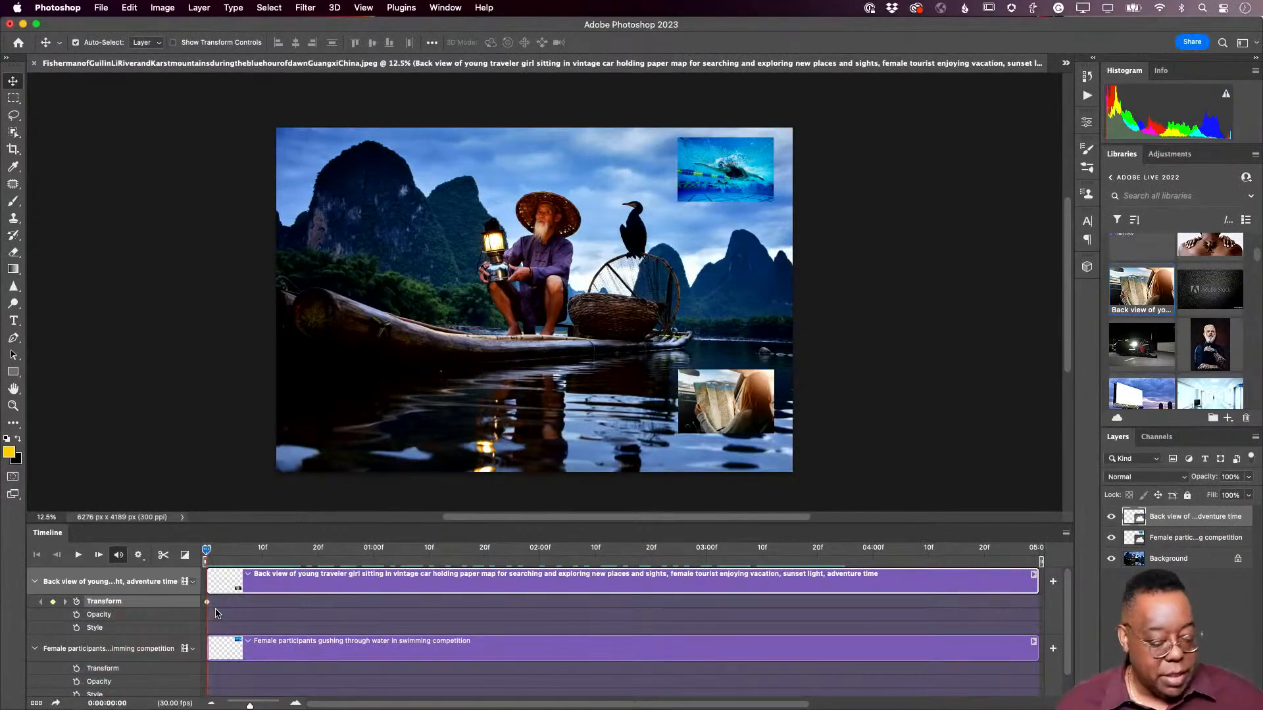
scroll(250, 616, down, 1)
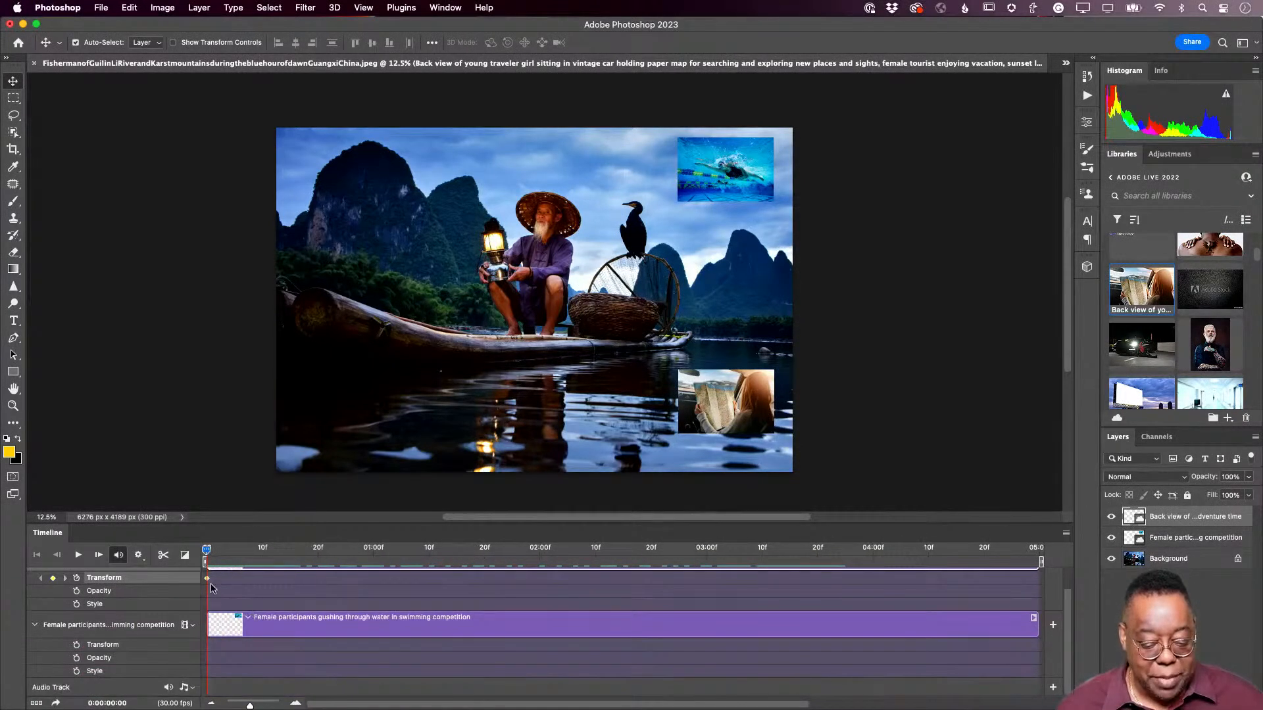
scroll(212, 587, up, 1)
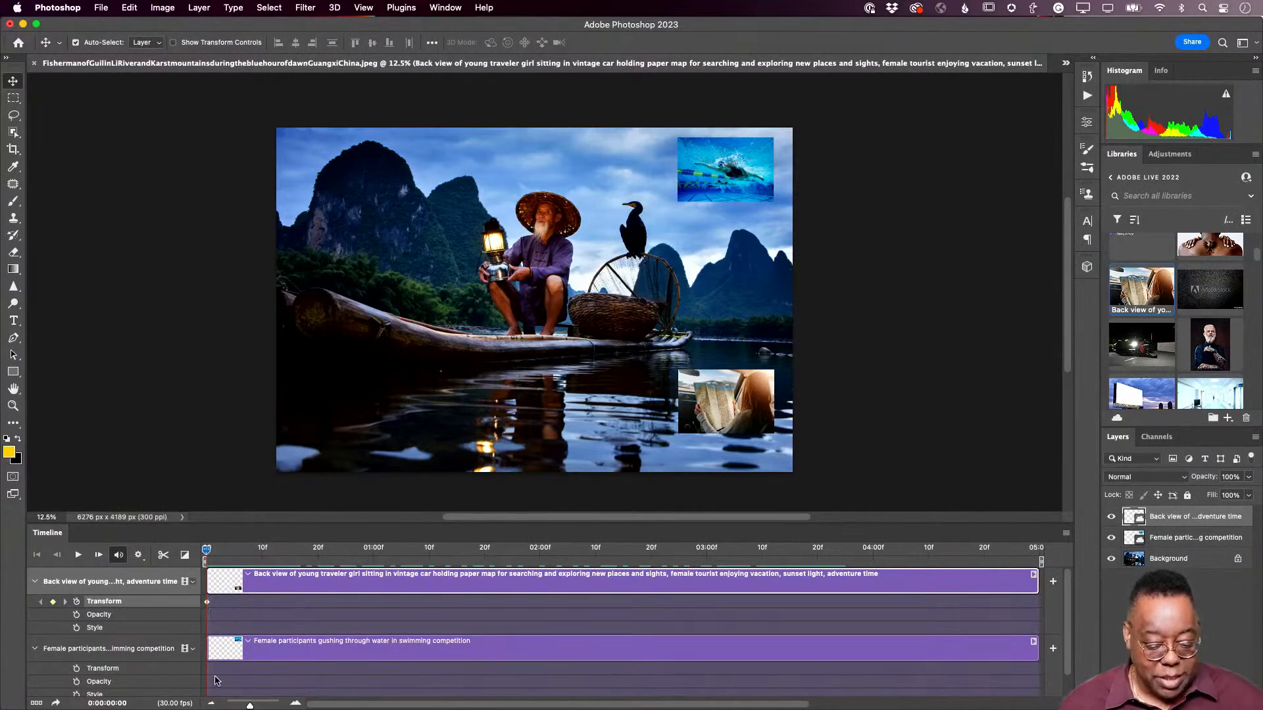
click(76, 669)
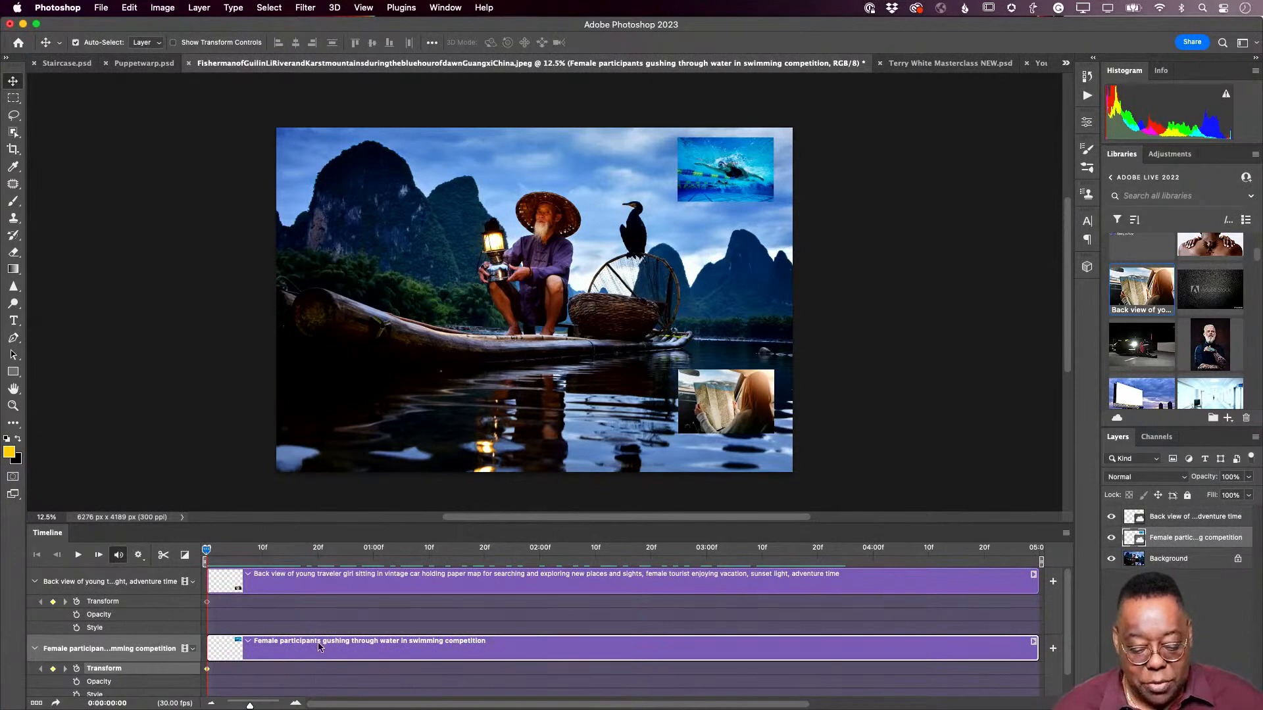
Step: At frame 0:00:00:00, move the map and swimmer images horizontally off the photo's right edge
drag(207, 551, 373, 560)
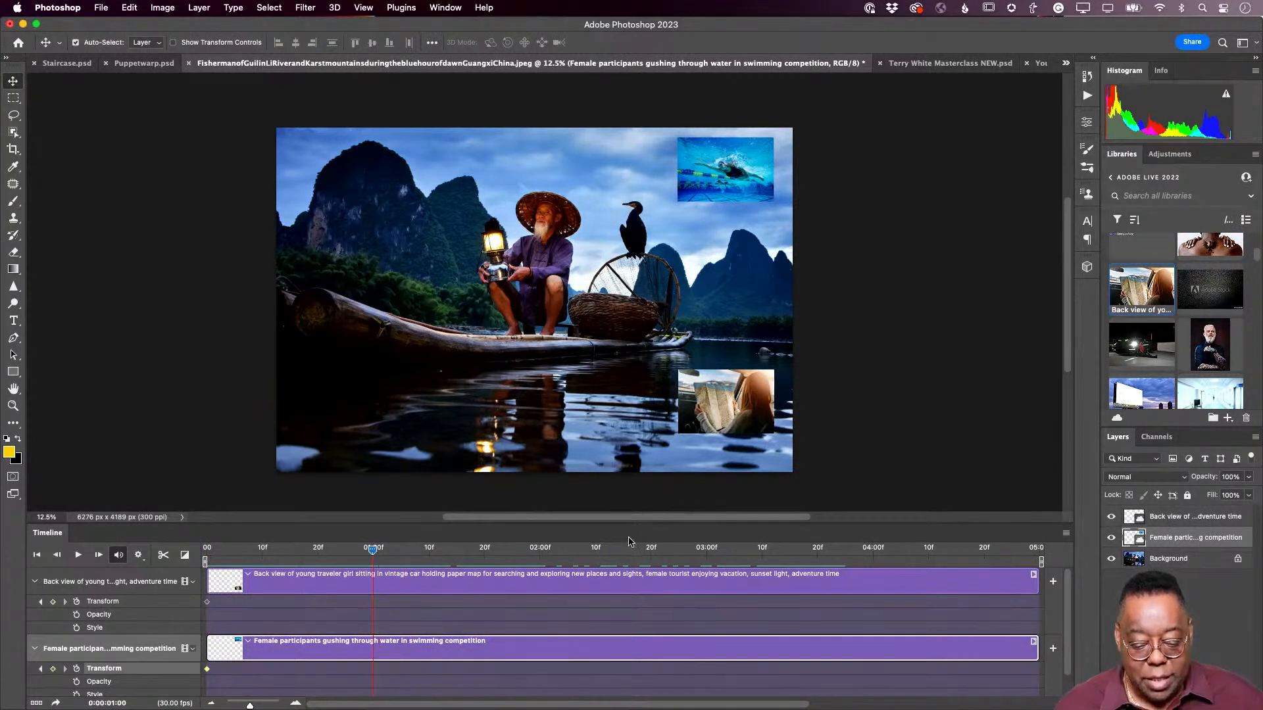
drag(371, 554, 206, 551)
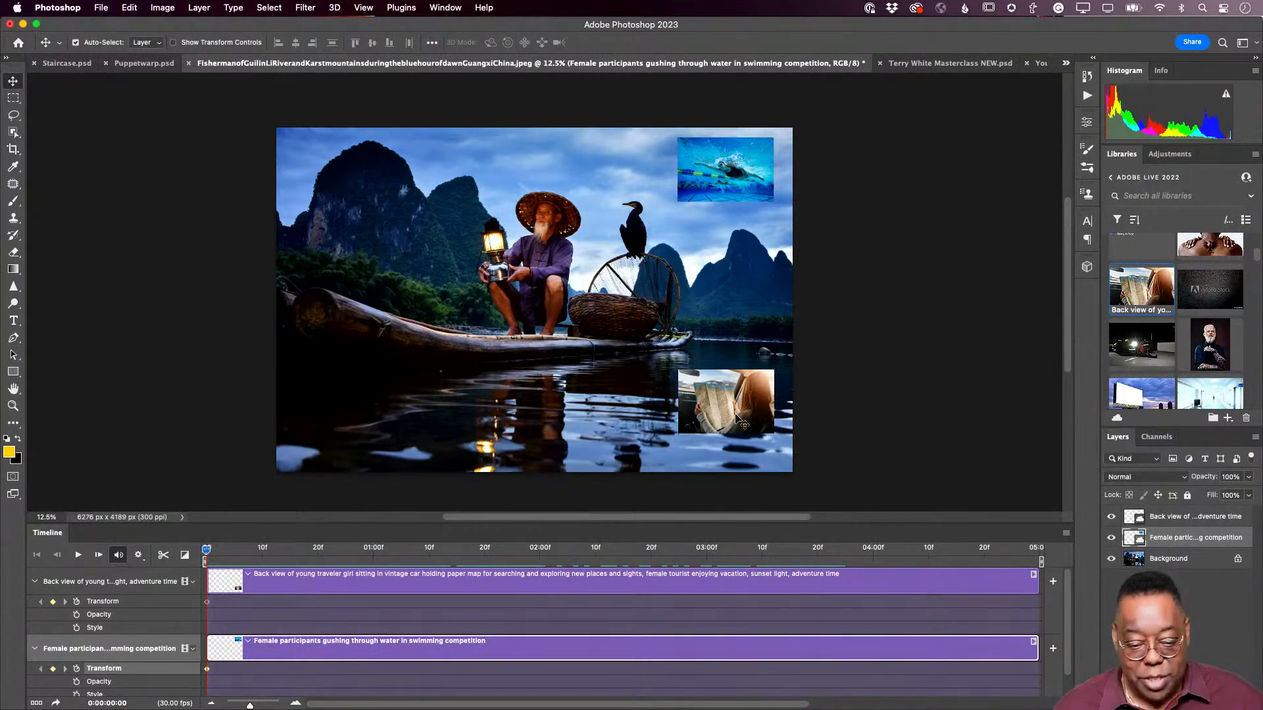
drag(743, 424, 901, 416)
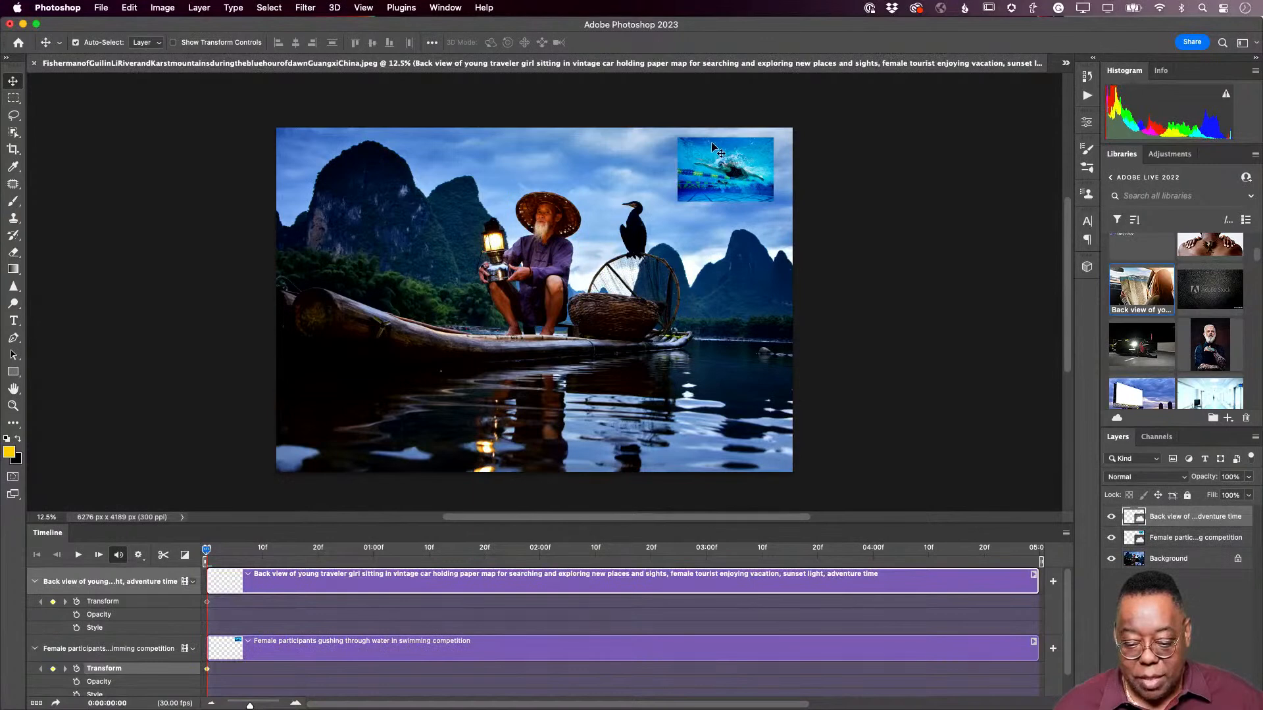
click(703, 168)
drag(702, 167, 846, 169)
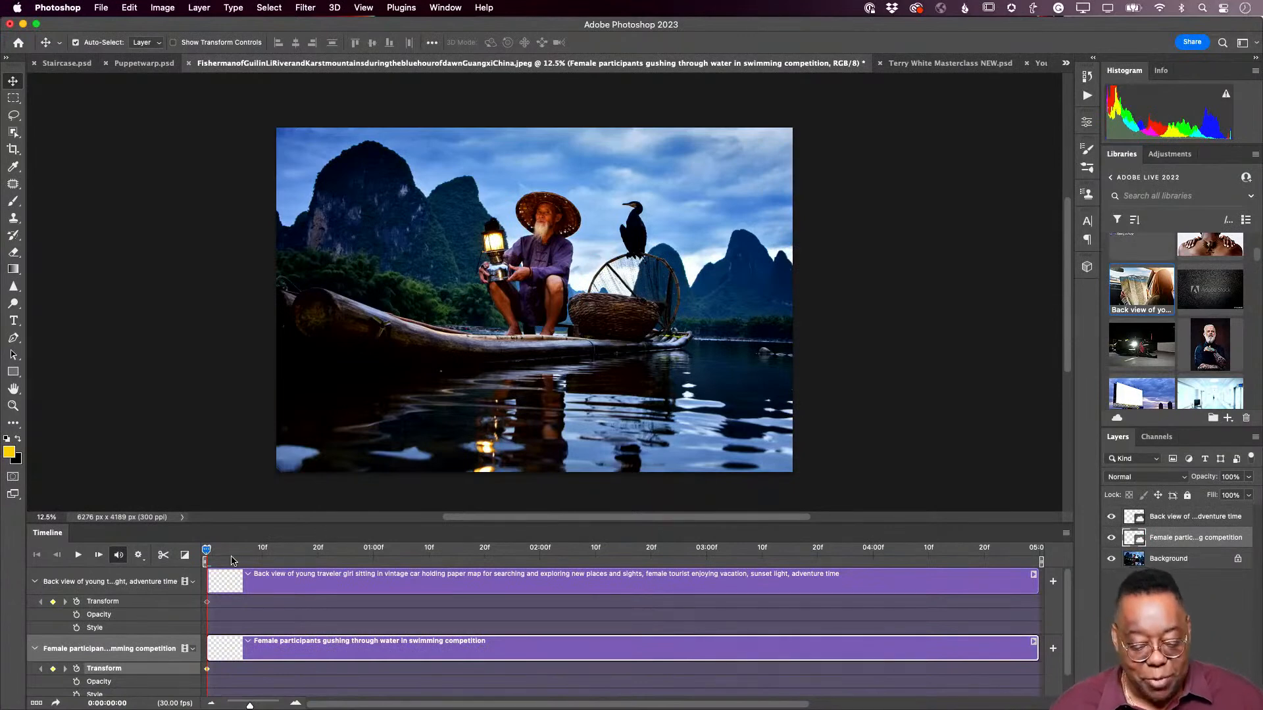
Step: At 0:00:01:01, turn off Auto-Select and slide the swimmer image back into the photo's upper-right area
drag(210, 554, 377, 558)
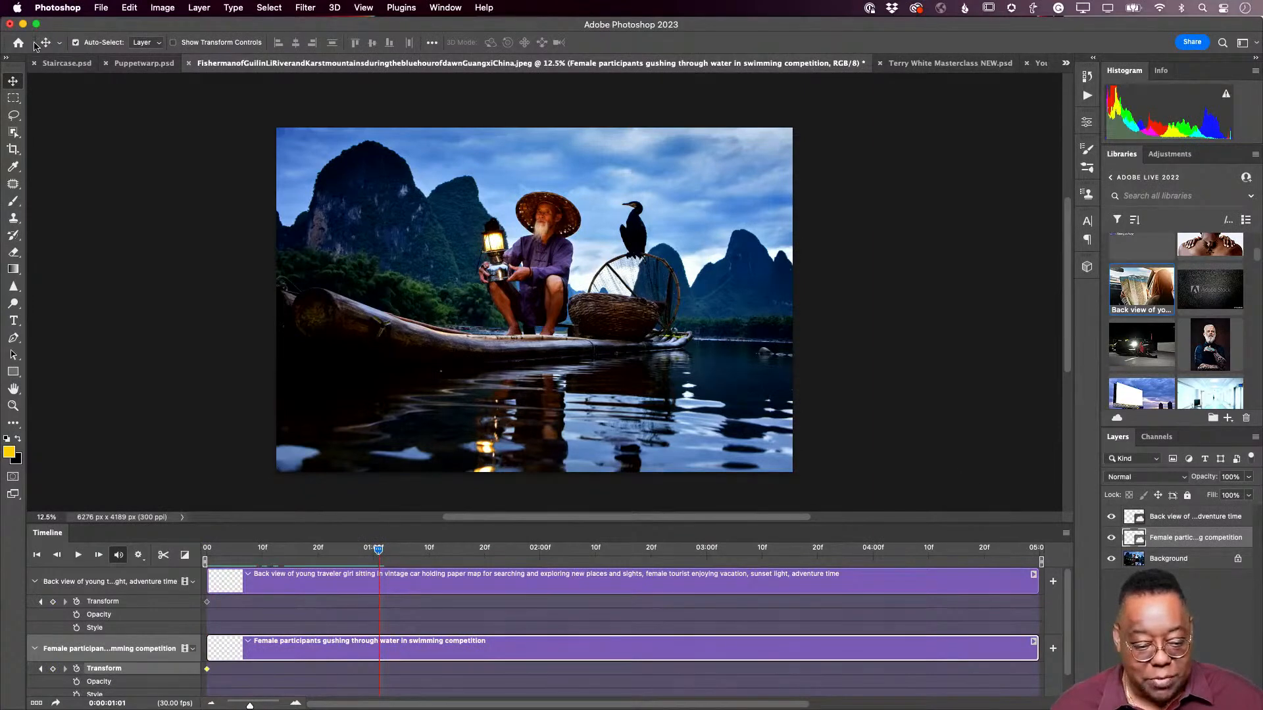
click(76, 42)
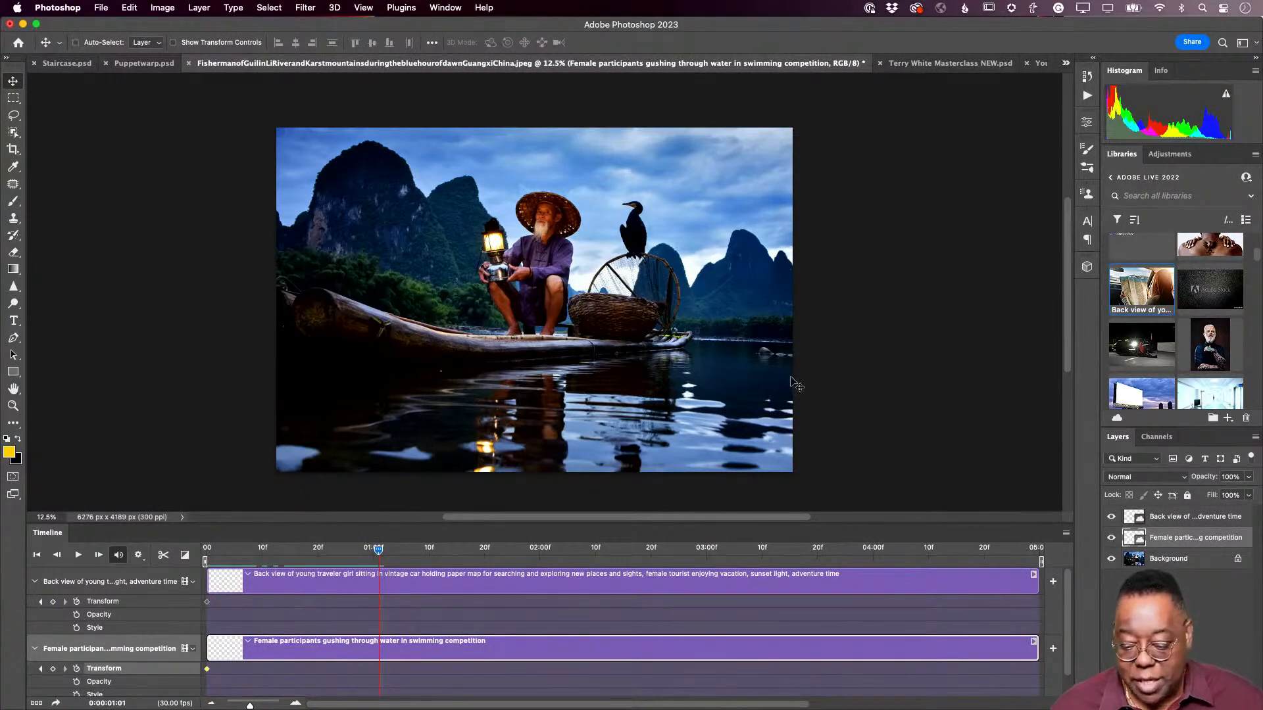
drag(901, 412, 755, 410)
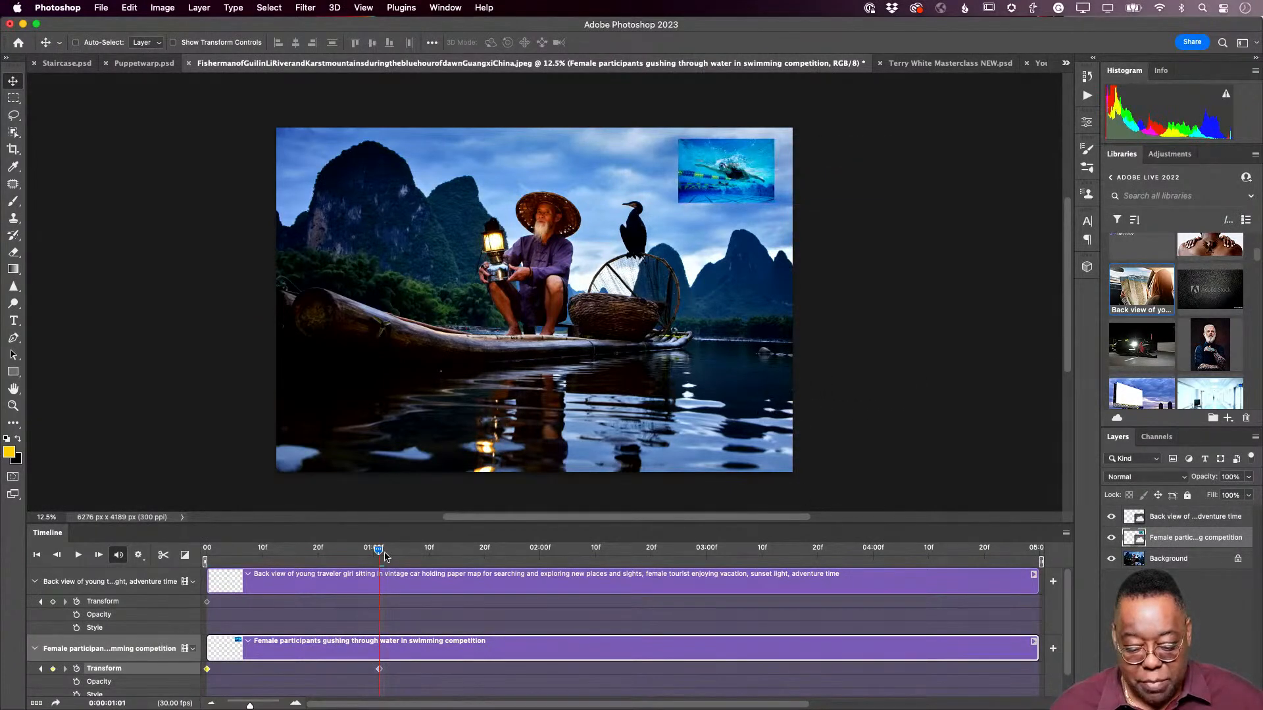
Step: At 0:00:01:08, slide the map image back over the water beneath the swimmer image
drag(381, 555, 417, 555)
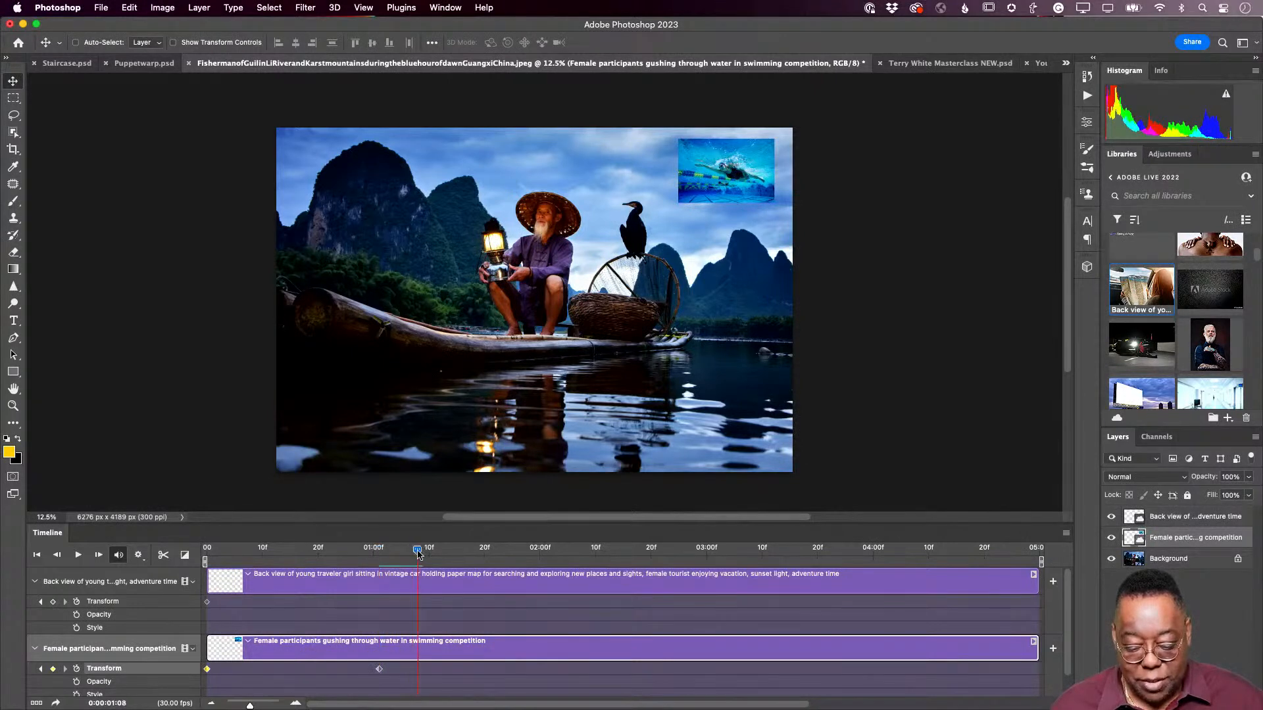
click(1178, 522)
drag(957, 394, 790, 402)
Step: Play the animation from the start twice to check both images sliding in, and return the playhead to the beginning
drag(417, 550, 94, 552)
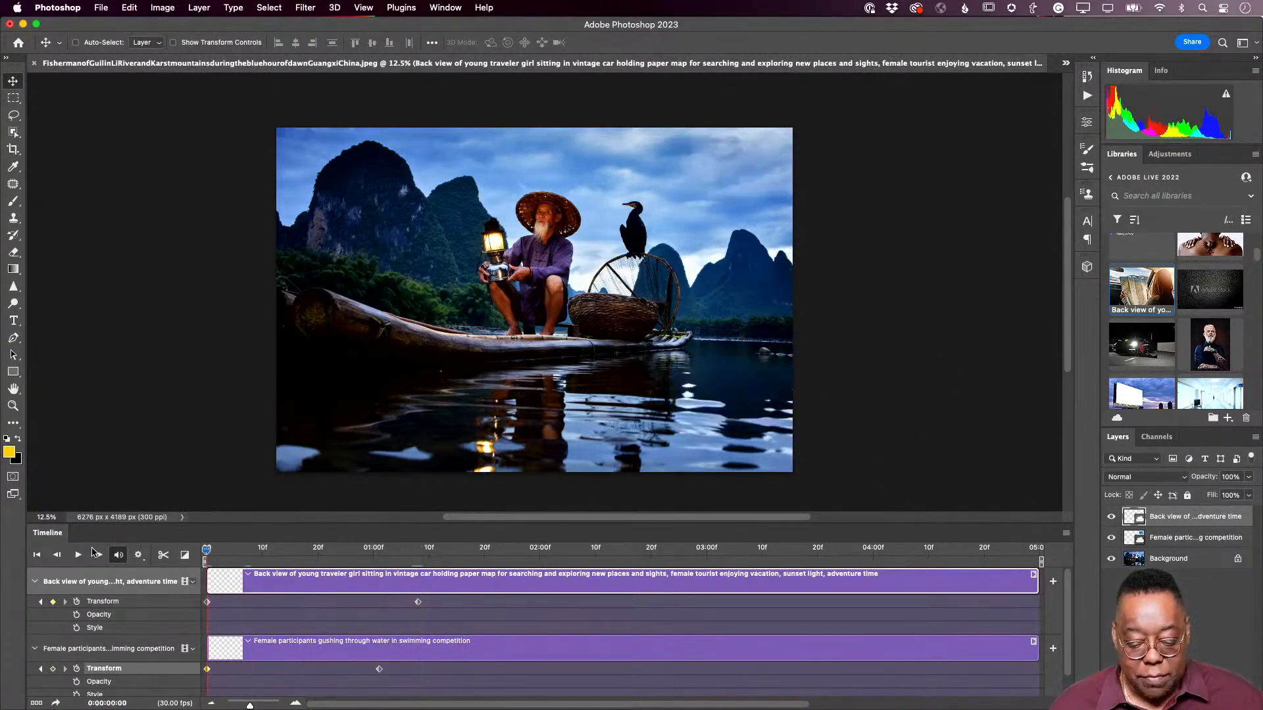
key(space)
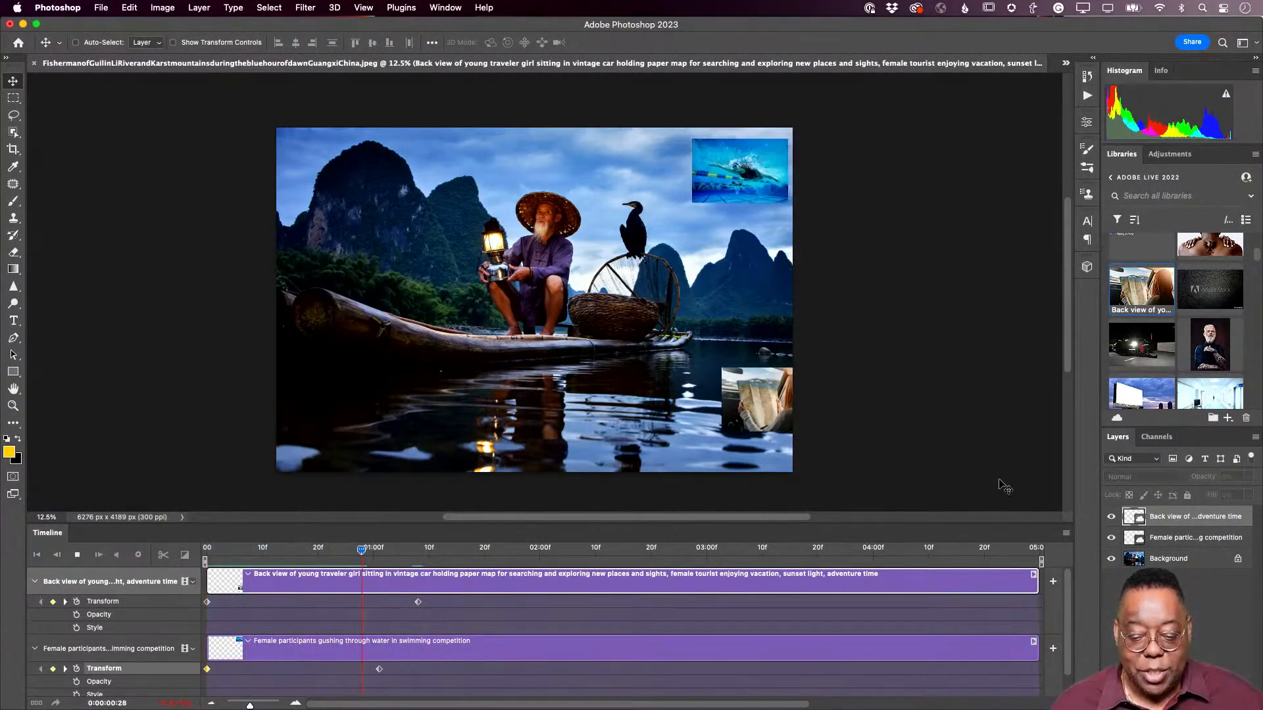
key(space)
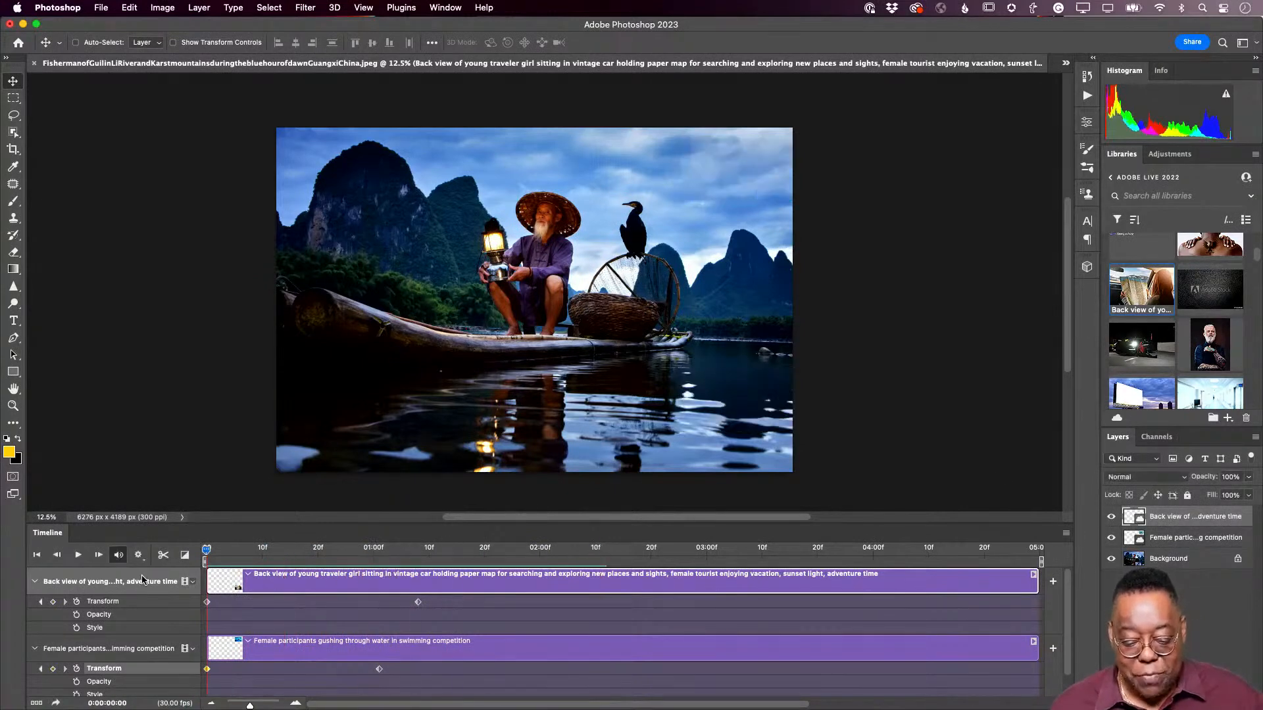
key(space)
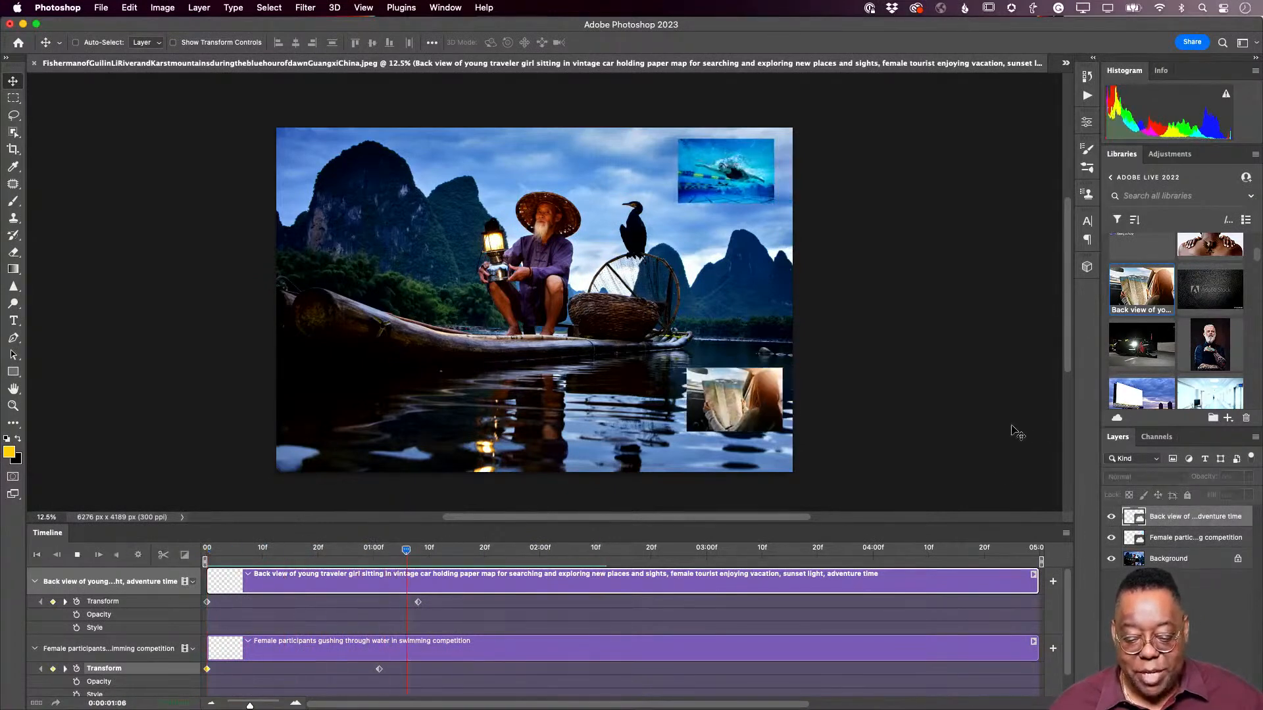
key(space)
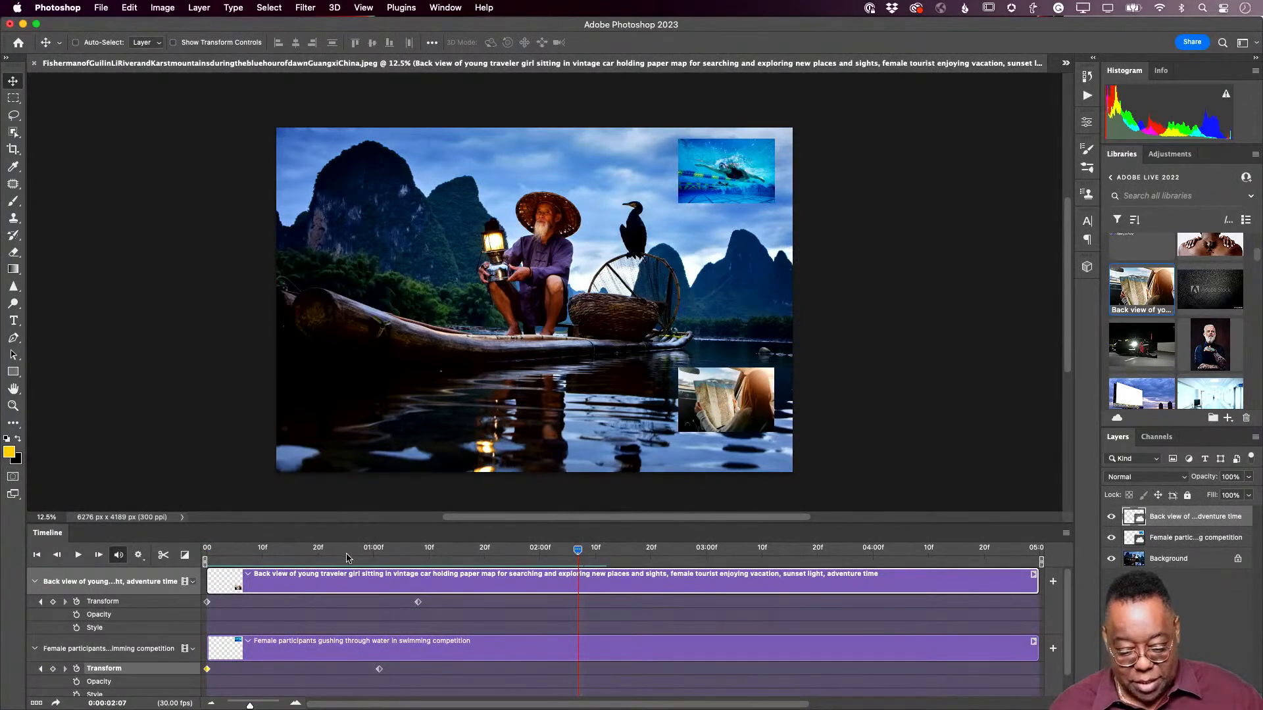
drag(577, 550, 58, 571)
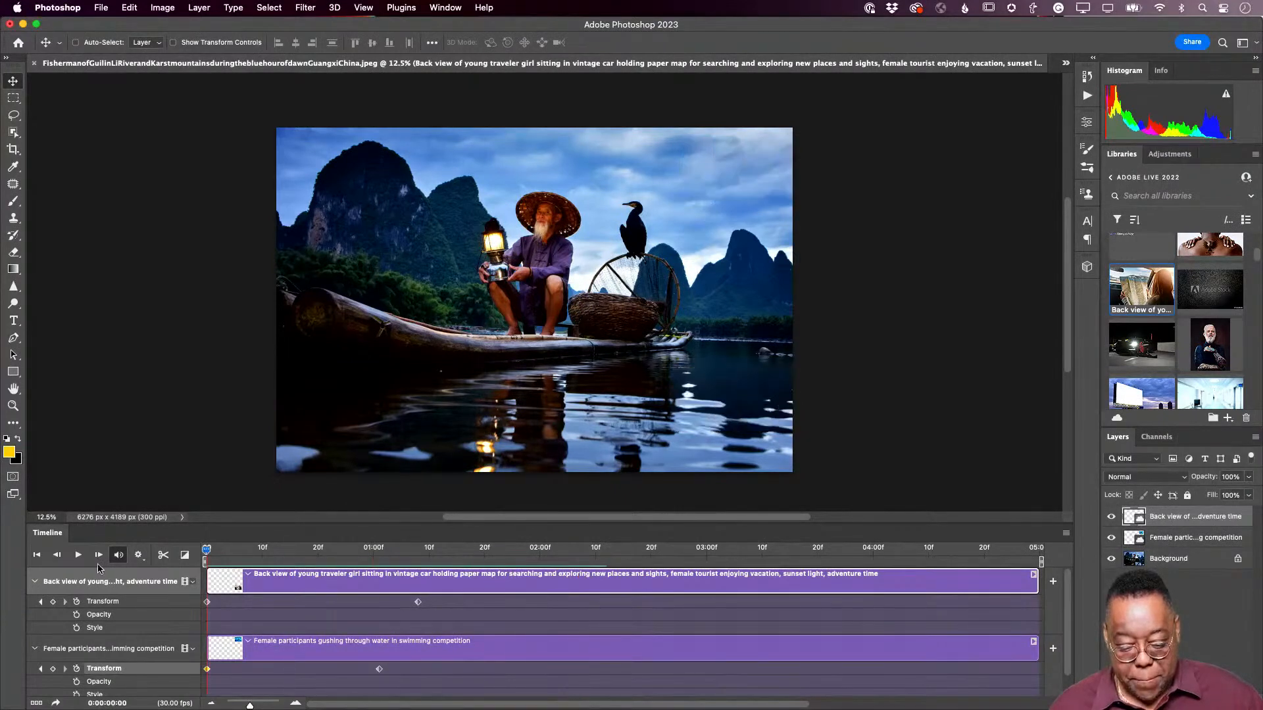
Step: Add a yellow Minion Pro Bold Cond Italic text layer reading "Fisherman" over the water below the boat
key(t)
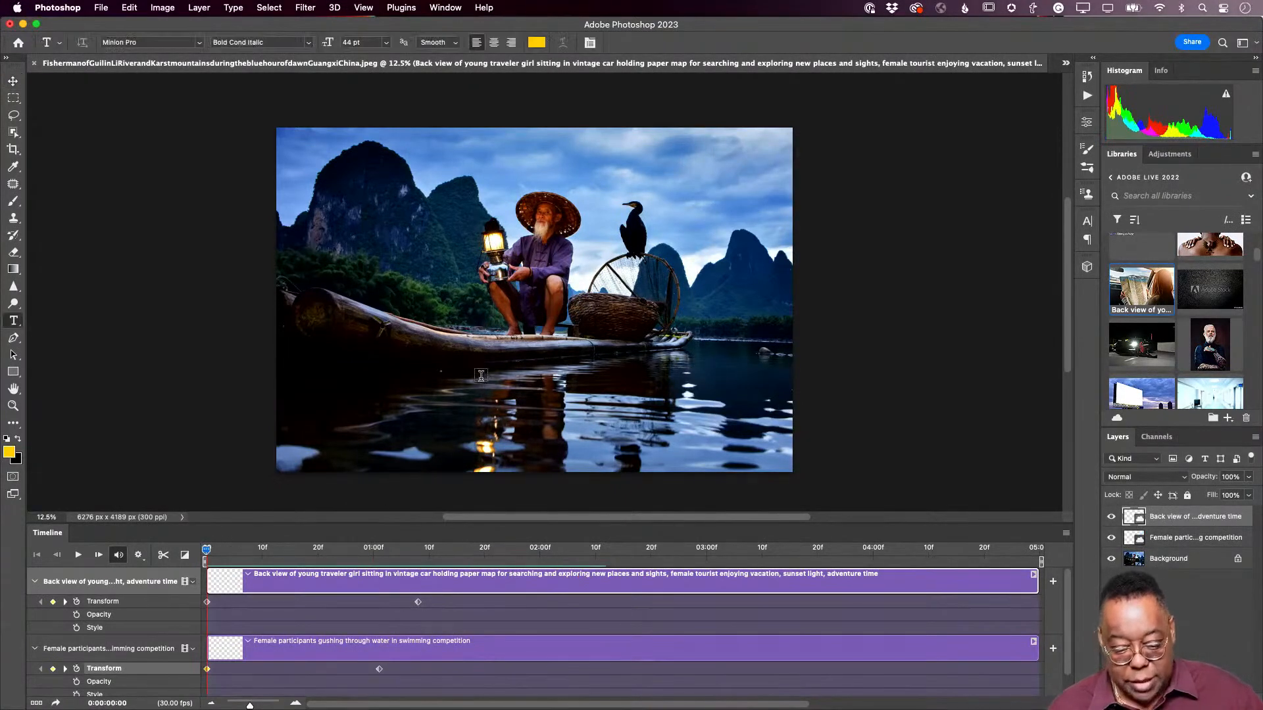
click(425, 412)
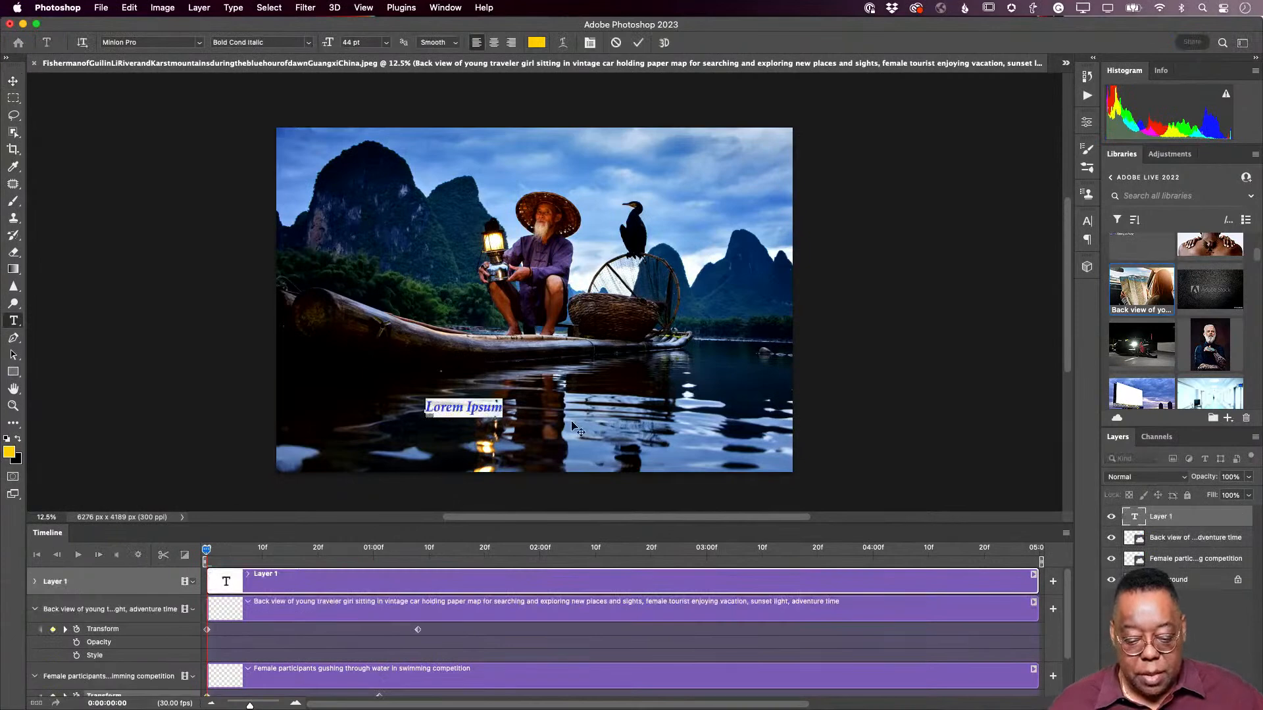
text(F)
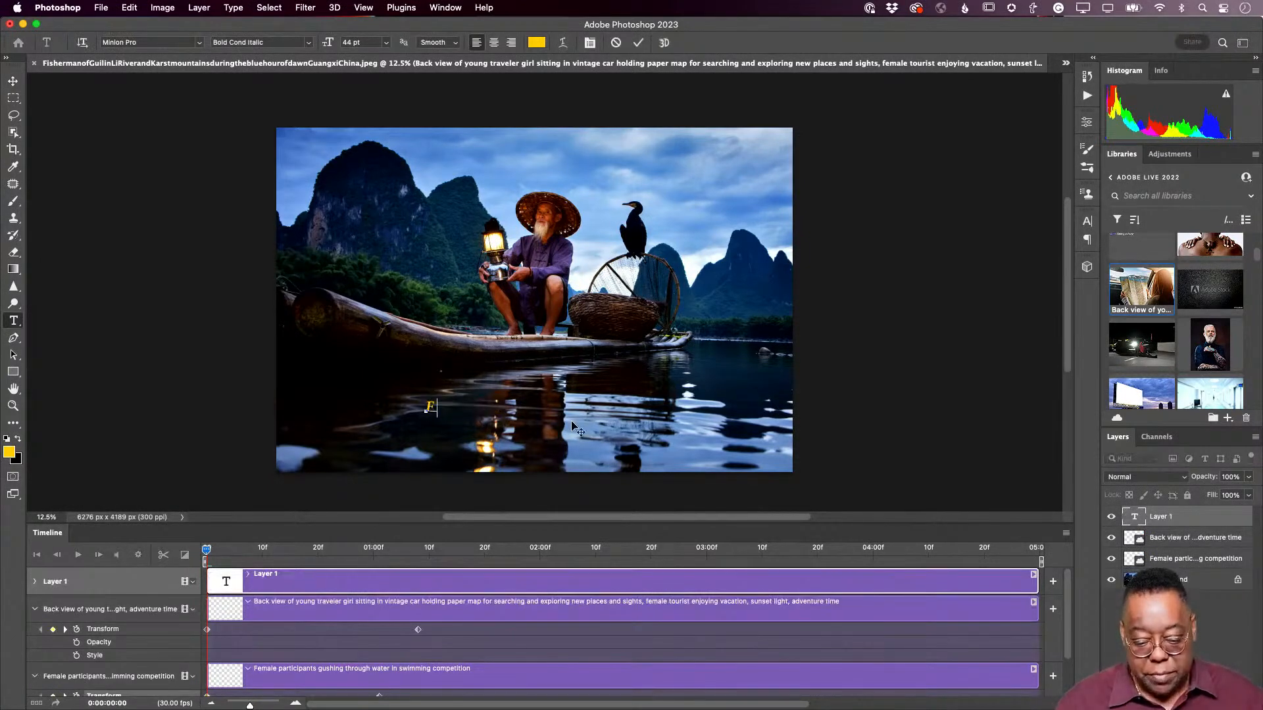
text(isherman)
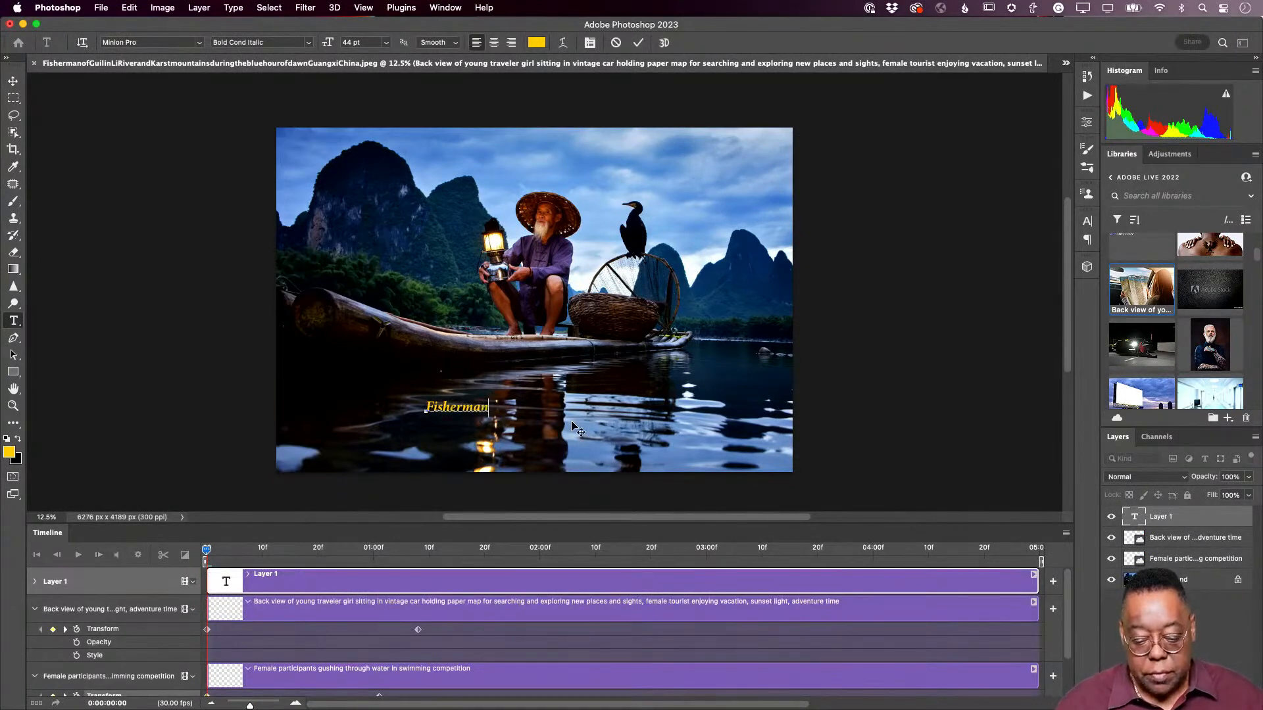
Step: Enlarge the Fisherman text to about 200 pt, position it in the photo's lower-left area, and commit it
key(super+a)
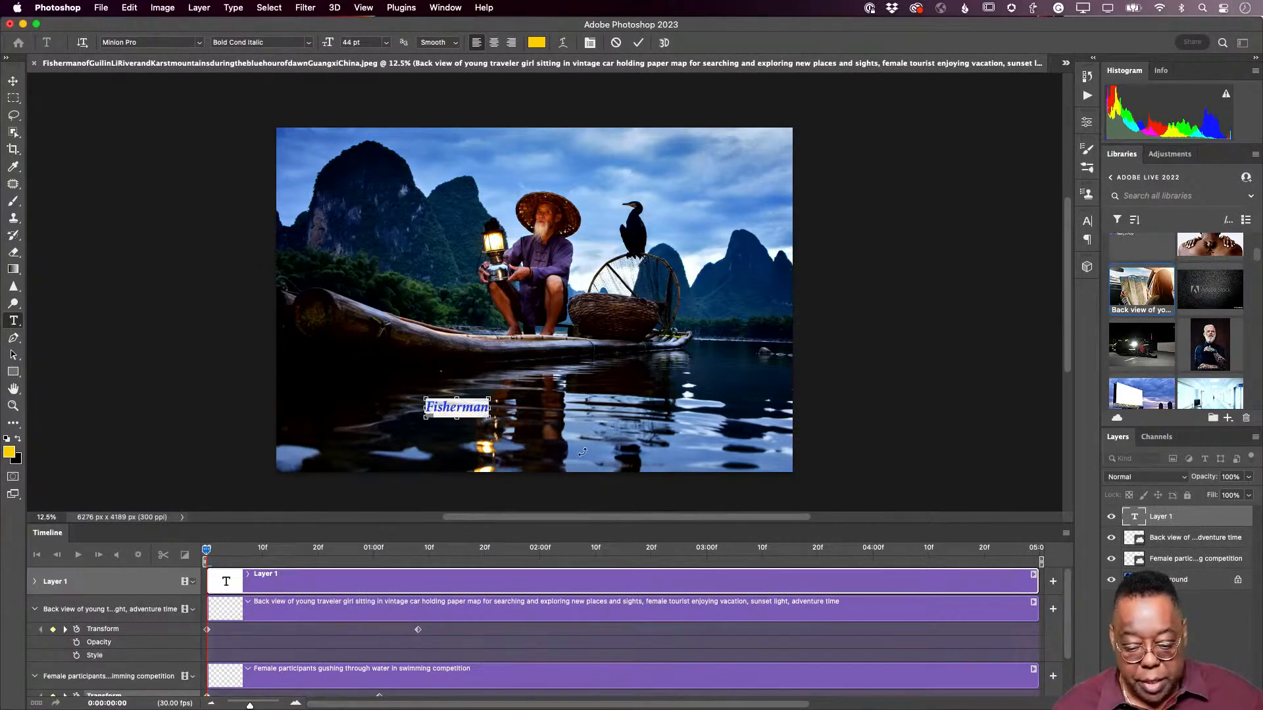
drag(487, 397, 739, 304)
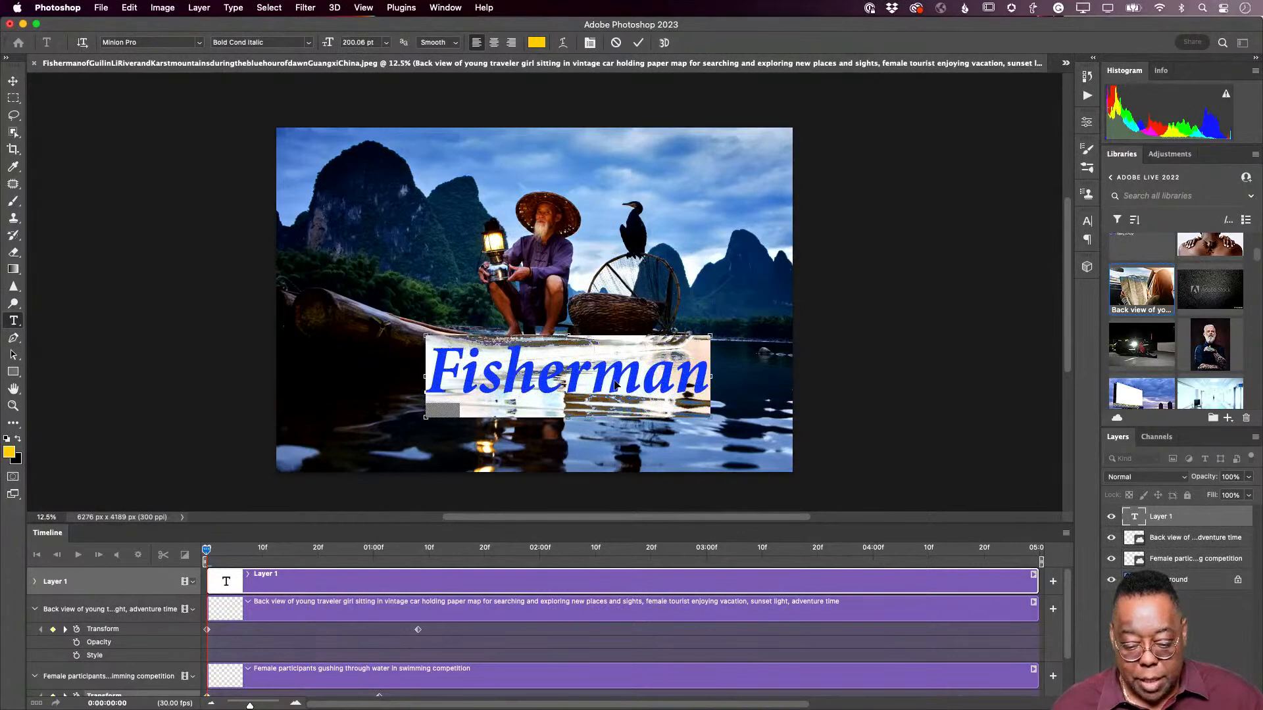
drag(613, 385, 482, 421)
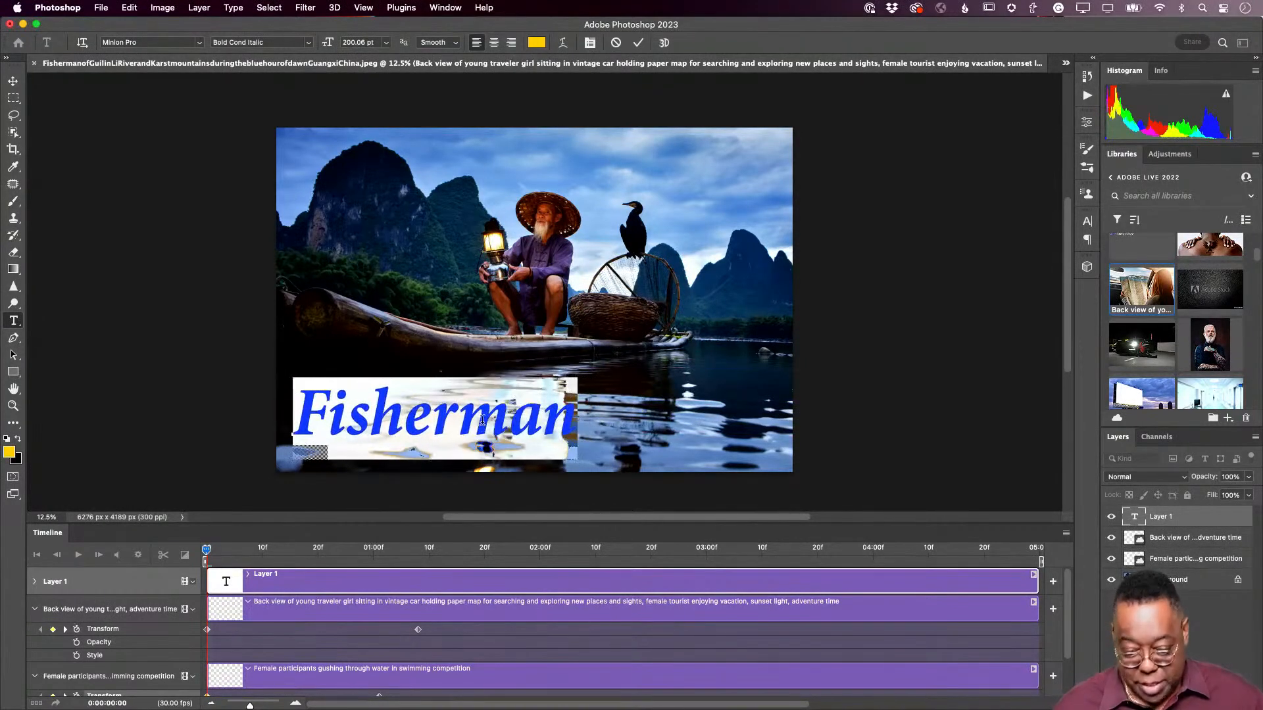
click(638, 42)
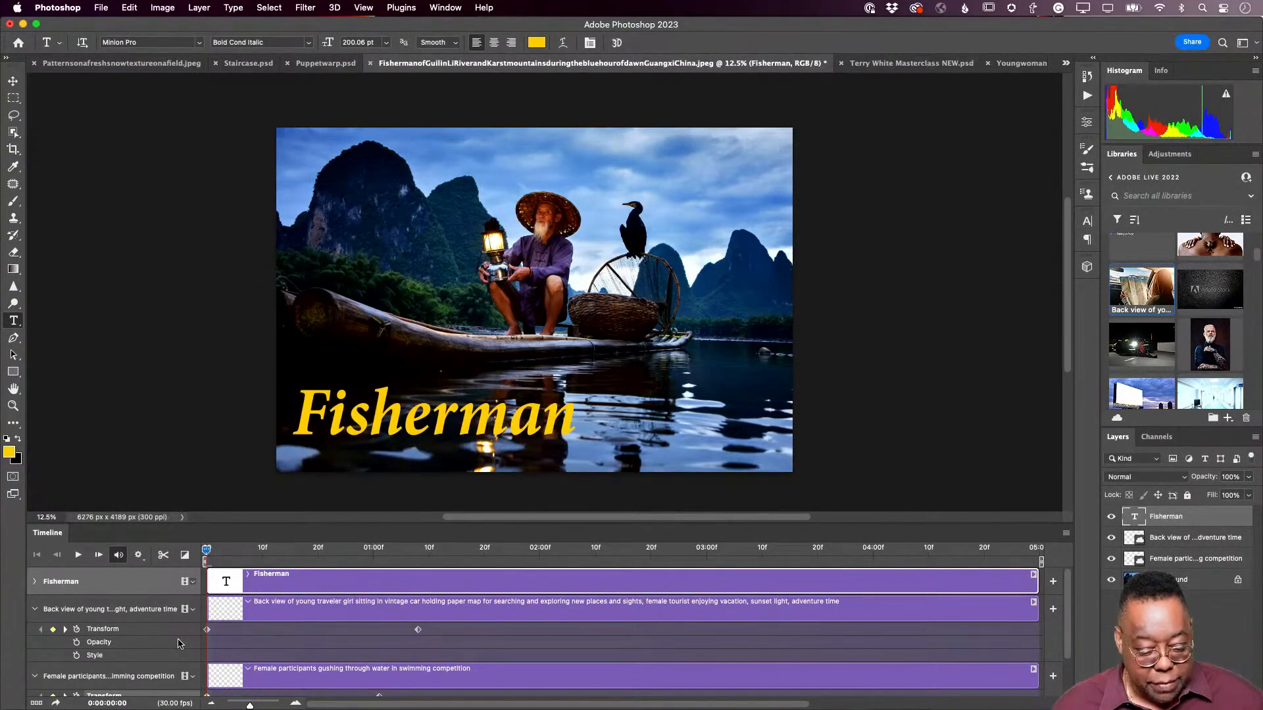
Step: Fade in the Fisherman text with Opacity keyframes of 0% at 0:00:00:00 and 100% at 0:00:01:19
click(35, 582)
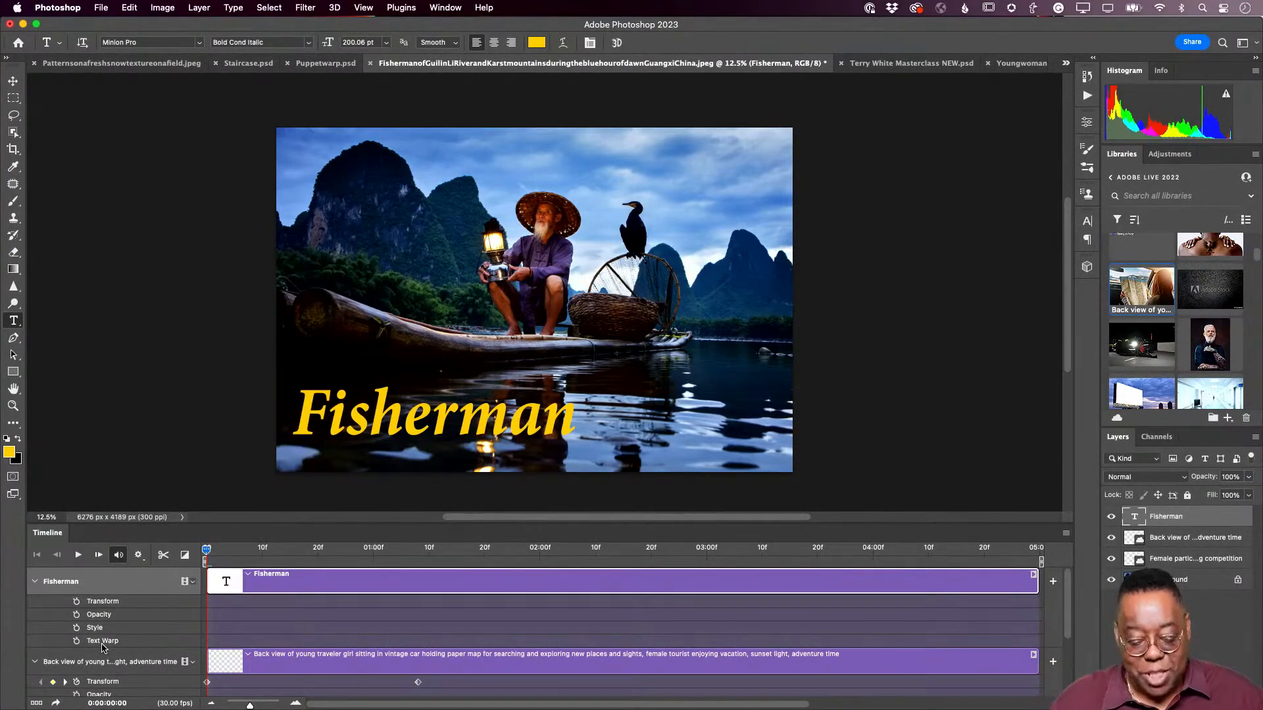
click(77, 616)
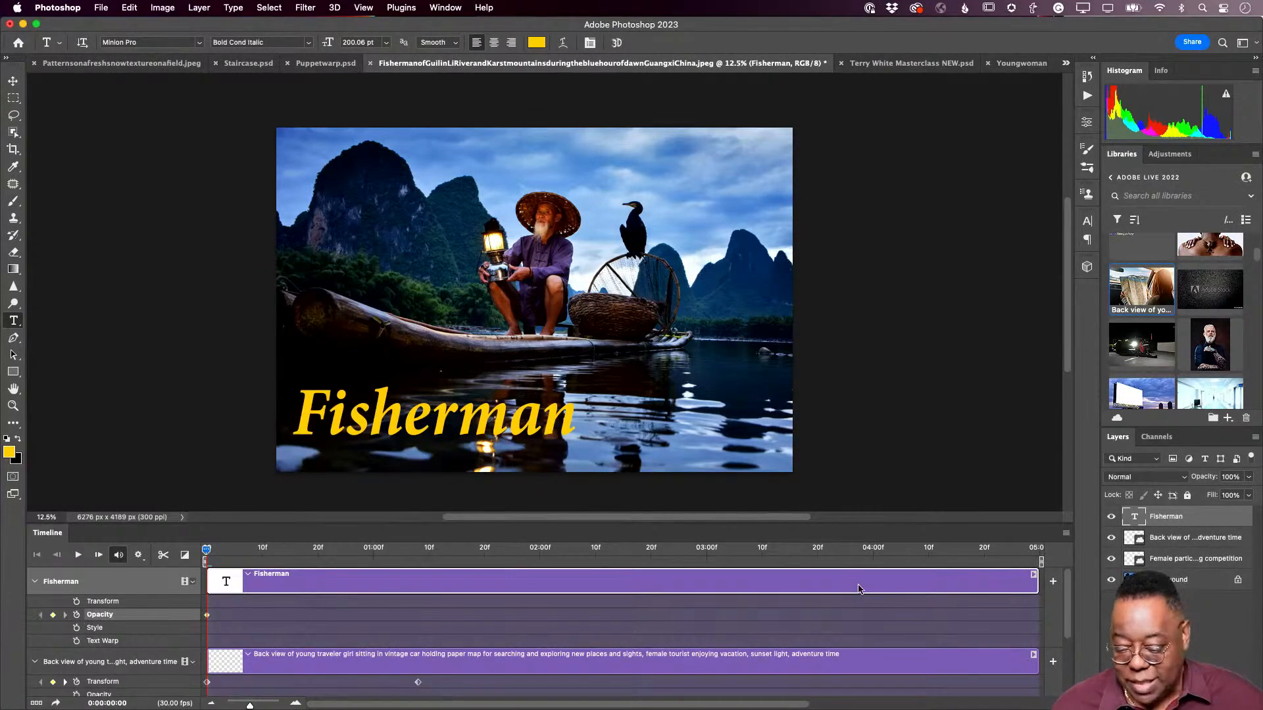
drag(1208, 478, 1047, 492)
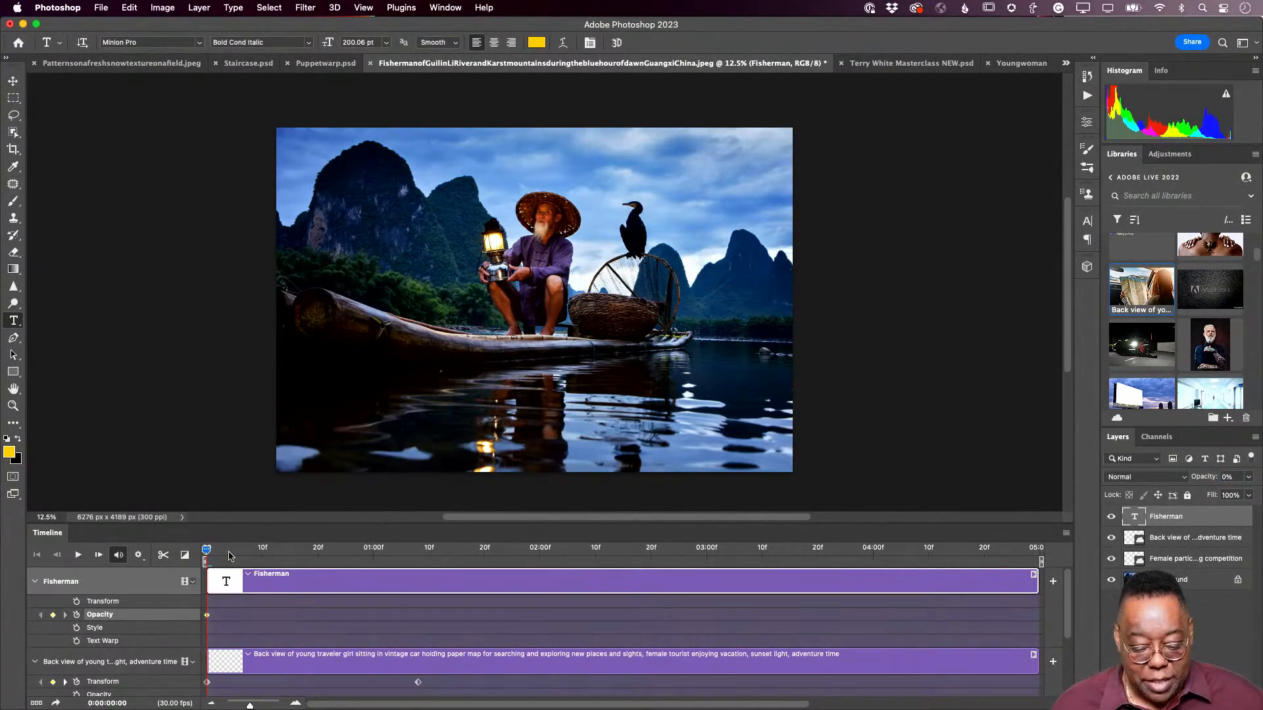
drag(241, 556, 478, 564)
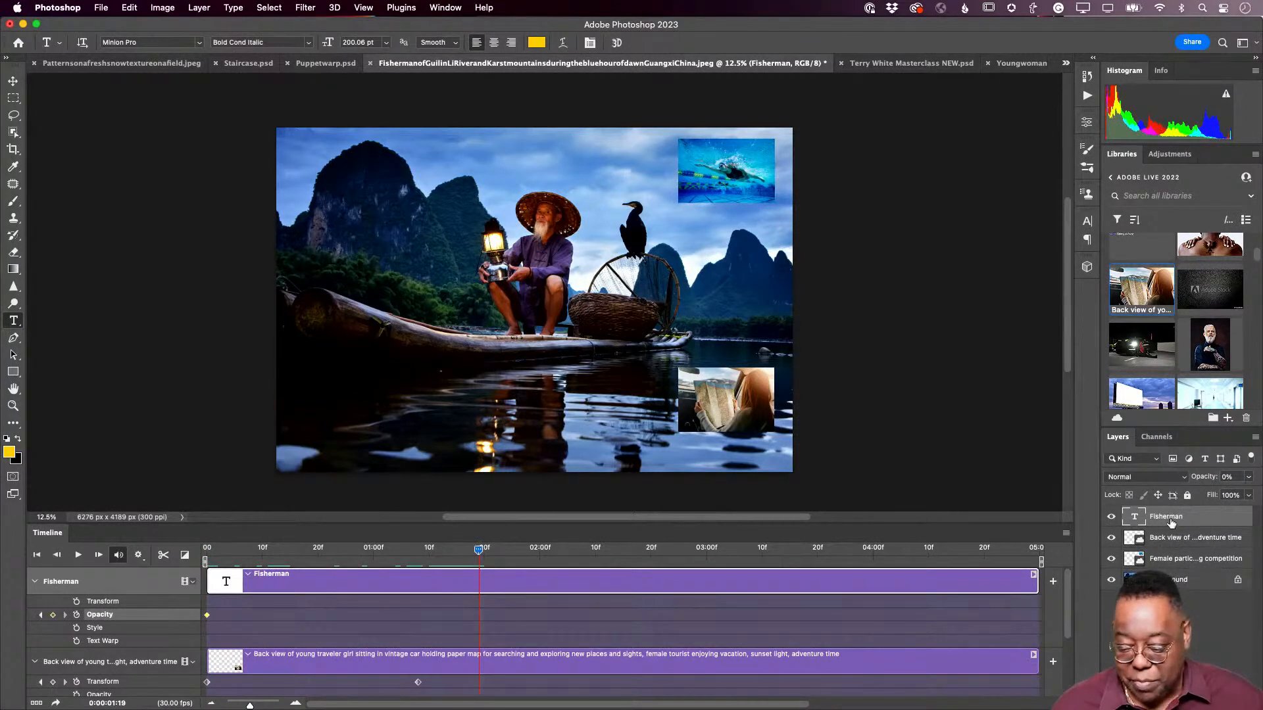
drag(1200, 481, 1260, 481)
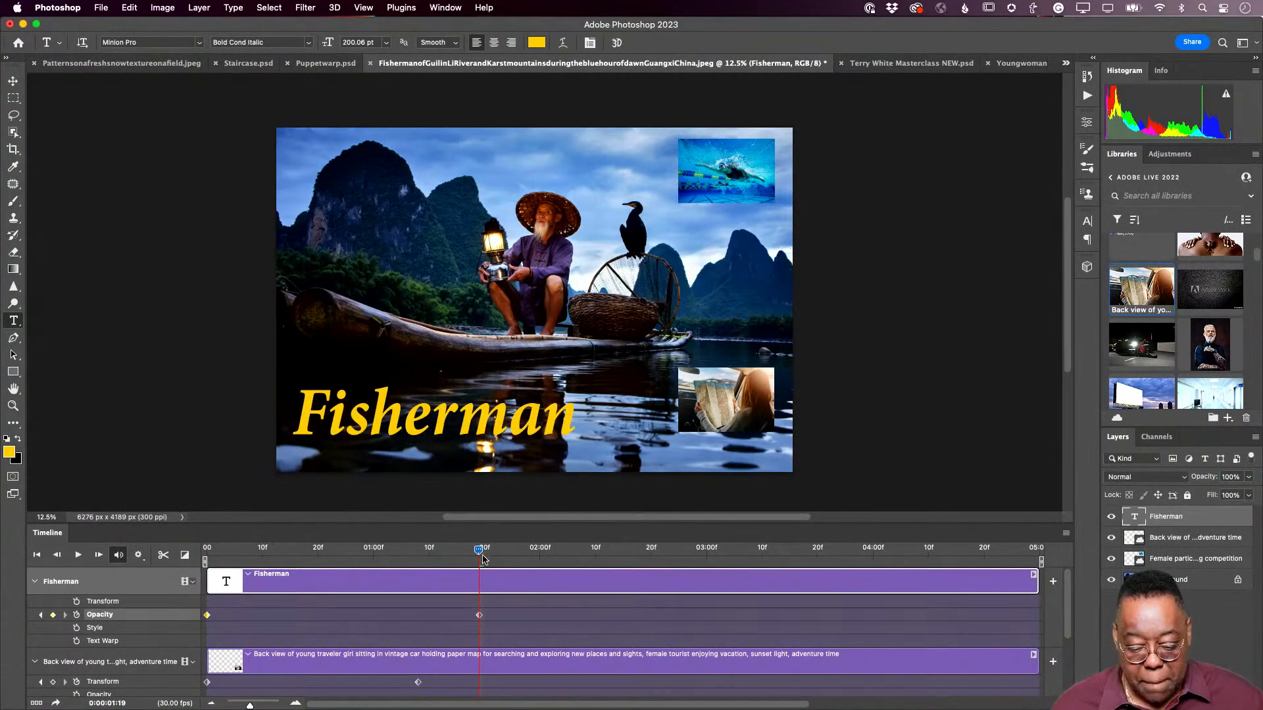
Step: Play the animation from the beginning to check the Fisherman text fading in, and stop the playback
drag(479, 553, 208, 553)
key(space)
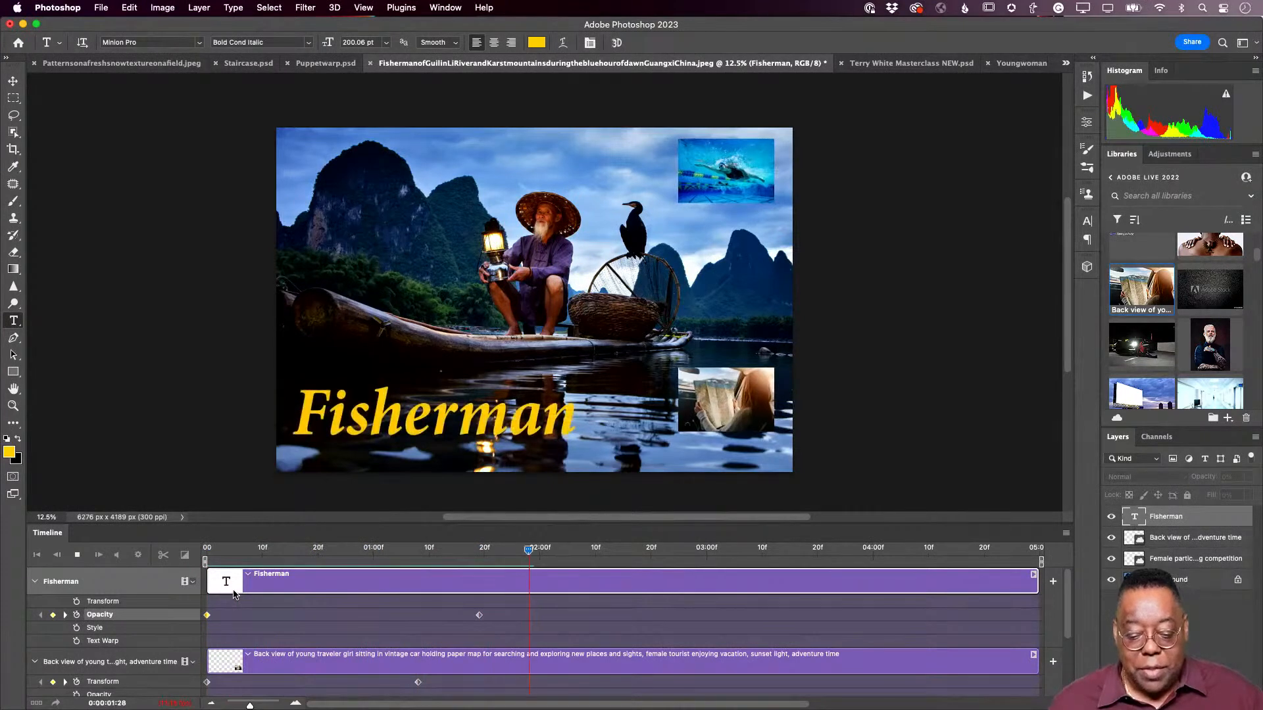
key(space)
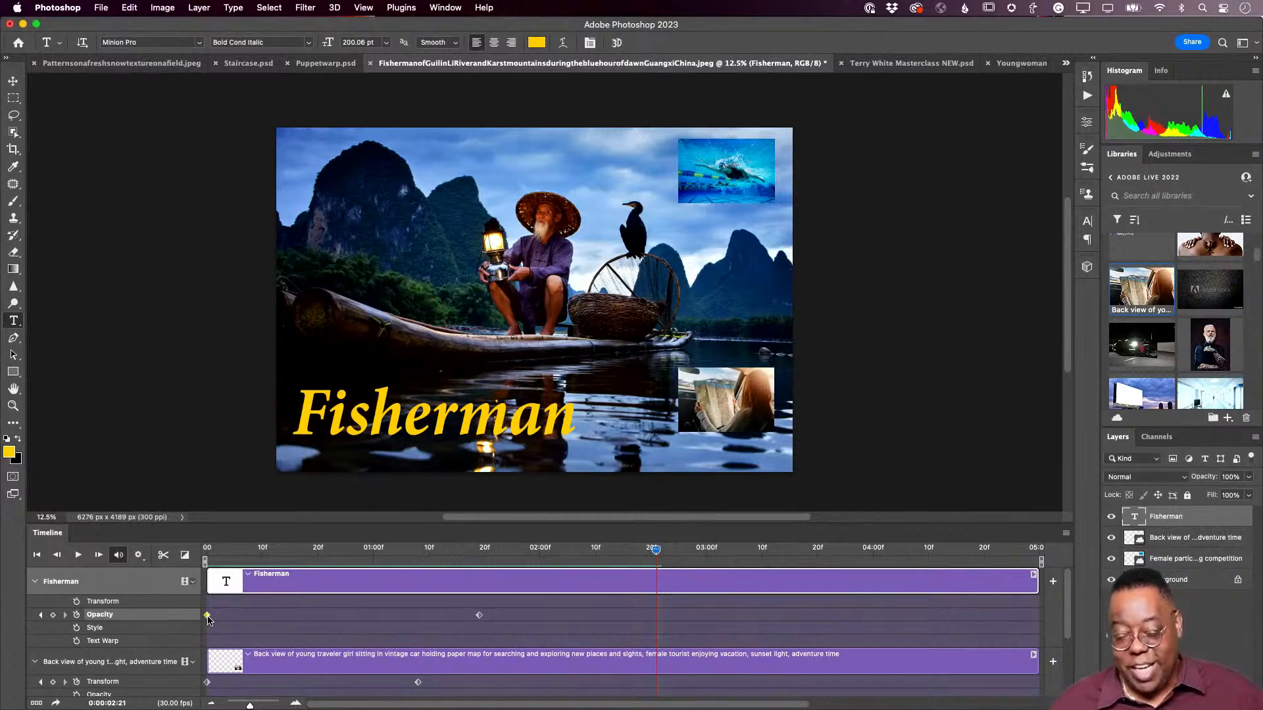
Step: Move the Fisherman text's first Opacity keyframe to about 0:00:01:05 and play the animation from the beginning to check the delayed fade
drag(208, 619, 401, 628)
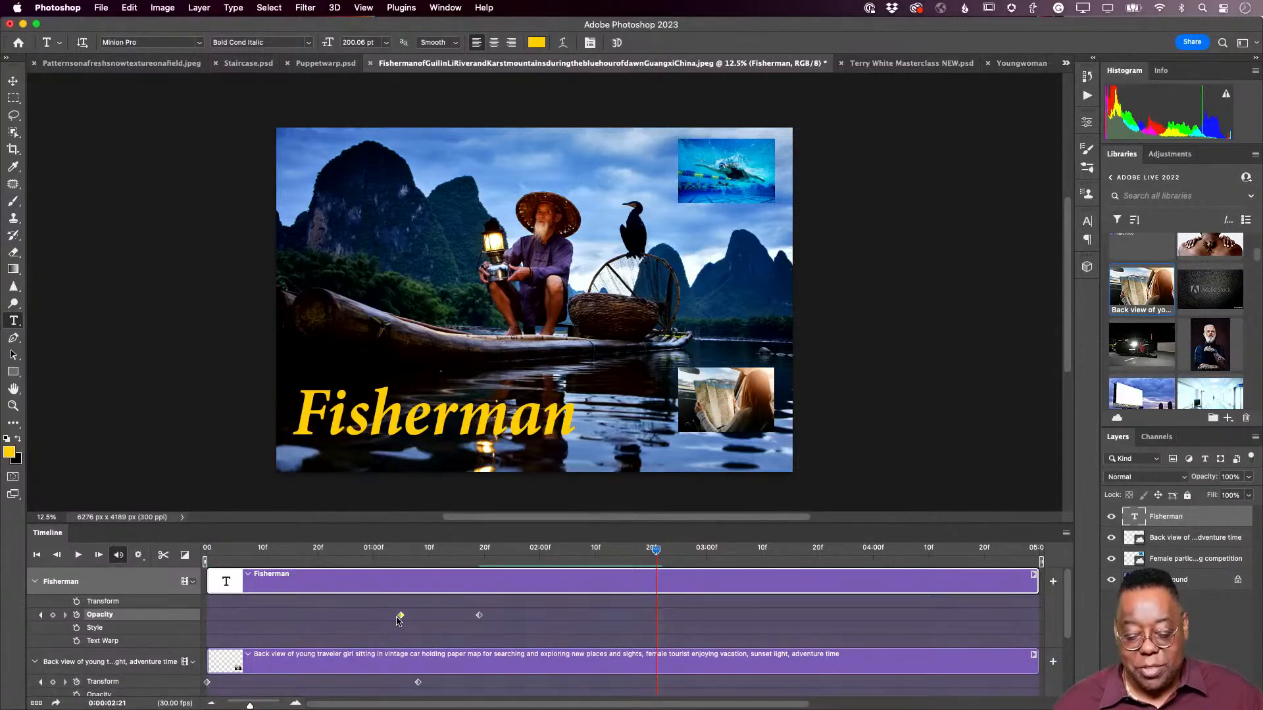
drag(655, 550, 206, 550)
key(space)
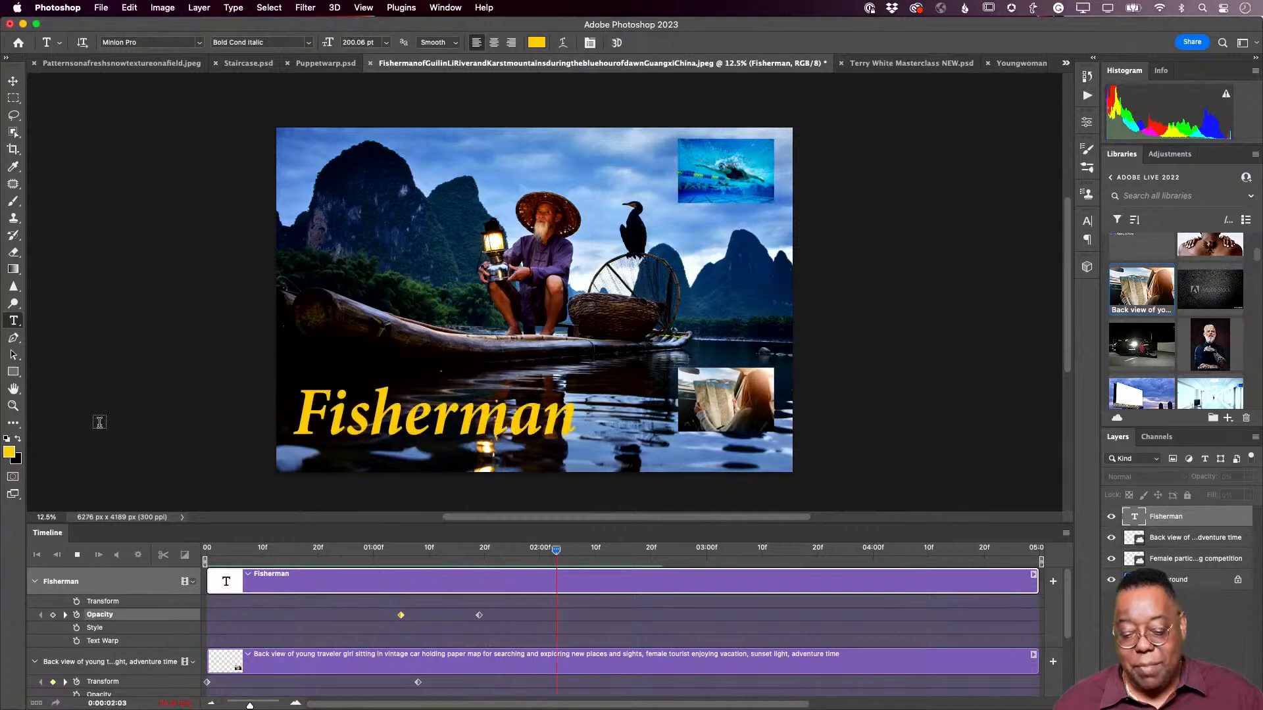
key(space)
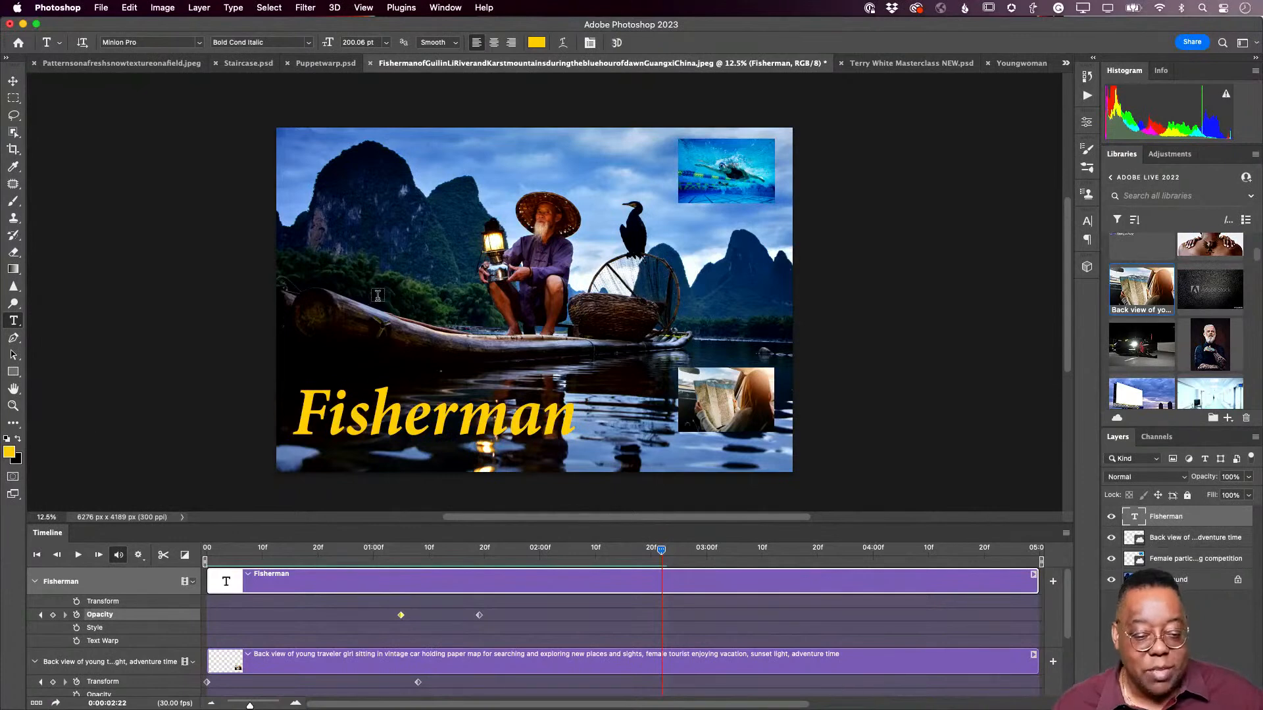
Step: Review the Render Video export settings for the animation and close them without rendering
click(101, 7)
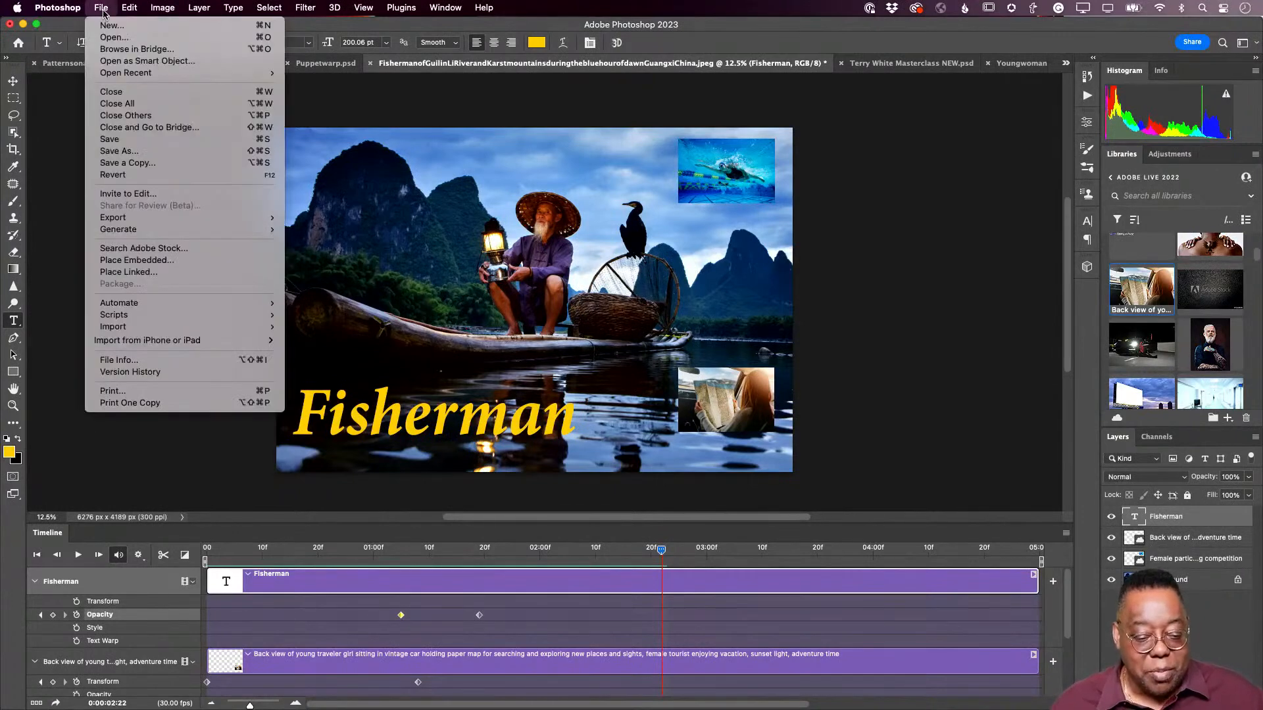
mouse_move(132, 221)
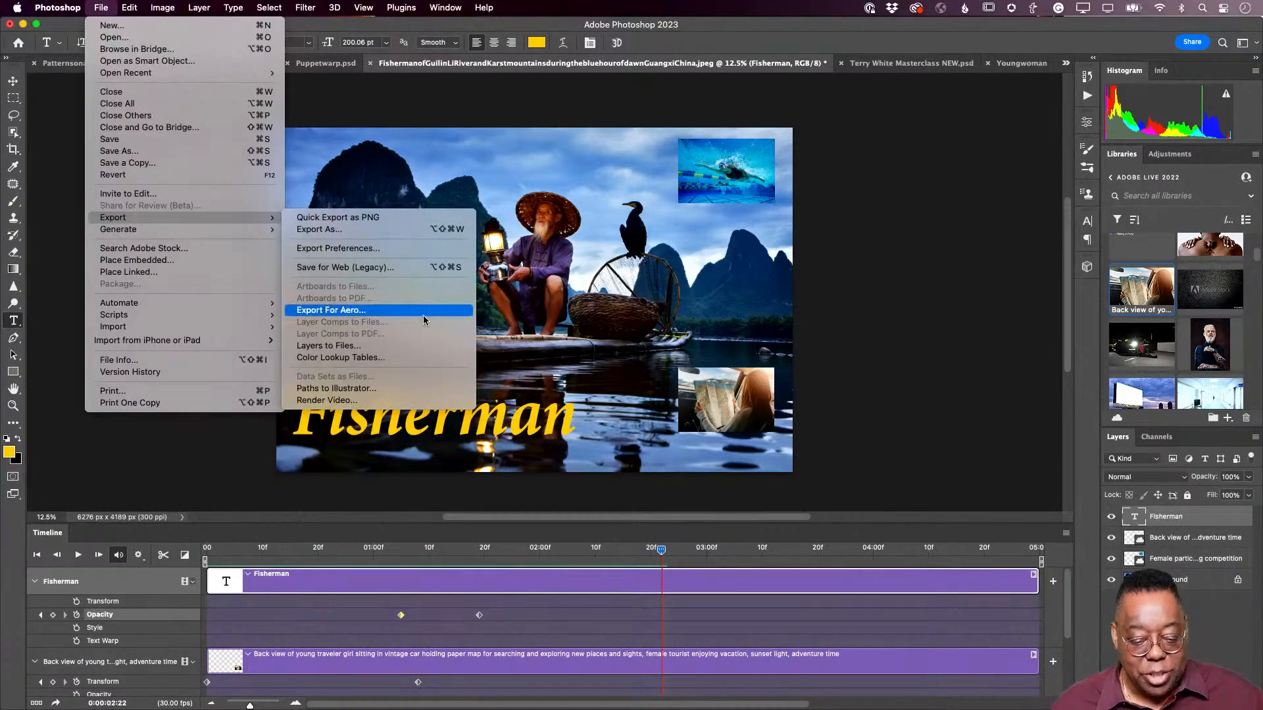
click(396, 406)
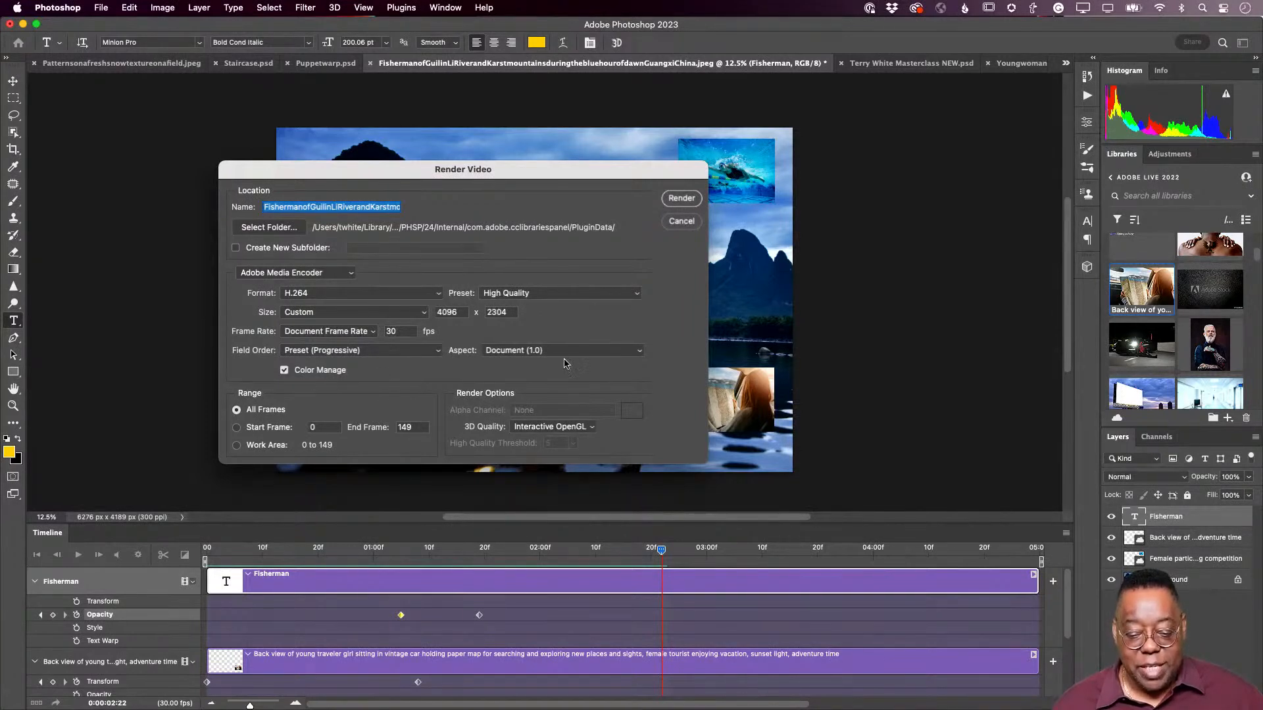
click(665, 223)
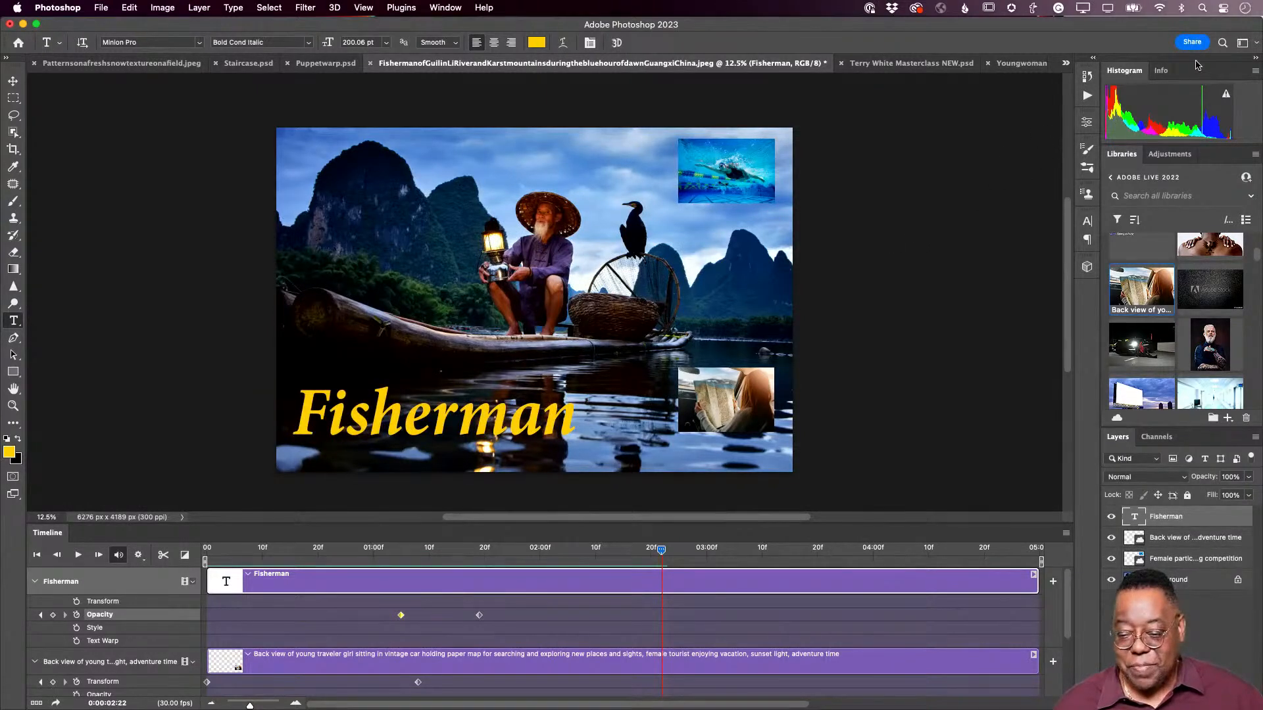
Step: Switch to the TW Photography workspace and activate the Move tool
click(1241, 45)
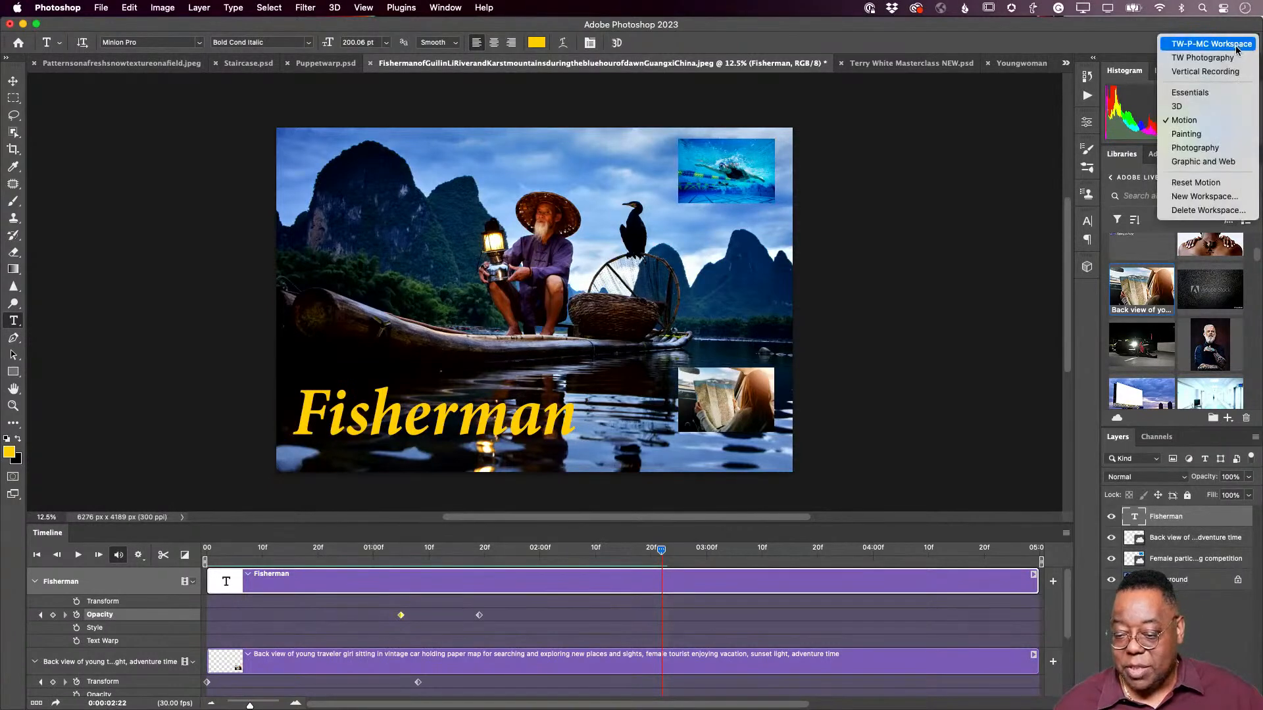
click(1227, 63)
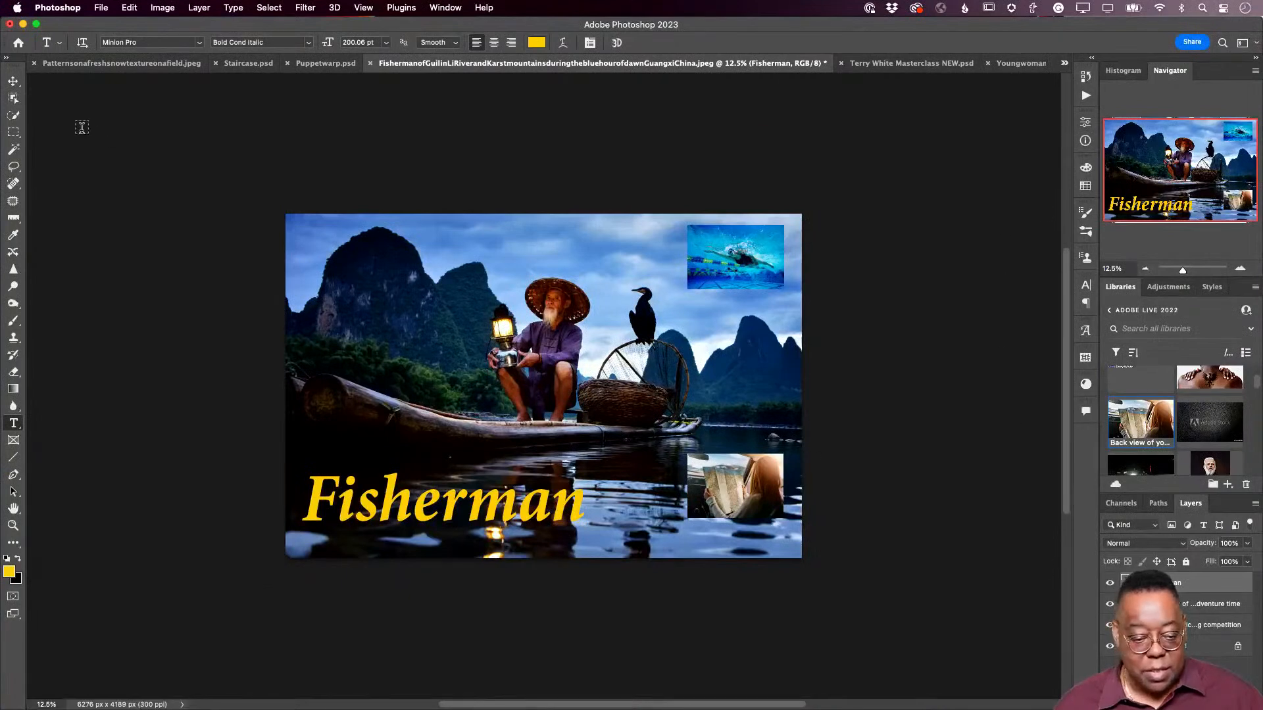
click(14, 82)
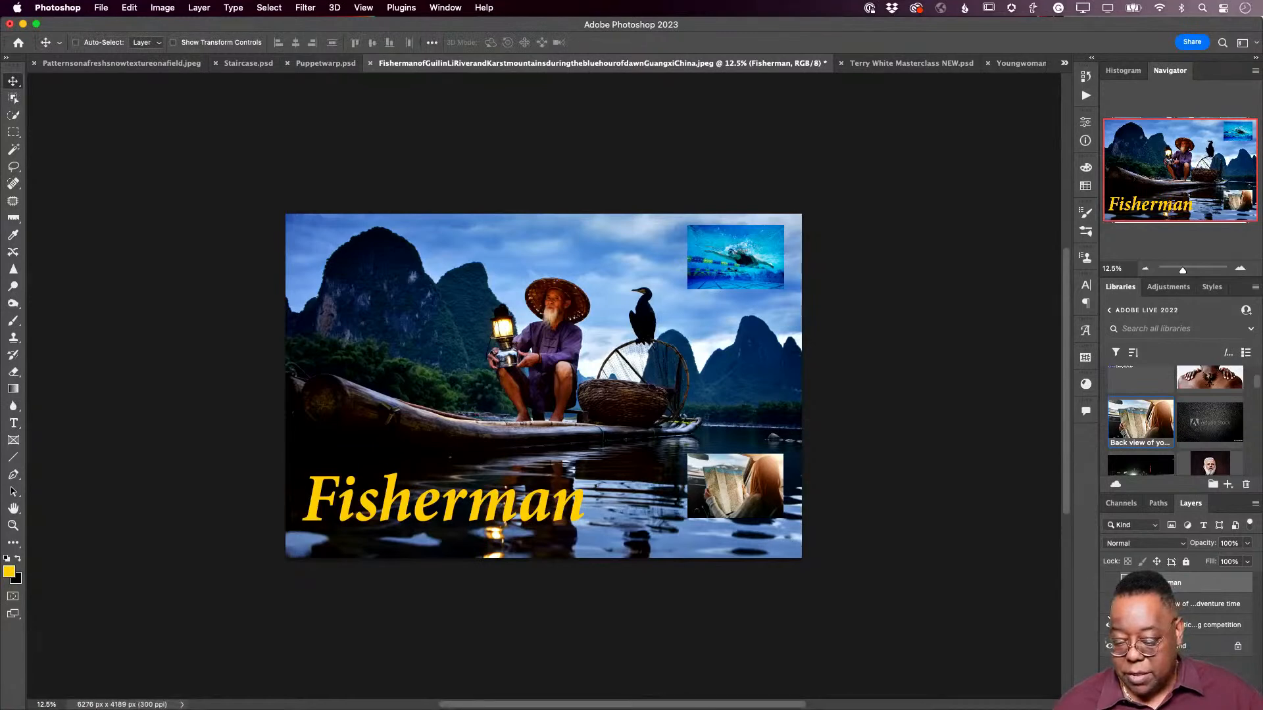
Step: Hide the Fisherman text and both inset image layers, select the Background layer, and fit the photo to the view
drag(1109, 630, 1109, 627)
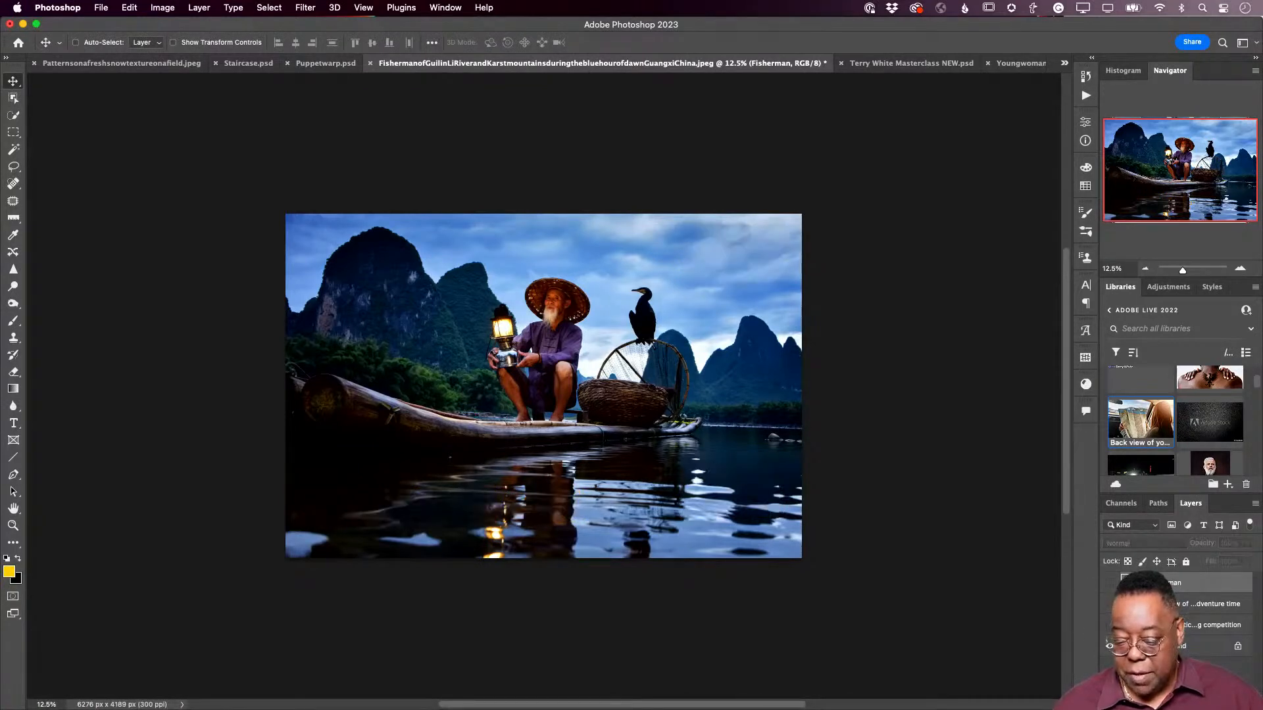
click(1163, 647)
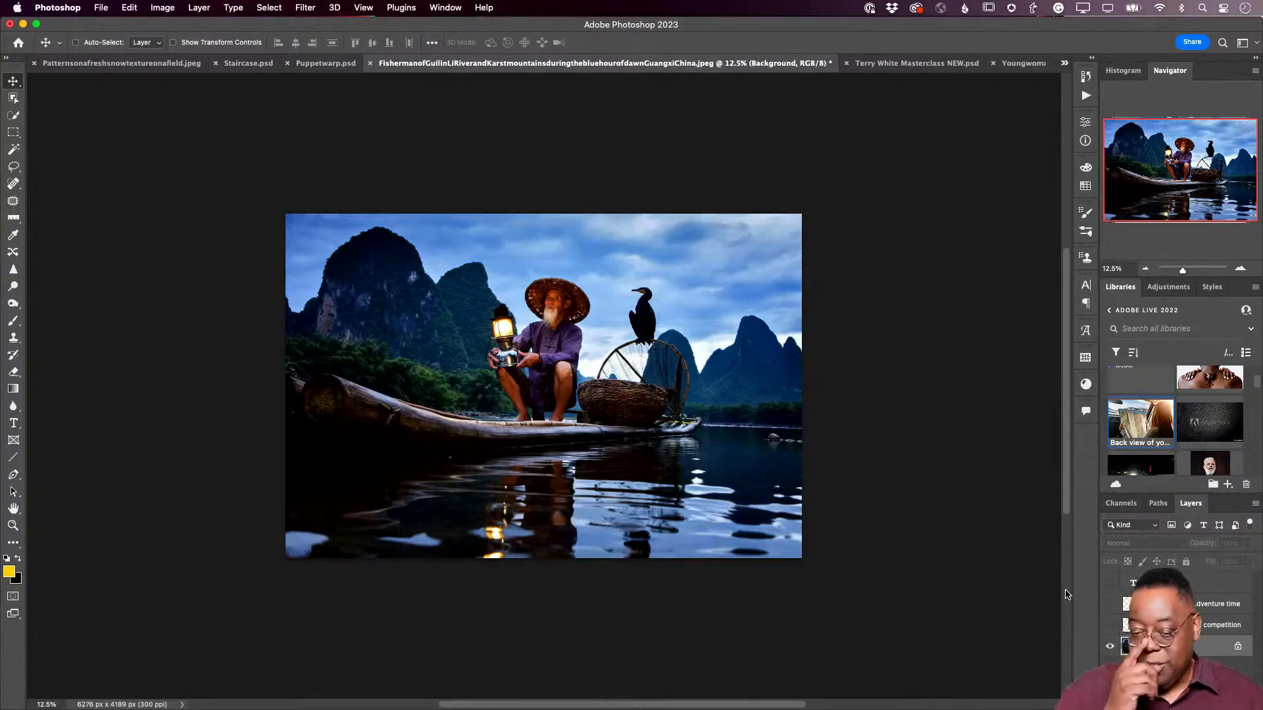
key(super+0)
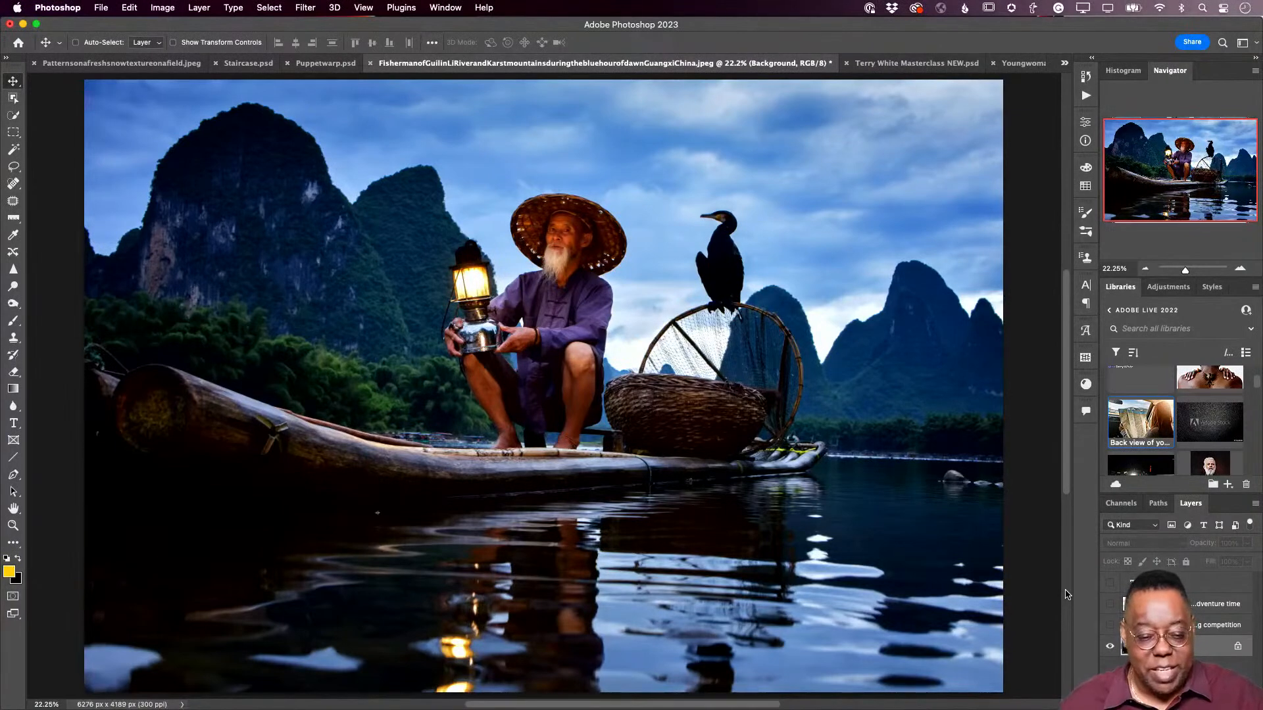
Step: Start an HDR Toning adjustment on the photo, accept flattening the document, and compare the image with the preview off and on
click(159, 10)
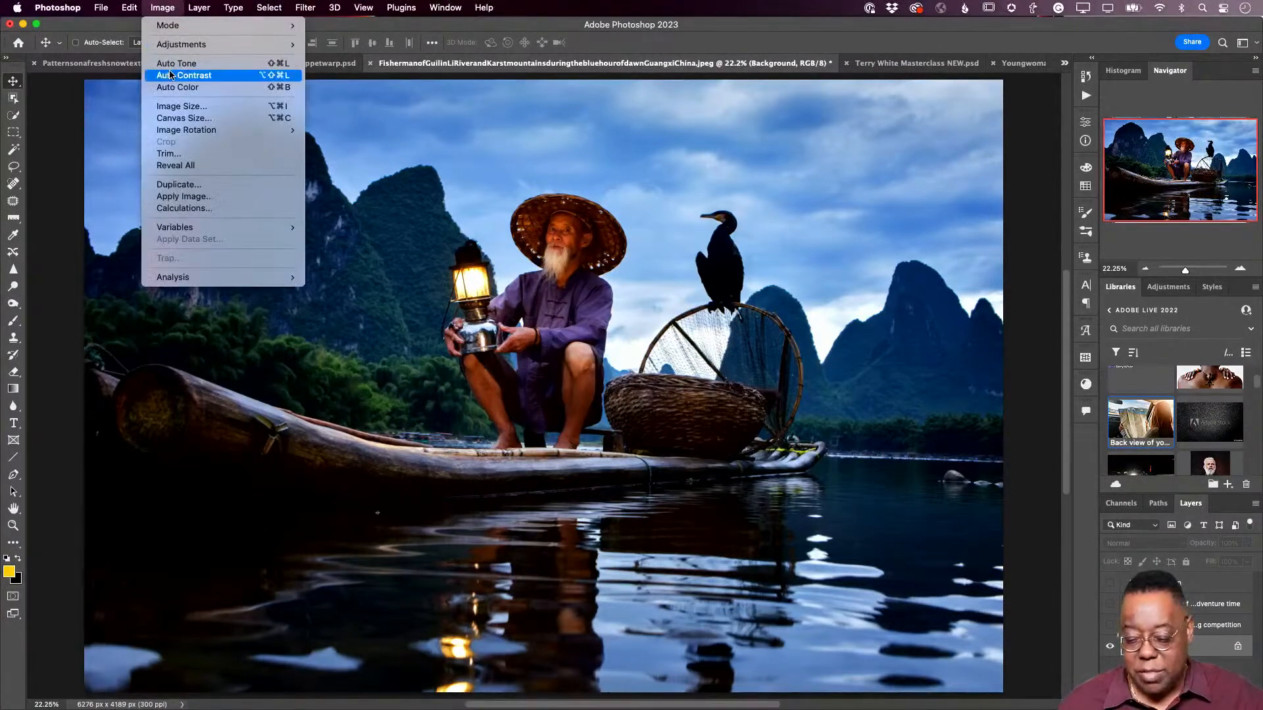
mouse_move(219, 46)
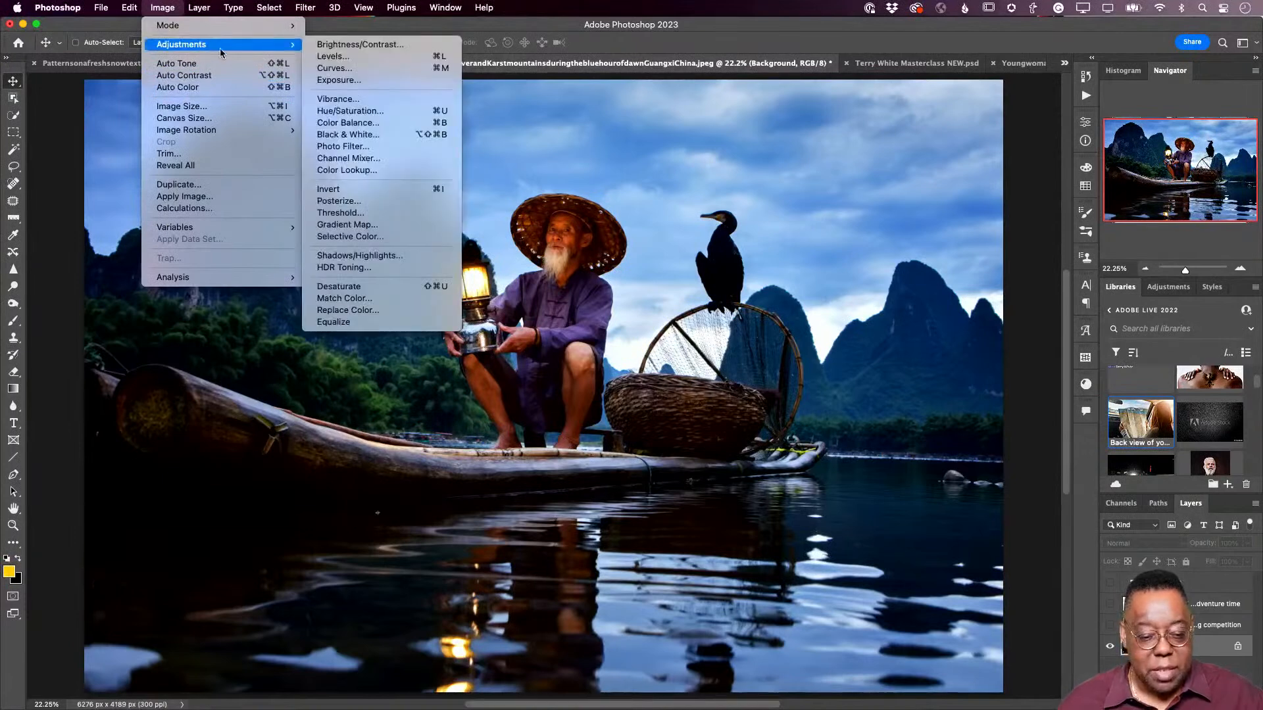
click(428, 268)
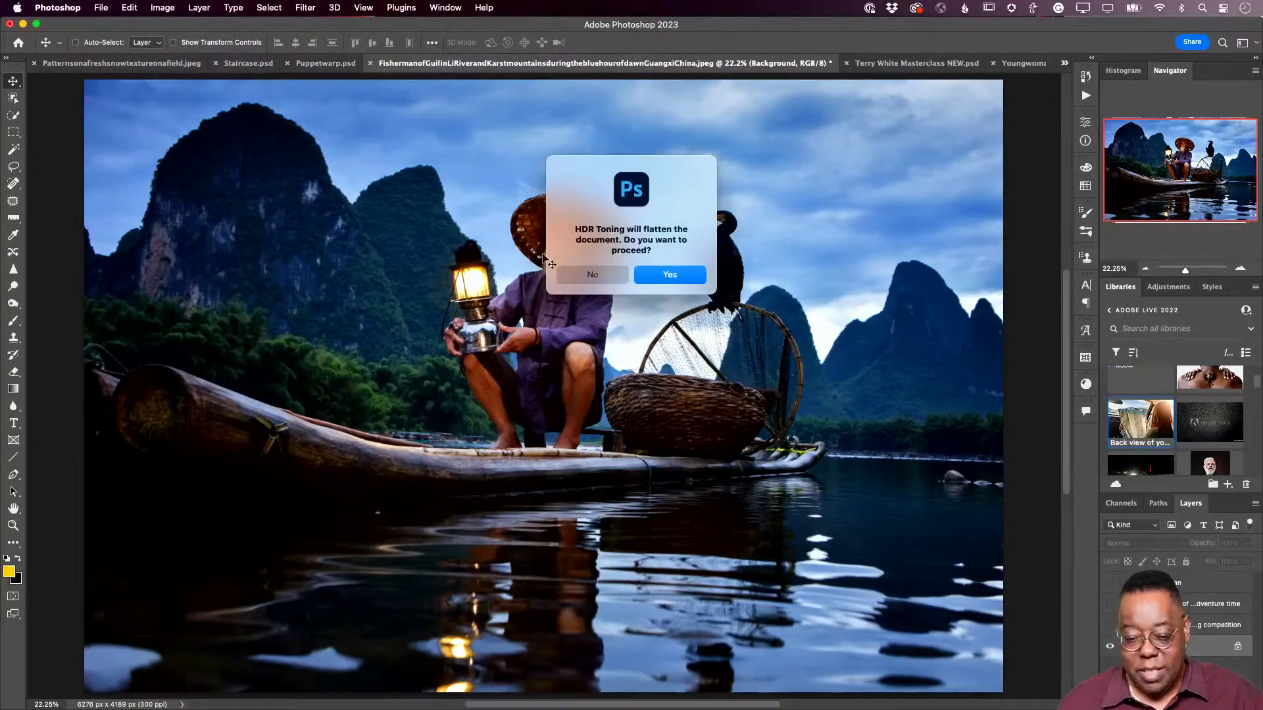
click(652, 278)
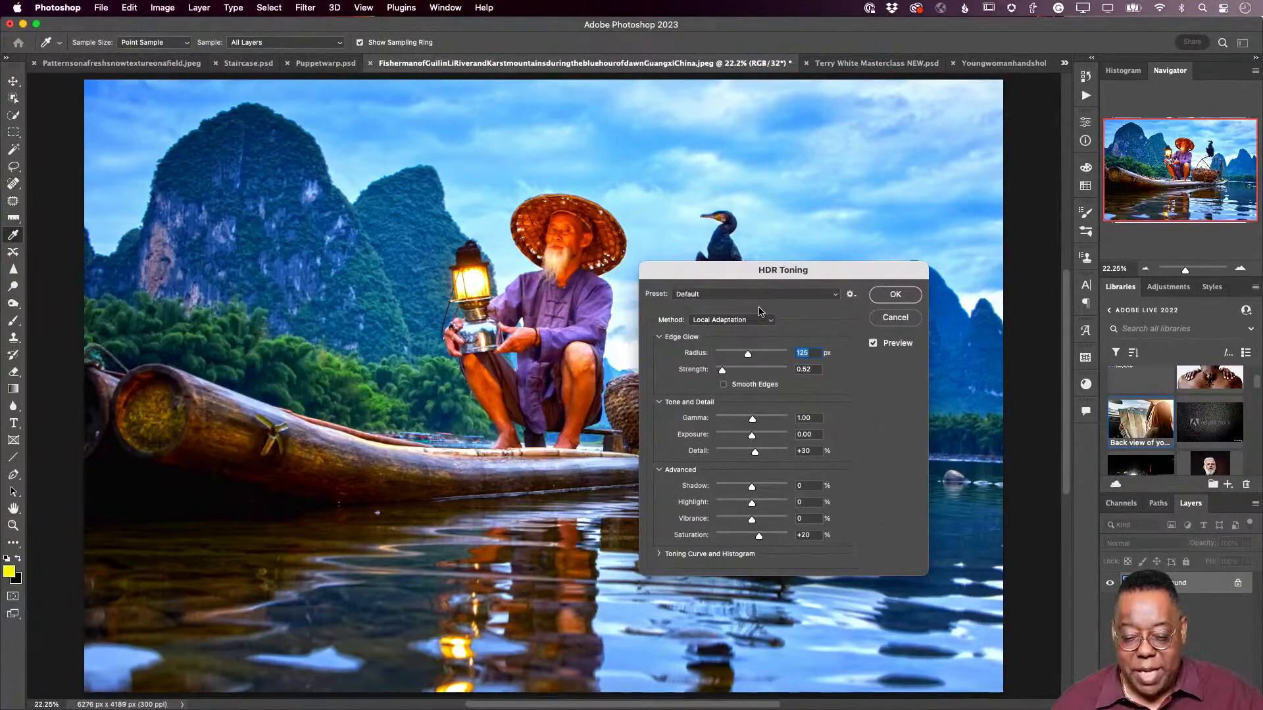
drag(786, 277, 1003, 342)
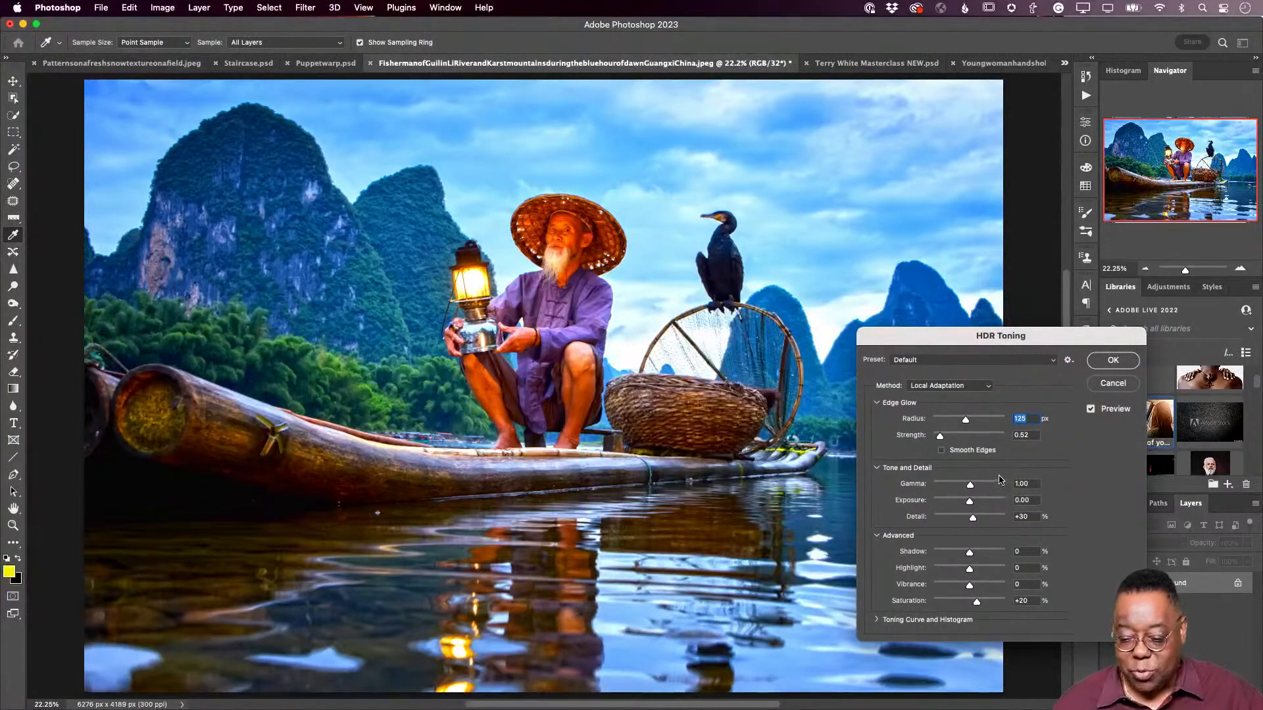
click(1091, 410)
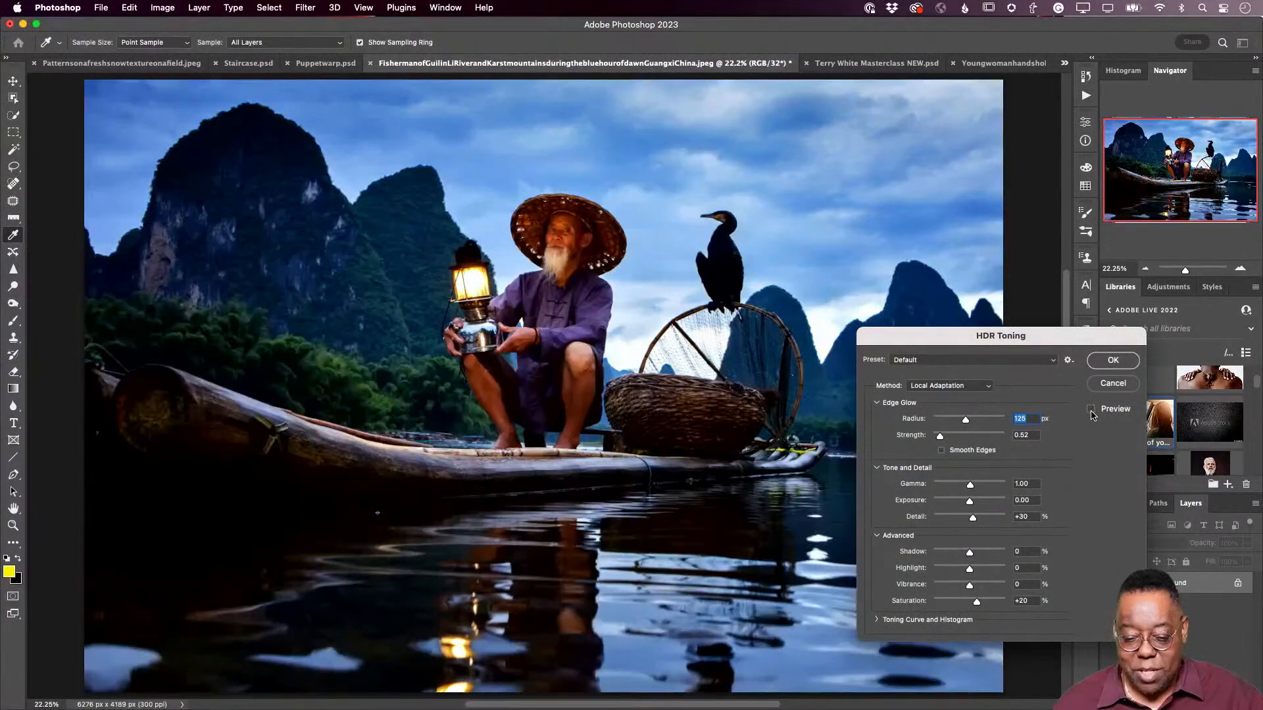
click(1091, 410)
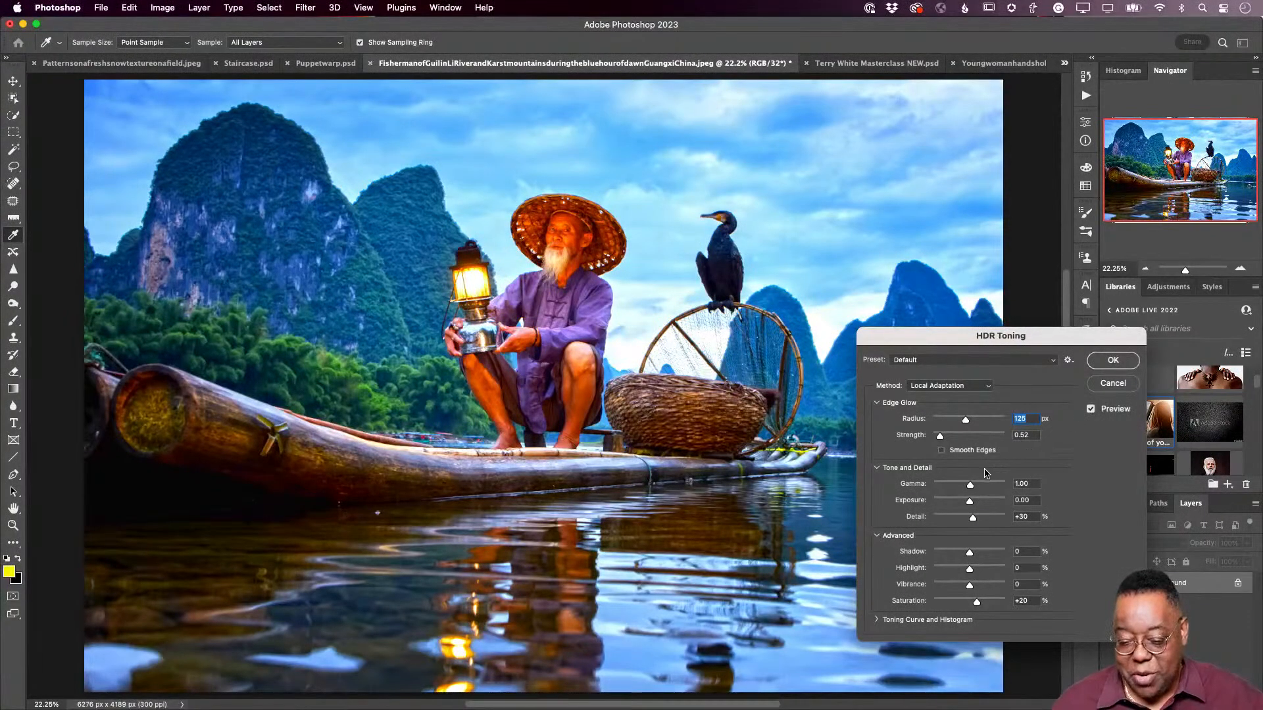
Step: Try an Edge Glow strength of 0.10 and an exposure of -0.59 in the HDR toning
drag(940, 439, 932, 439)
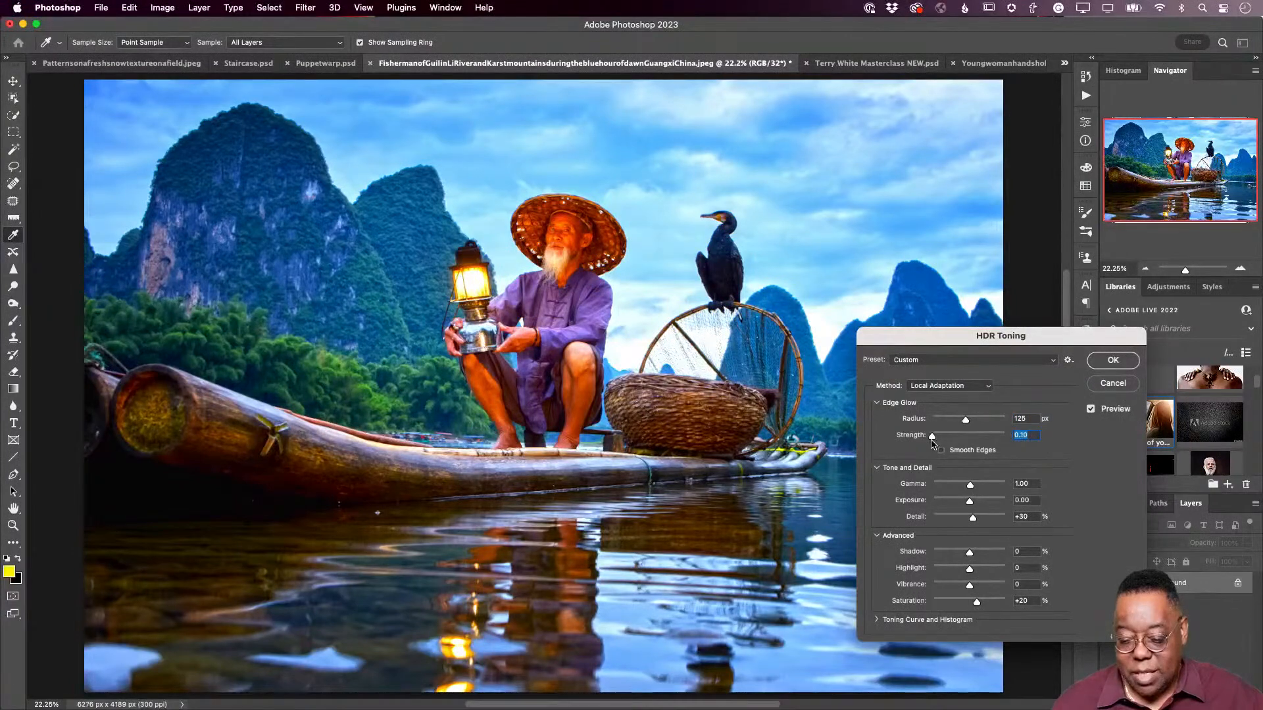
mouse_move(972, 486)
mouse_down()
mouse_move(983, 488)
mouse_move(961, 505)
mouse_up()
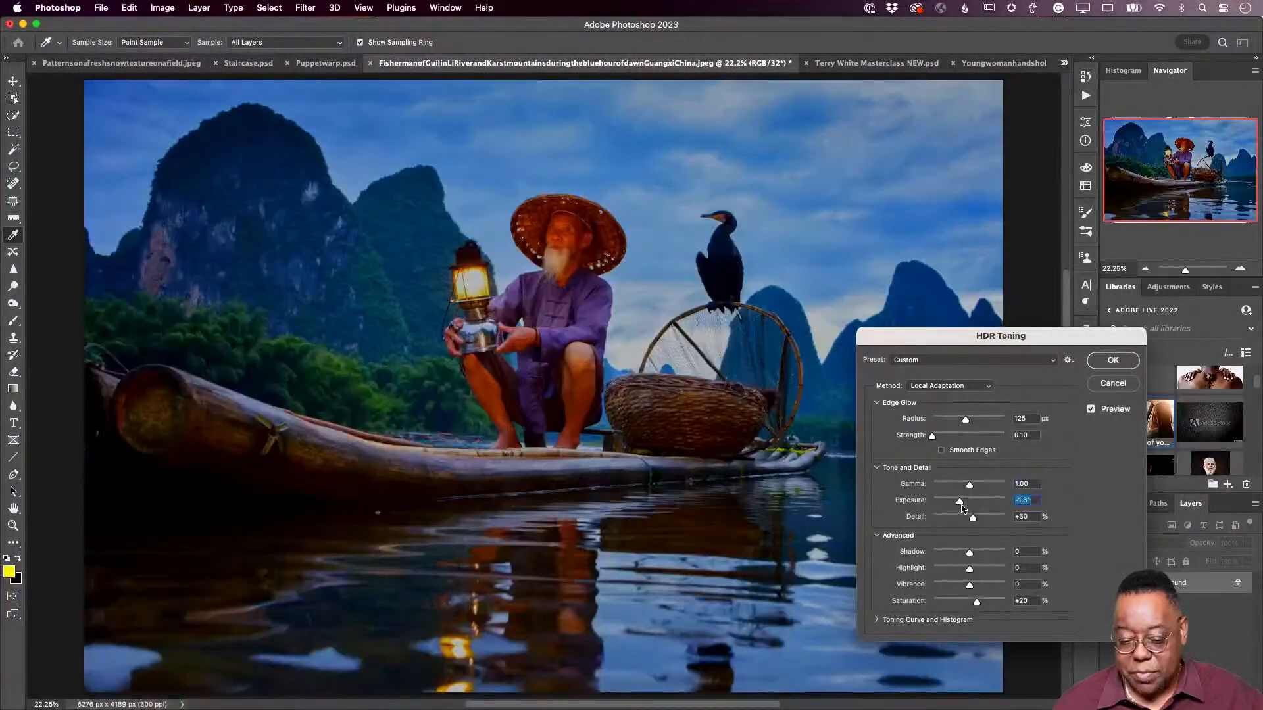
drag(962, 507, 965, 505)
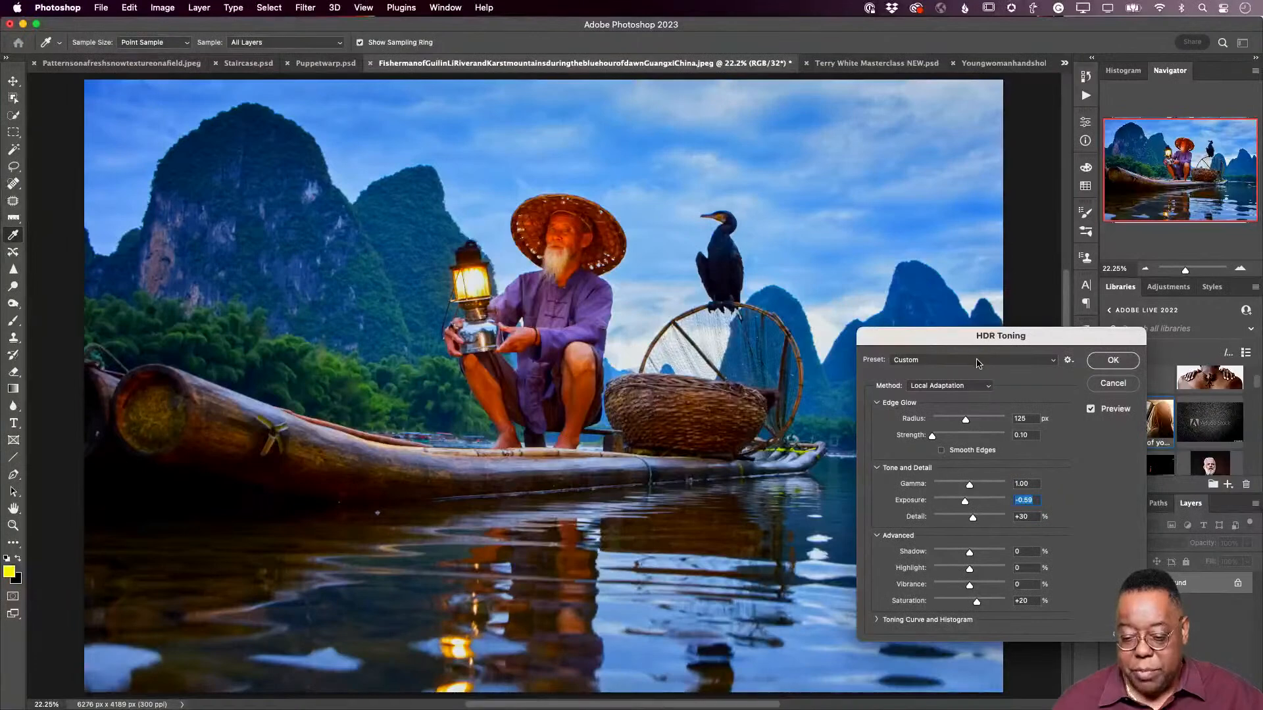
Step: Try the Saturated, City Twilight and Flat HDR Toning presets on the photo
click(978, 361)
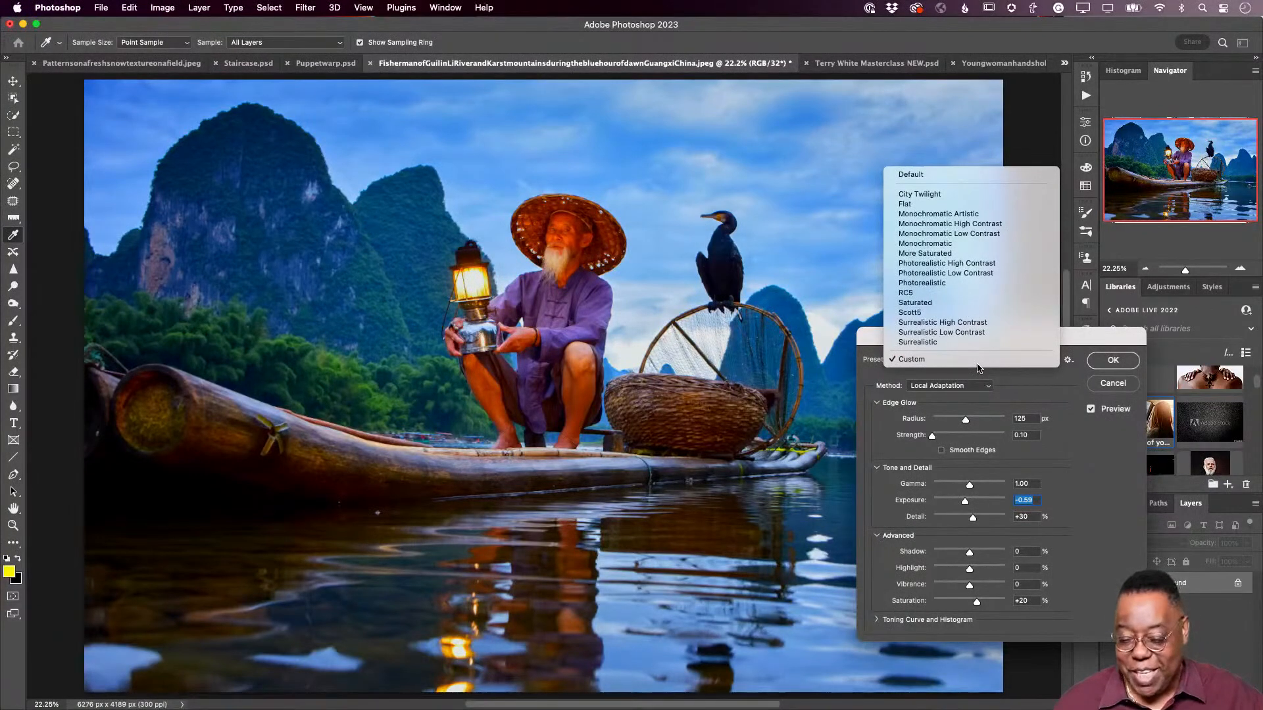
click(995, 303)
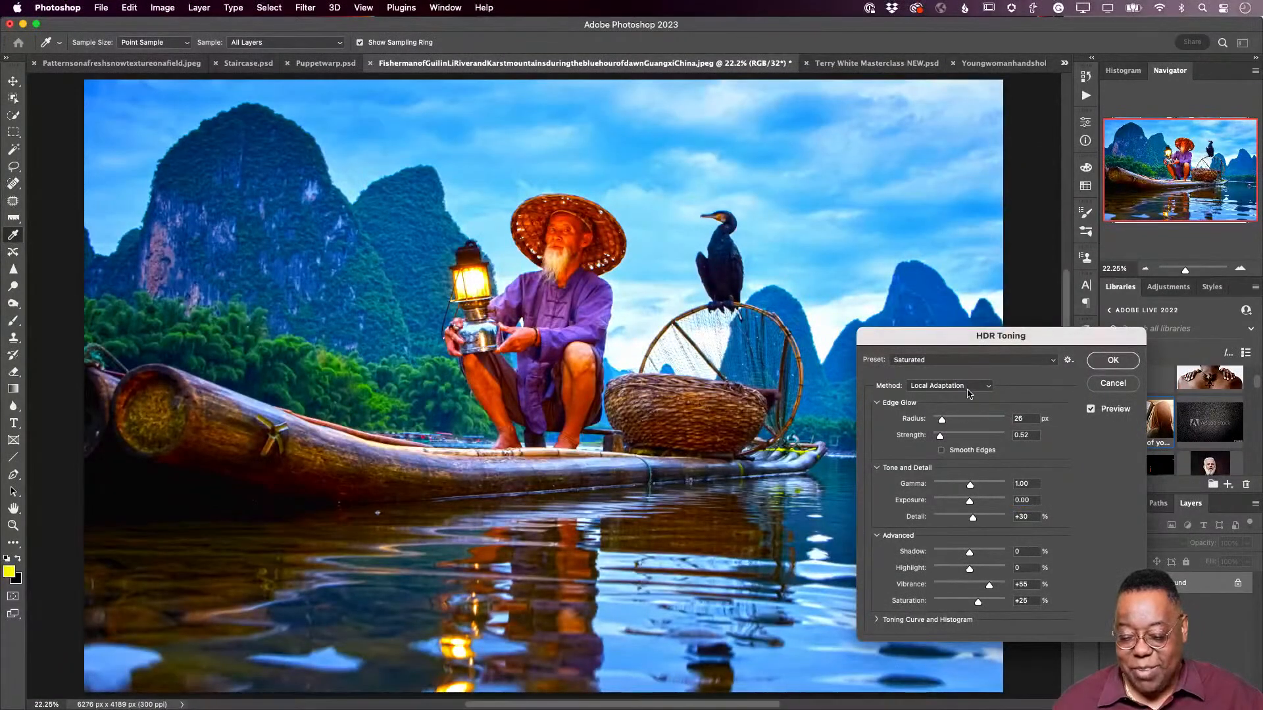
click(970, 361)
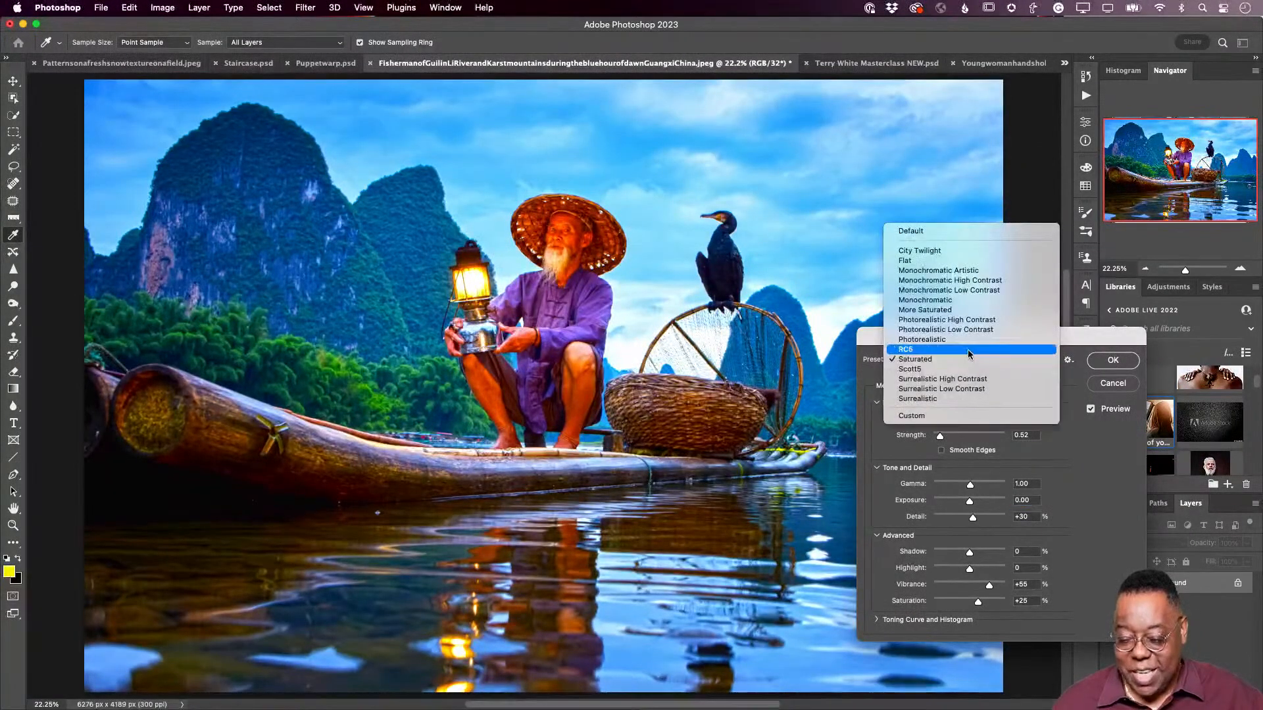
click(960, 252)
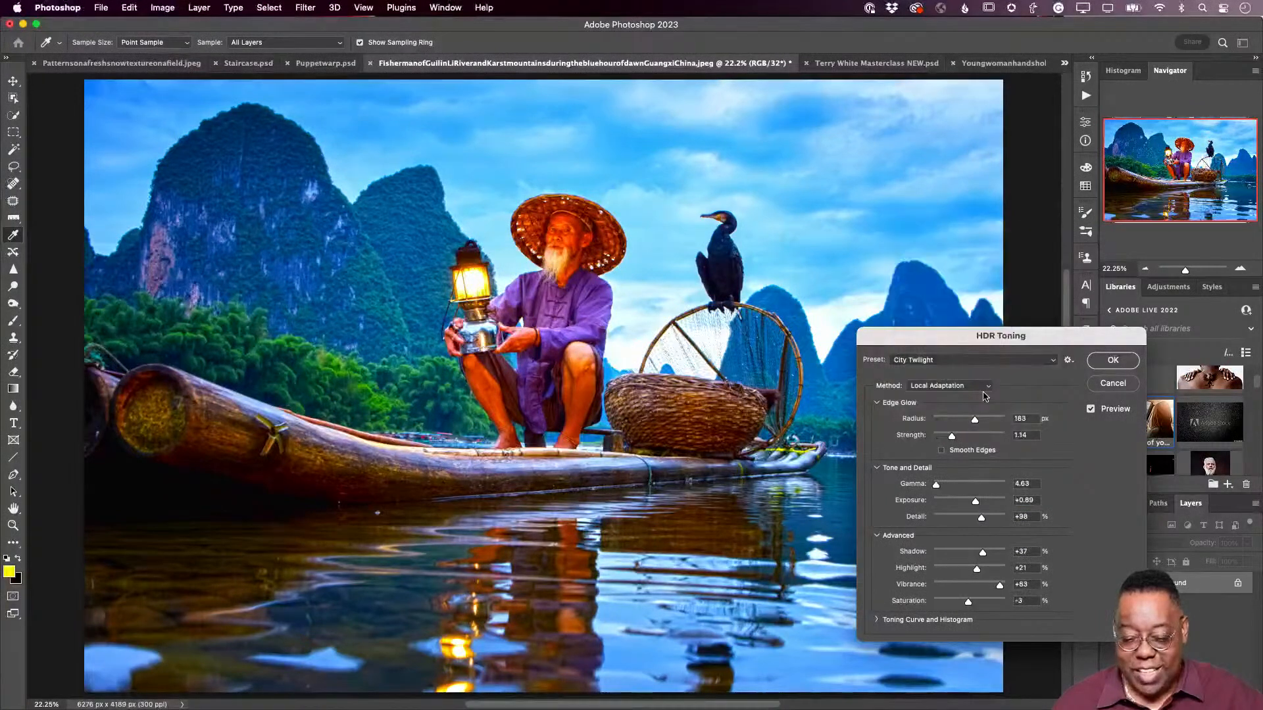
click(965, 363)
click(954, 370)
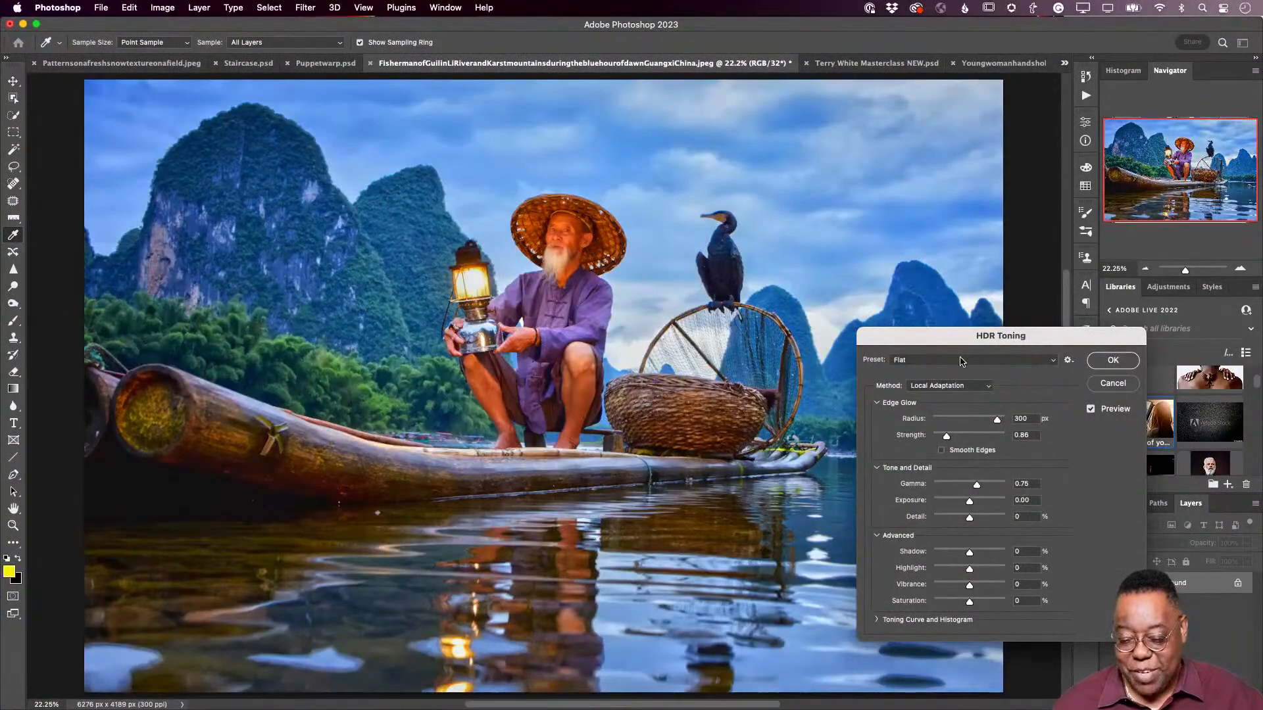
Step: Try the Monochromatic, Photorealistic High Contrast and Photorealistic HDR Toning presets on the fisherman photo
click(961, 361)
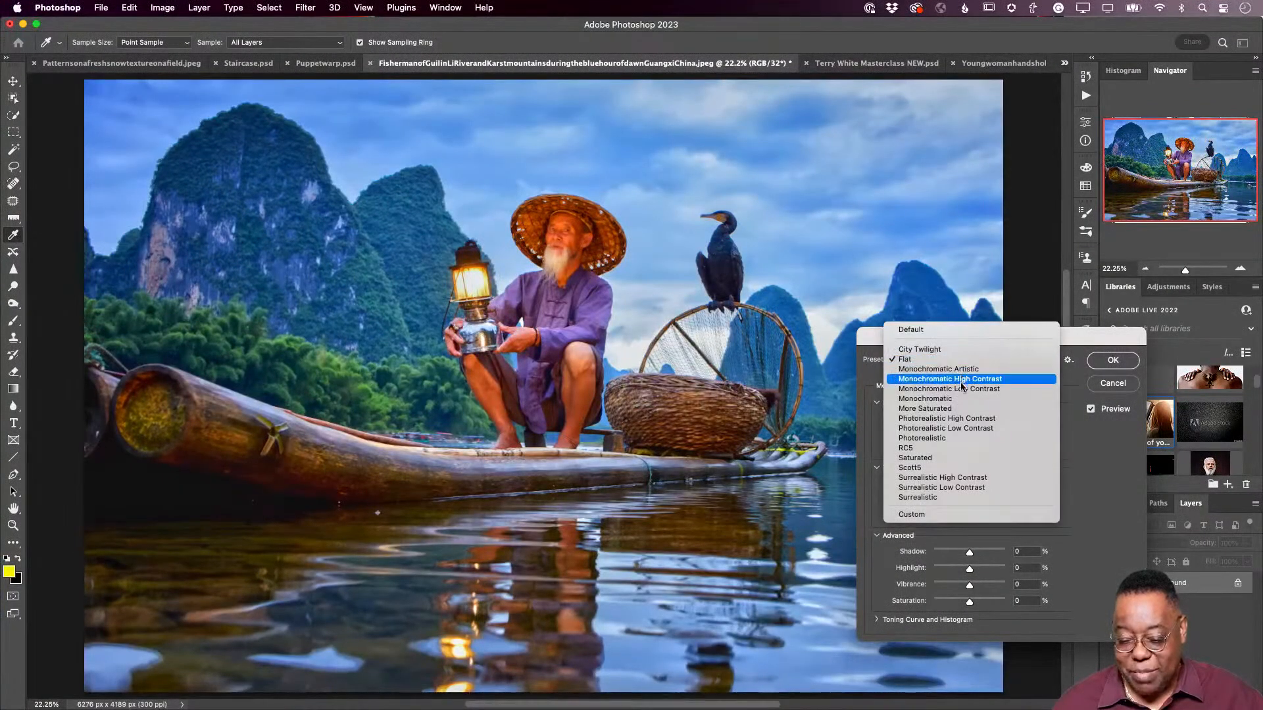
click(961, 399)
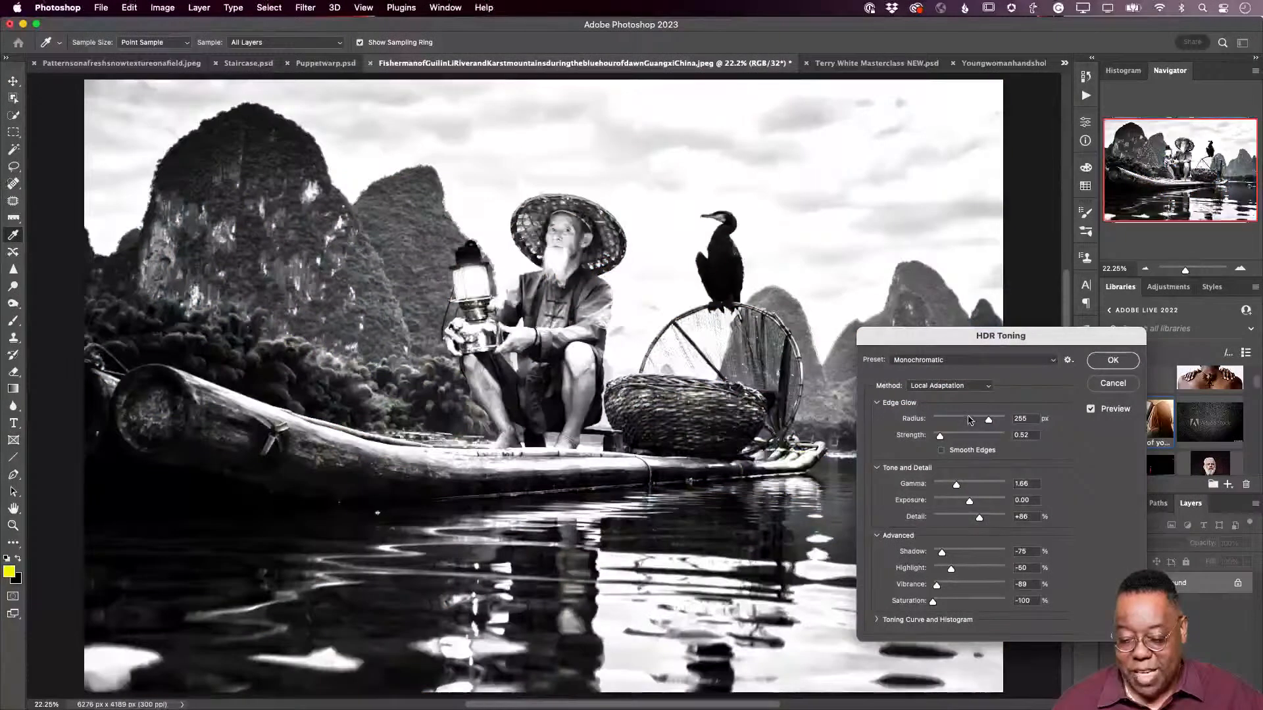
click(965, 360)
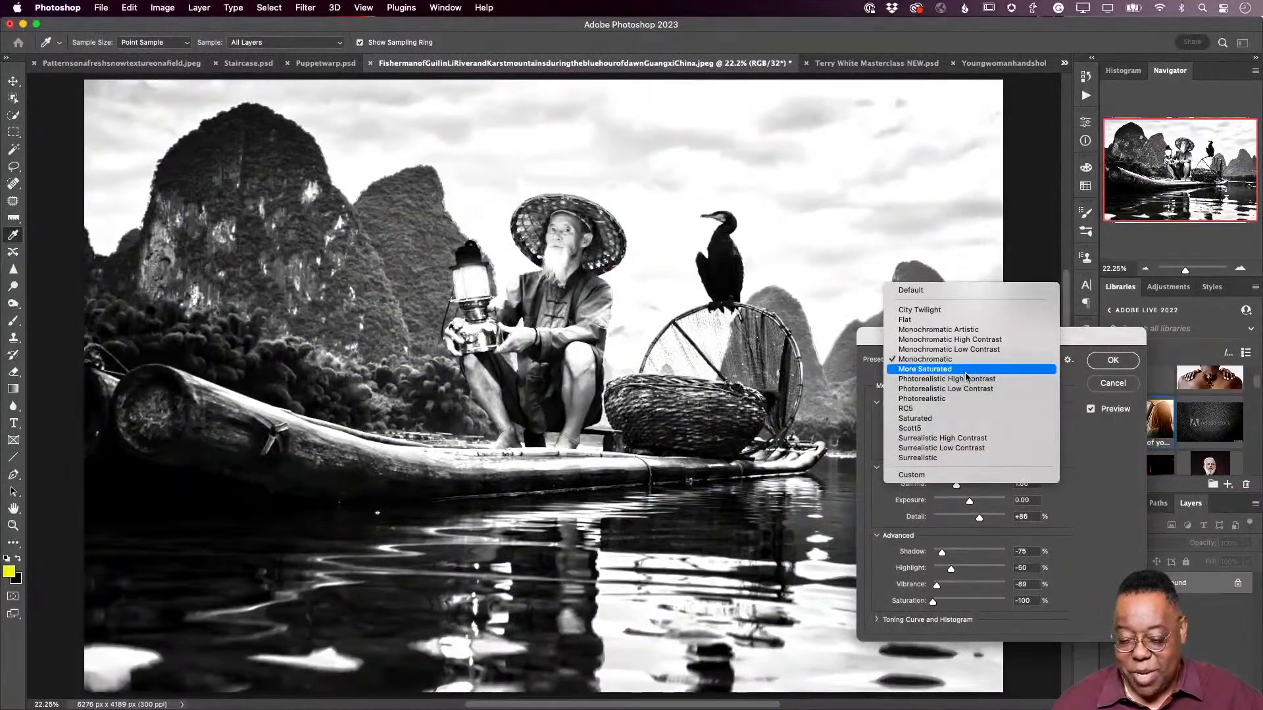
click(965, 380)
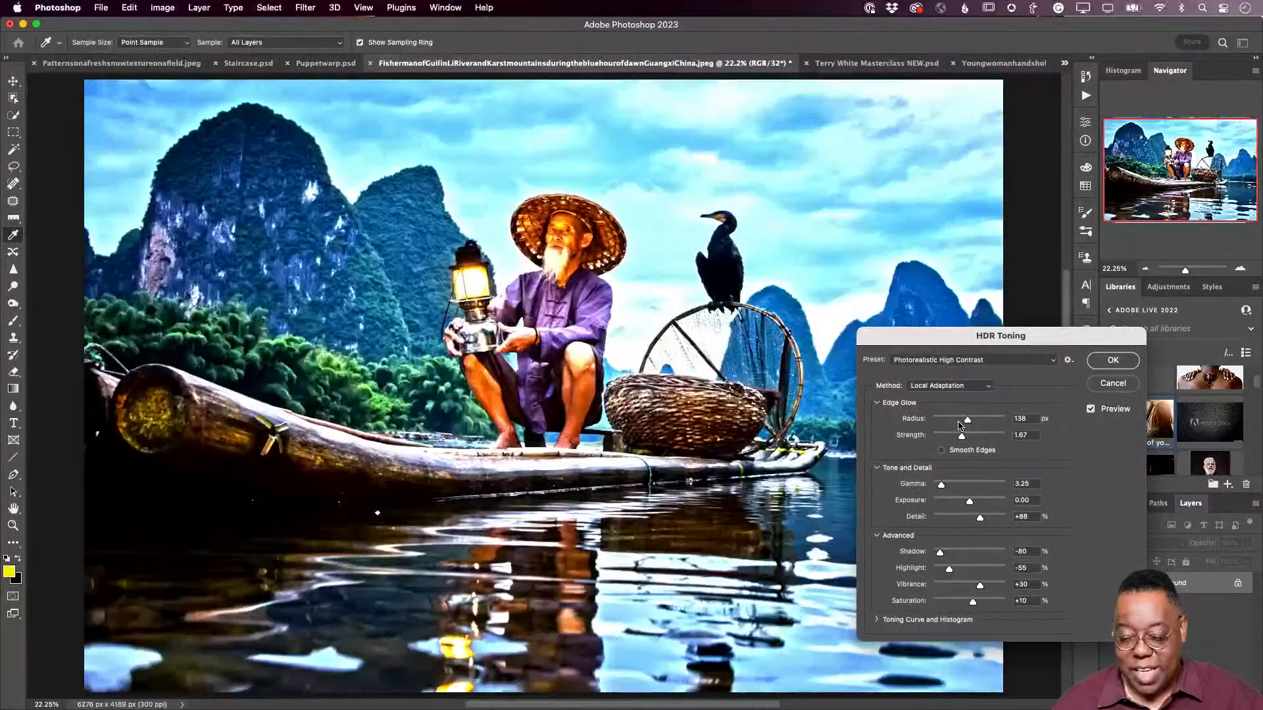
click(961, 362)
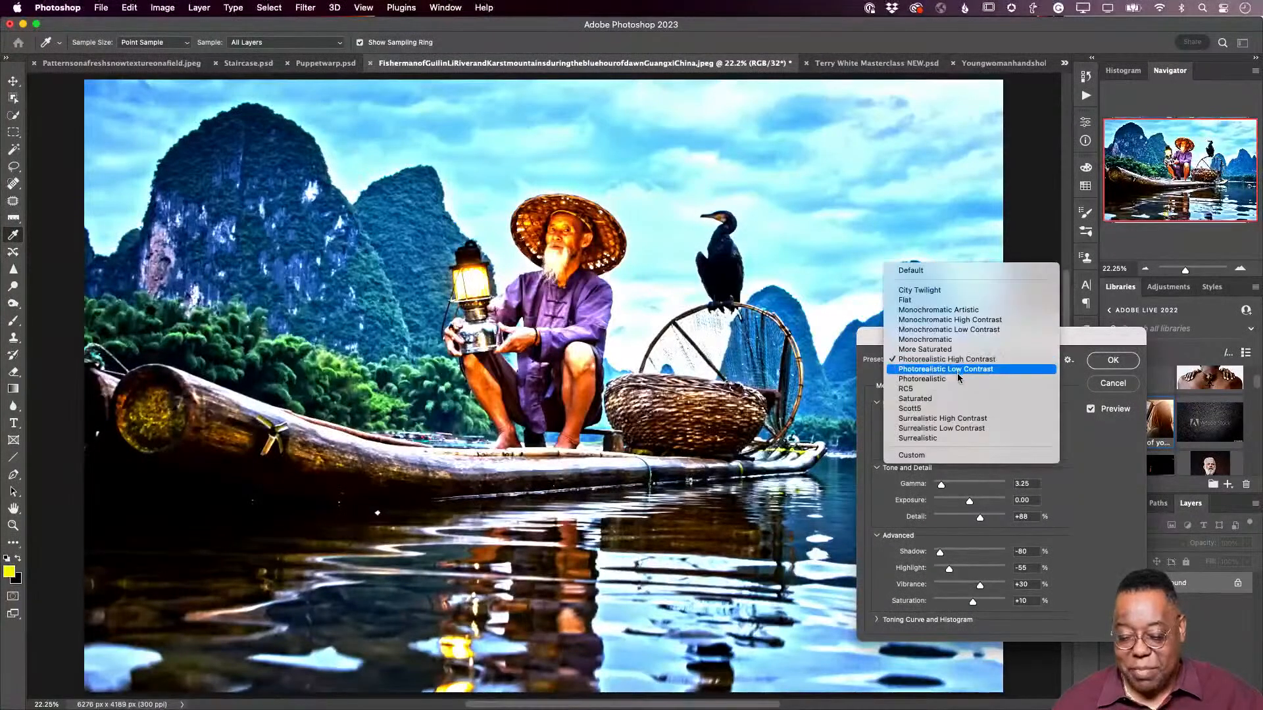
click(959, 380)
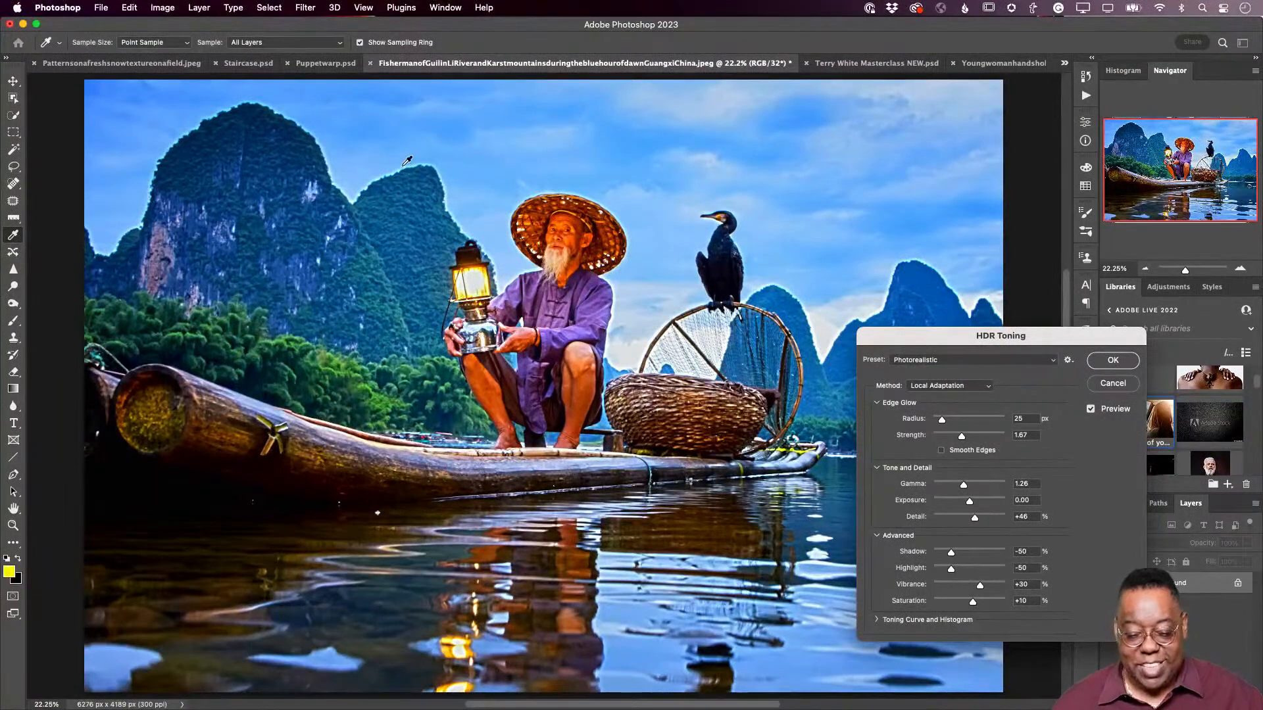
Step: Try the Scott5, RC5 and Surrealistic High Contrast HDR Toning presets, keeping the Local Adaptation method
click(966, 364)
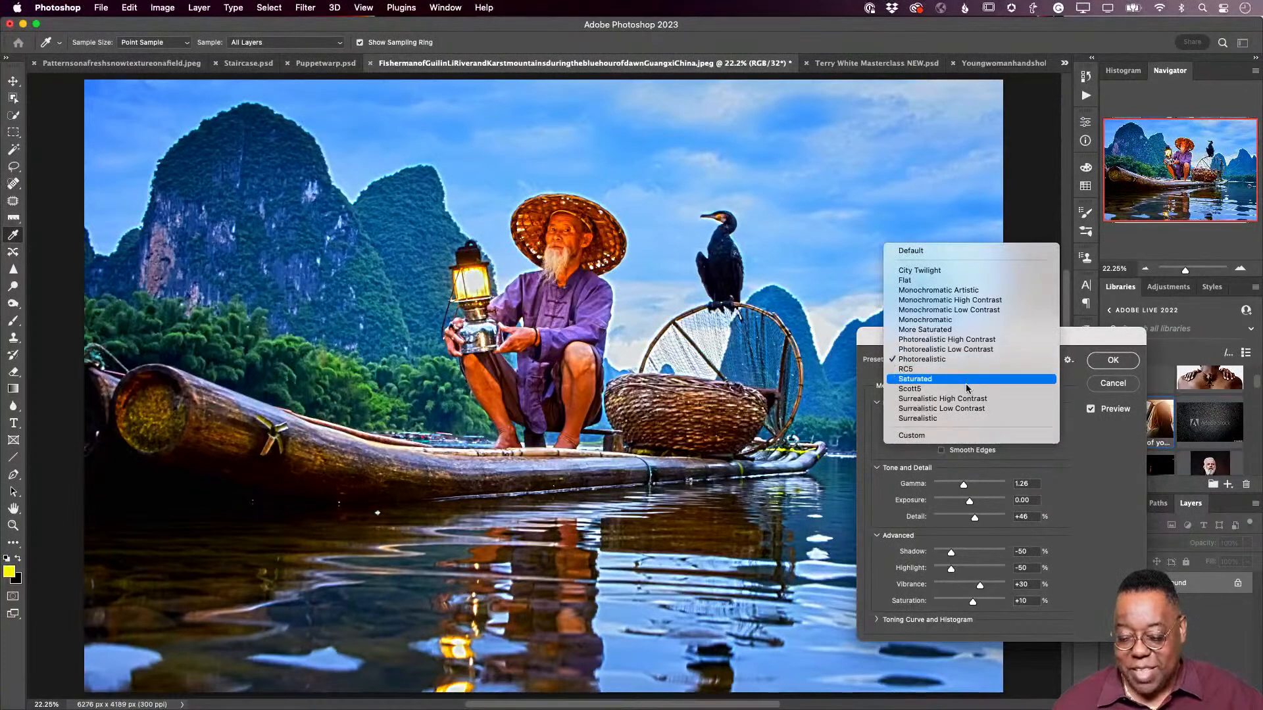
click(966, 388)
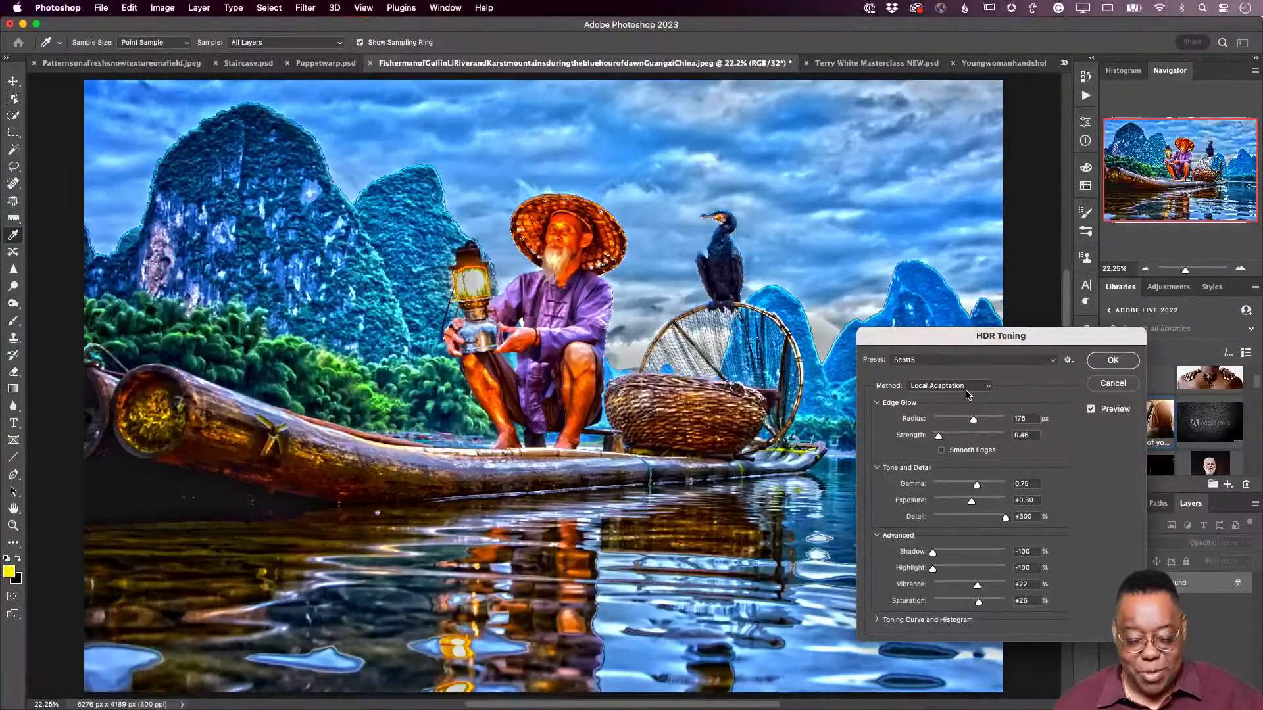
click(959, 388)
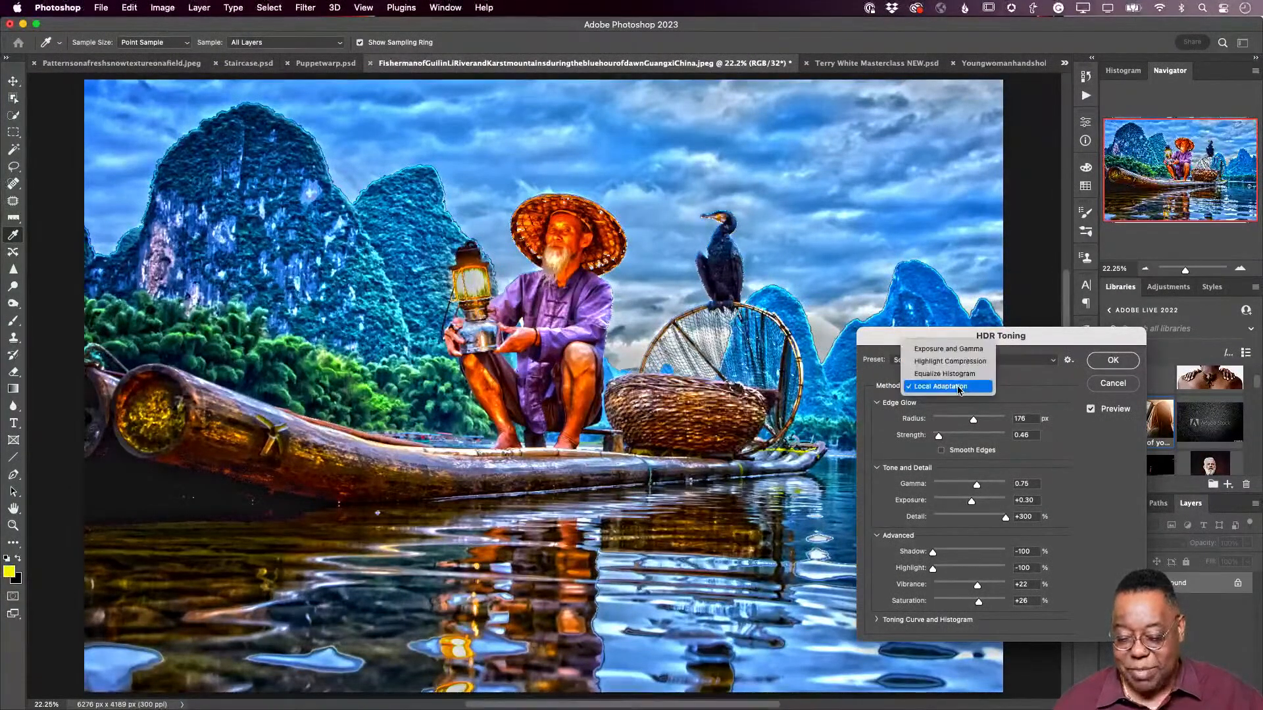
click(959, 388)
click(985, 360)
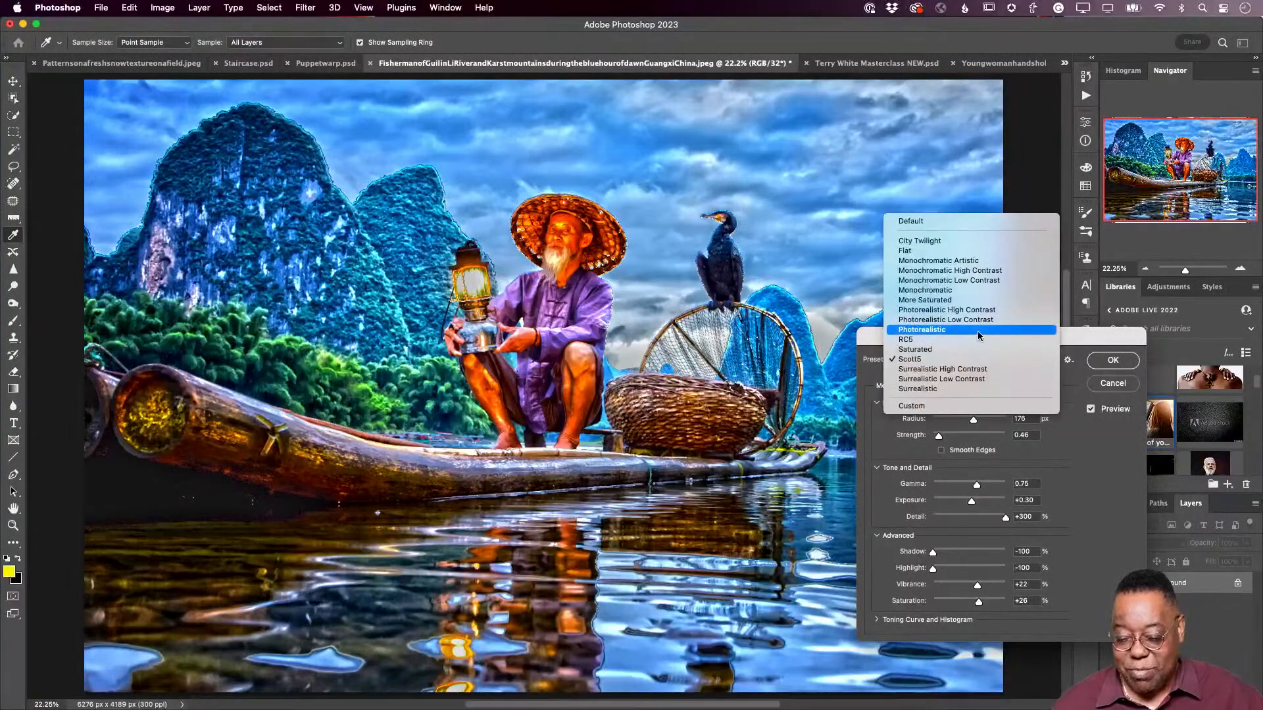
click(978, 340)
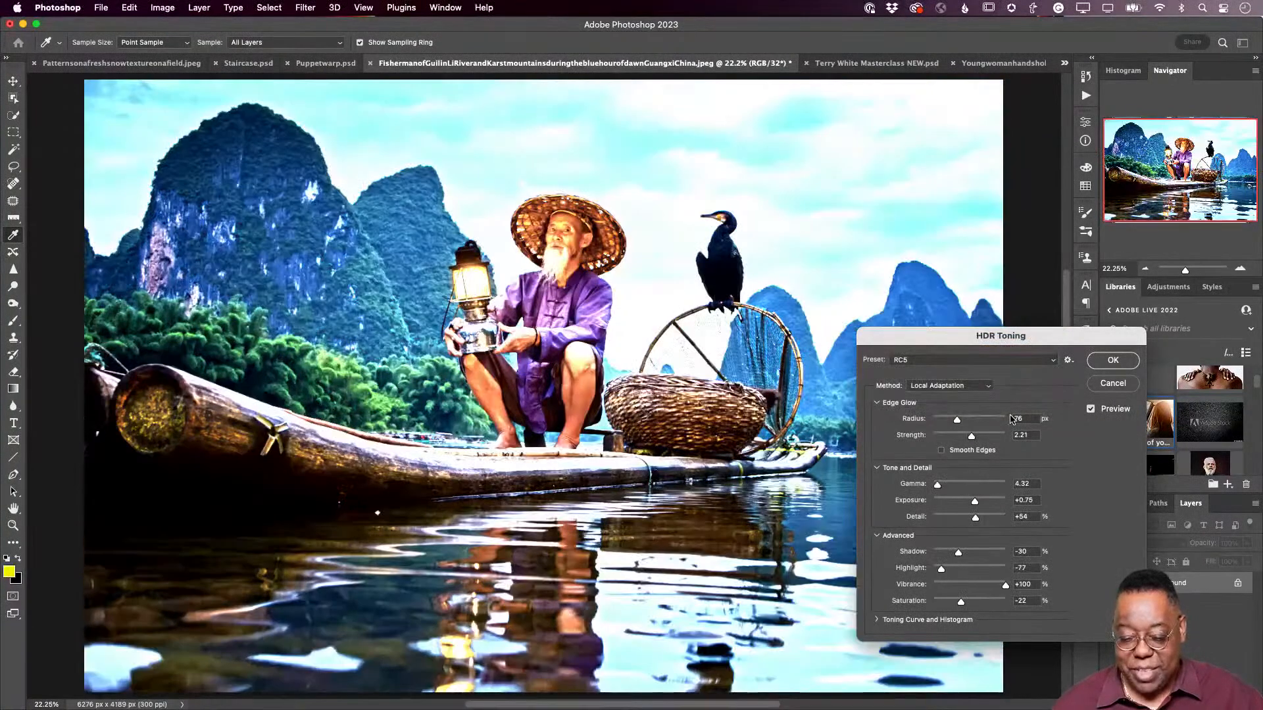
click(965, 362)
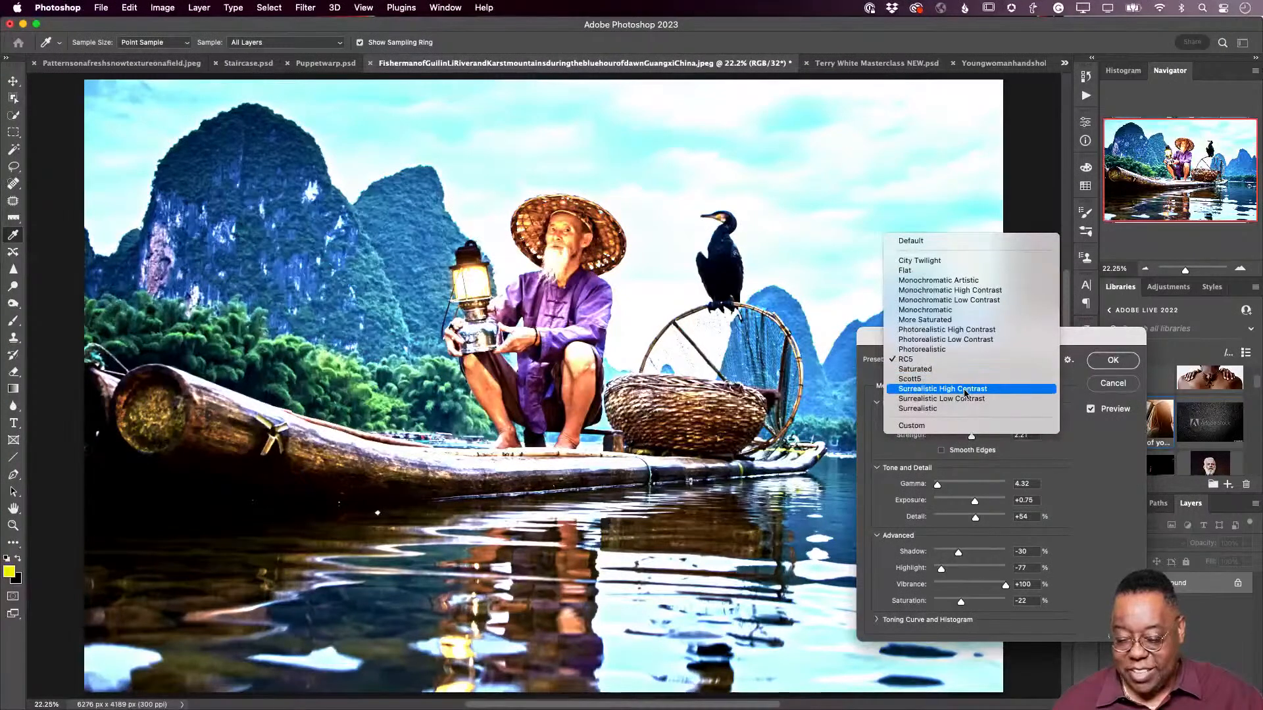
click(965, 390)
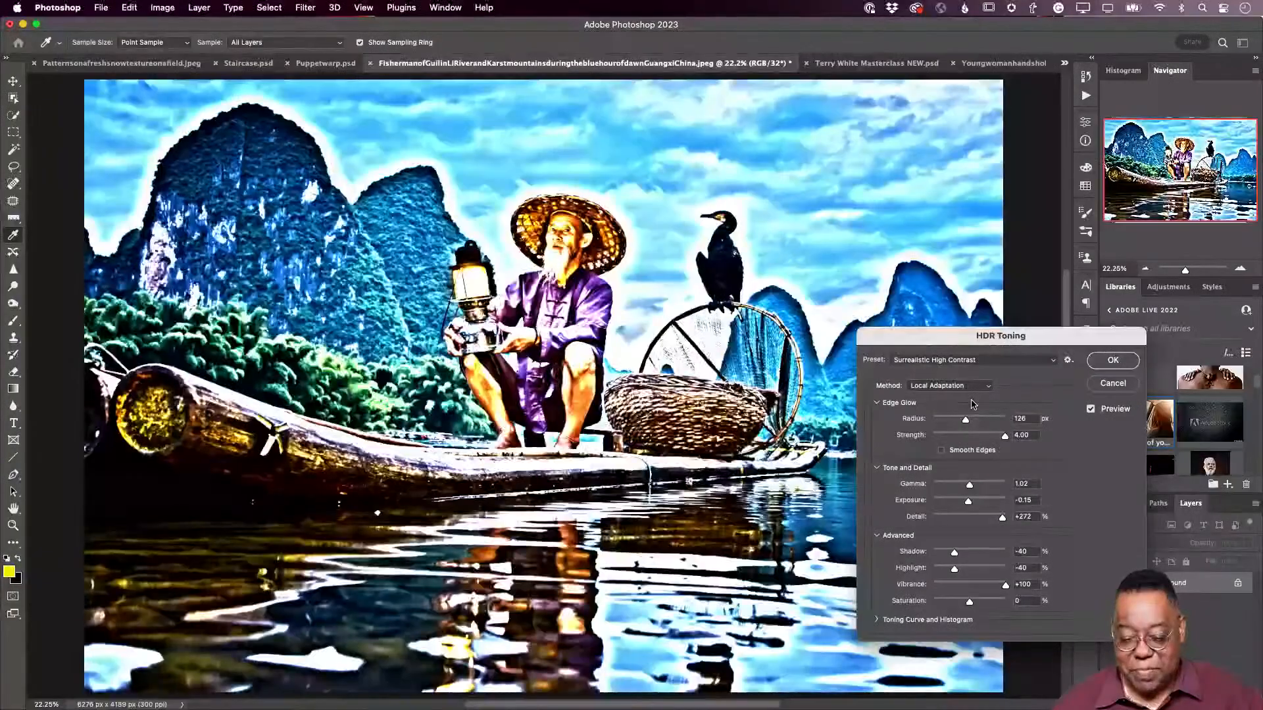
Step: Try the Default, More Saturated and Photorealistic presets in the HDR toning for comparison
click(965, 361)
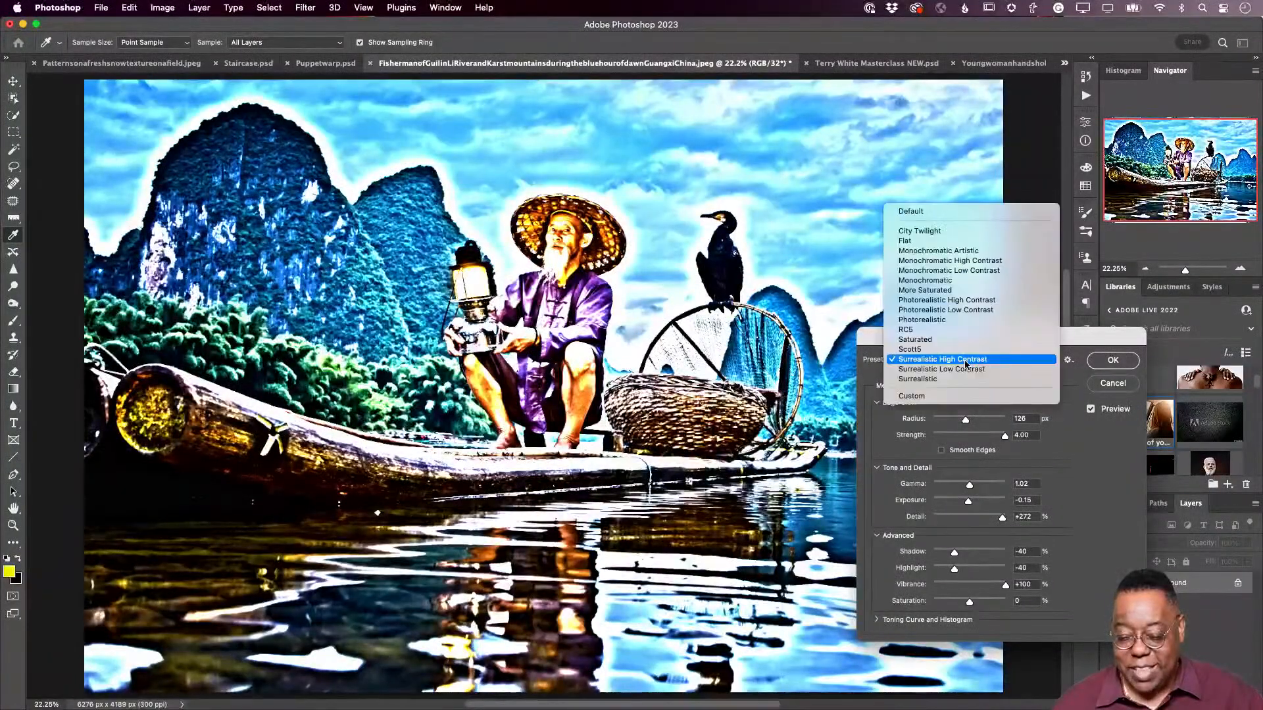
click(949, 213)
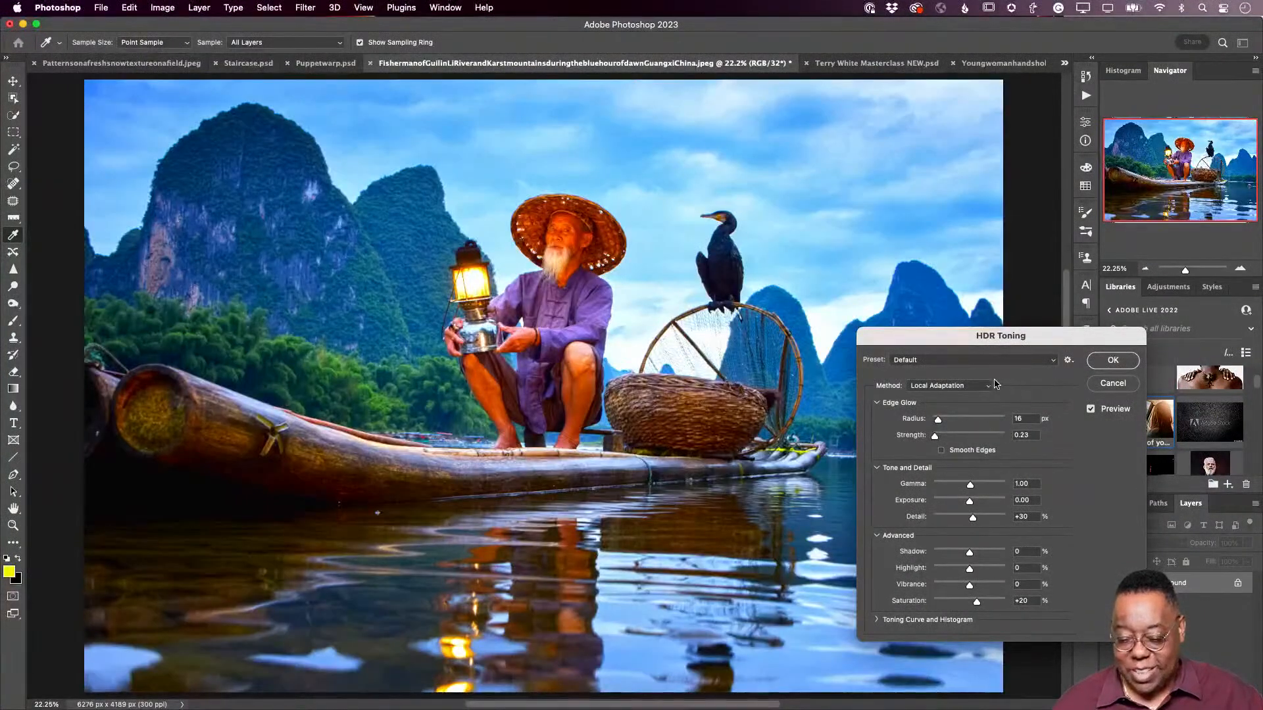
click(969, 367)
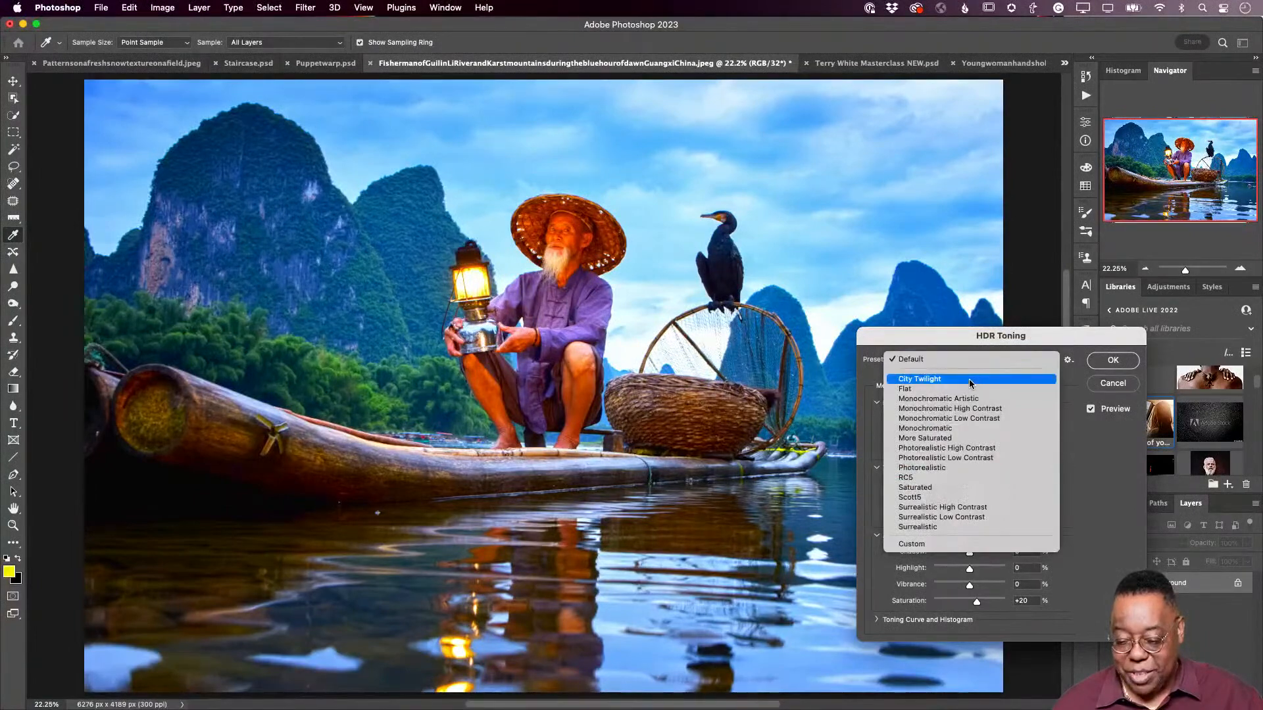
click(969, 439)
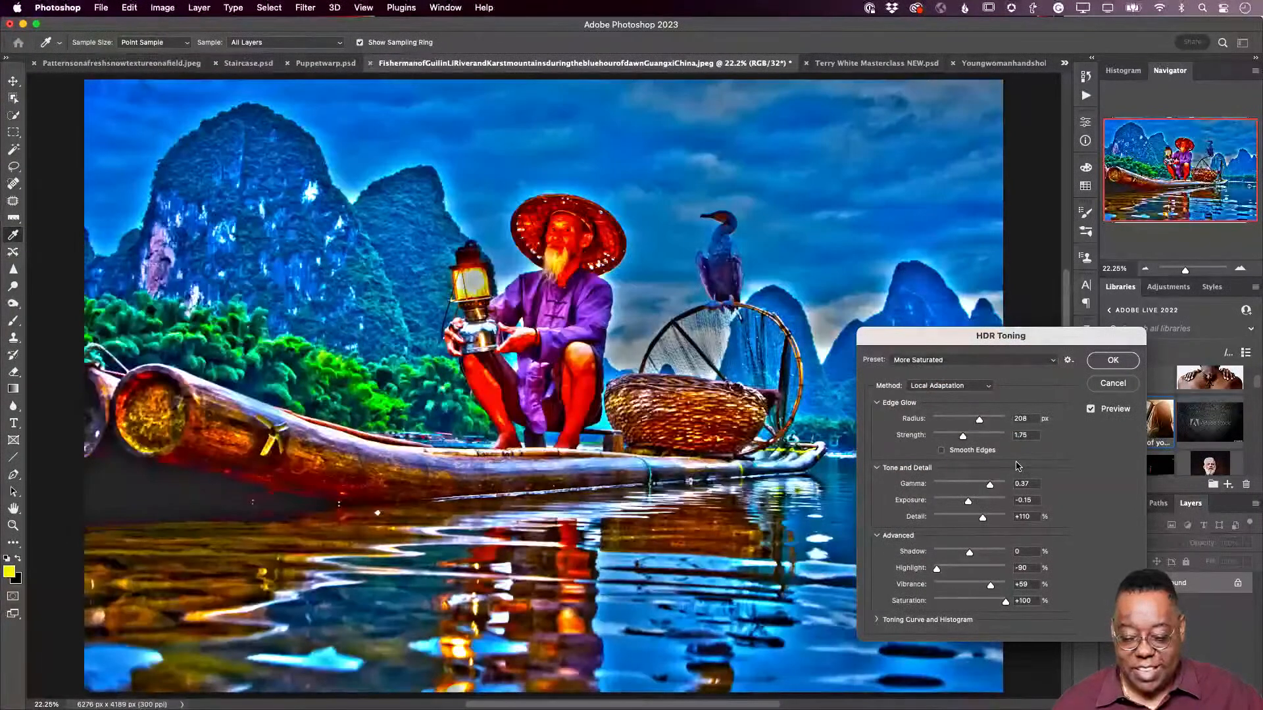
click(962, 361)
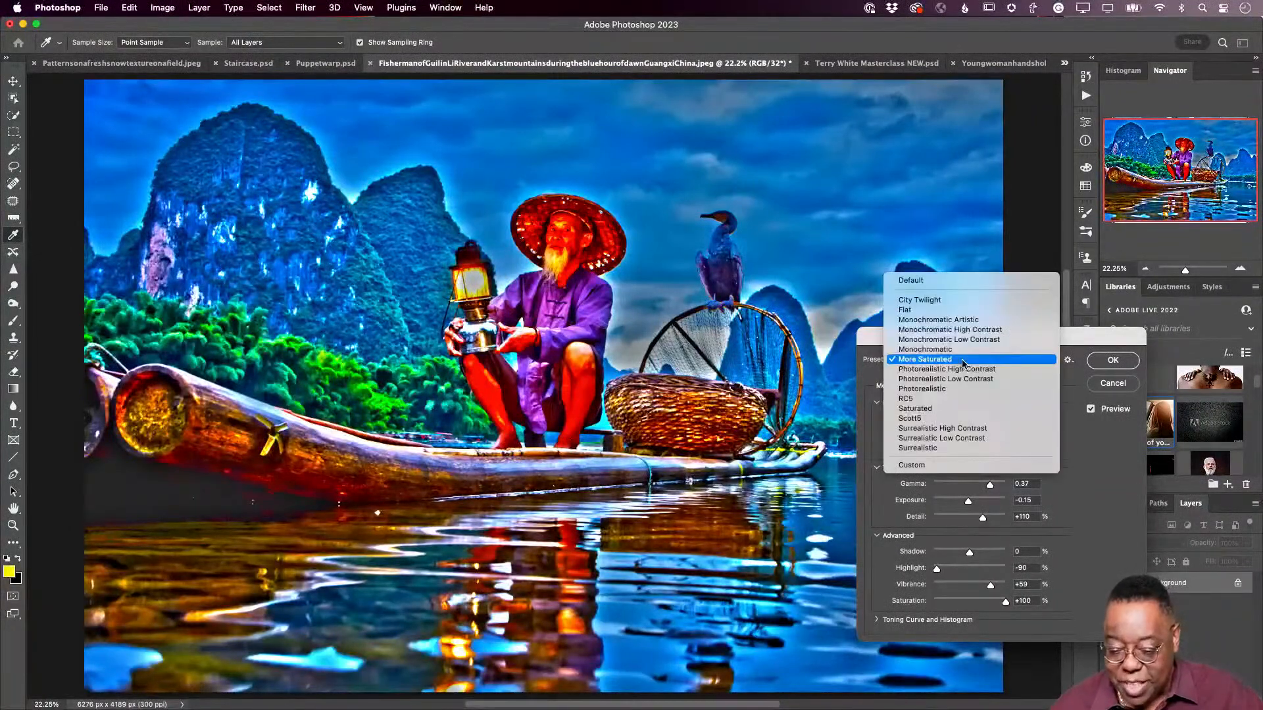
click(963, 389)
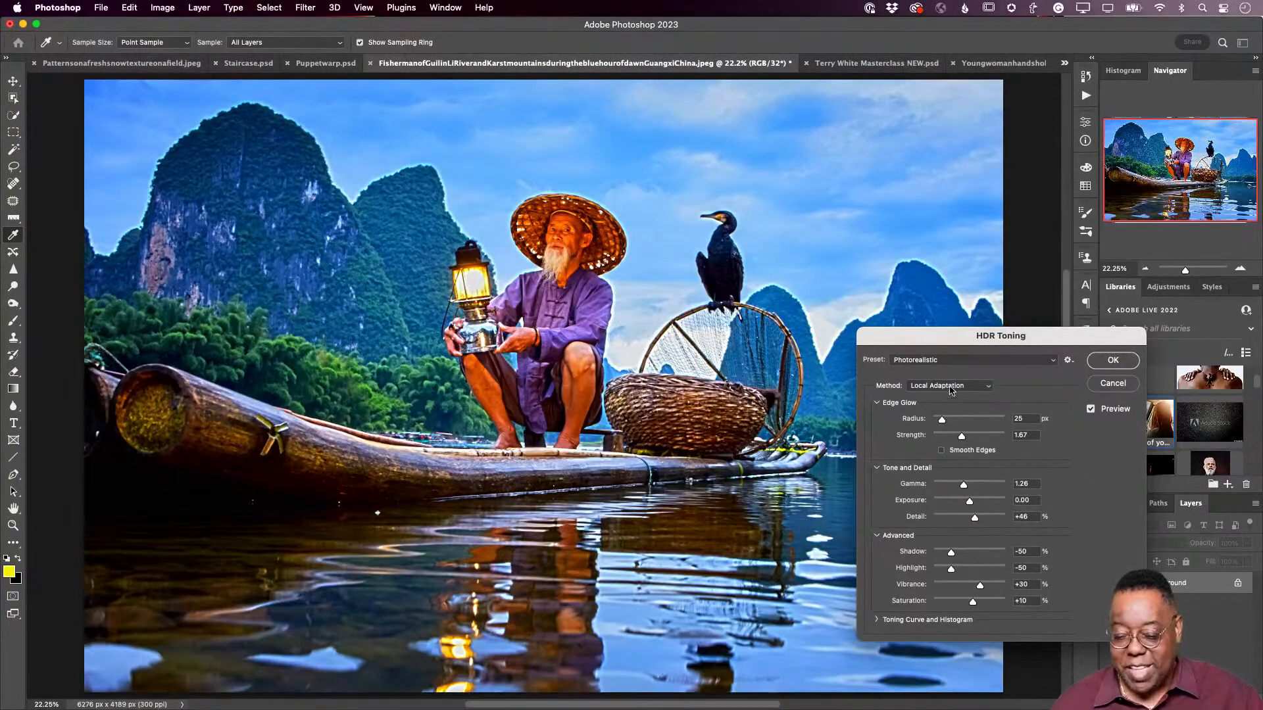
Step: Try the Surrealistic and Photorealistic High Contrast presets, and cancel the HDR toning without applying it
click(955, 362)
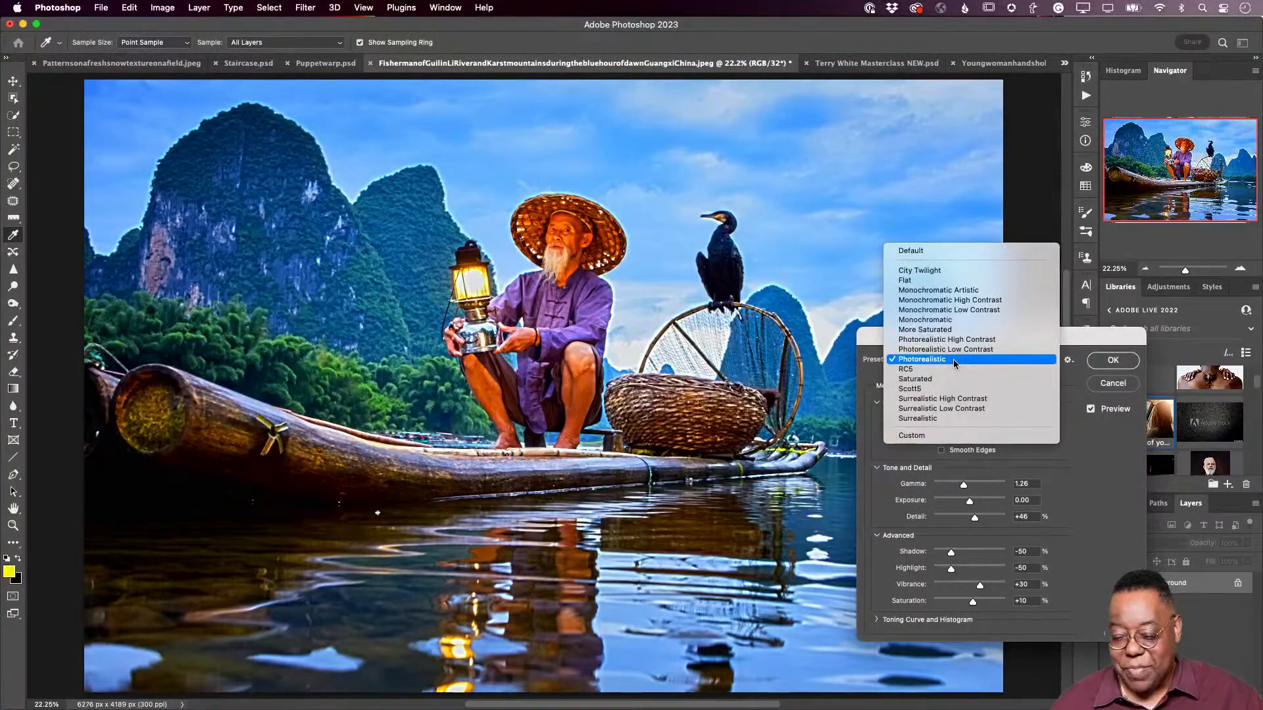
click(950, 420)
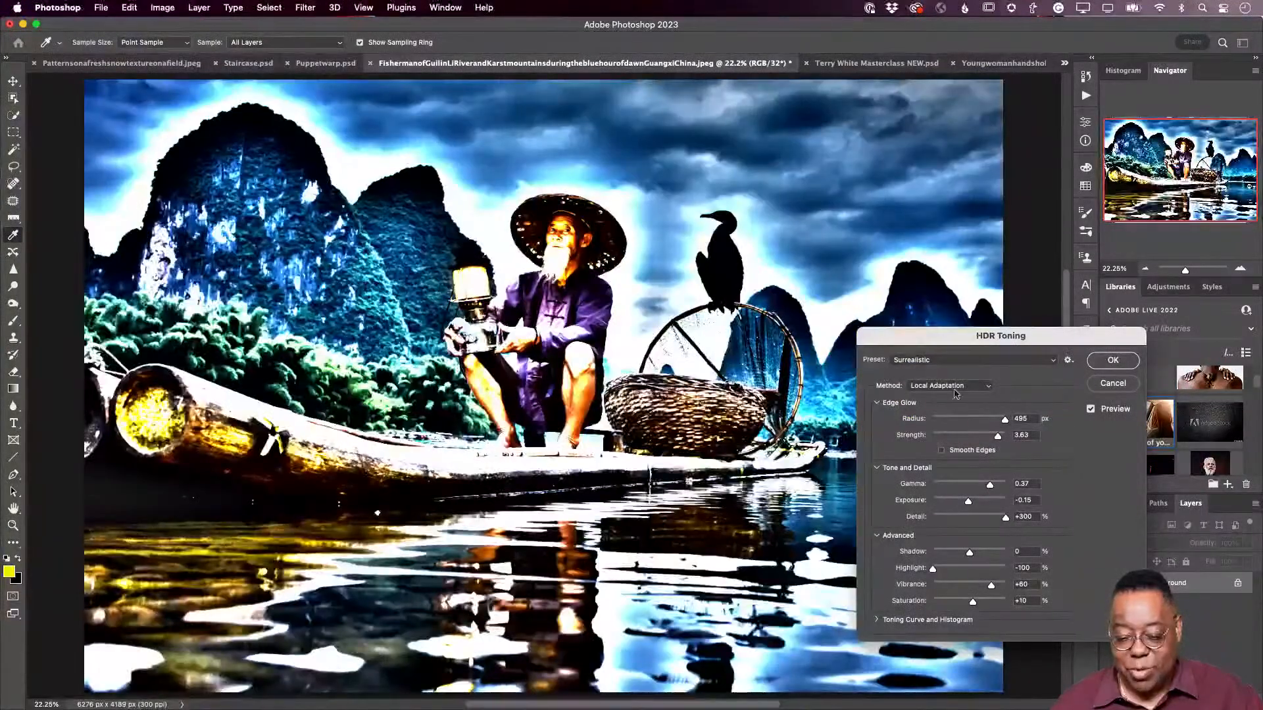
click(946, 364)
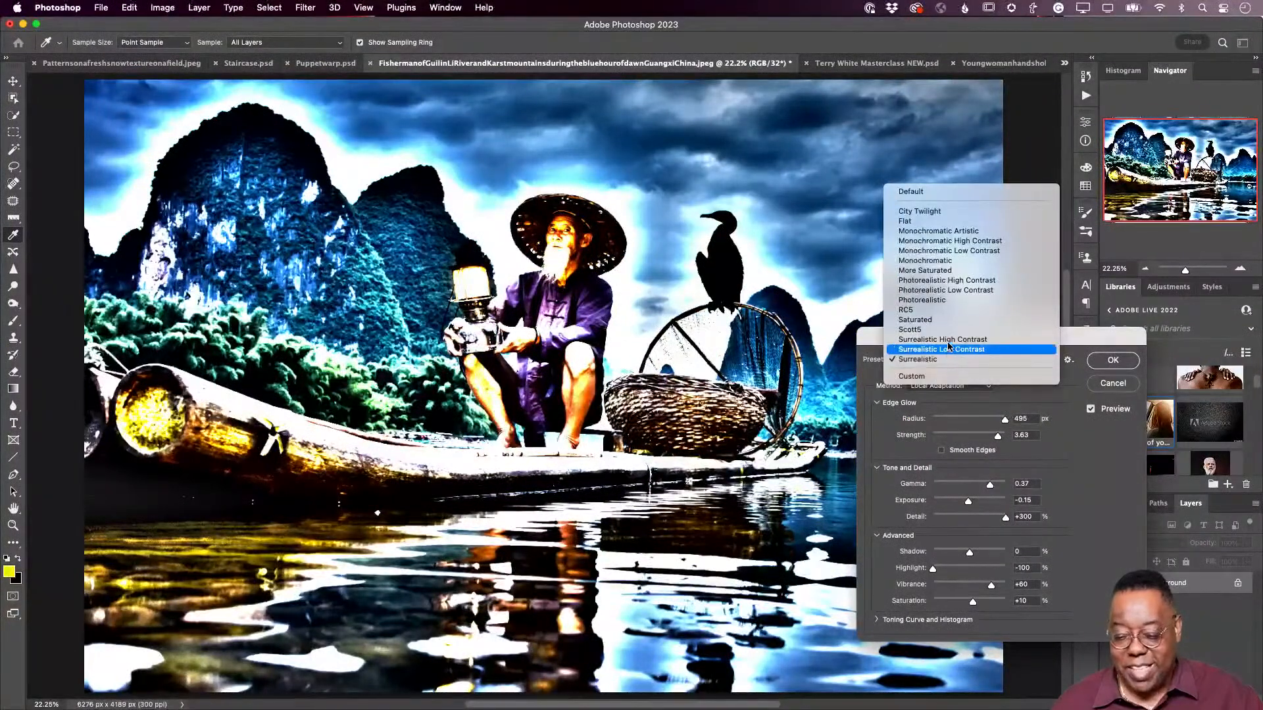
click(956, 285)
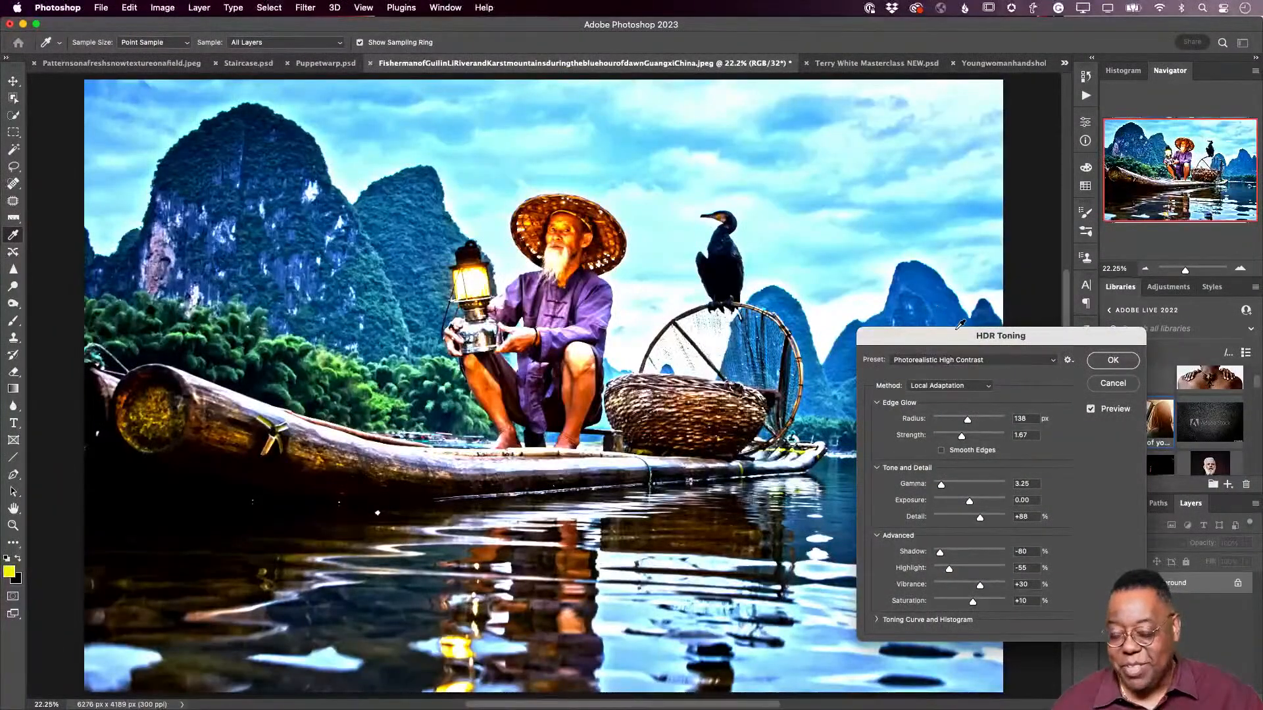
click(1113, 384)
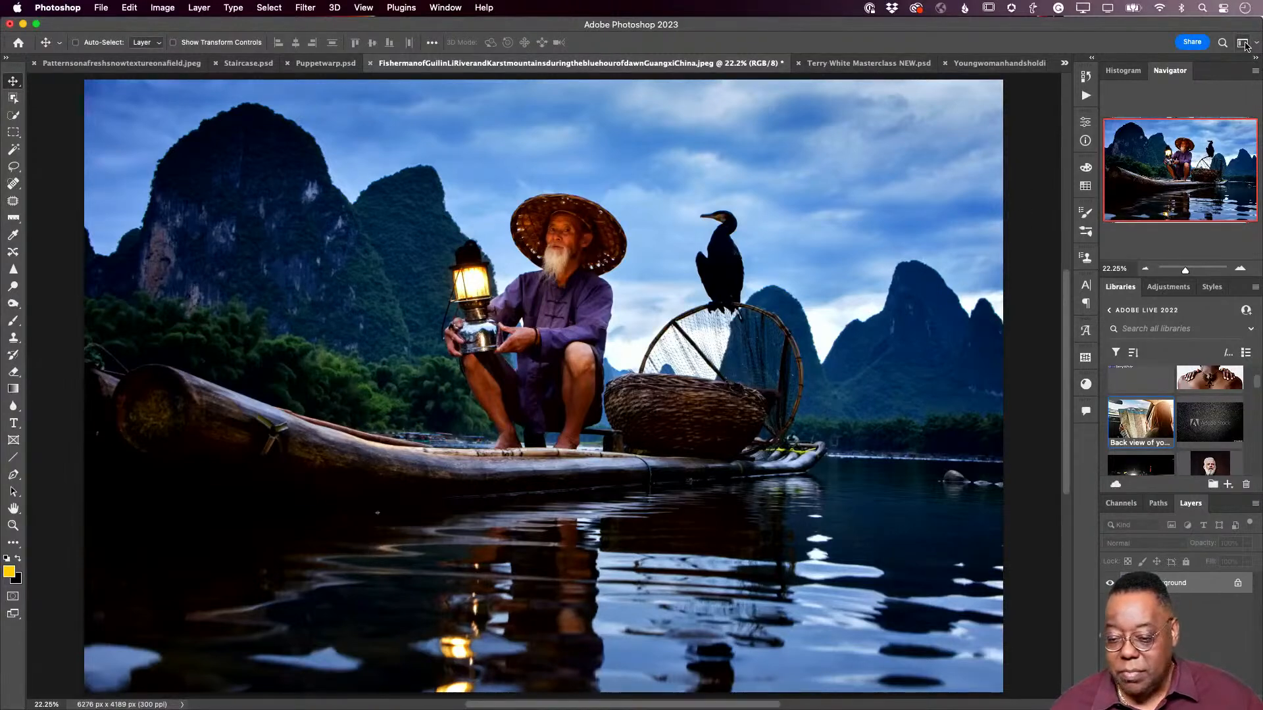
Step: View the framed portrait document of the bearded, tattooed man and return to the fisherman photo
click(1255, 42)
click(1253, 44)
click(1064, 63)
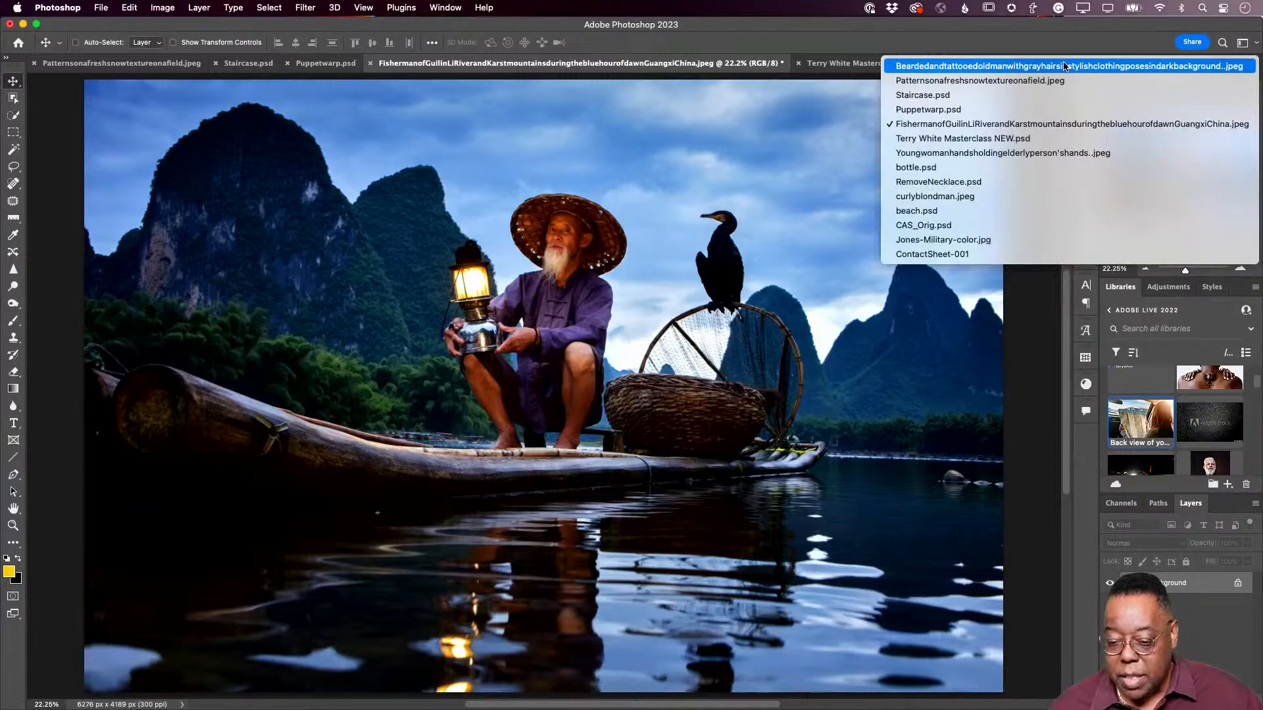
click(1066, 67)
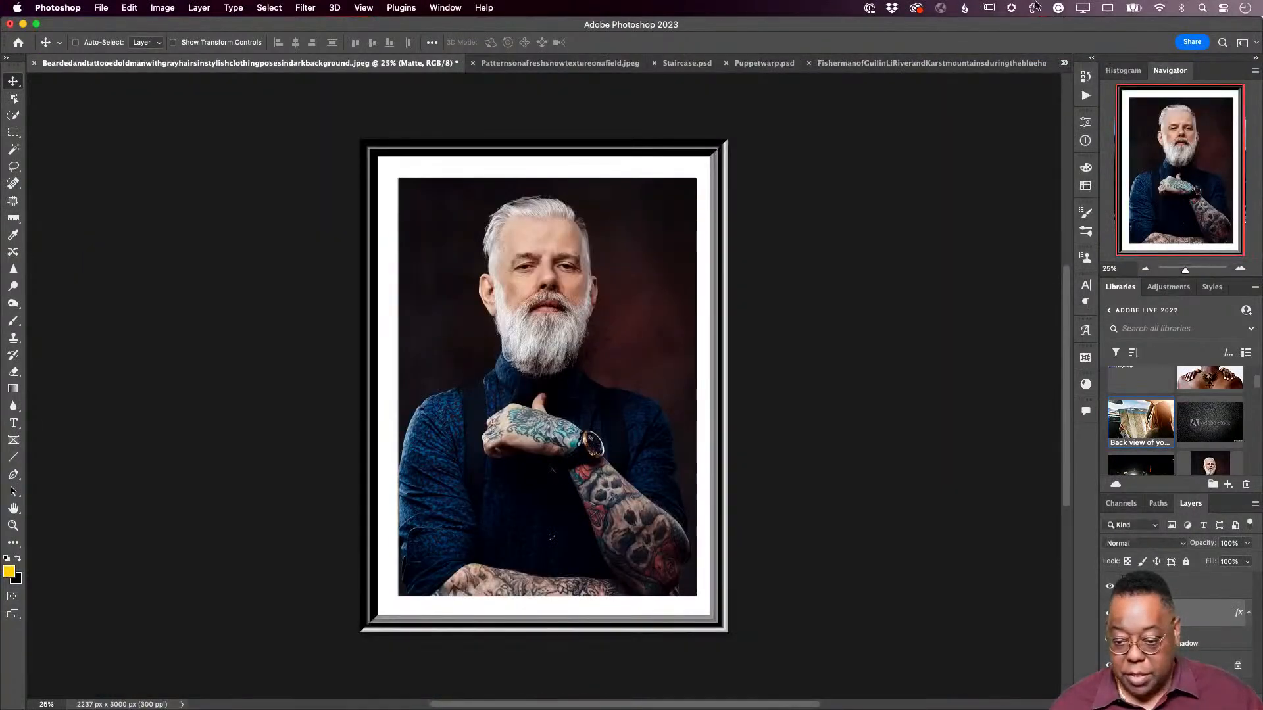
click(1063, 66)
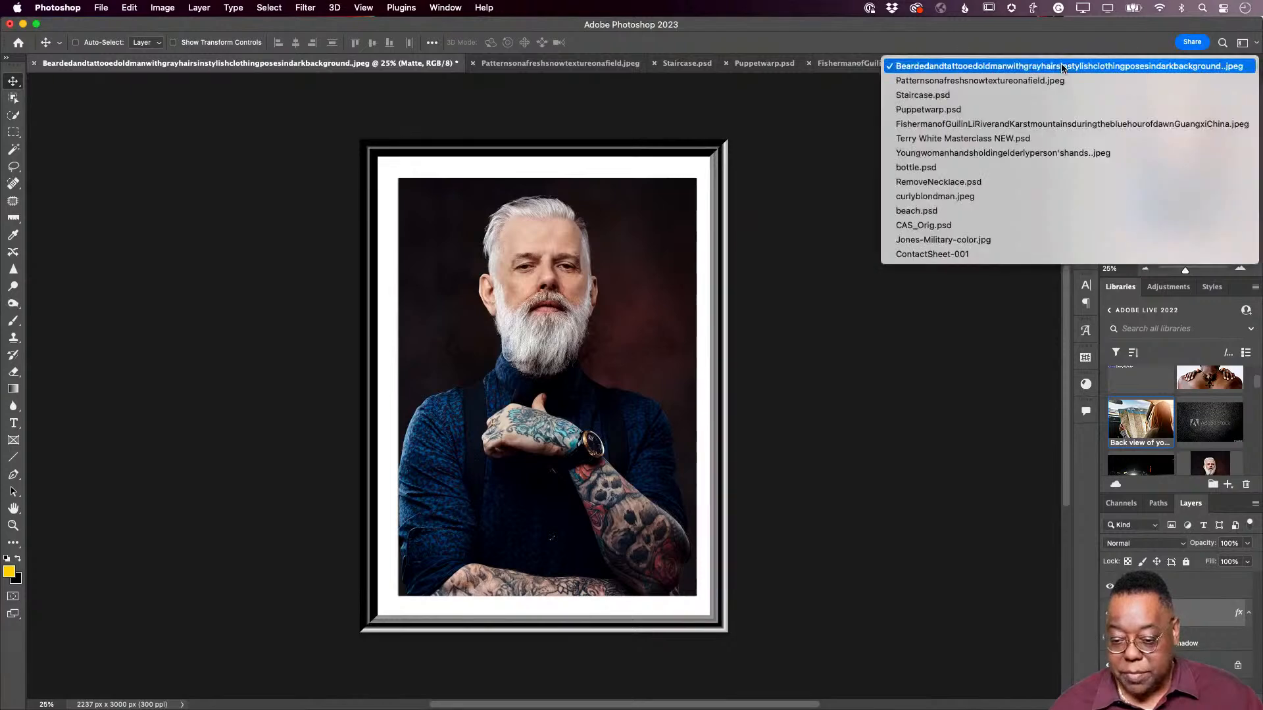
click(1061, 123)
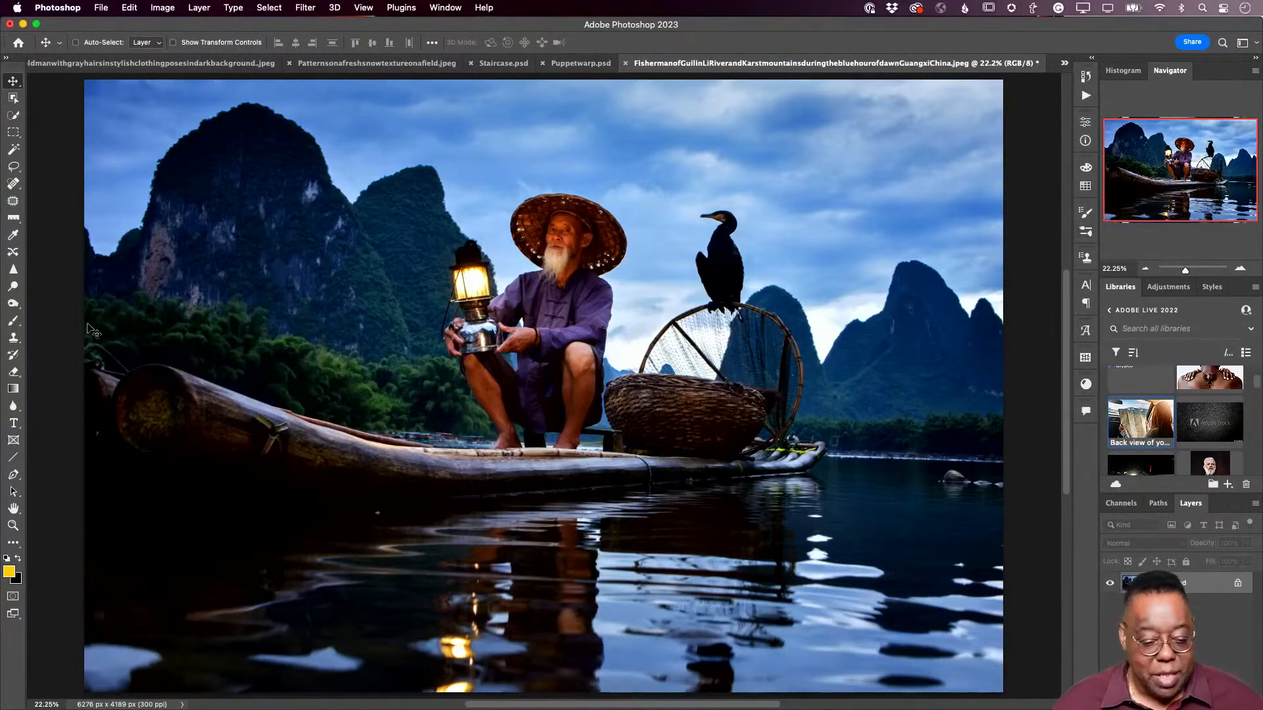
Step: Draw an elliptical frame in the sky beside the cormorant and fill it with the bearded man image from the library
click(14, 442)
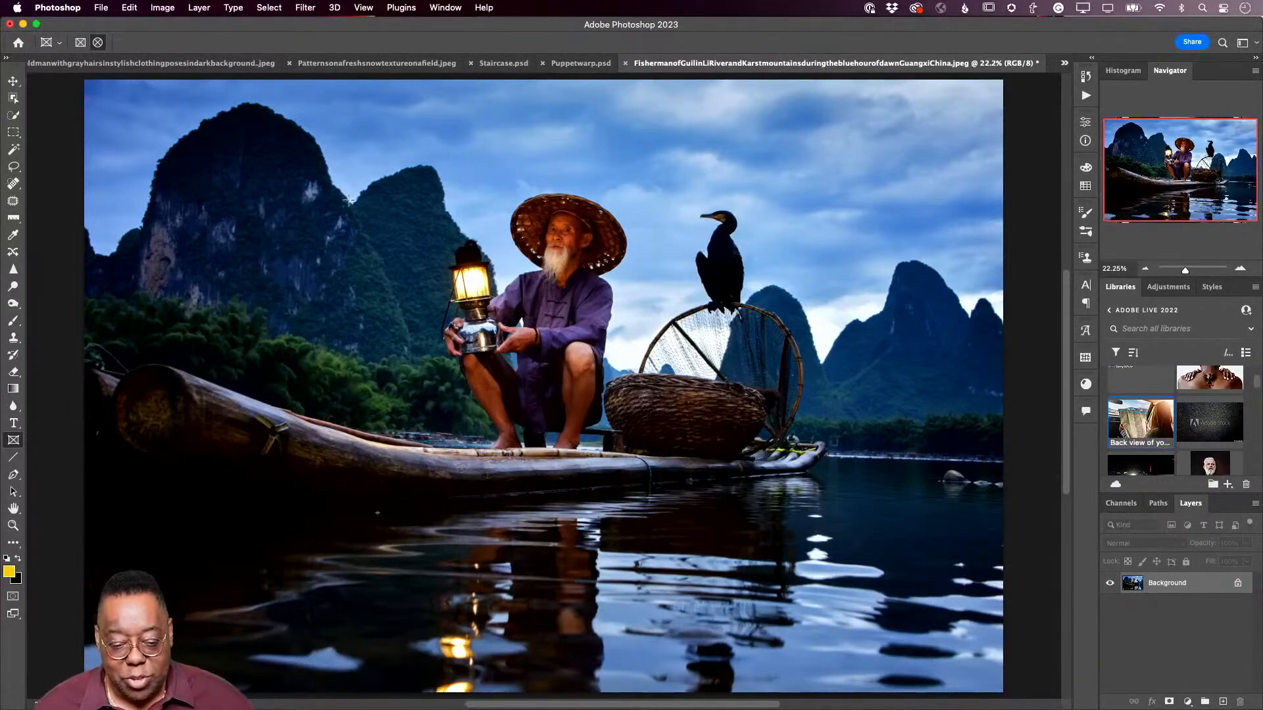
drag(817, 160, 971, 328)
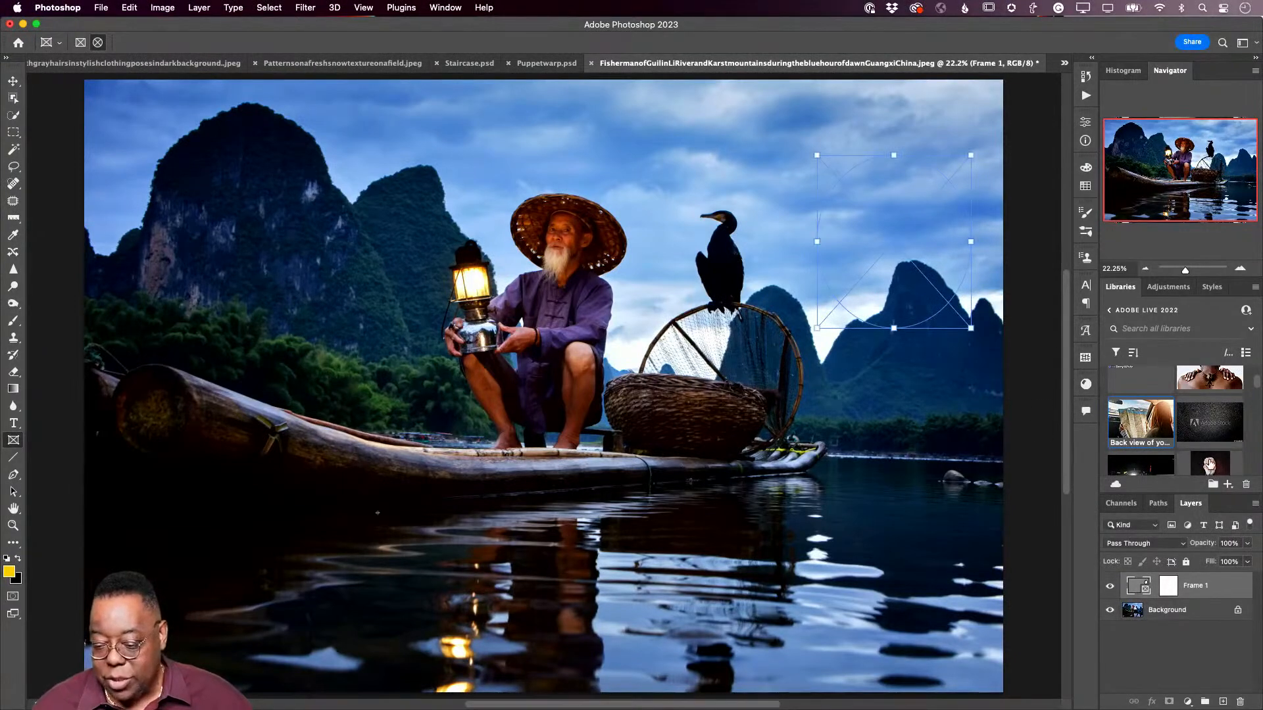
drag(1216, 468, 873, 231)
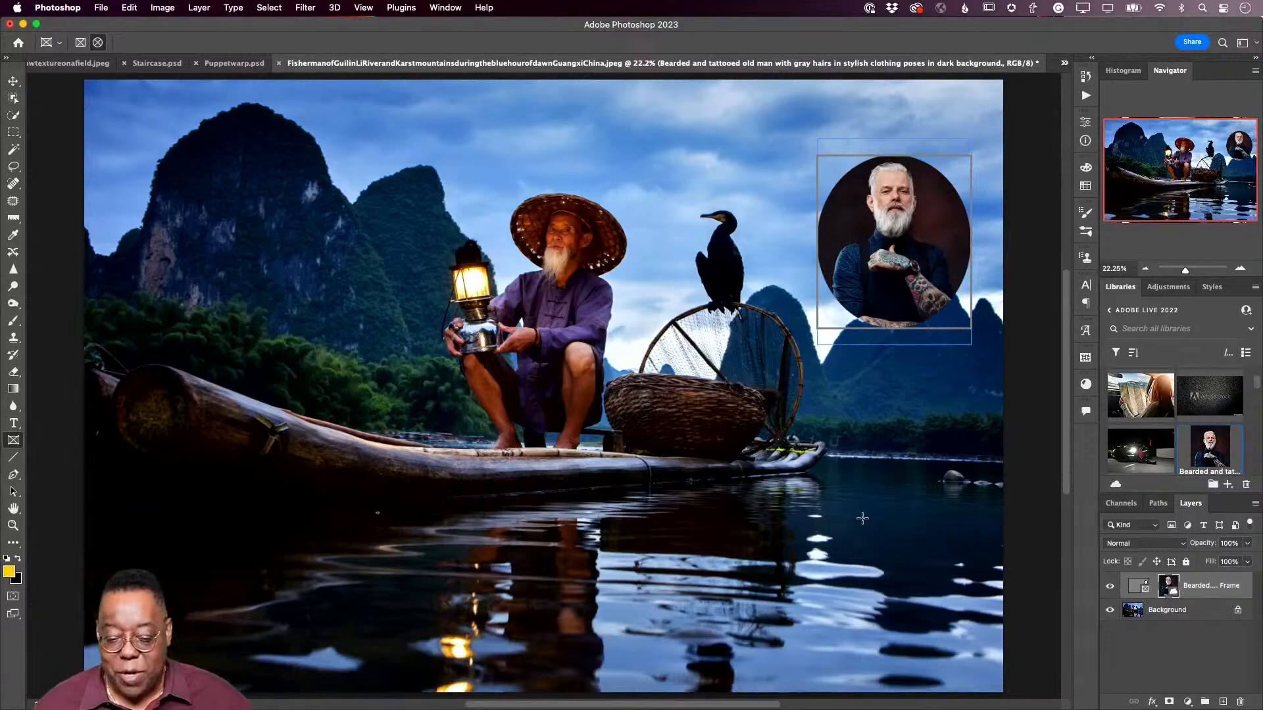
Step: Draw an elliptical frame over the water below the bearded man and fill it with the fashionable young woman's portrait from the library
drag(836, 468, 971, 648)
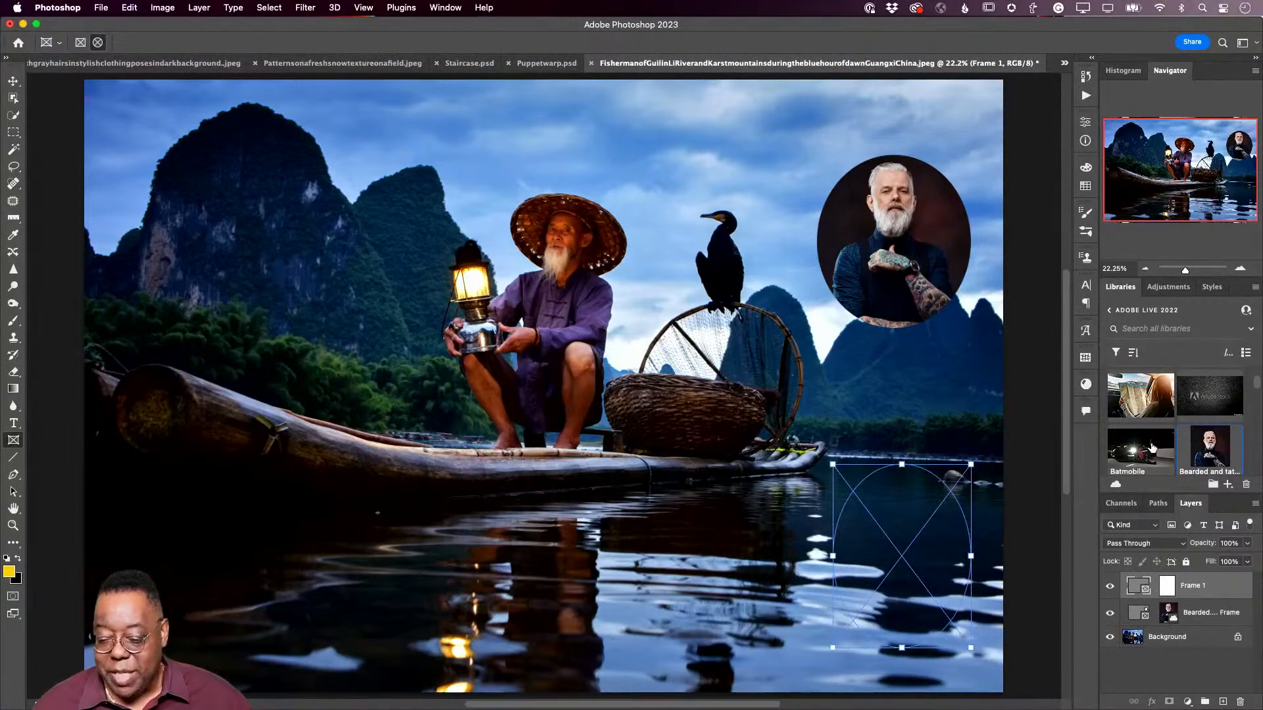
scroll(1151, 447, down, 5)
scroll(1152, 447, down, 5)
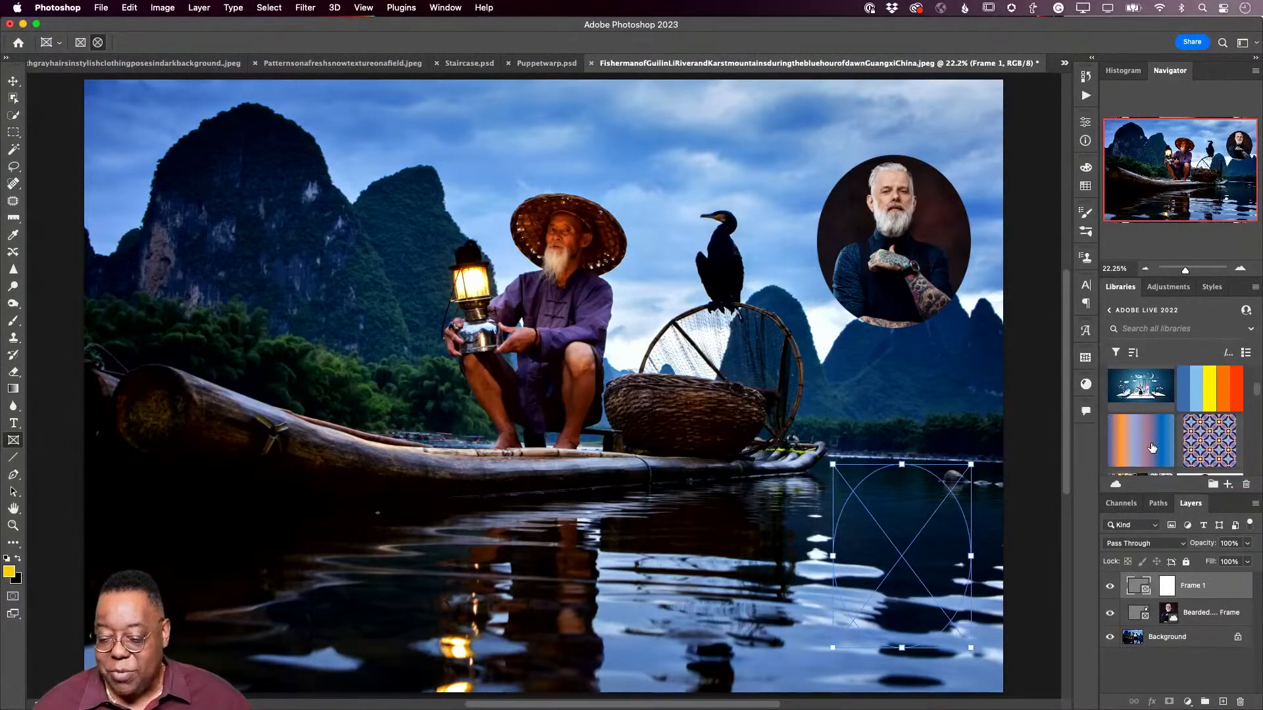
scroll(1152, 447, down, 3)
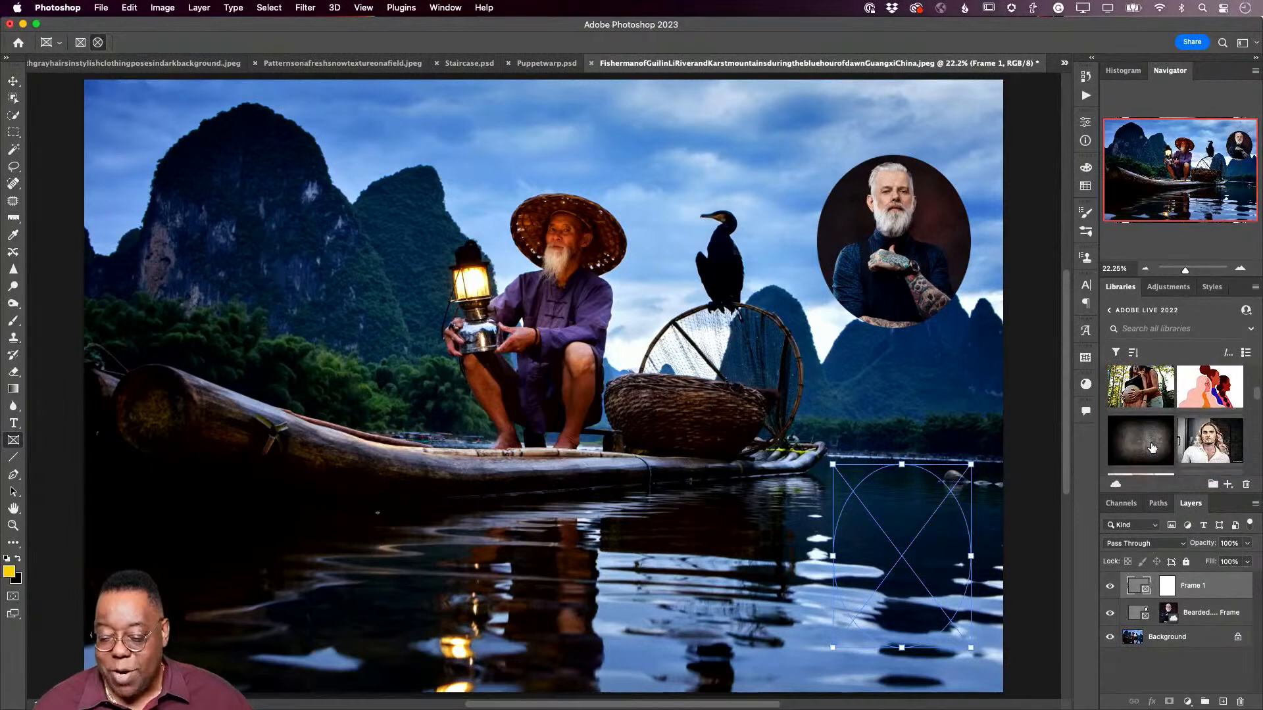
scroll(1178, 438, down, 4)
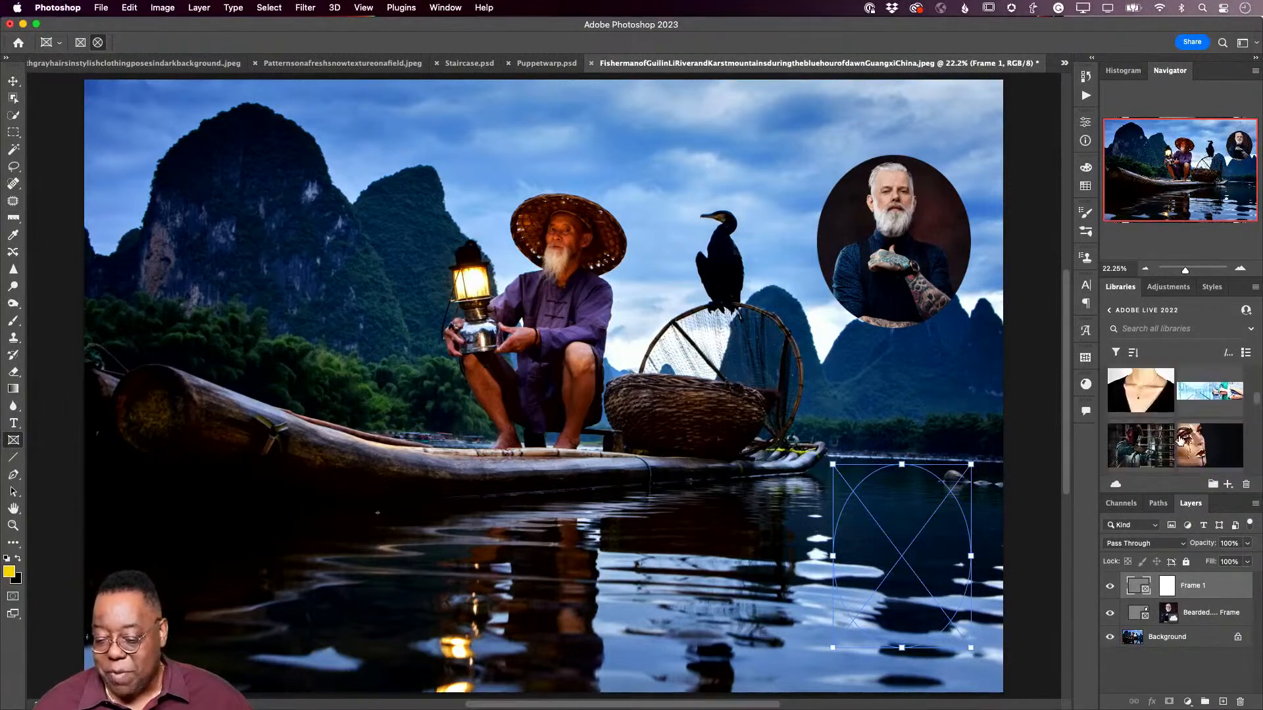
scroll(1188, 433, down, 6)
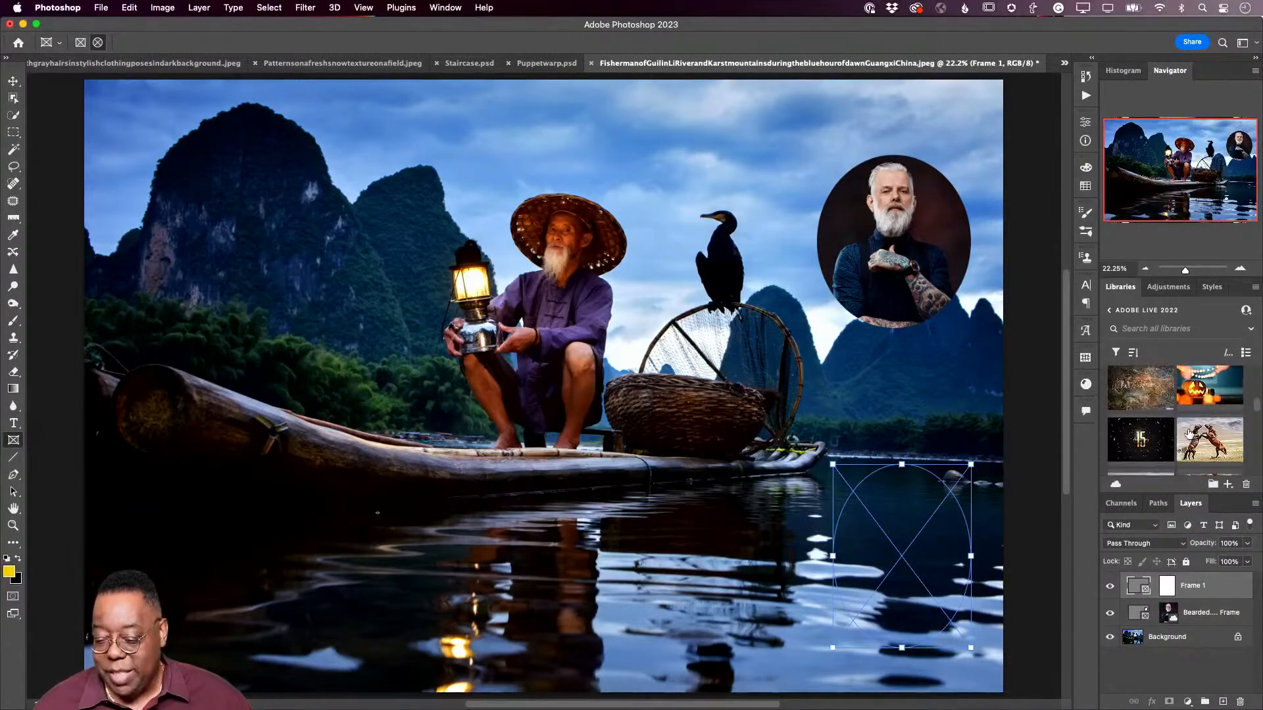
scroll(1188, 433, down, 6)
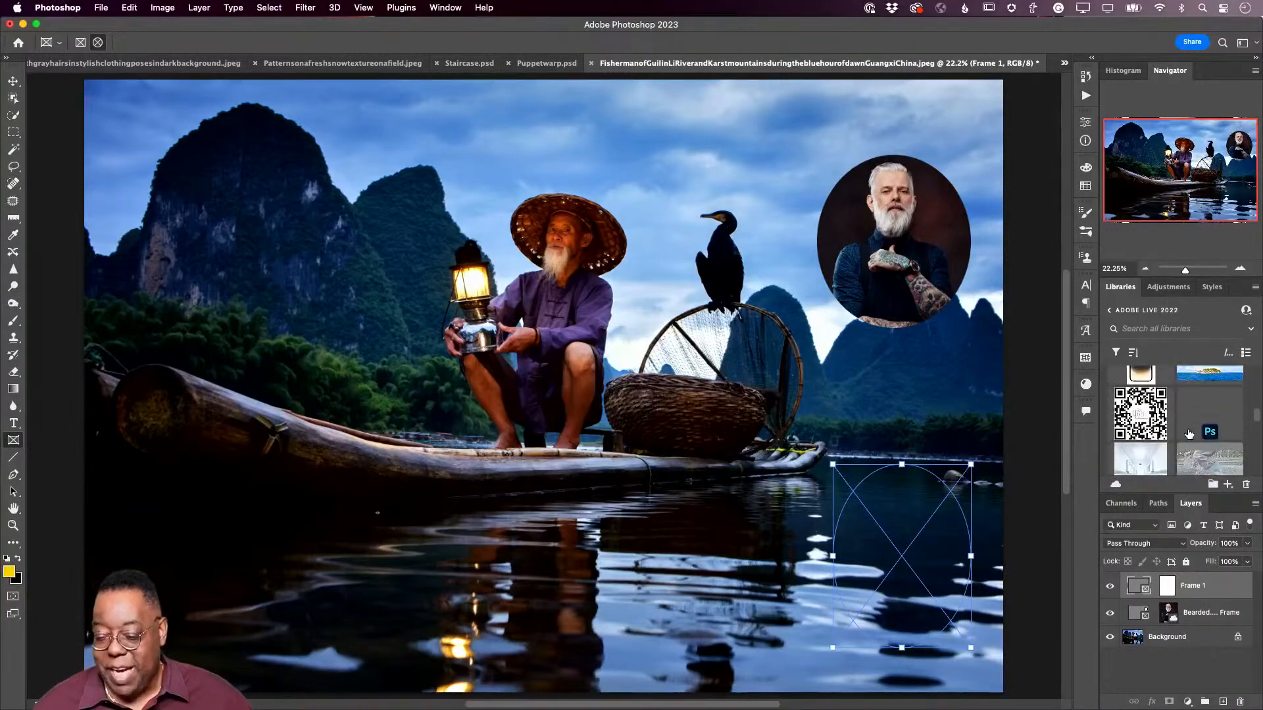
scroll(1189, 434, down, 6)
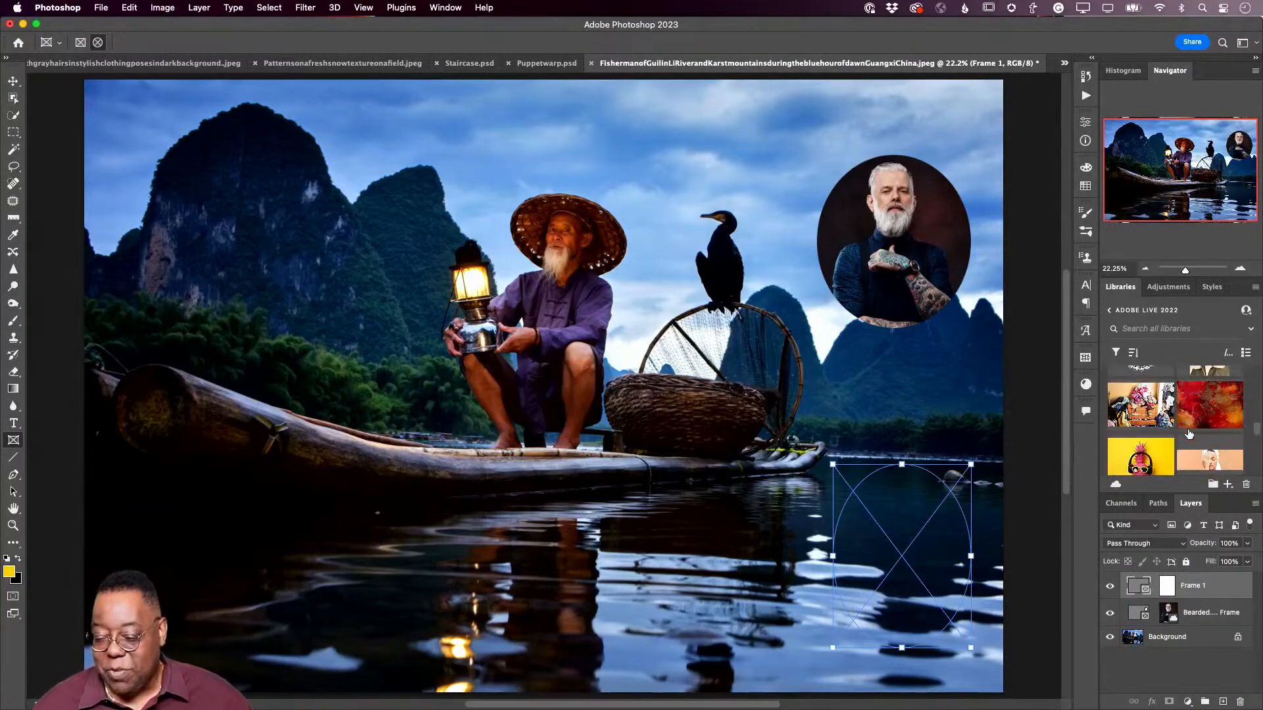
scroll(1189, 434, down, 2)
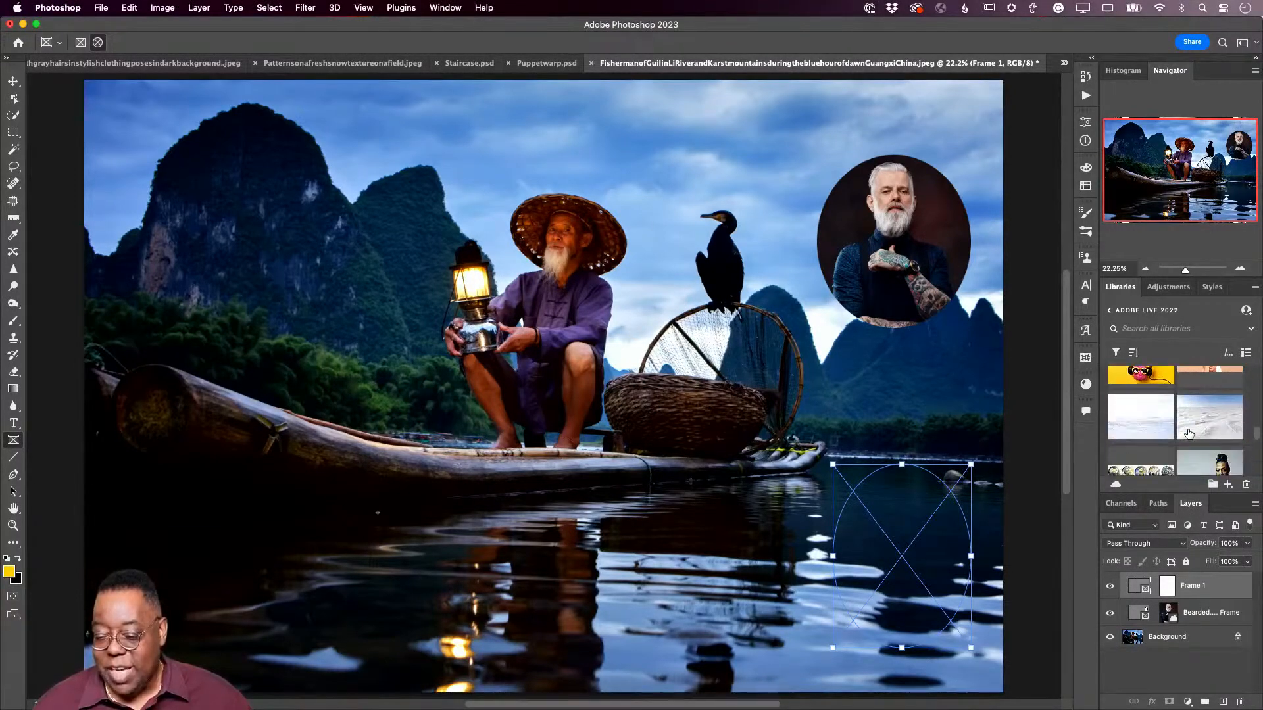
scroll(1189, 433, down, 2)
drag(1154, 439, 947, 556)
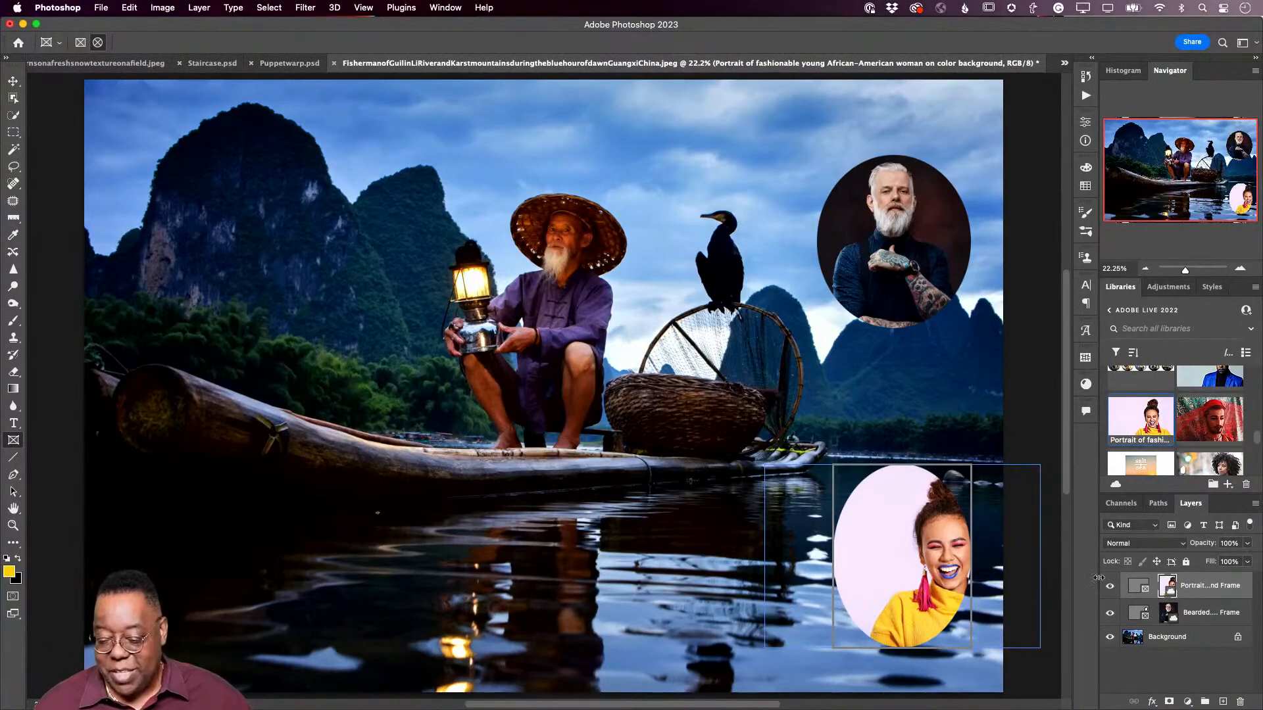
Step: Shift the woman's image inside its elliptical frame to center her, and move the whole frame up closer to the bearded man
drag(921, 558, 878, 560)
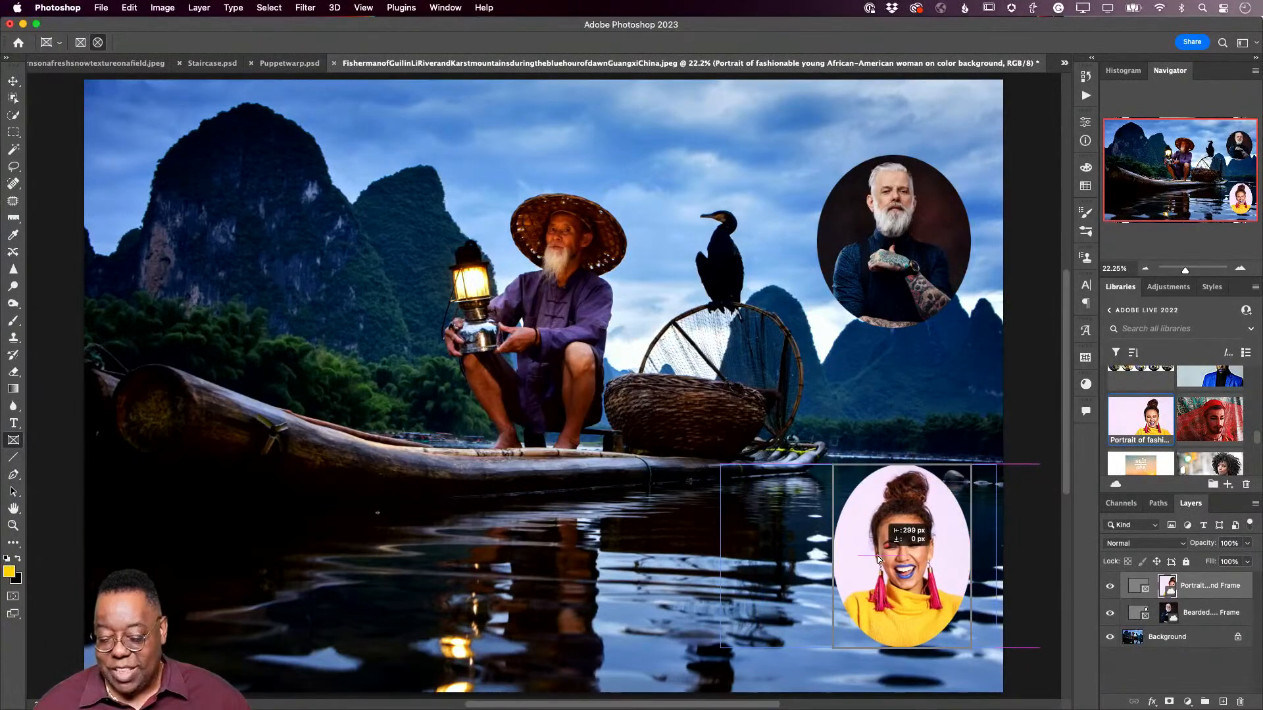
click(947, 553)
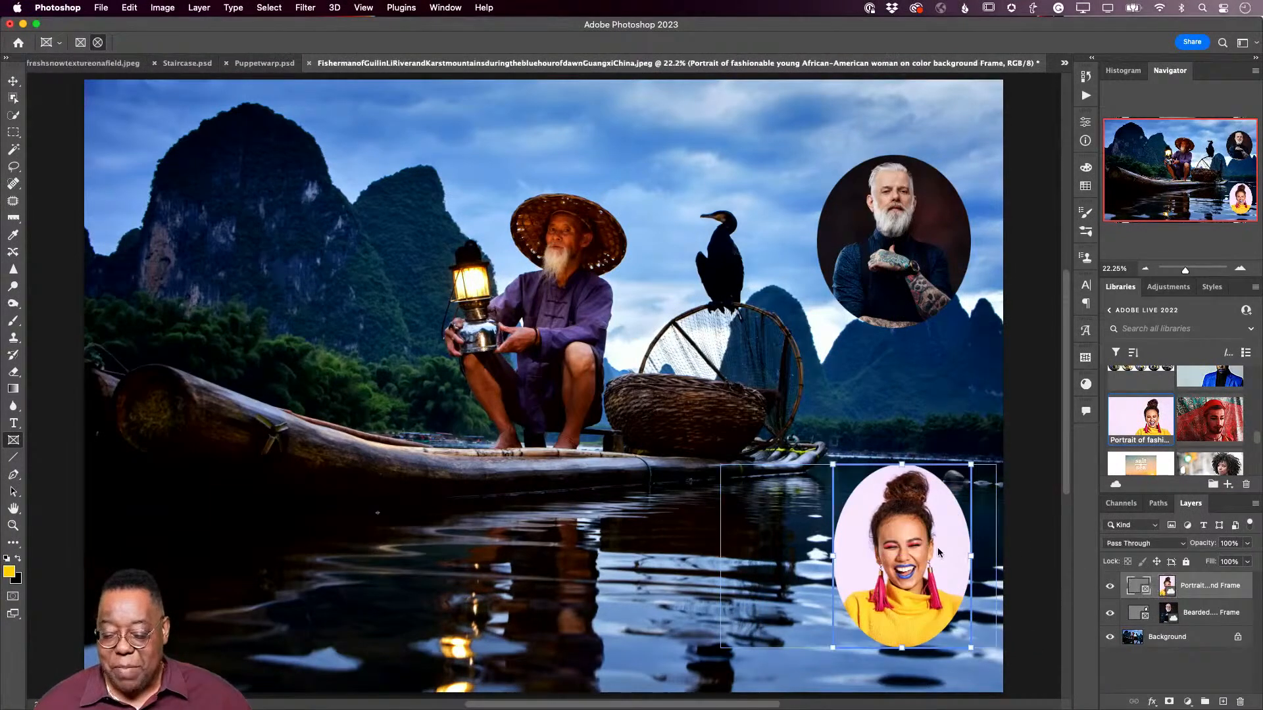
drag(890, 550, 883, 491)
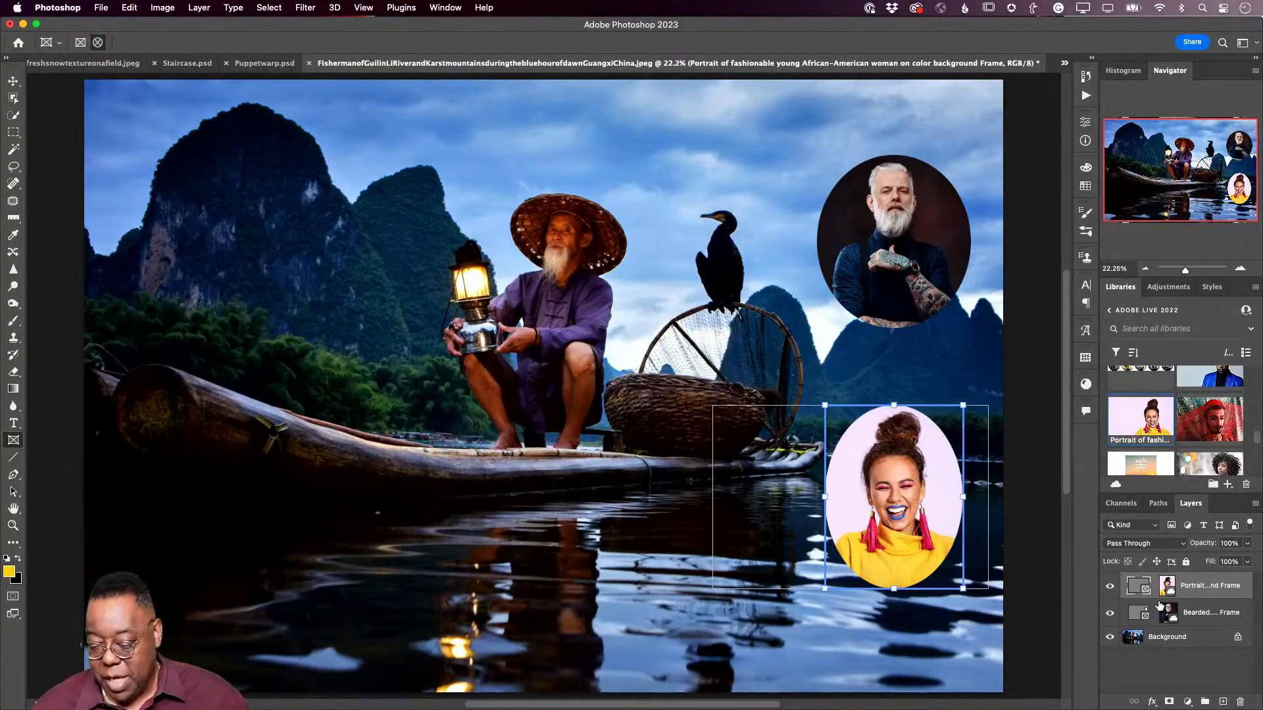
Step: Try a Stroke layer style on the woman's frame and cancel it without applying
click(1153, 702)
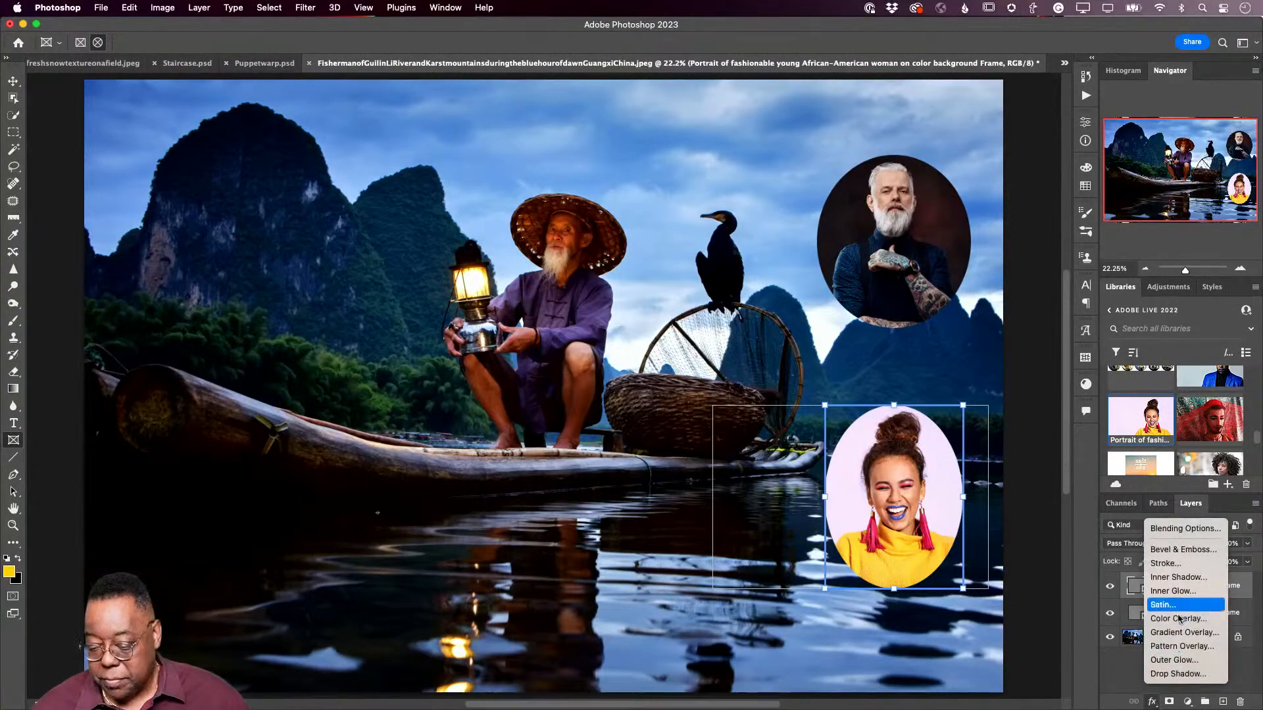
click(1170, 564)
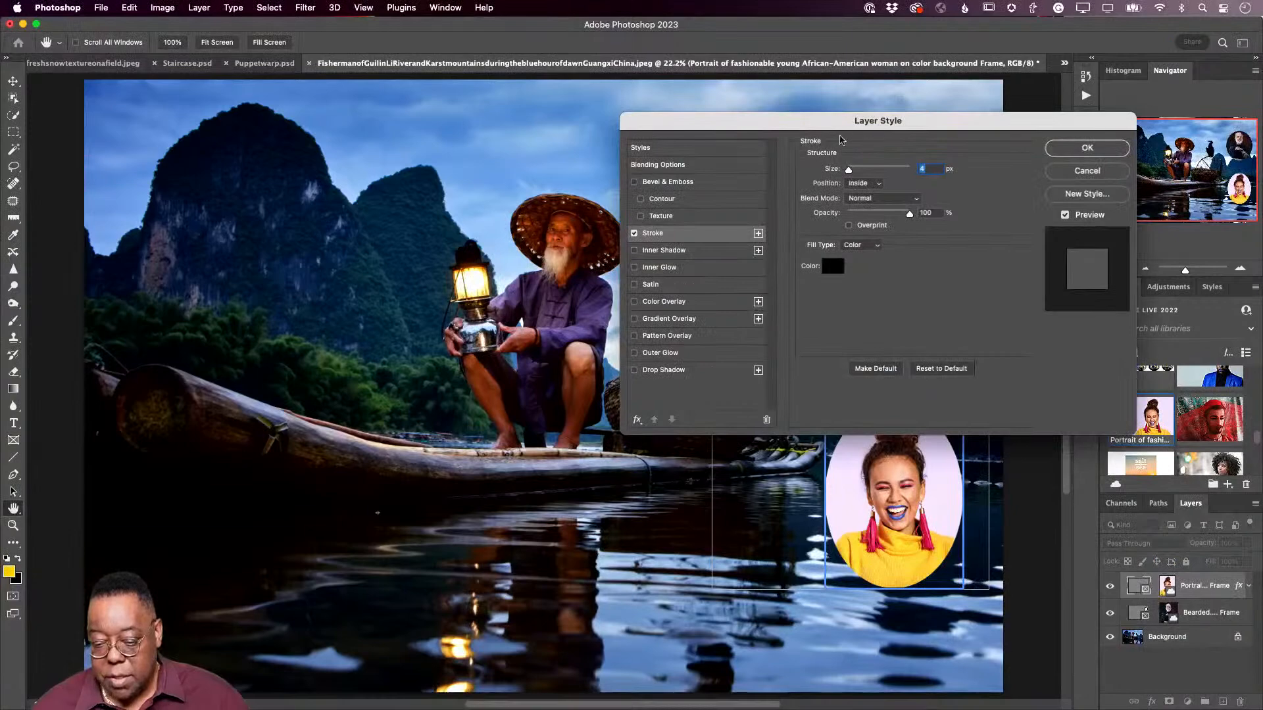
mouse_move(841, 140)
mouse_down()
mouse_move(317, 165)
mouse_move(333, 196)
mouse_move(350, 198)
mouse_move(314, 196)
mouse_up()
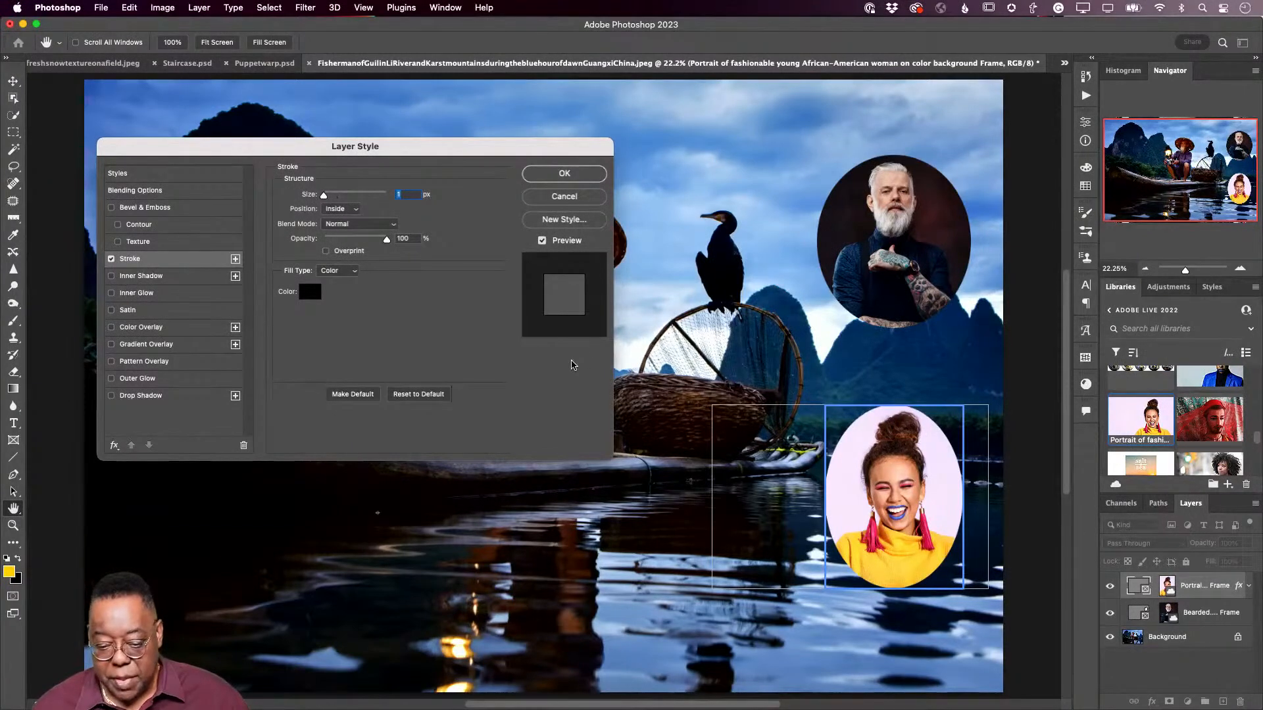
click(583, 197)
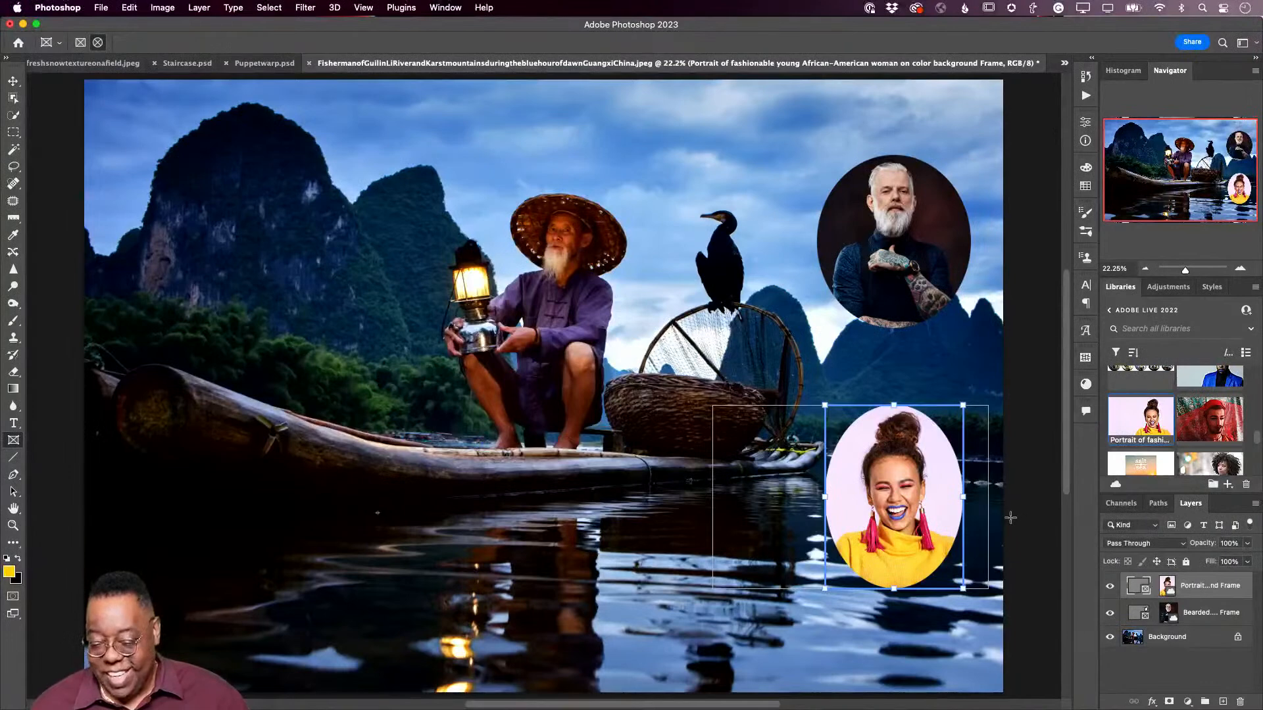
Step: Try a 1 px inside stroke on the image content of the woman's frame, and cancel the layer style
click(1176, 591)
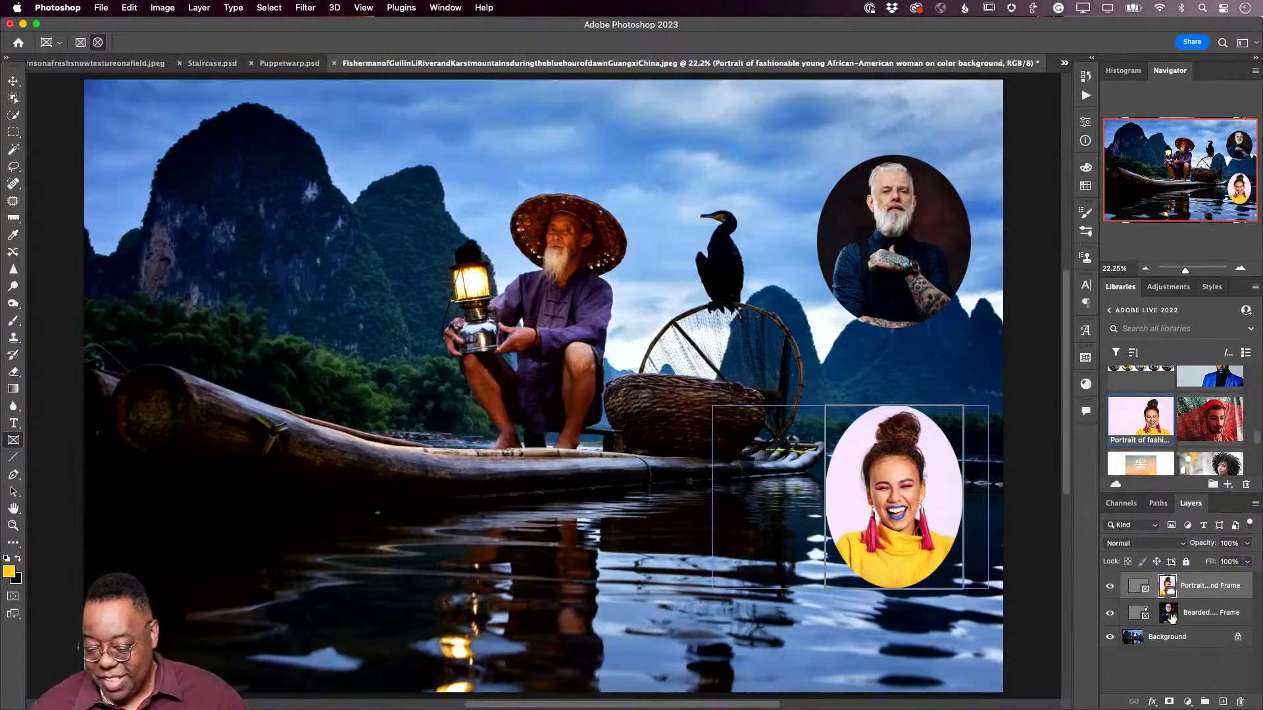
click(1151, 702)
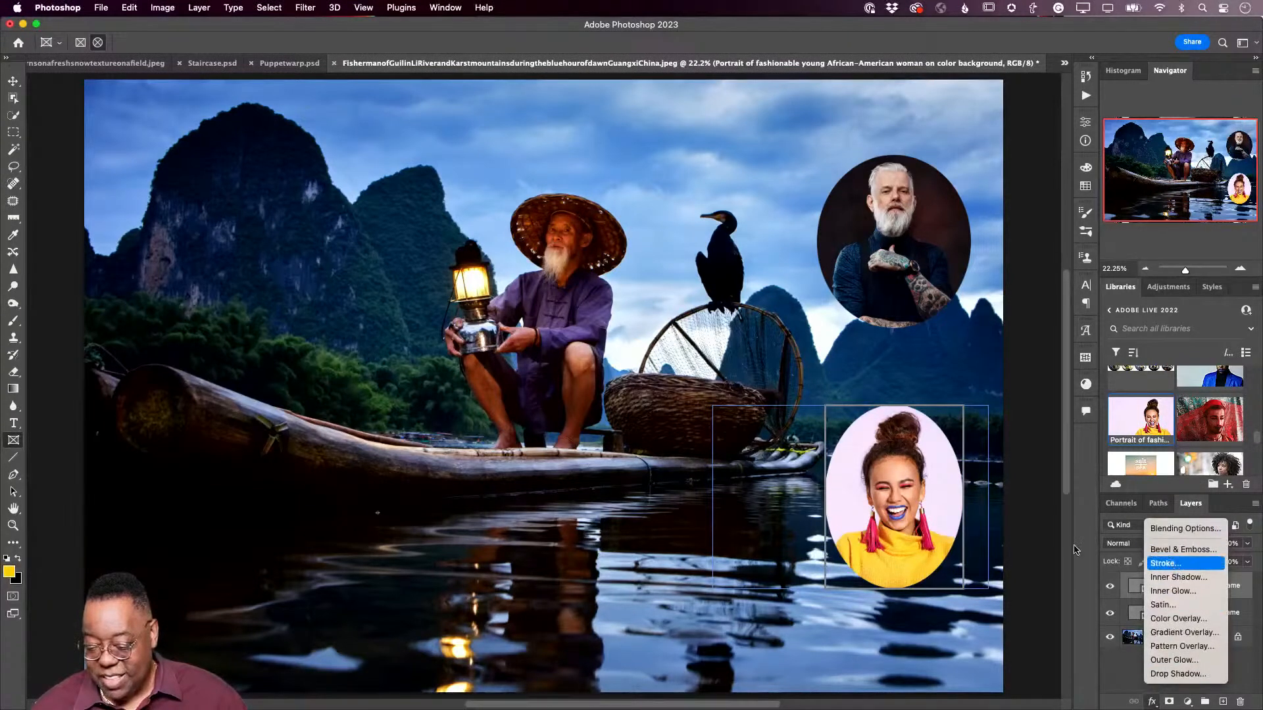
click(1174, 564)
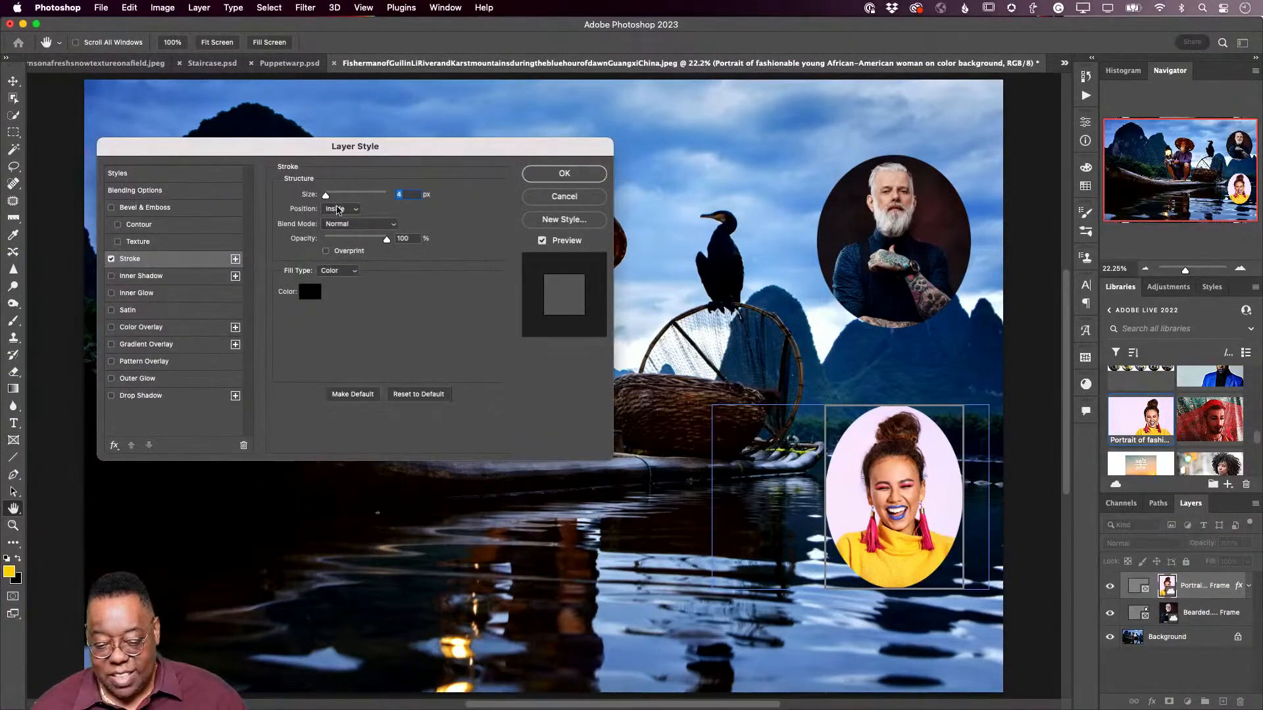
mouse_move(327, 196)
mouse_down()
mouse_move(439, 211)
mouse_move(280, 217)
mouse_up()
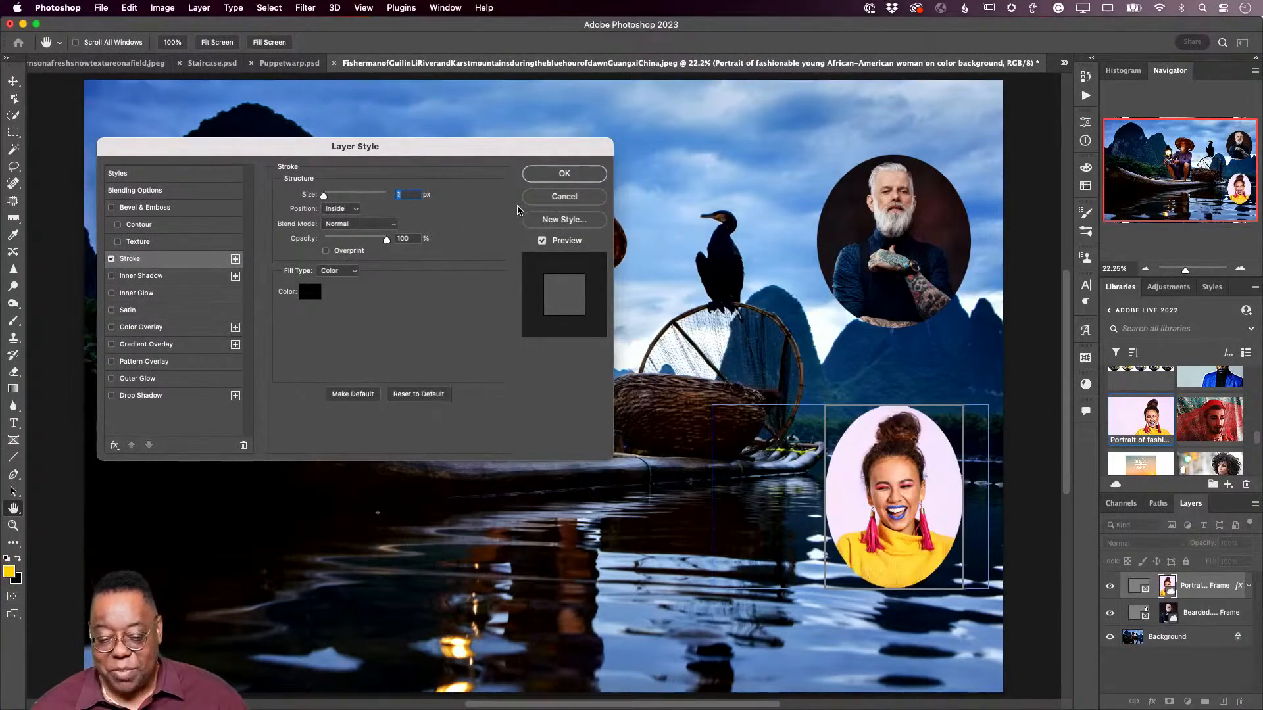
click(564, 196)
Step: Select the woman's frame layer and convert it to a smart object
click(1134, 592)
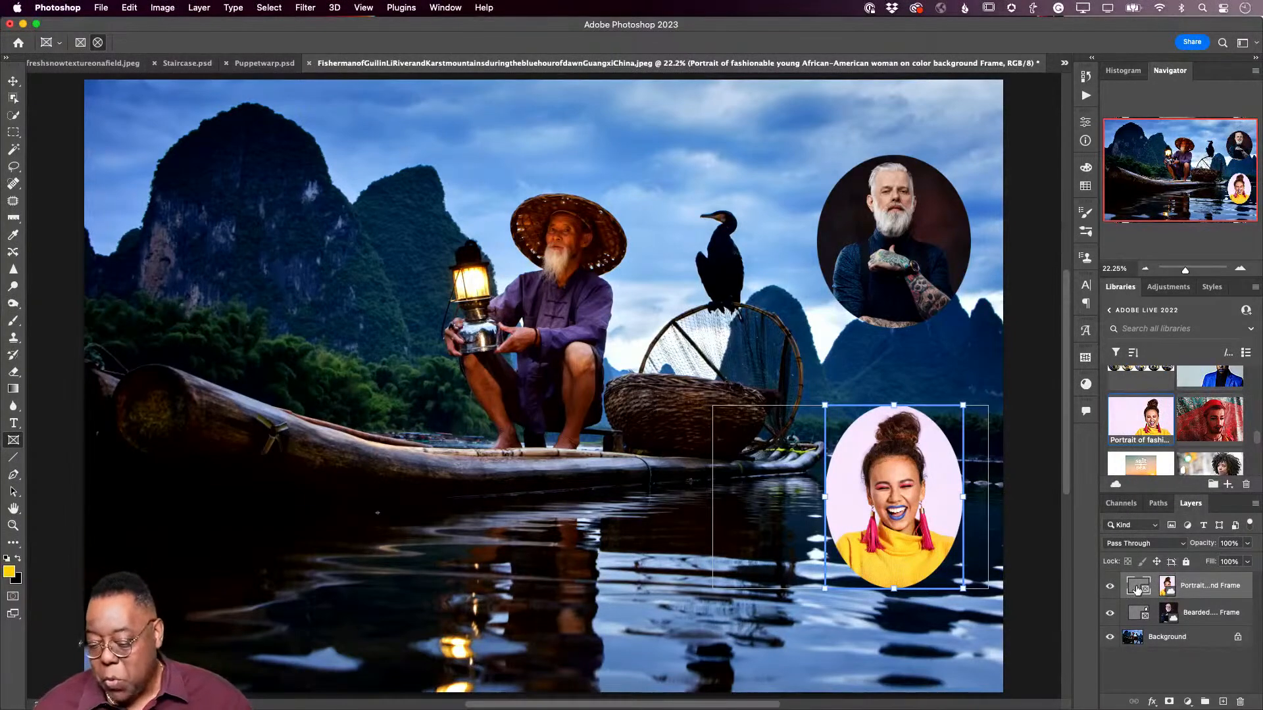
right_click(1189, 590)
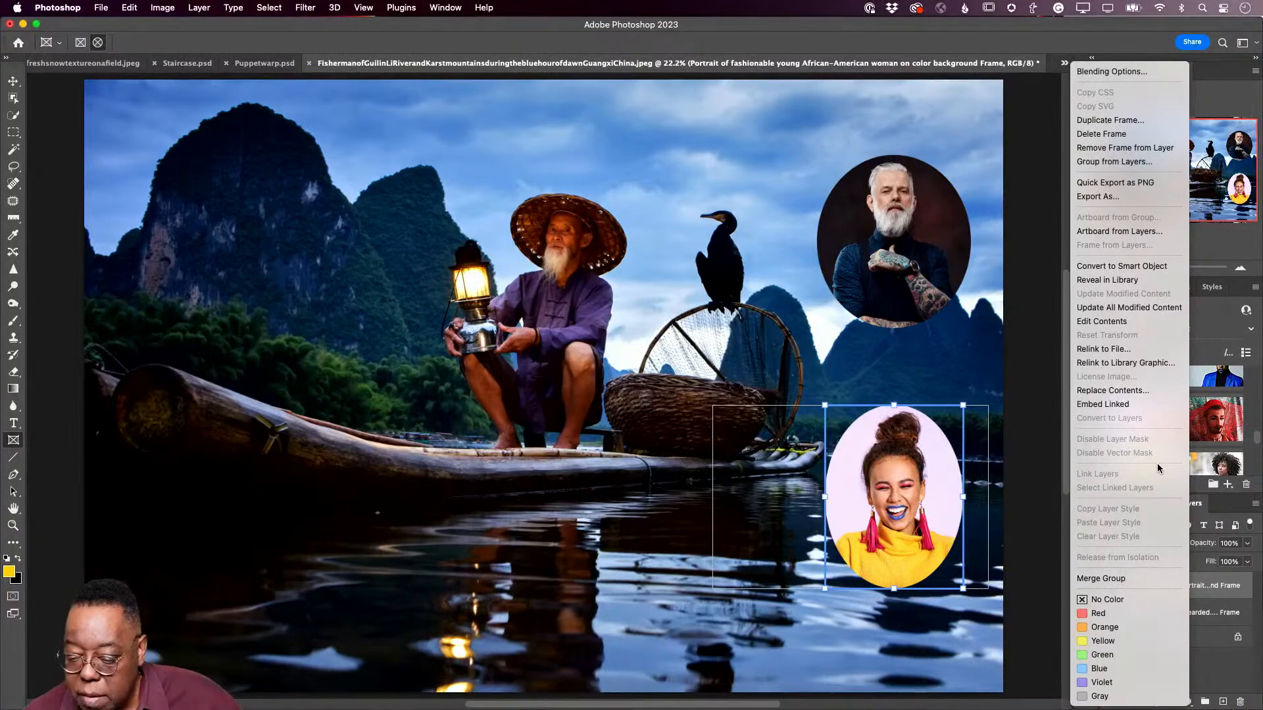
click(1101, 265)
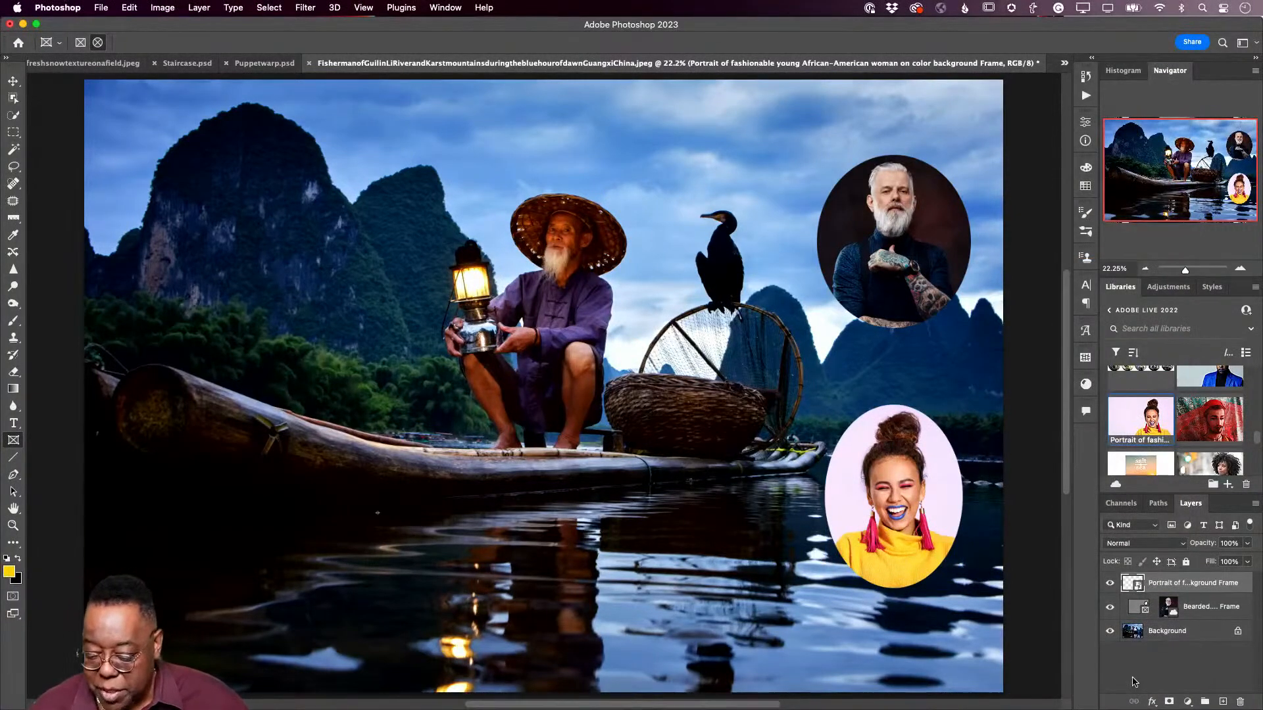
Step: Try a drop shadow on the woman's smart object with a 142 px size, 134° angle and 223 px distance
click(1153, 704)
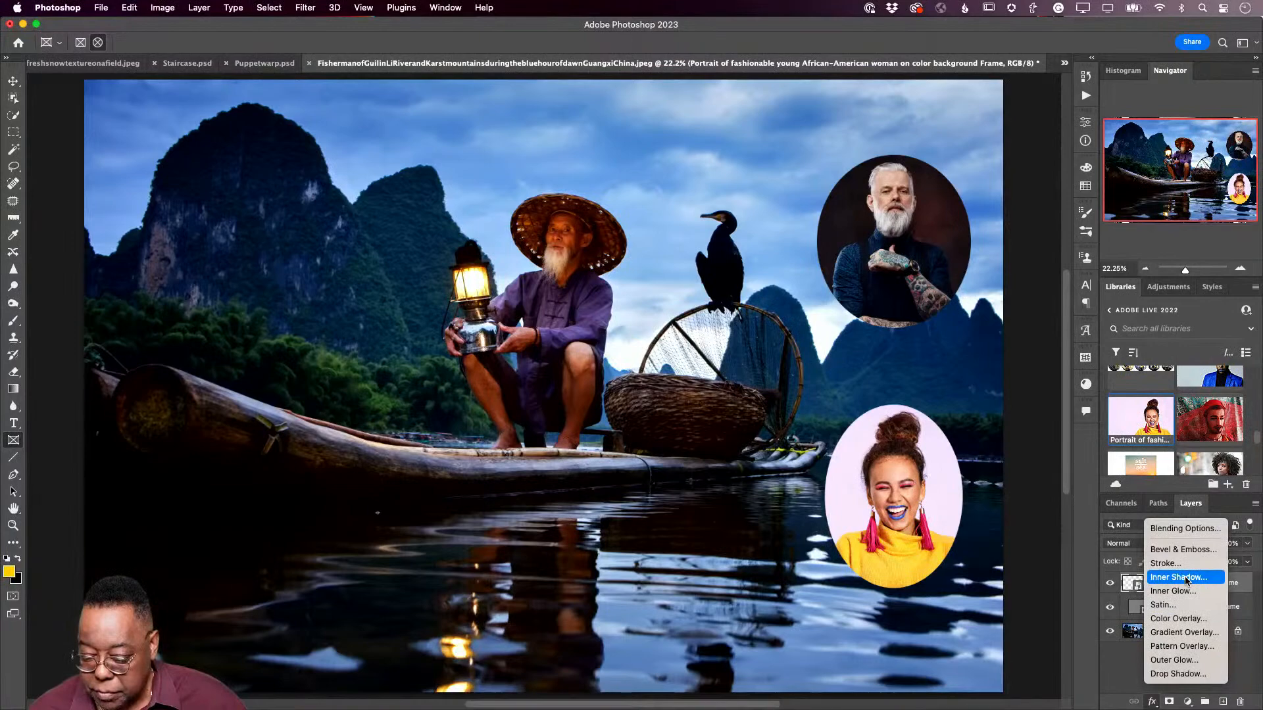
click(1178, 674)
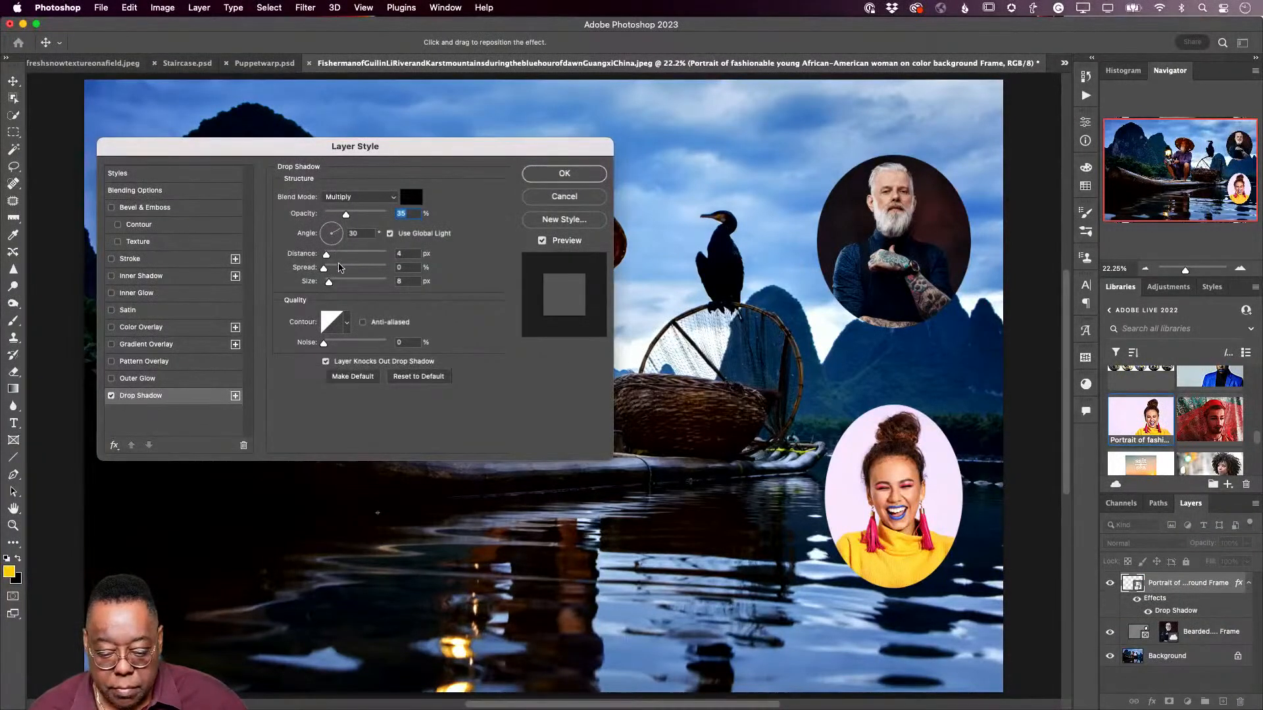
drag(329, 281, 362, 283)
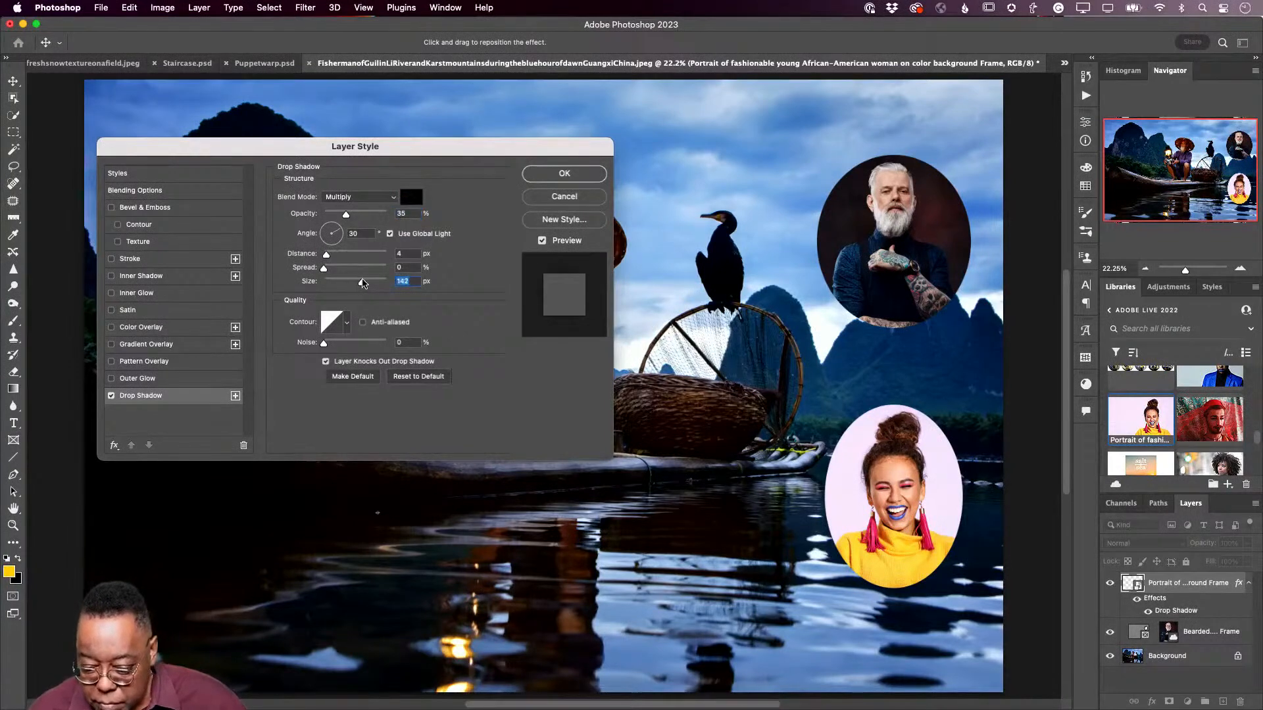
drag(799, 471, 821, 490)
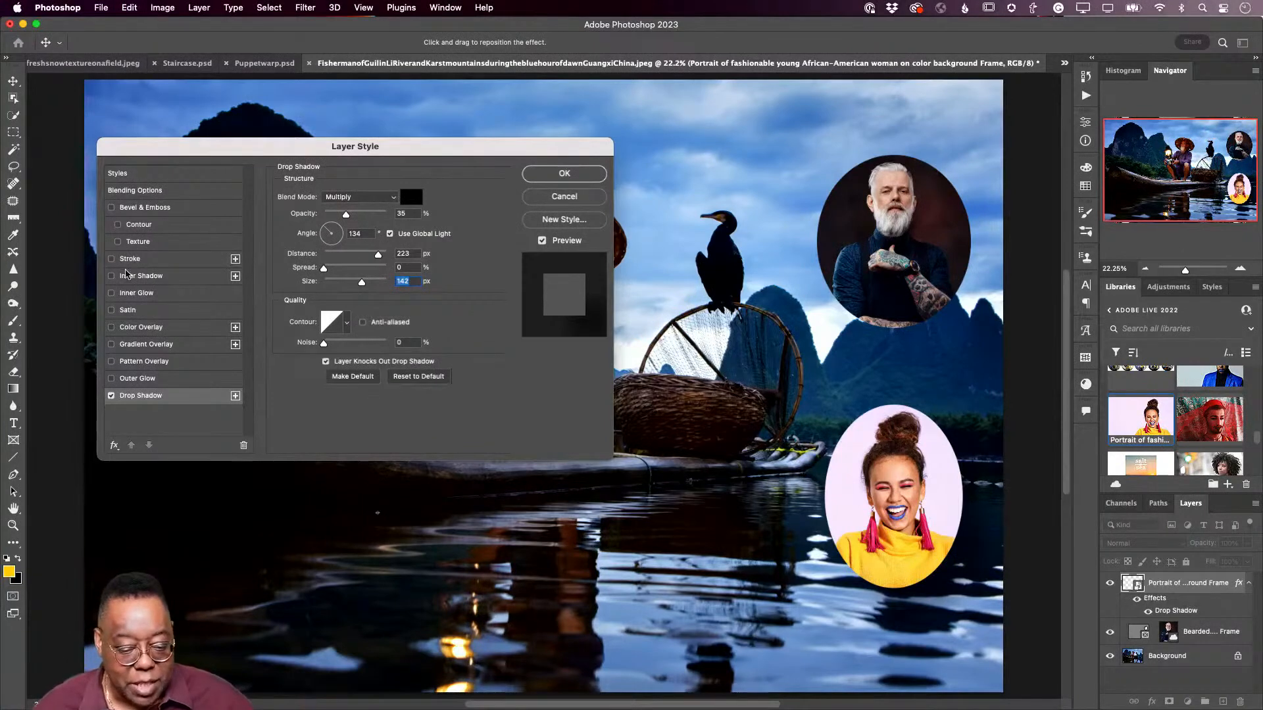
Step: Try a 183 px shadow size and a 24 px black inside stroke on the woman's smart object, and cancel the layer style
click(111, 259)
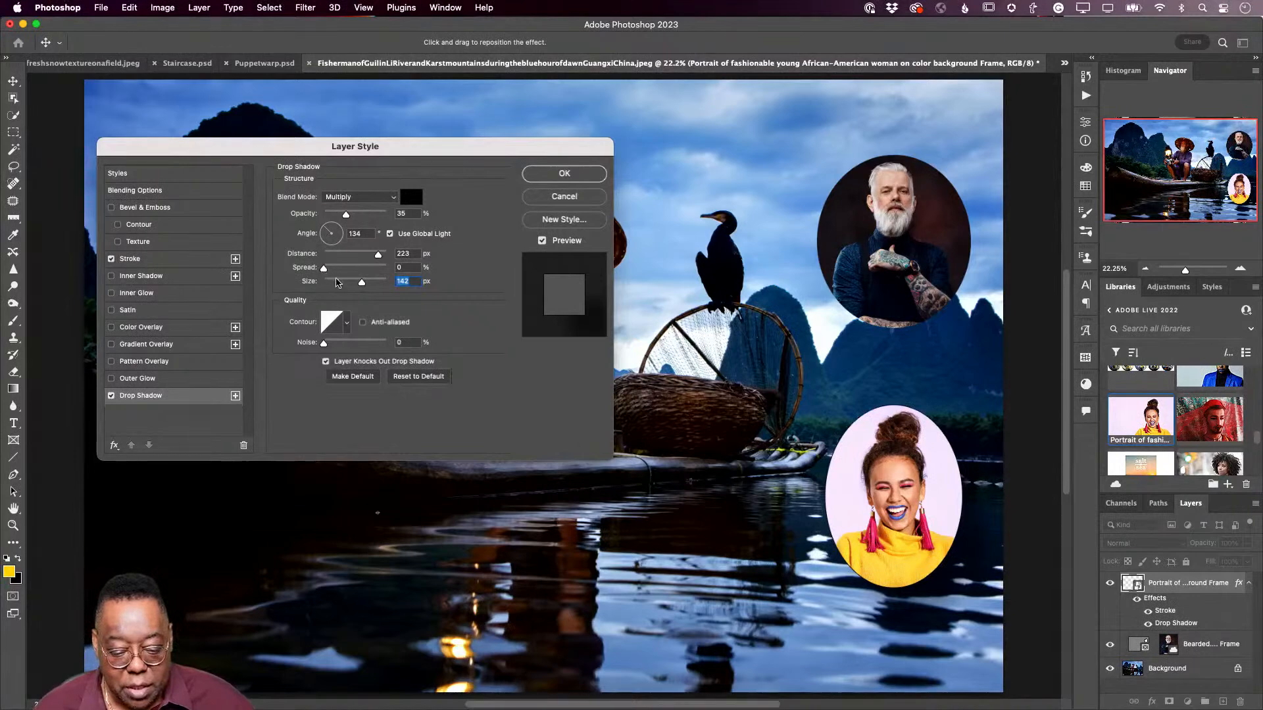
mouse_move(361, 282)
mouse_down()
mouse_move(336, 283)
mouse_move(372, 283)
mouse_up()
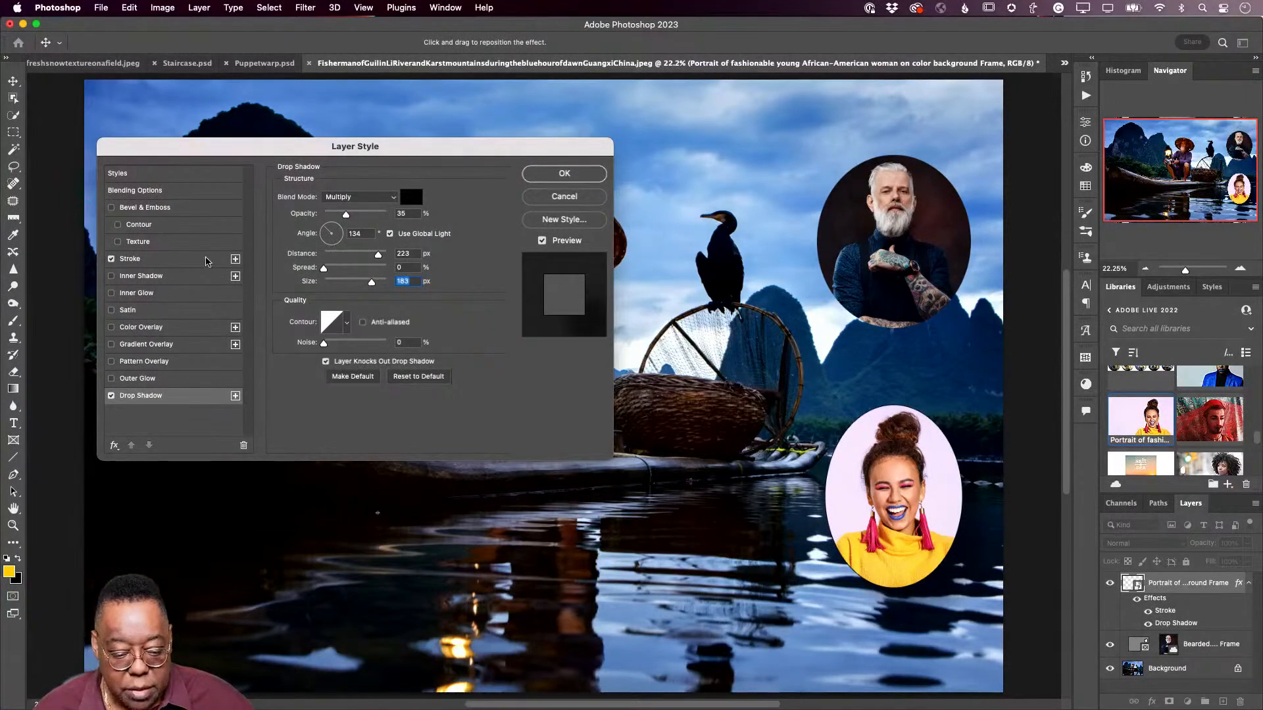
click(184, 259)
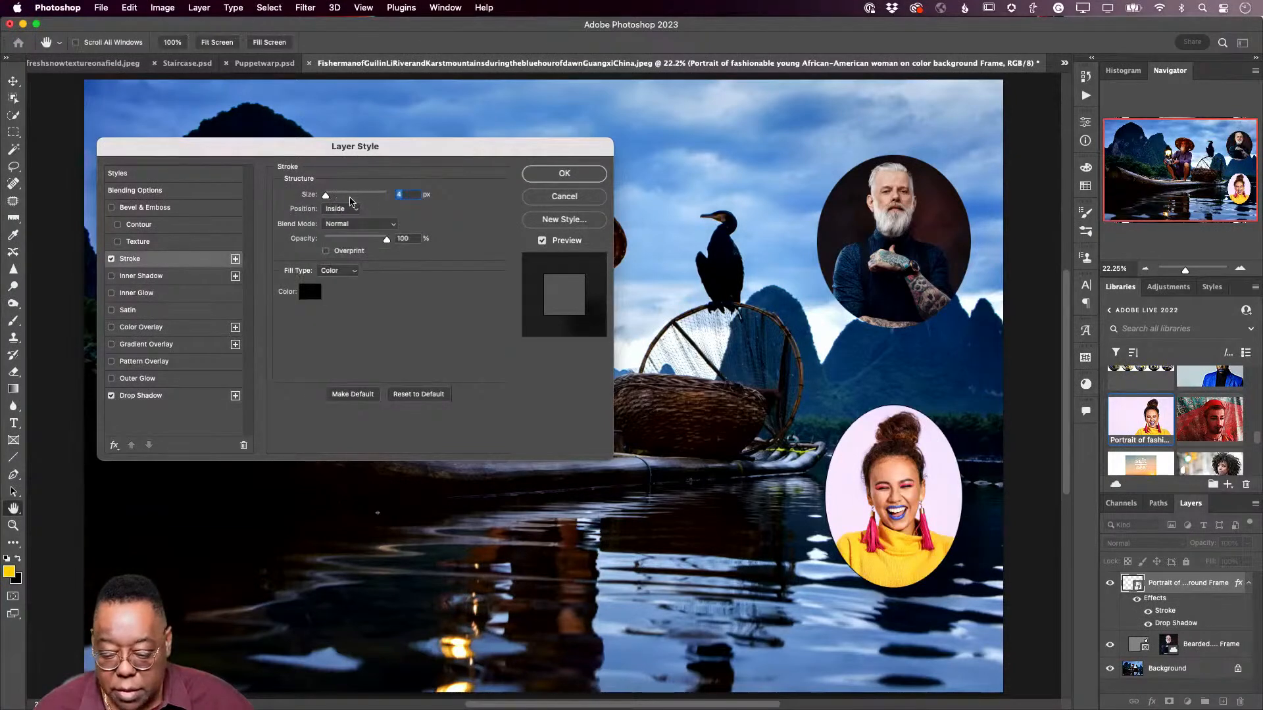
mouse_move(327, 196)
mouse_down()
mouse_move(352, 201)
mouse_move(334, 202)
mouse_up()
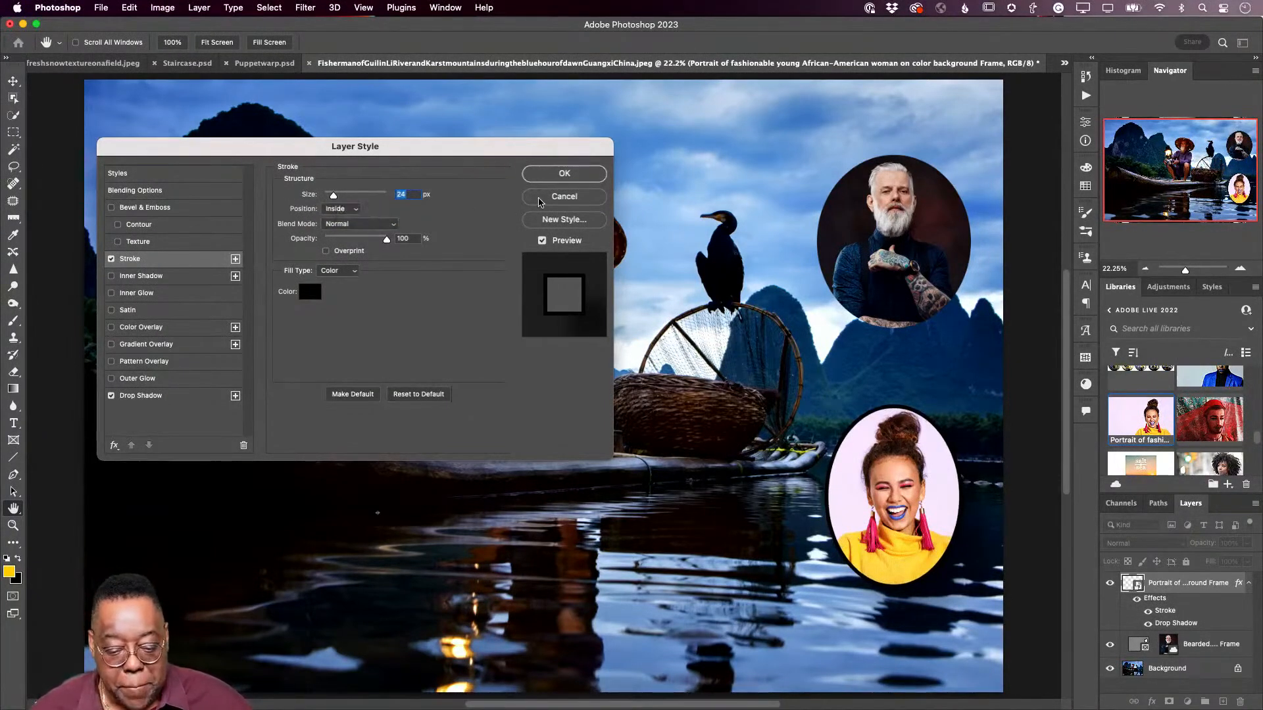
click(565, 196)
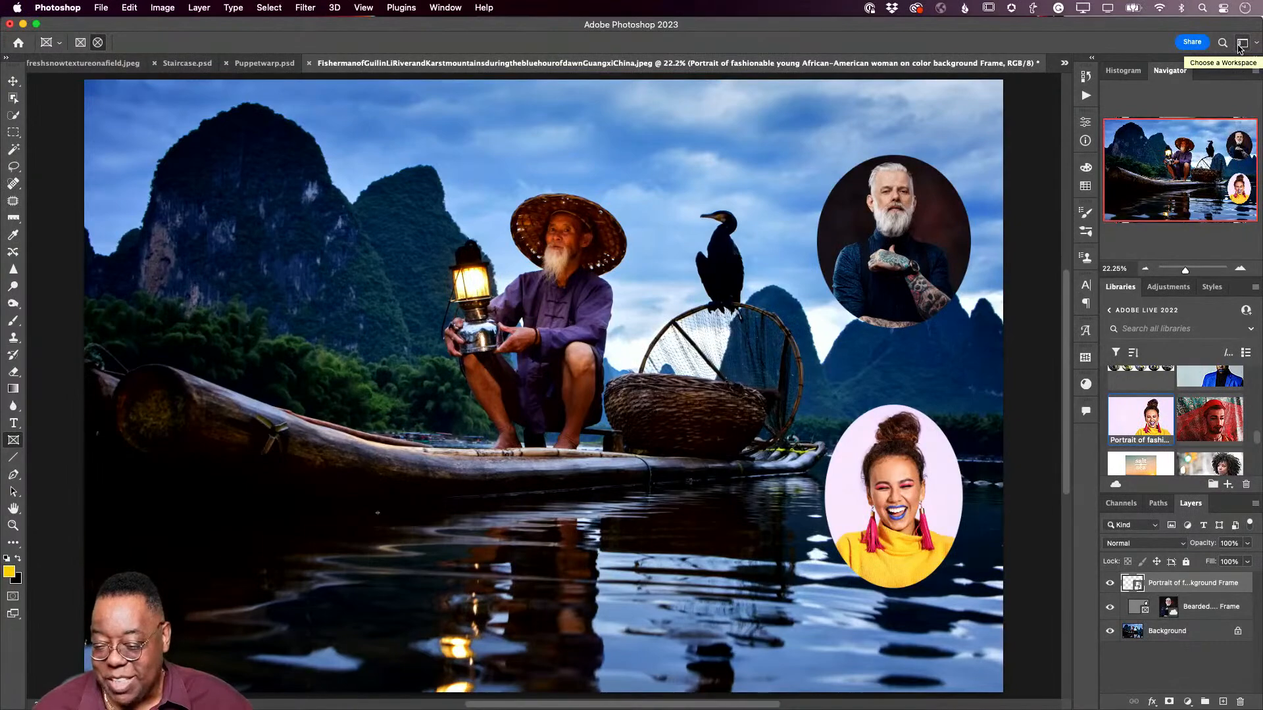
Step: Switch to the Masterclass NEW.psd artboard document and check whether generating Image Assets is enabled
click(1065, 63)
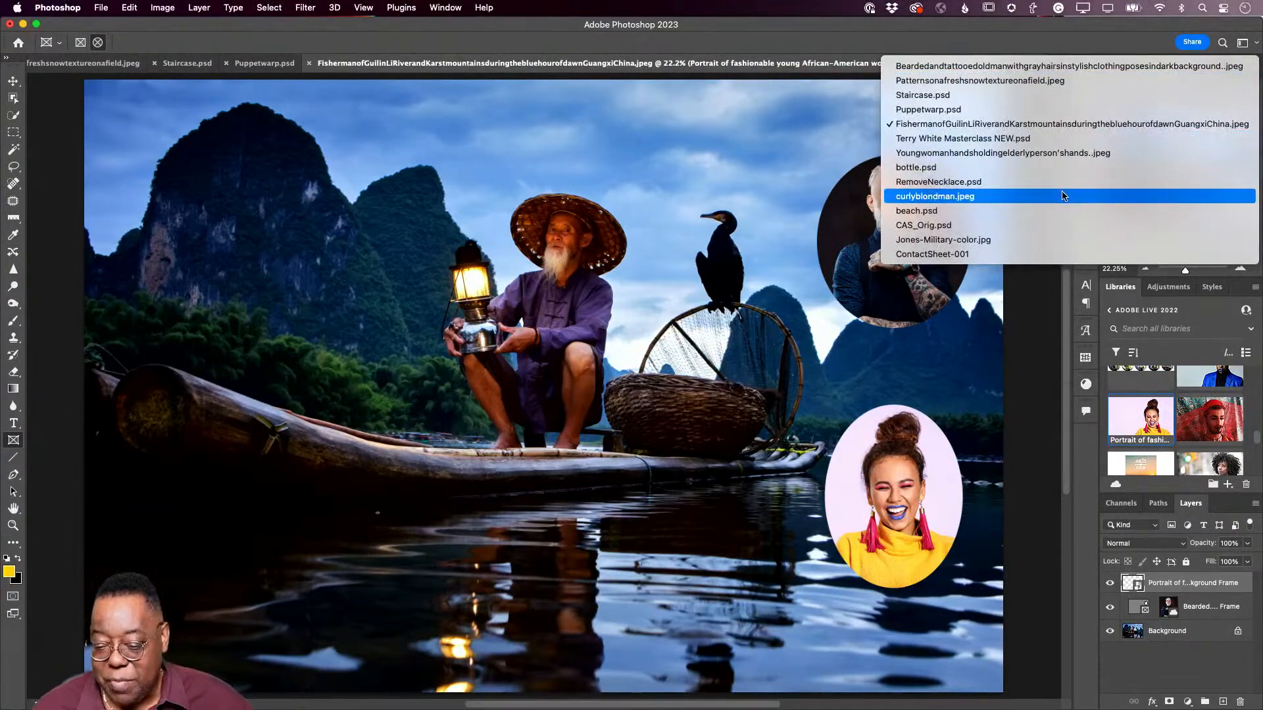
click(1079, 138)
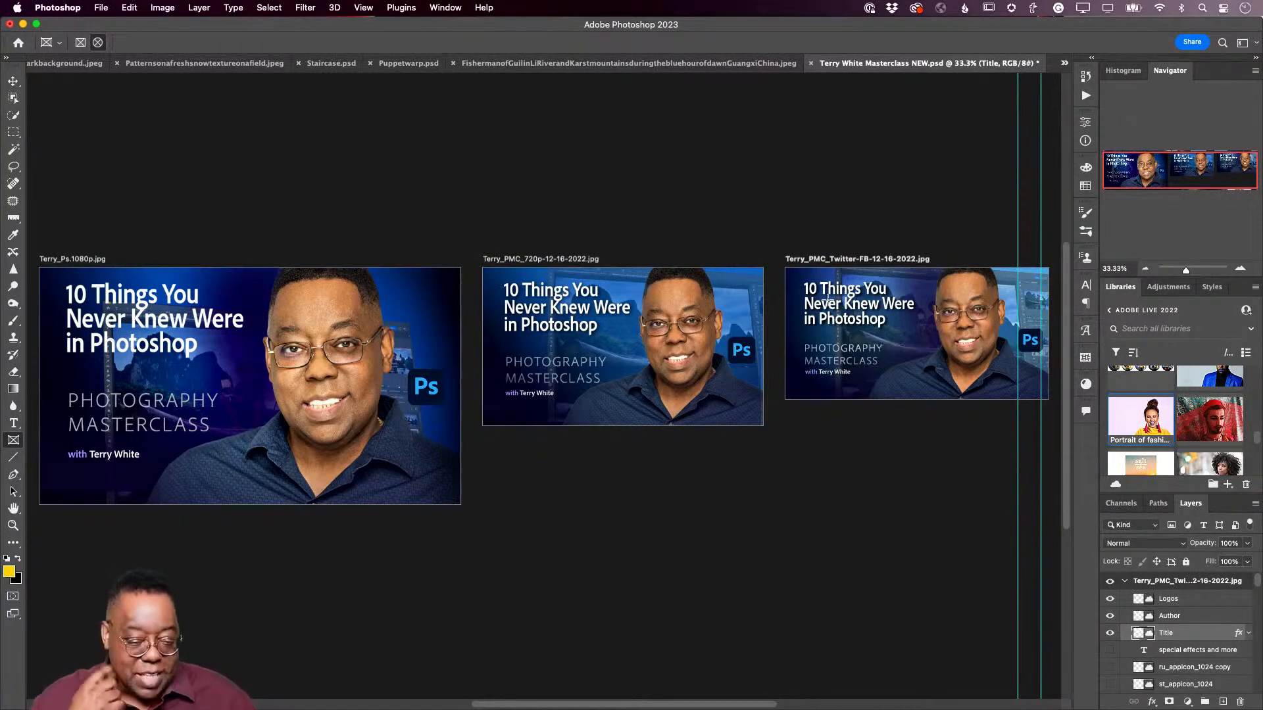
click(100, 8)
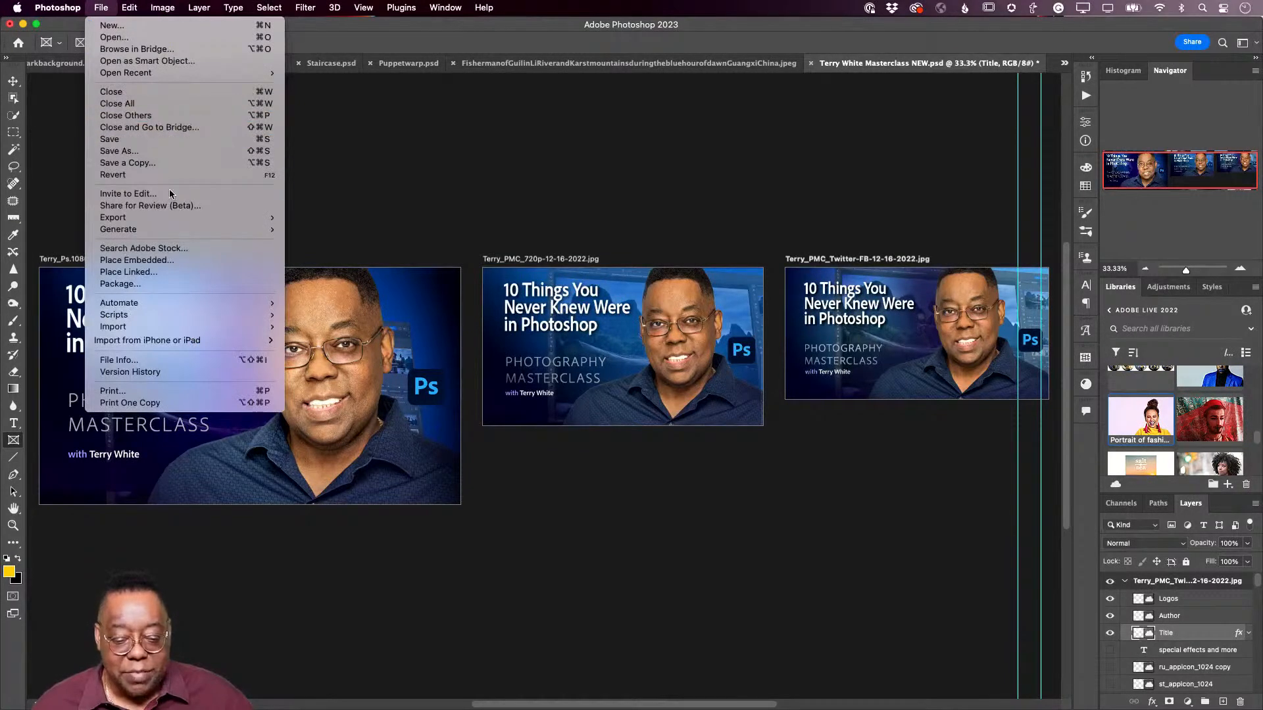
mouse_move(181, 232)
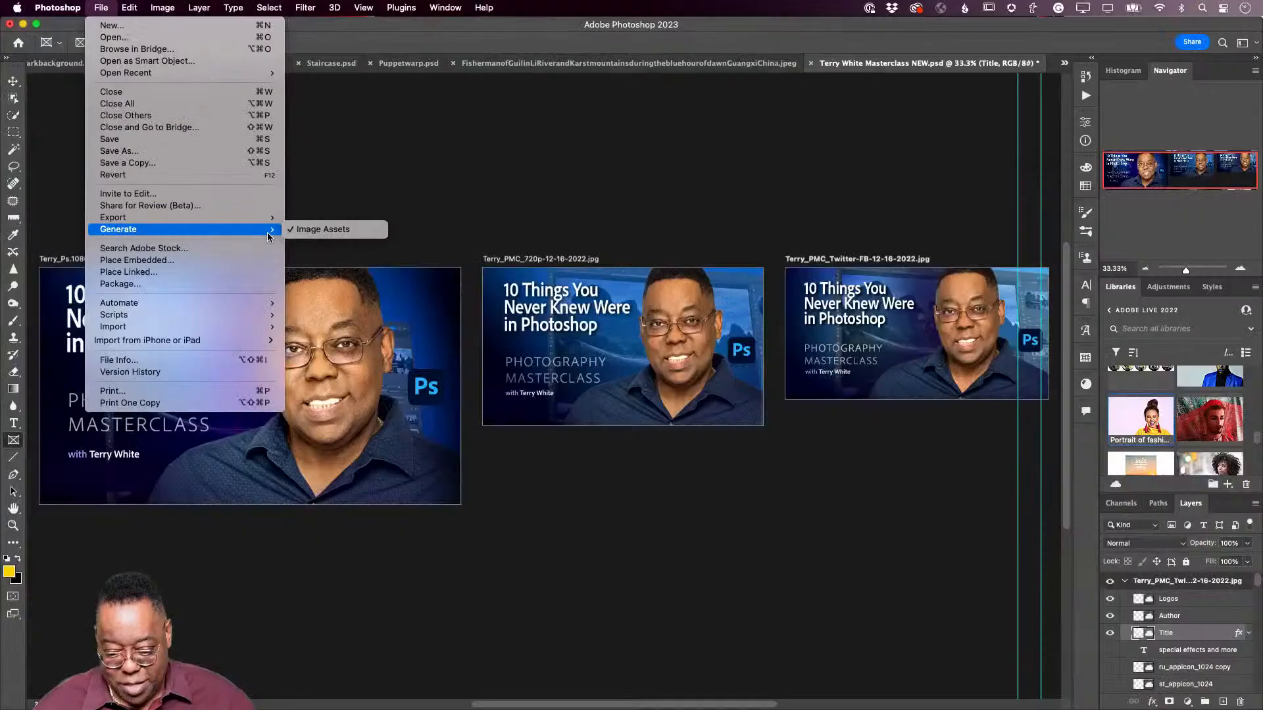
click(206, 14)
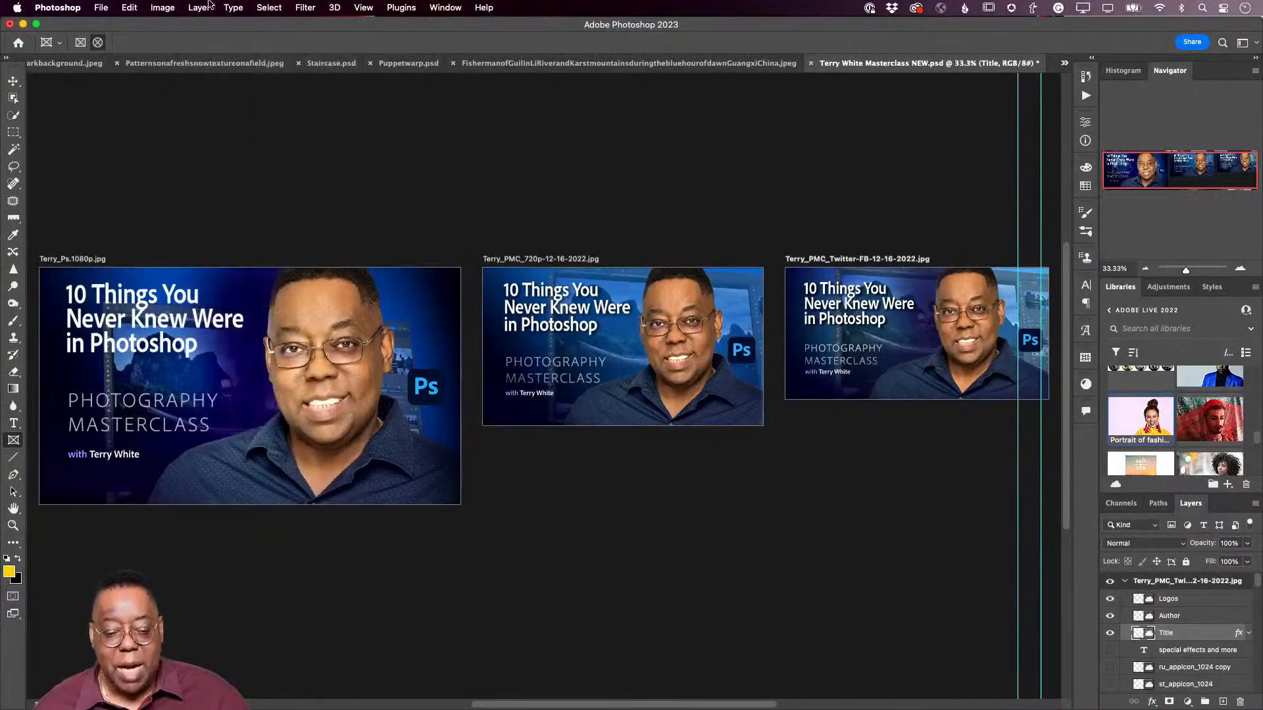
Step: Collapse the Twitter and 1080p artboard groups in the layer list
click(1125, 581)
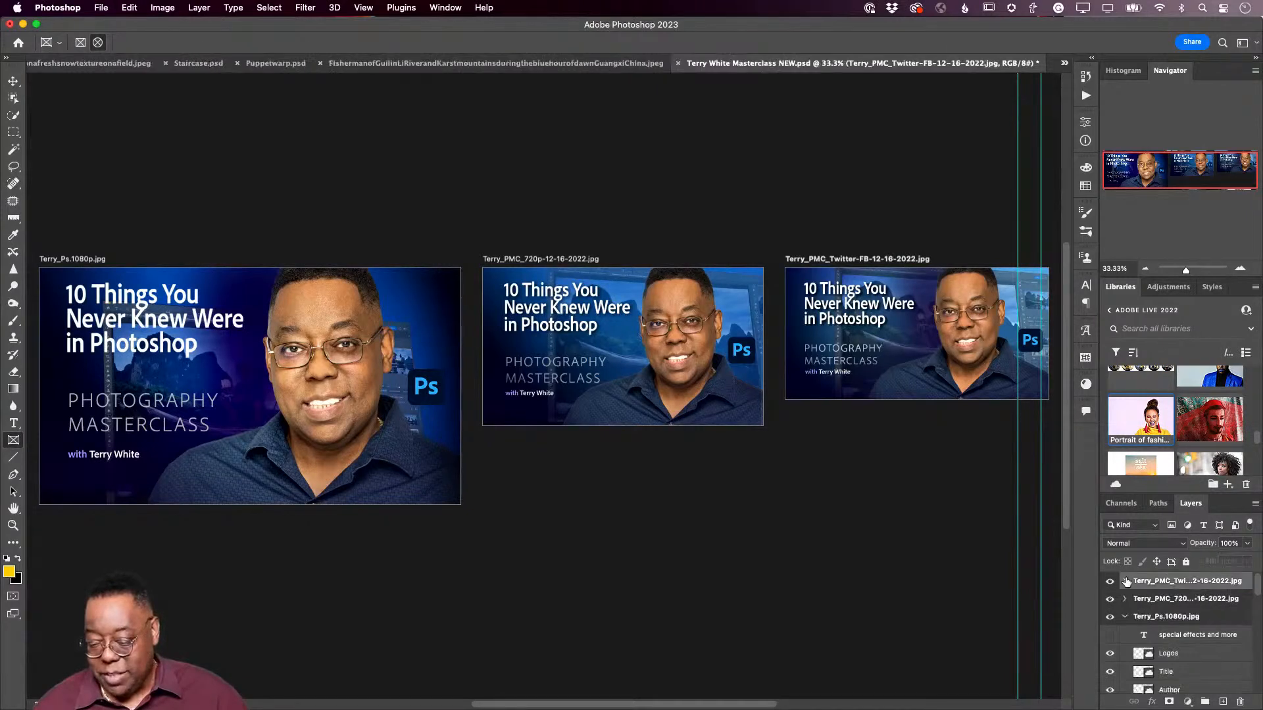
click(1125, 617)
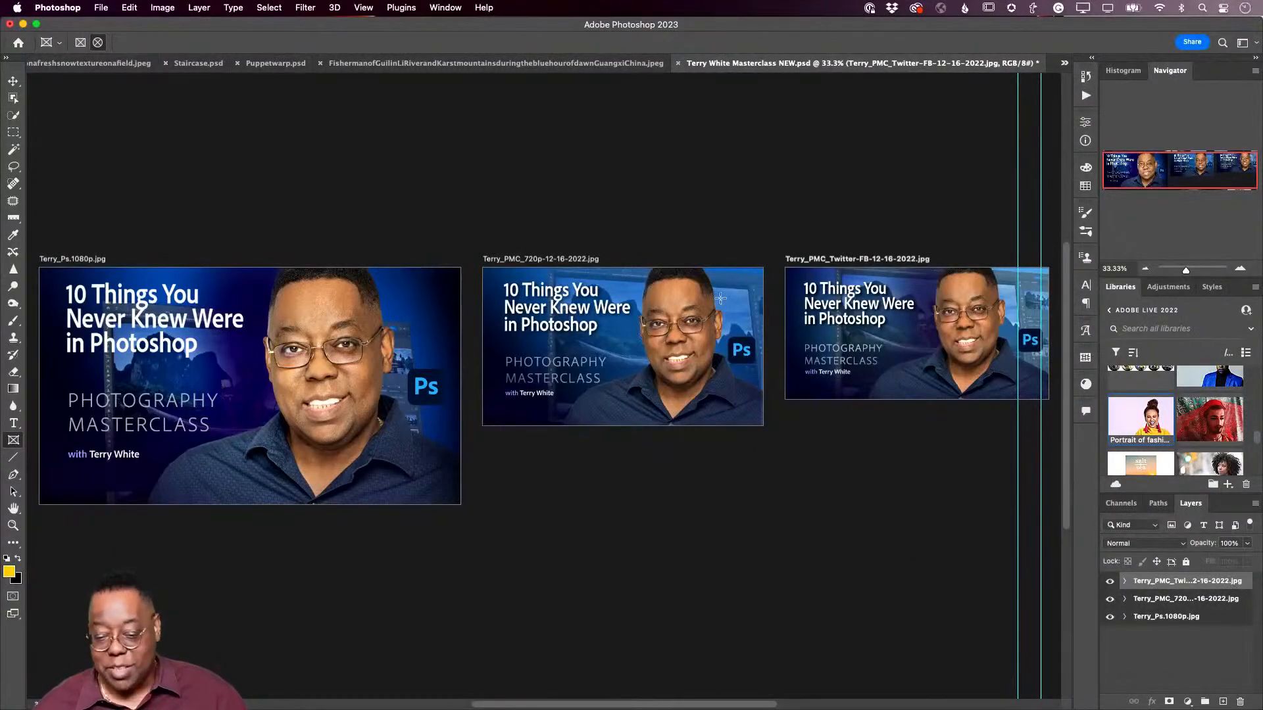
Step: Switch to Finder and open the Live Streaming Overlays folder
key(super+Tab)
key(super+Tab)
key(super+Tab)
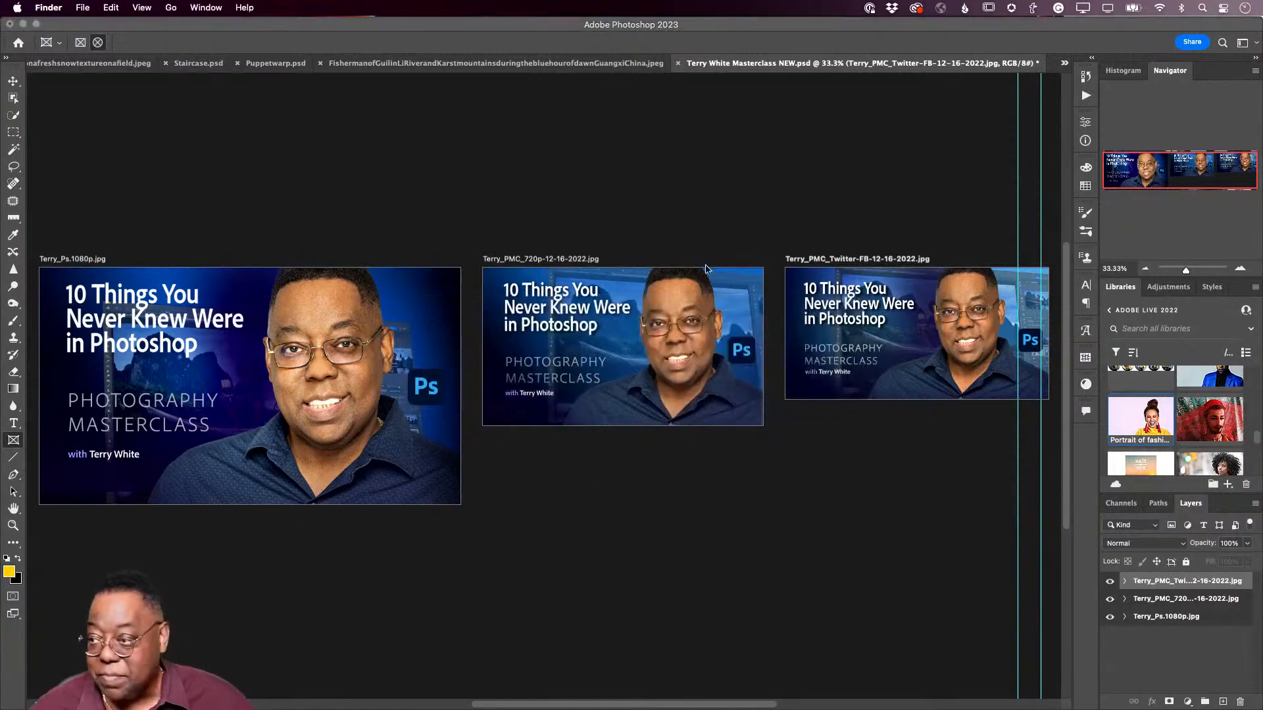
mouse_move(78, 691)
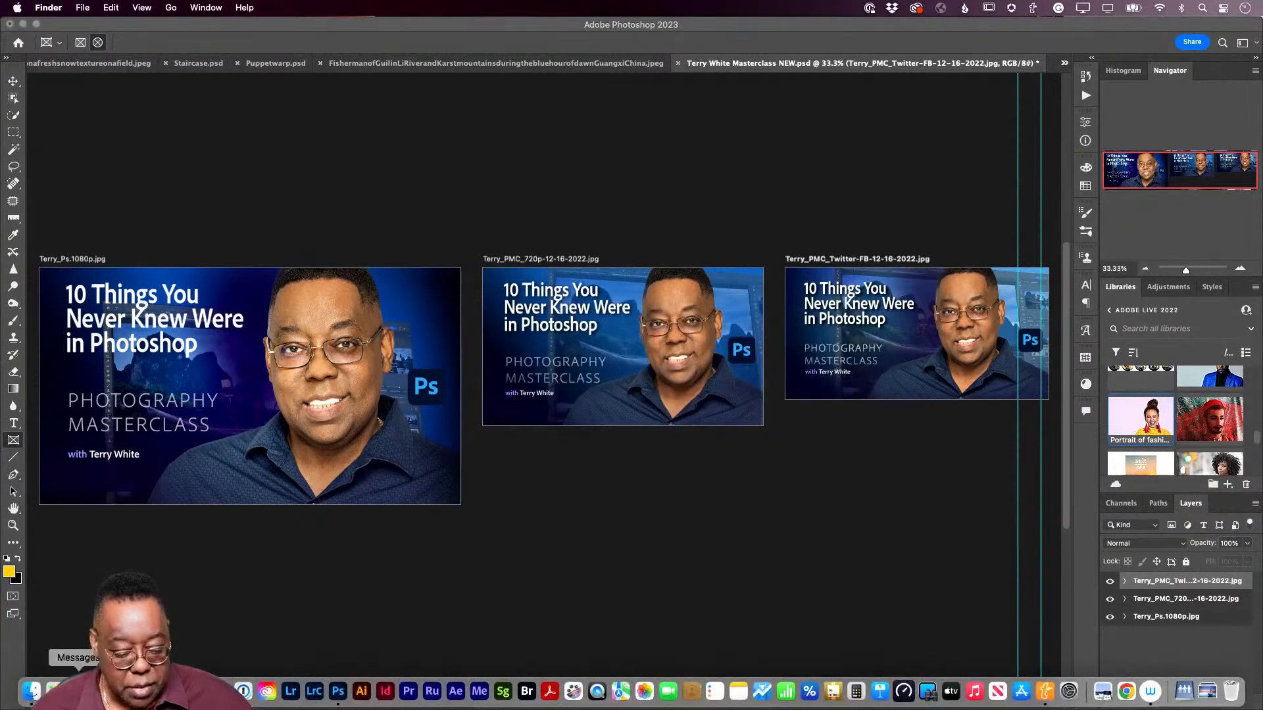
click(31, 692)
right_click(31, 692)
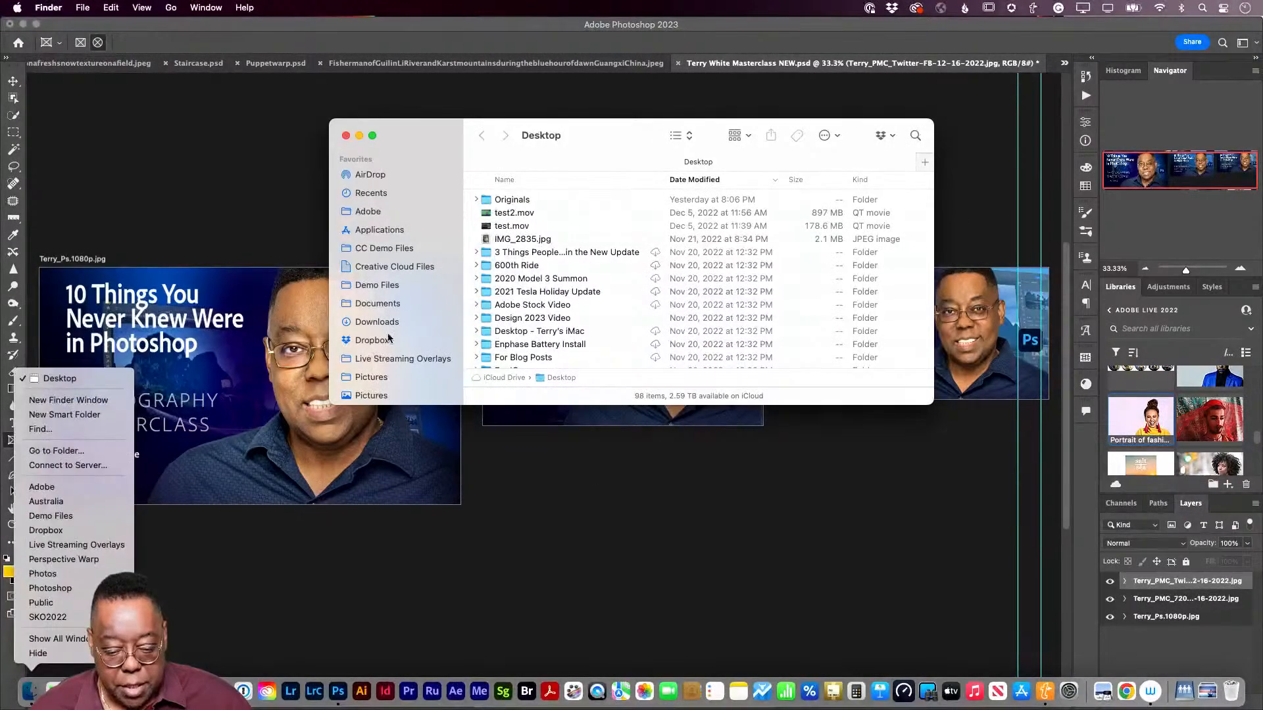
click(419, 359)
click(414, 359)
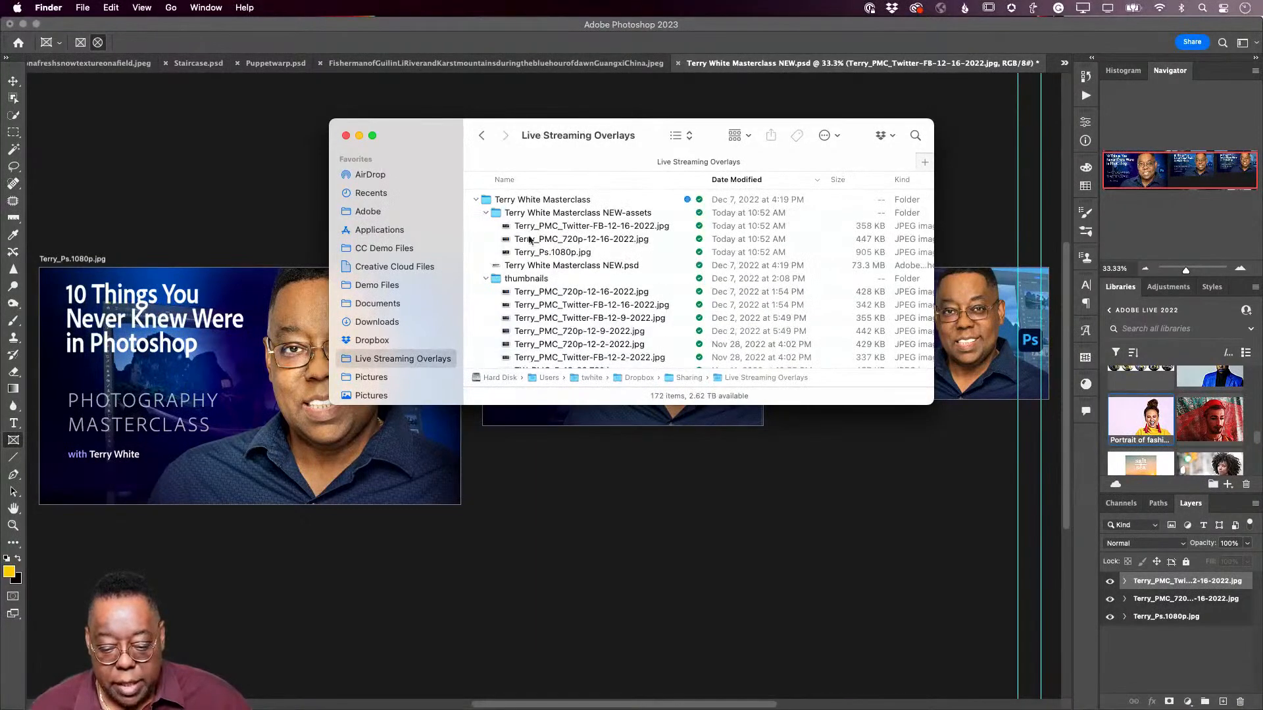
Step: Collapse the thumbnails folder, examine the dates of the JPGs in the Masterclass NEW-assets folder, and return to Photoshop
click(486, 279)
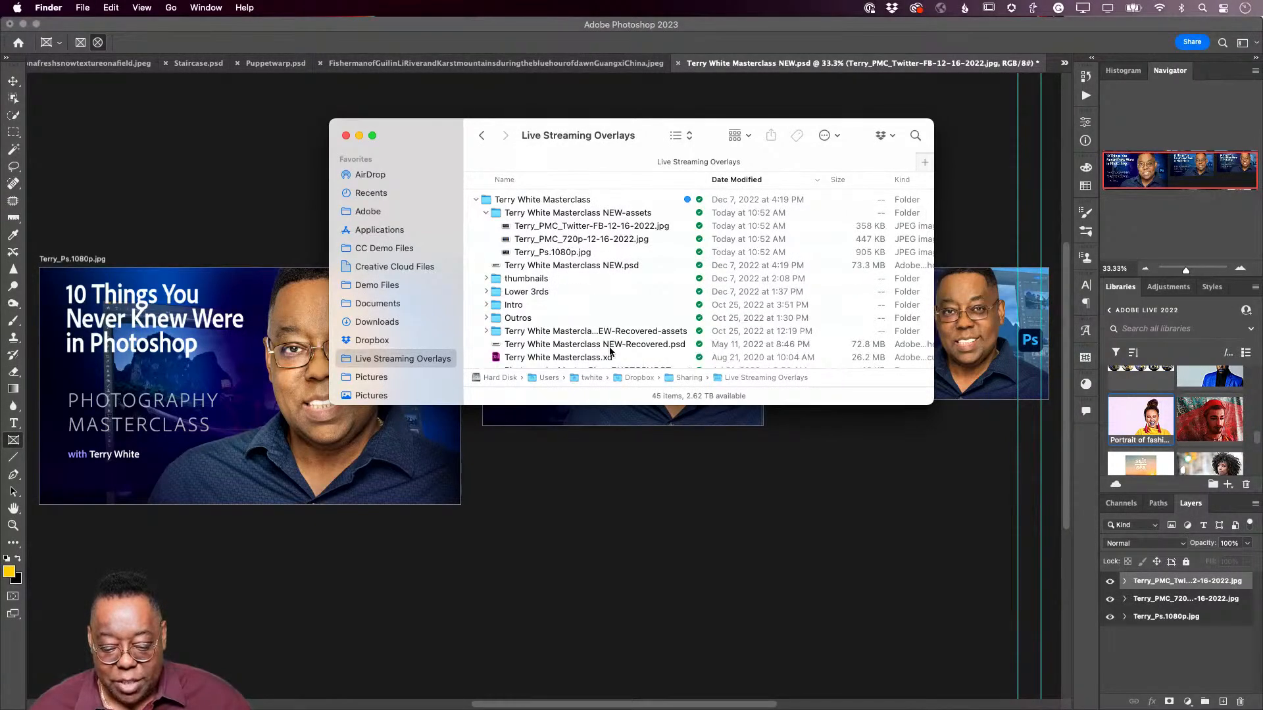
scroll(610, 351, down, 3)
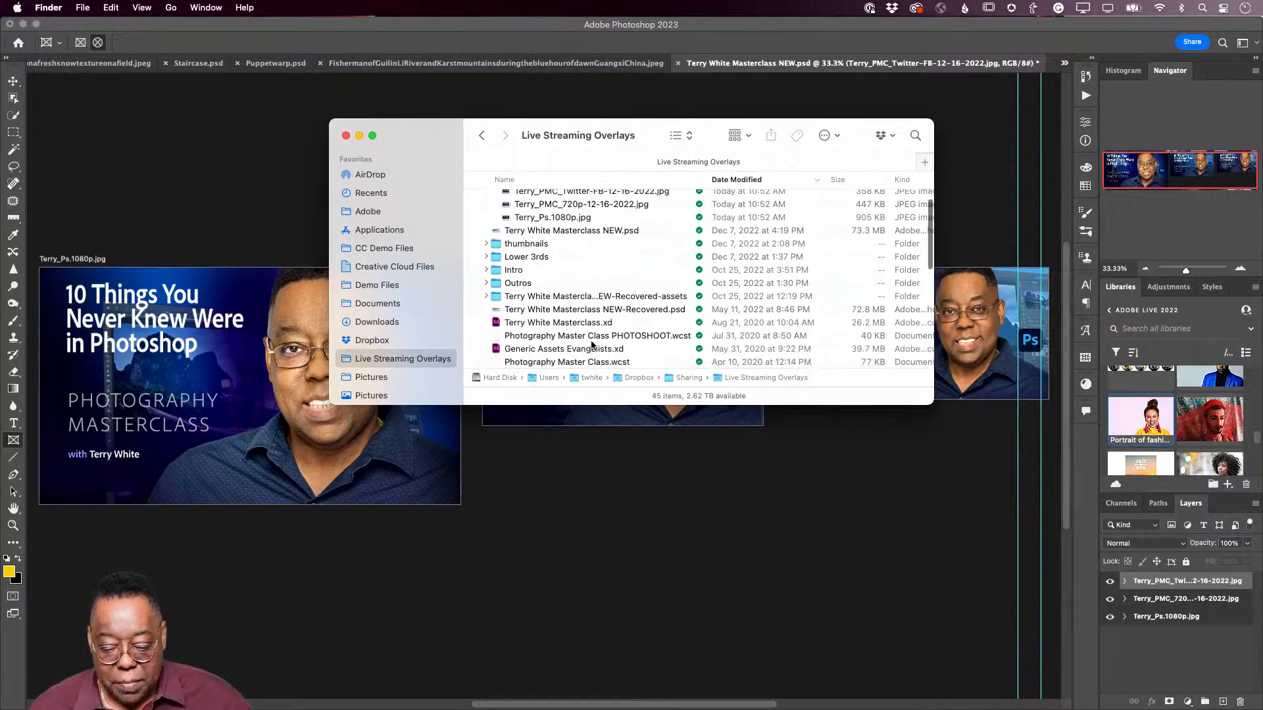
scroll(597, 341, up, 3)
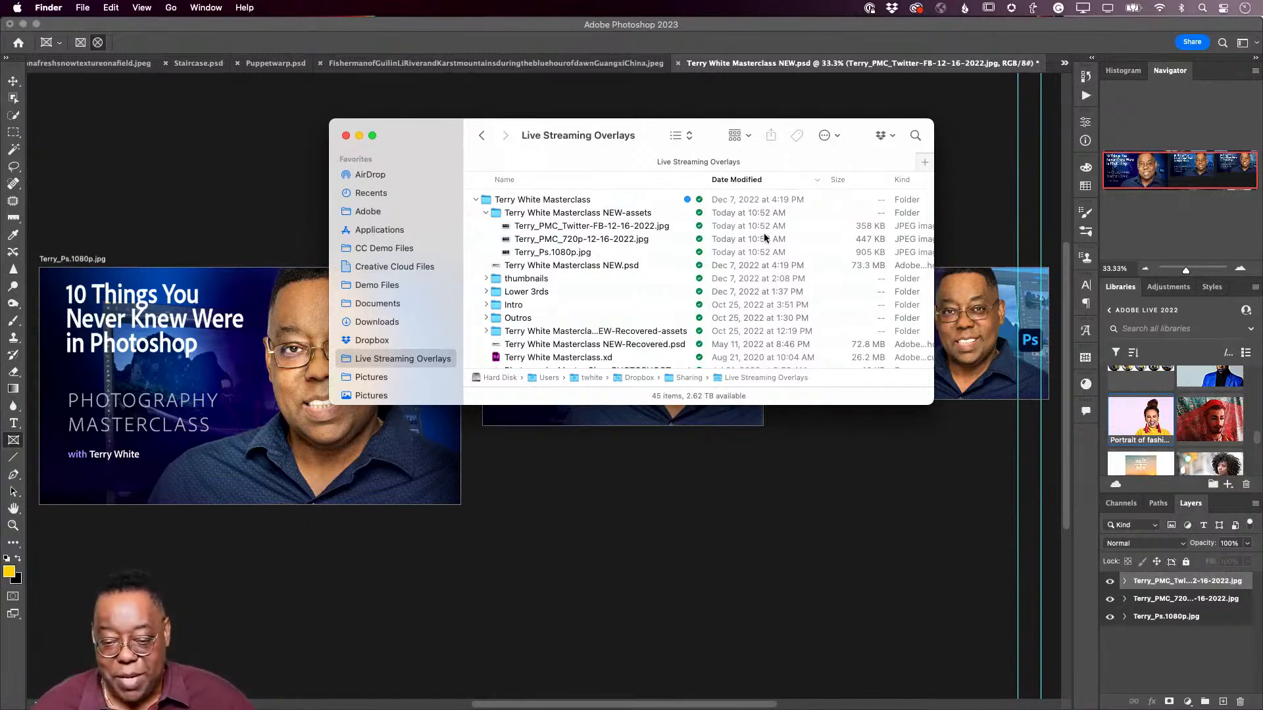
click(732, 34)
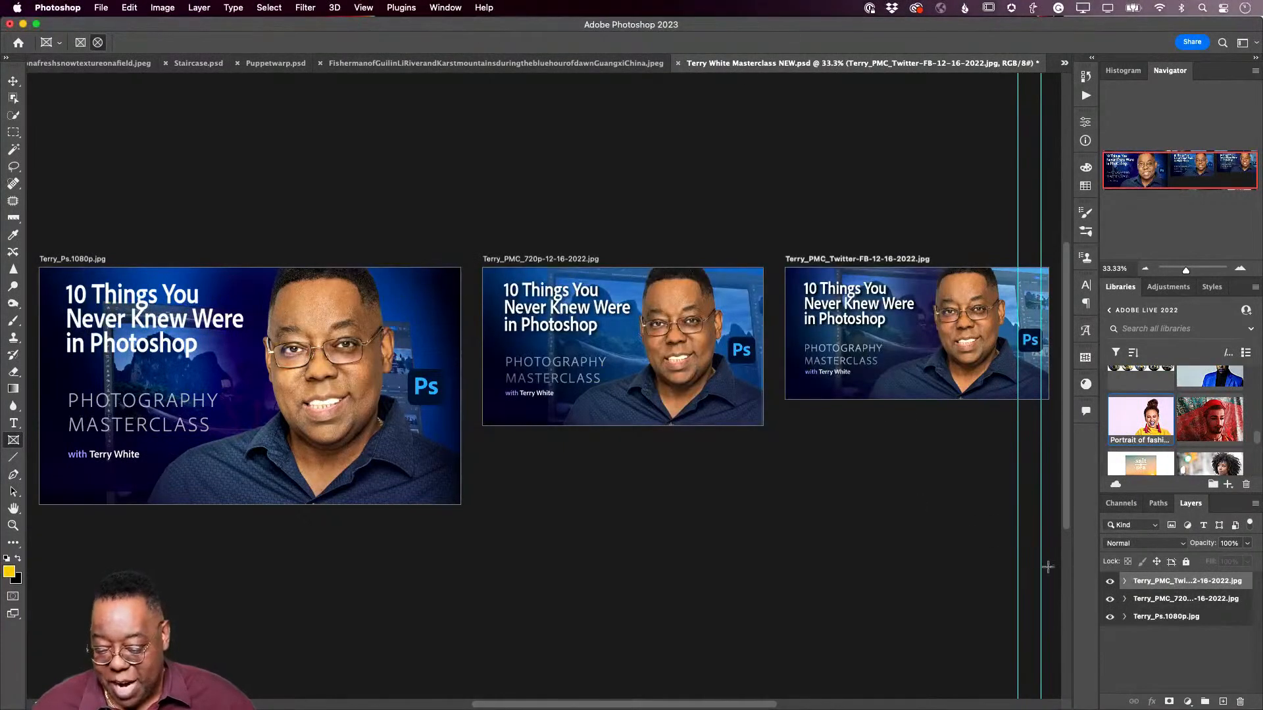
Step: In the Twitter artboard's Logos smart object, show the lrc_appicon_1024 and lr_appicon_1024 layers, and save it on closing
click(1124, 582)
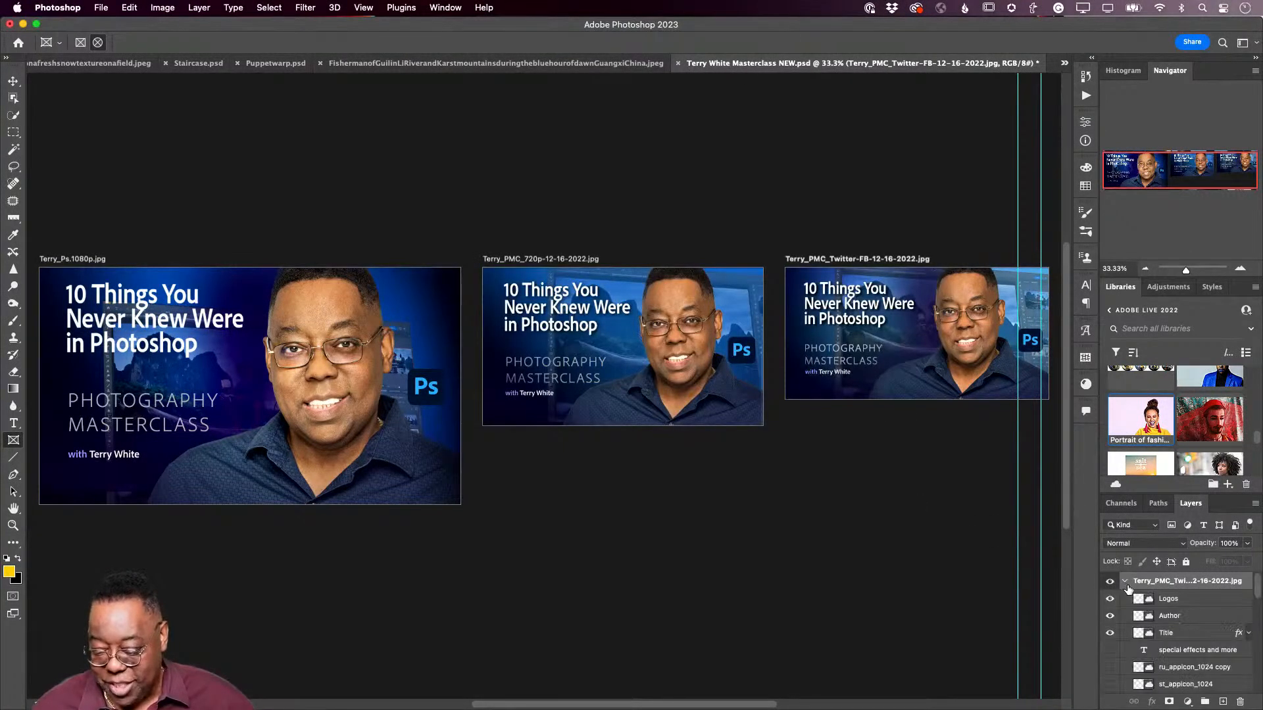
double_click(1145, 604)
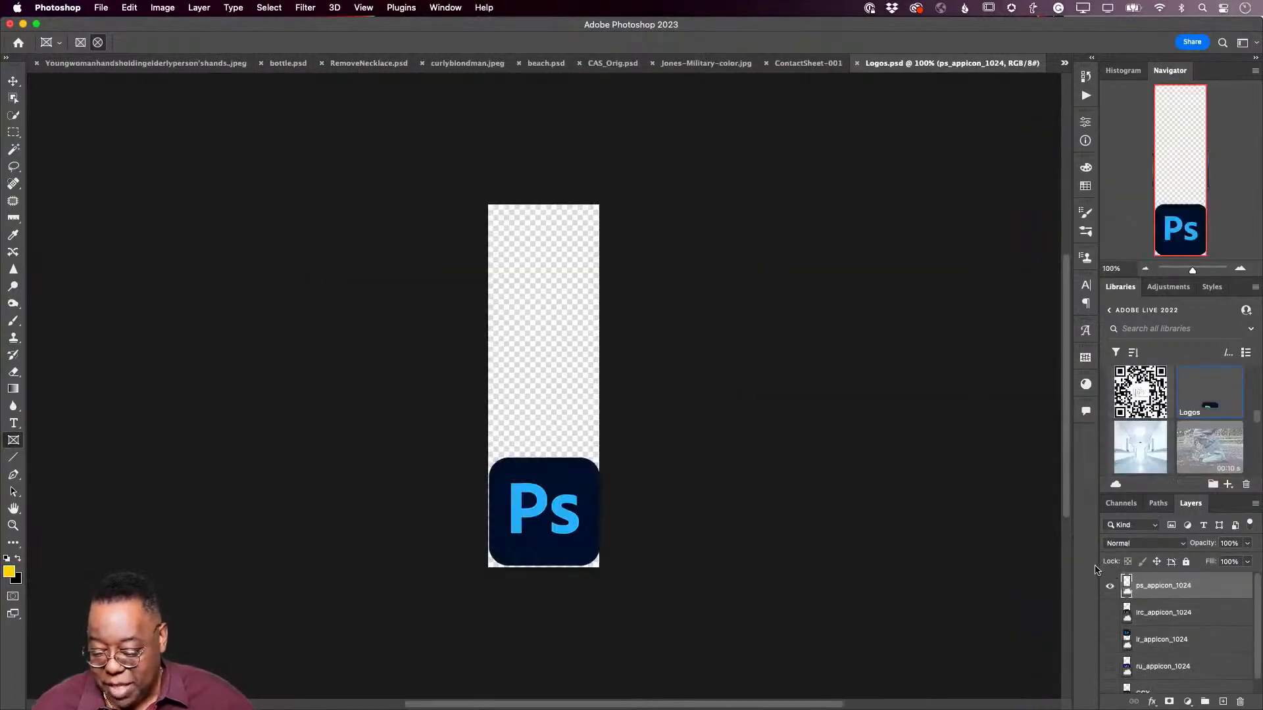
scroll(1125, 600, down, 1)
scroll(1125, 600, up, 1)
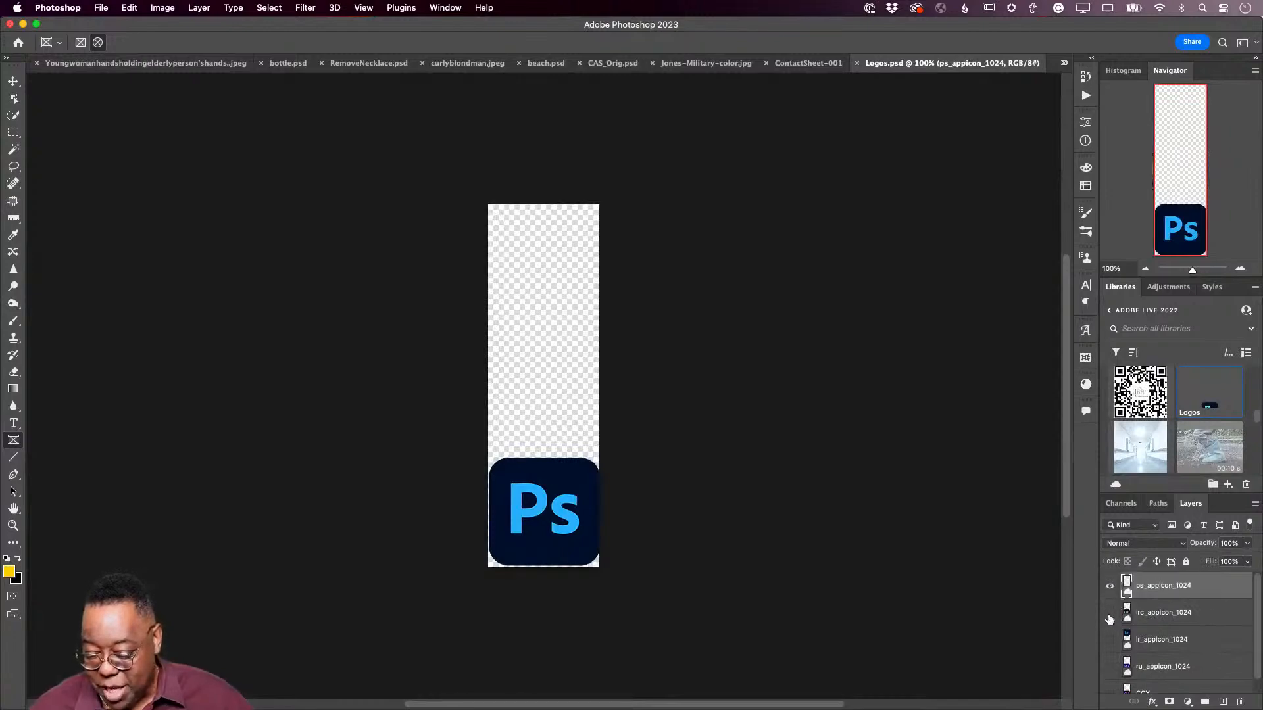
click(1110, 613)
click(1110, 640)
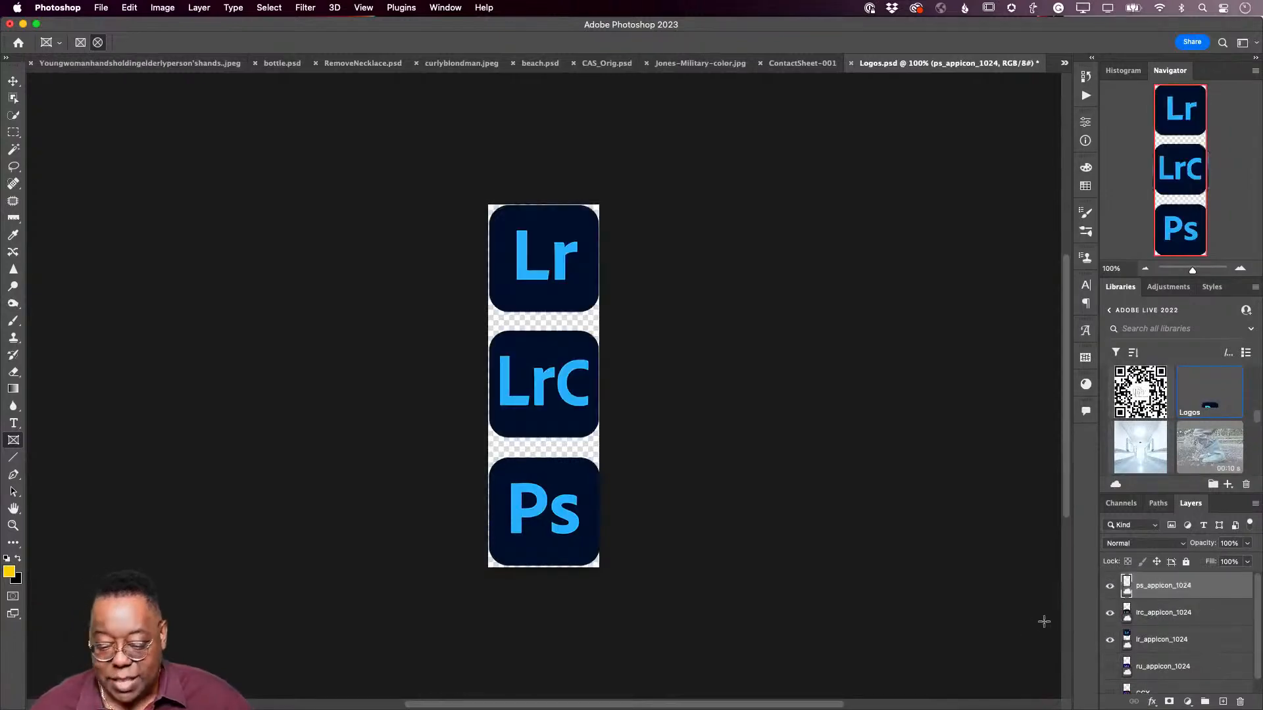
key(super+w)
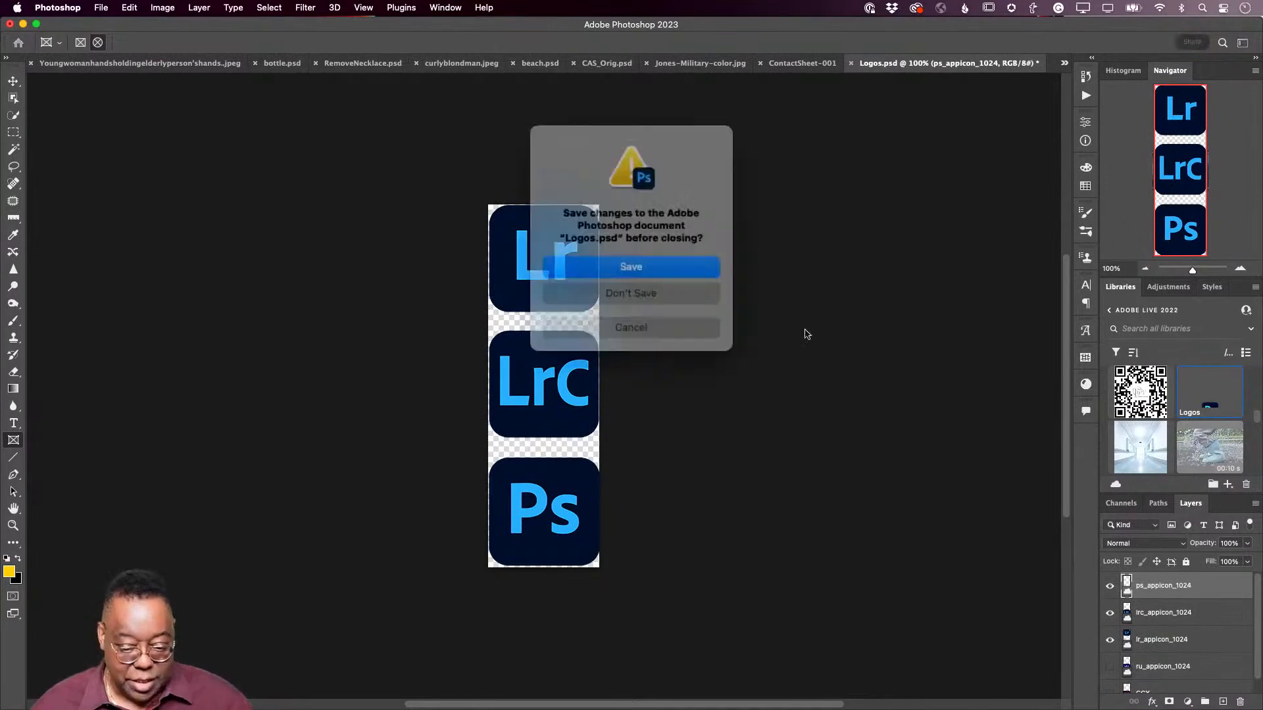
click(649, 267)
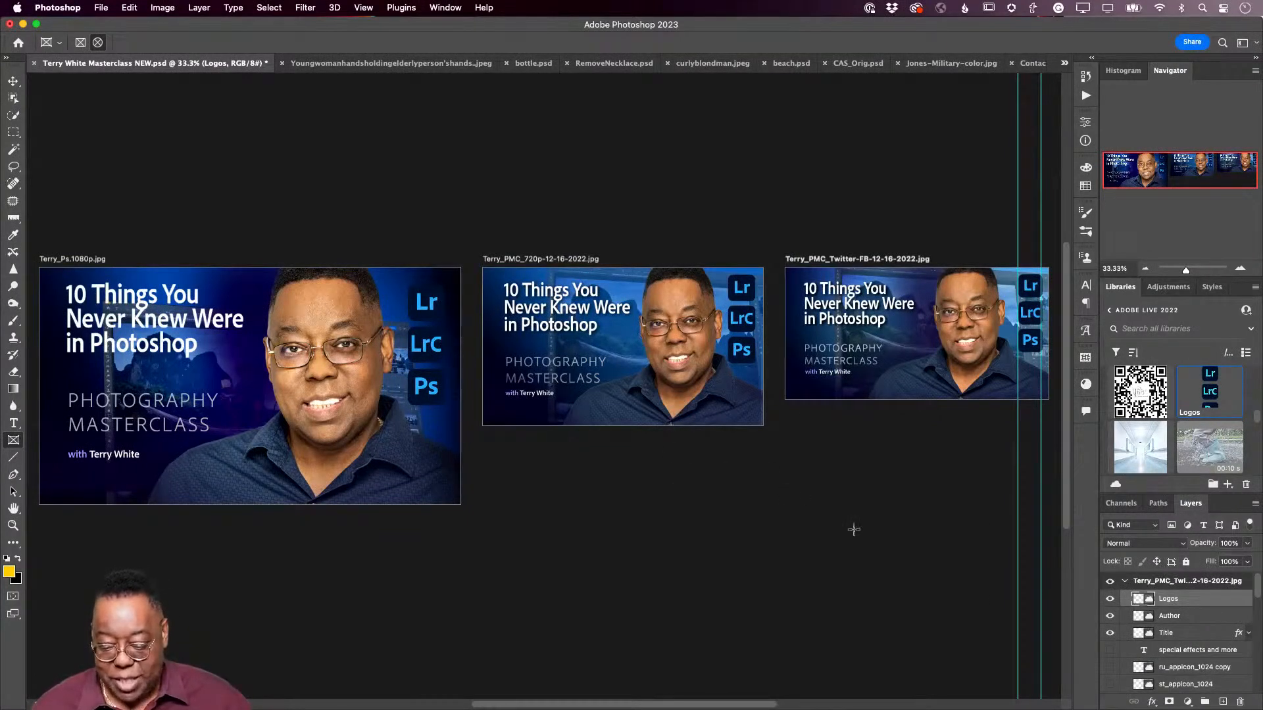
Step: Open the Title smart object and replace its entire text with "Ask Me Anything"
double_click(1143, 634)
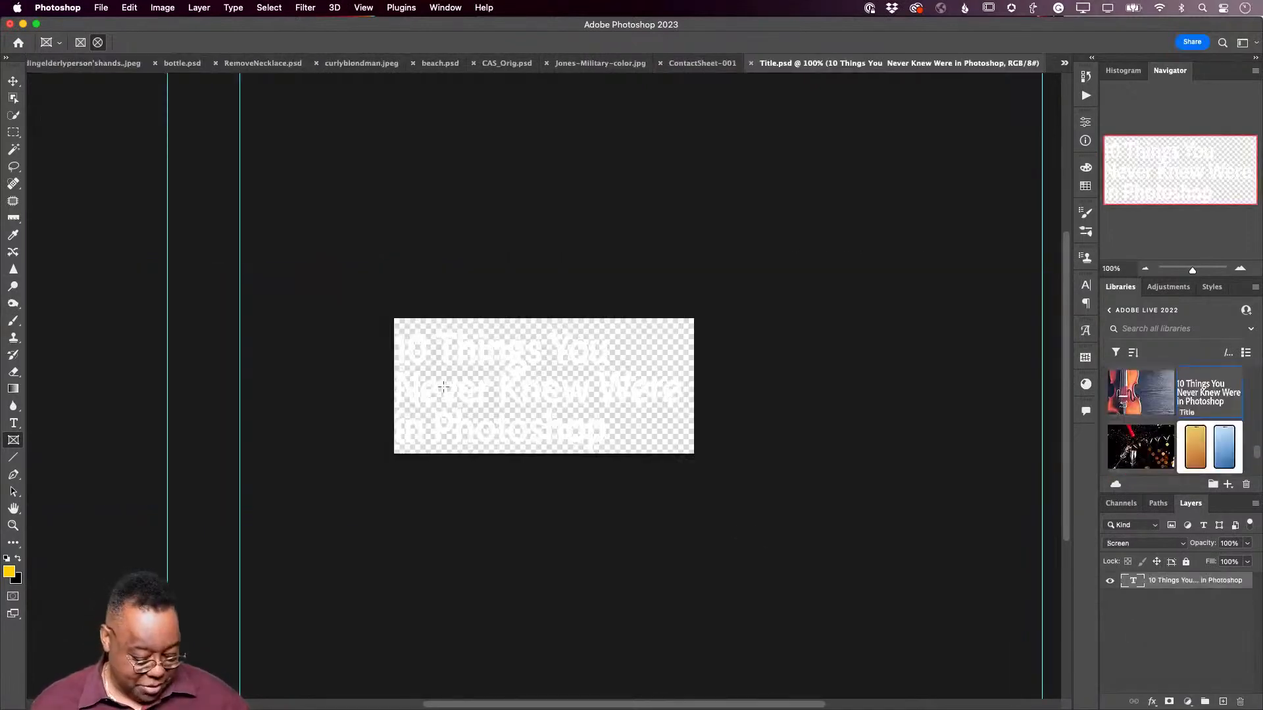
key(t)
drag(394, 346, 900, 582)
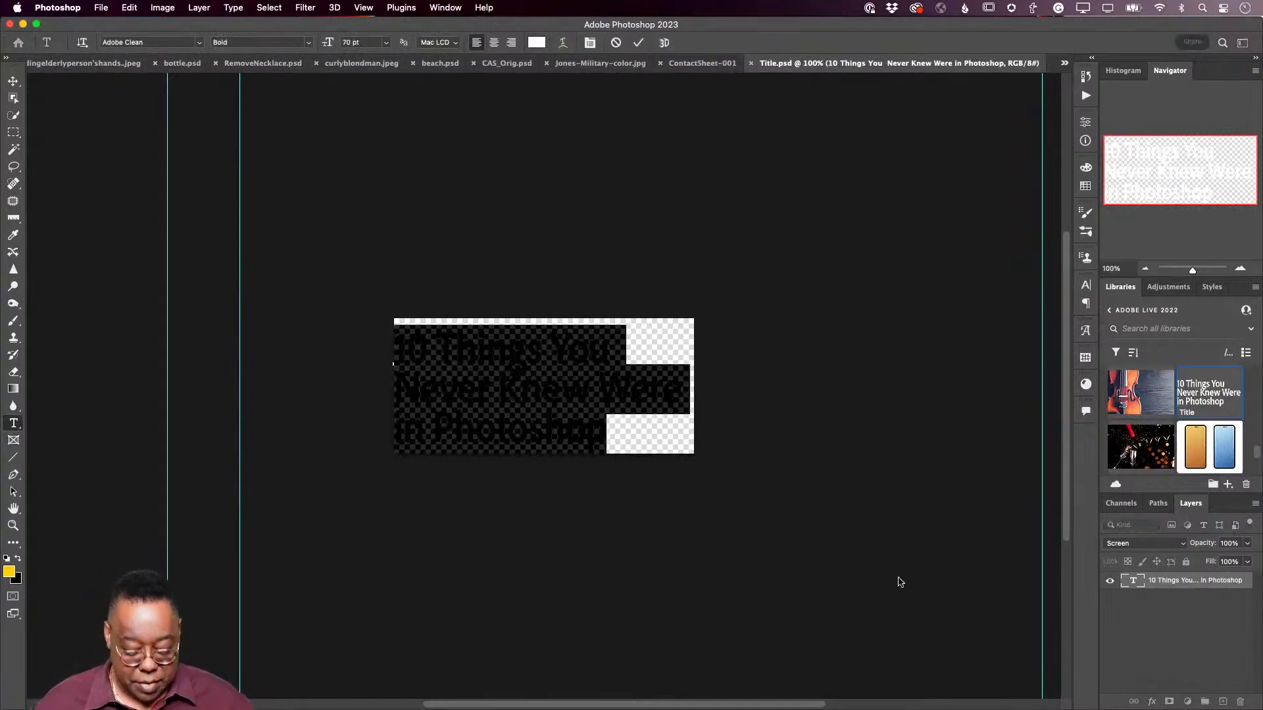
text(Ask Me Anything)
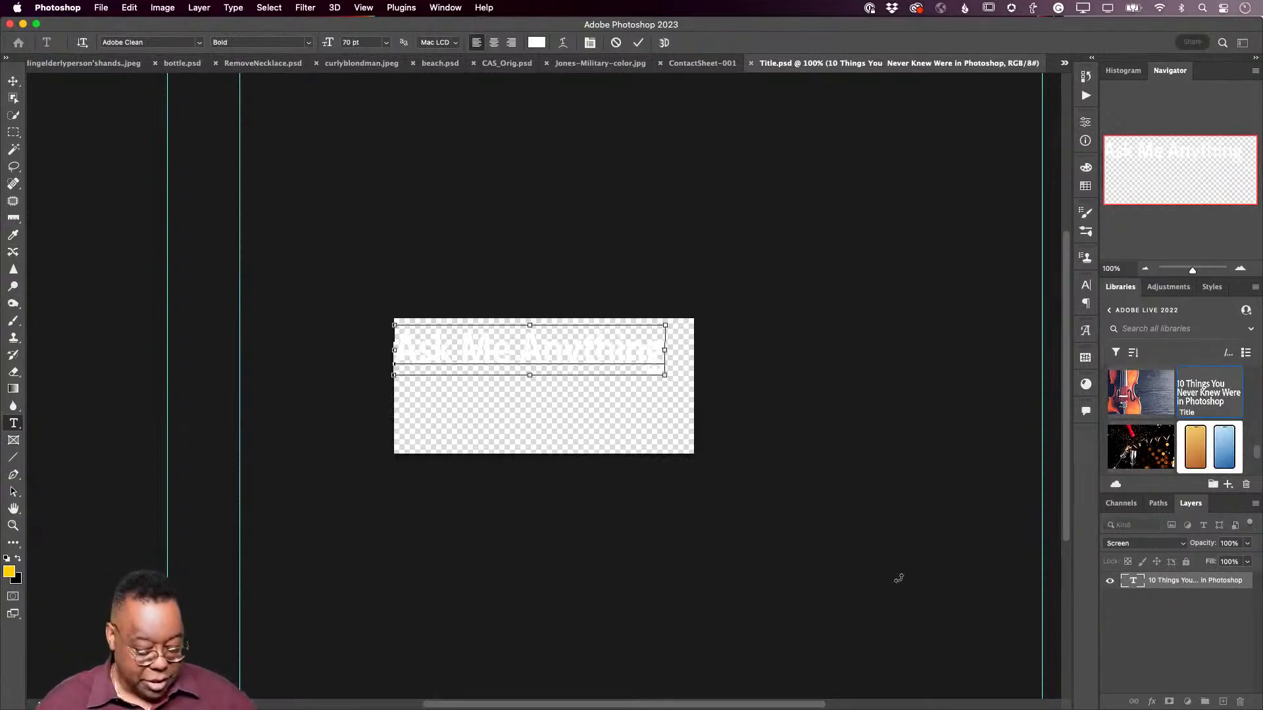
Step: Enlarge the title text to 76.04 pt, and close the Title smart object with its changes saved
key(super+a)
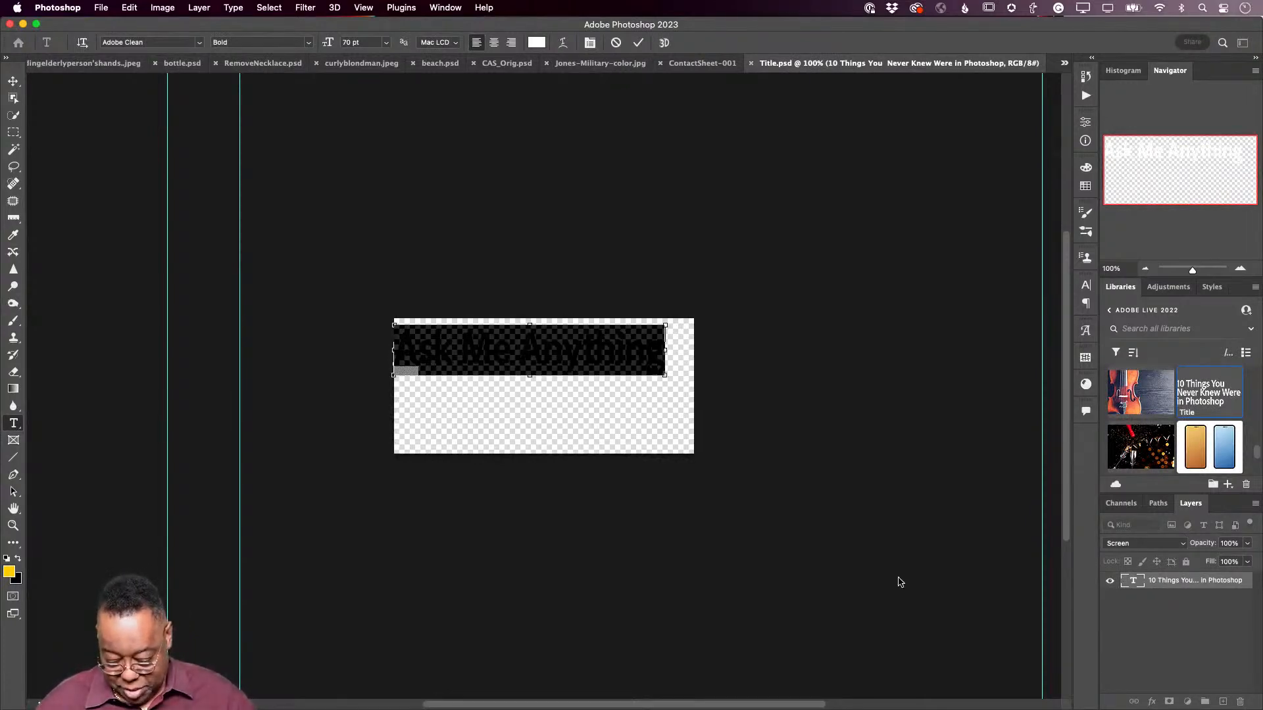
key(super+shift+period)
key(super+shift+period)
key(super+shift+period)
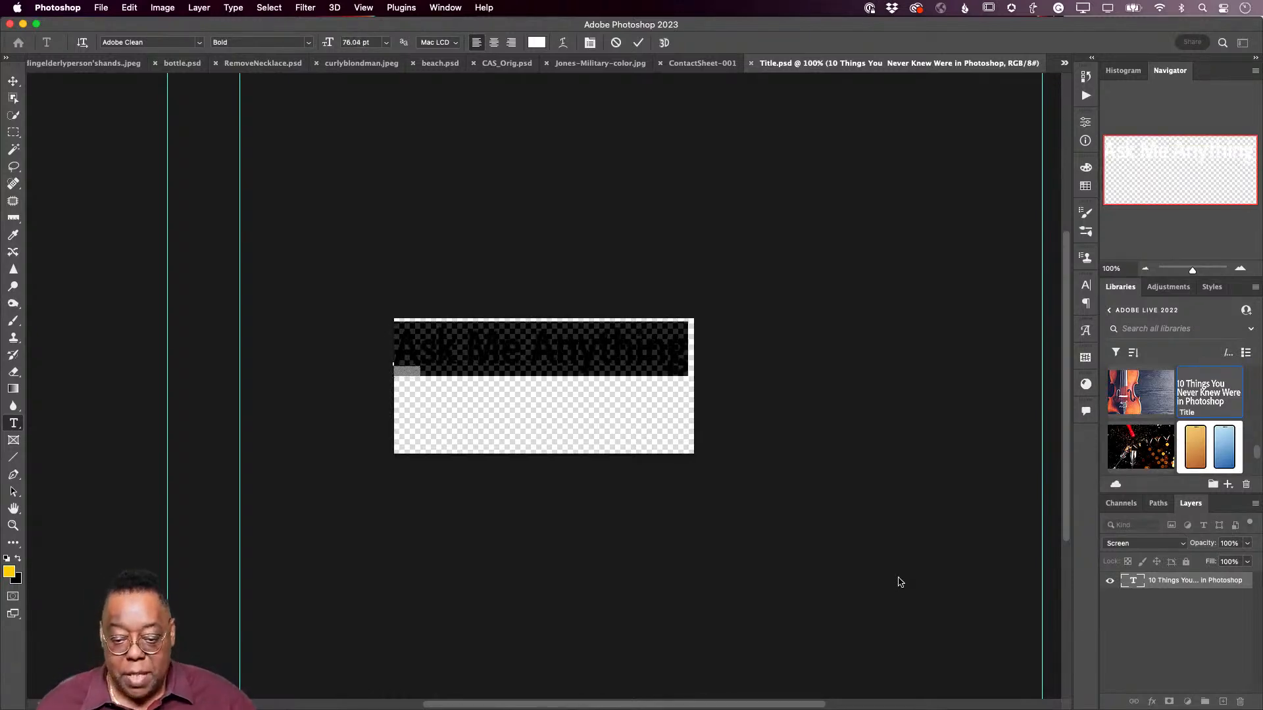
click(638, 43)
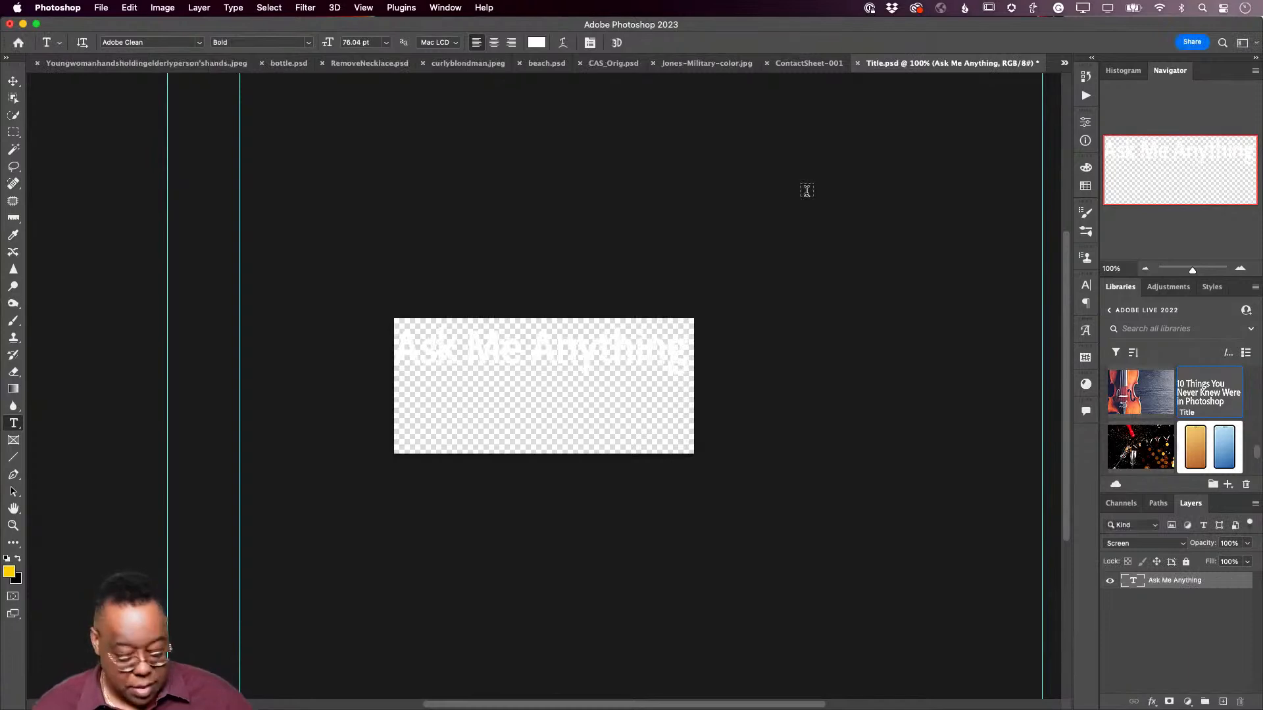
key(super+w)
key(Return)
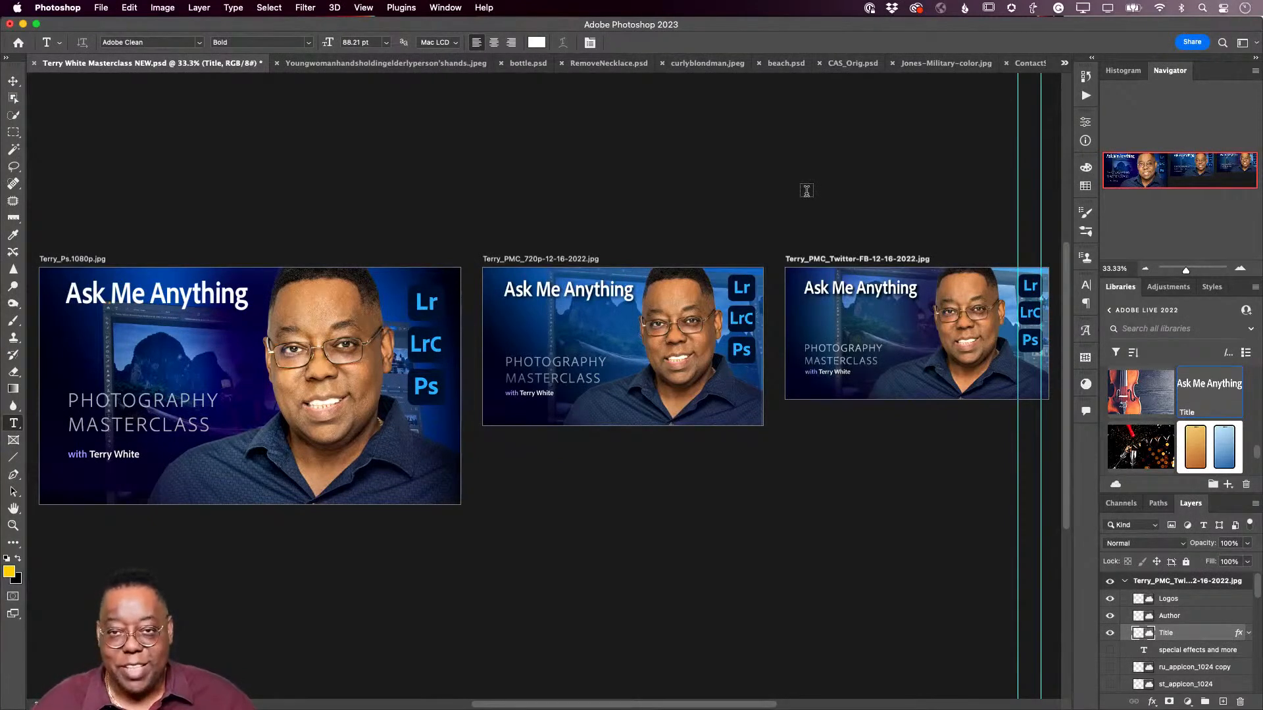
Step: Switch to Finder, preview the Twitter, 720p and 1080p JPGs in the Masterclass NEW-assets folder, and return to Photoshop
key(super+Tab)
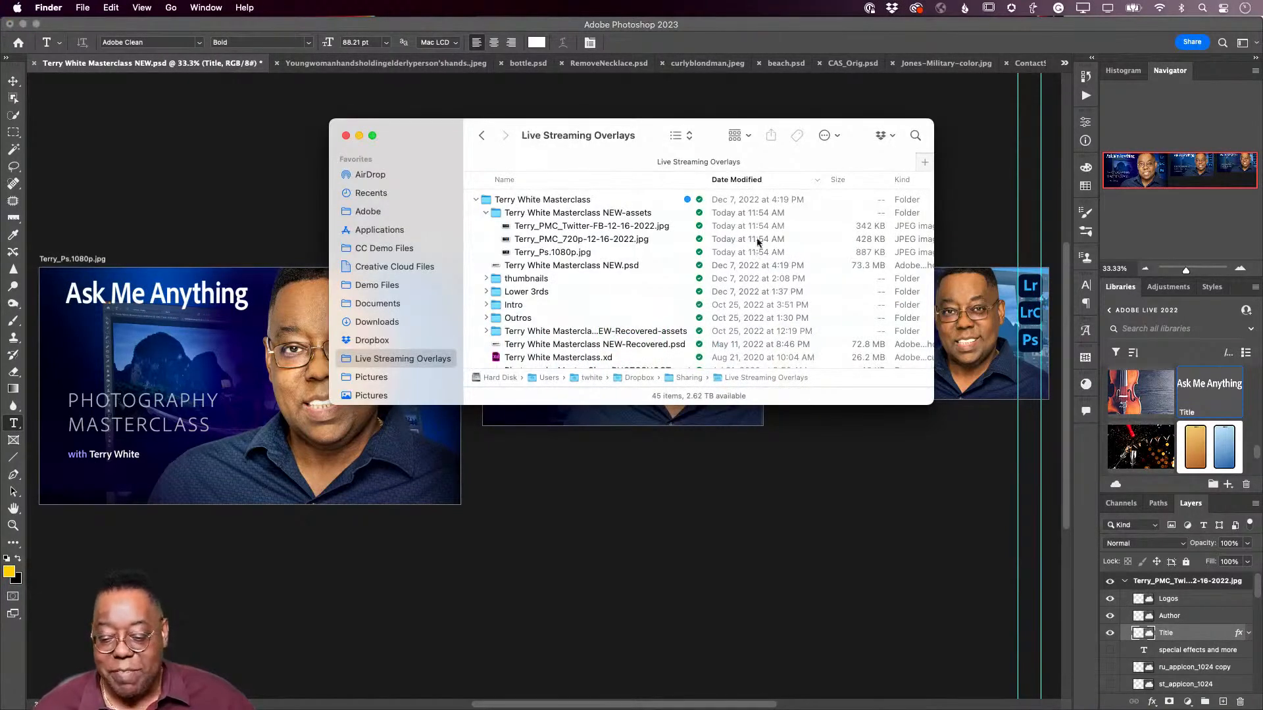
click(603, 230)
key(space)
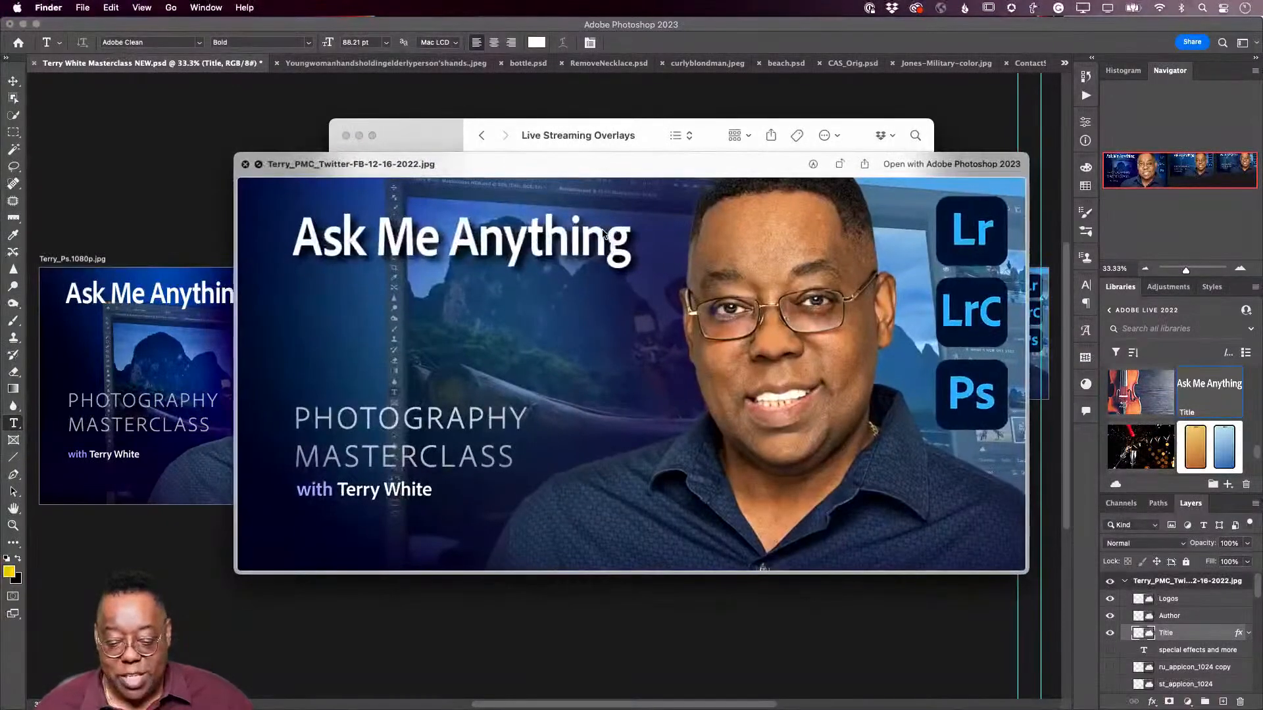
key(Down)
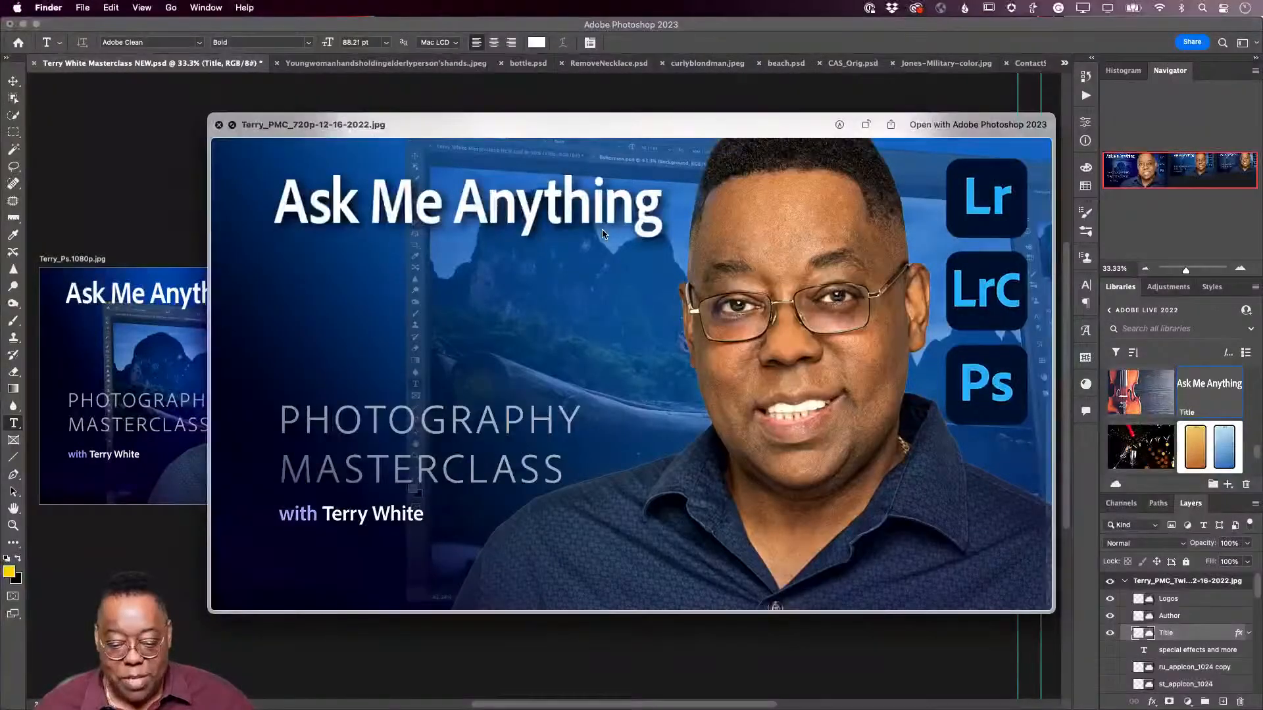
key(Down)
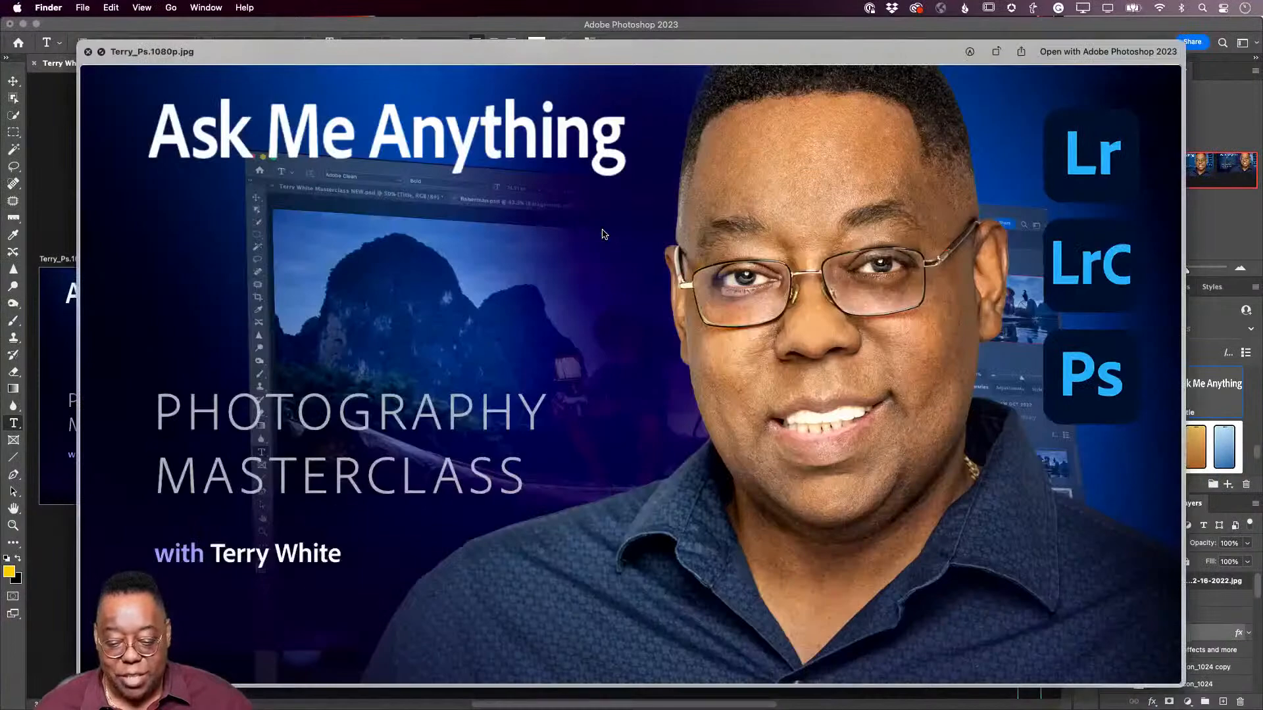
key(Up)
key(Up)
key(Up)
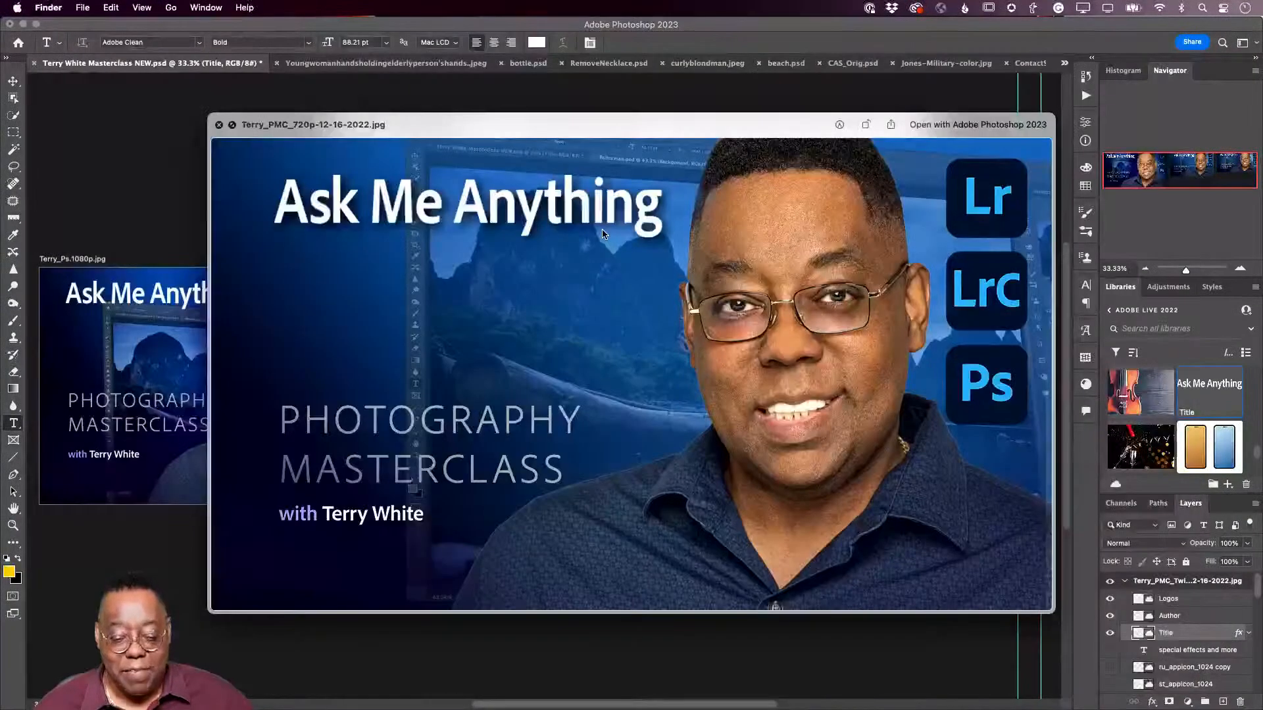
key(space)
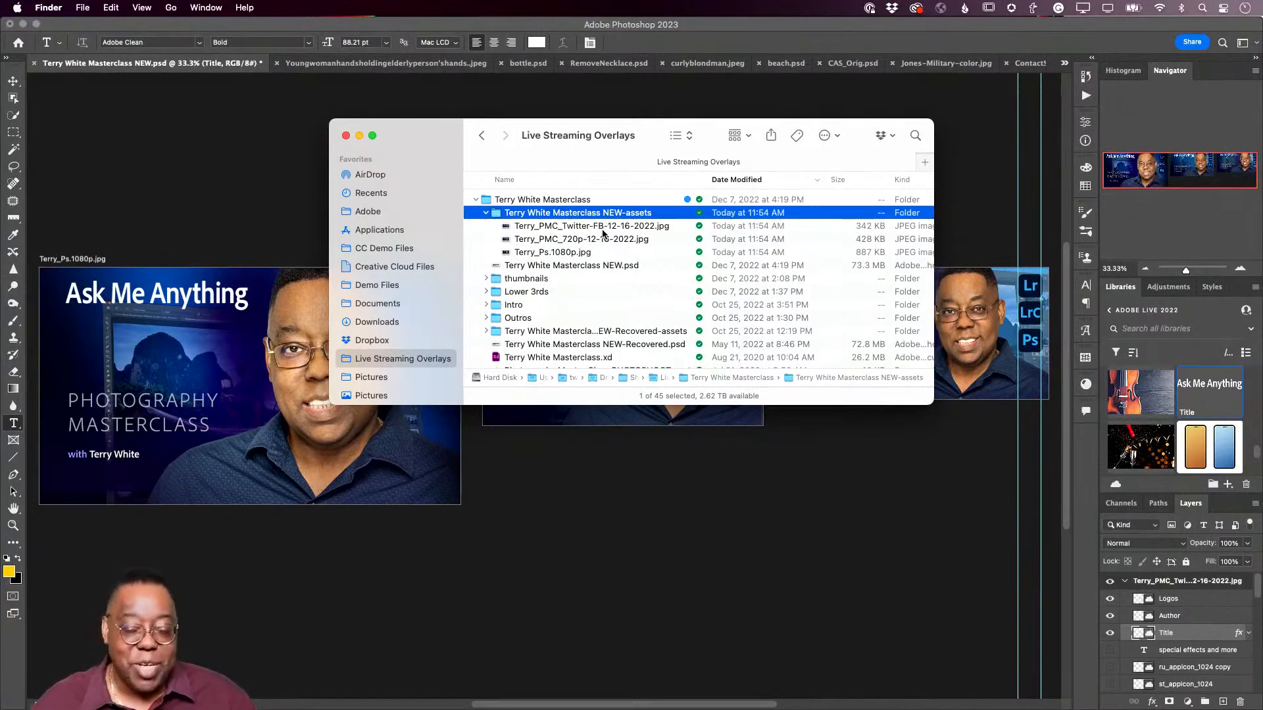
click(645, 33)
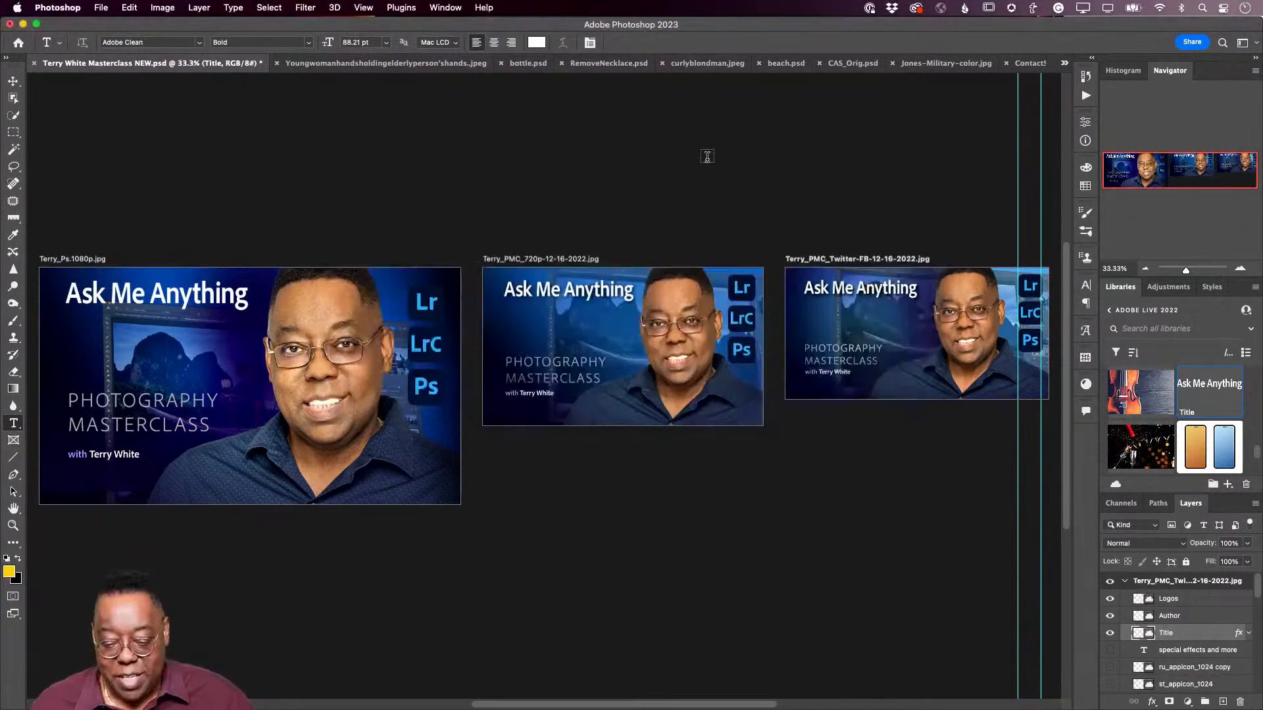
Step: Hide Layer 37 in the Twitter artboard
scroll(1160, 635, down, 3)
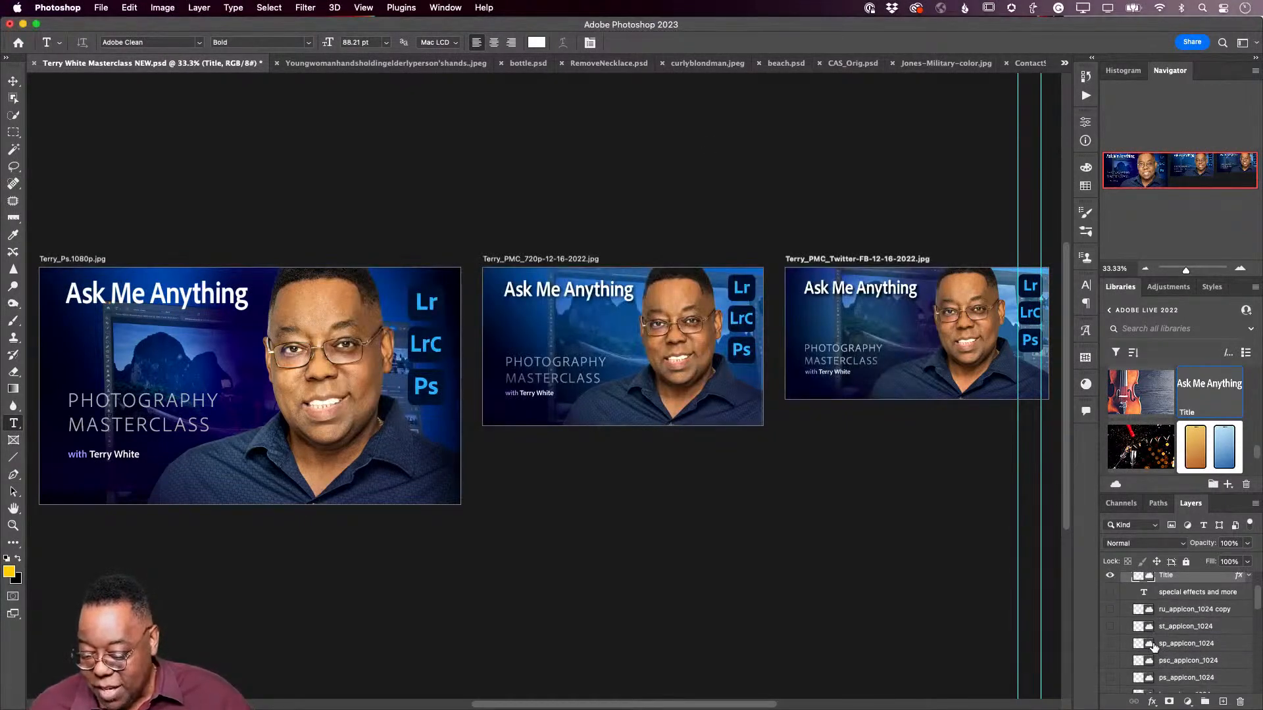
scroll(1153, 648, down, 5)
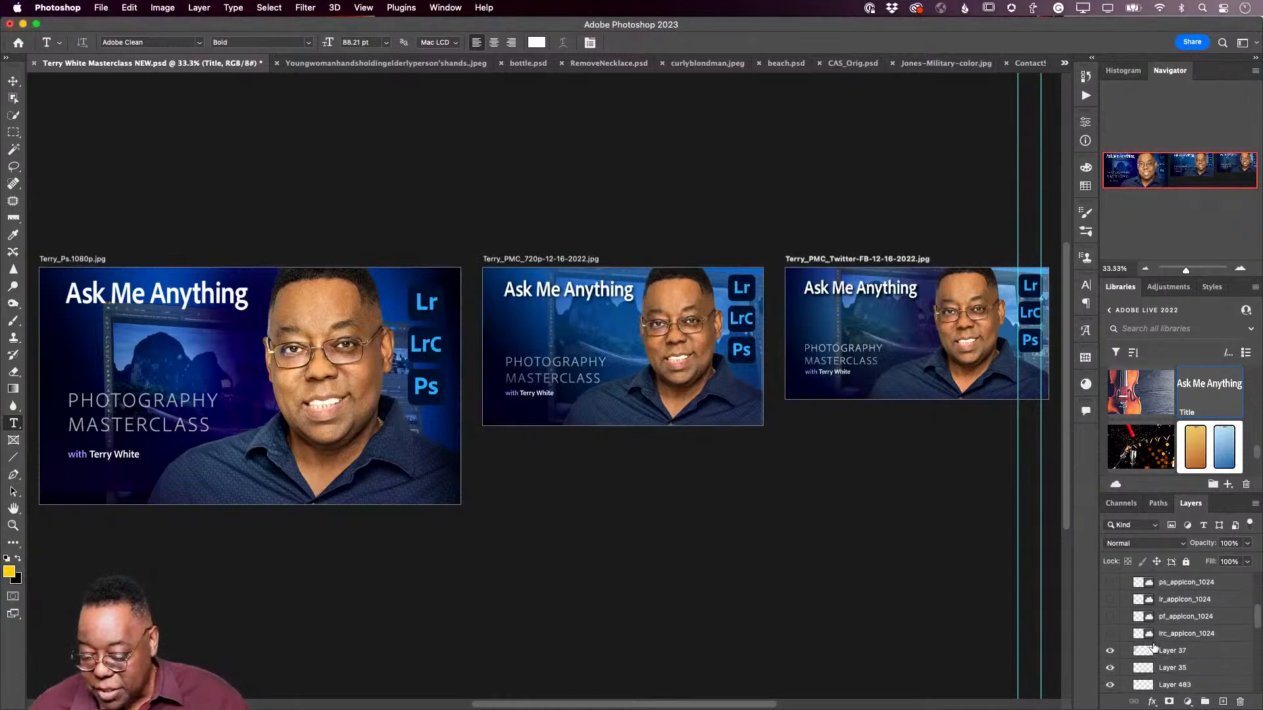
click(1110, 652)
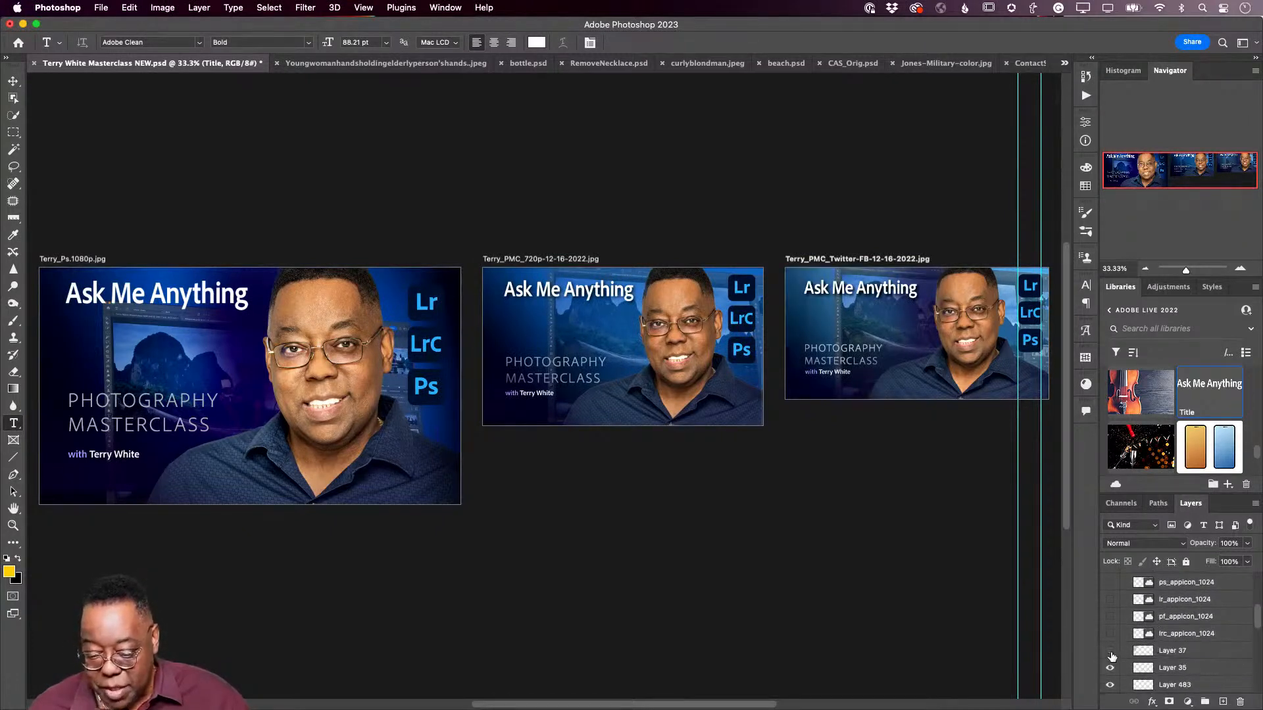
Step: Rename the Twitter artboard's Logos layer to Logos.png so it exports as its own image asset
scroll(1135, 632, up, 8)
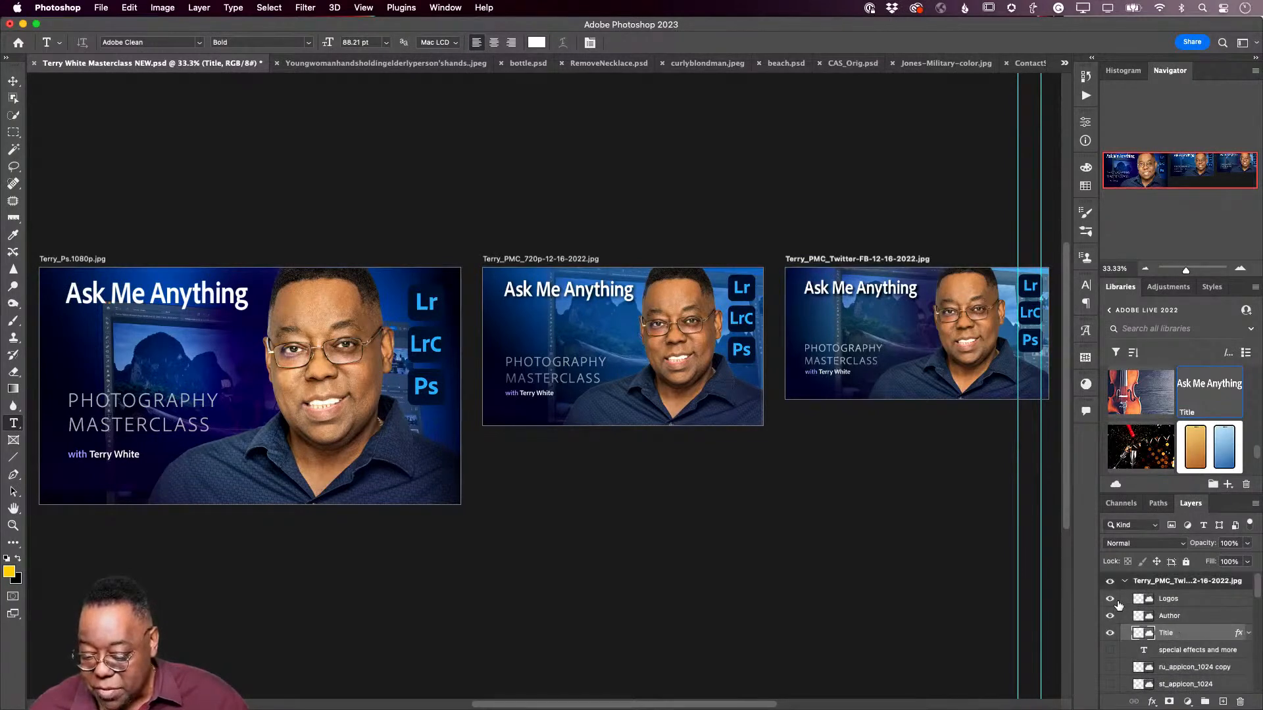
double_click(1171, 599)
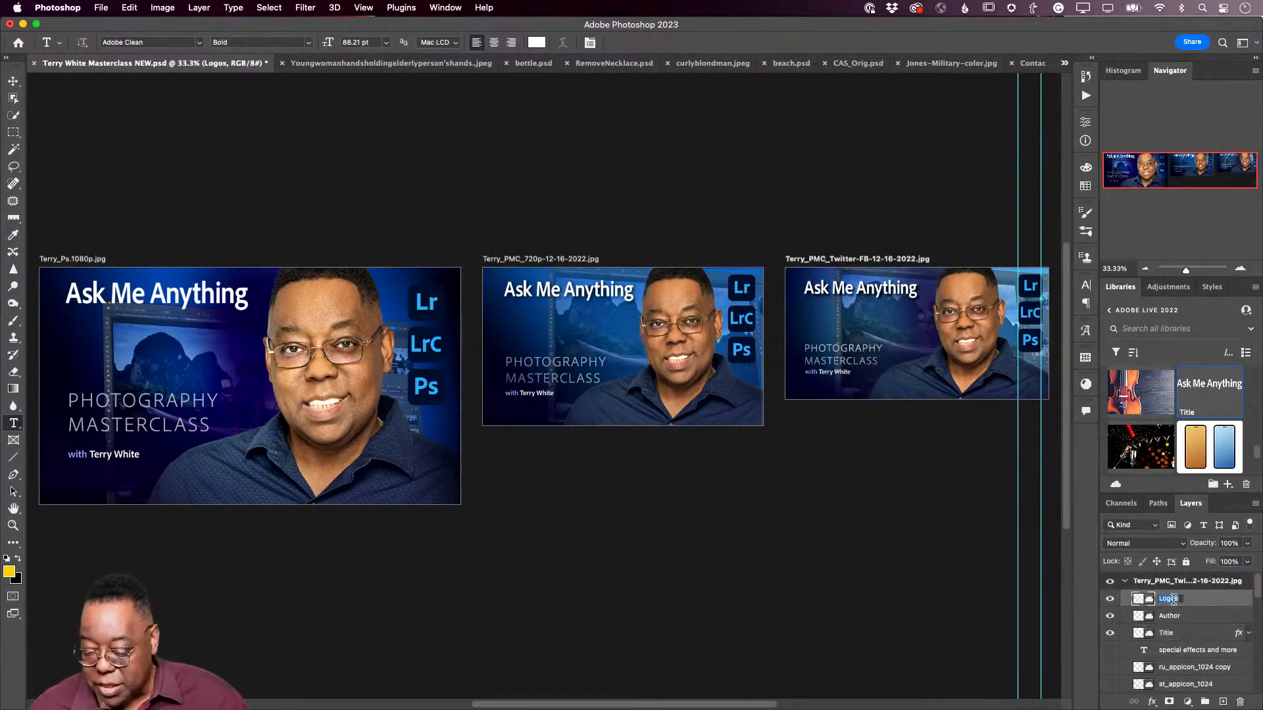
click(1180, 599)
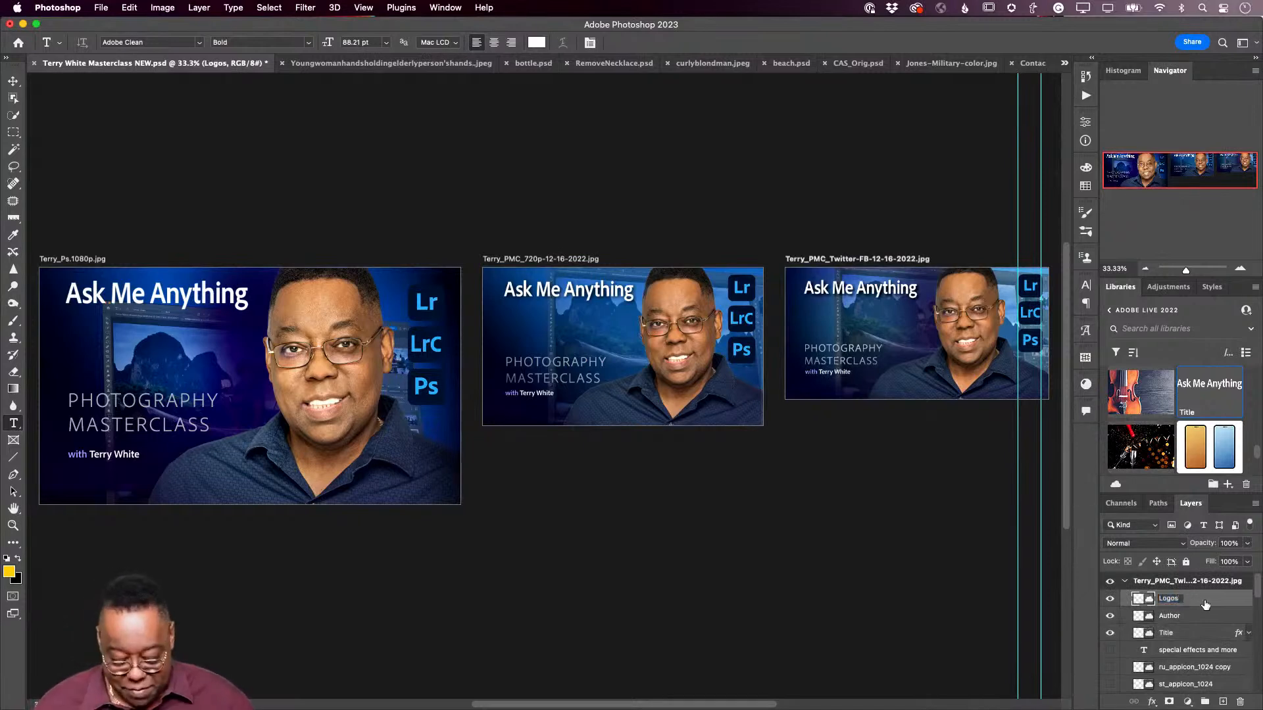
text(.png)
key(Return)
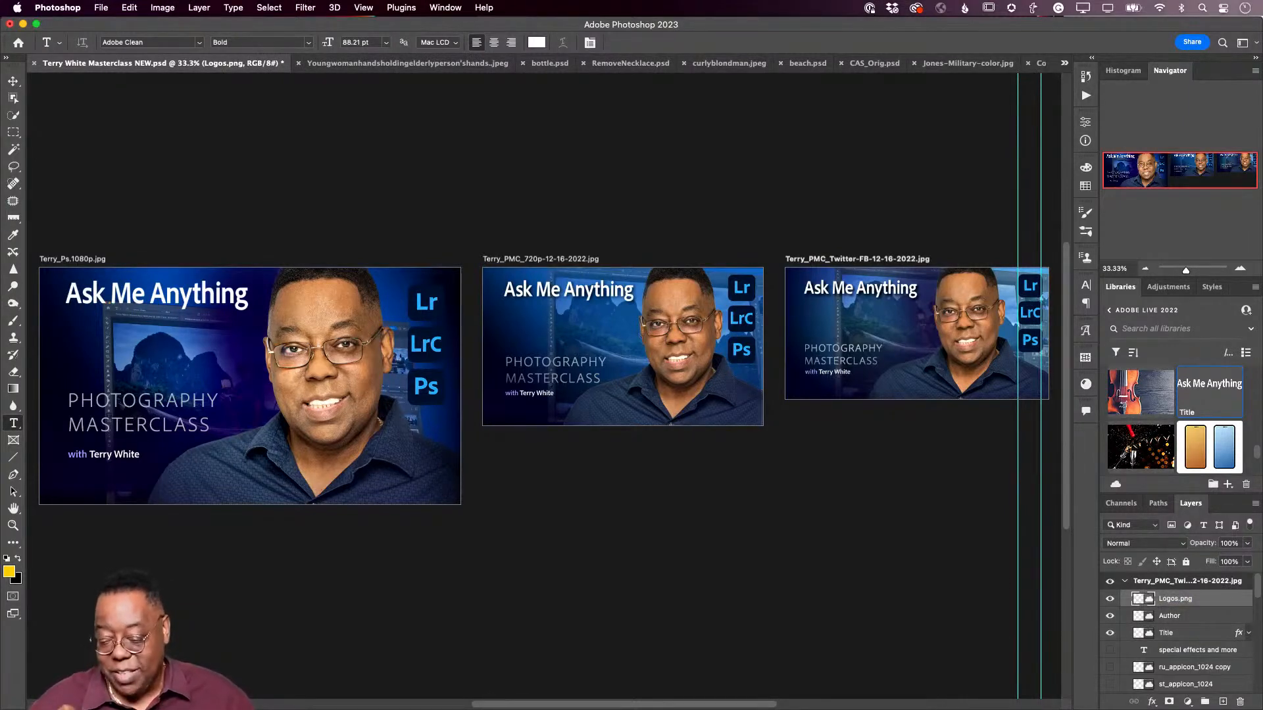
Step: Switch to Finder, preview Logos.png in the Masterclass NEW-assets folder, and return to Photoshop
key(super+Tab)
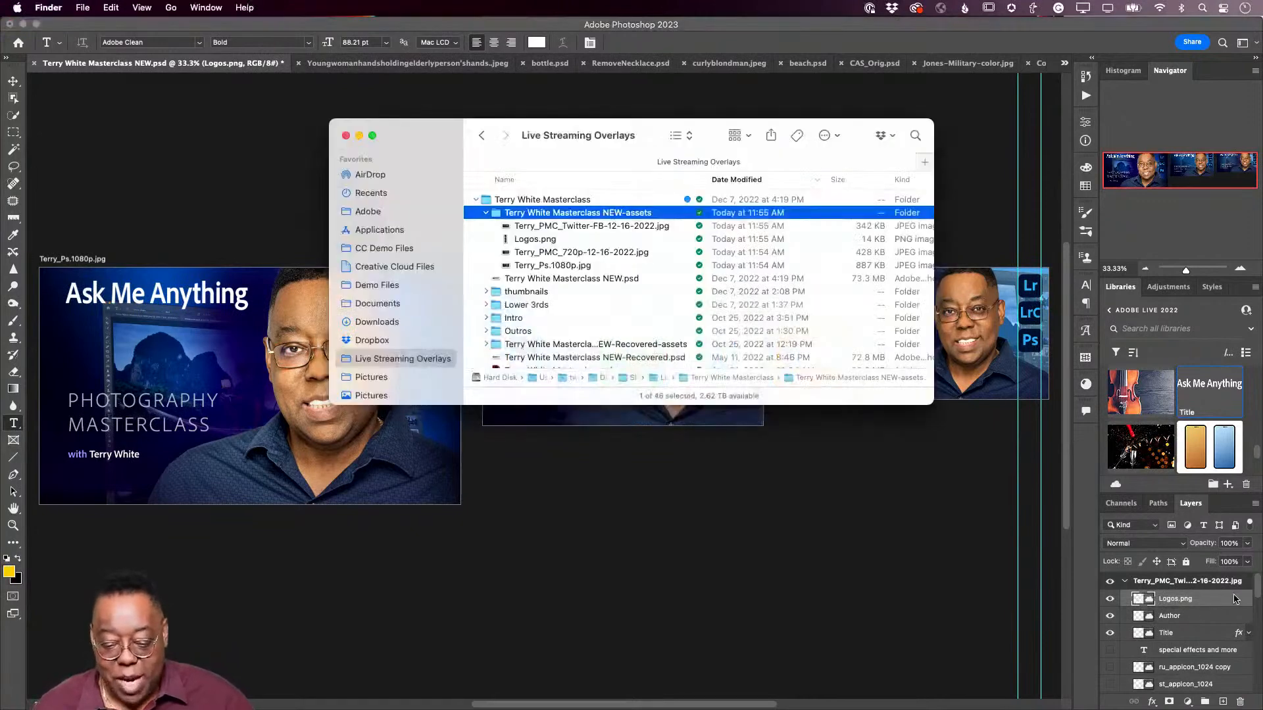
click(535, 240)
key(space)
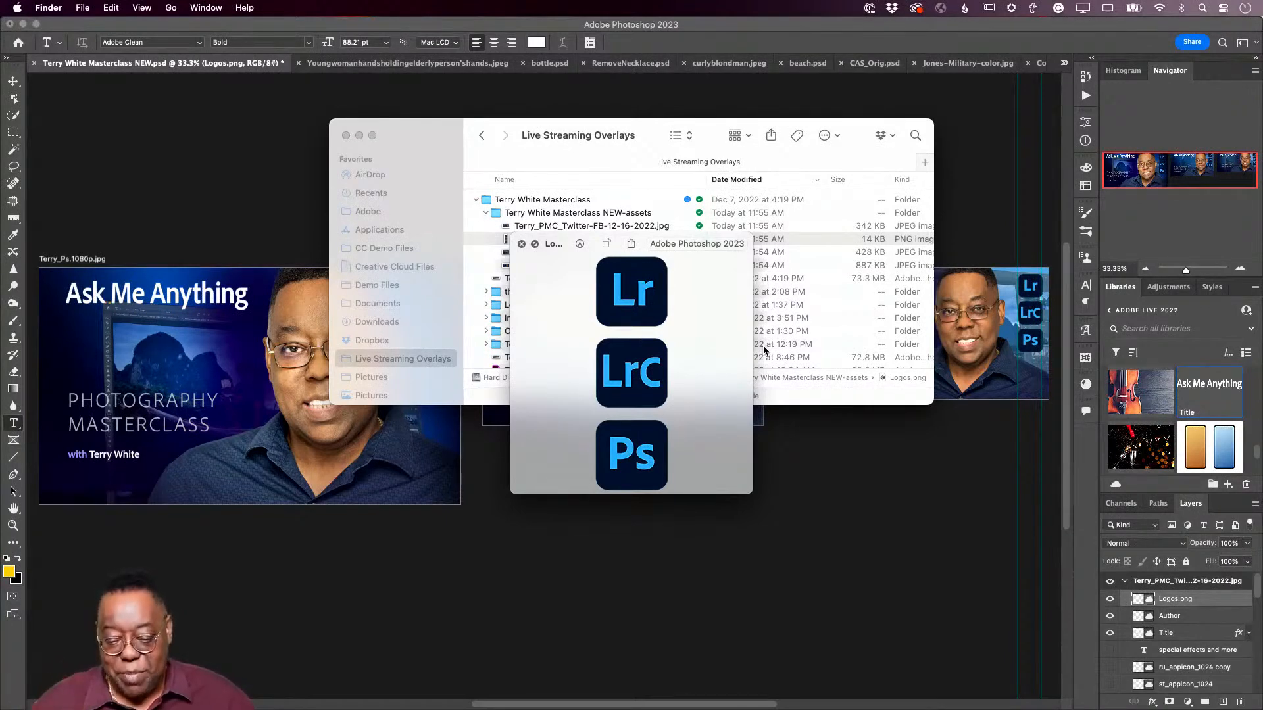
key(space)
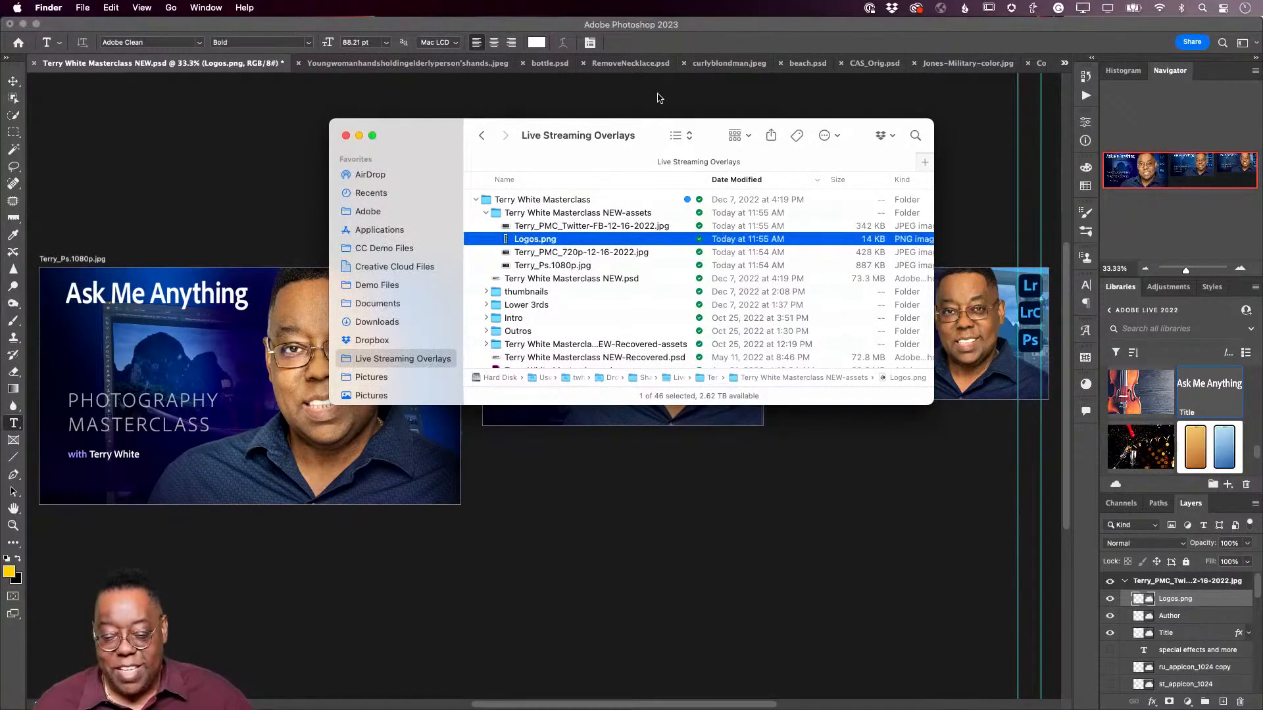
click(640, 33)
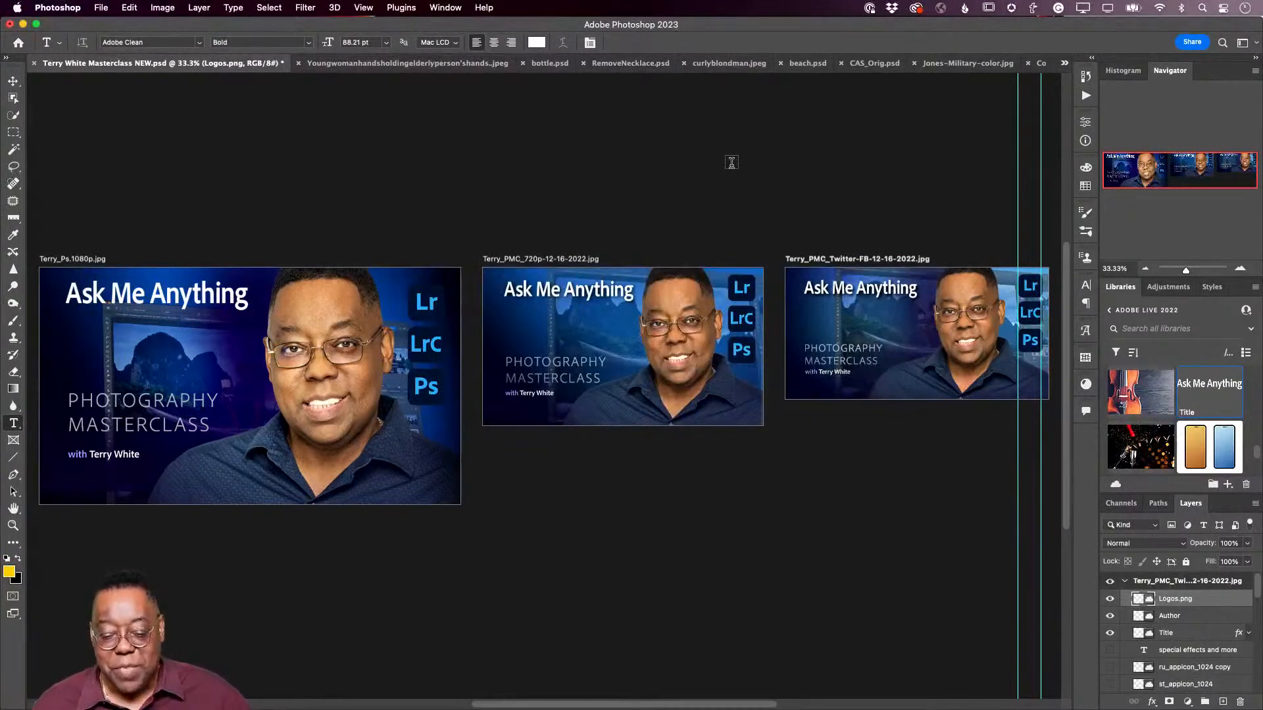